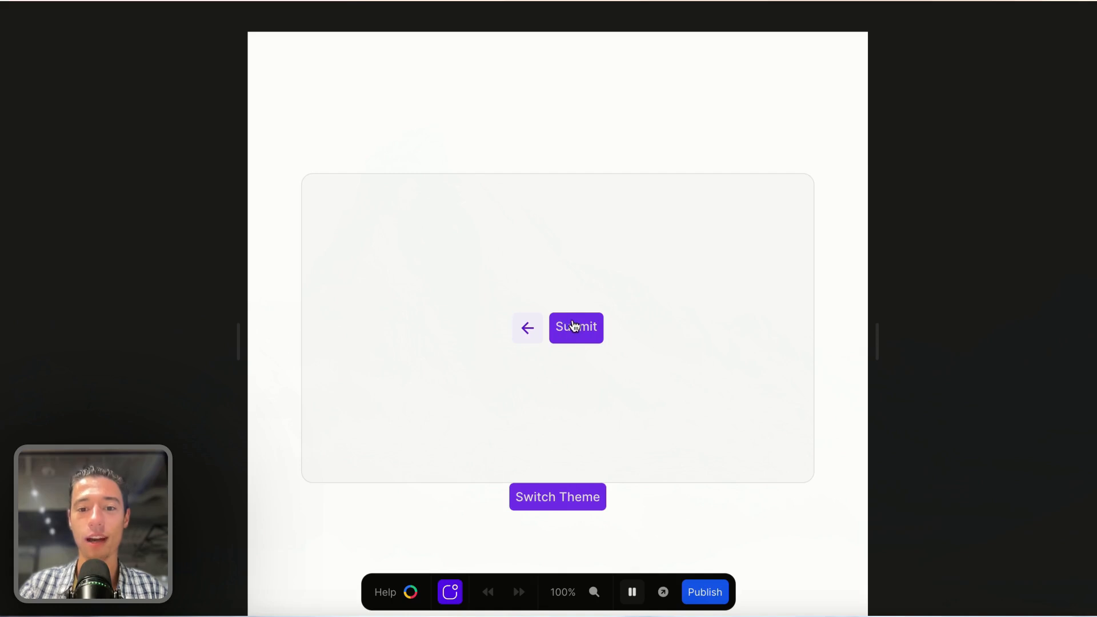
# Submit the previewed multi-step form, advance to its last step again, and try the theme switch
pyautogui.click(573, 327)
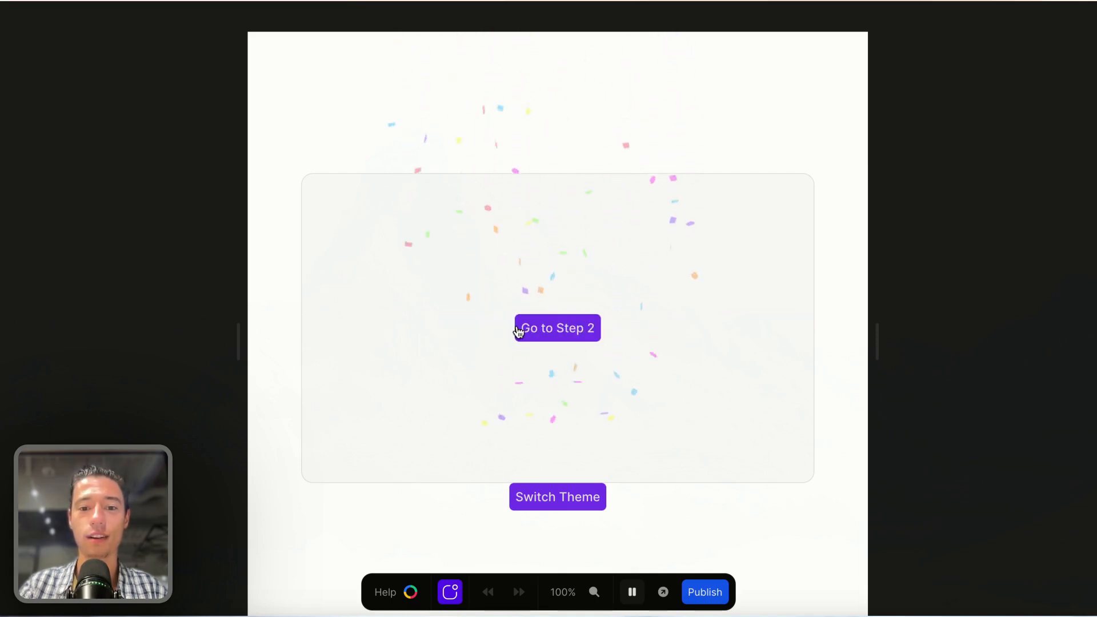
pyautogui.click(564, 327)
pyautogui.click(595, 328)
pyautogui.click(584, 499)
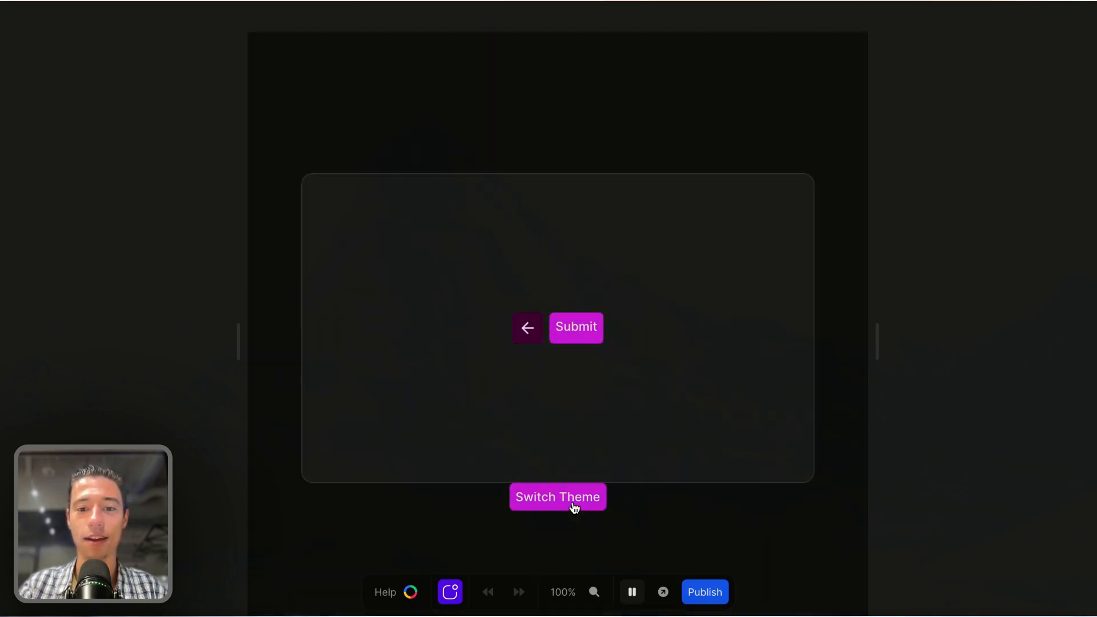
pyautogui.click(573, 503)
pyautogui.click(573, 502)
# Go back and forth through the form steps in dark mode, submit the form, and return to the light theme
pyautogui.click(527, 328)
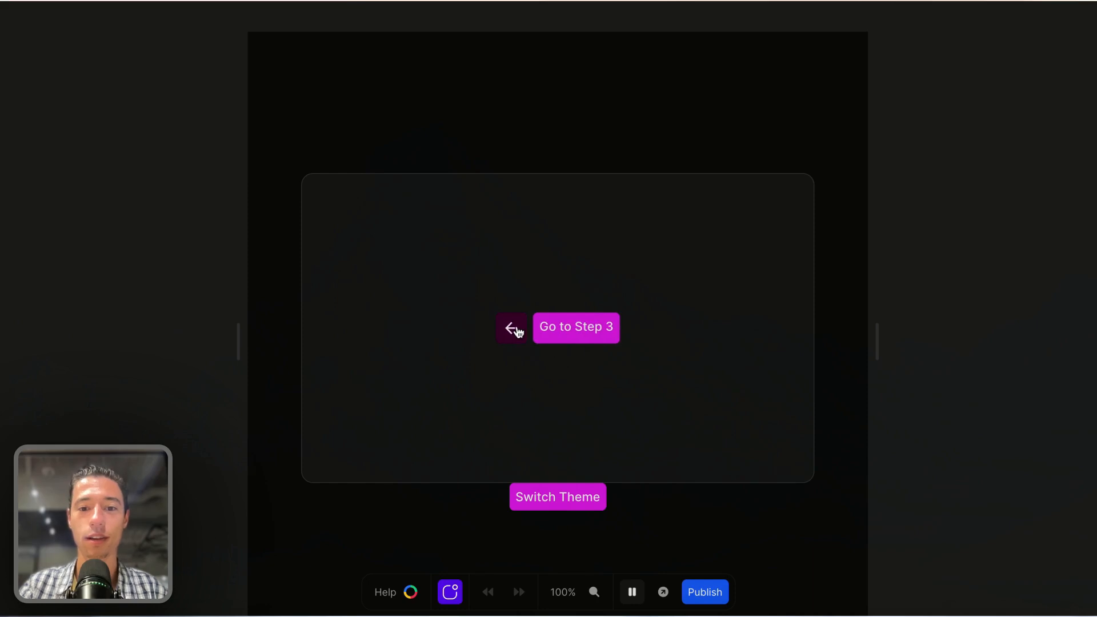
pyautogui.click(512, 330)
pyautogui.click(561, 332)
pyautogui.click(595, 338)
pyautogui.click(597, 337)
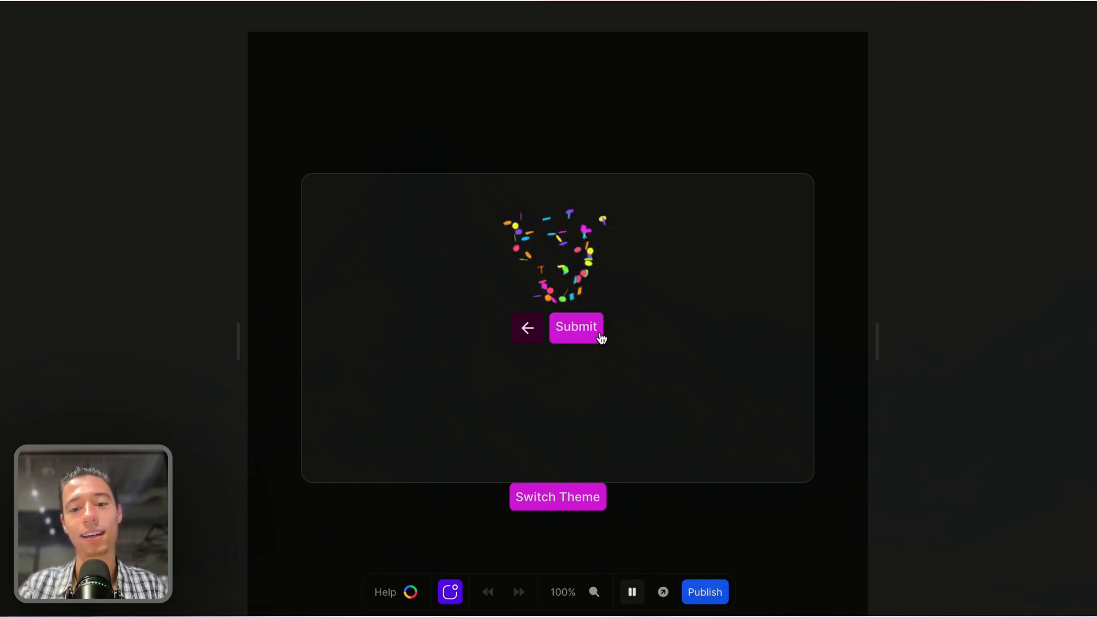
pyautogui.click(557, 329)
pyautogui.click(509, 331)
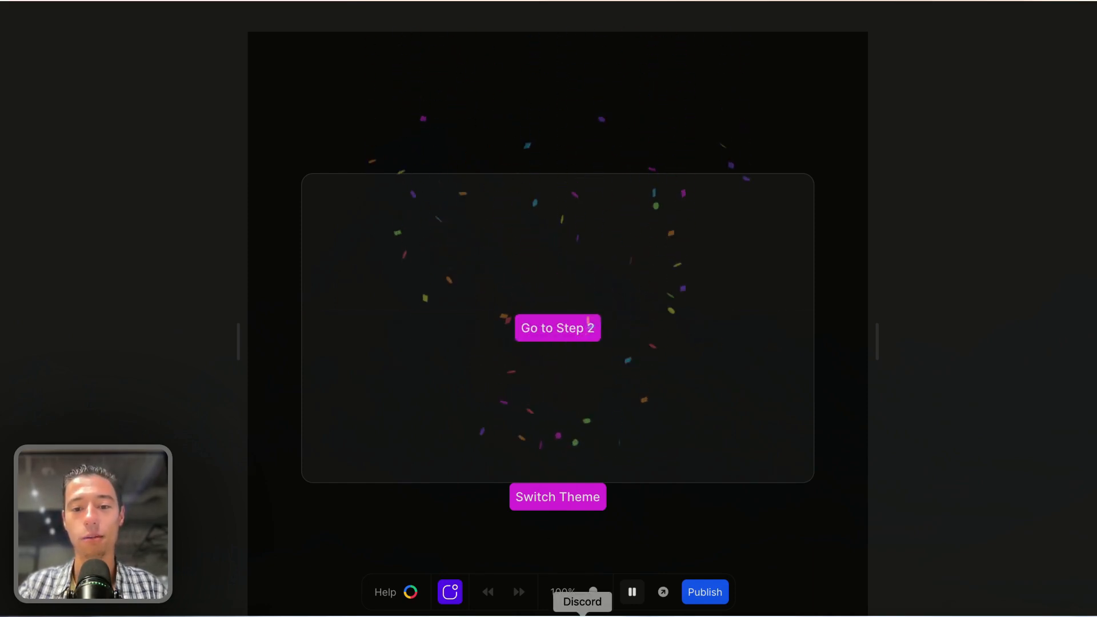
pyautogui.click(571, 500)
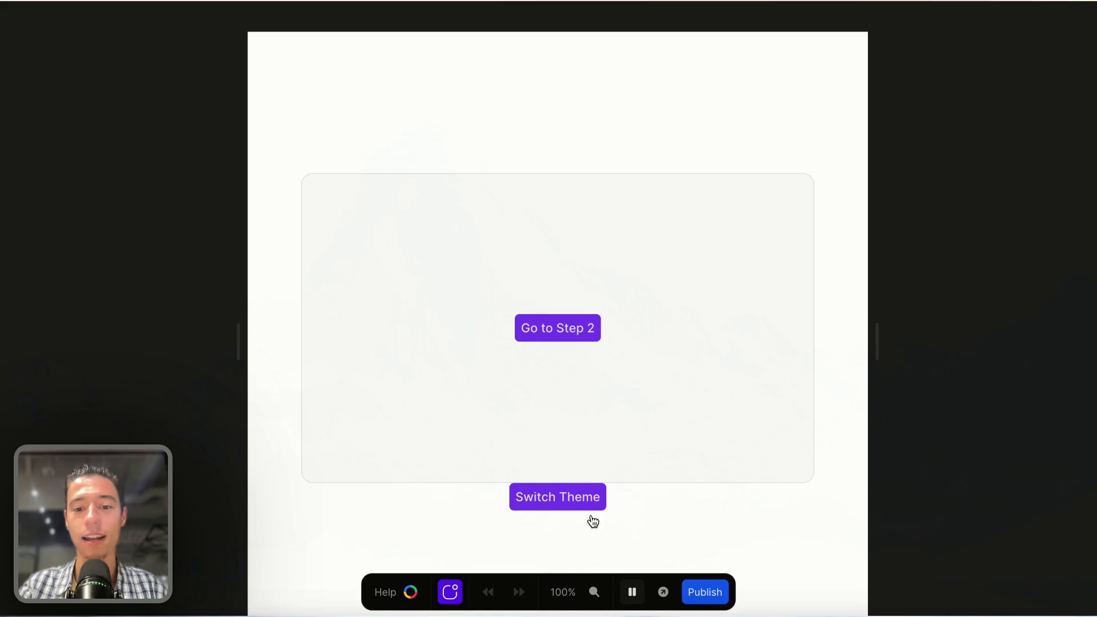
# Stop the preview and inspect the attributes of the Go to Step 2 button
pyautogui.click(632, 592)
pyautogui.click(573, 319)
pyautogui.click(573, 326)
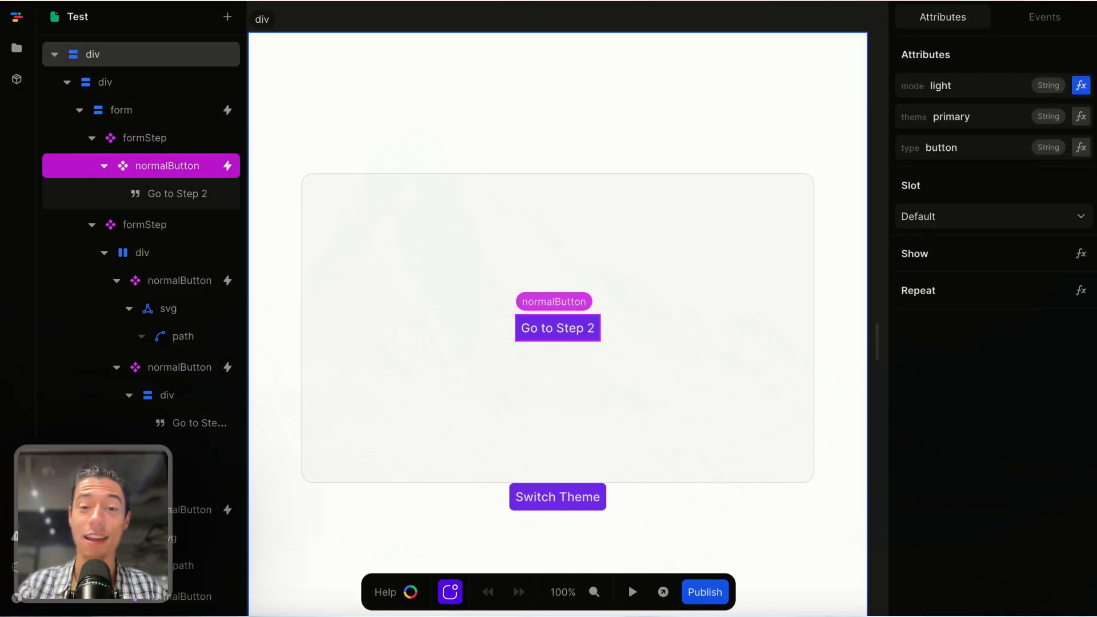
# Switch to the NoCode ProCode feed to view the Toddle Classes Course post, and go back to Toddle
pyautogui.moveTo(5, 285)
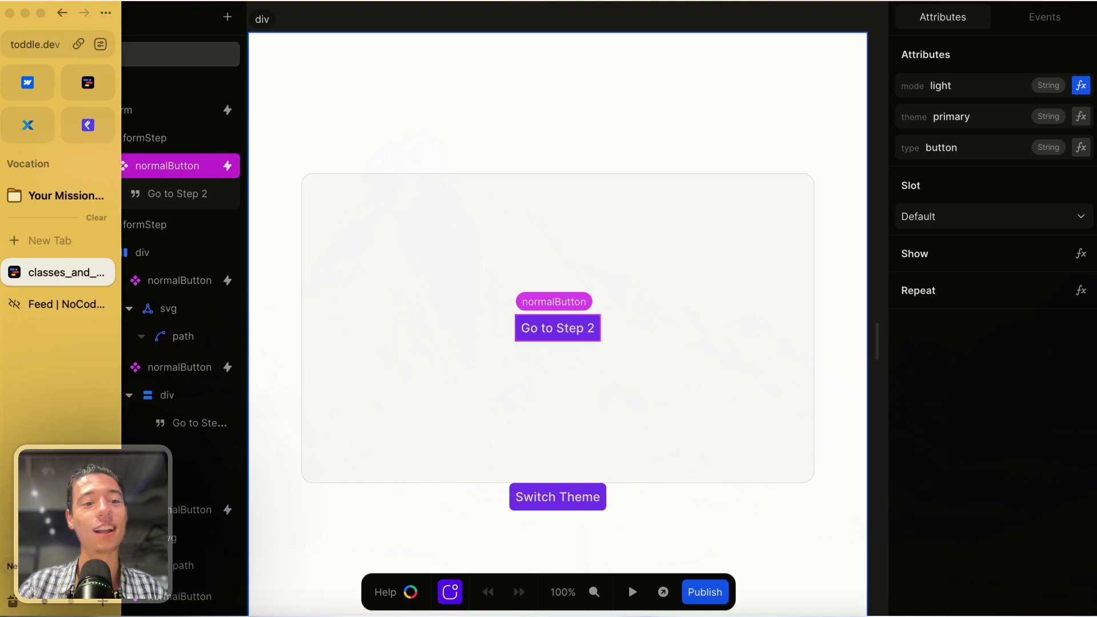
pyautogui.click(40, 302)
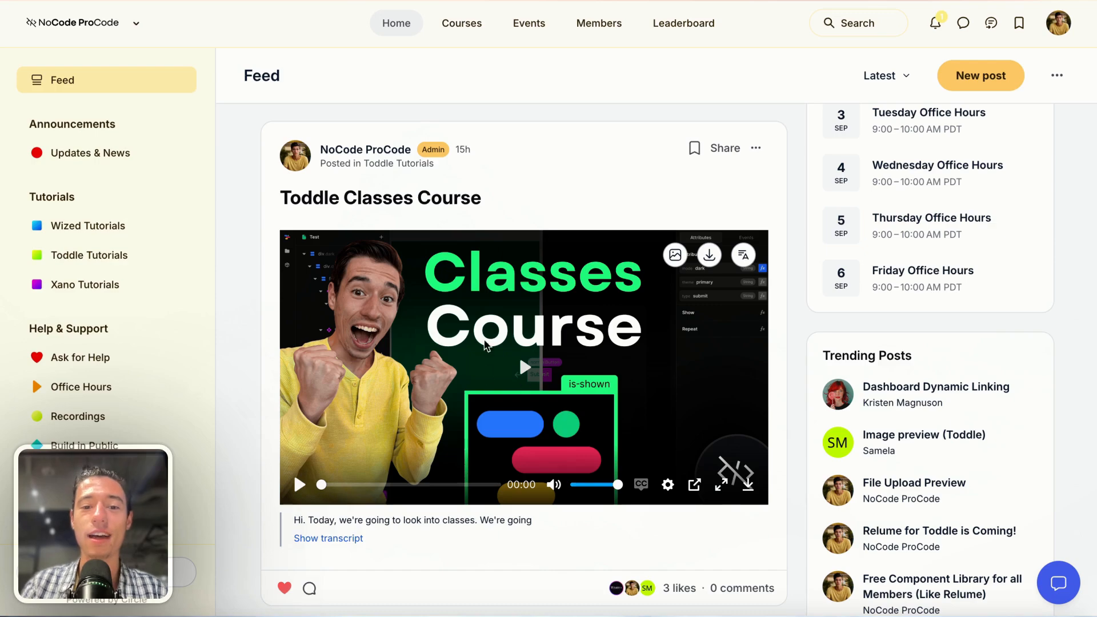
pyautogui.moveTo(98, 63)
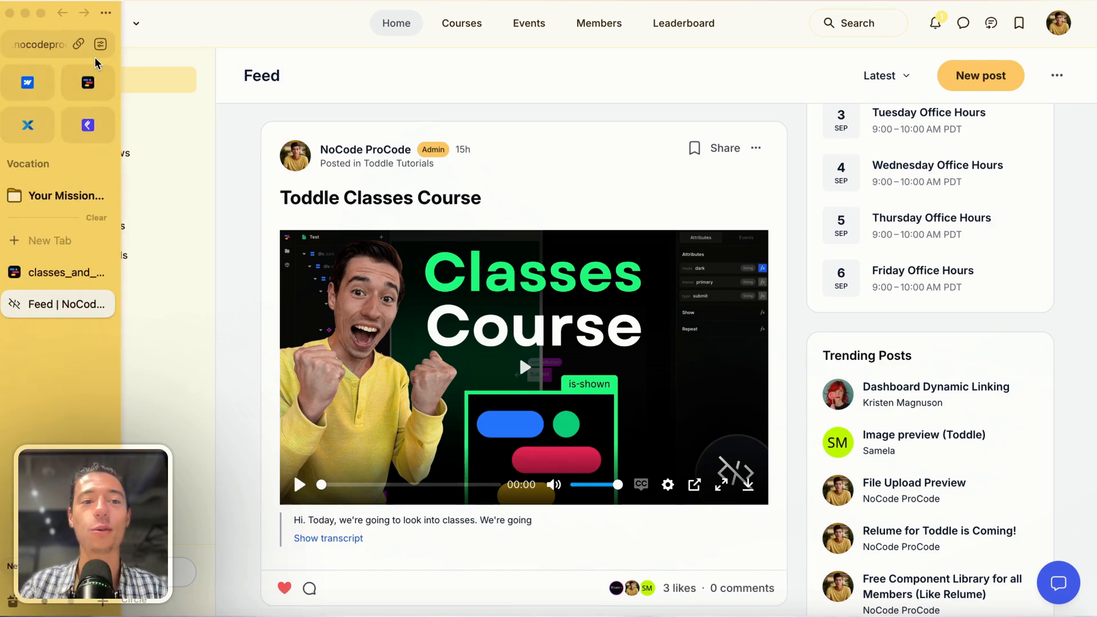
pyautogui.click(95, 91)
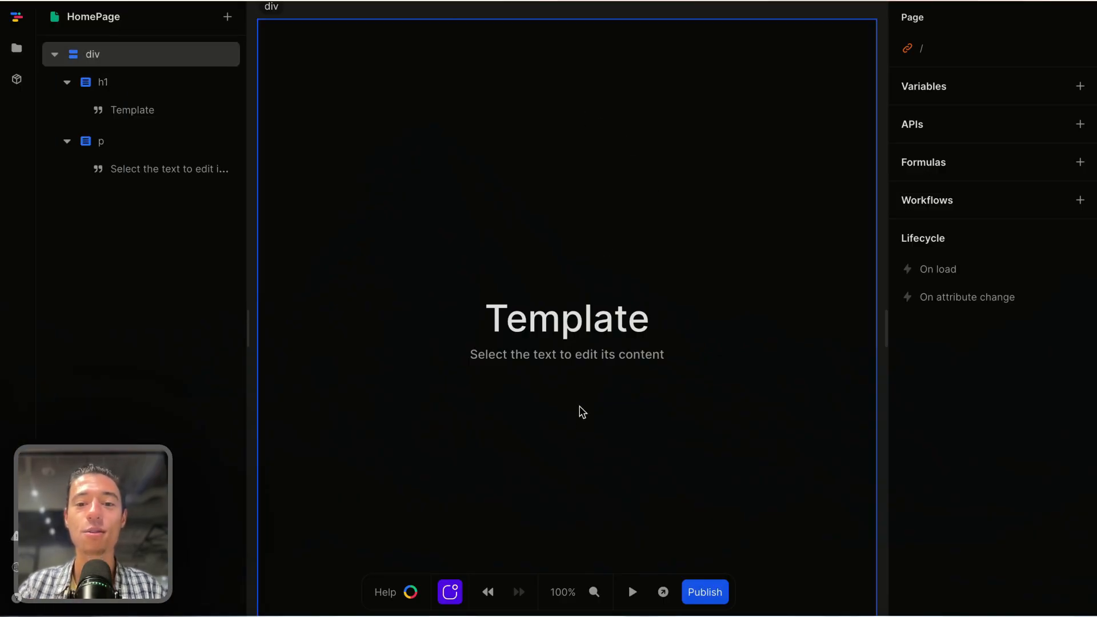
# Add a page variable to HomePage with an empty string ("") as its initial value
pyautogui.click(369, 99)
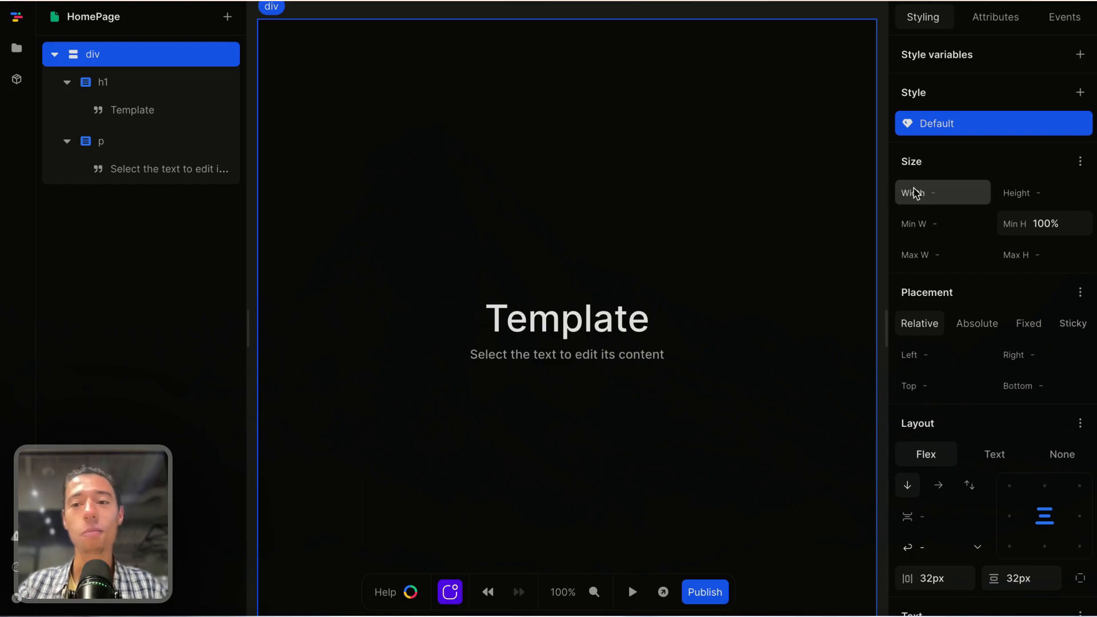
pyautogui.click(851, 141)
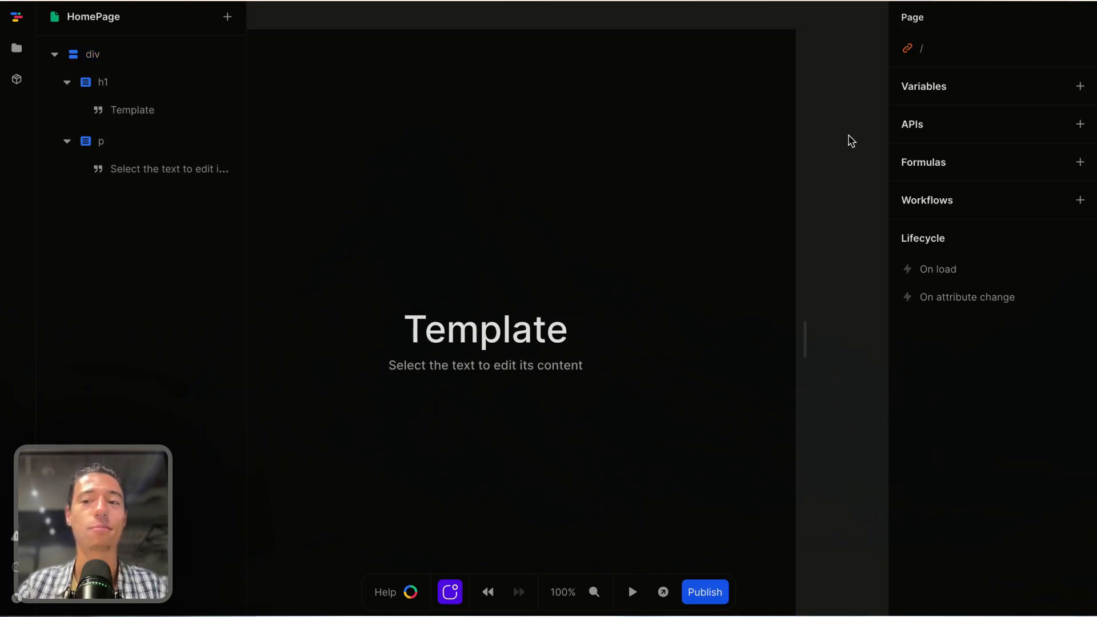
pyautogui.click(1079, 93)
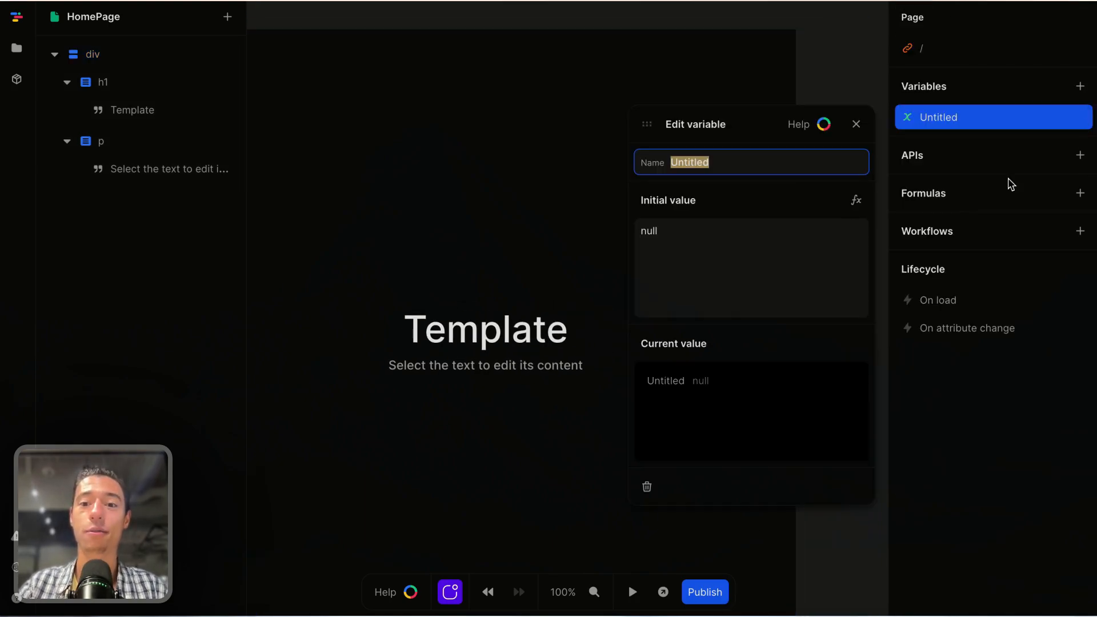
pyautogui.click(635, 82)
pyautogui.click(717, 260)
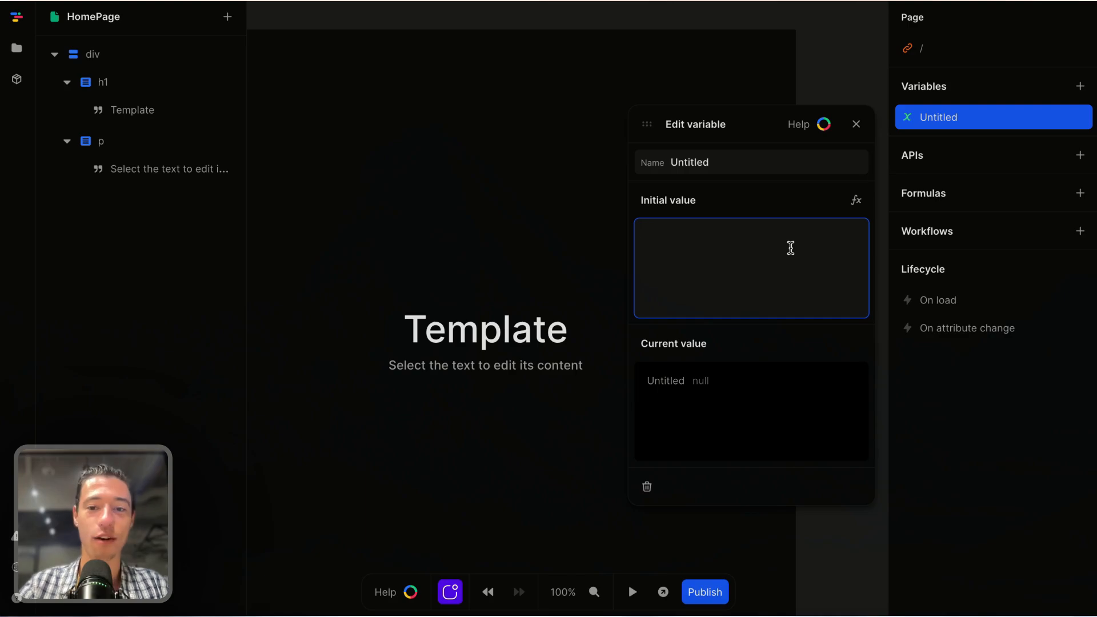
# Name the new page variable mode and close its editor
pyautogui.click(714, 161)
pyautogui.press('BackSpace')
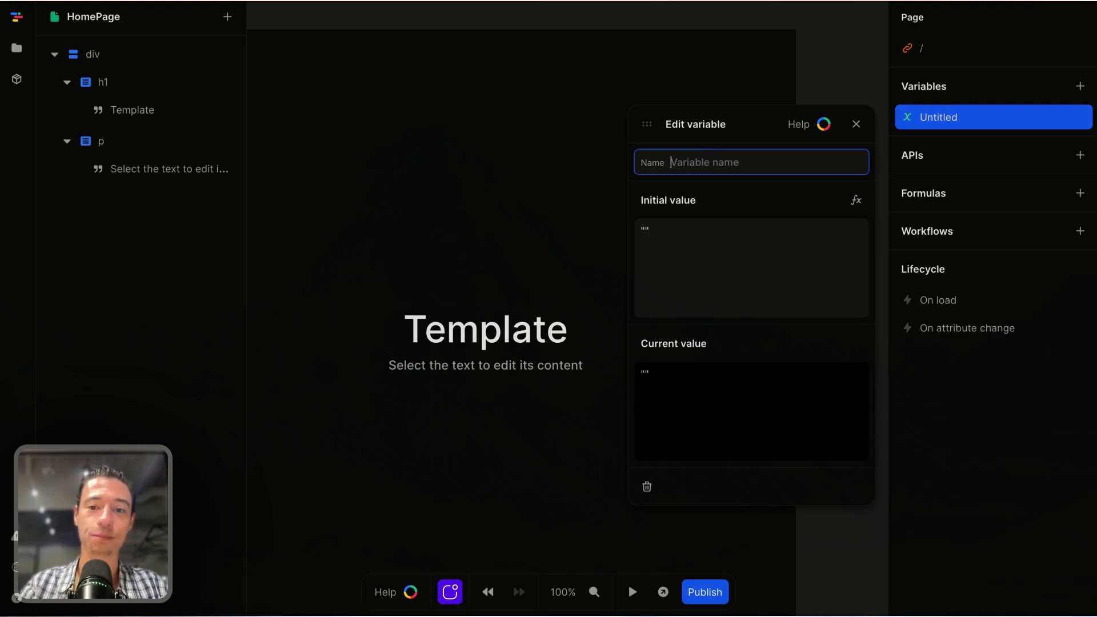
pyautogui.write('ligh')
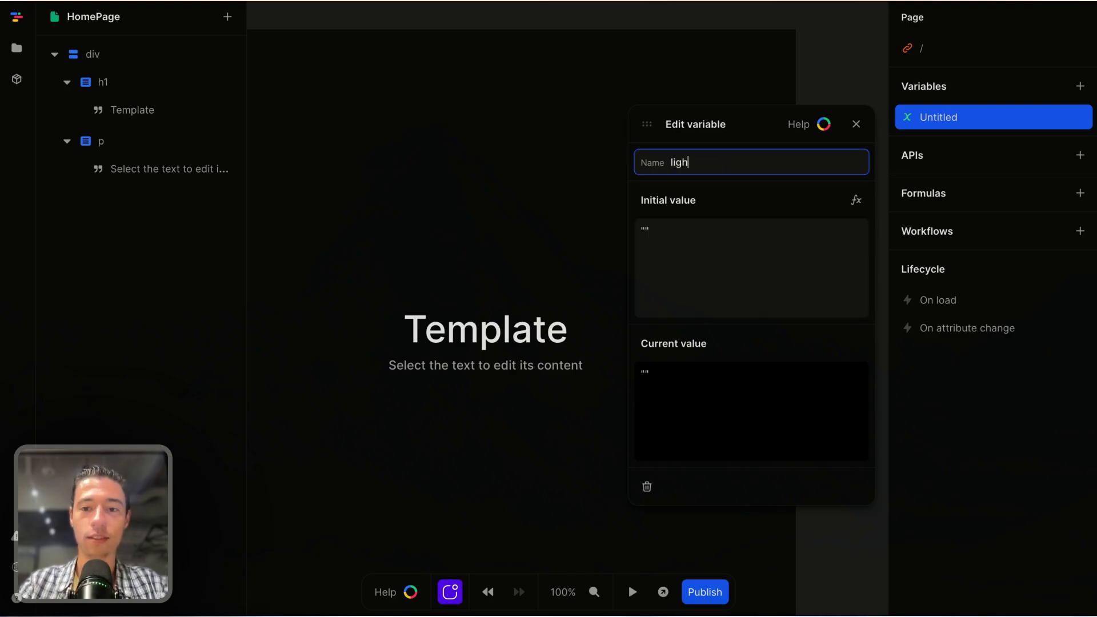
pyautogui.write('mode')
pyautogui.click(715, 223)
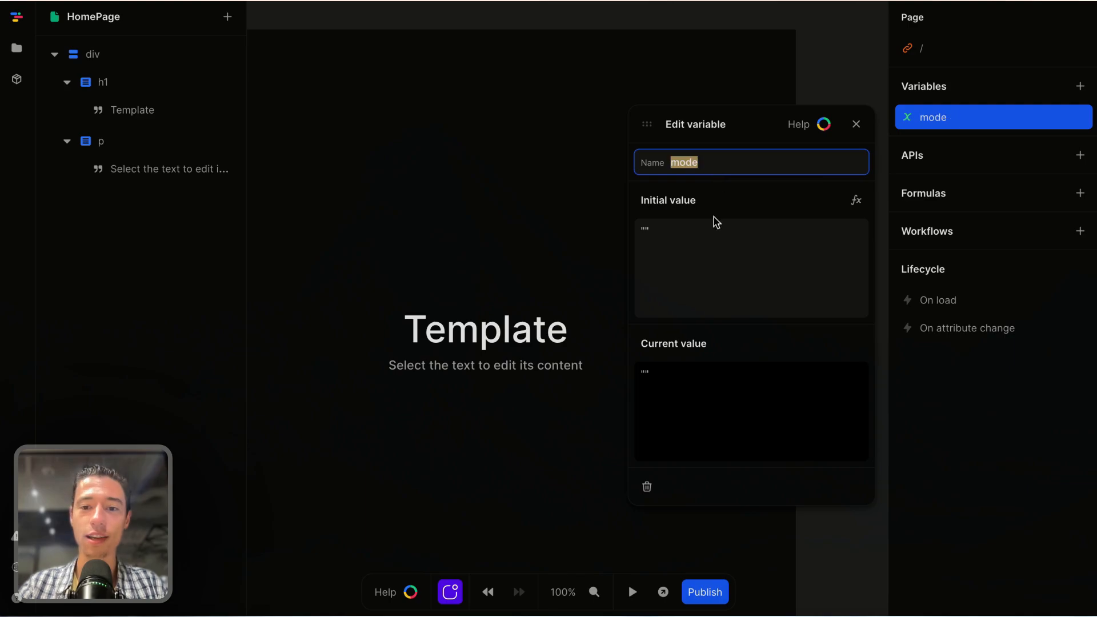
pyautogui.click(770, 188)
pyautogui.click(856, 124)
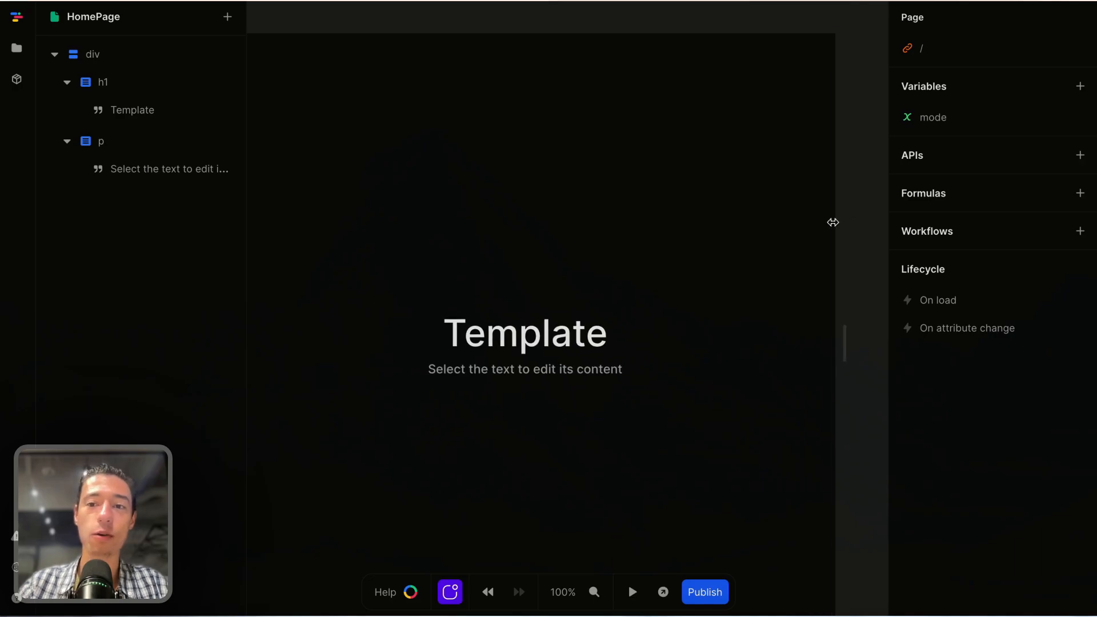
# Set the root div's background color to white (#ffffff)
pyautogui.click(804, 132)
pyautogui.scroll(-10, 956, 108)
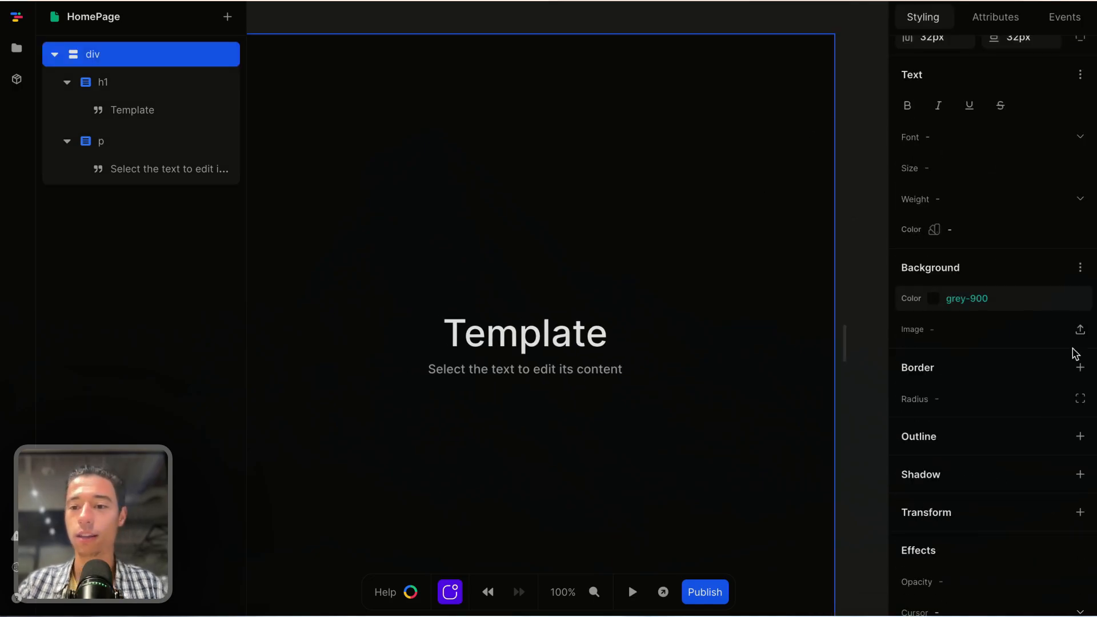
pyautogui.click(1082, 298)
pyautogui.click(950, 330)
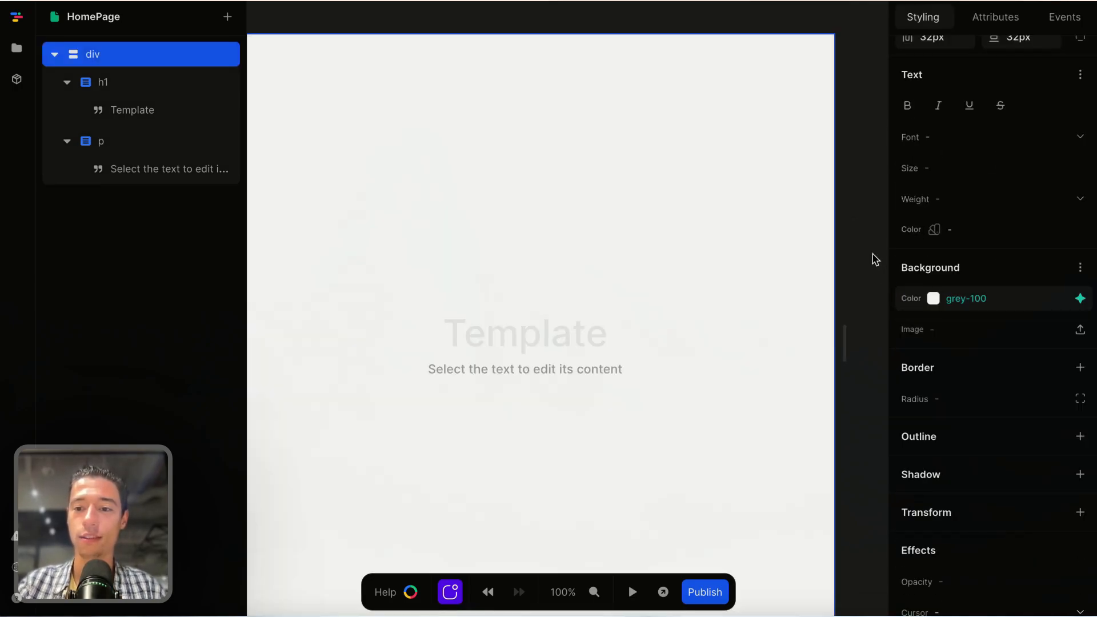
pyautogui.click(932, 297)
pyautogui.moveTo(935, 297); pyautogui.dragTo(807, 232)
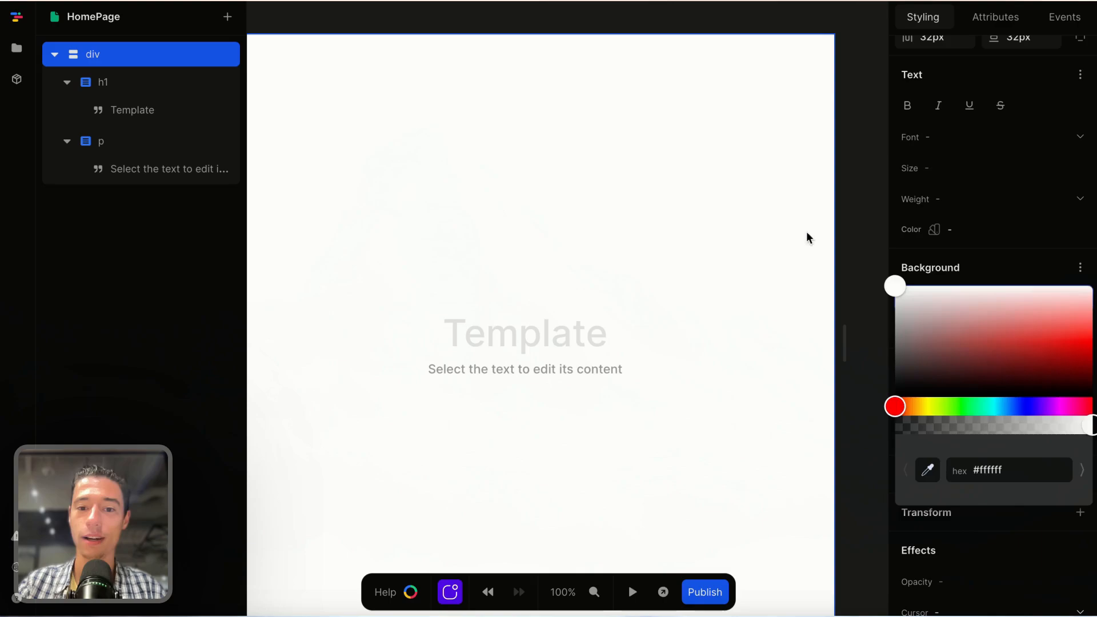
# Set the text color of the Template heading (h1) to inherit
pyautogui.click(554, 337)
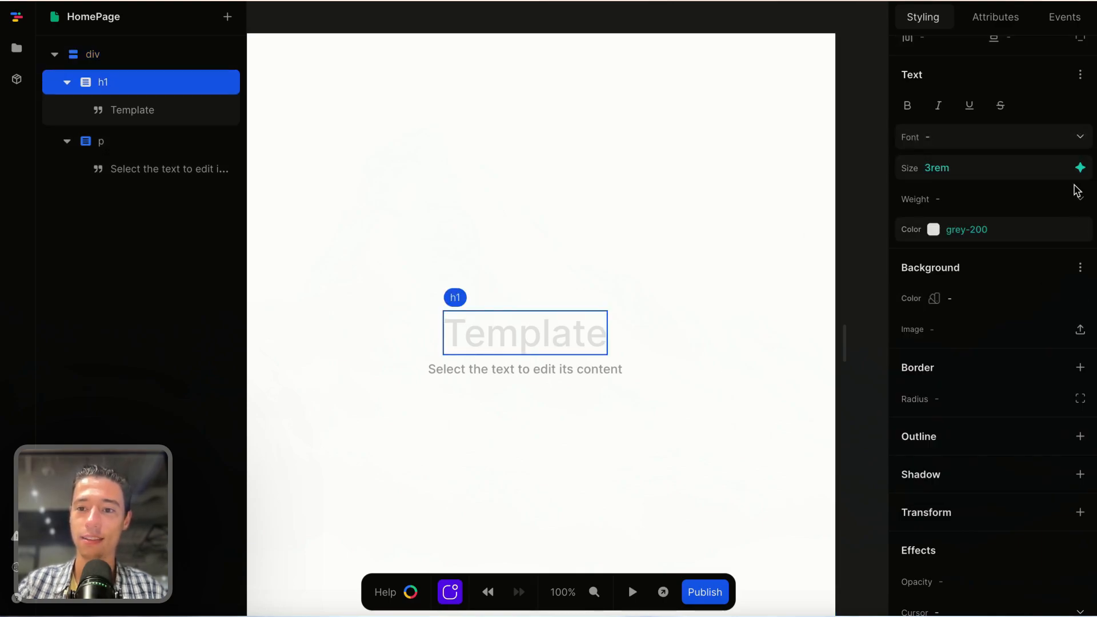
pyautogui.click(1080, 228)
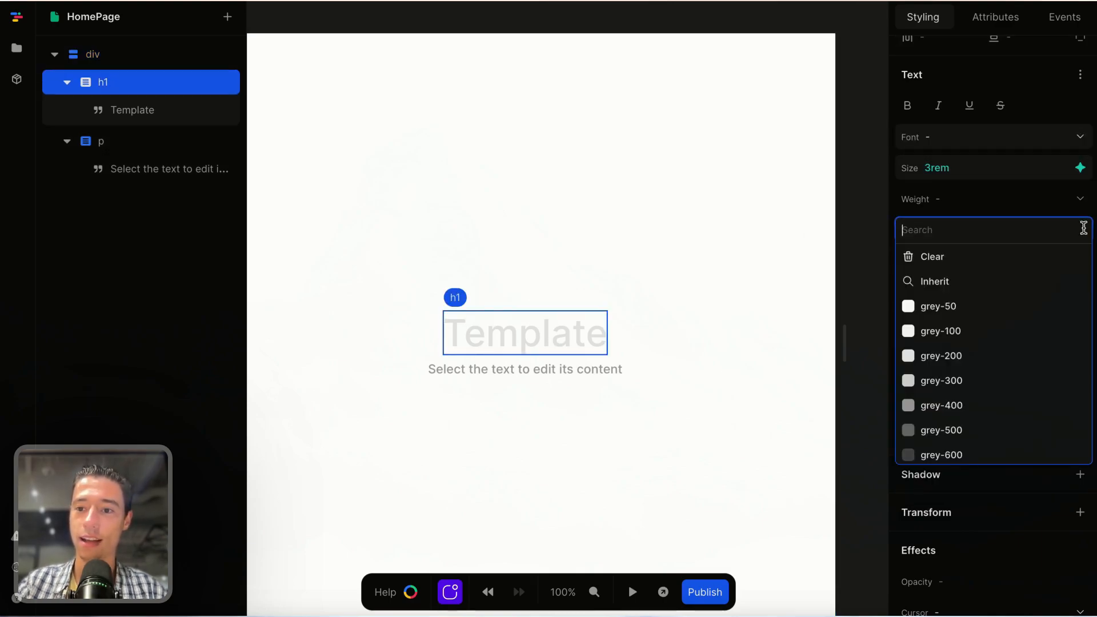
pyautogui.click(972, 279)
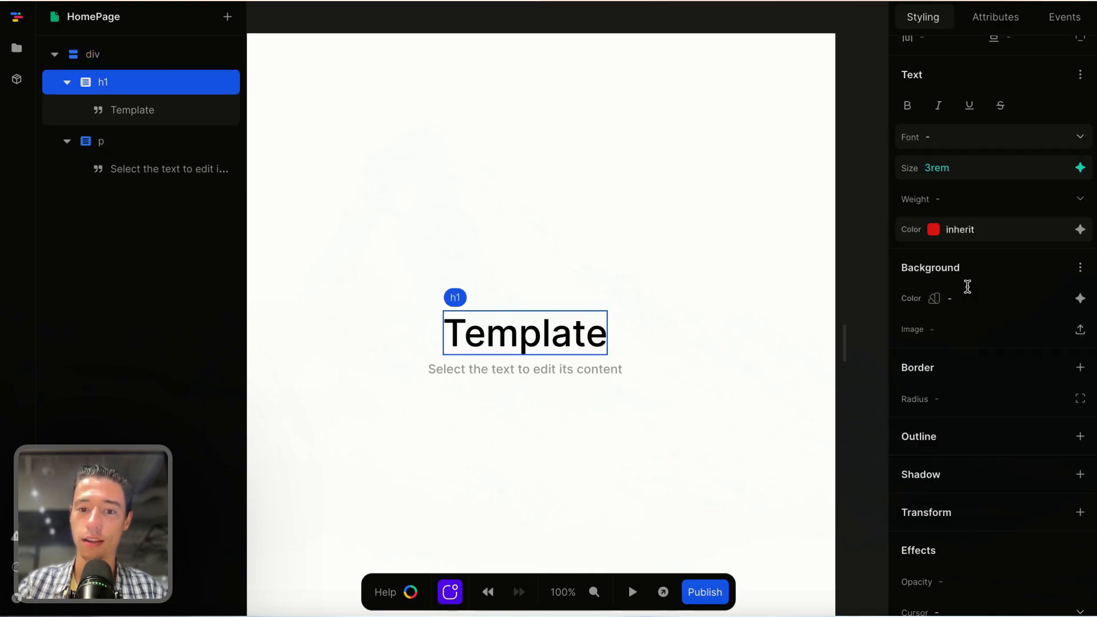
# Set the text color of the paragraph below the heading to inherit
pyautogui.click(613, 369)
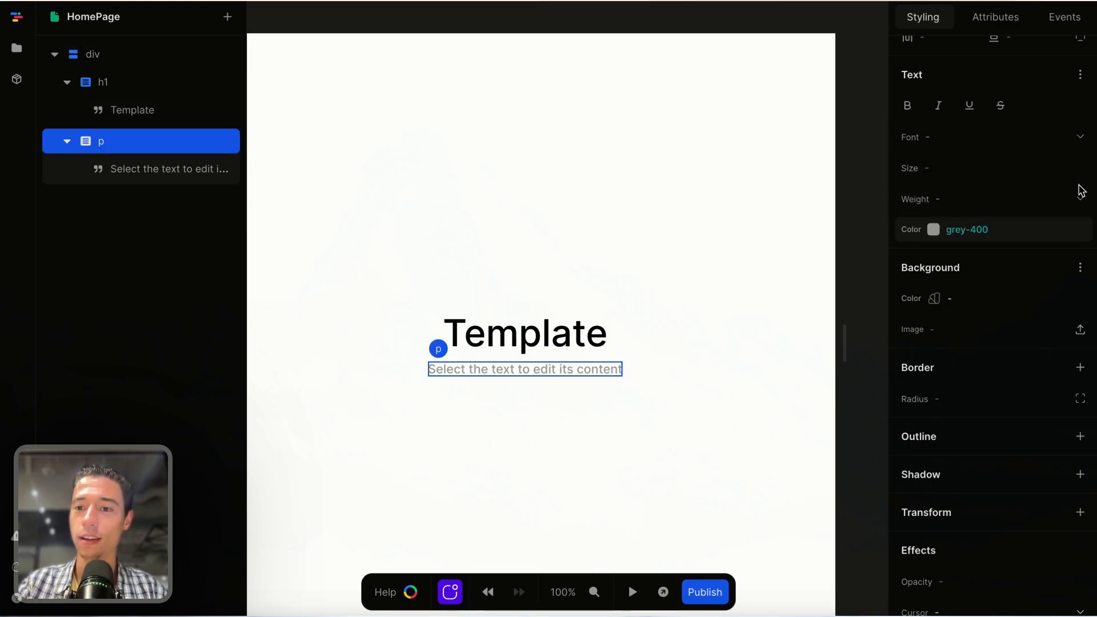
pyautogui.click(1084, 198)
pyautogui.click(1077, 171)
pyautogui.click(1031, 115)
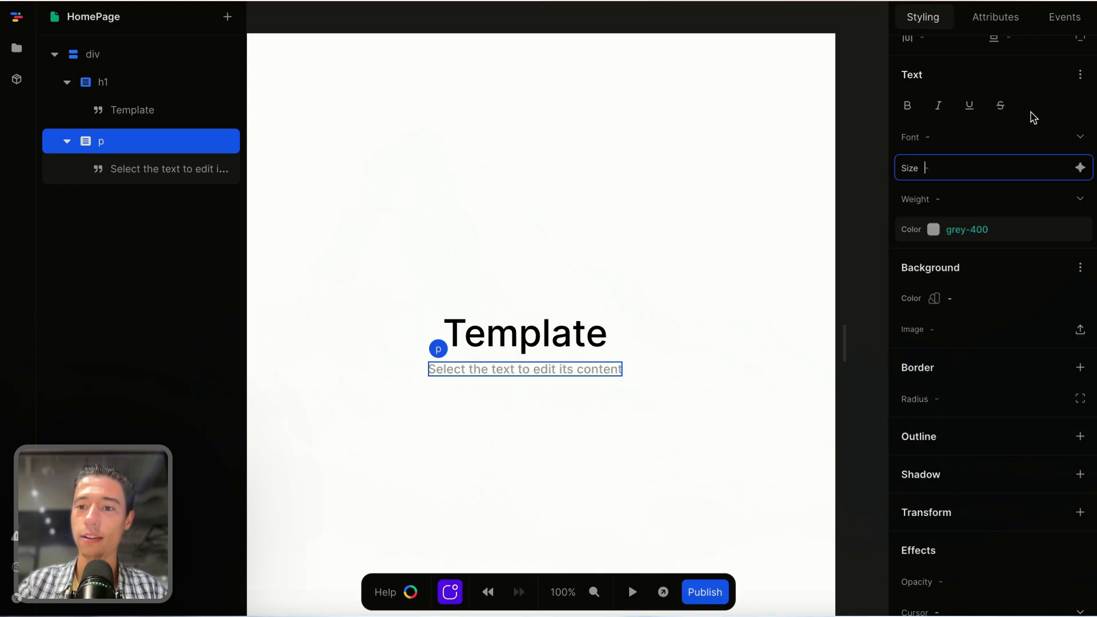
pyautogui.click(1077, 200)
pyautogui.click(1049, 169)
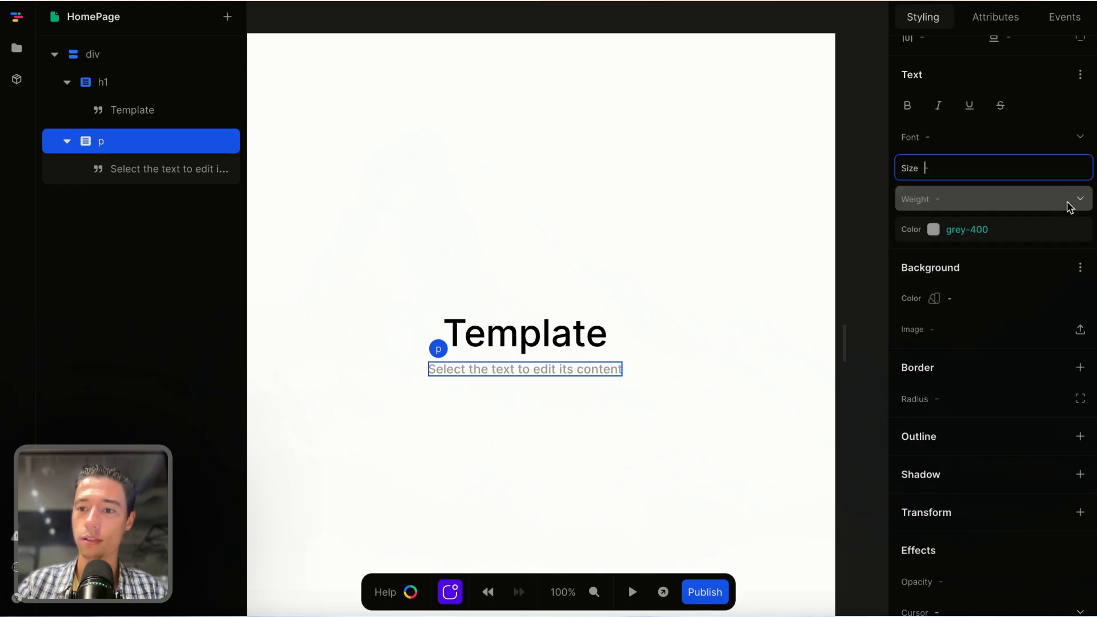
pyautogui.click(1078, 231)
pyautogui.click(949, 281)
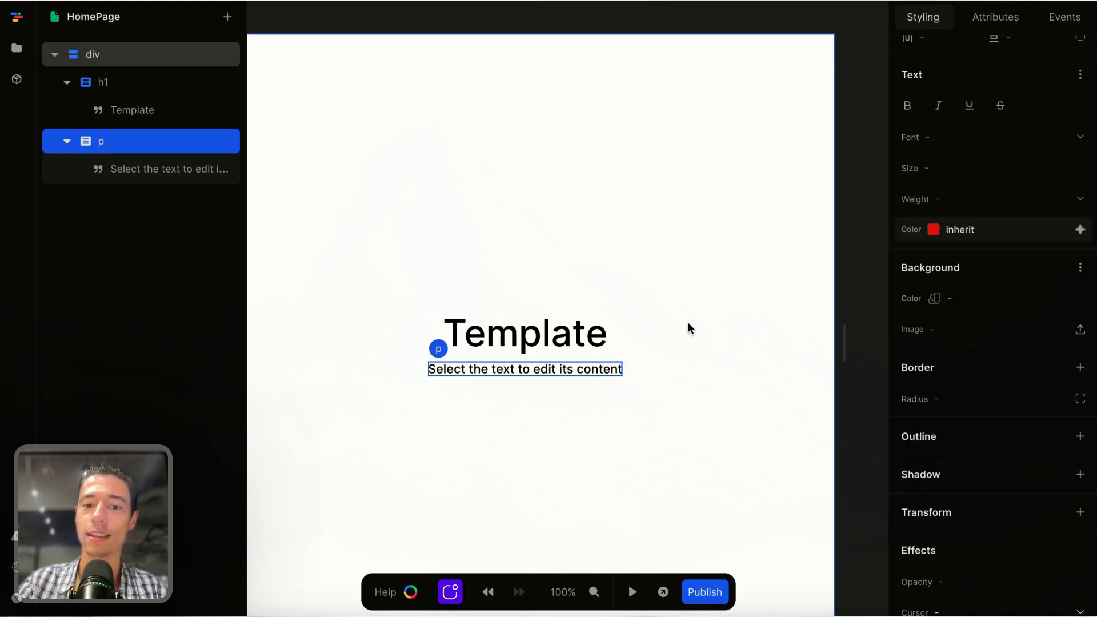
# Add a class named dark to the root div
pyautogui.click(692, 340)
pyautogui.scroll(10, 996, 91)
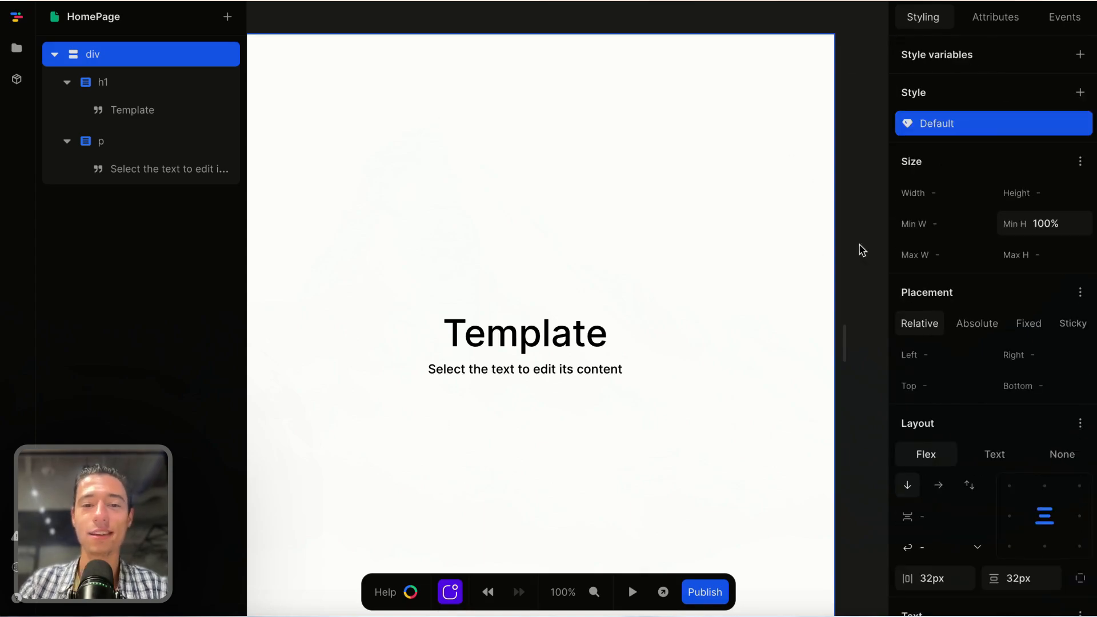
pyautogui.click(1009, 21)
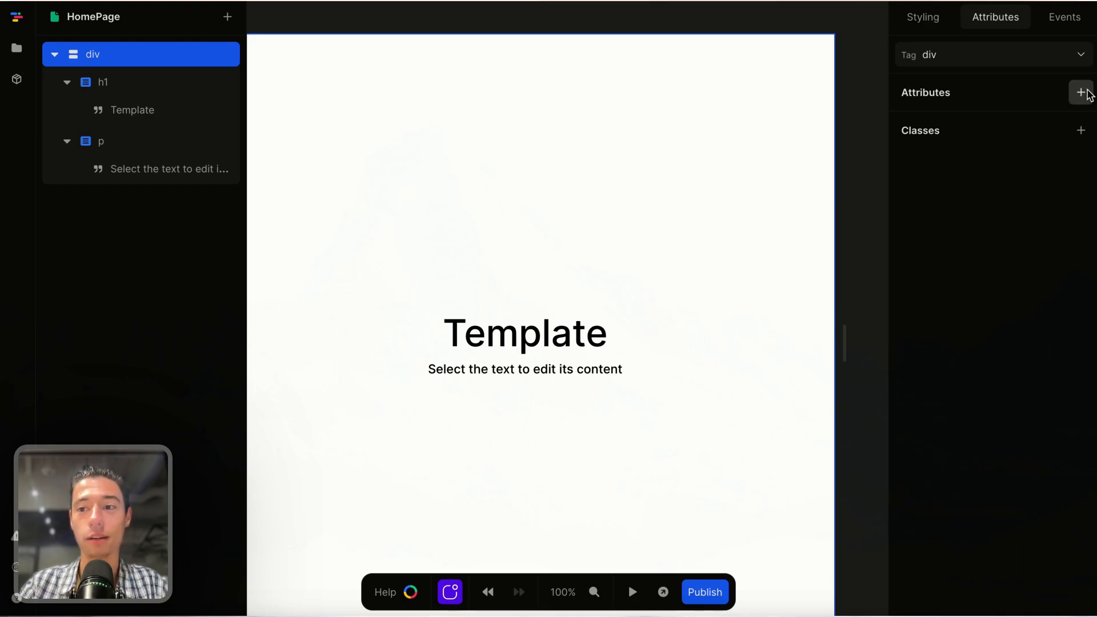
pyautogui.click(1081, 130)
pyautogui.doubleClick(947, 162)
pyautogui.press('BackSpace')
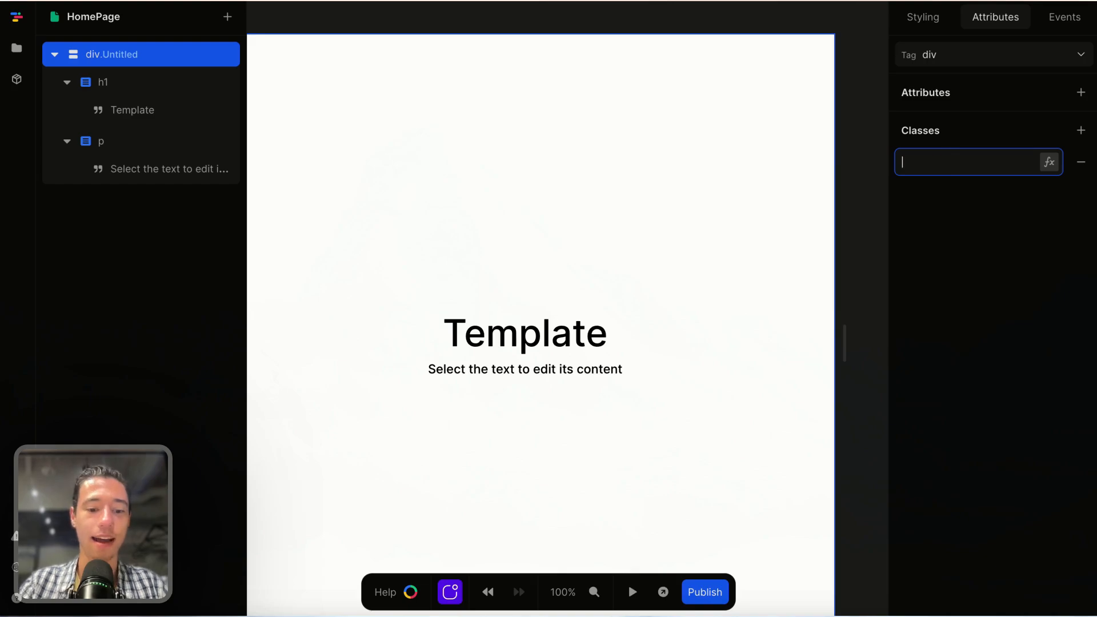
pyautogui.click(924, 239)
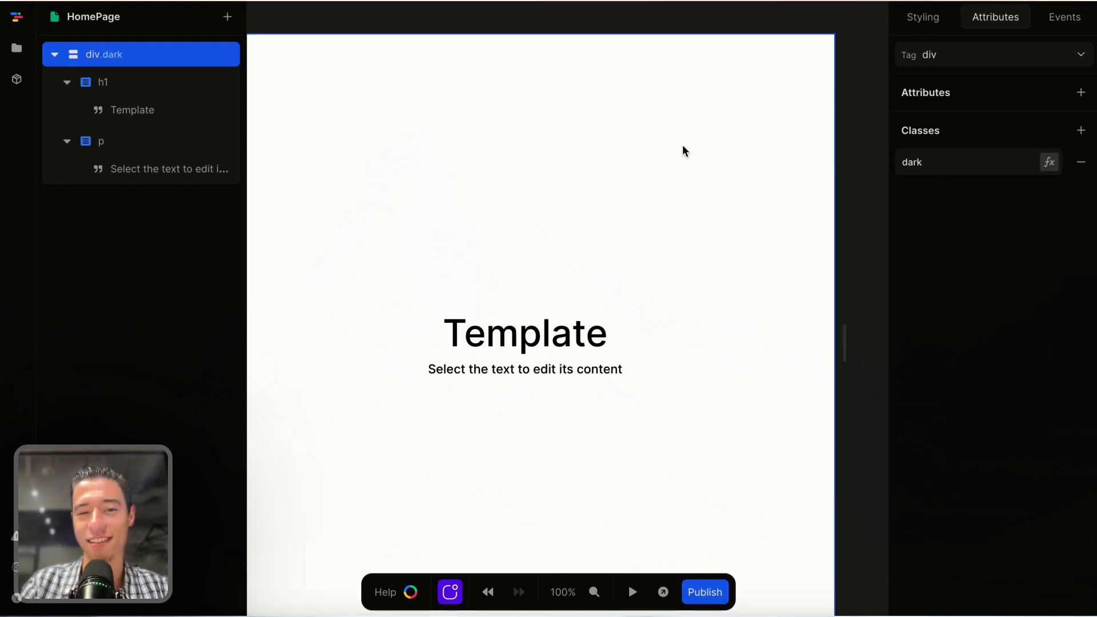
# Add a style variant to the root div that applies when it has the class dark
pyautogui.click(922, 26)
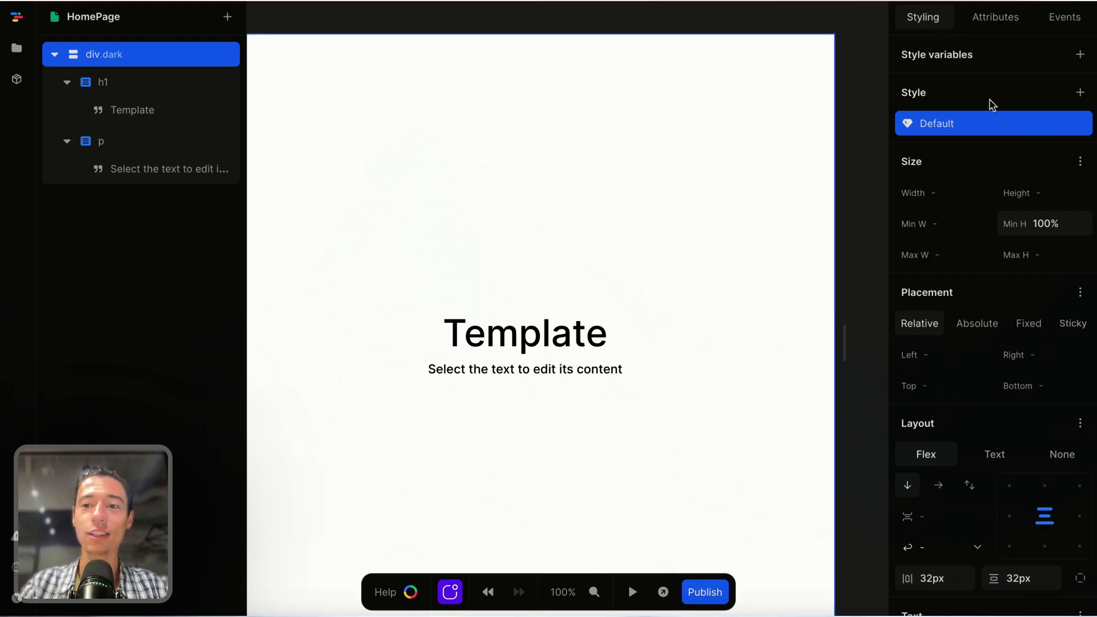
pyautogui.click(1082, 93)
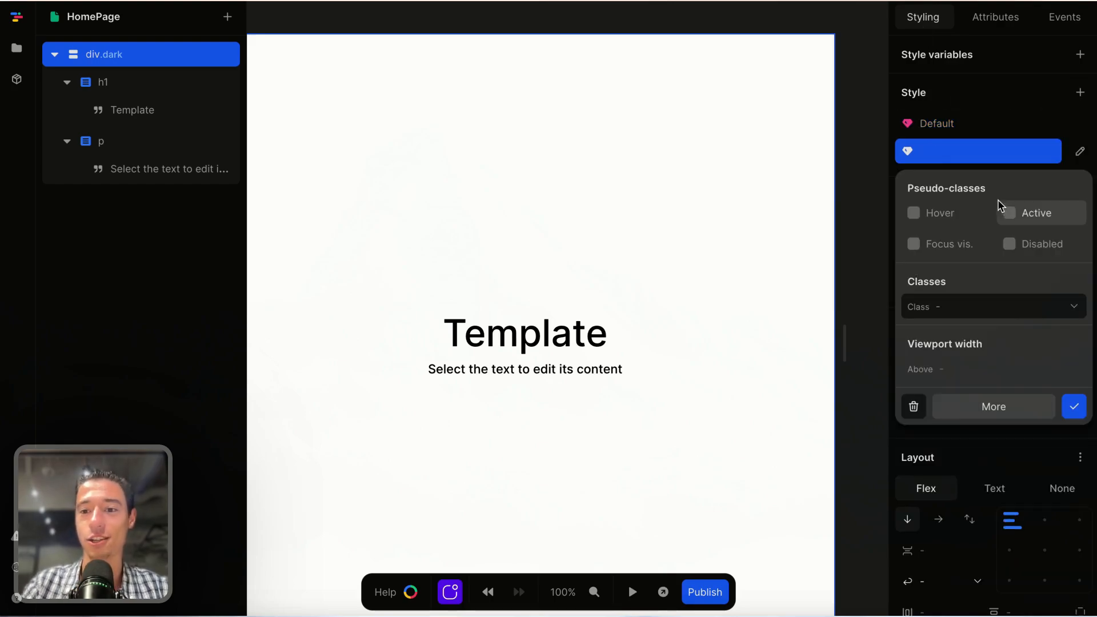
pyautogui.click(931, 308)
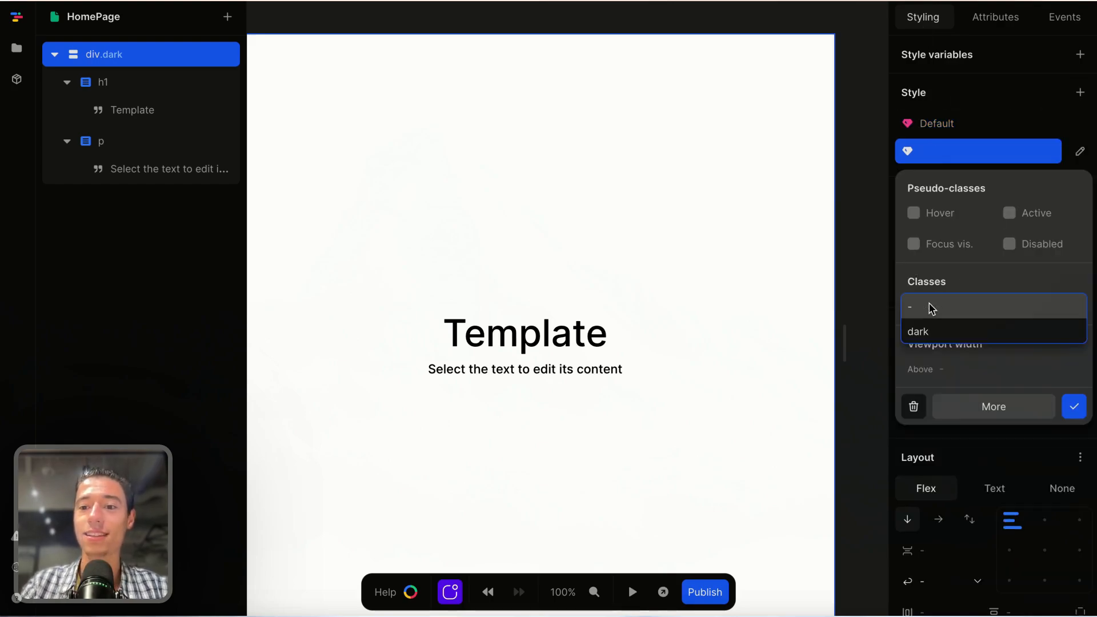
pyautogui.click(931, 333)
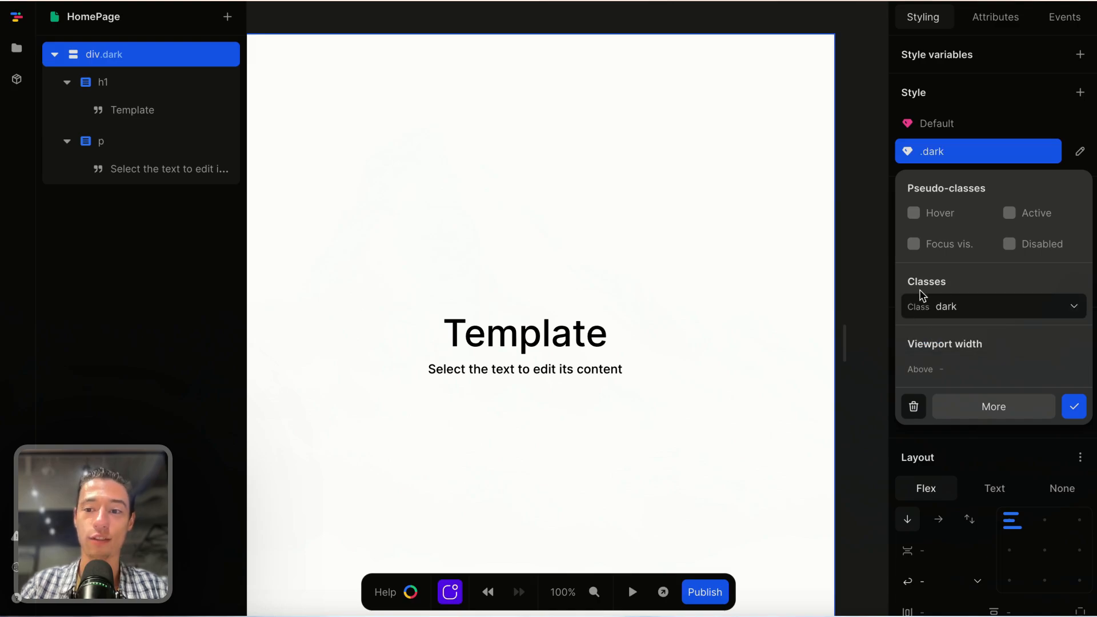
pyautogui.click(1073, 407)
pyautogui.click(944, 124)
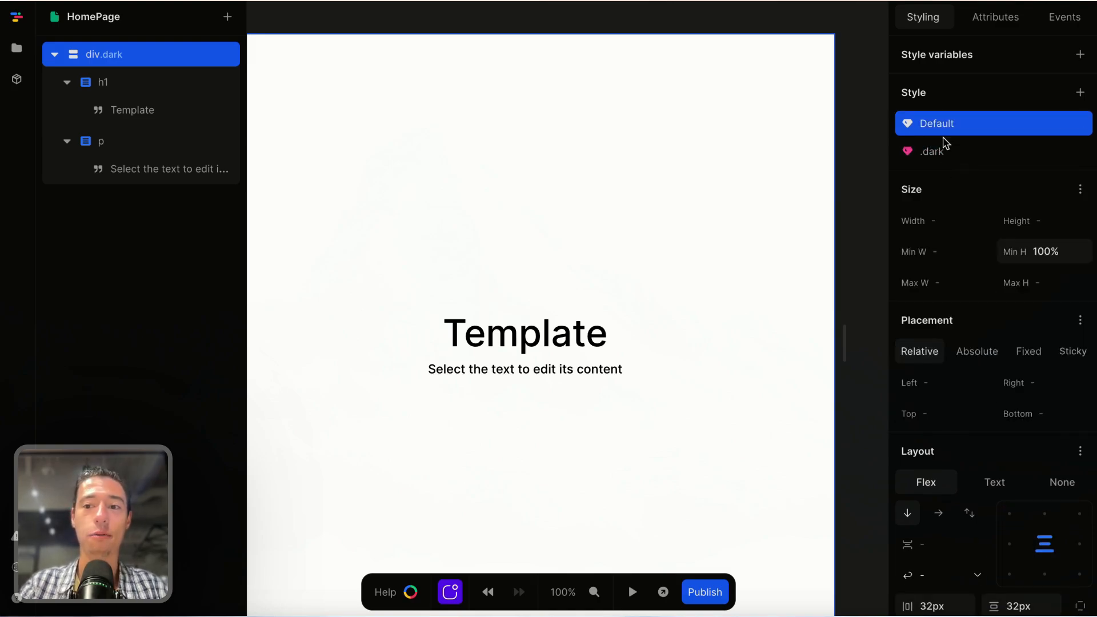
pyautogui.click(942, 151)
pyautogui.click(949, 129)
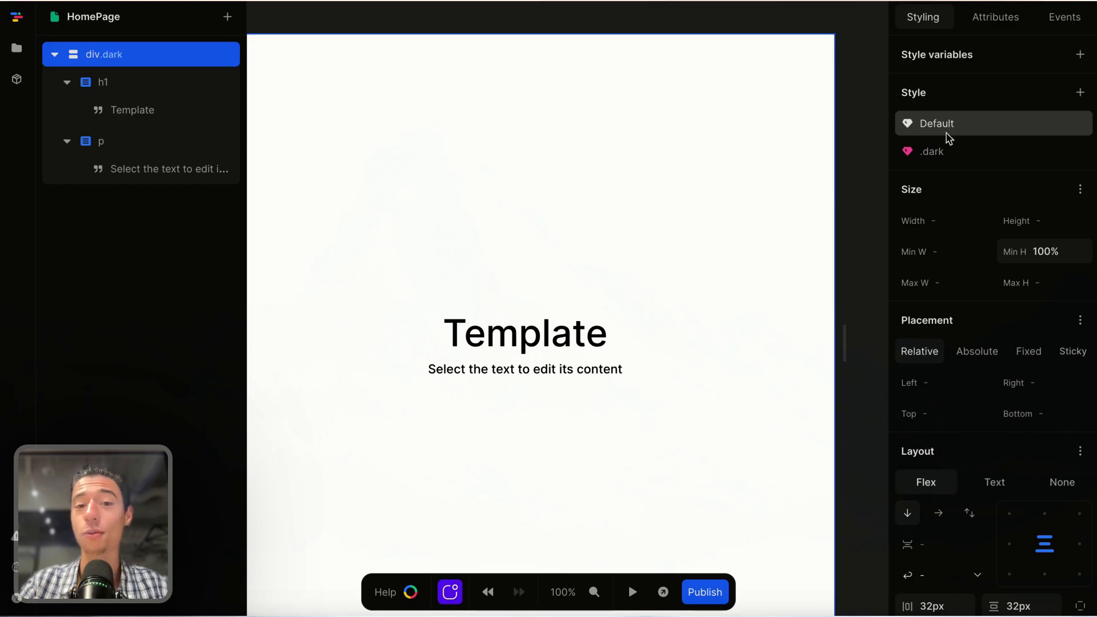
# Set the background color of the root div's .dark style variant to grey-900
pyautogui.click(950, 153)
pyautogui.scroll(-10, 962, 262)
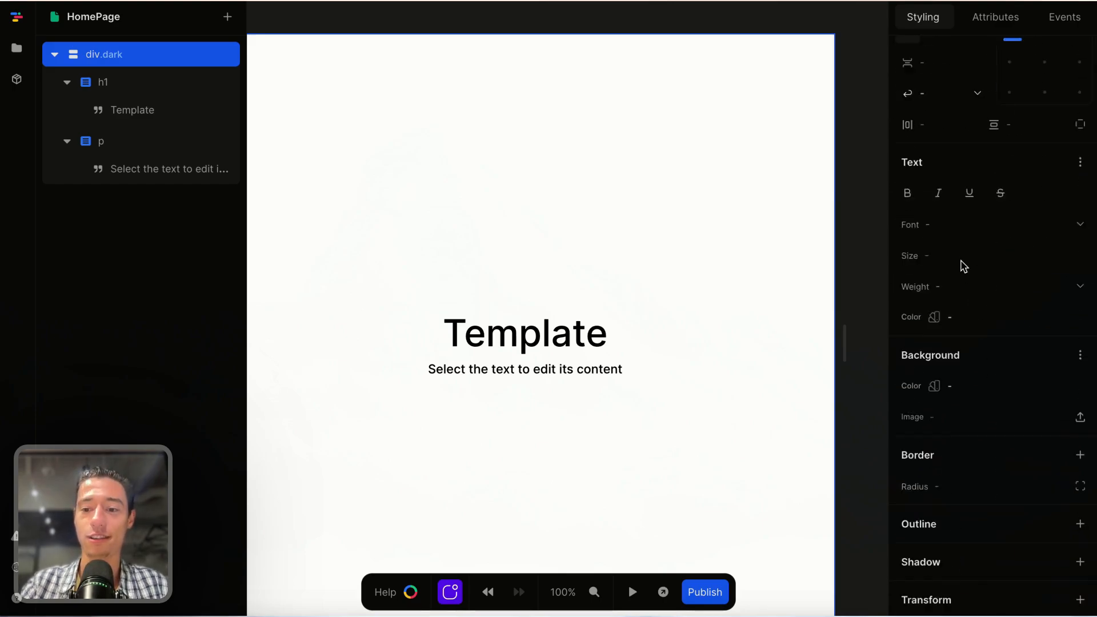
pyautogui.scroll(1, 989, 258)
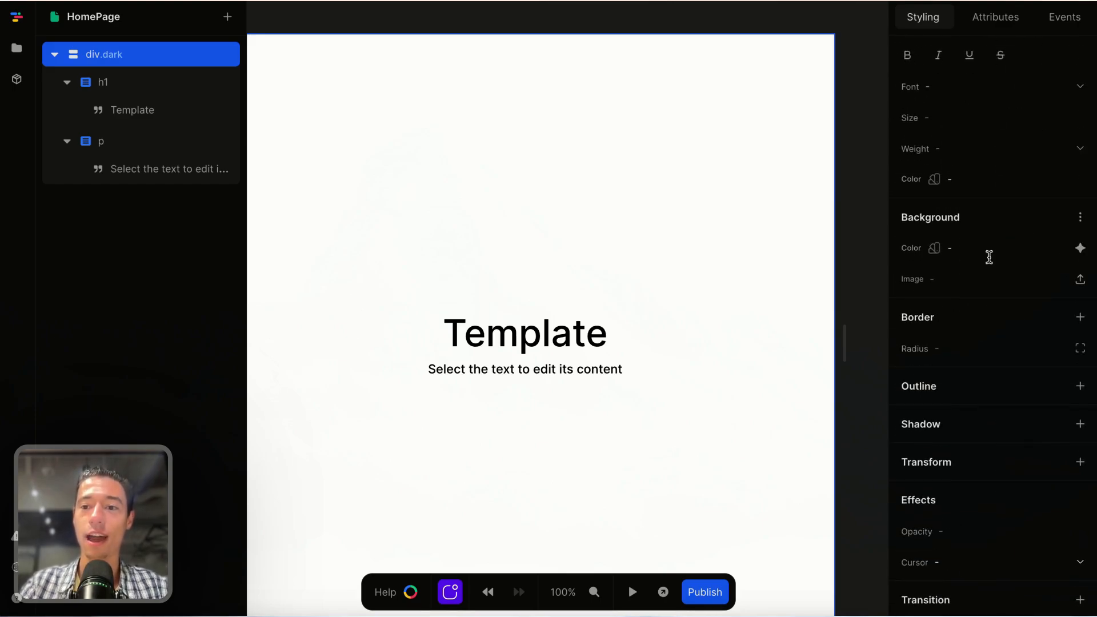
pyautogui.click(1081, 252)
pyautogui.scroll(-3, 984, 438)
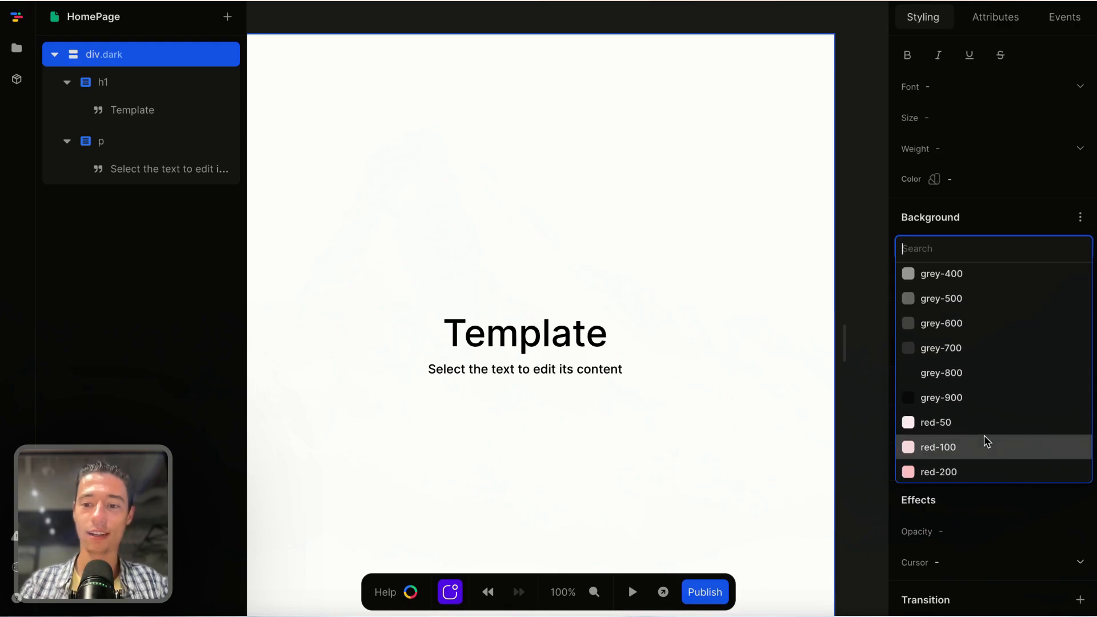
pyautogui.click(963, 399)
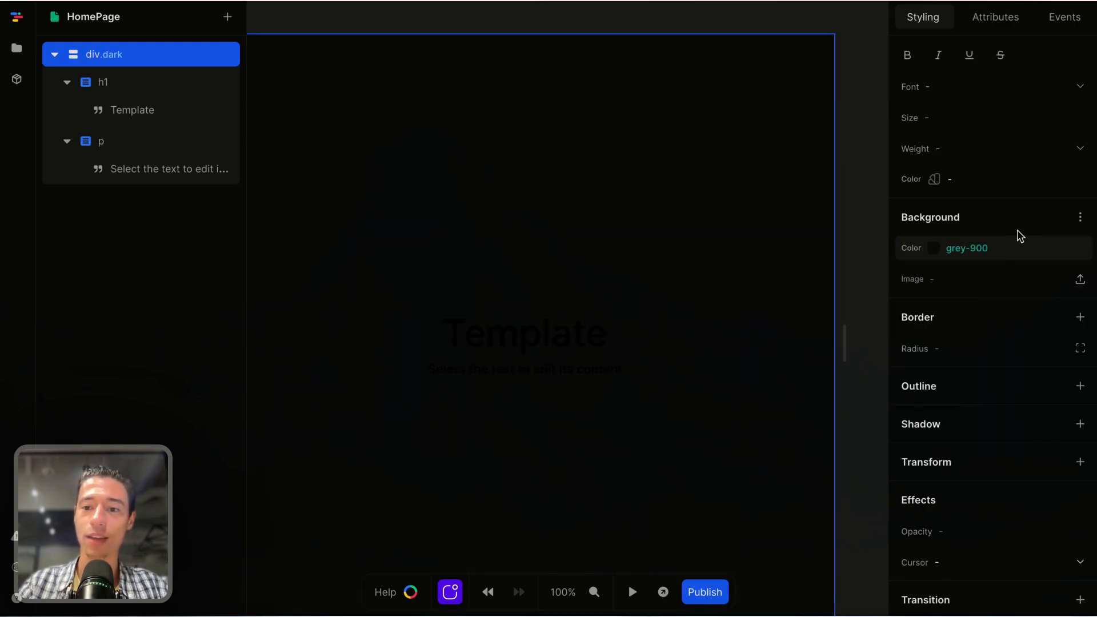
# Set the text color of the root div's .dark style variant to grey-50
pyautogui.click(1081, 180)
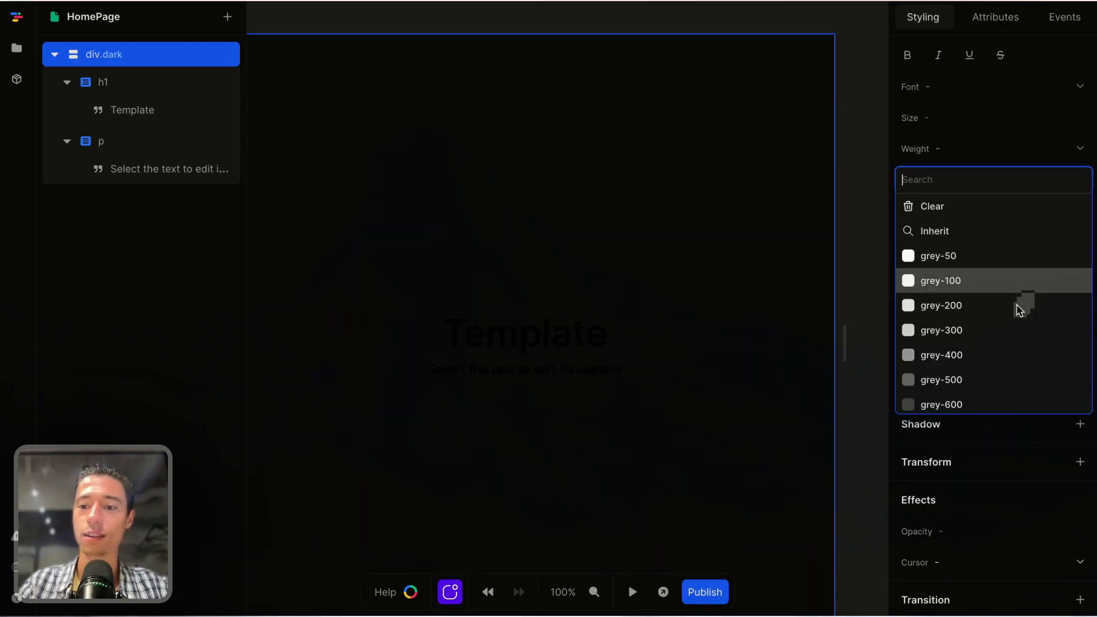
pyautogui.click(966, 256)
pyautogui.scroll(5, 956, 229)
pyautogui.click(939, 122)
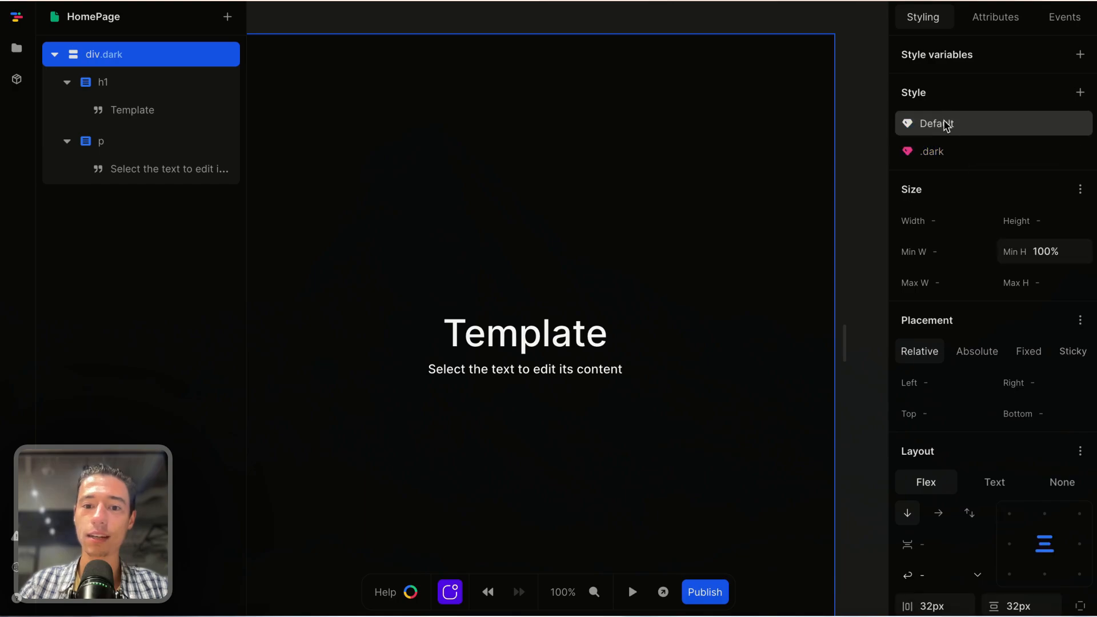
pyautogui.click(957, 151)
pyautogui.click(952, 127)
# Remove the dark class from the root div and preview its .dark and Default styles
pyautogui.click(993, 17)
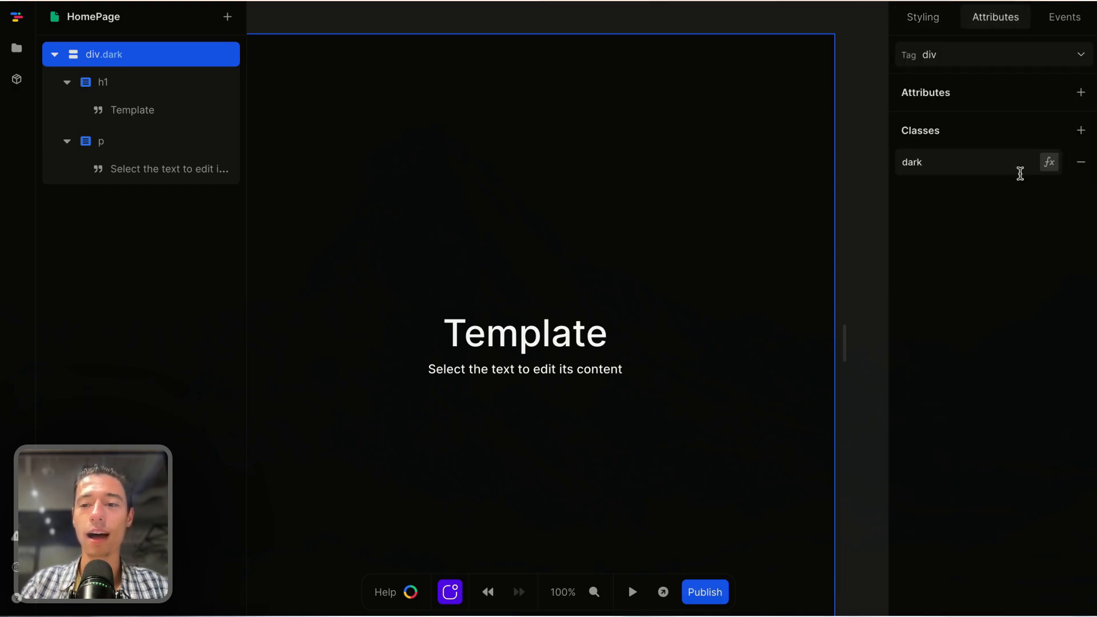
pyautogui.click(1081, 162)
pyautogui.click(924, 18)
pyautogui.click(929, 153)
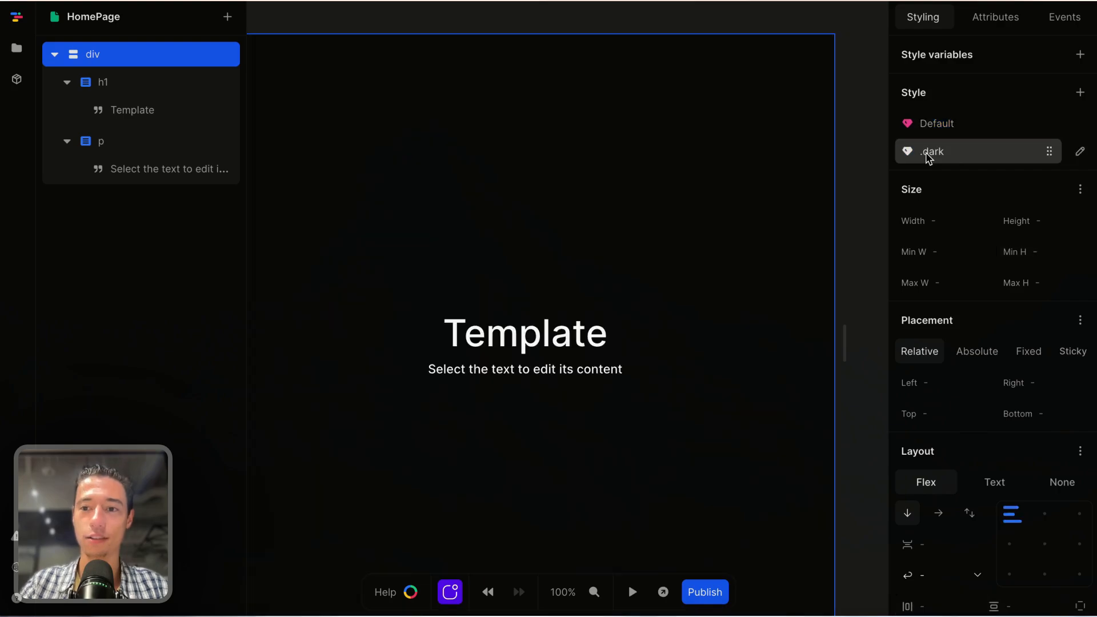
pyautogui.click(930, 125)
pyautogui.click(931, 152)
pyautogui.click(932, 126)
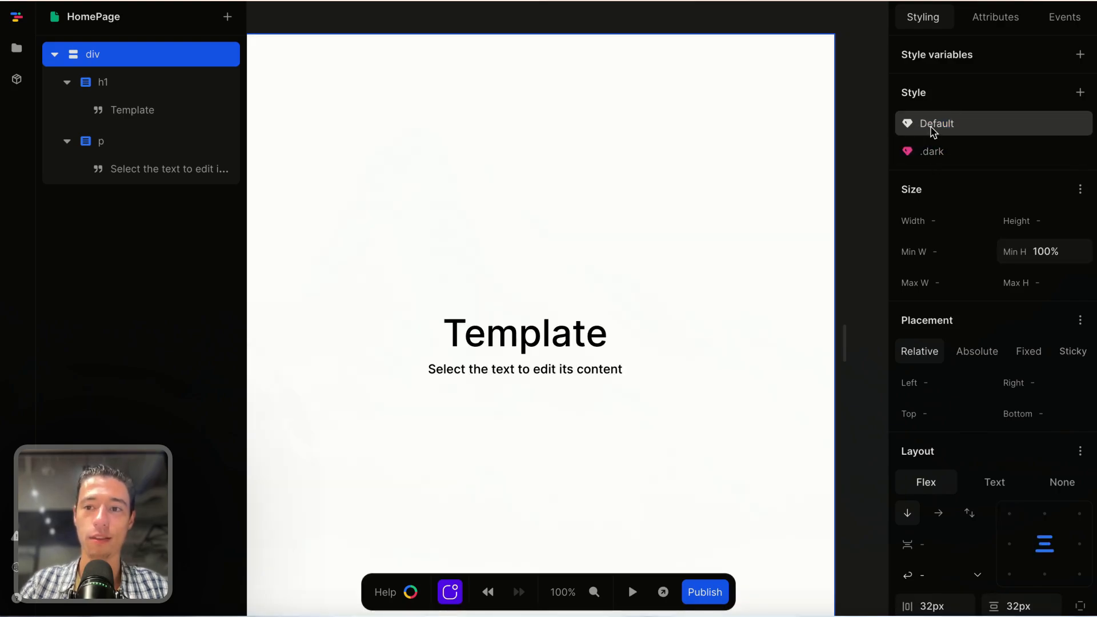
# Add the dark class to the root div again
pyautogui.click(981, 18)
pyautogui.click(1080, 130)
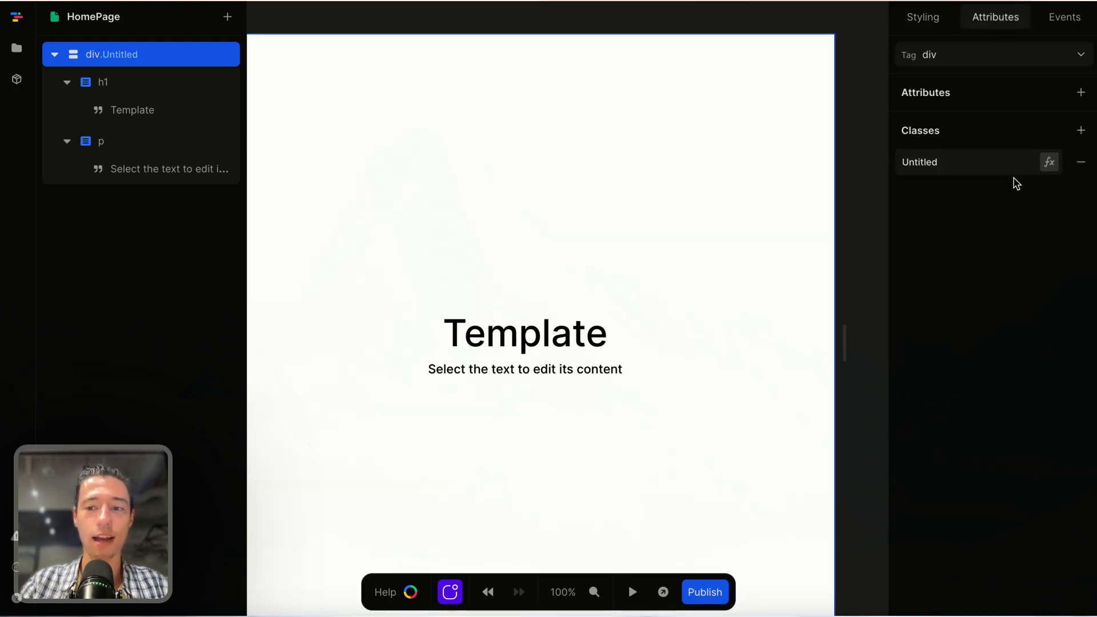
pyautogui.doubleClick(979, 165)
pyautogui.write('dark')
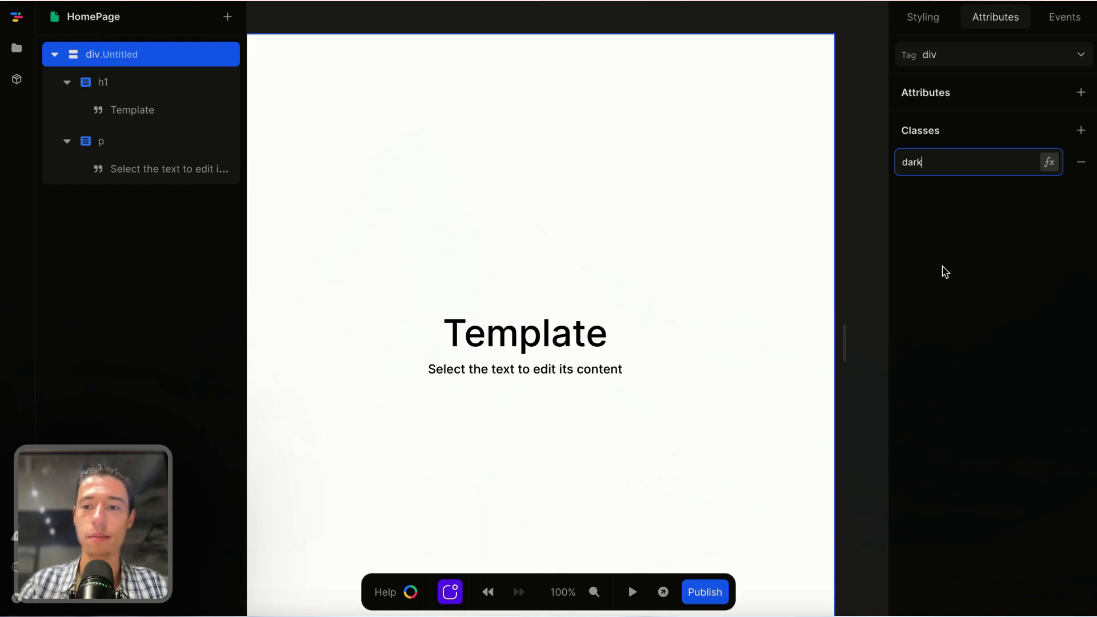
pyautogui.press('Return')
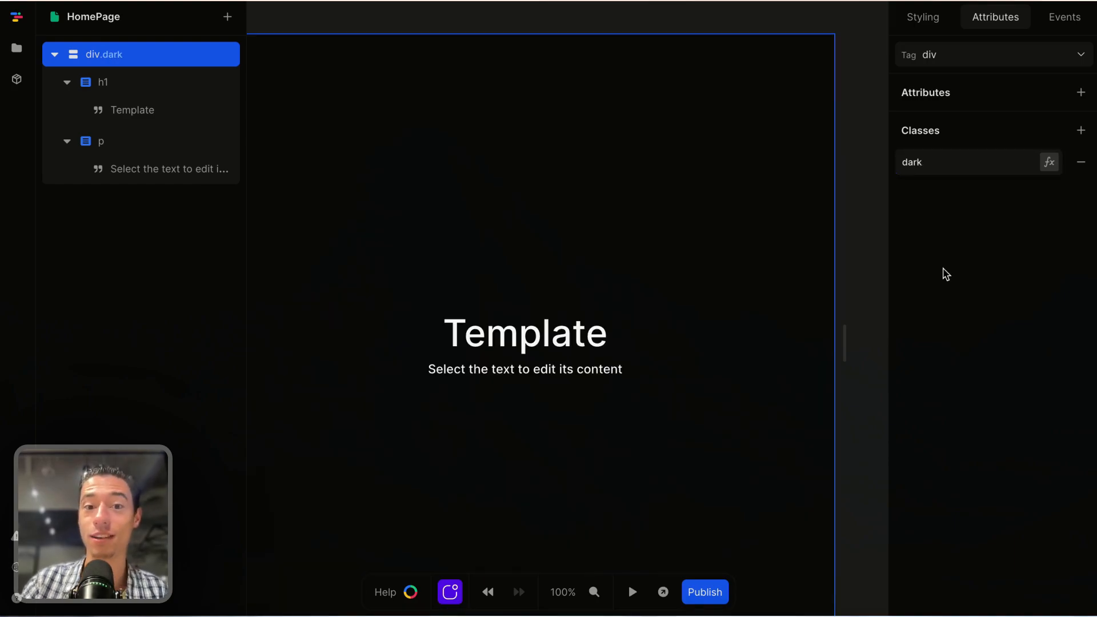
# Make the root div's dark class conditional with a formula that checks whether the mode variable equals dark
pyautogui.click(1051, 166)
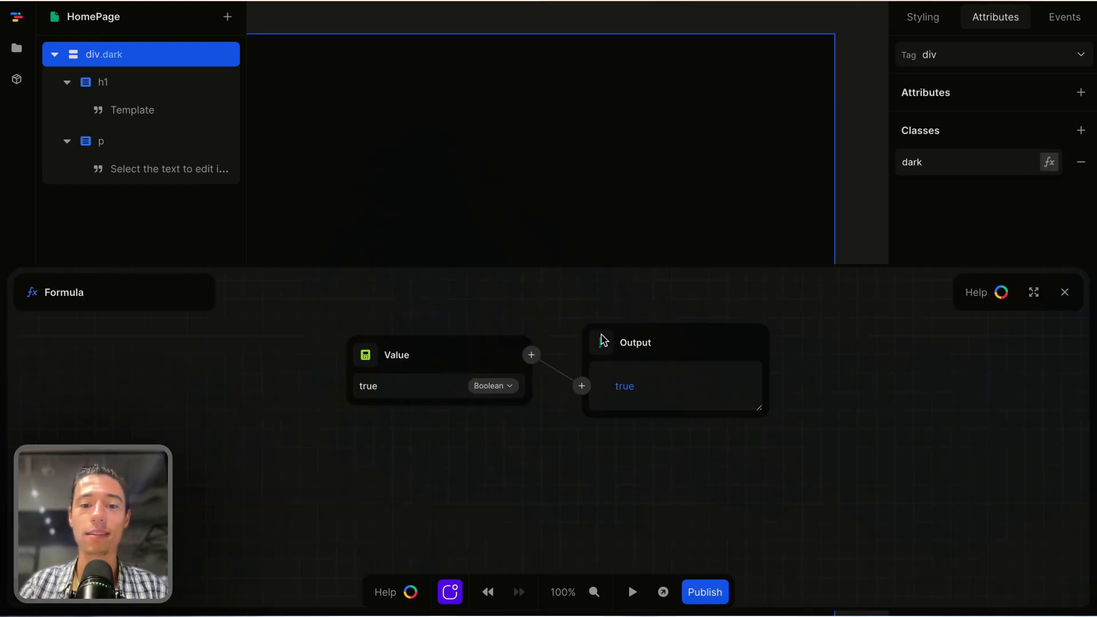
pyautogui.click(531, 359)
pyautogui.click(556, 356)
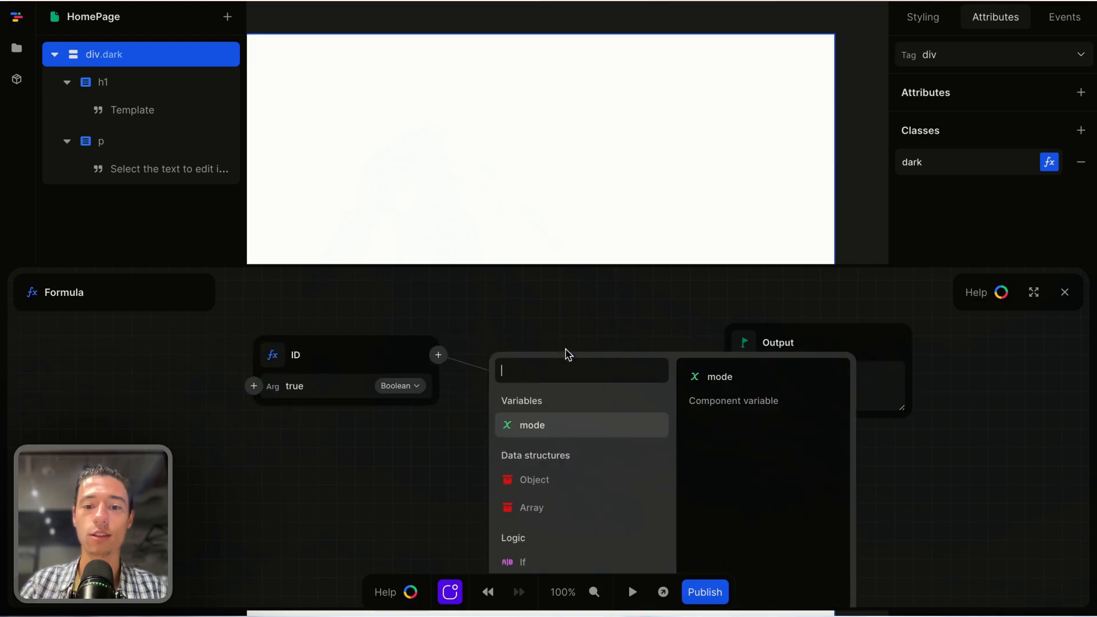
pyautogui.click(519, 428)
pyautogui.click(531, 343)
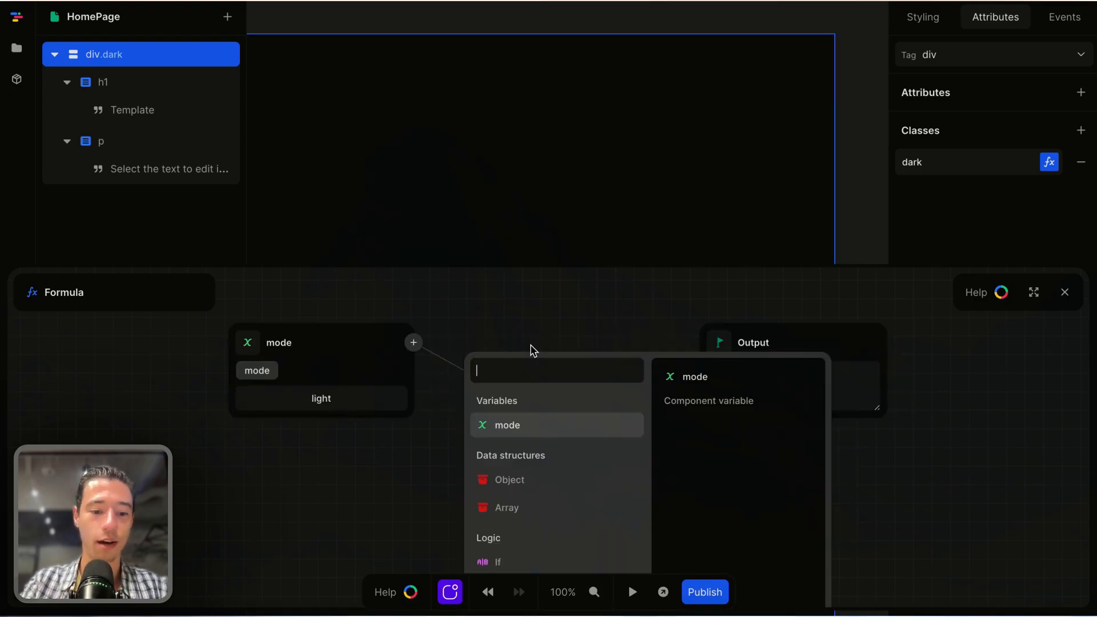
pyautogui.write('eq')
pyautogui.click(517, 407)
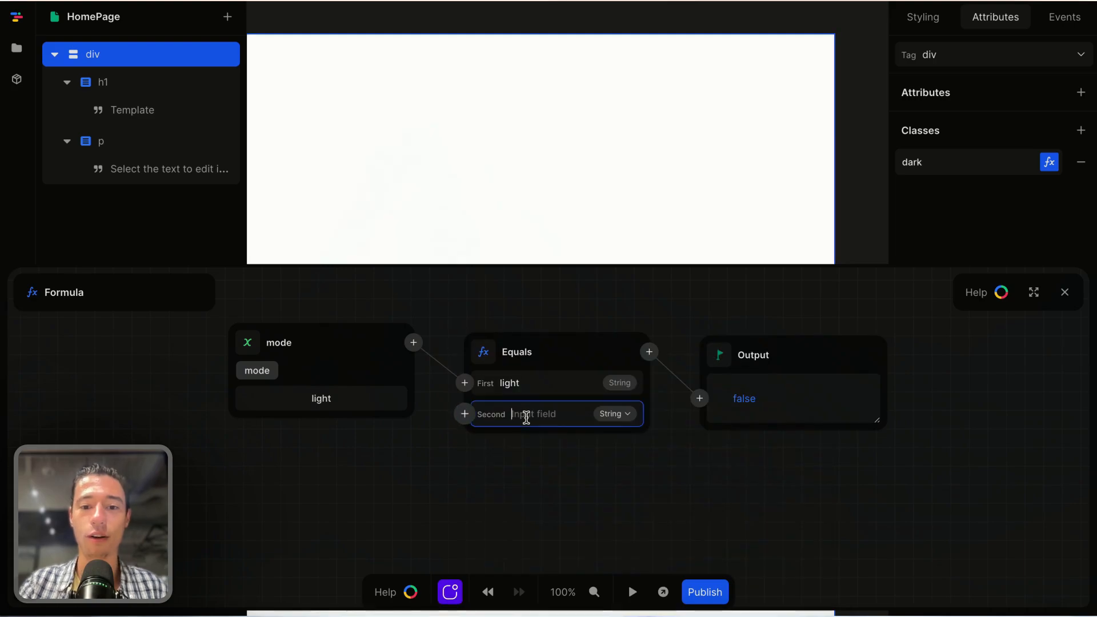
pyautogui.write('dark')
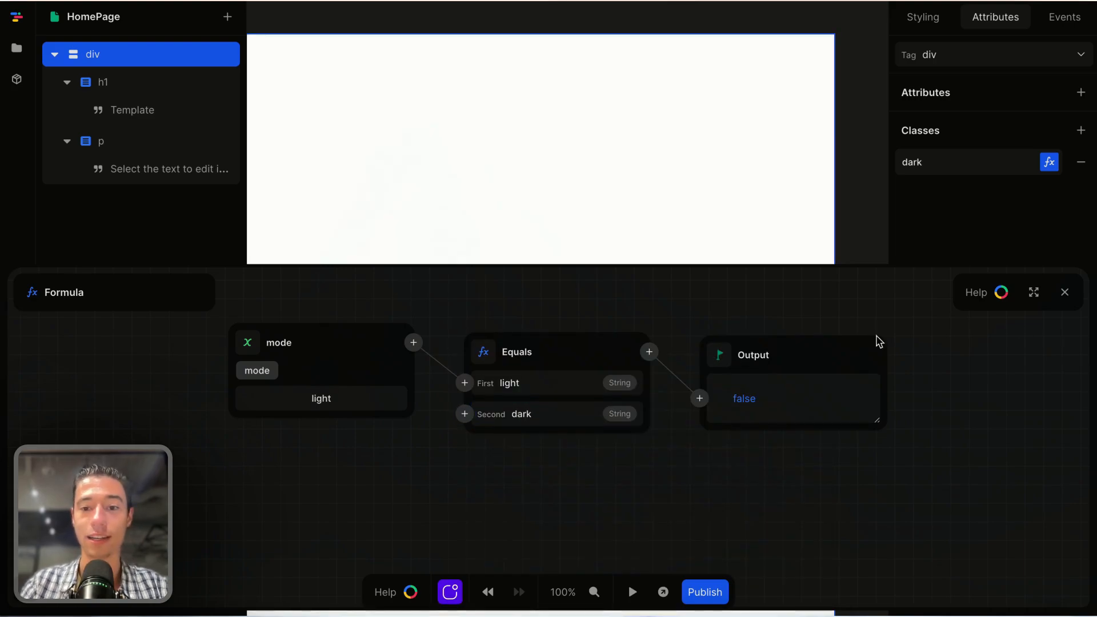
pyautogui.click(1064, 292)
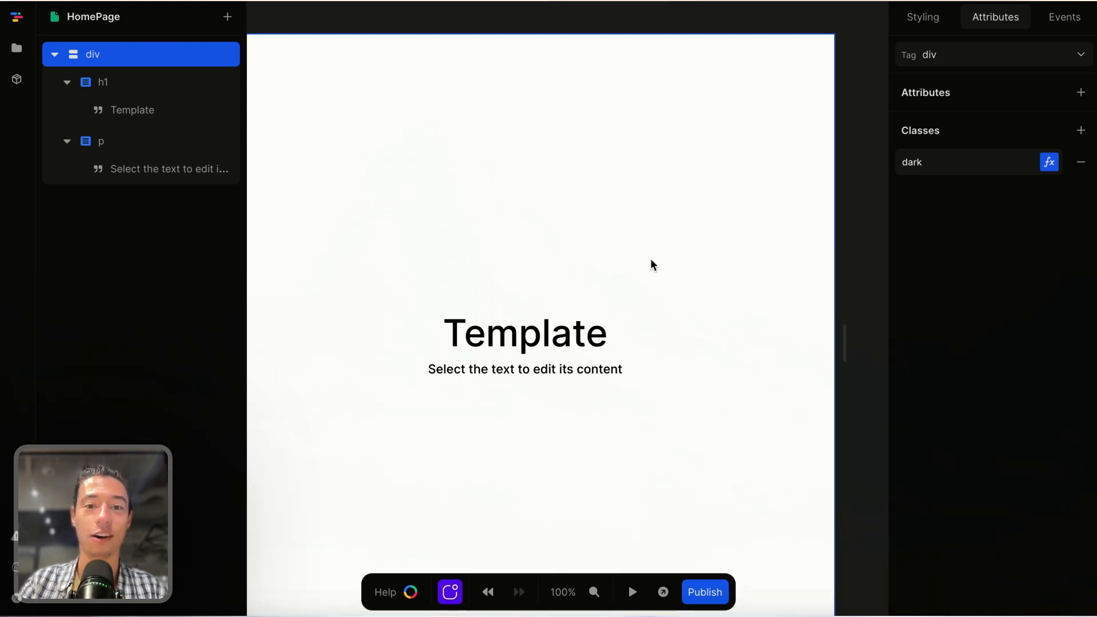
pyautogui.click(1050, 161)
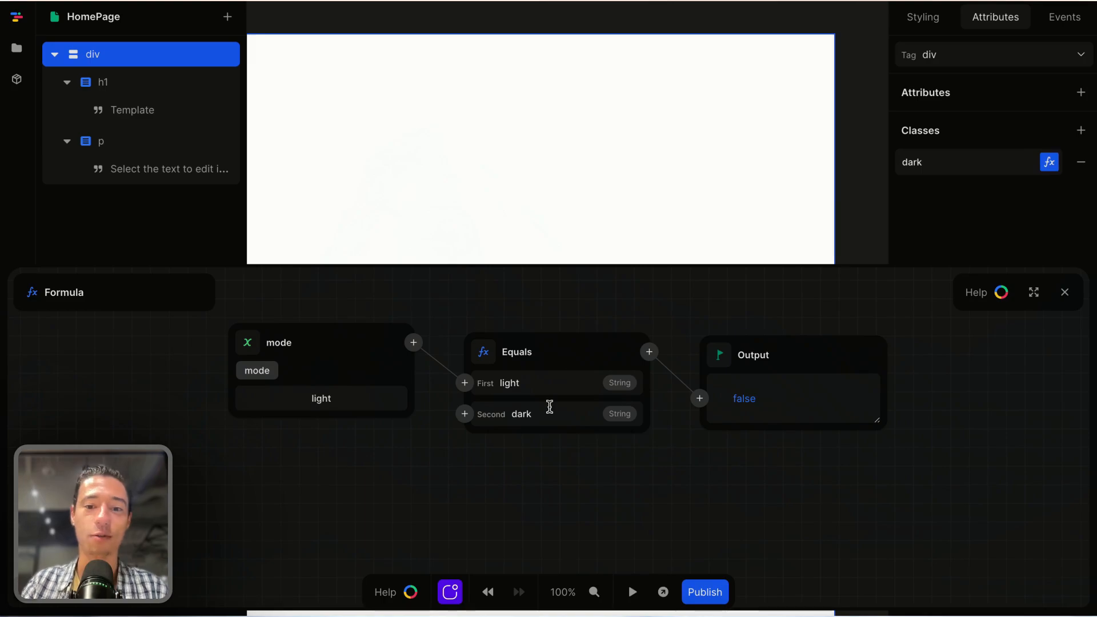
pyautogui.click(1065, 292)
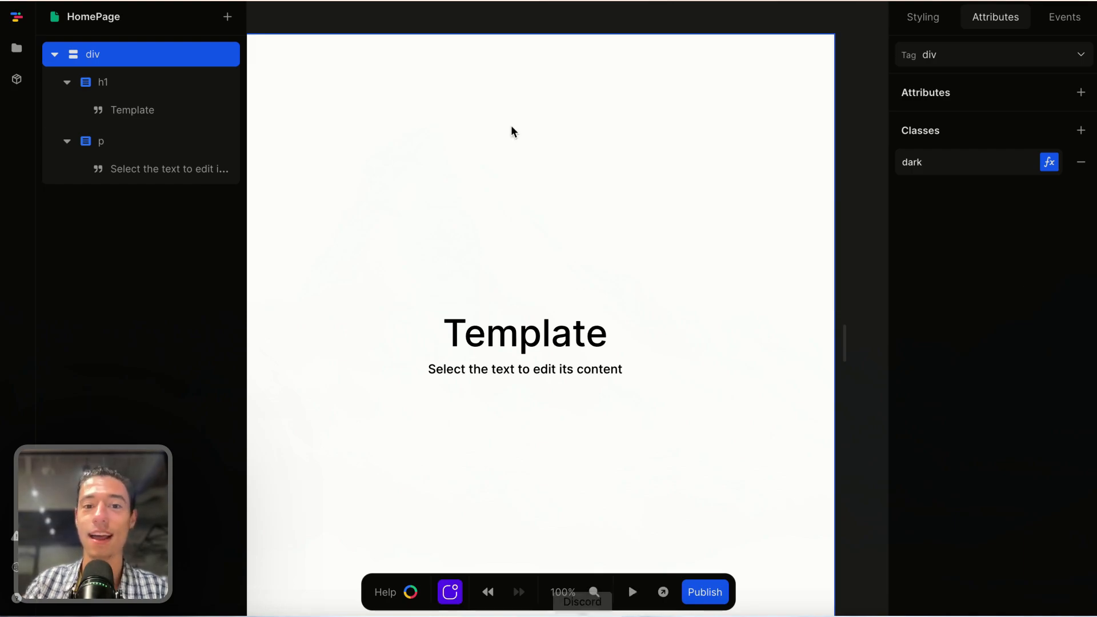
# Switch to Discord and search the toddle.dev server for the community member's first name
pyautogui.click(582, 615)
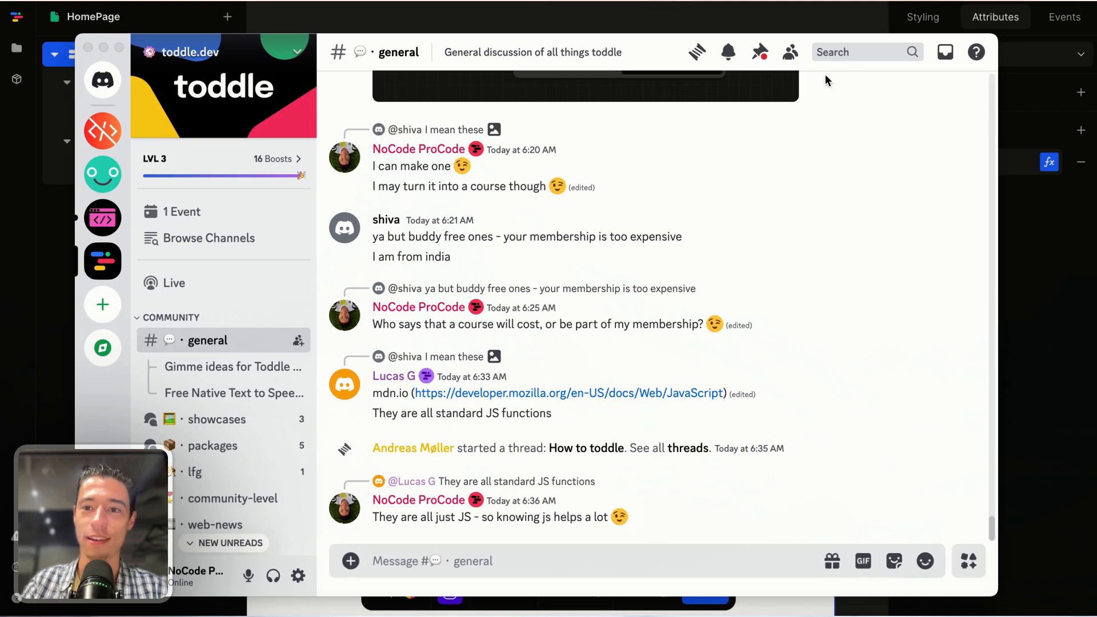
pyautogui.click(844, 52)
pyautogui.write('c')
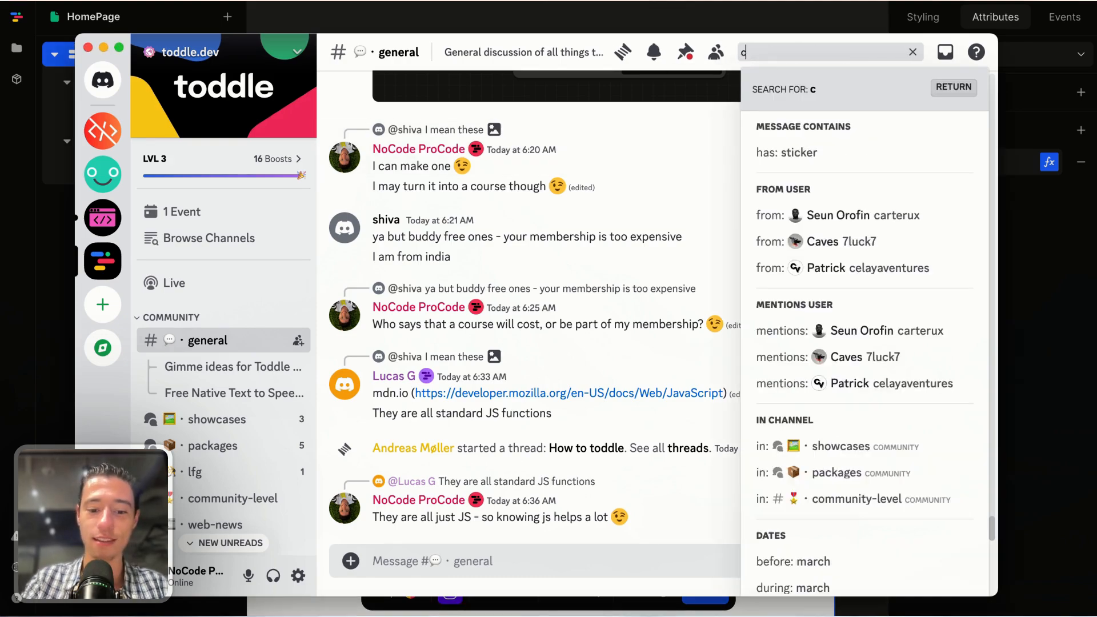
pyautogui.write('hris')
pyautogui.press('Return')
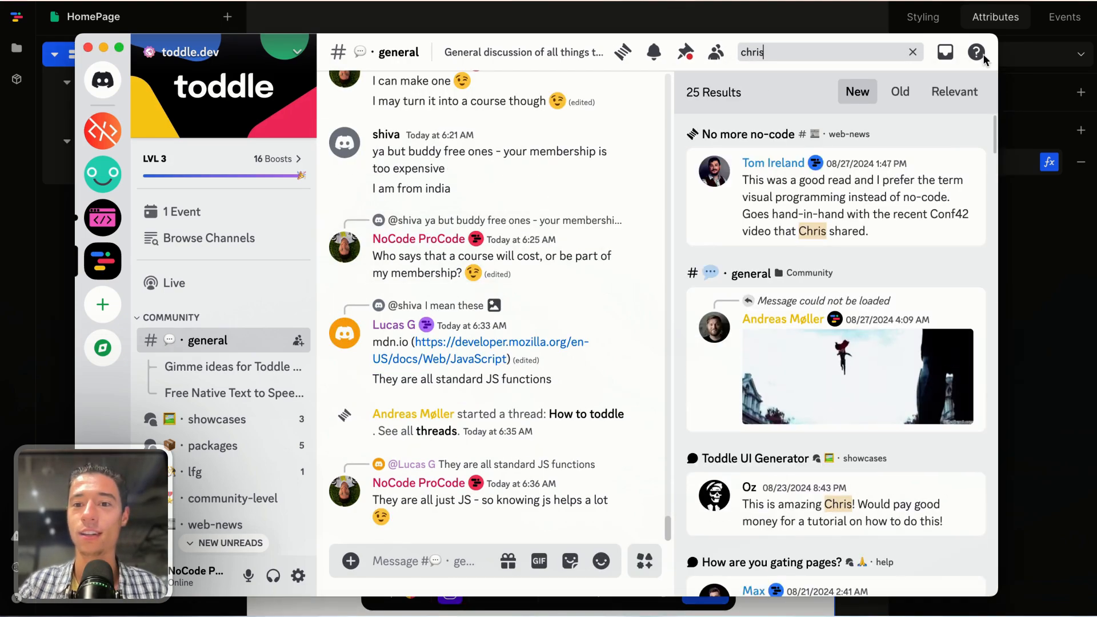
# Find the theme switcher video message in the search results and open it in the new-videos channel
pyautogui.scroll(-10, 794, 352)
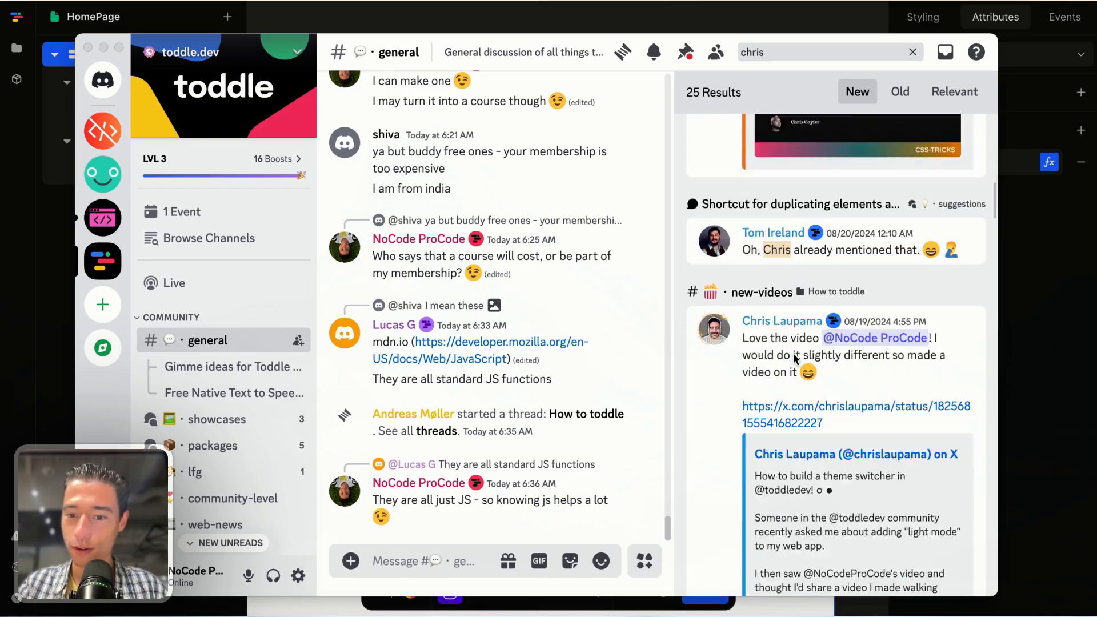
pyautogui.scroll(-2, 794, 355)
pyautogui.scroll(1, 793, 353)
pyautogui.click(768, 295)
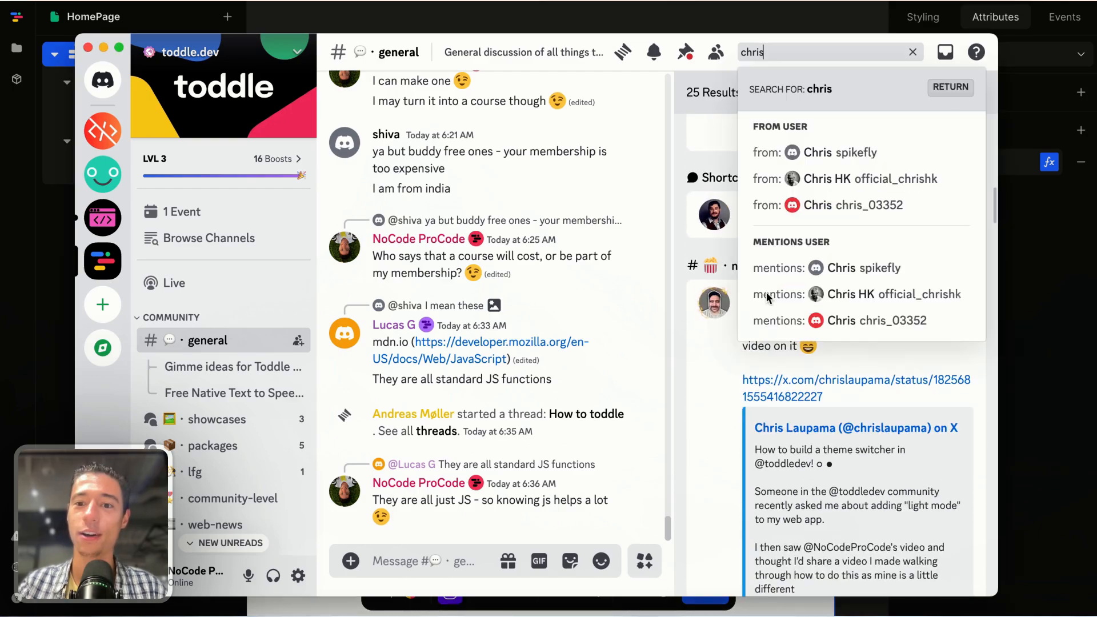
pyautogui.click(734, 307)
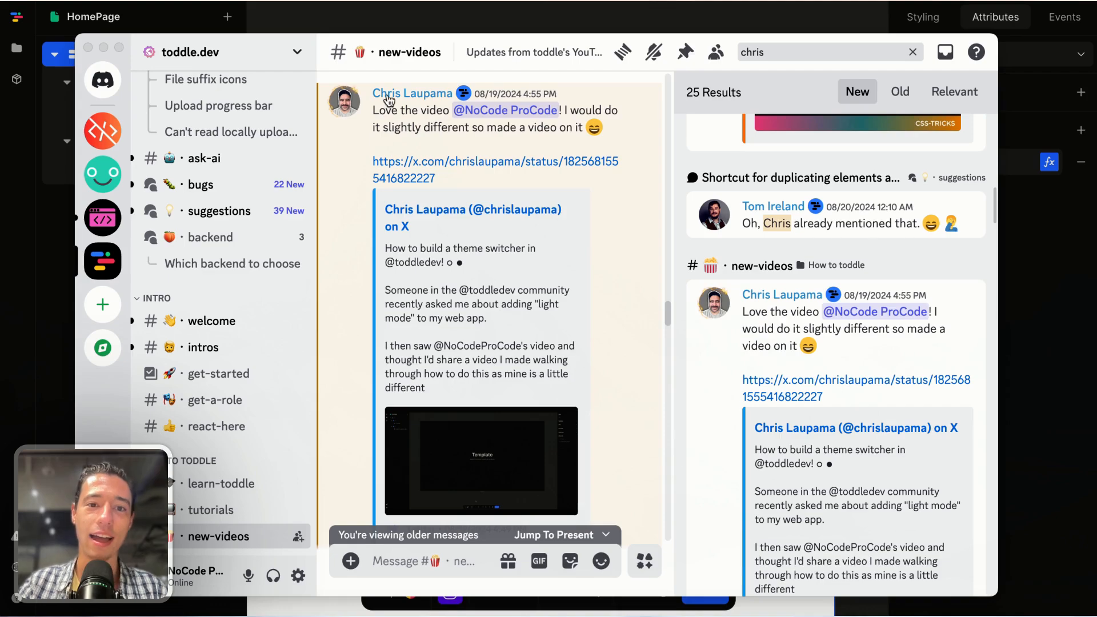
# View the message author's profile, then close Discord to return to the Toddle editor
pyautogui.click(400, 96)
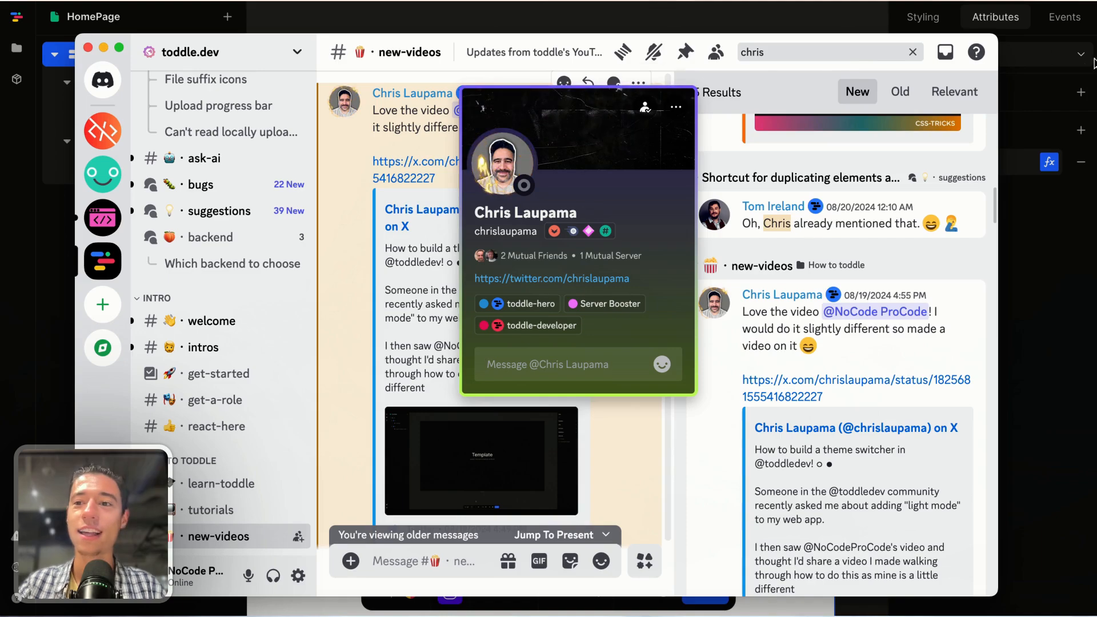
pyautogui.click(1074, 109)
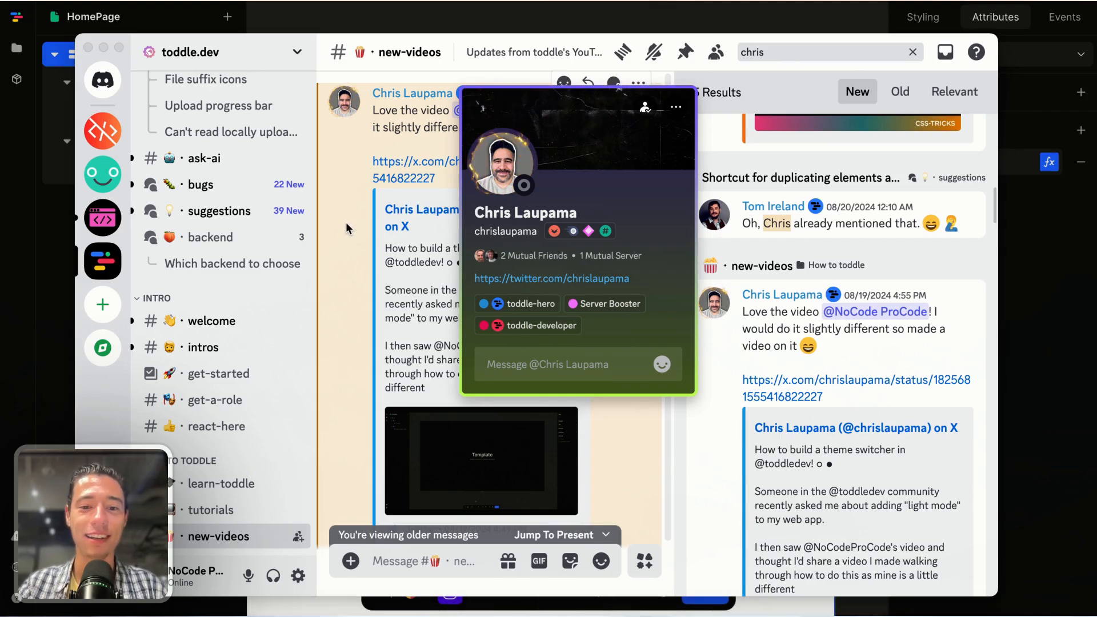
pyautogui.click(87, 46)
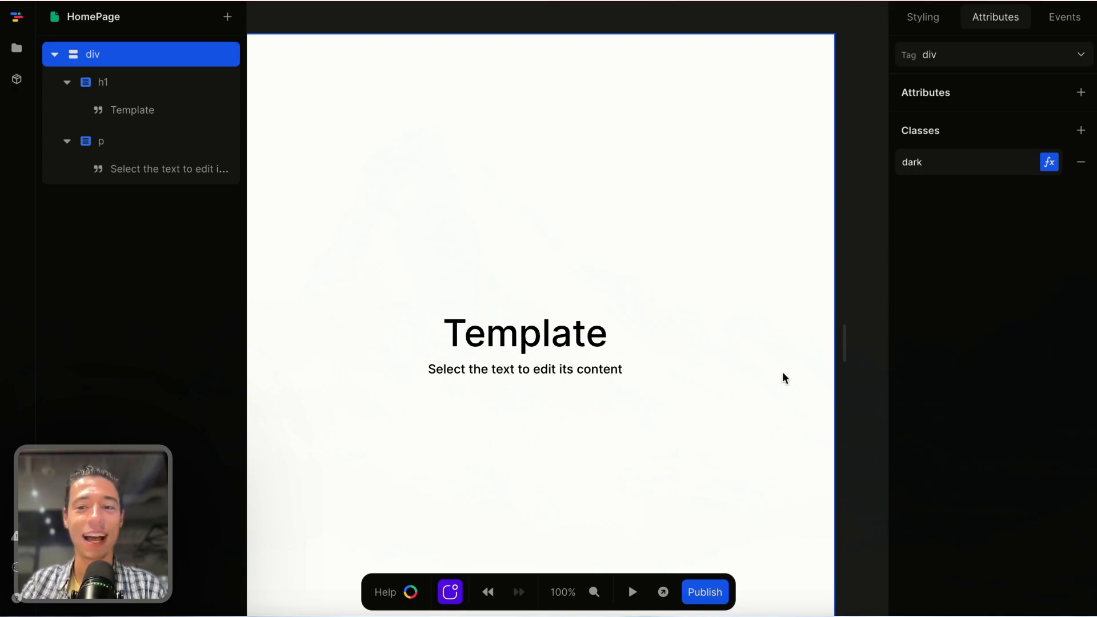
# Review the formula that controls the root div's dark class
pyautogui.click(1050, 162)
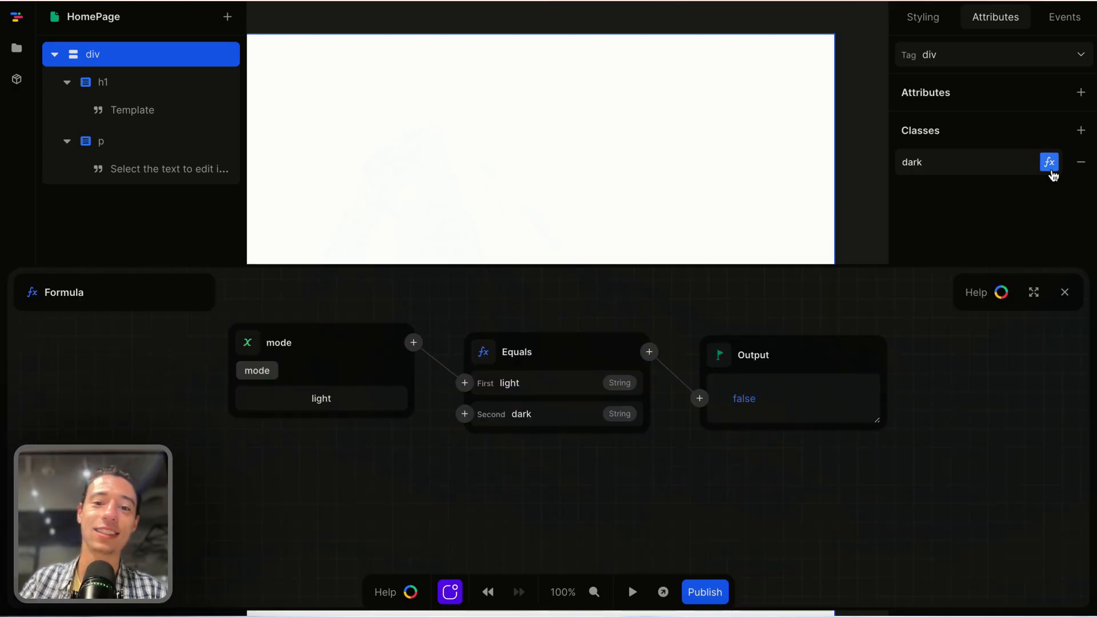
pyautogui.click(1065, 291)
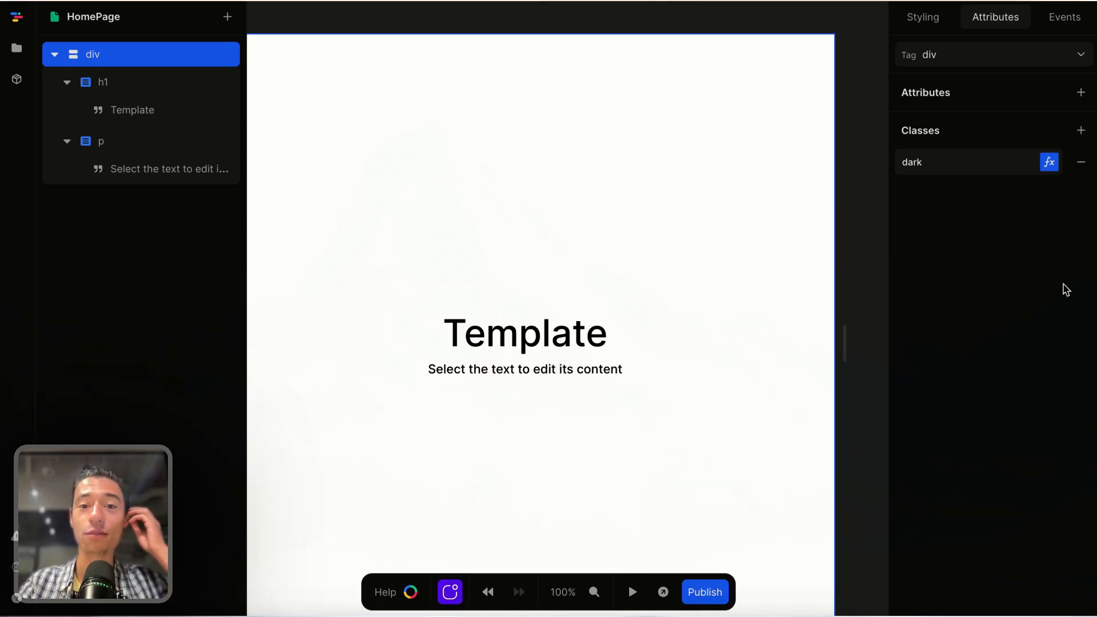
# Add a button element inside the root div, below the paragraph text
pyautogui.click(232, 16)
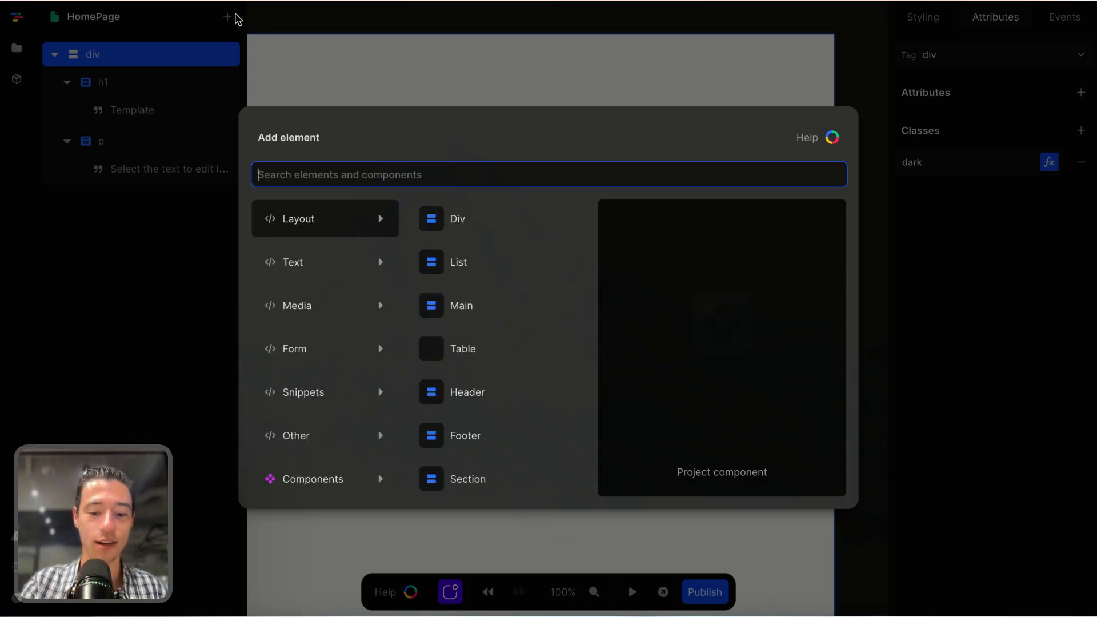
pyautogui.write('b')
pyautogui.click(371, 218)
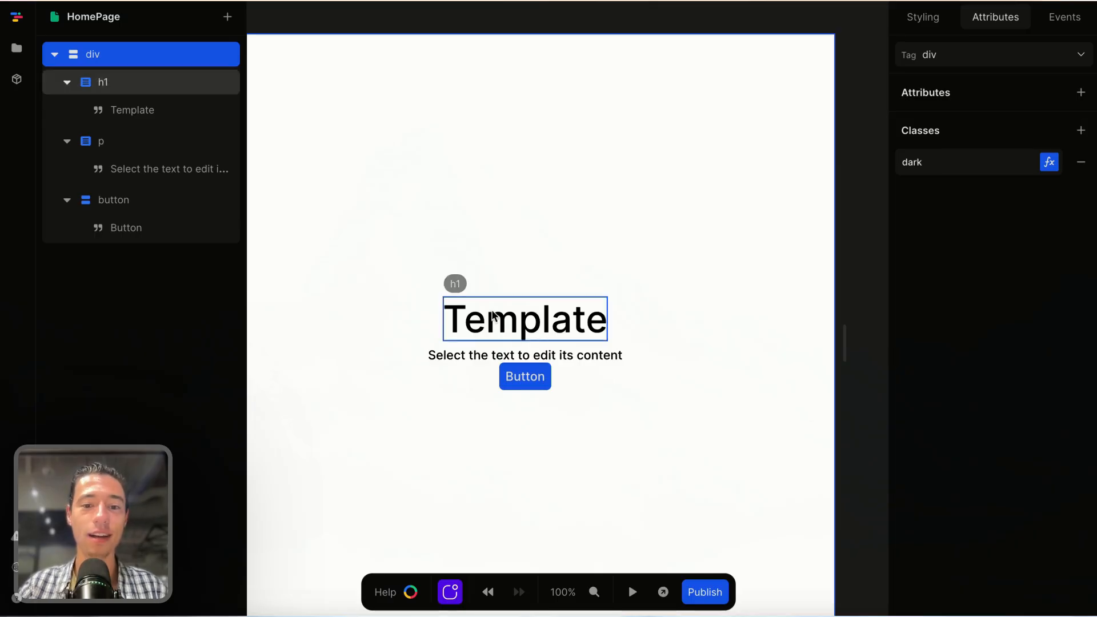
# Create a click event workflow on the button and add a Switch to it
pyautogui.click(543, 381)
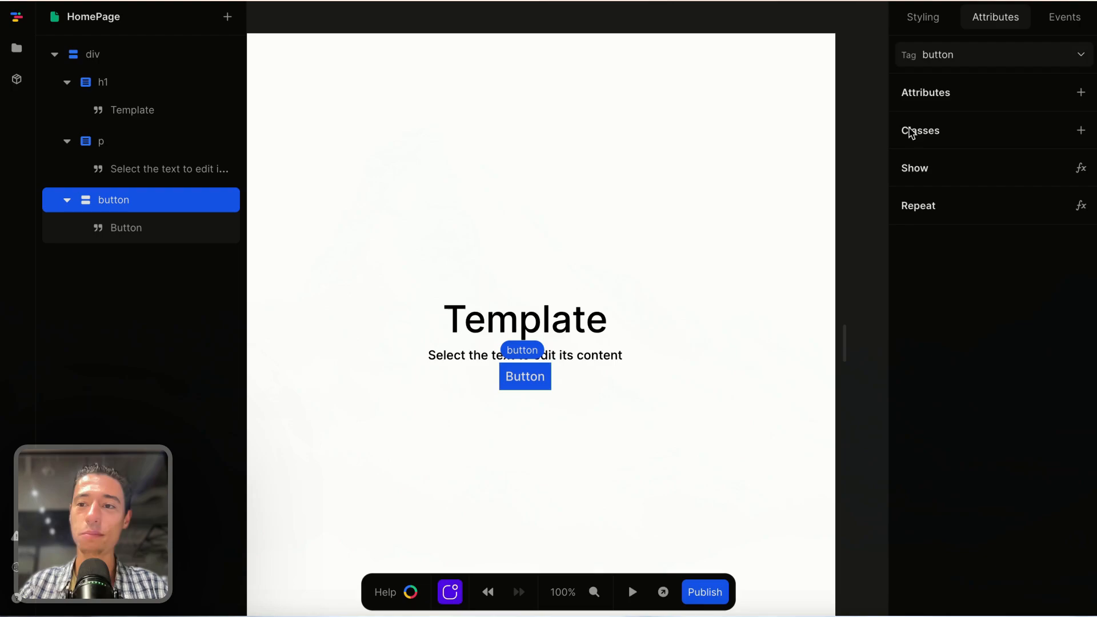
pyautogui.click(1065, 16)
pyautogui.click(925, 83)
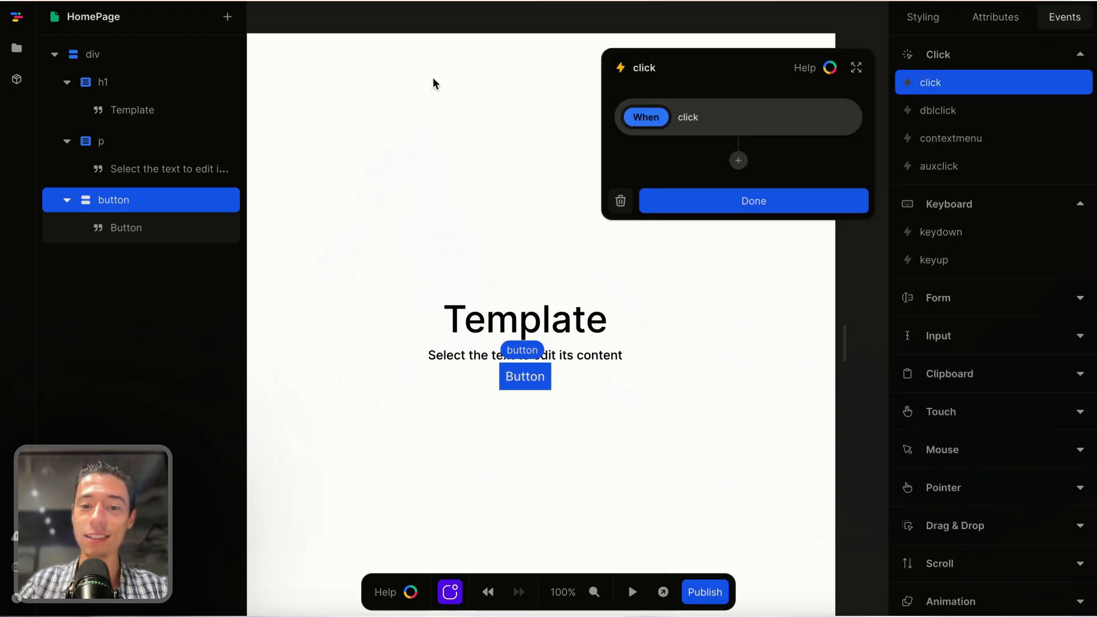
pyautogui.click(738, 160)
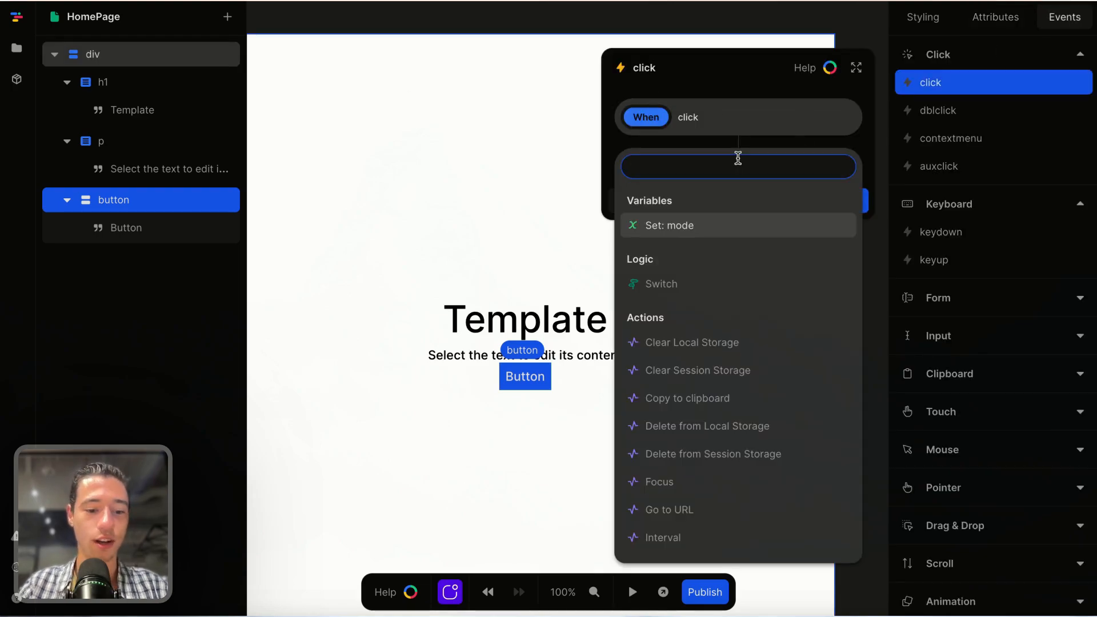
pyautogui.write('sw')
pyautogui.click(736, 193)
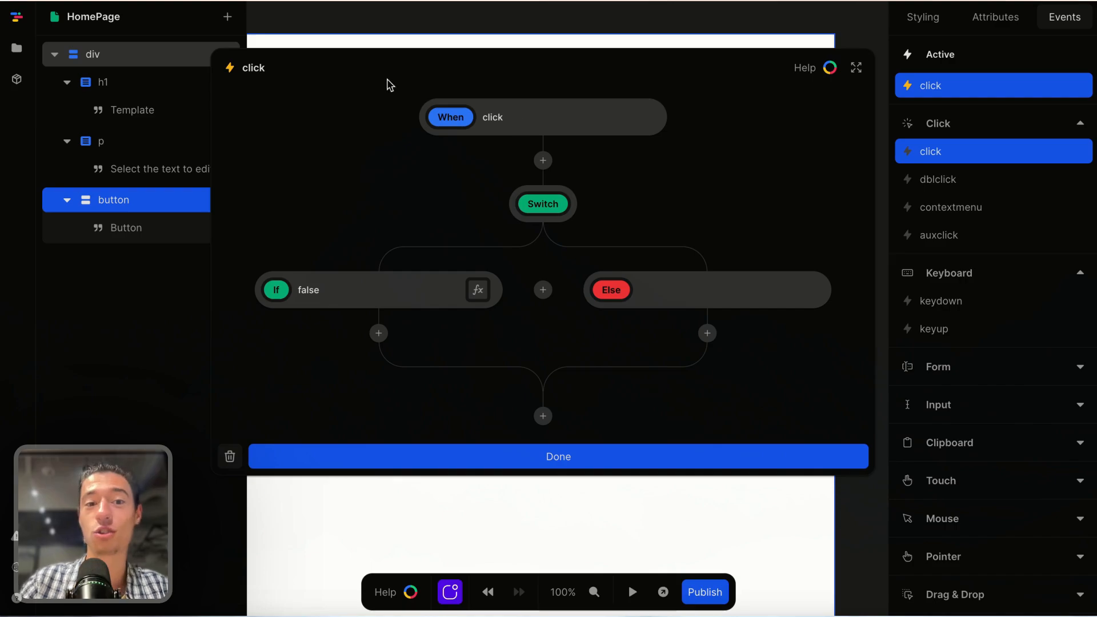
# Set the Switch's If condition to a formula checking whether the mode variable equals light
pyautogui.click(478, 290)
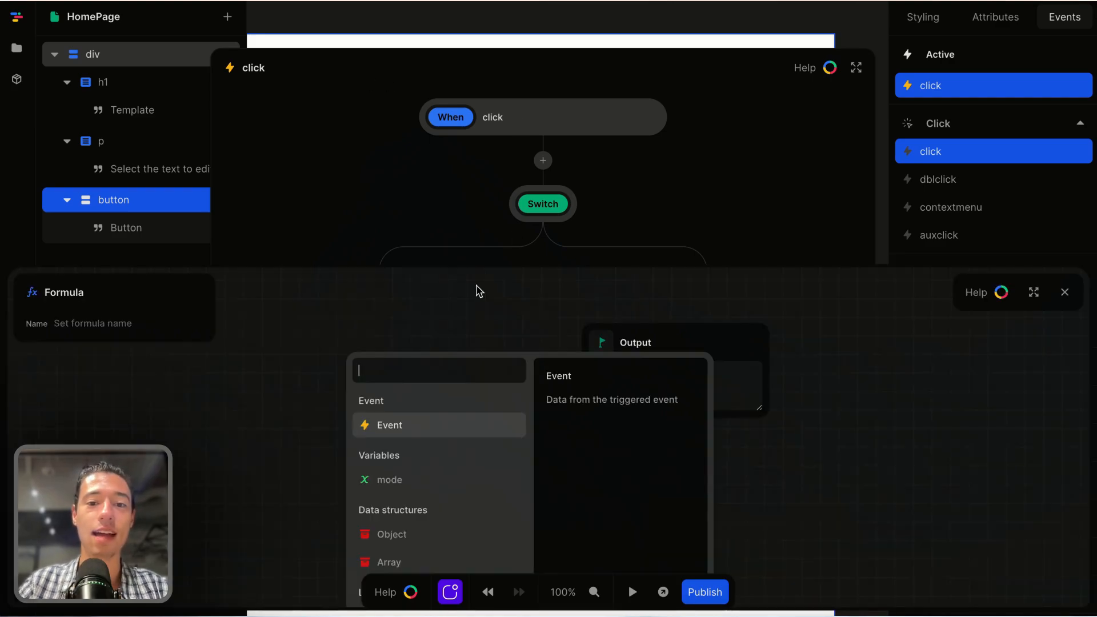
pyautogui.click(412, 479)
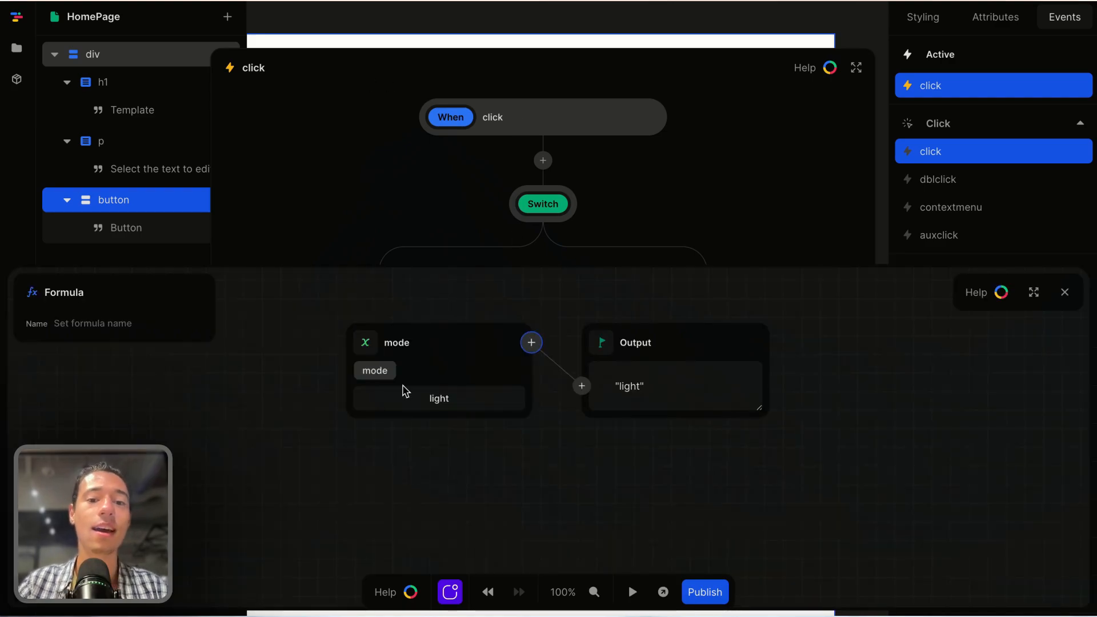
pyautogui.click(531, 341)
pyautogui.write('eq')
pyautogui.click(511, 402)
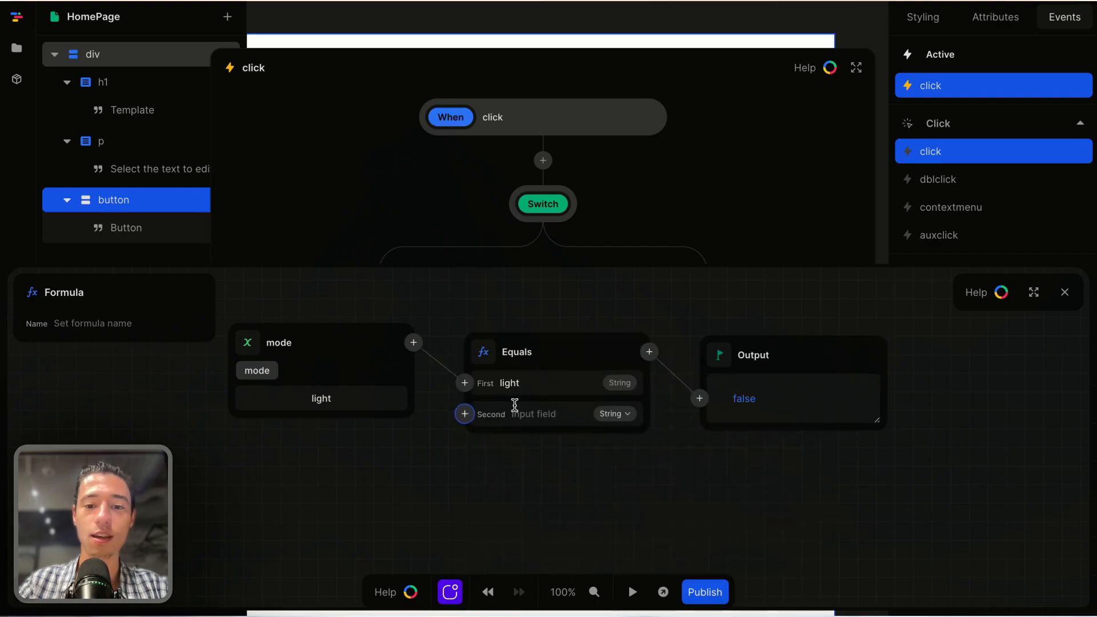
pyautogui.click(516, 415)
pyautogui.write('light')
pyautogui.click(622, 498)
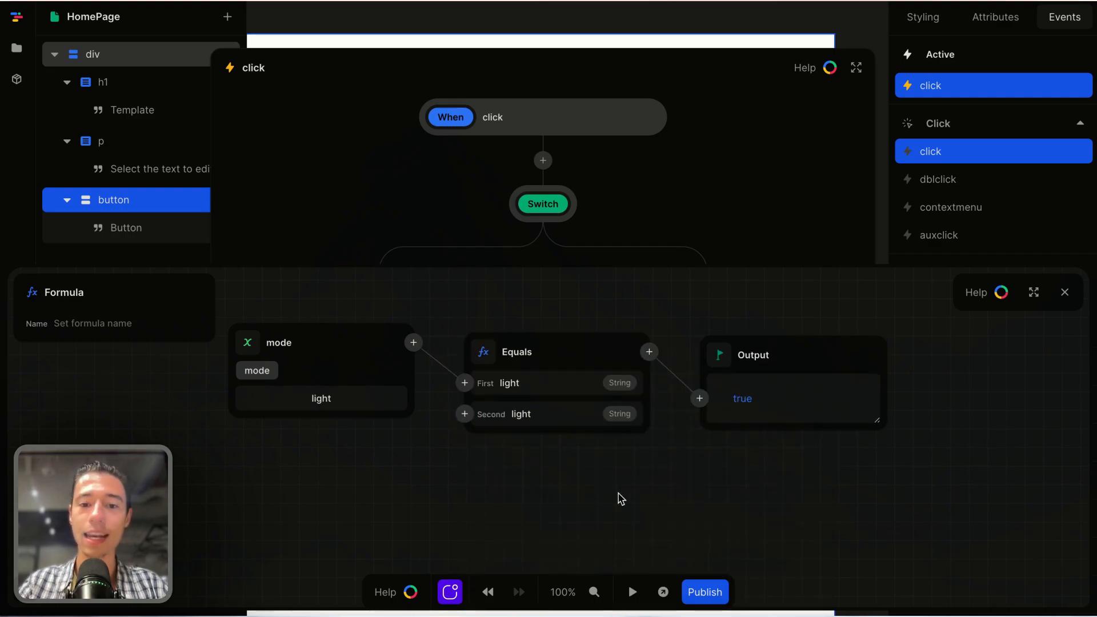
pyautogui.click(1065, 292)
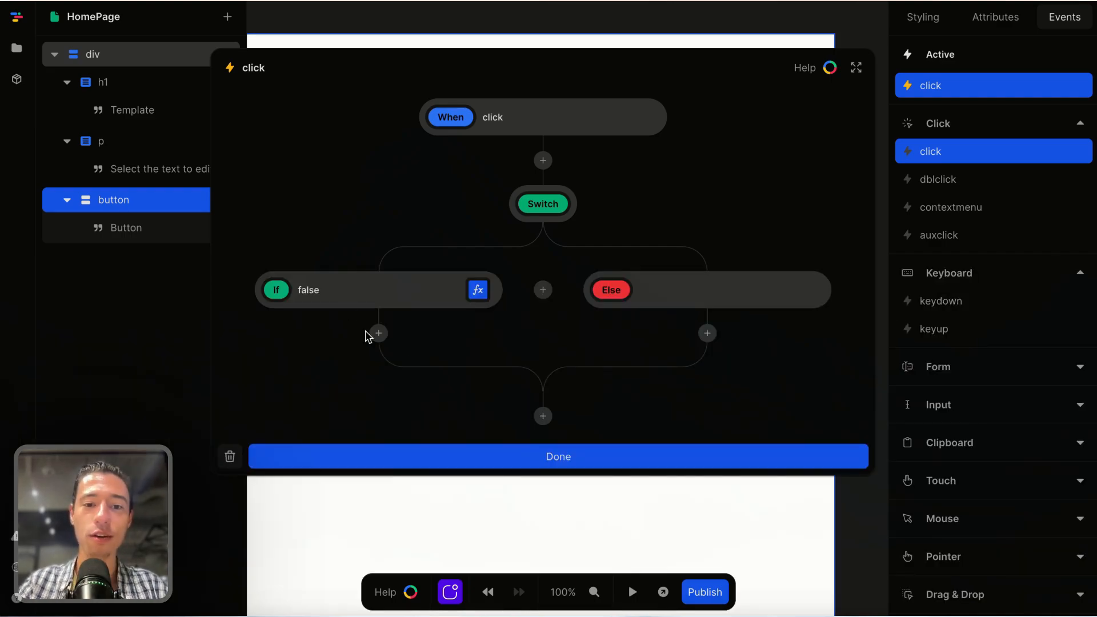
# Make the Switch's If branch set the mode variable to dark
pyautogui.click(379, 334)
pyautogui.click(335, 398)
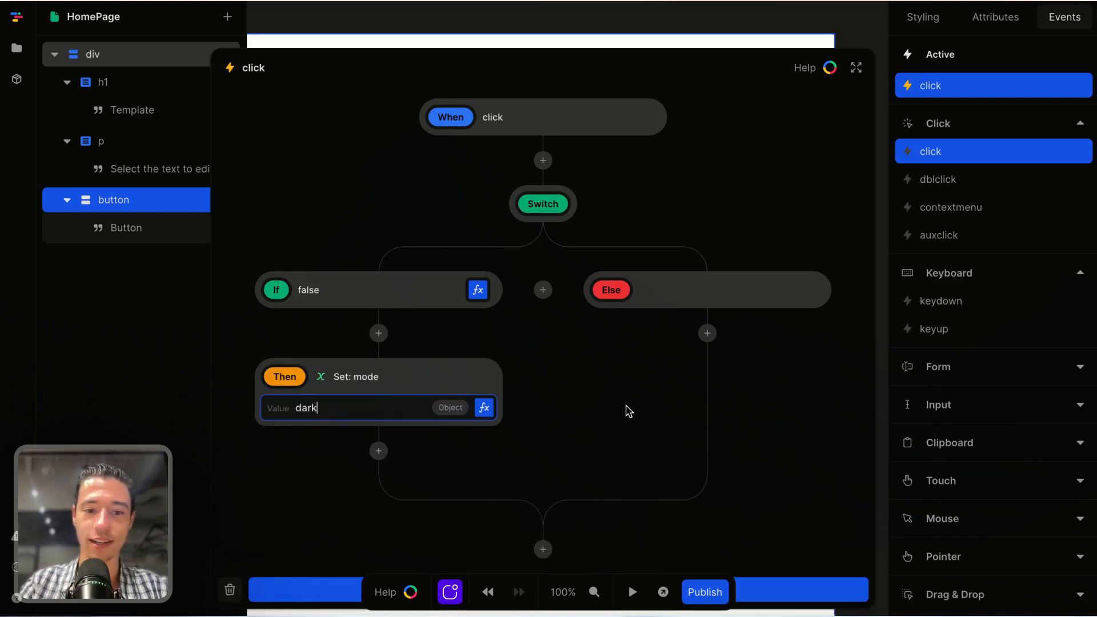
pyautogui.press('Return')
# Make the Switch's Else branch set the mode variable to light, and finish the click workflow
pyautogui.click(708, 333)
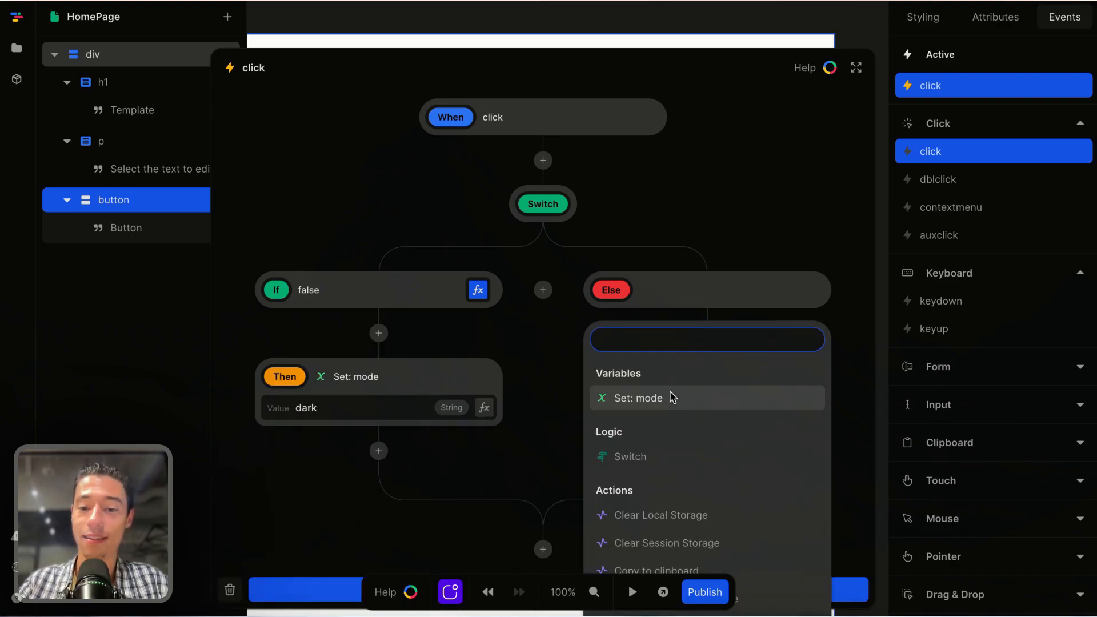
pyautogui.click(657, 407)
pyautogui.press('BackSpace')
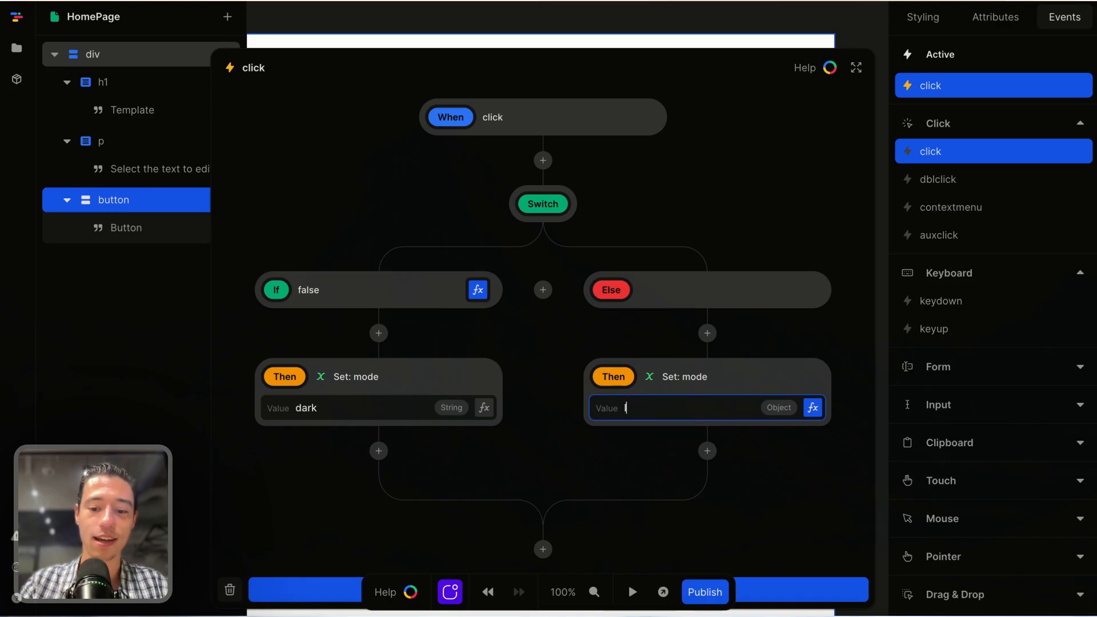
pyautogui.write('light')
pyautogui.press('Return')
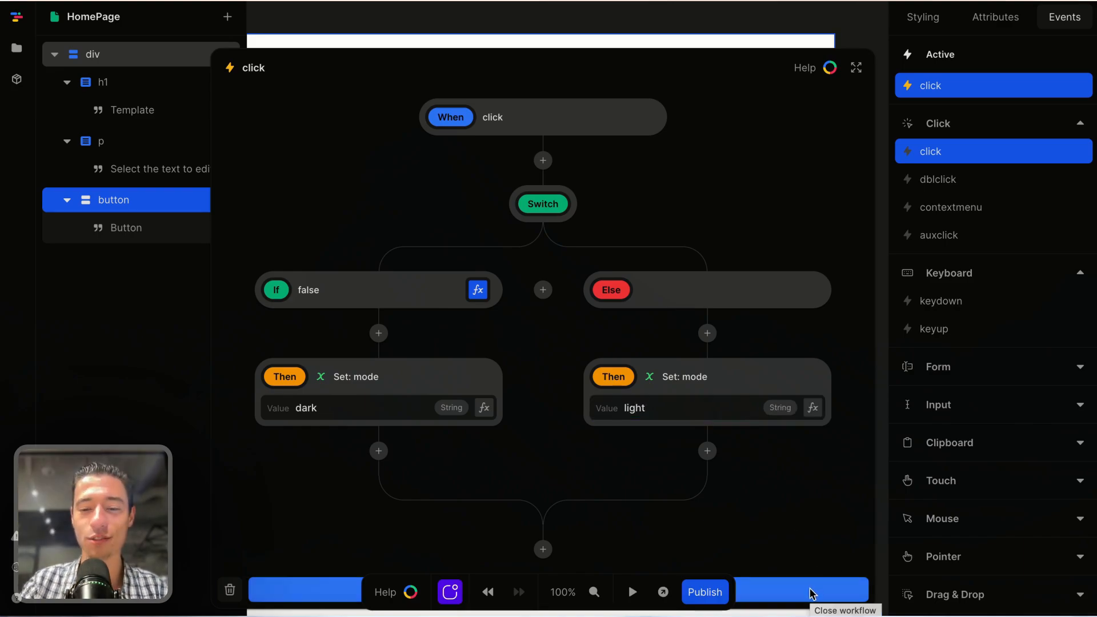
pyautogui.click(813, 594)
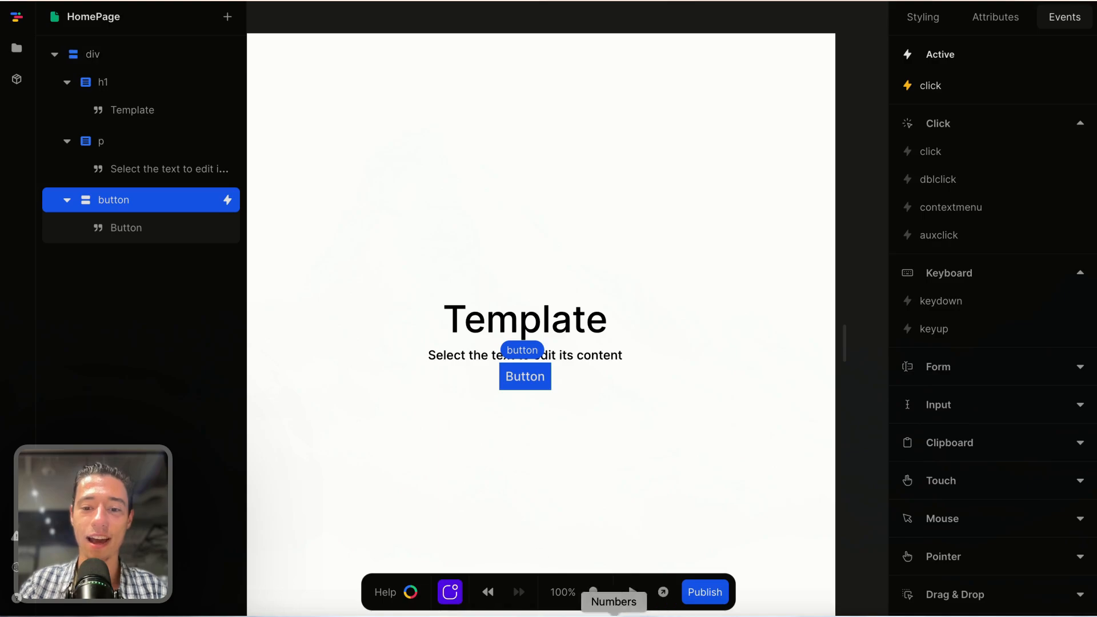
# Test the app by toggling between light and dark mode with the new button, then return to editing
pyautogui.click(634, 593)
pyautogui.click(525, 381)
pyautogui.click(525, 381)
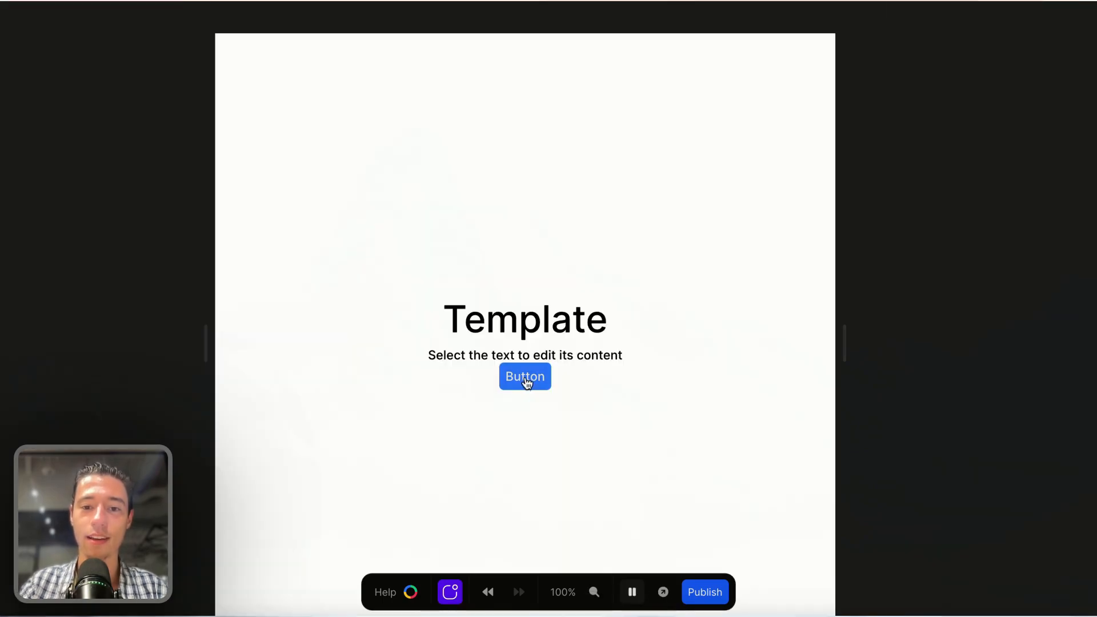
pyautogui.click(522, 378)
pyautogui.click(521, 379)
pyautogui.click(521, 378)
pyautogui.click(521, 378)
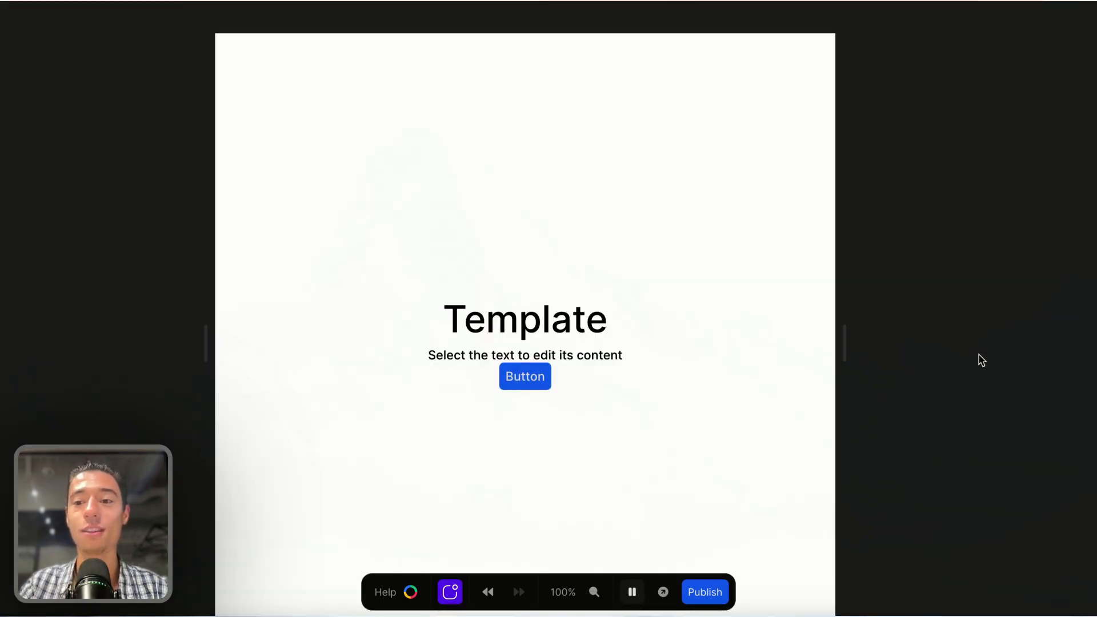
pyautogui.click(573, 380)
pyautogui.click(574, 379)
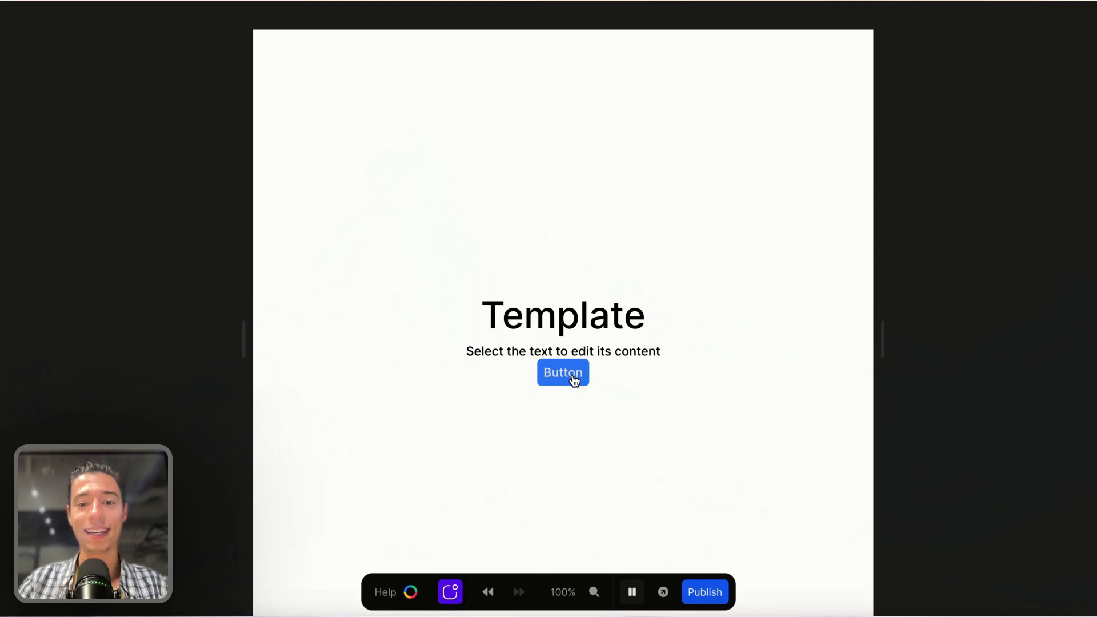
pyautogui.click(634, 591)
# Add a transition covering all properties to the root div's Default style
pyautogui.click(721, 171)
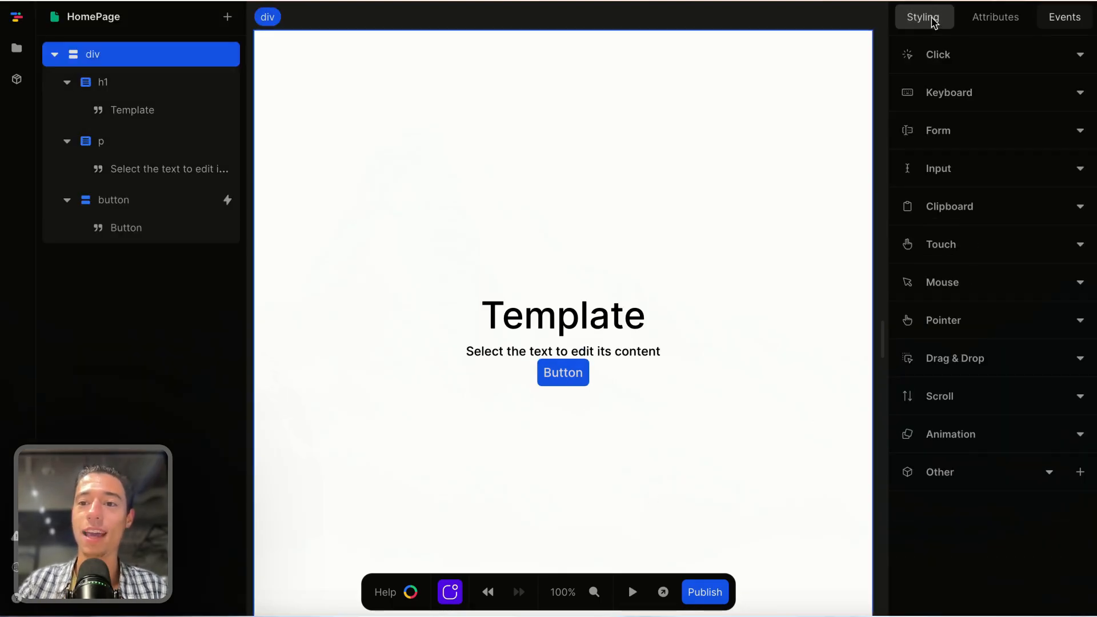
pyautogui.click(923, 17)
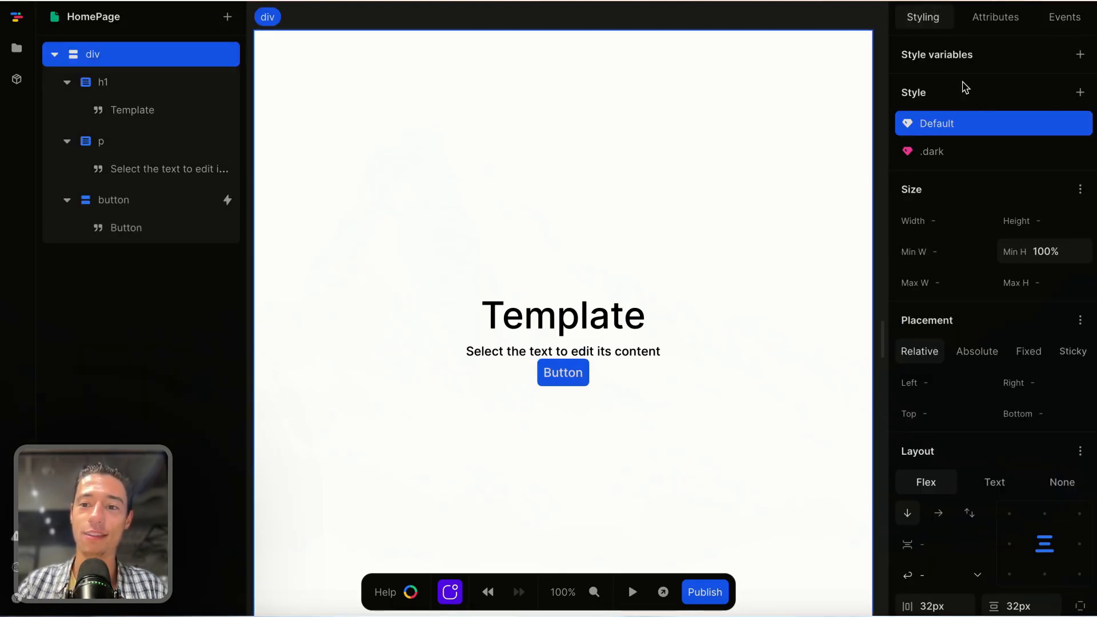
pyautogui.click(942, 150)
pyautogui.click(938, 127)
pyautogui.scroll(-5, 994, 259)
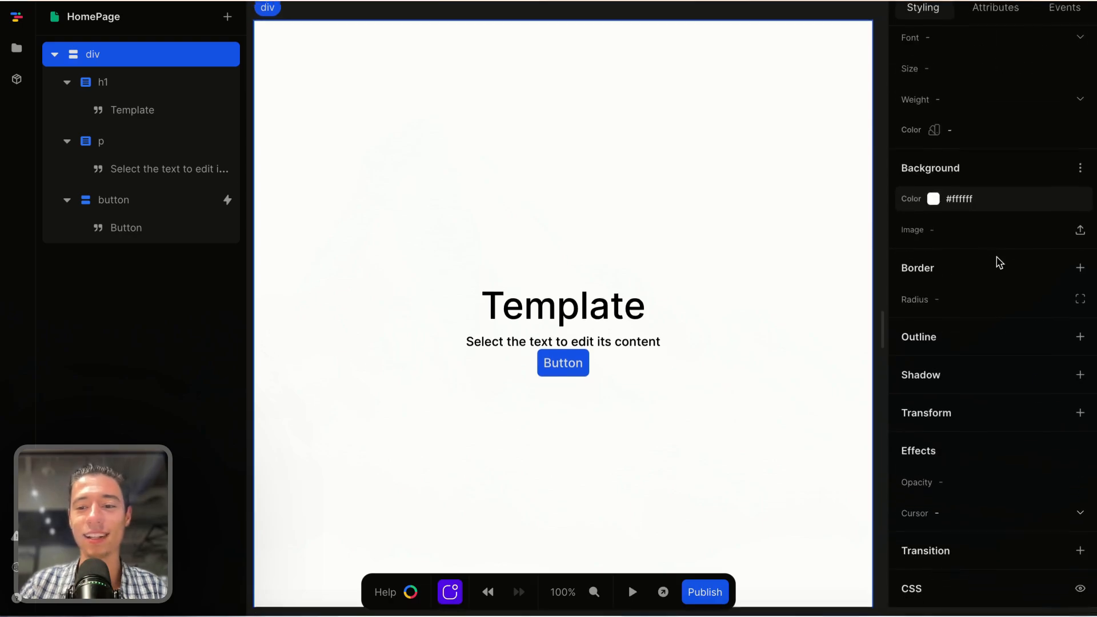
pyautogui.click(1080, 560)
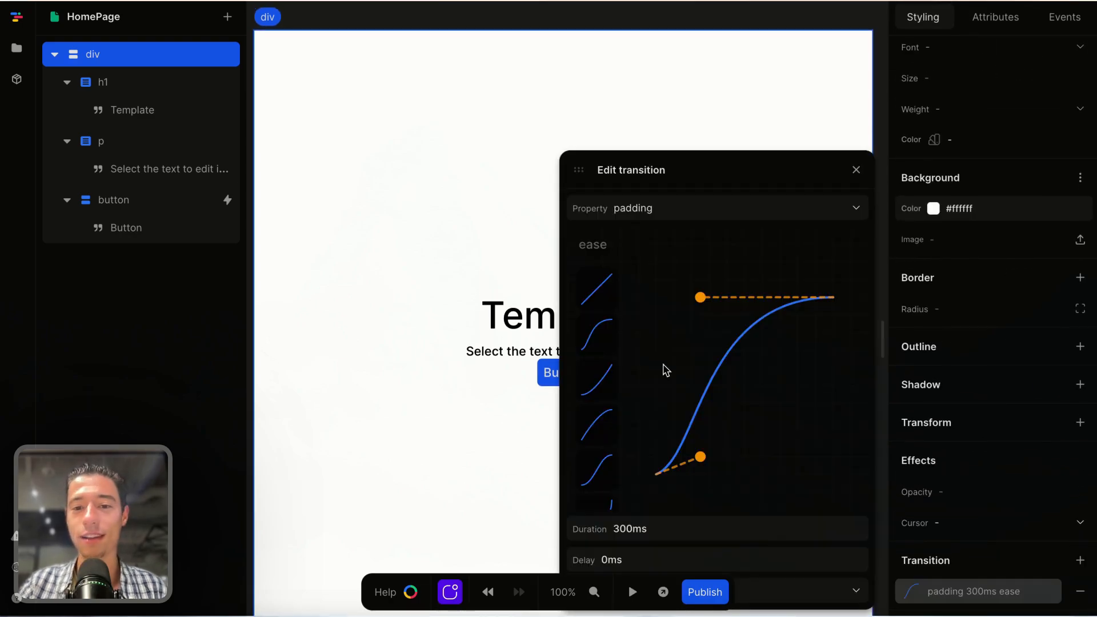
pyautogui.click(673, 205)
pyautogui.write('all')
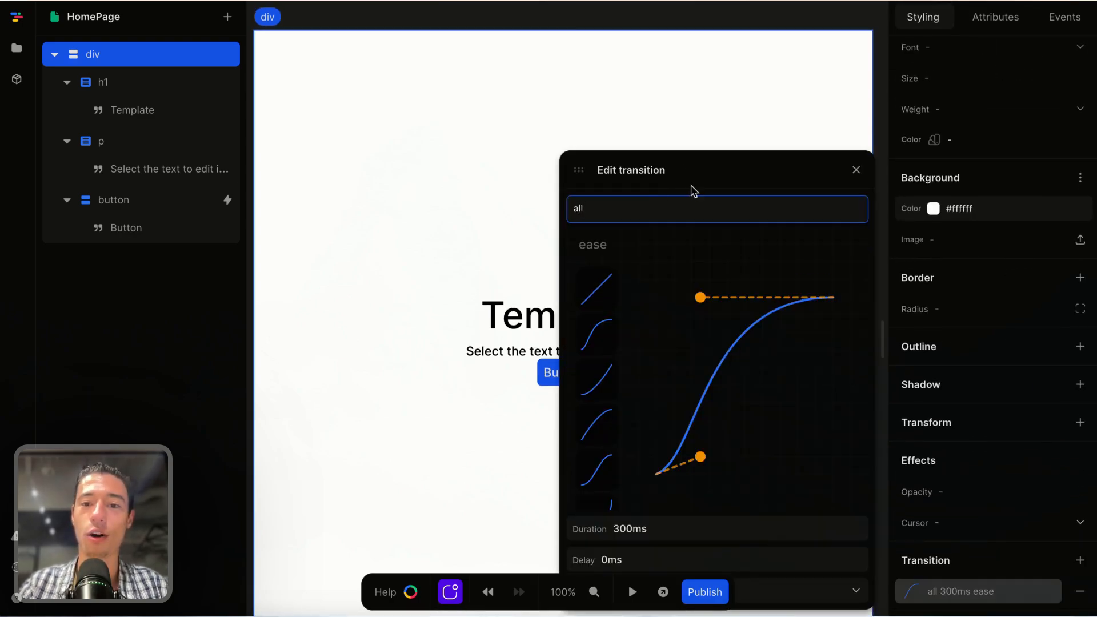
pyautogui.click(697, 187)
pyautogui.click(856, 170)
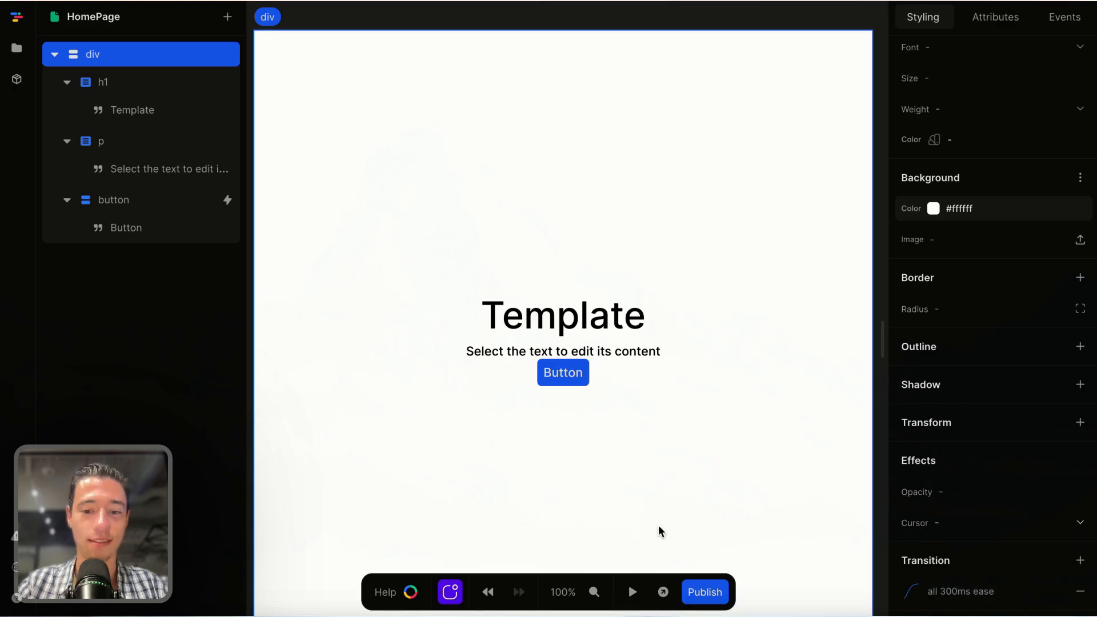
# Test the app again by toggling the mode repeatedly to check the transition, ending the test in dark mode
pyautogui.click(632, 592)
pyautogui.click(575, 381)
pyautogui.click(575, 382)
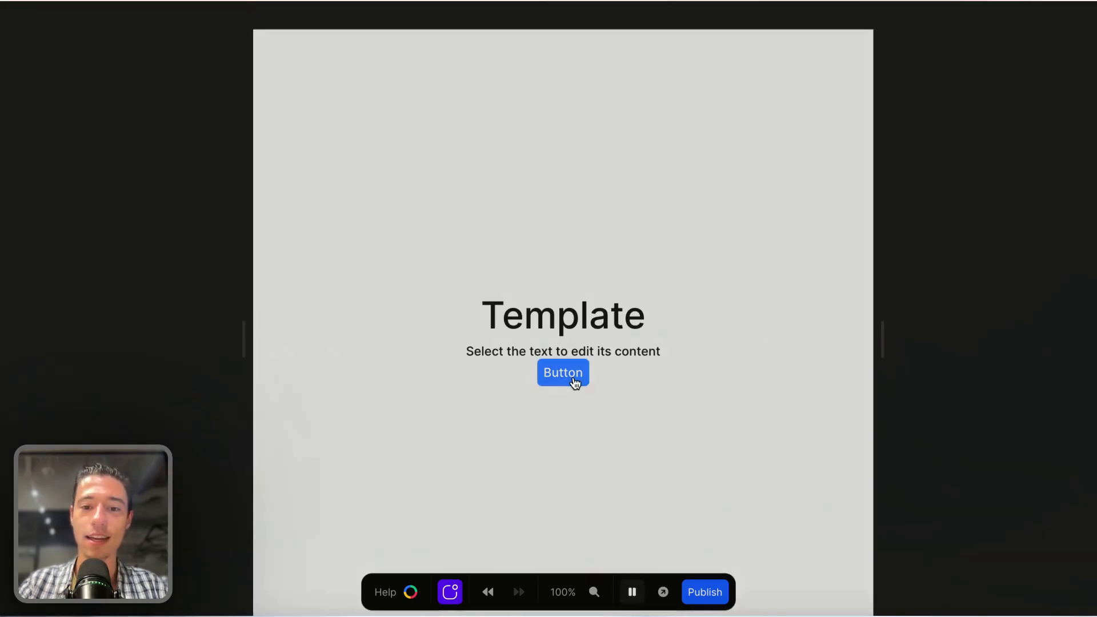
pyautogui.click(575, 382)
pyautogui.click(576, 382)
pyautogui.click(576, 381)
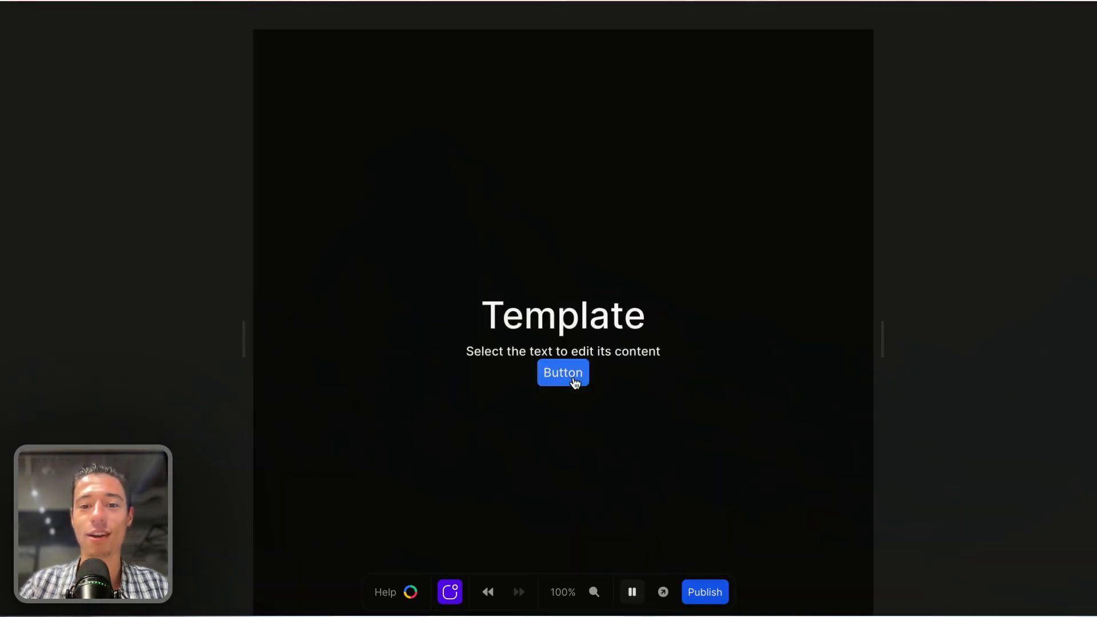
pyautogui.click(575, 381)
pyautogui.click(575, 382)
pyautogui.click(576, 382)
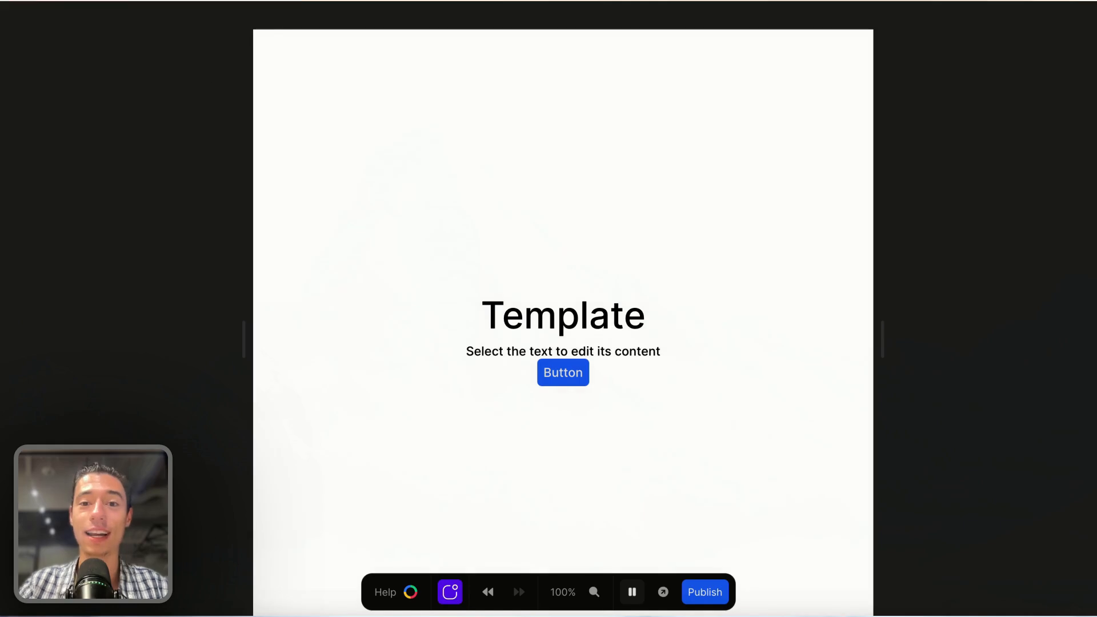
pyautogui.click(569, 378)
pyautogui.click(571, 379)
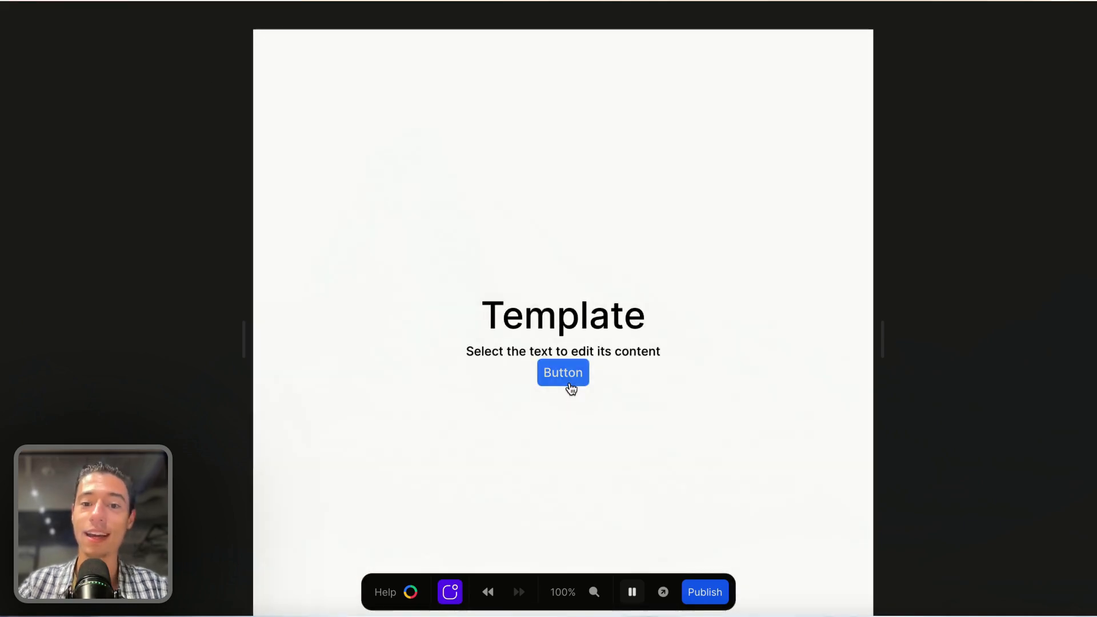
pyautogui.click(571, 380)
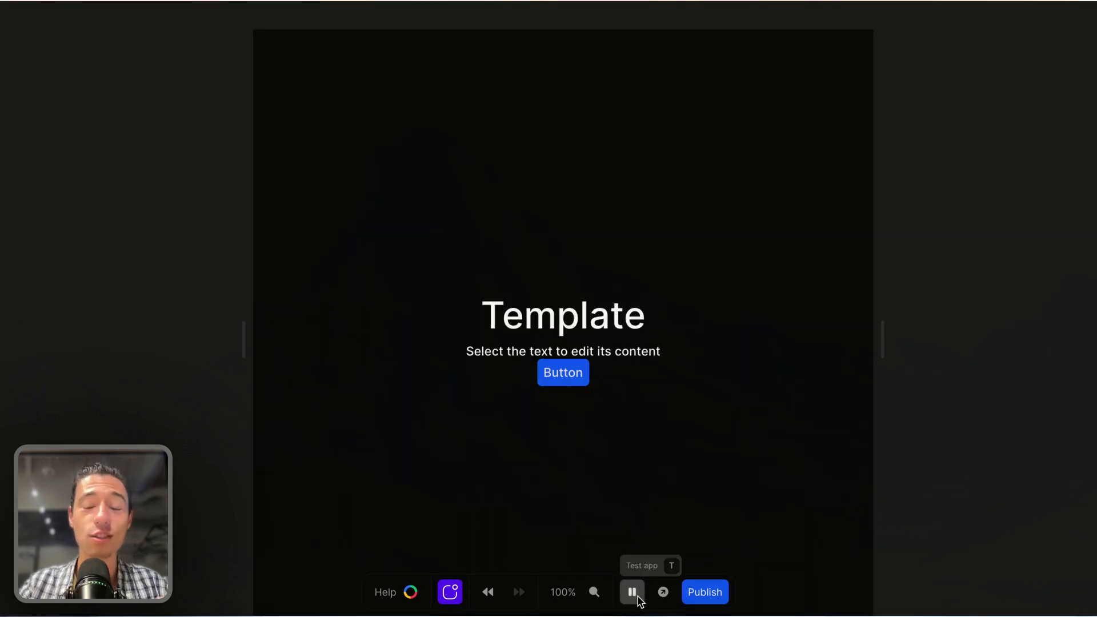
pyautogui.click(563, 380)
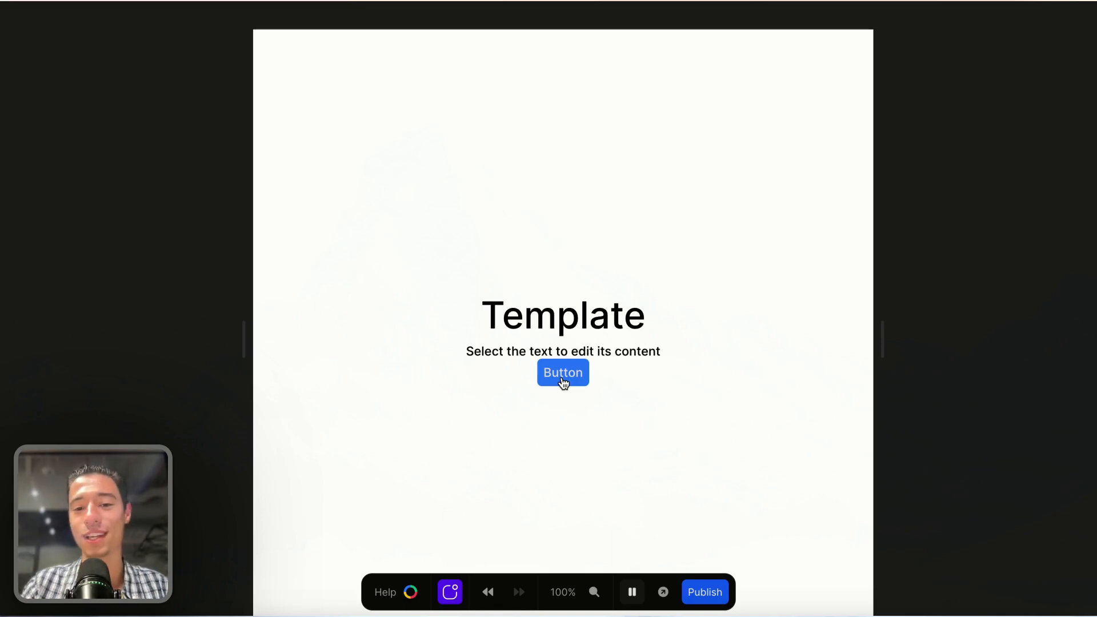
pyautogui.click(564, 380)
pyautogui.click(632, 592)
# Select the button and delete its :hover style variant
pyautogui.click(582, 375)
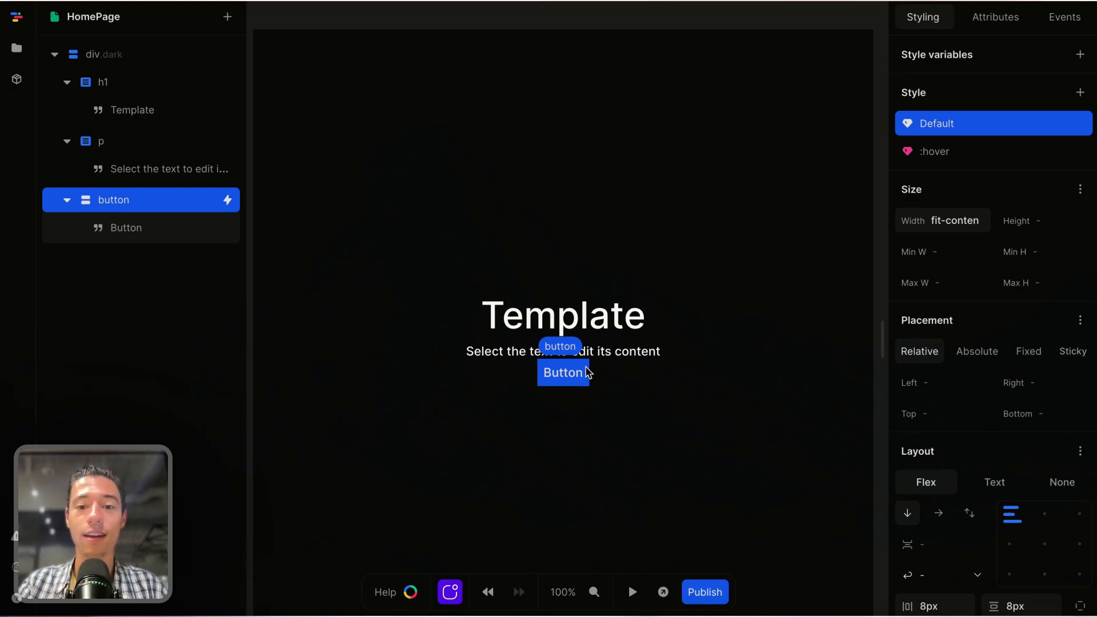
pyautogui.click(1013, 27)
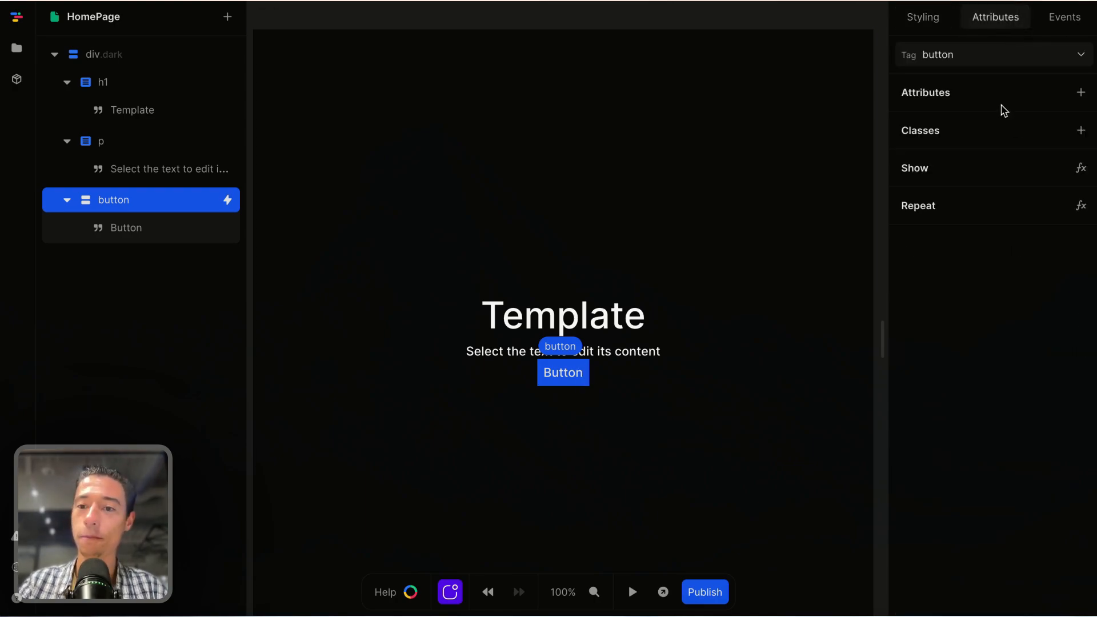
pyautogui.click(933, 25)
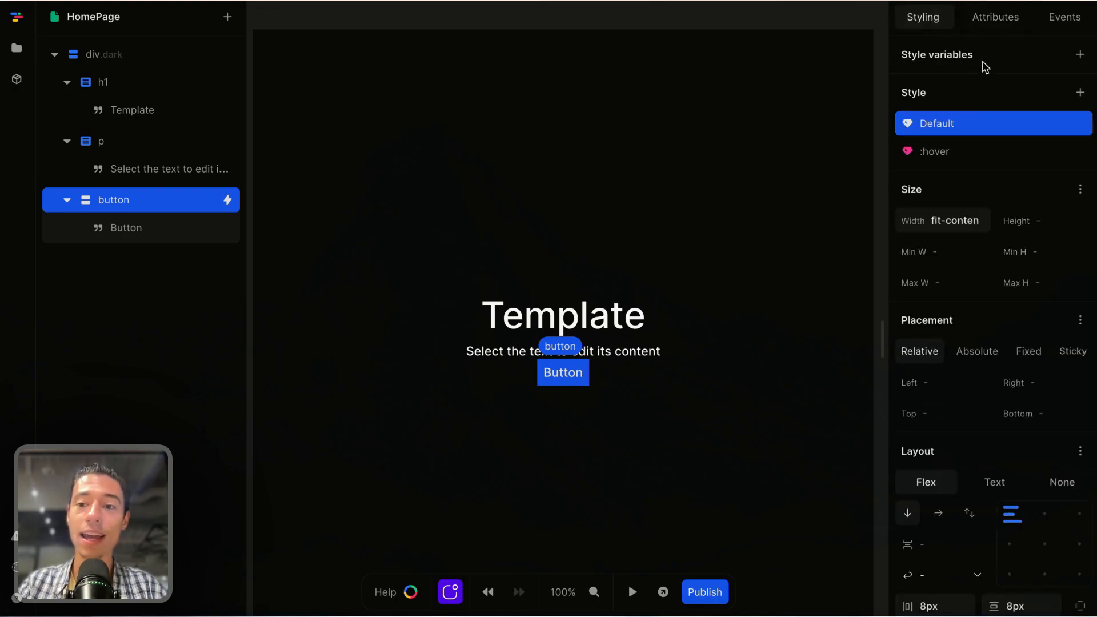
pyautogui.click(1085, 154)
pyautogui.click(1081, 153)
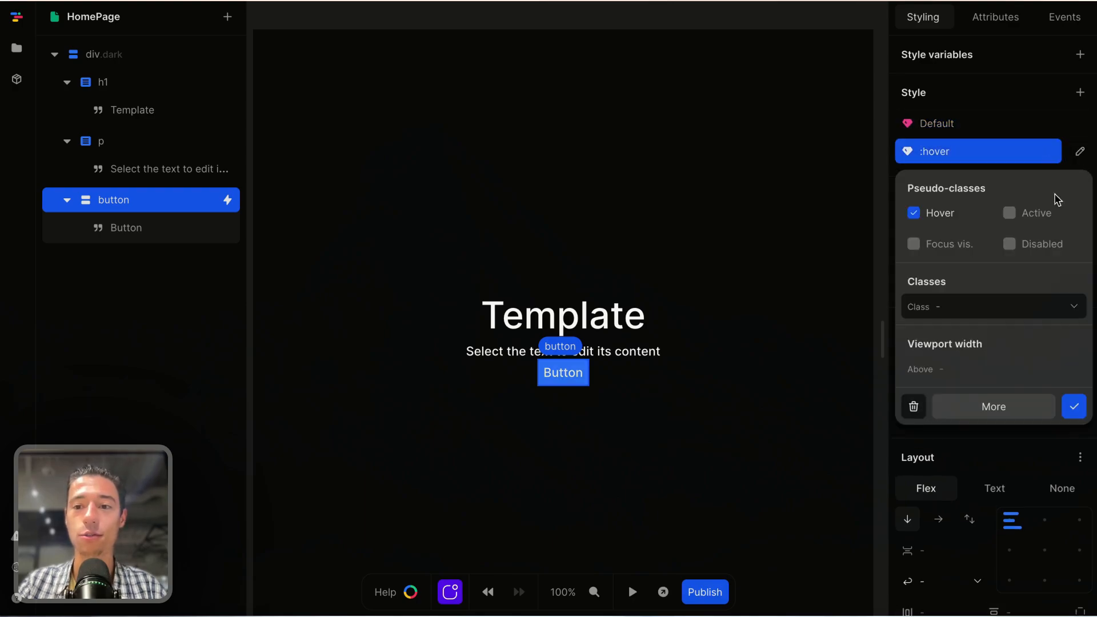
pyautogui.click(916, 408)
# Add a class named dark to the button
pyautogui.click(992, 22)
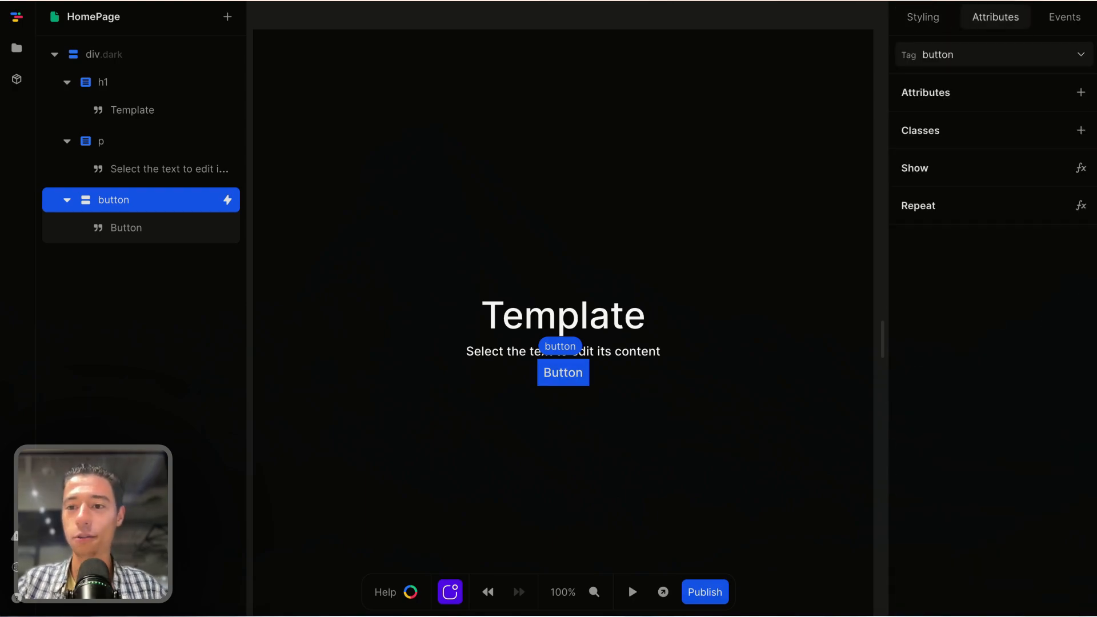
pyautogui.click(1080, 130)
pyautogui.doubleClick(972, 164)
pyautogui.press('BackSpace')
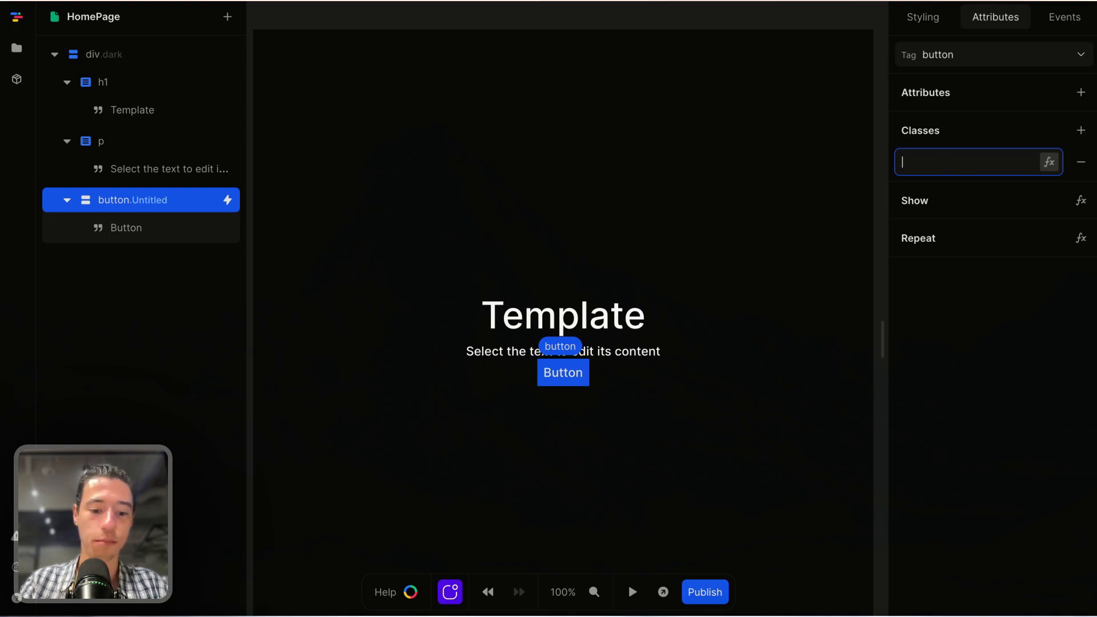
pyautogui.press('Return')
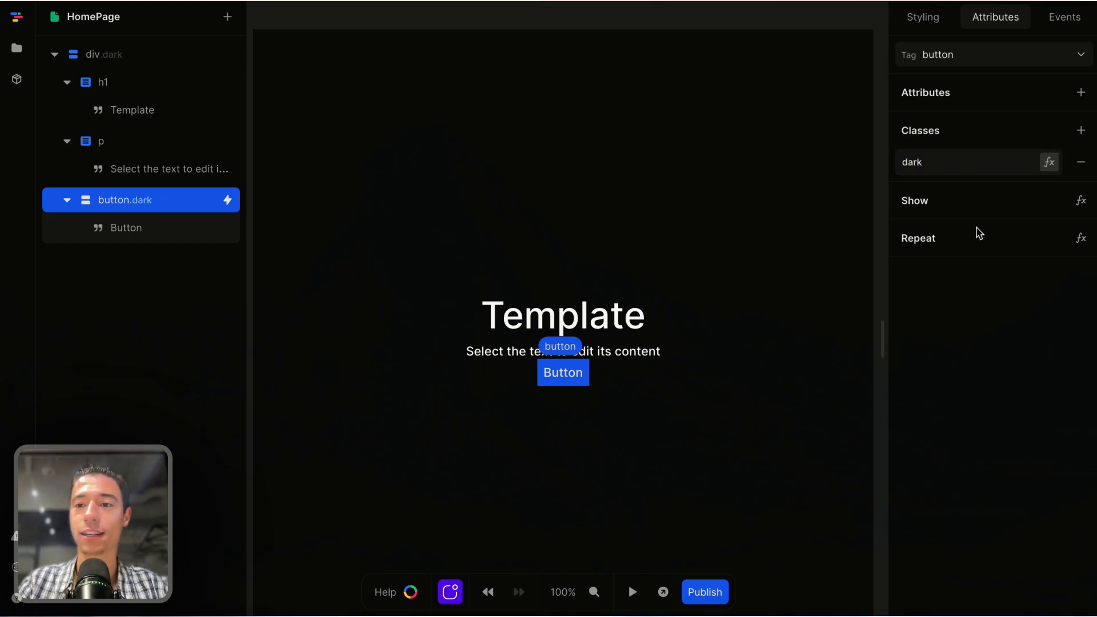
# Add a style variant to the button that applies to the dark class
pyautogui.click(937, 19)
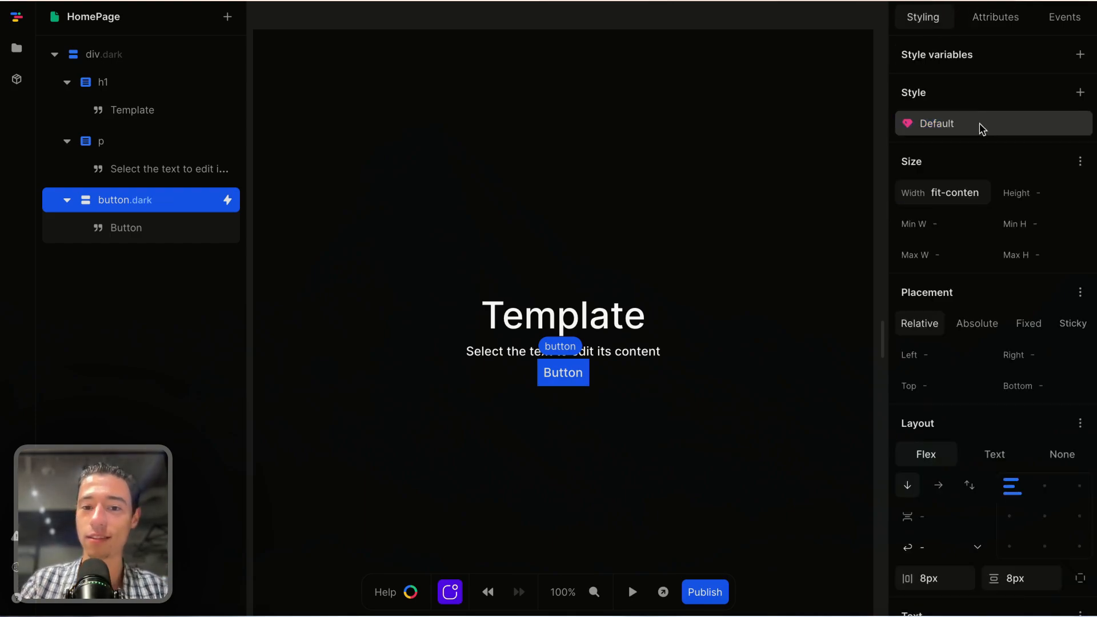
pyautogui.click(1071, 102)
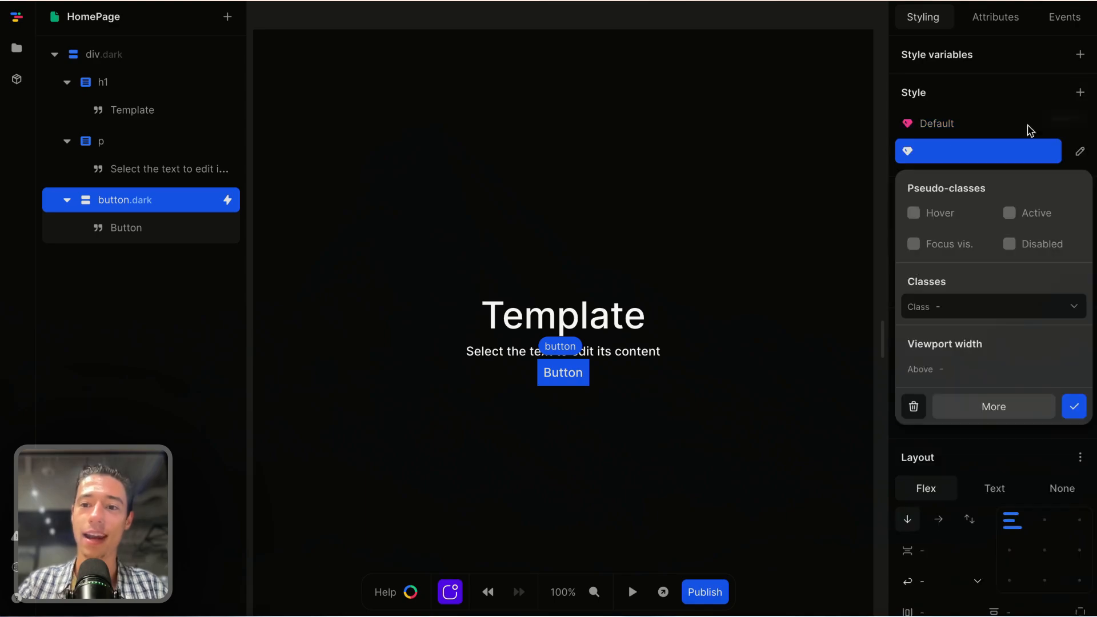
pyautogui.click(983, 309)
pyautogui.click(965, 332)
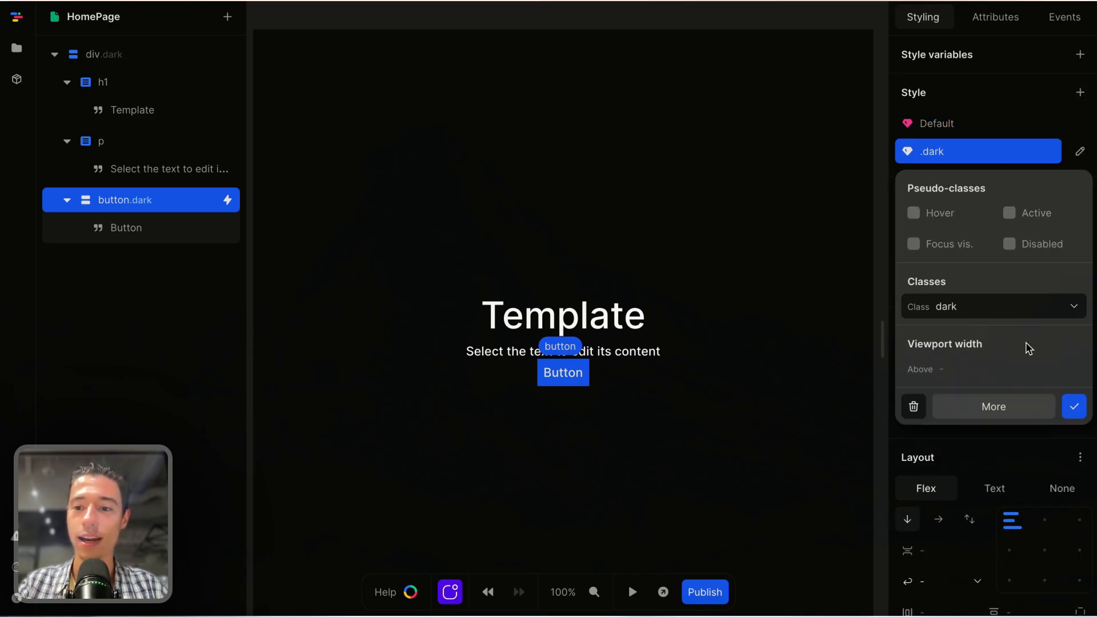
pyautogui.click(1074, 407)
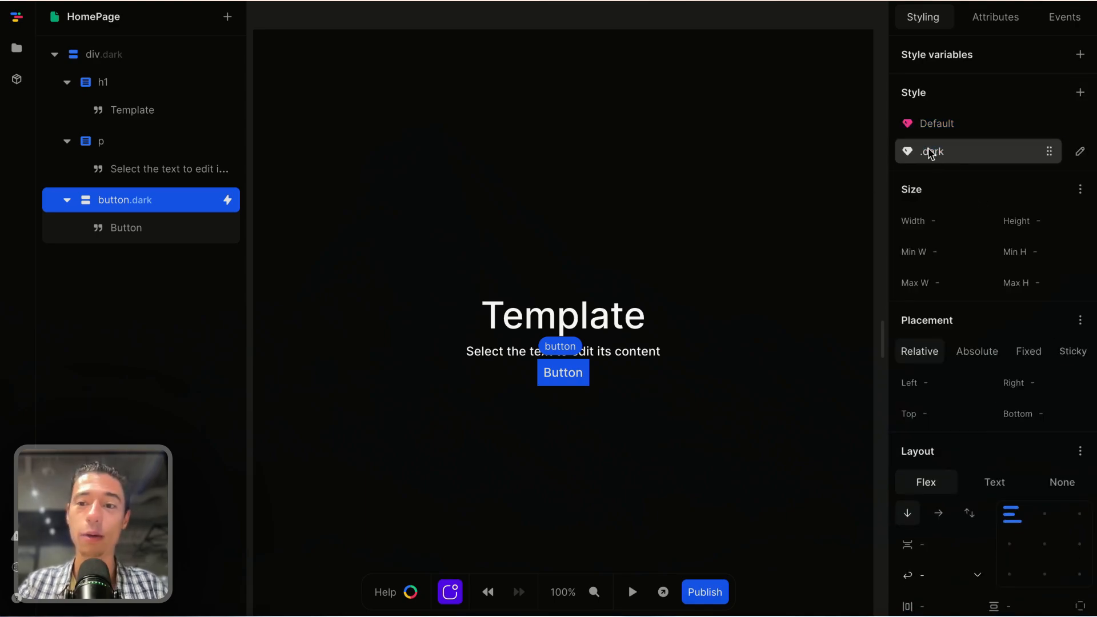
# Set the background color of the button's .dark style to purple-800
pyautogui.scroll(-8, 1027, 406)
pyautogui.scroll(-3, 1027, 406)
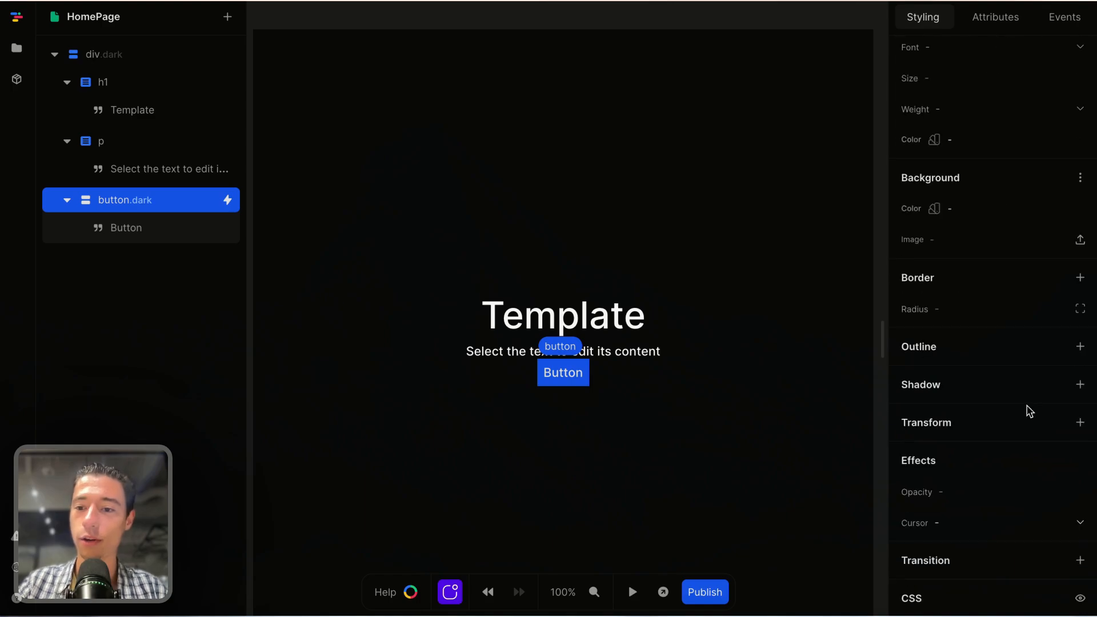
pyautogui.scroll(2, 1066, 421)
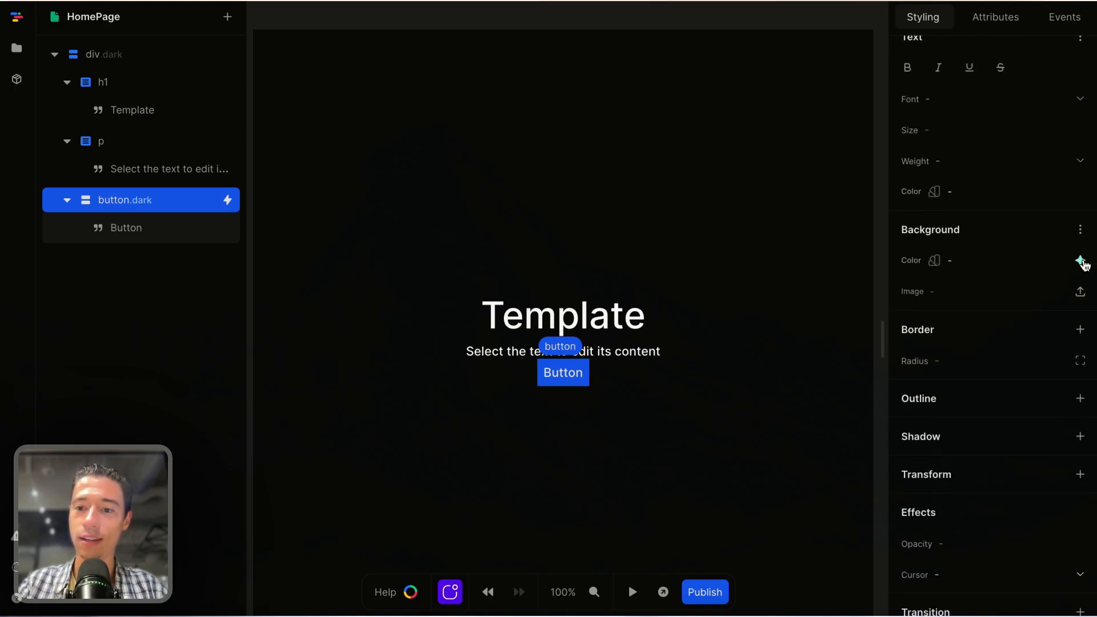
pyautogui.click(1082, 259)
pyautogui.scroll(-10, 1002, 443)
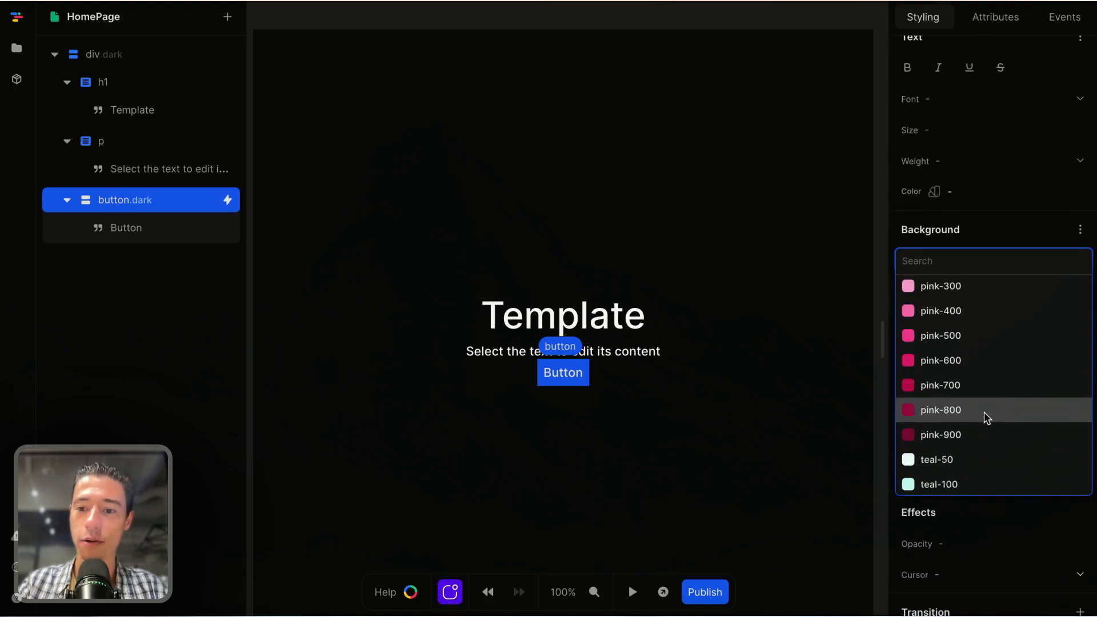
pyautogui.scroll(4, 987, 418)
pyautogui.scroll(-3, 986, 417)
pyautogui.click(972, 378)
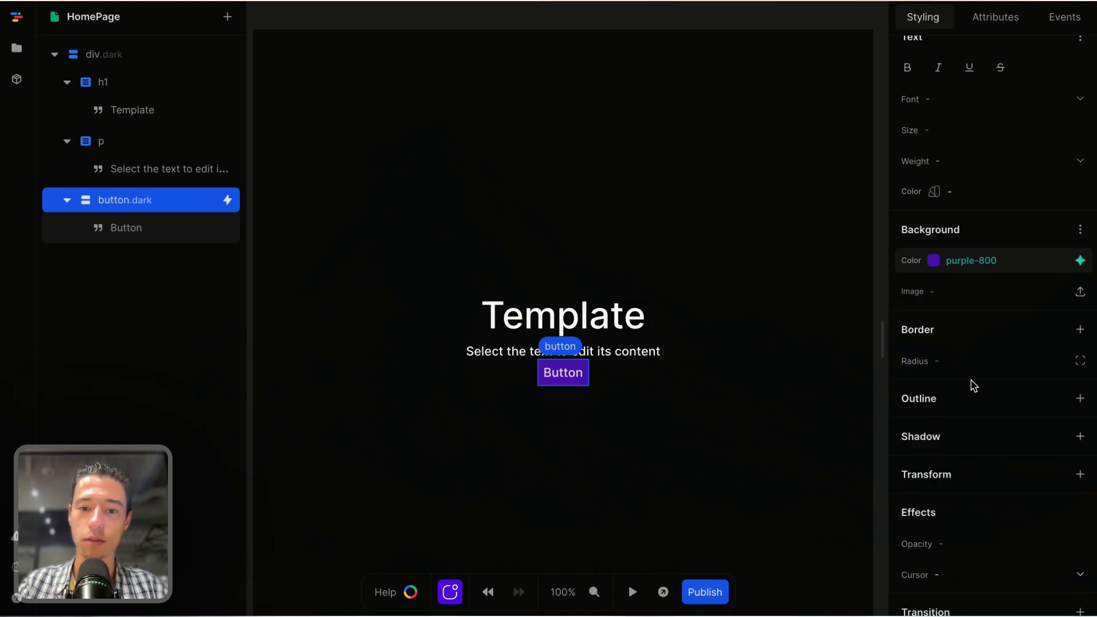
pyautogui.scroll(10, 973, 377)
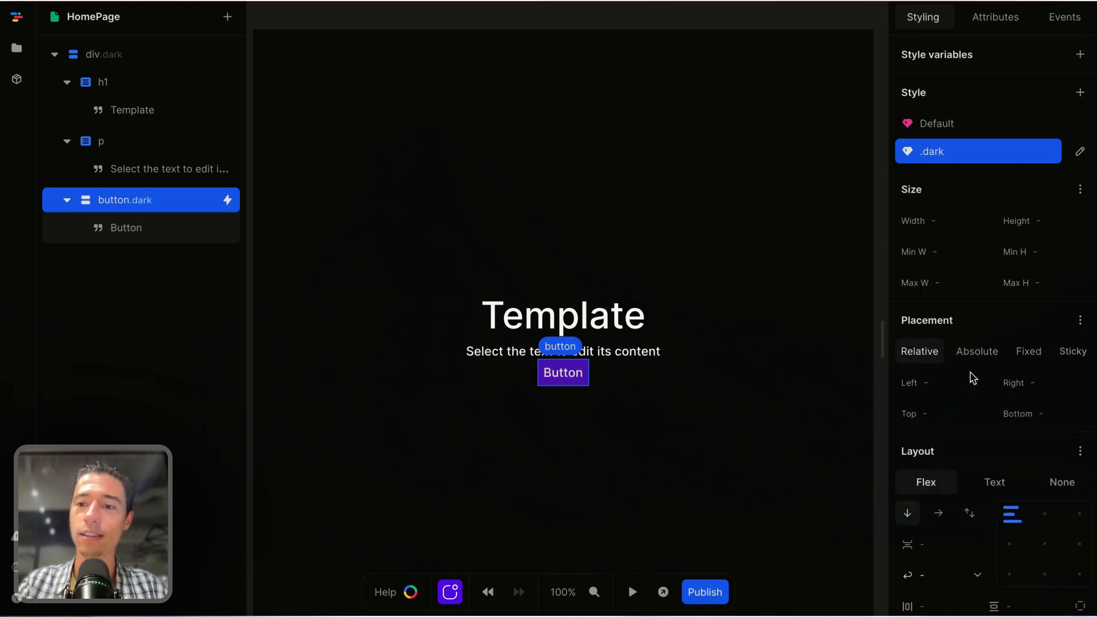
# Open the formula of the button's dark class and replace its true value with the mode variable
pyautogui.click(988, 127)
pyautogui.click(994, 18)
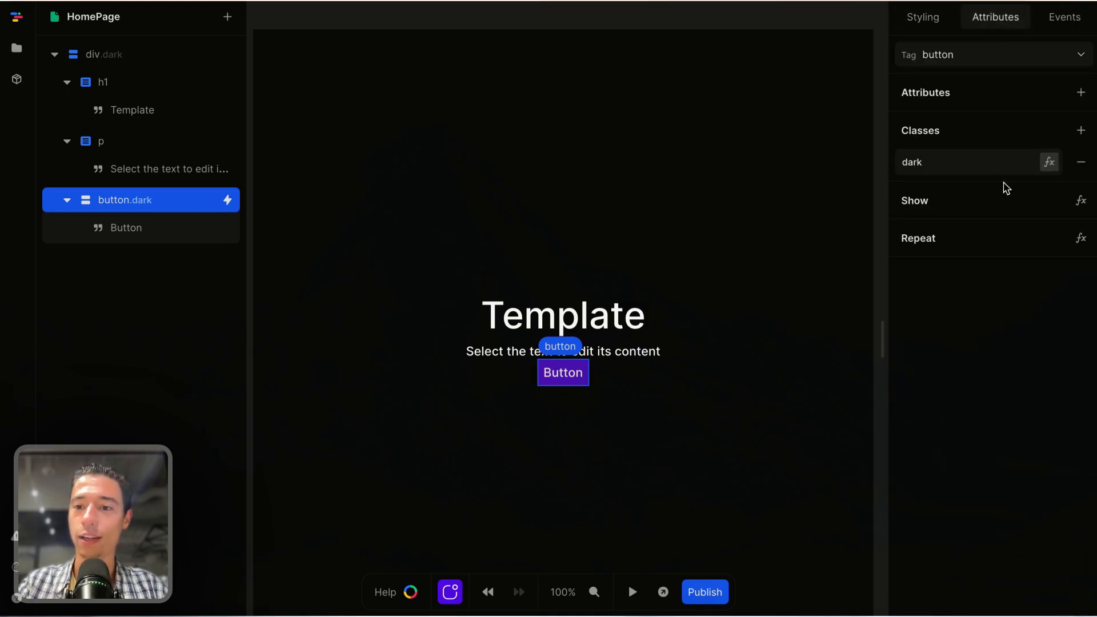
pyautogui.click(1049, 162)
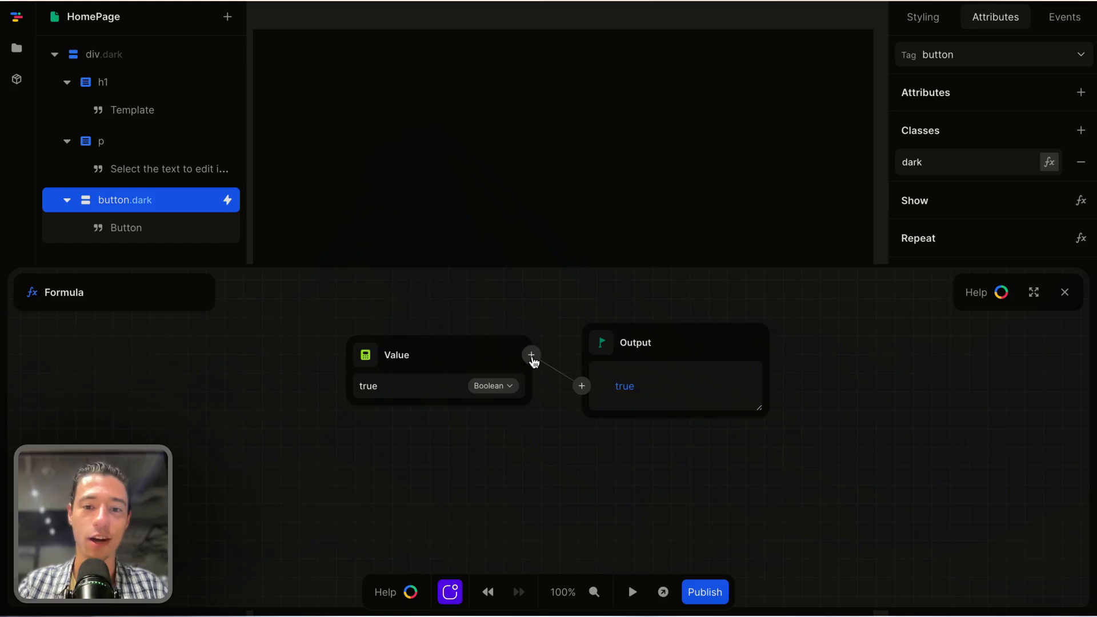
pyautogui.click(554, 358)
pyautogui.click(560, 425)
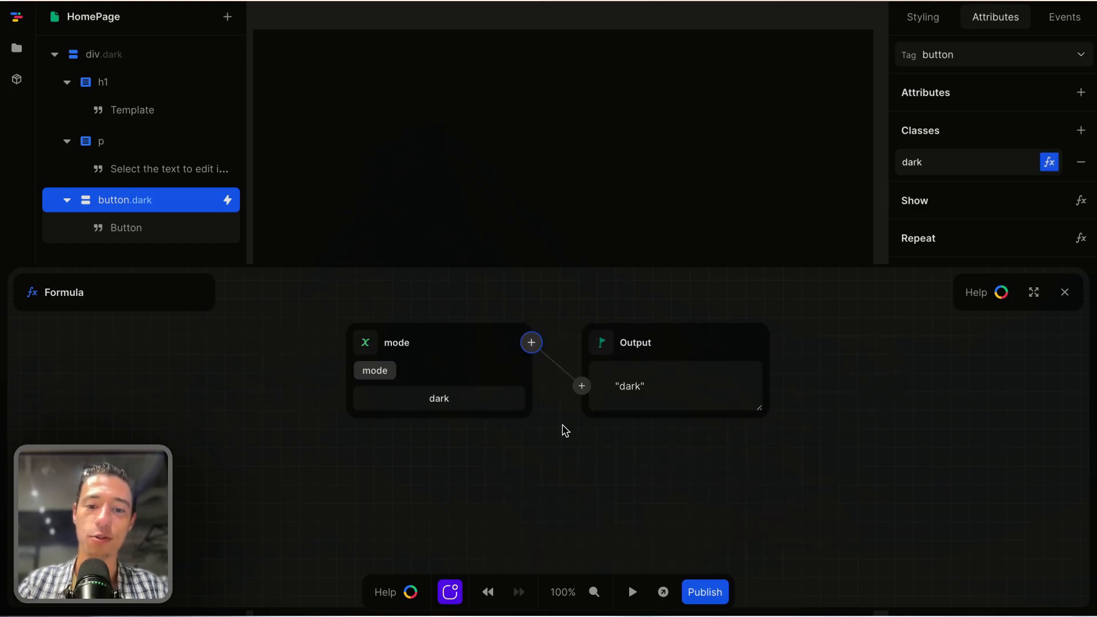
# Wrap the mode variable in an Equals formula comparing it with dark, and close the formula editor
pyautogui.click(531, 343)
pyautogui.write('eq')
pyautogui.click(517, 400)
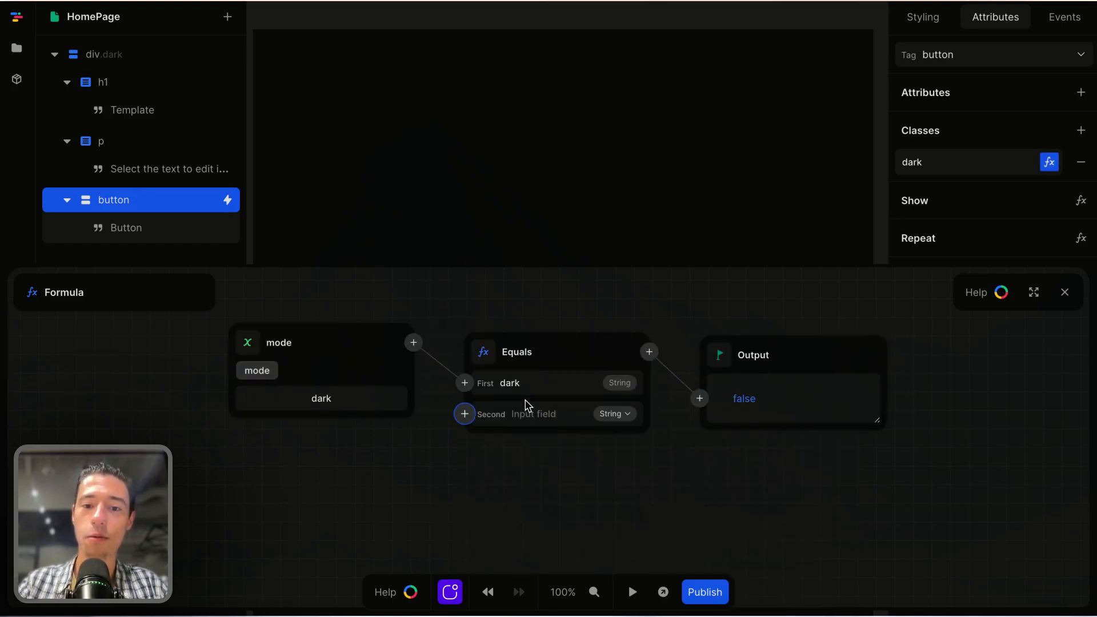
pyautogui.click(532, 413)
pyautogui.write('dark')
pyautogui.click(594, 472)
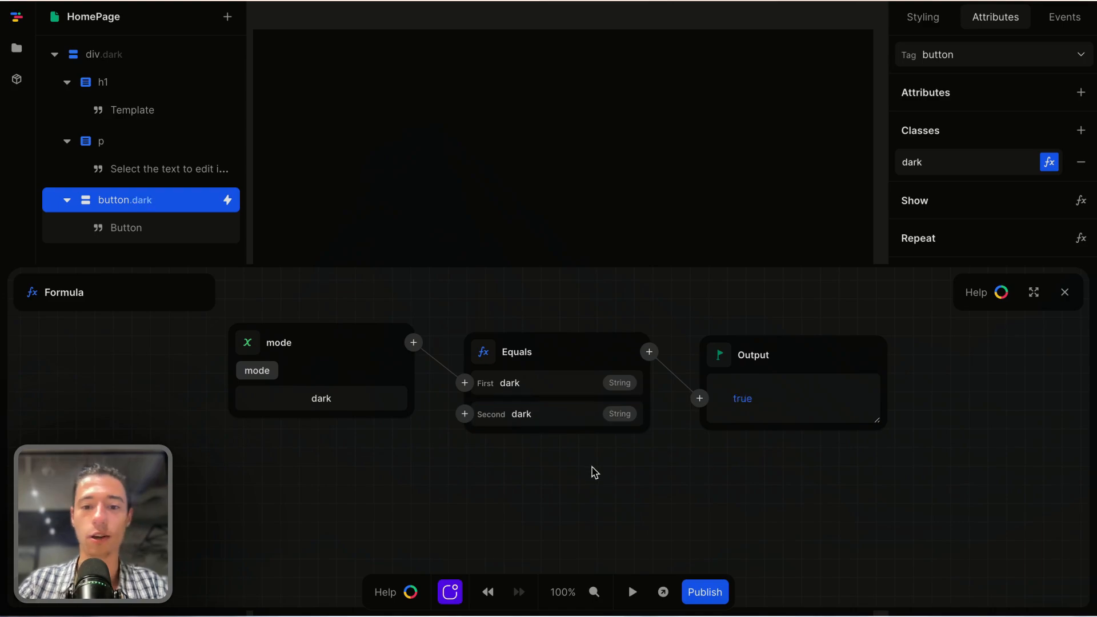
pyautogui.click(1065, 292)
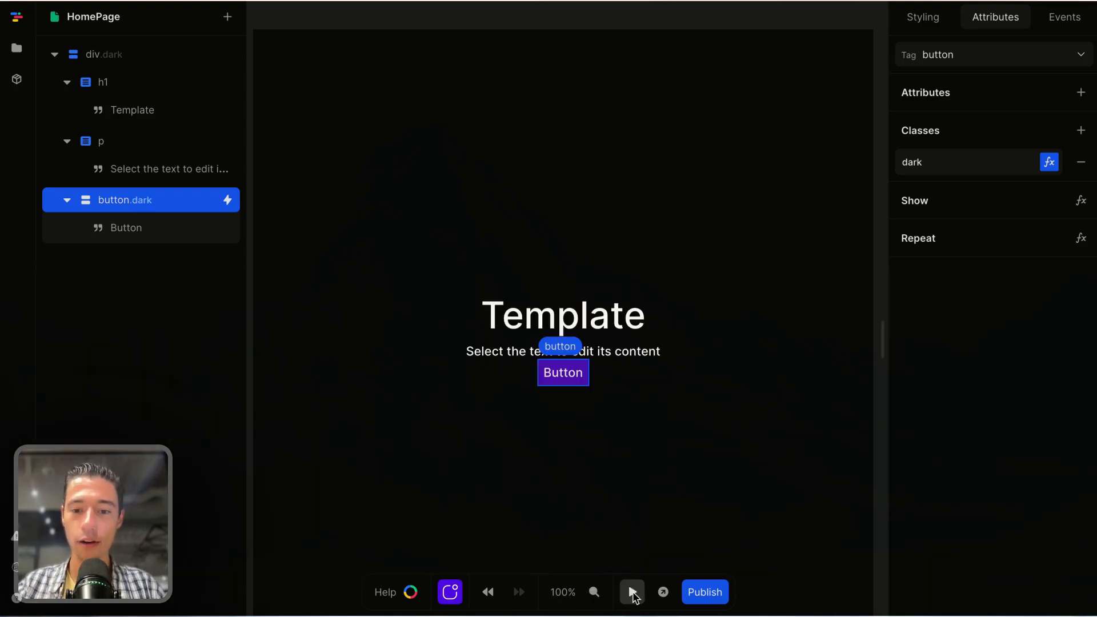
# Test the app by toggling the mode with the button, ending in light mode, and return to editing
pyautogui.click(632, 592)
pyautogui.click(563, 375)
pyautogui.click(566, 377)
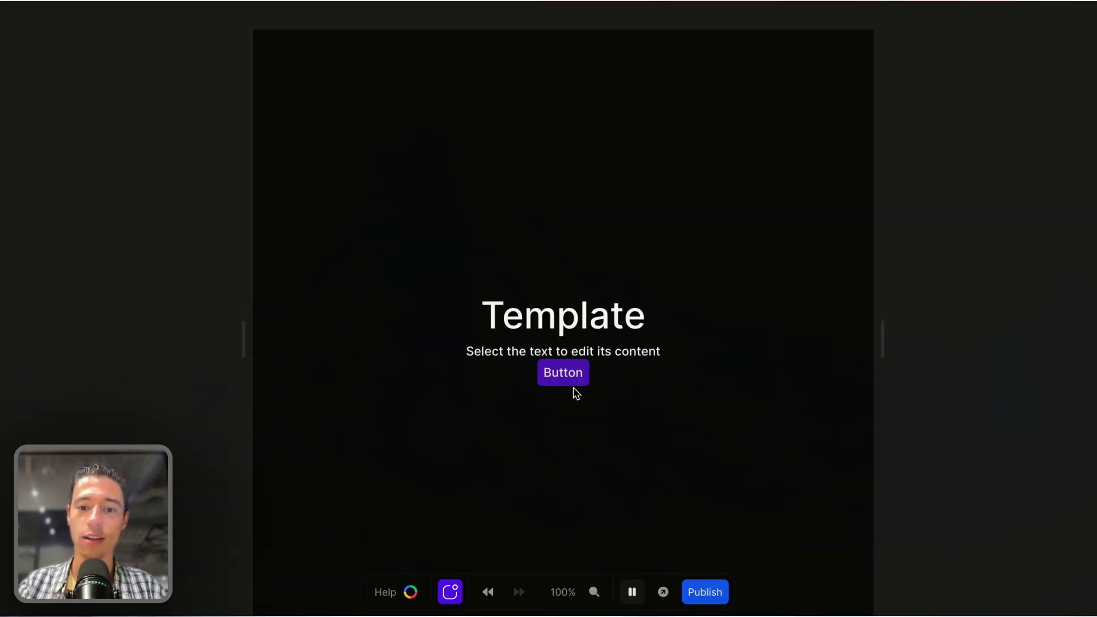
pyautogui.click(572, 377)
pyautogui.click(632, 592)
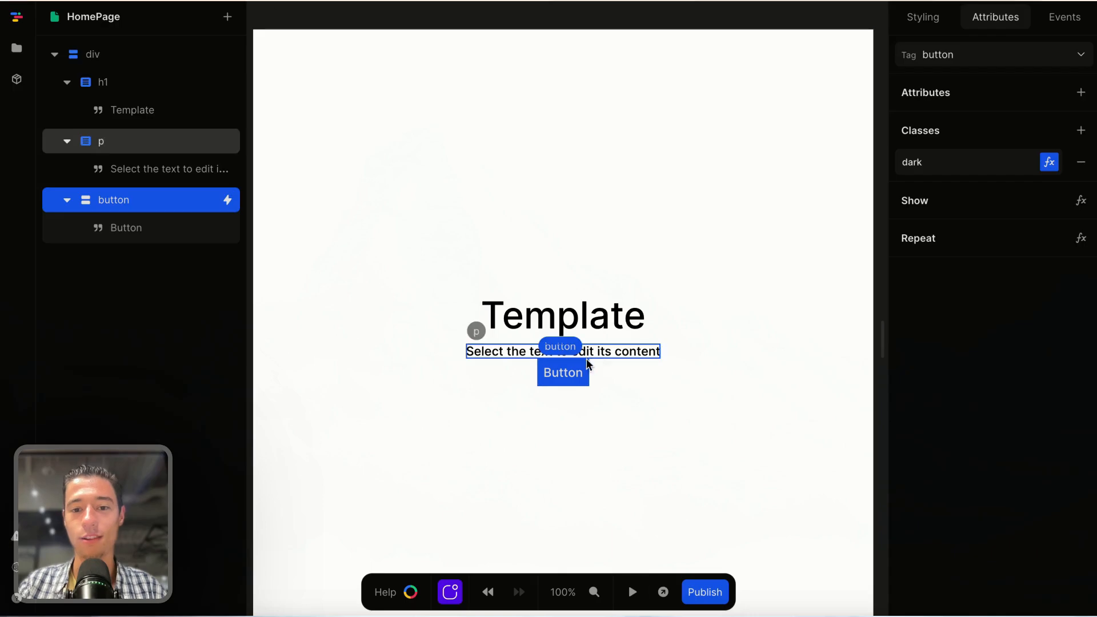
# Add a transition on the background-color property to the button's Default style, and briefly run the page in test mode
pyautogui.click(589, 366)
pyautogui.click(604, 481)
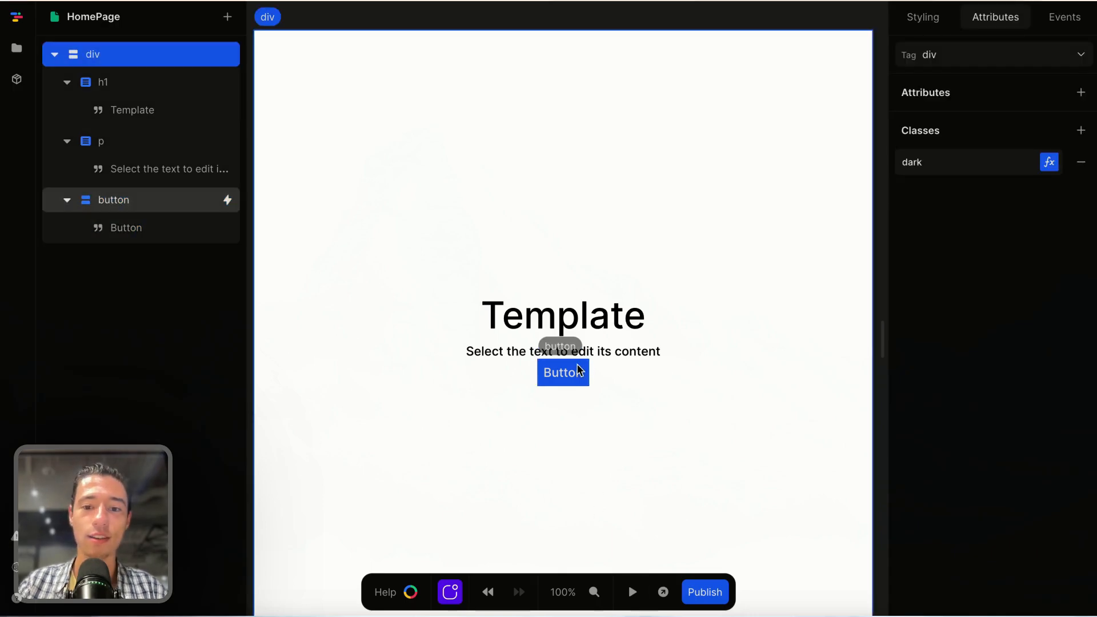
pyautogui.click(585, 376)
pyautogui.click(921, 19)
pyautogui.scroll(-5, 950, 366)
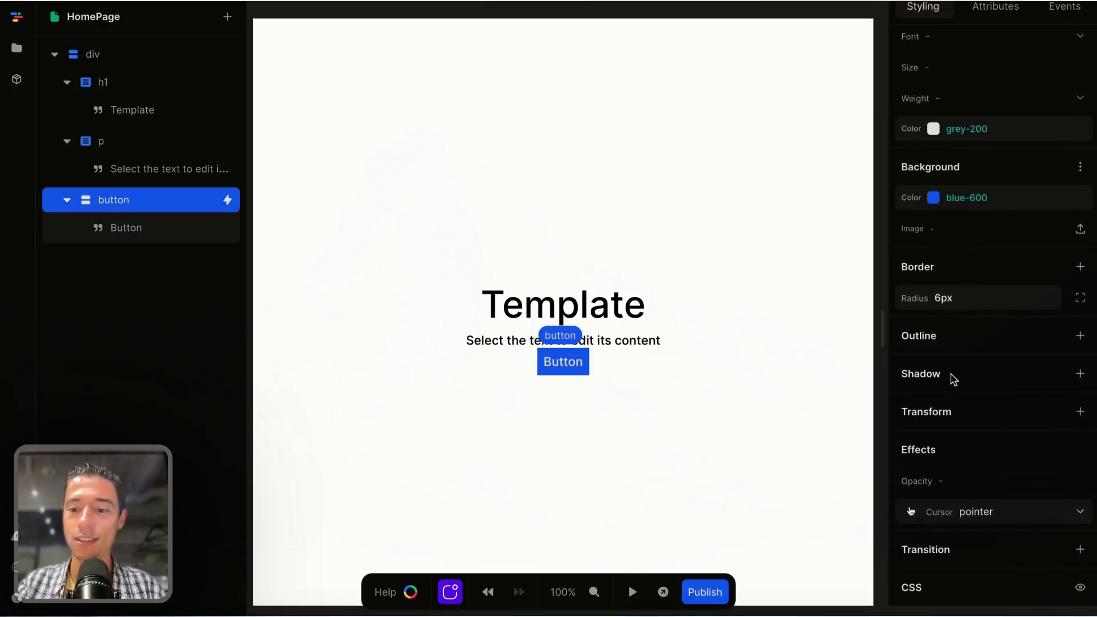
pyautogui.click(1080, 560)
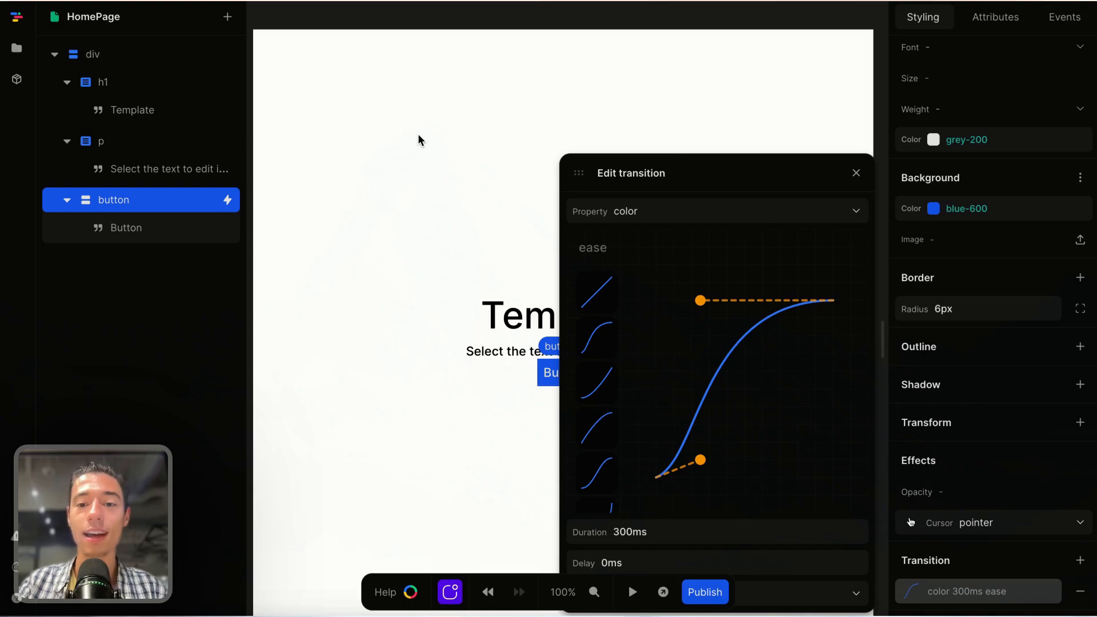
pyautogui.click(638, 210)
pyautogui.write('darkg')
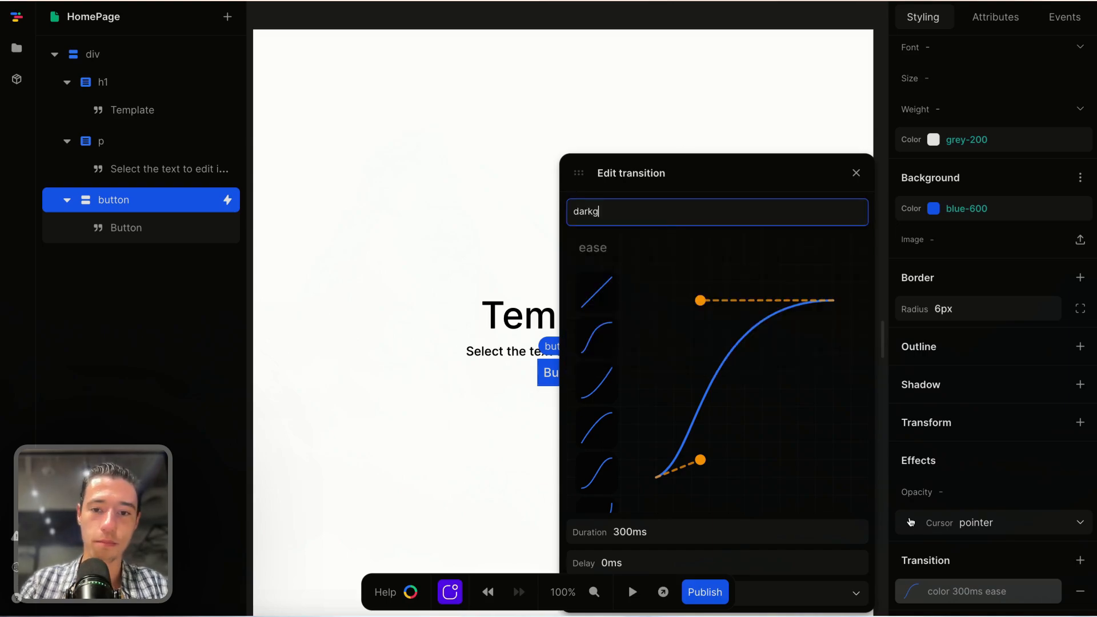
pyautogui.press('BackSpace')
pyautogui.press('BackSpace')
pyautogui.write('ba')
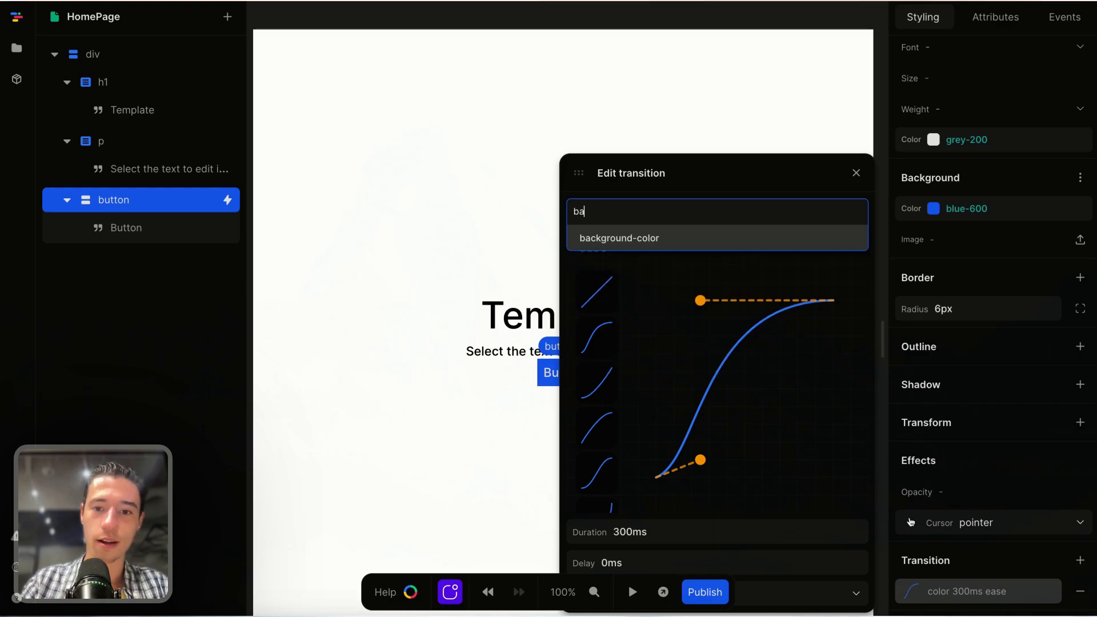
pyautogui.click(690, 240)
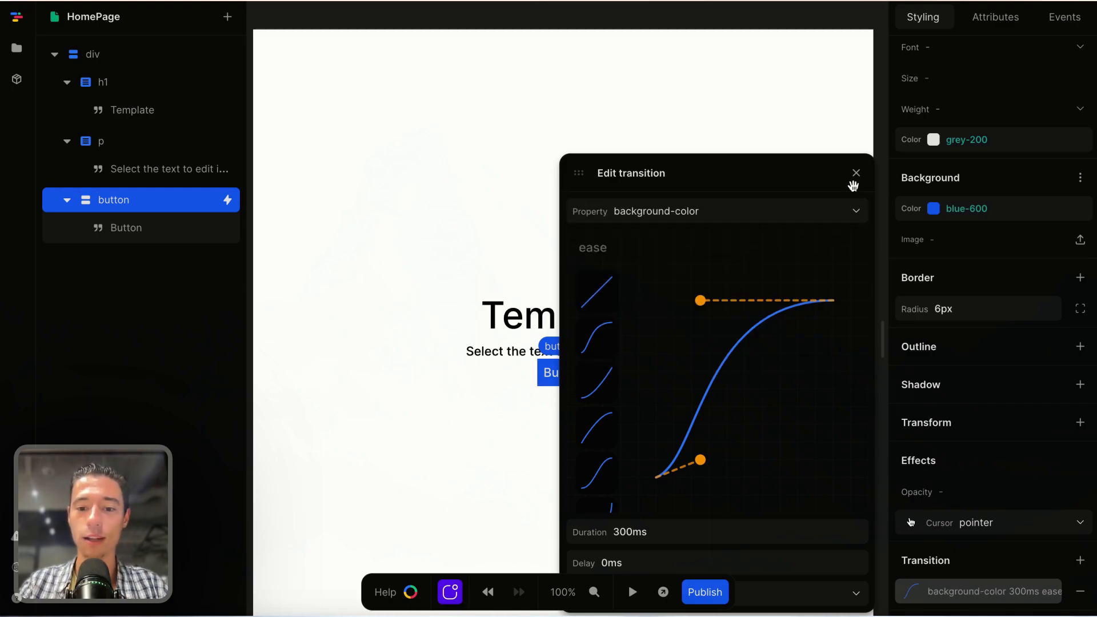
pyautogui.click(631, 593)
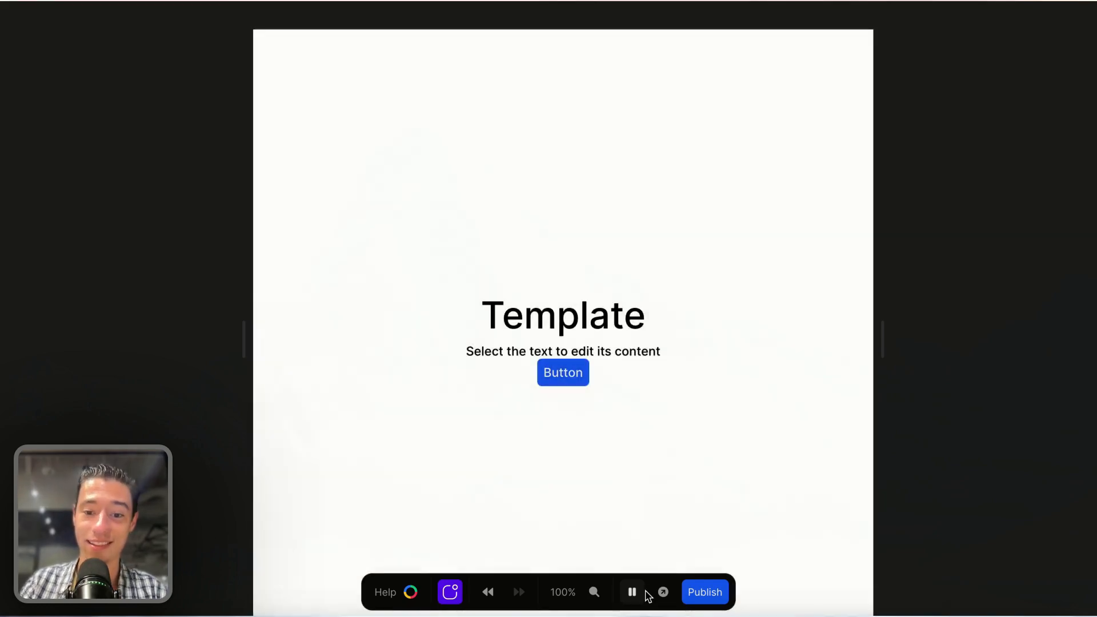
pyautogui.click(632, 592)
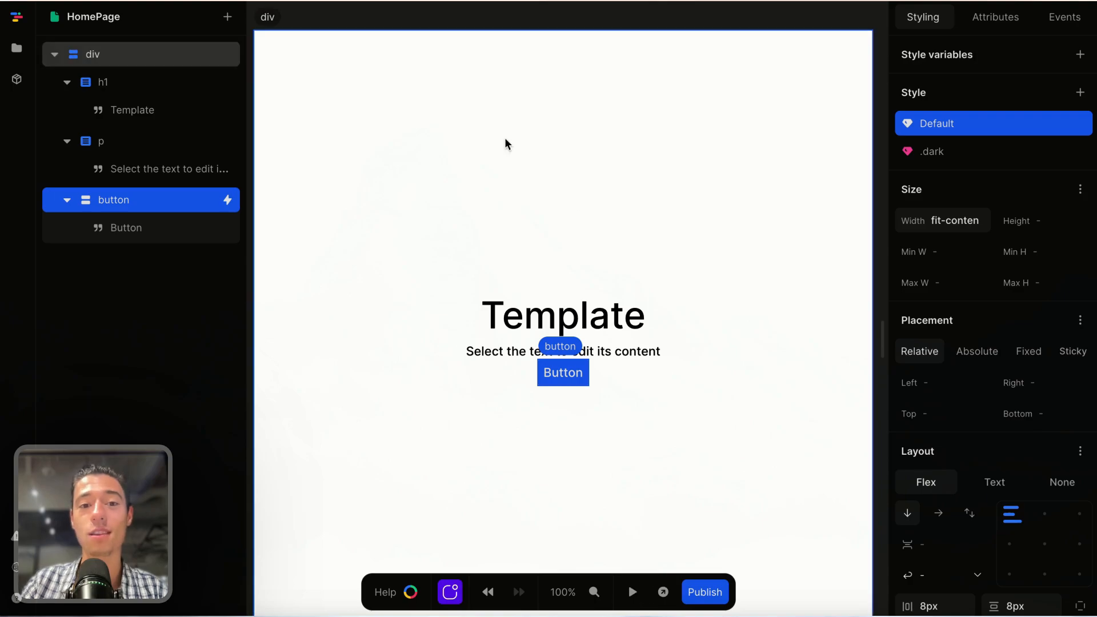
# Delete the button, the paragraph and the heading from the page, and select the empty root div
pyautogui.click(577, 373)
pyautogui.click(602, 423)
pyautogui.click(579, 372)
pyautogui.press('Delete')
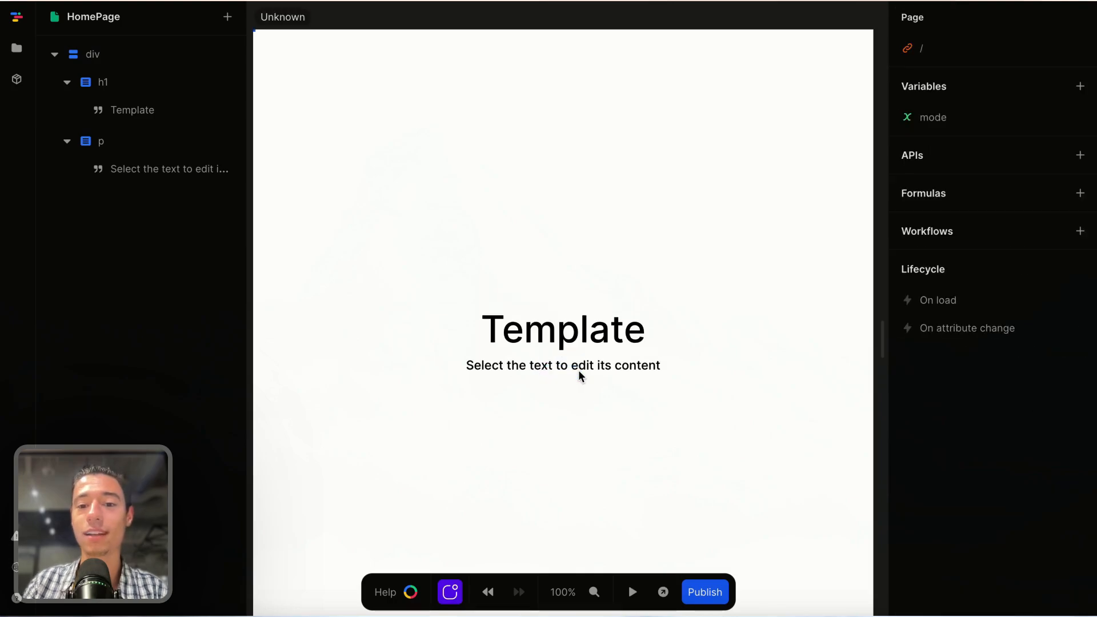
pyautogui.click(571, 365)
pyautogui.press('Delete')
pyautogui.click(571, 337)
pyautogui.press('Delete')
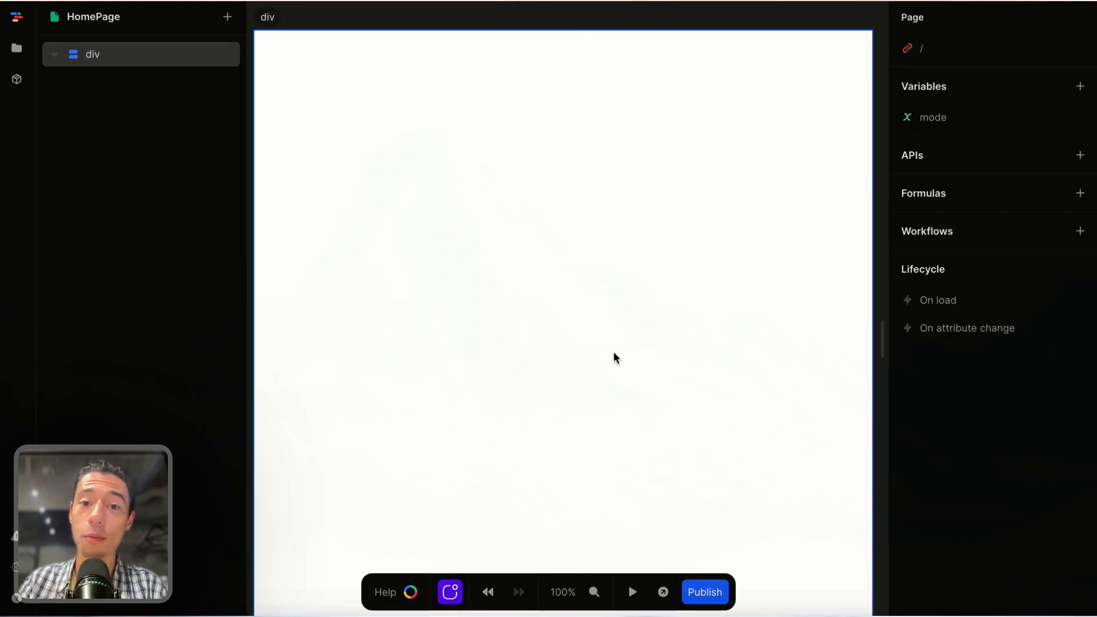
pyautogui.click(614, 352)
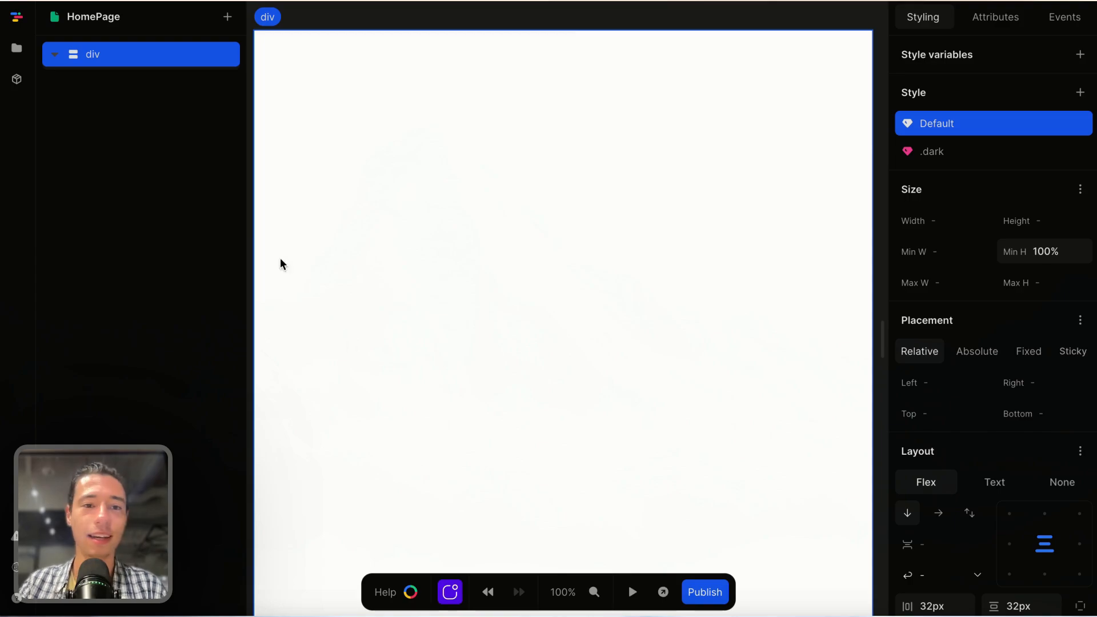
# Add a div inside the root div and set its width and height to 25rem
pyautogui.click(220, 18)
pyautogui.click(583, 44)
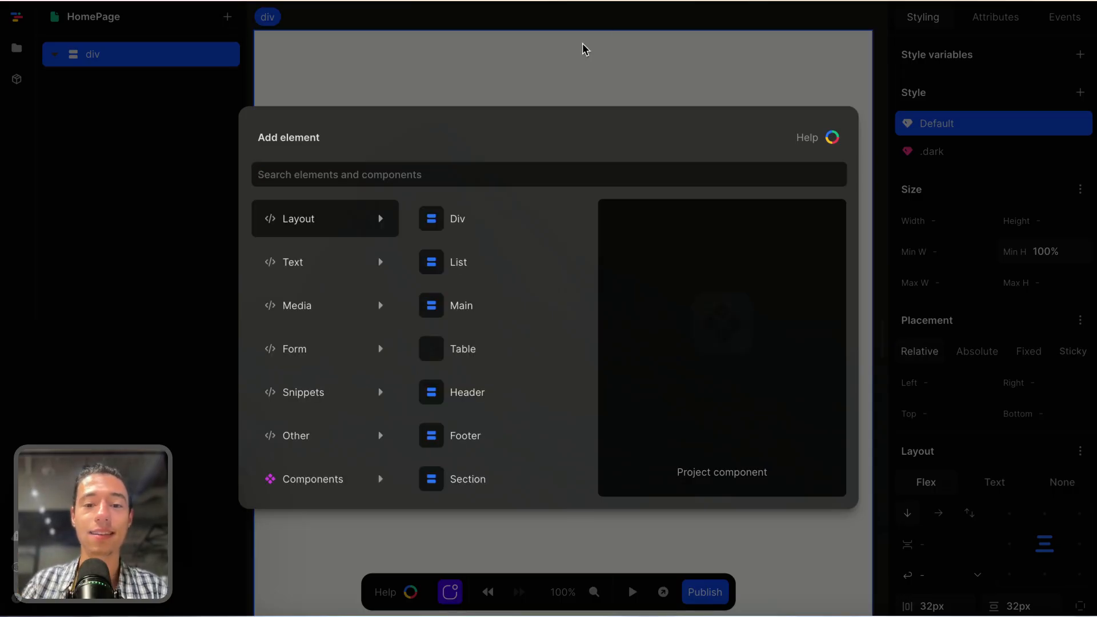
pyautogui.click(434, 220)
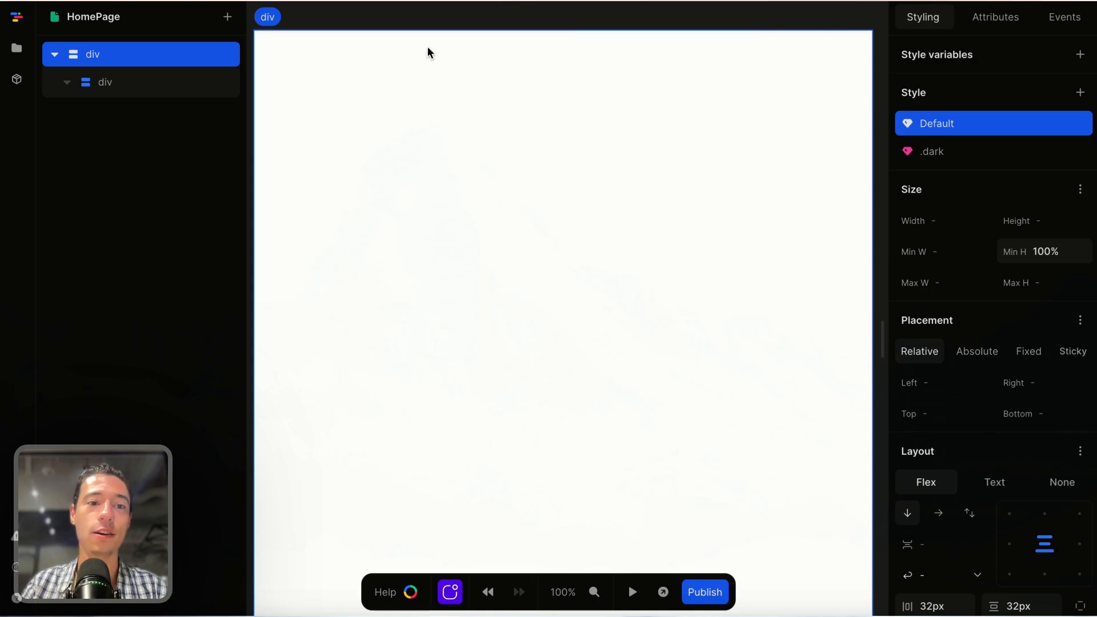
pyautogui.click(193, 86)
pyautogui.click(967, 193)
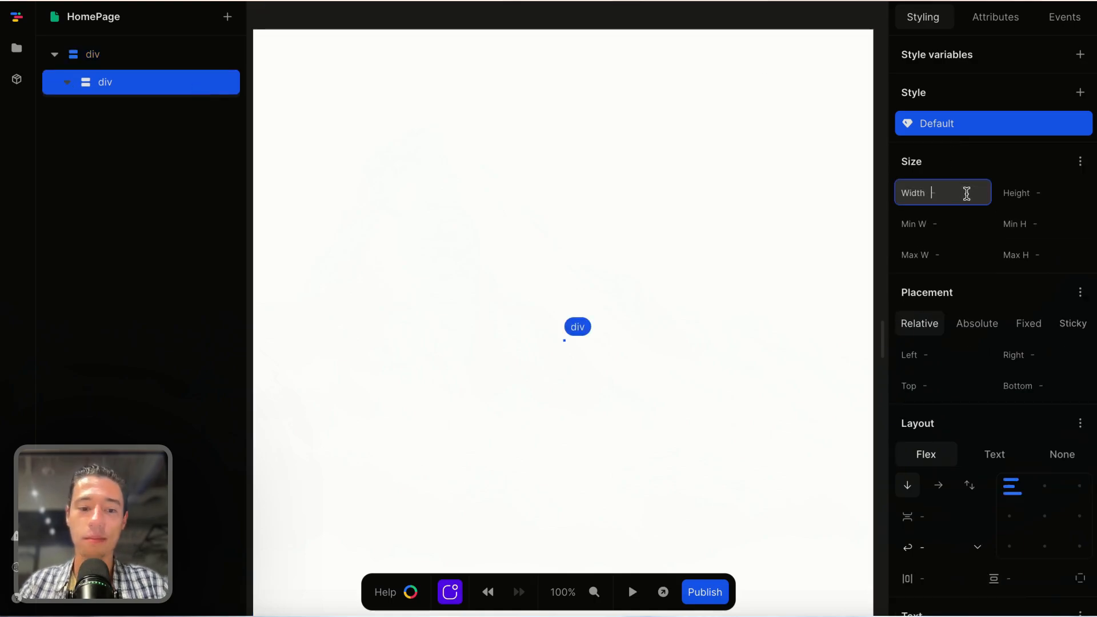
pyautogui.click(1081, 195)
pyautogui.write('2r')
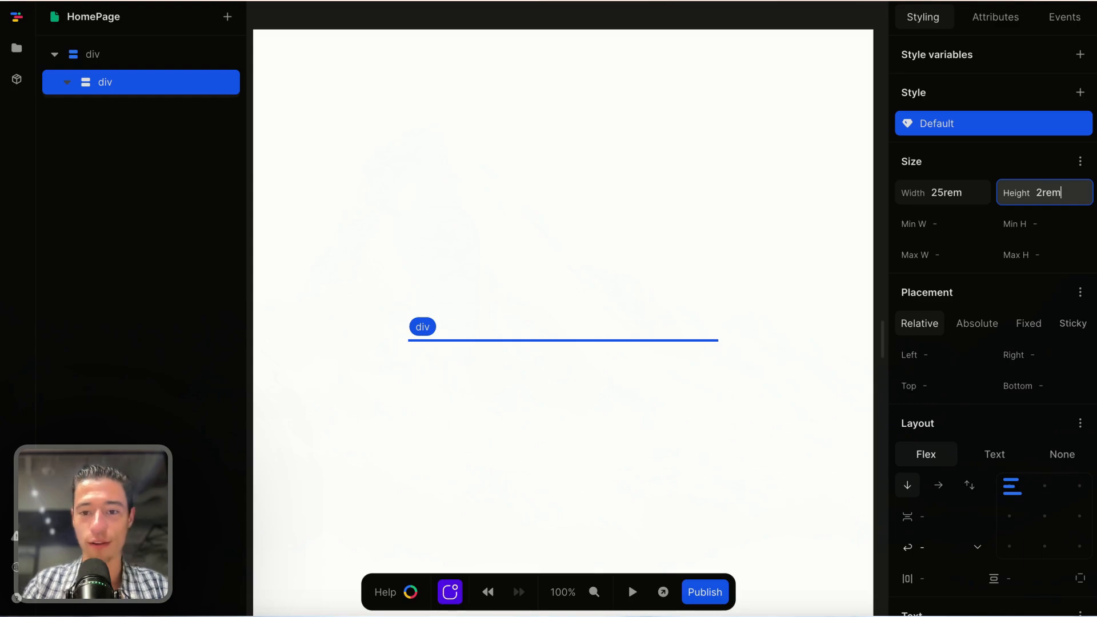
pyautogui.write('em')
pyautogui.press('BackSpace')
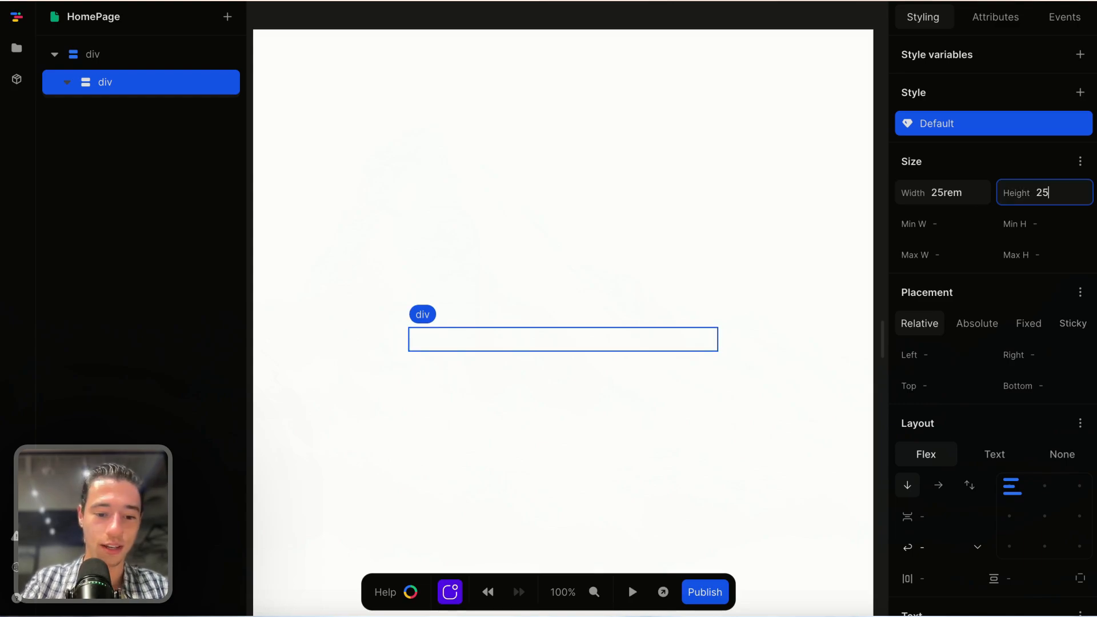
# Set the inner div's background color to grey-50 and give it rounded corners
pyautogui.scroll(-9, 1007, 337)
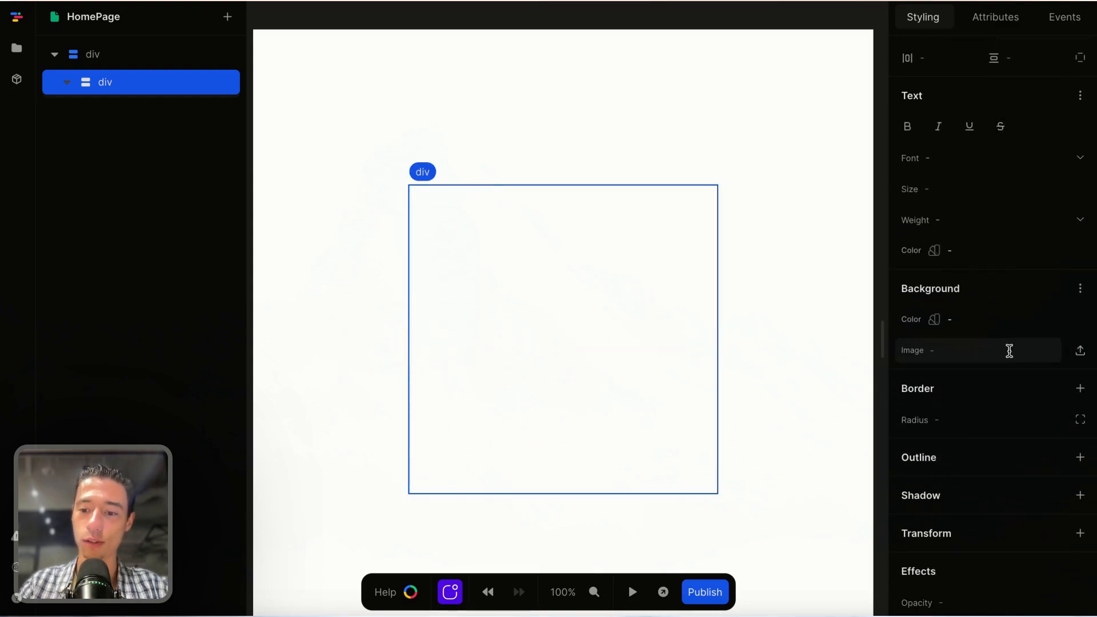
pyautogui.click(1081, 320)
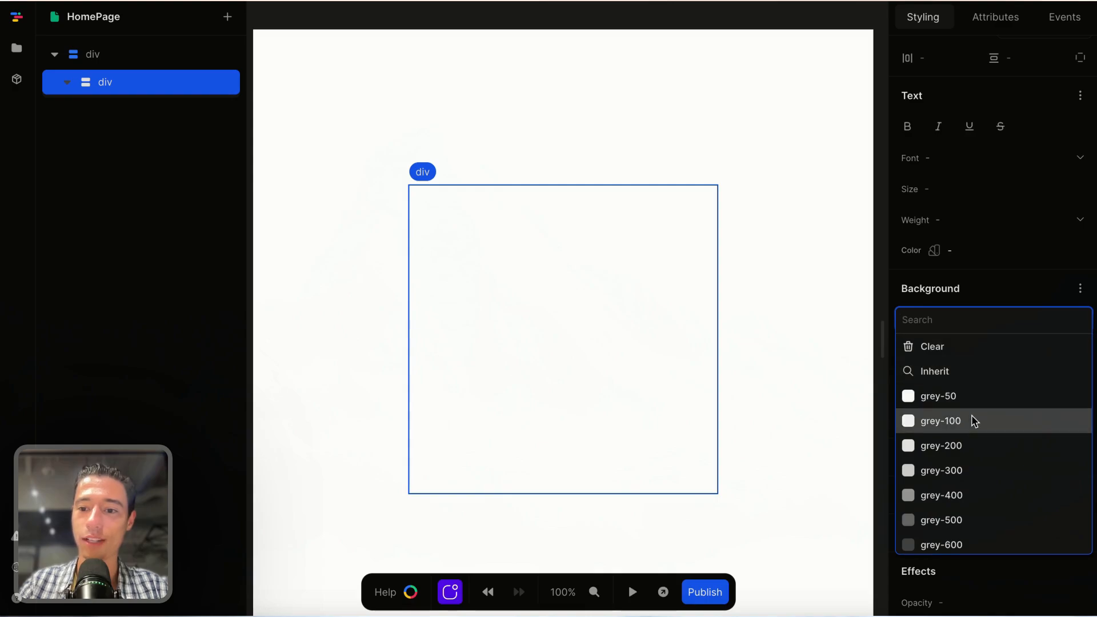
pyautogui.click(955, 398)
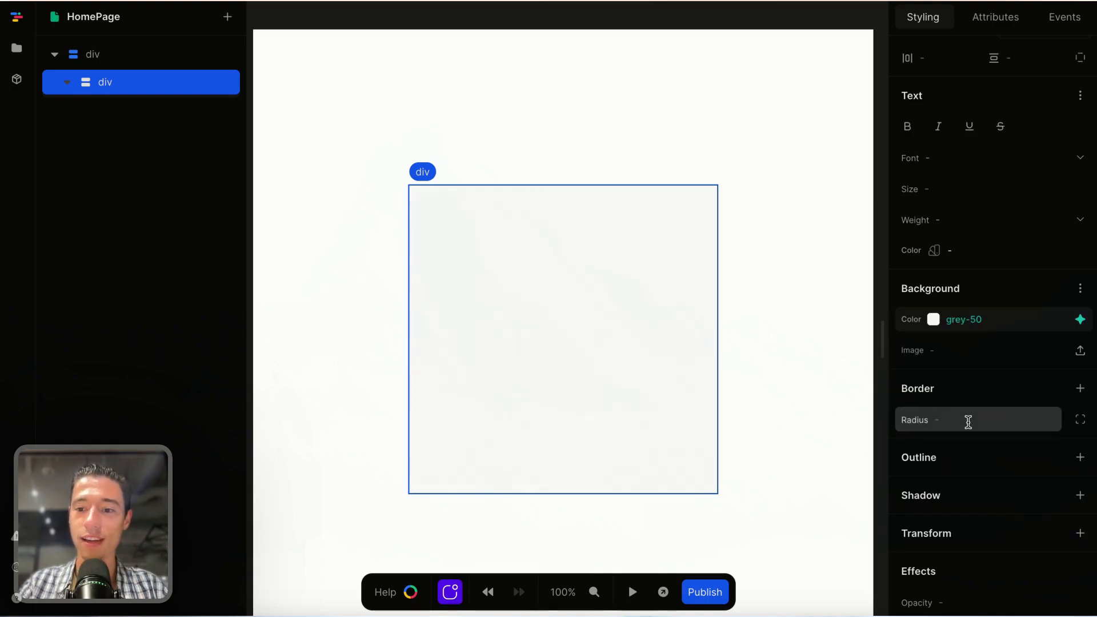
pyautogui.click(968, 421)
pyautogui.click(776, 341)
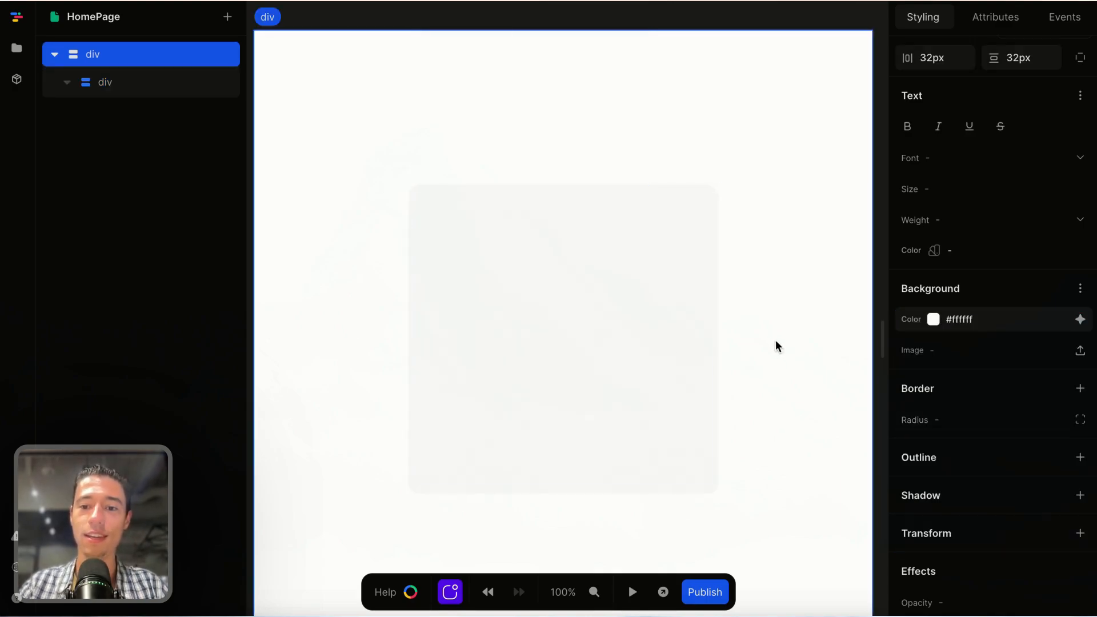
# Add a class named dark to the inner div
pyautogui.click(697, 327)
pyautogui.click(1004, 22)
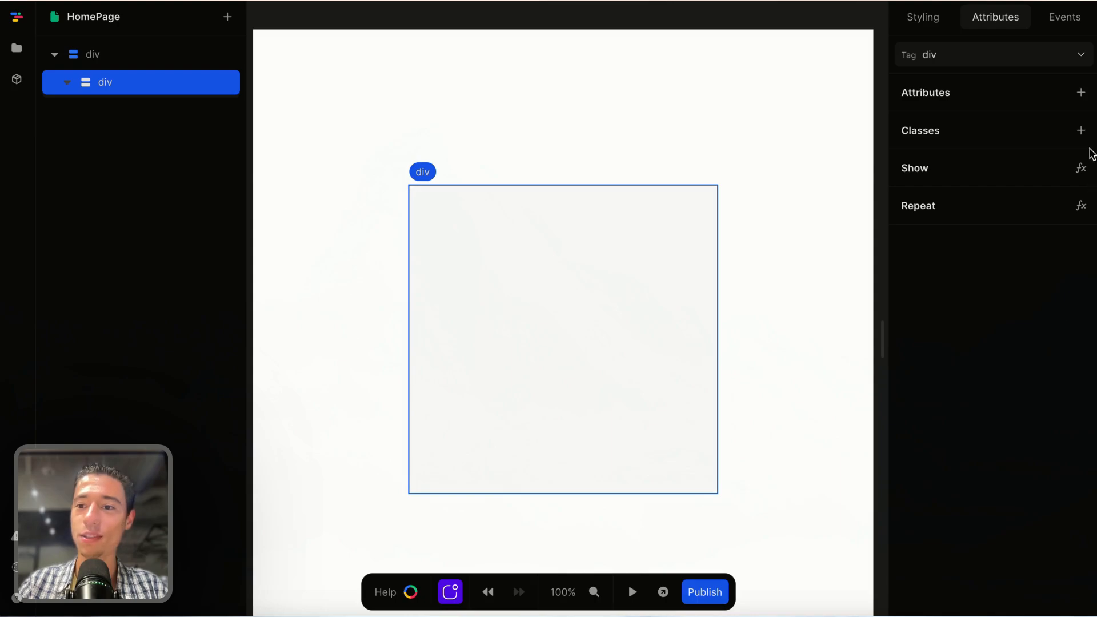
pyautogui.click(1081, 130)
pyautogui.click(954, 163)
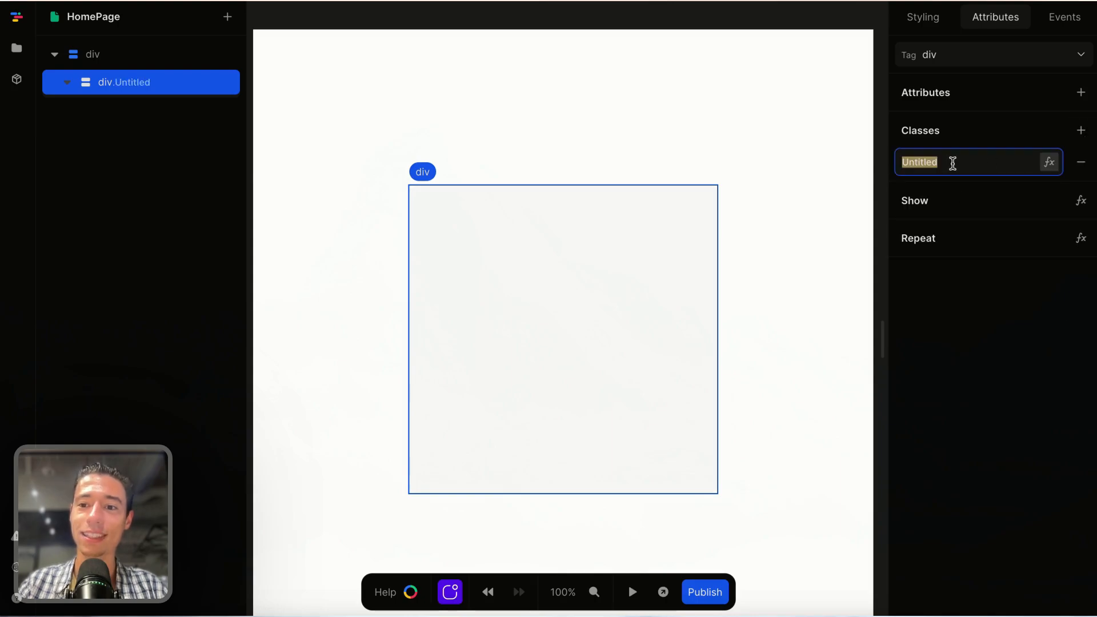
pyautogui.click(942, 317)
# Make the inner div's dark class conditional on an Equals formula comparing the mode variable with dark, and close the formula editor
pyautogui.click(1049, 162)
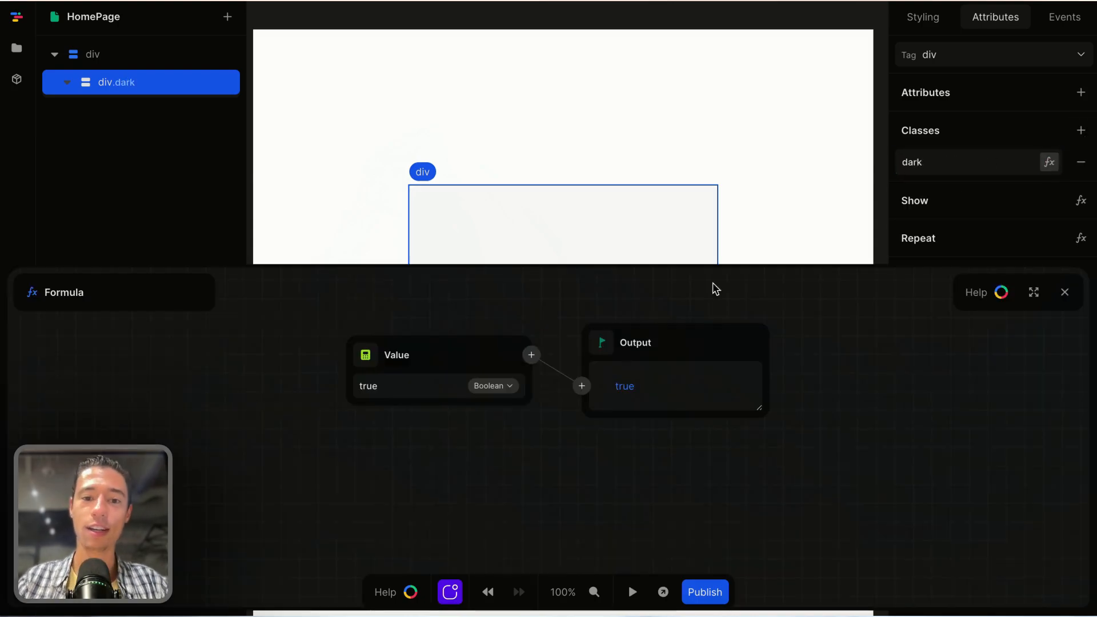
pyautogui.click(535, 360)
pyautogui.click(557, 356)
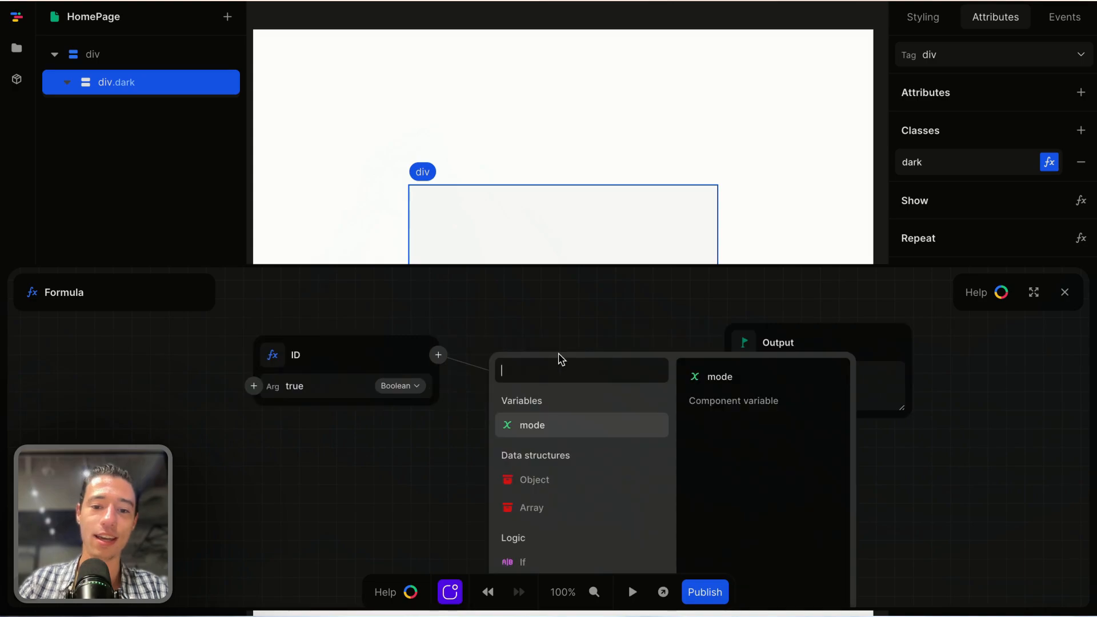
pyautogui.click(537, 440)
pyautogui.click(531, 344)
pyautogui.write('eq')
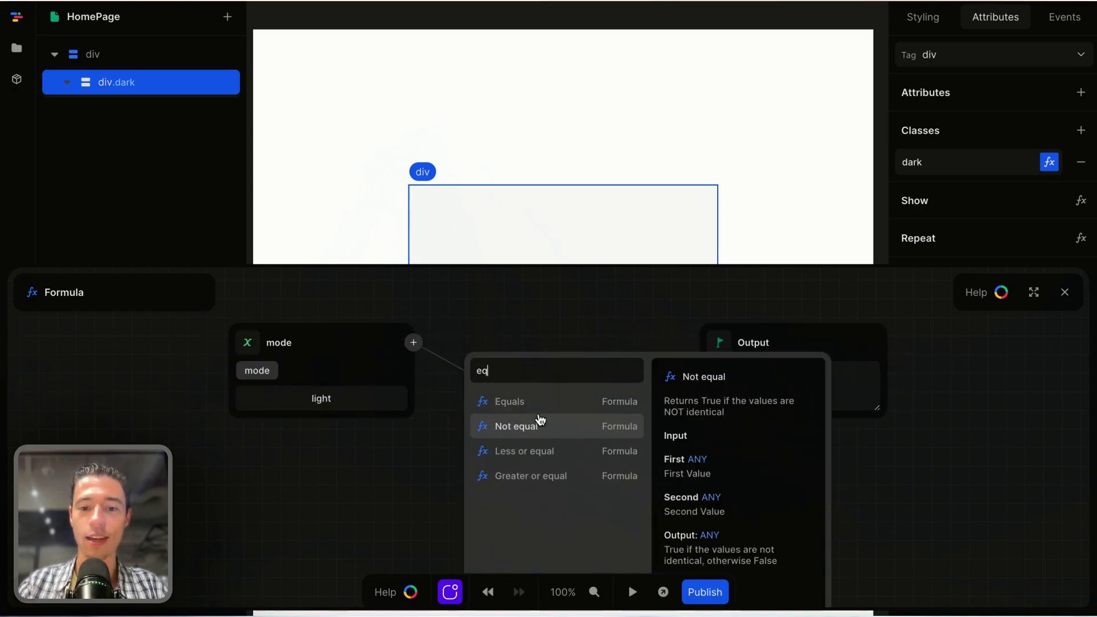
pyautogui.click(532, 397)
pyautogui.click(532, 415)
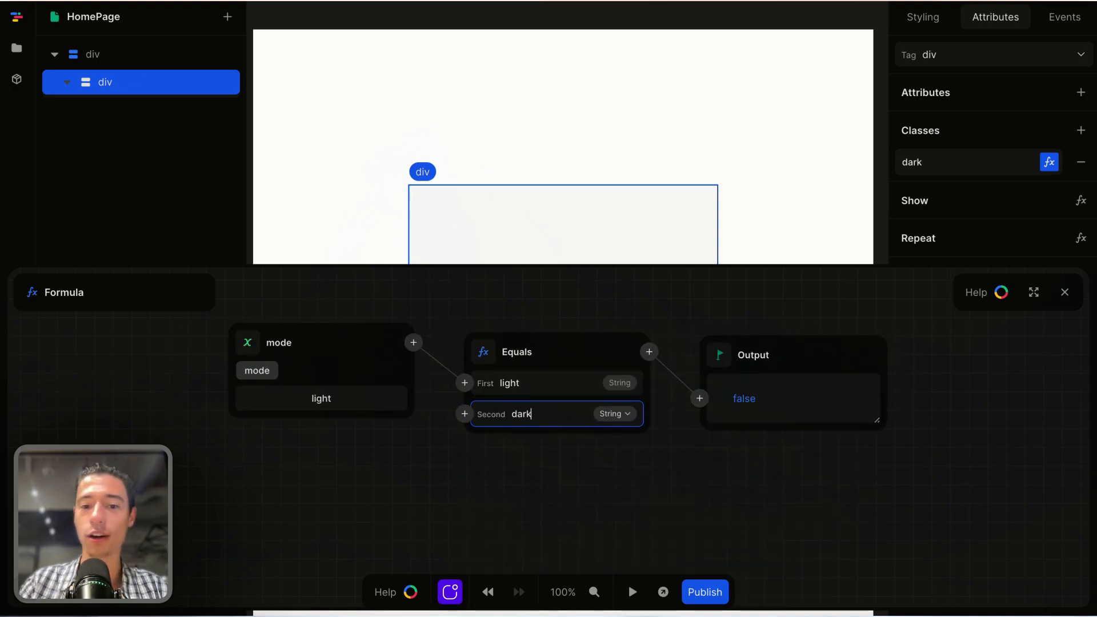
pyautogui.click(586, 501)
pyautogui.click(1065, 292)
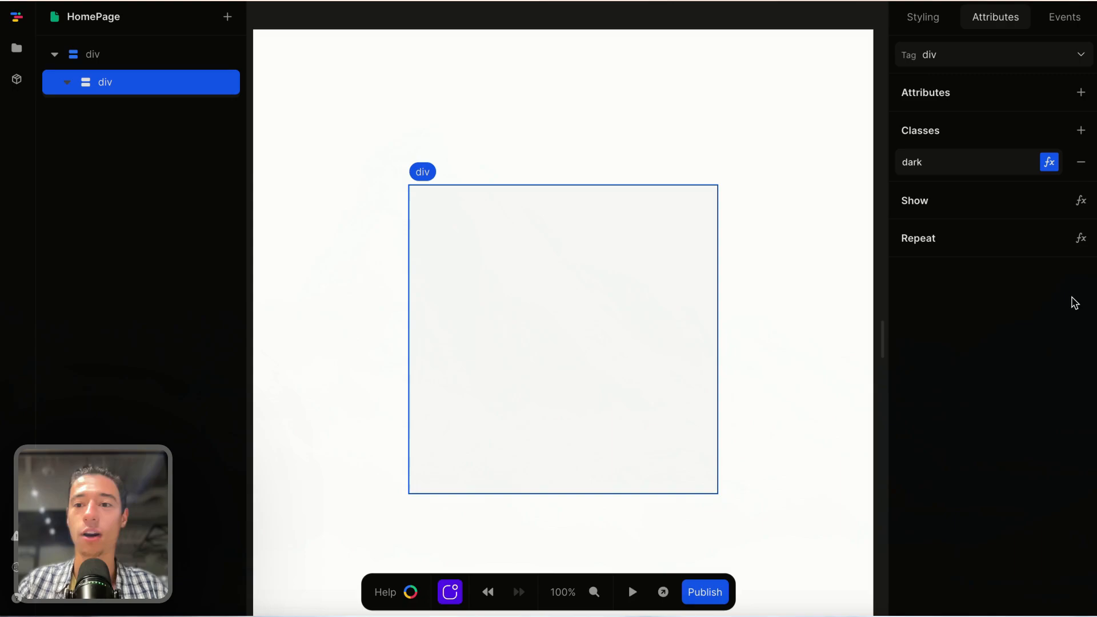
# Review the inner div's styles and briefly run the page in test mode
pyautogui.click(929, 15)
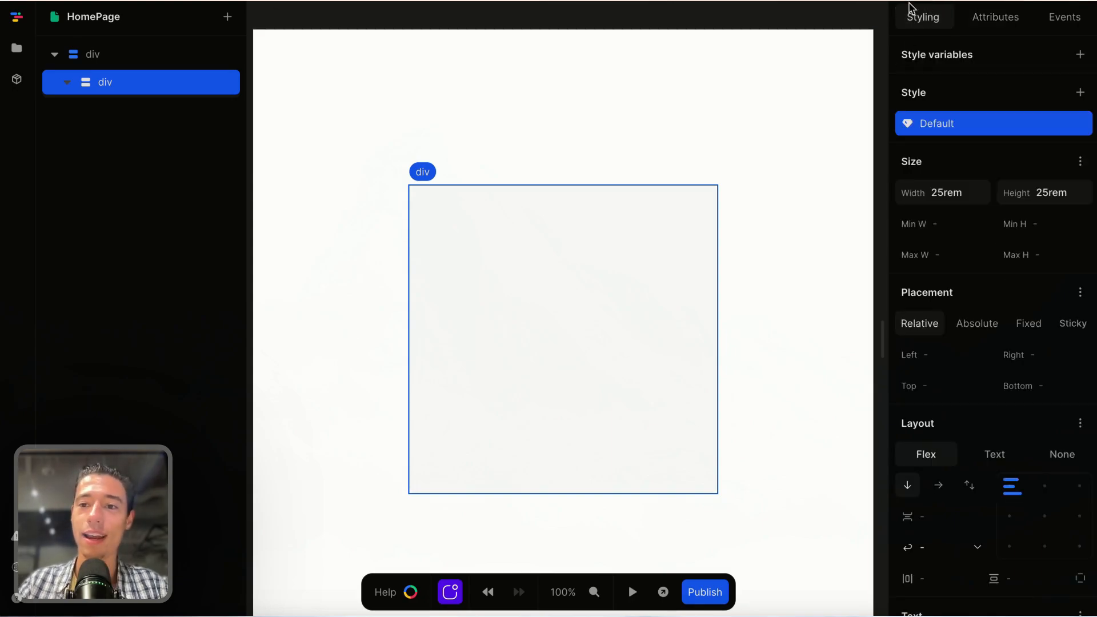
pyautogui.click(835, 10)
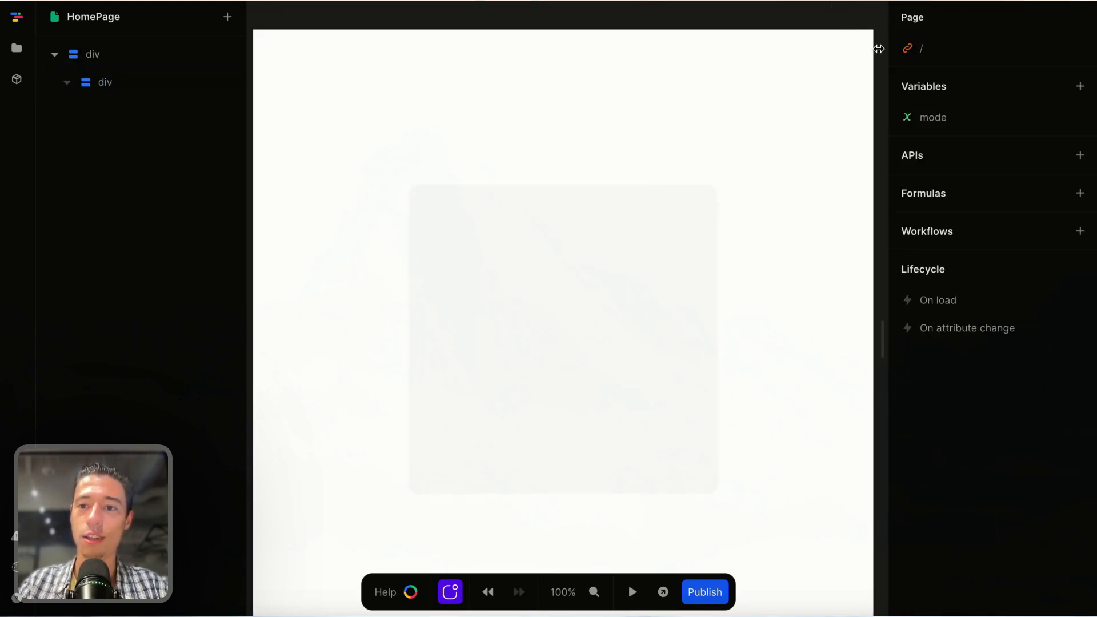
pyautogui.click(631, 593)
pyautogui.click(631, 593)
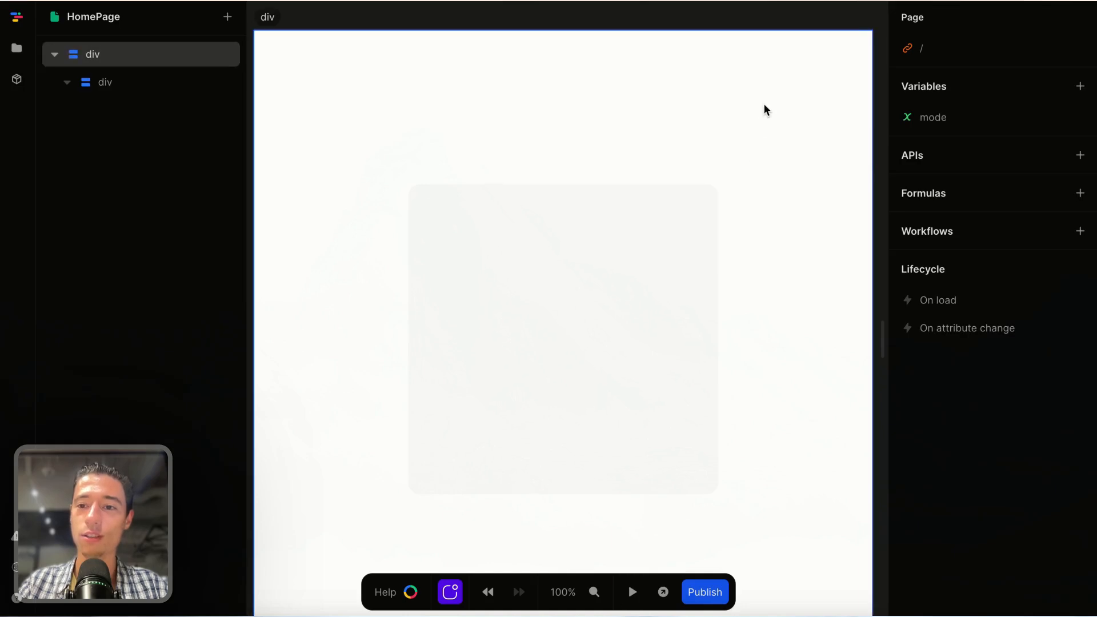
pyautogui.click(643, 518)
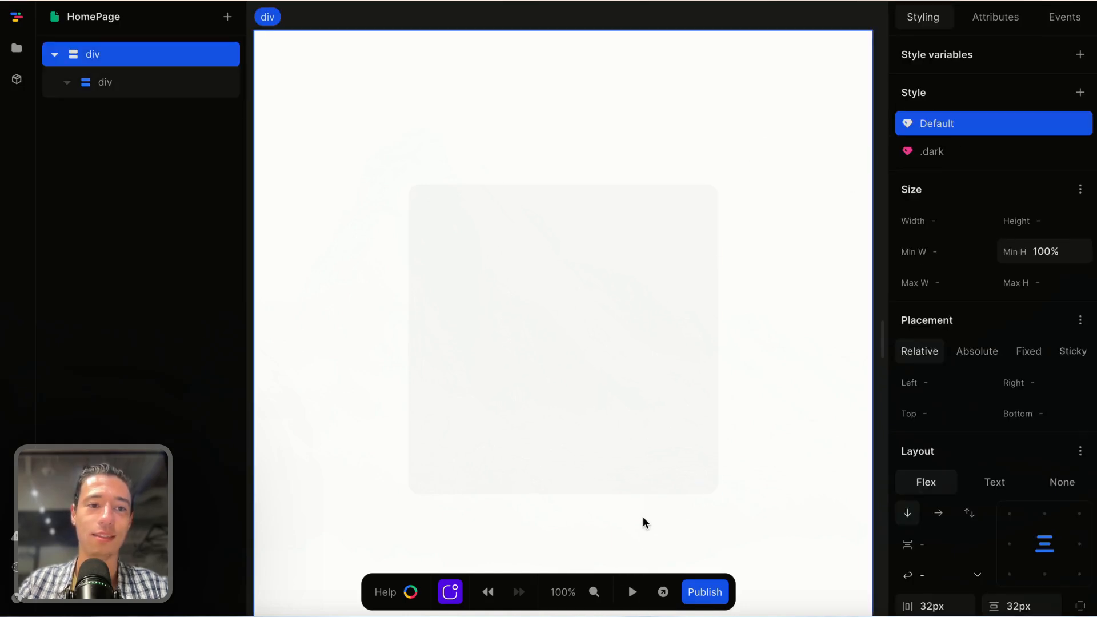
# Undo the recent edits back to before the heading, paragraph and button were deleted, and select the button's text
pyautogui.click(489, 592)
pyautogui.click(489, 593)
pyautogui.click(489, 593)
pyautogui.click(489, 592)
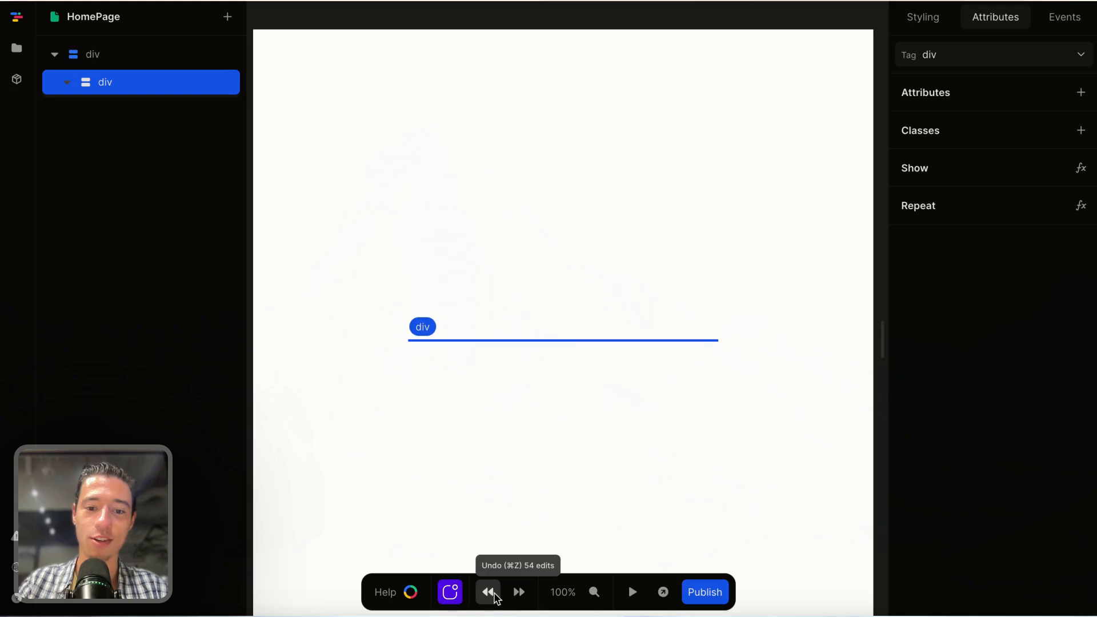
pyautogui.click(489, 592)
pyautogui.click(490, 593)
pyautogui.click(489, 592)
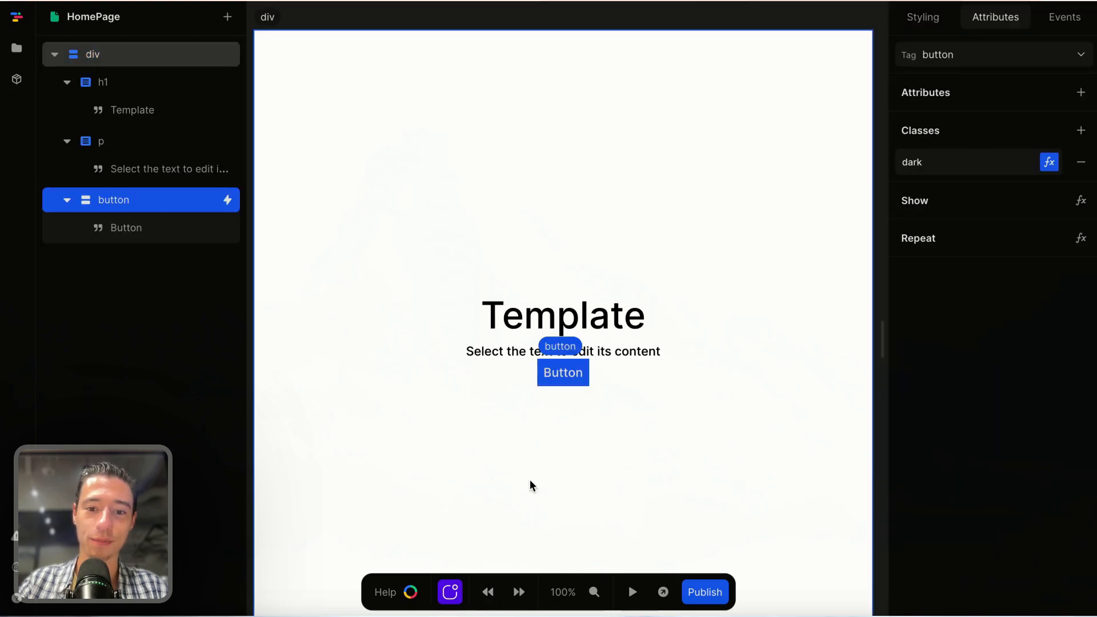
pyautogui.click(581, 375)
# Redo the edits that built the square div, and paste the button's text into the root div
pyautogui.click(519, 592)
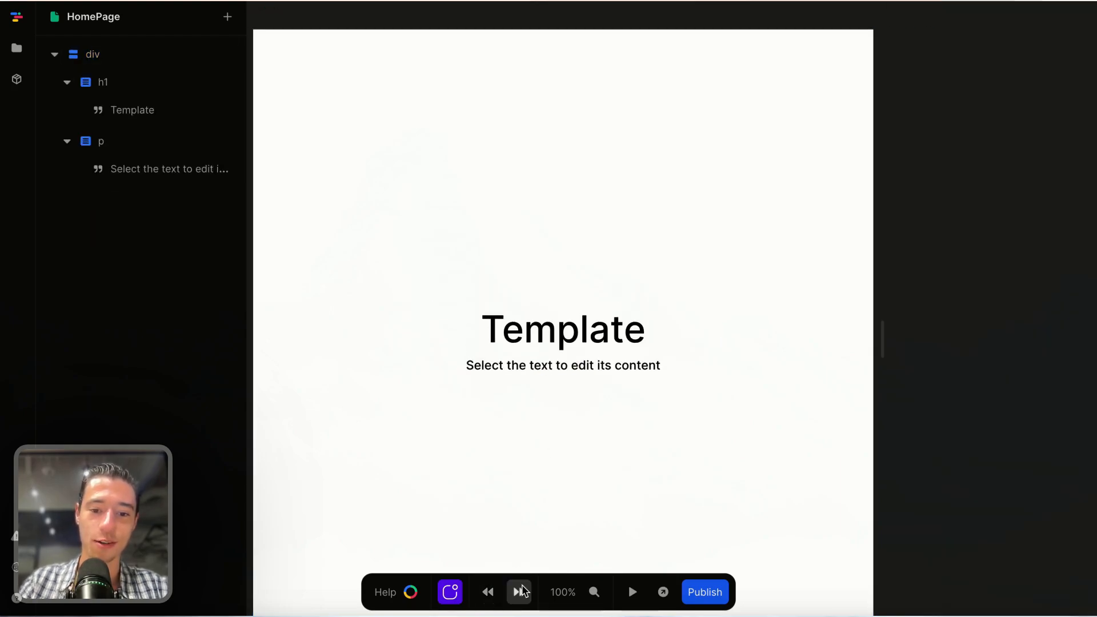
pyautogui.click(519, 592)
pyautogui.click(519, 592)
pyautogui.click(519, 592)
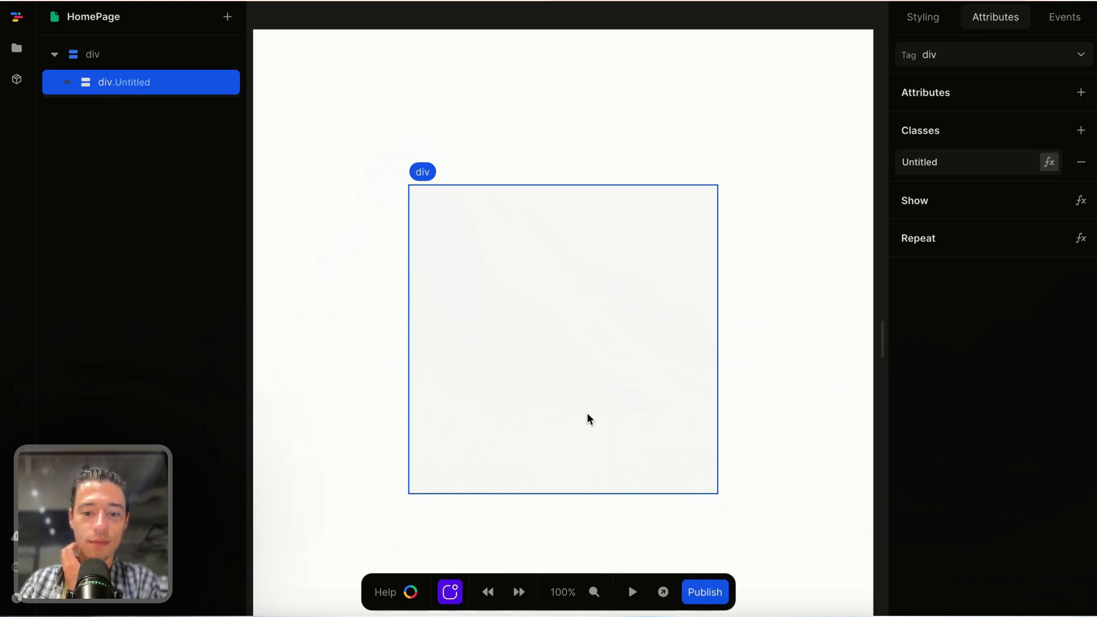
pyautogui.click(859, 358)
pyautogui.hotkey('ctrl', 'shift', 'z')
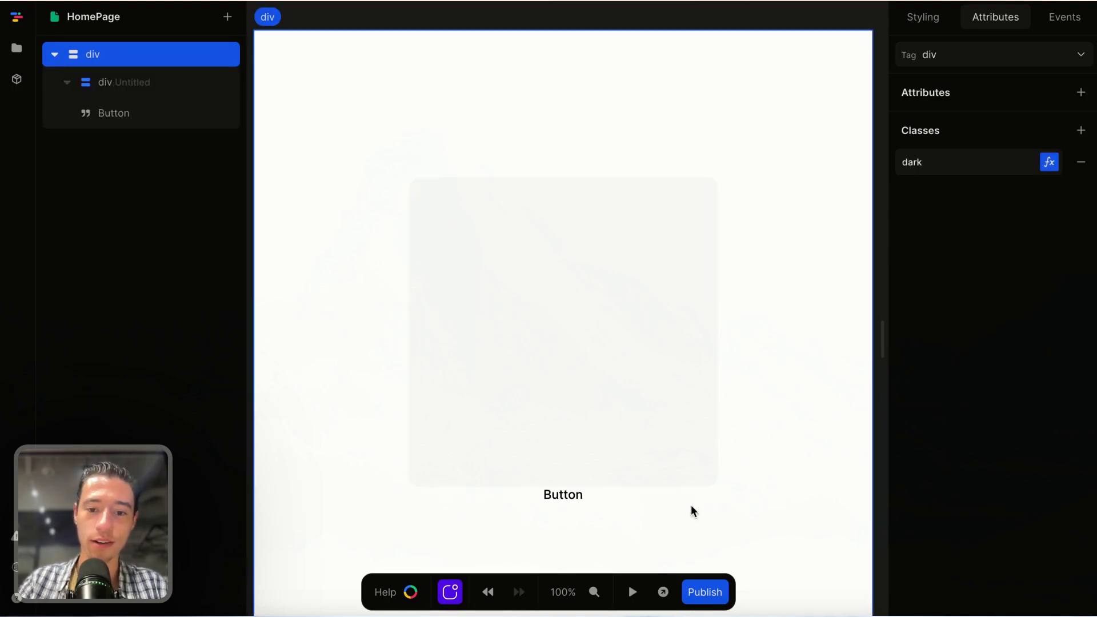
pyautogui.click(574, 495)
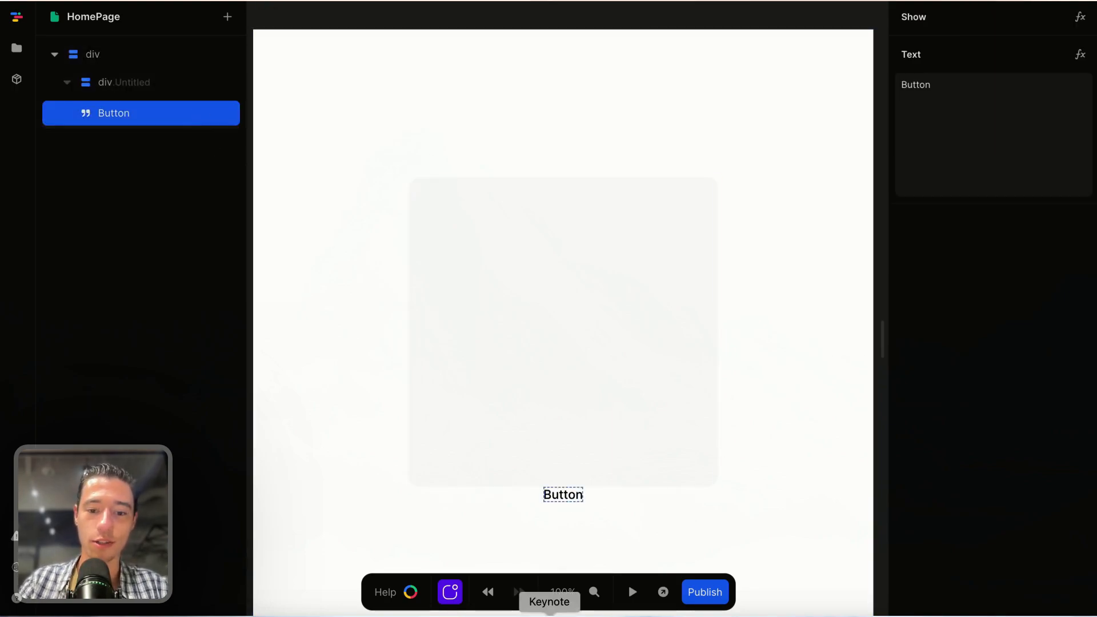
# Undo the edits again back to before the heading, paragraph and button were deleted
pyautogui.click(487, 589)
pyautogui.click(488, 588)
pyautogui.click(488, 589)
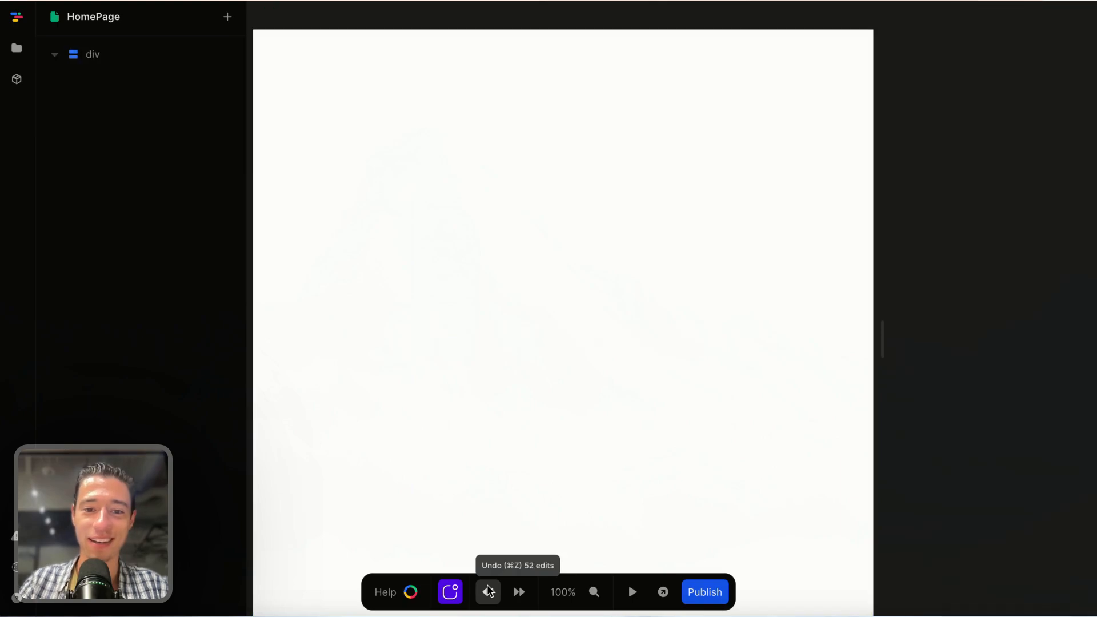
pyautogui.click(489, 590)
pyautogui.click(489, 590)
pyautogui.click(489, 591)
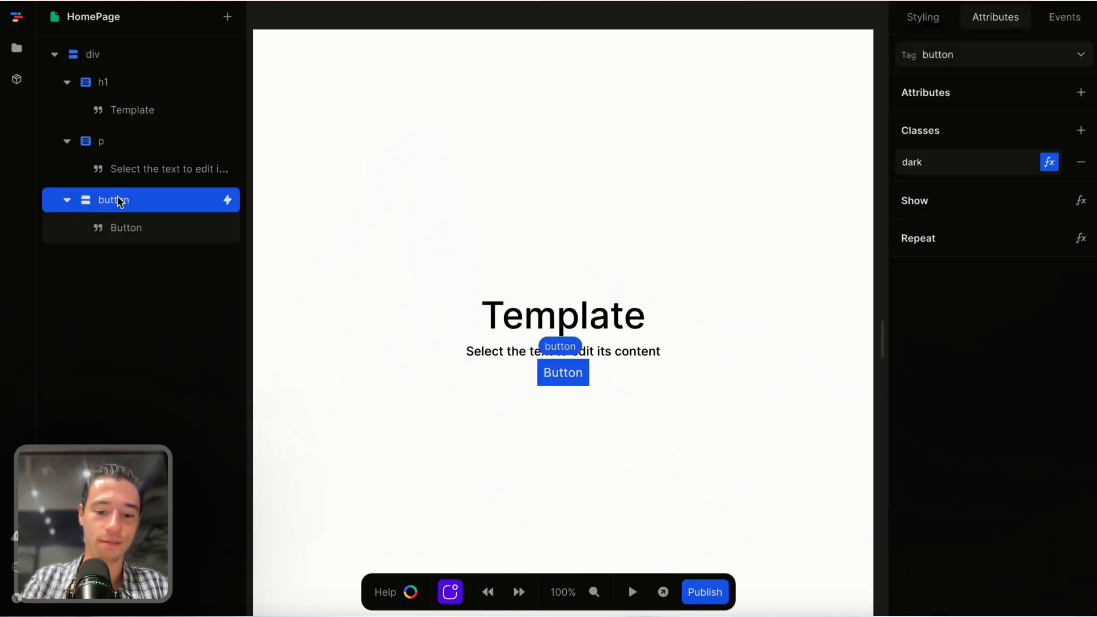
# Paste a copy of the button inside the selected button, undo it, and redo it after glancing at the Toddle template tab
pyautogui.press('super+v')
pyautogui.press('super+z')
pyautogui.hotkey('ctrl', 'Tab')
pyautogui.moveTo(51, 374)
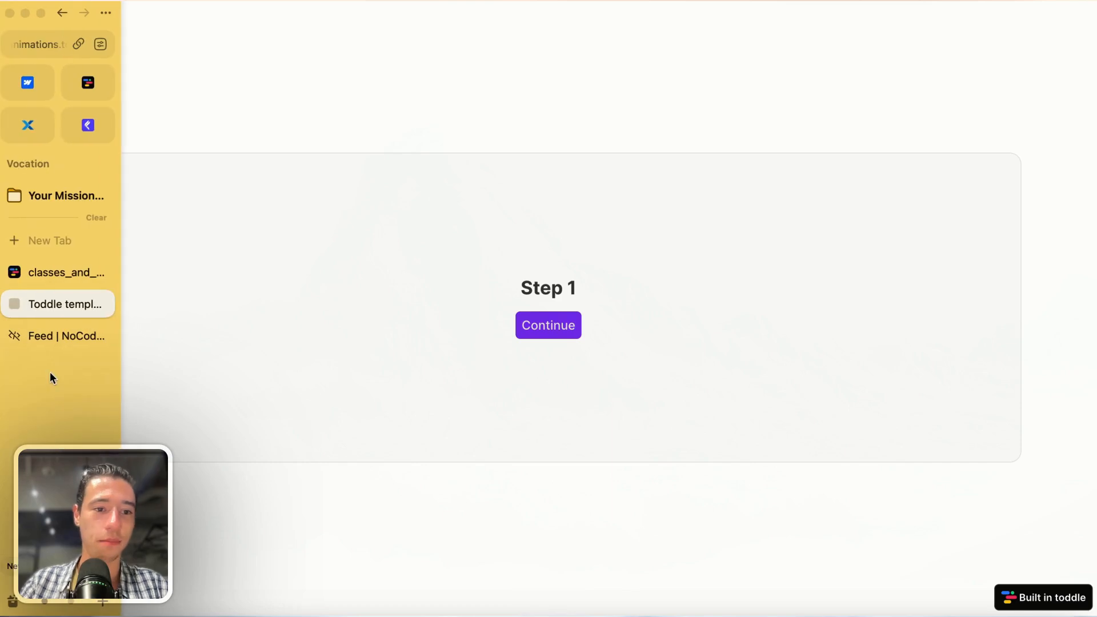
pyautogui.click(101, 305)
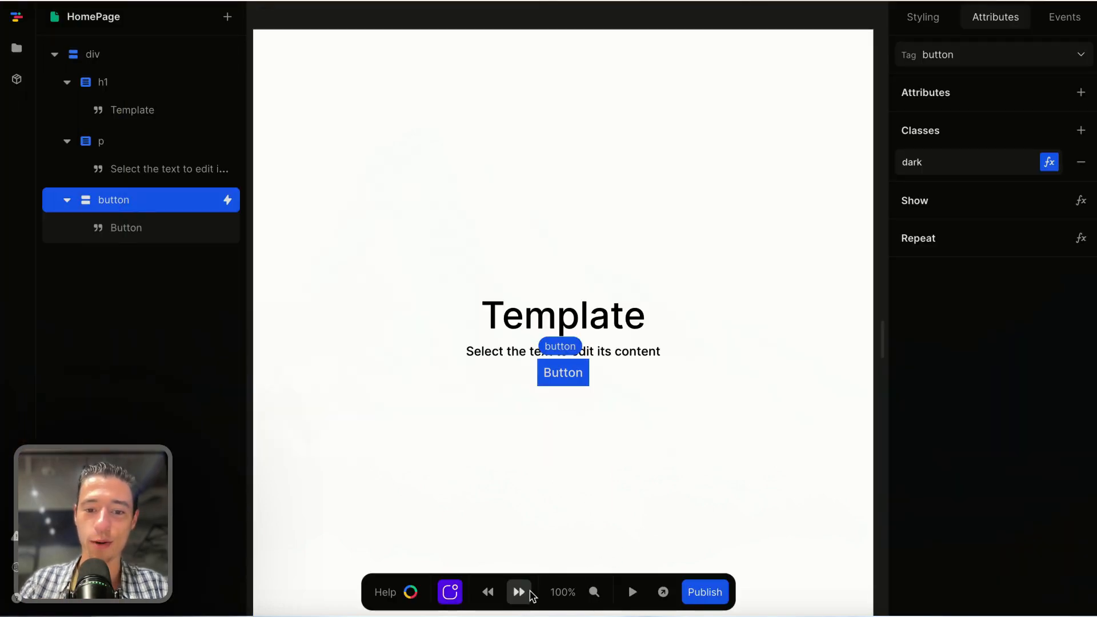
pyautogui.click(520, 593)
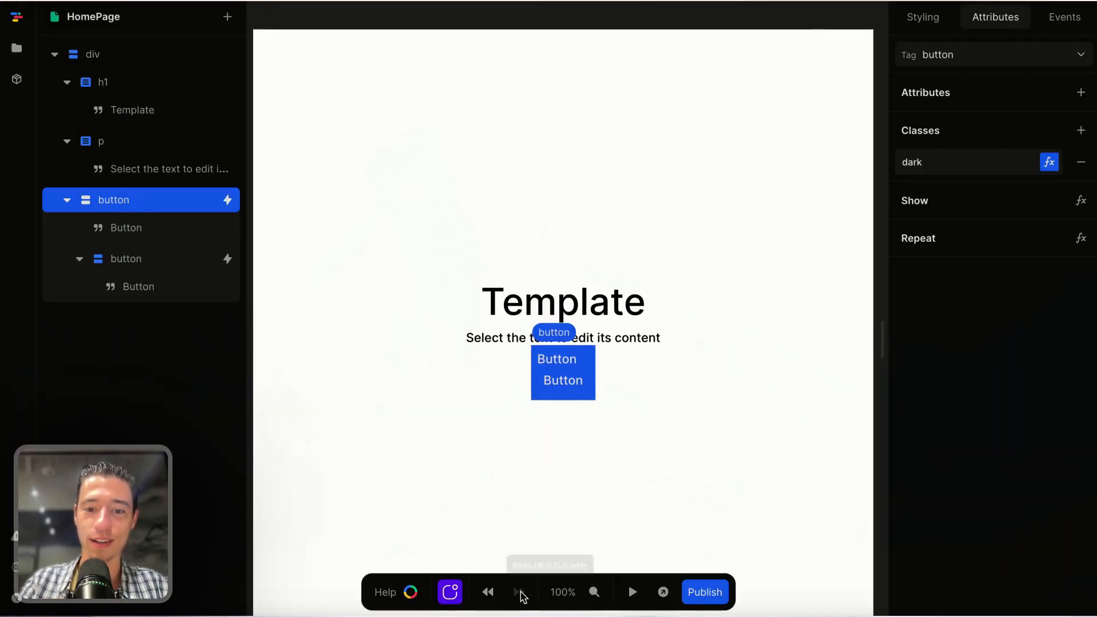
# Undo the latest edits back past the formula on the button's dark class, and redo all of them
pyautogui.click(486, 592)
pyautogui.click(487, 592)
pyautogui.click(487, 592)
pyautogui.click(487, 593)
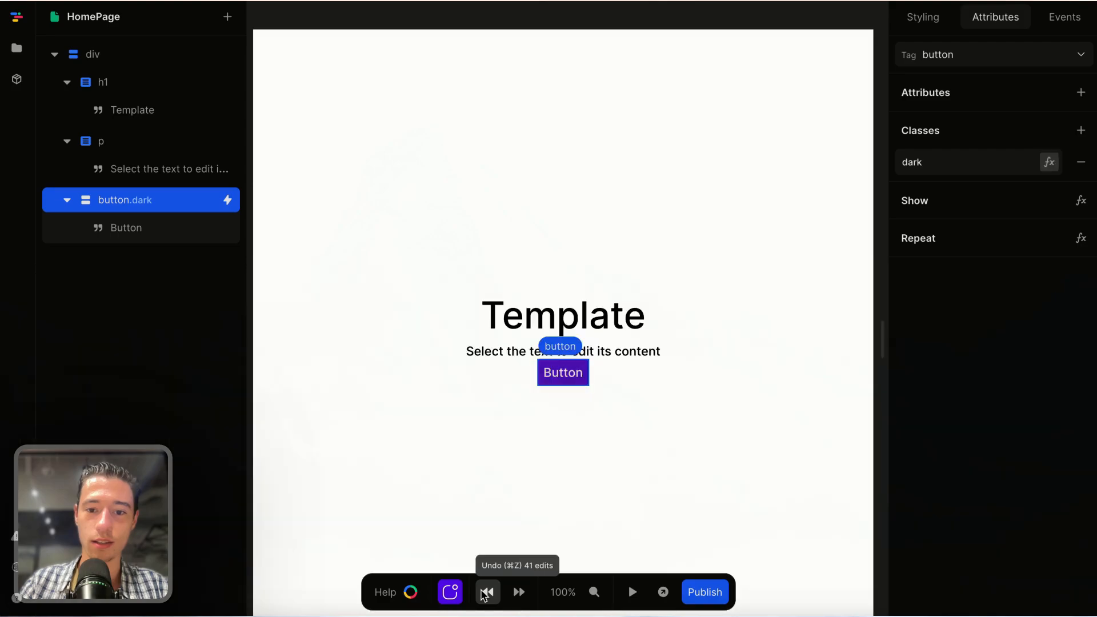
pyautogui.click(487, 593)
pyautogui.click(487, 592)
pyautogui.click(512, 594)
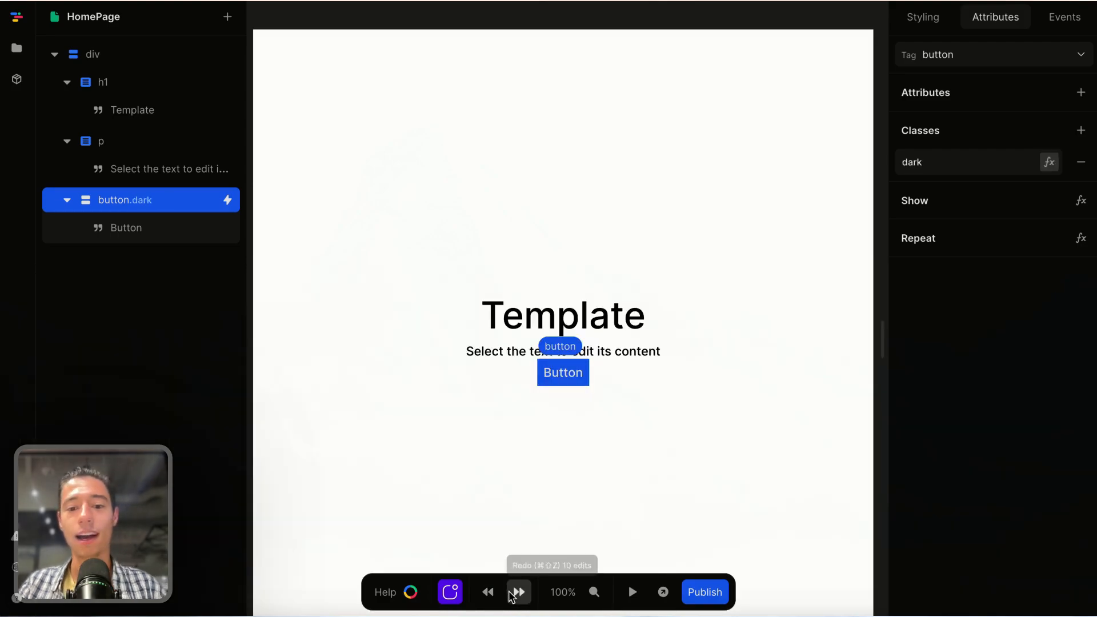
pyautogui.click(512, 595)
pyautogui.click(512, 594)
pyautogui.click(512, 594)
pyautogui.click(518, 593)
pyautogui.click(518, 592)
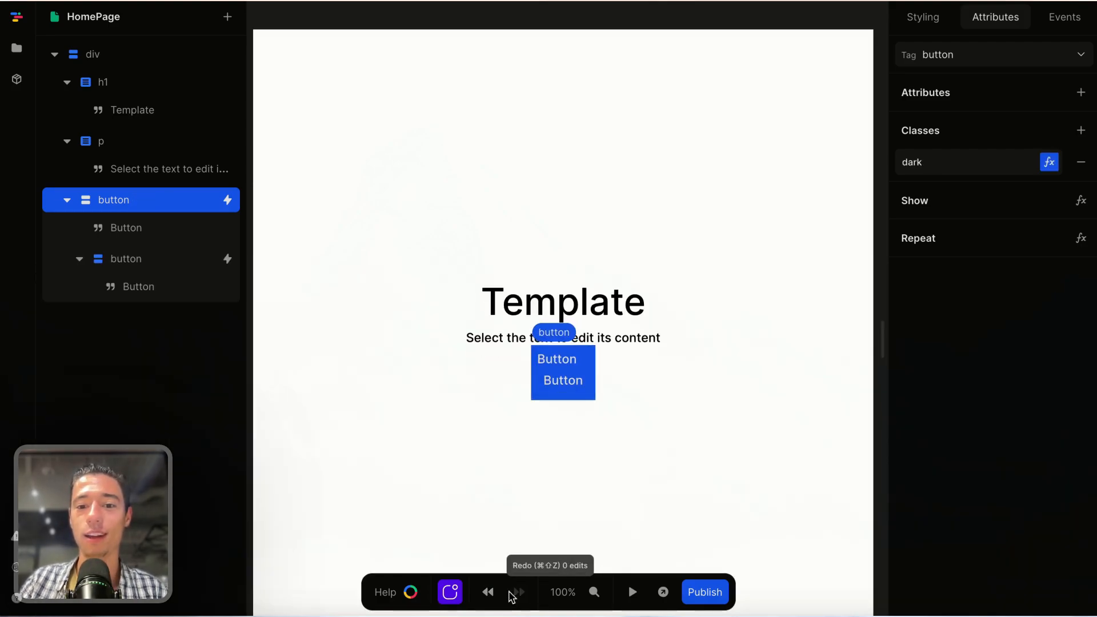
# Delete the Template heading and the paragraph from the page, keeping the button with its nested copy
pyautogui.click(616, 327)
pyautogui.click(609, 313)
pyautogui.press('BackSpace')
pyautogui.click(617, 310)
pyautogui.press('BackSpace')
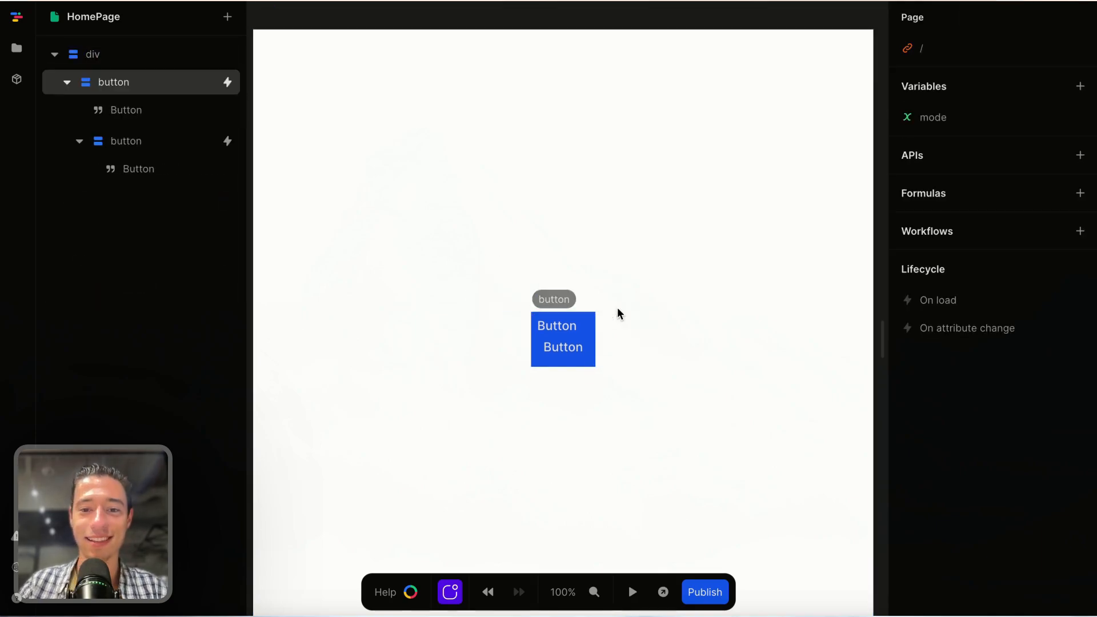
# Delete the button together with its nested copy, and select the root div
pyautogui.click(592, 324)
pyautogui.press('BackSpace')
pyautogui.click(381, 306)
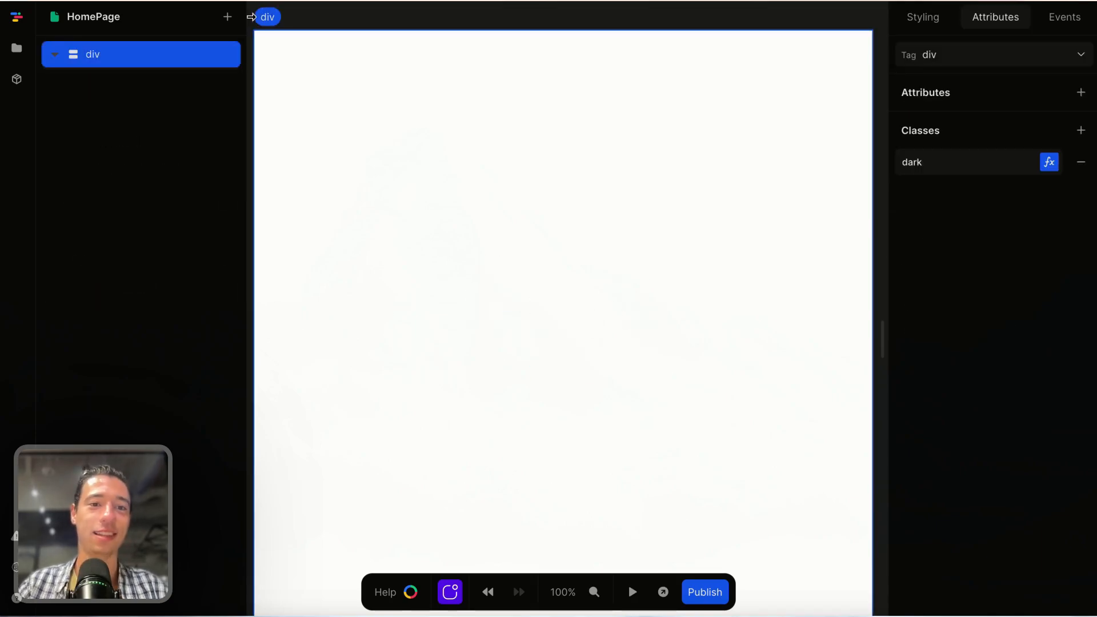
# Add a Div element inside the root div and paste the copied button below it
pyautogui.click(228, 17)
pyautogui.write('div')
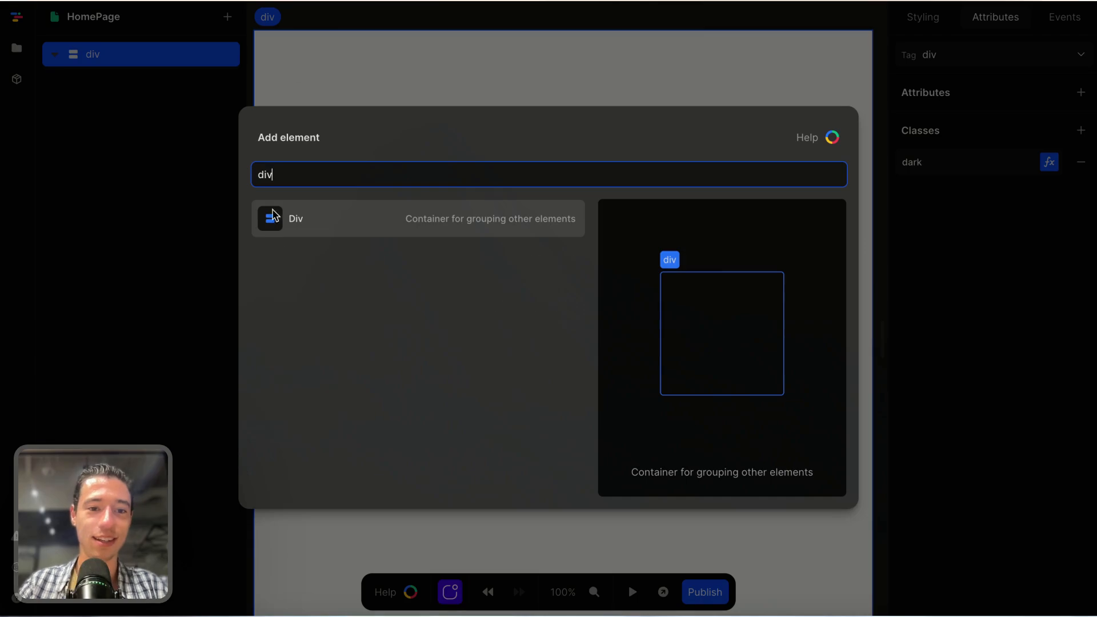
pyautogui.click(285, 221)
pyautogui.hotkey('ctrl', 'v')
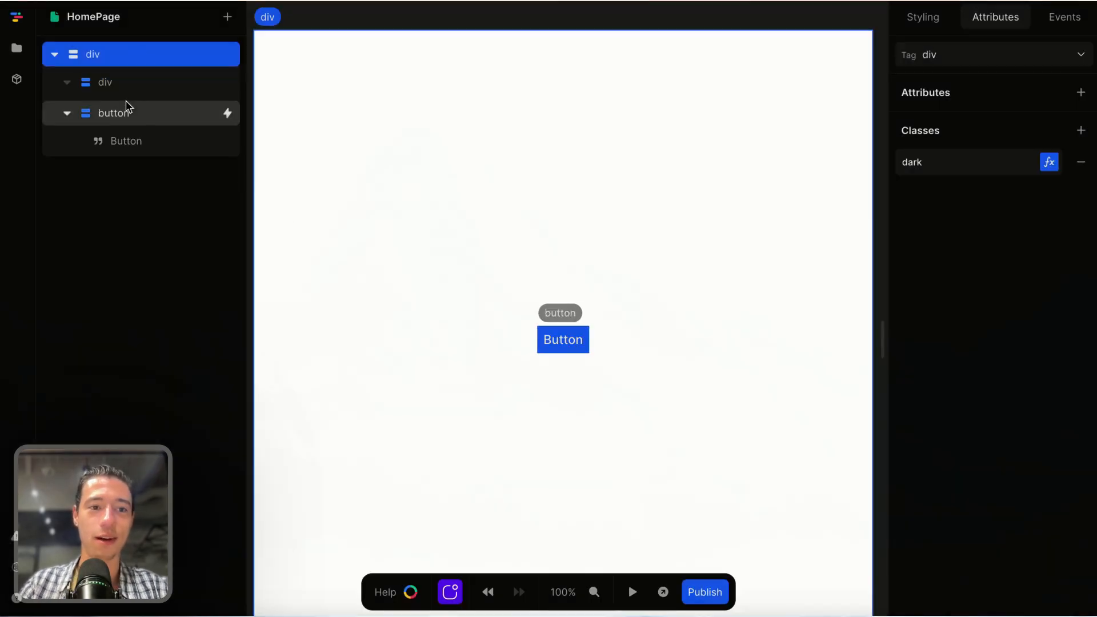
# Set the inner div's width and height to 25rem
pyautogui.click(114, 81)
pyautogui.click(923, 18)
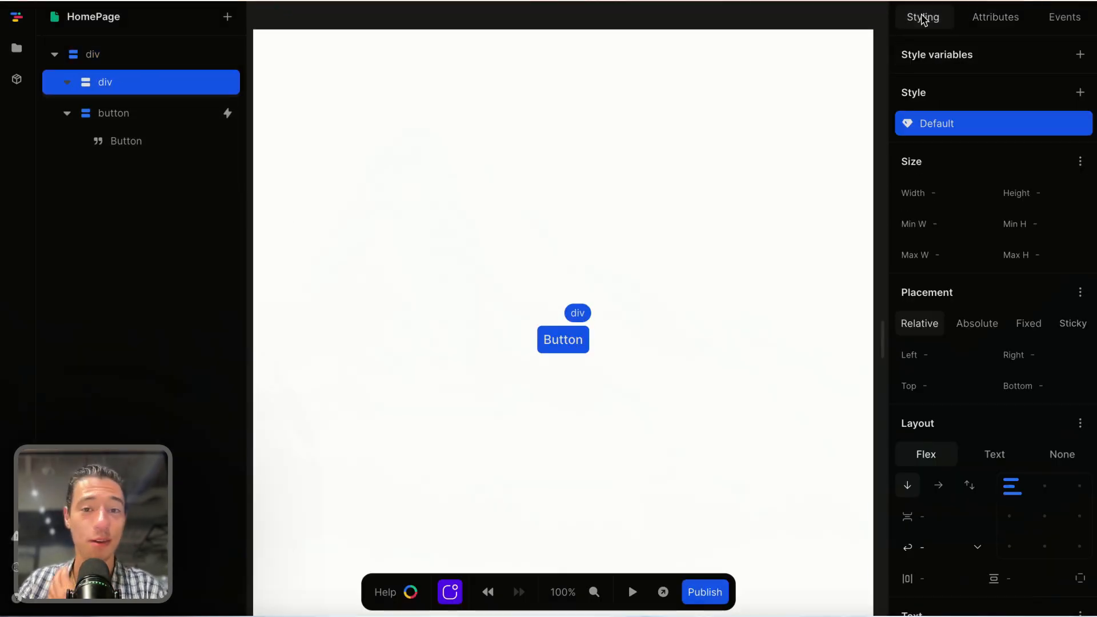
pyautogui.click(961, 197)
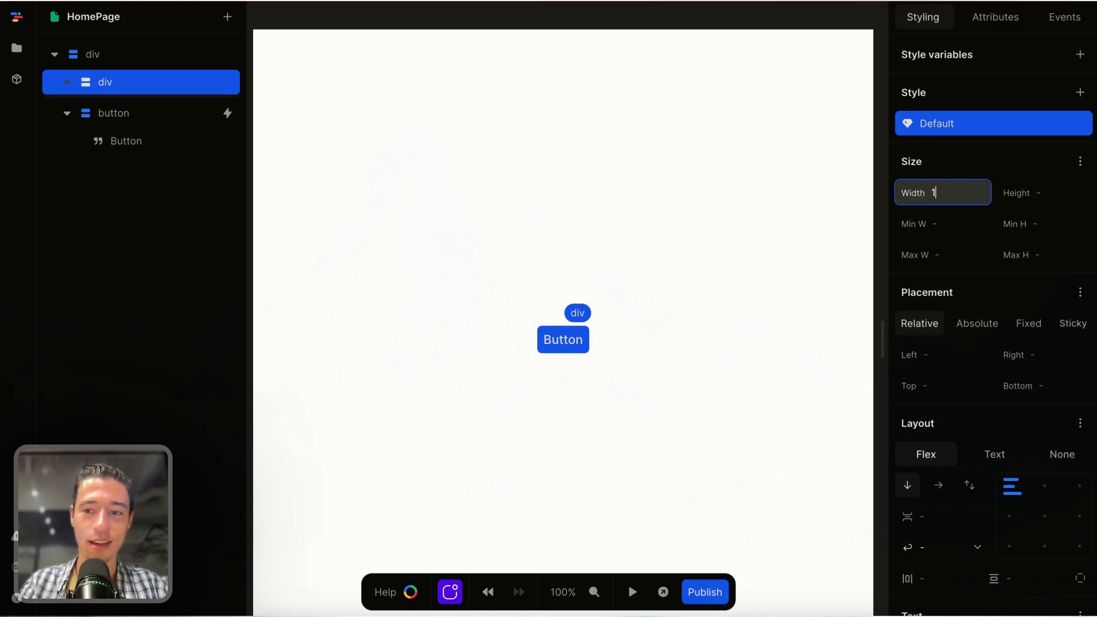
pyautogui.write('25rem')
pyautogui.press('Return')
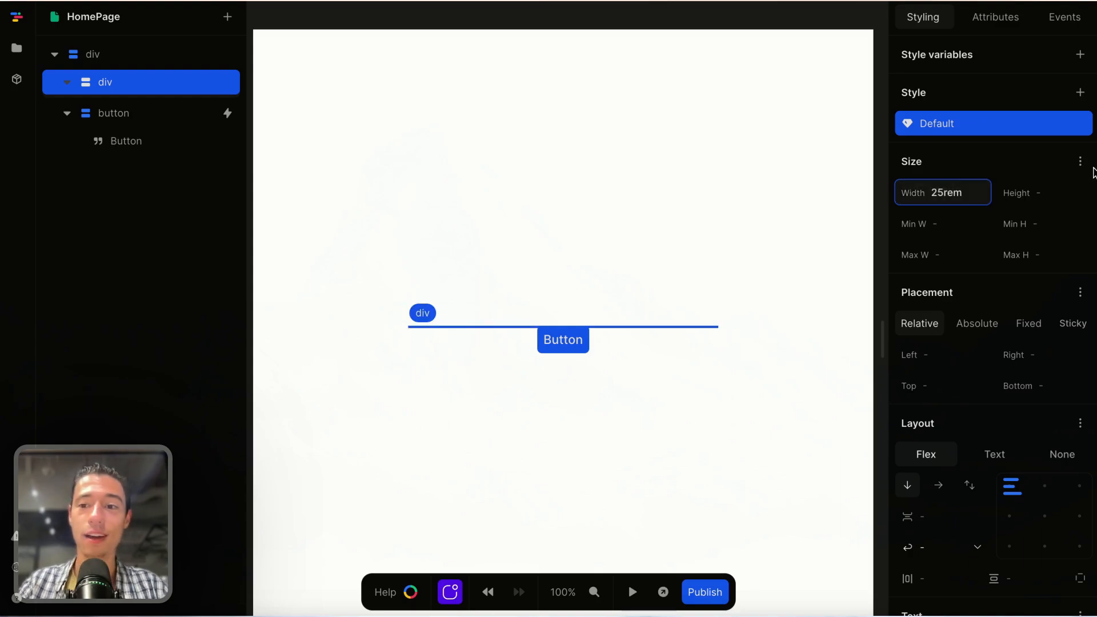
pyautogui.click(1053, 197)
pyautogui.write('25rem')
pyautogui.press('Return')
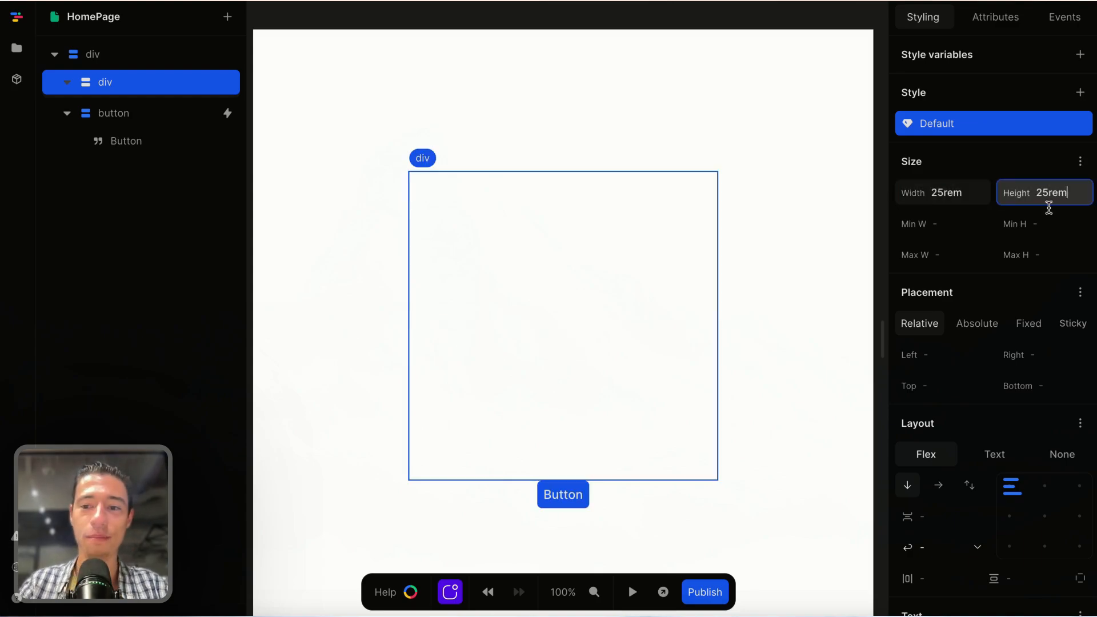
# Give the inner div a grey-50 background color and a 15px border radius
pyautogui.scroll(-7, 1034, 277)
pyautogui.click(1089, 417)
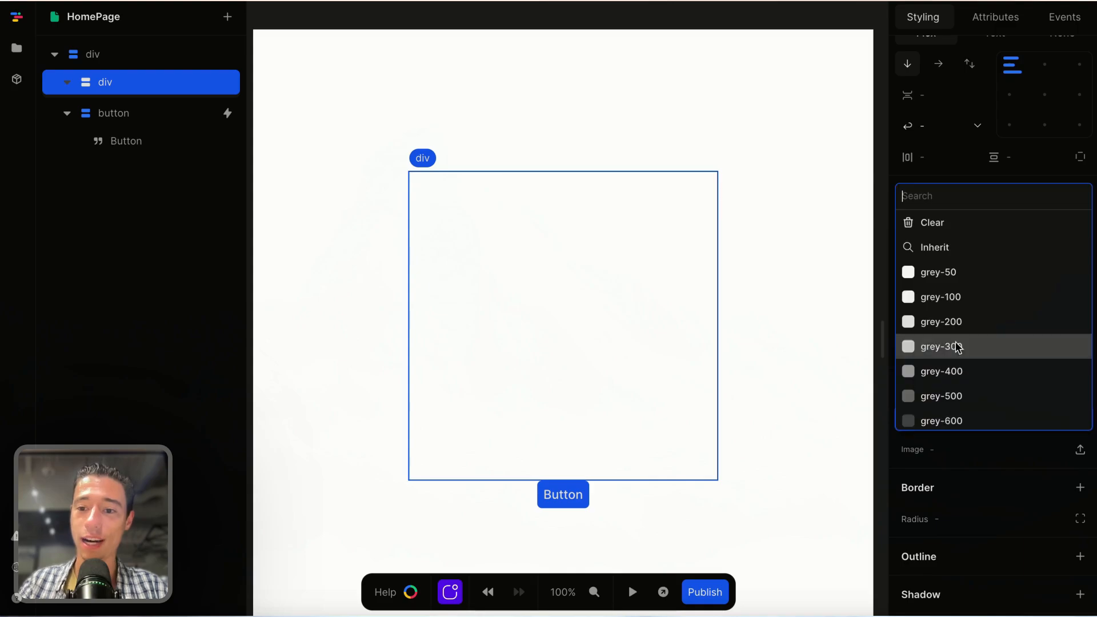
pyautogui.click(948, 277)
pyautogui.scroll(-2, 975, 417)
pyautogui.click(961, 436)
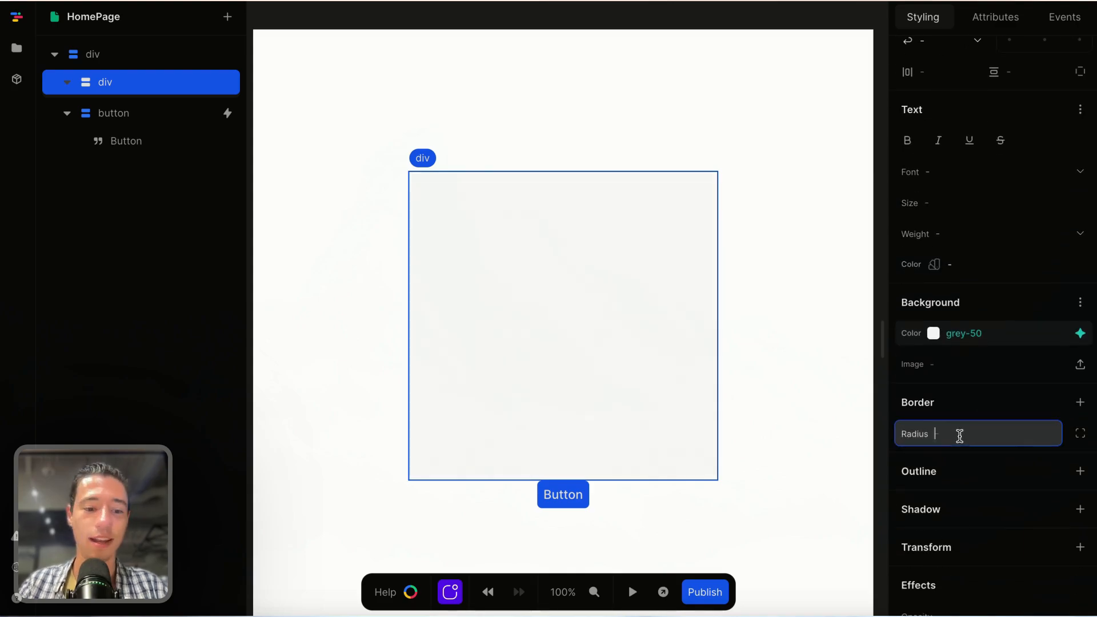
pyautogui.write('15px')
pyautogui.click(802, 330)
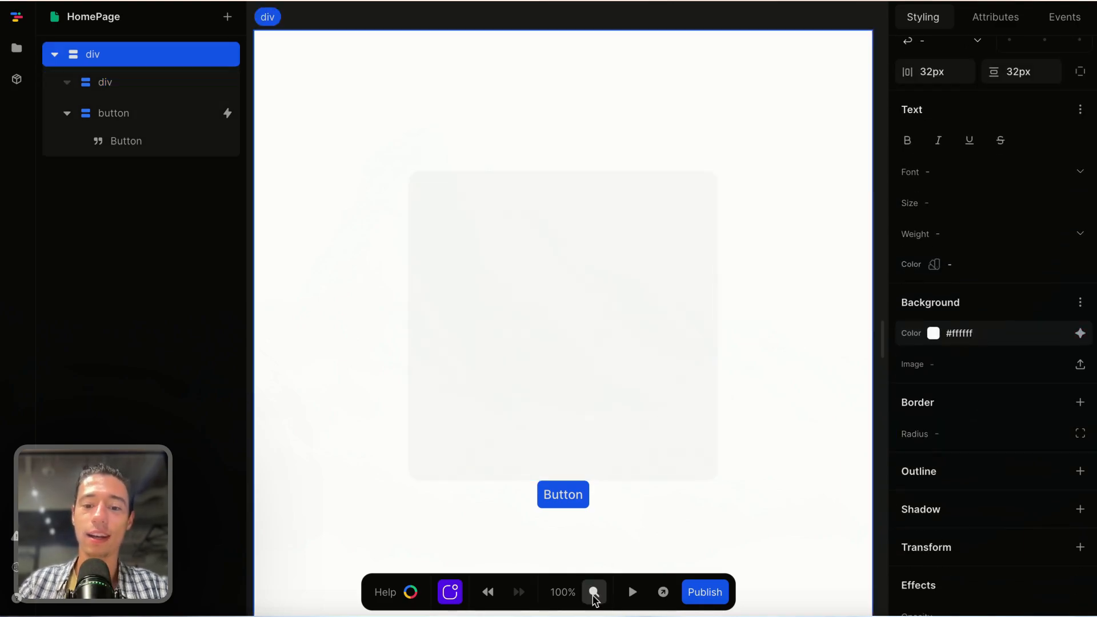
# Preview the page in dark mode and return to editing
pyautogui.click(633, 595)
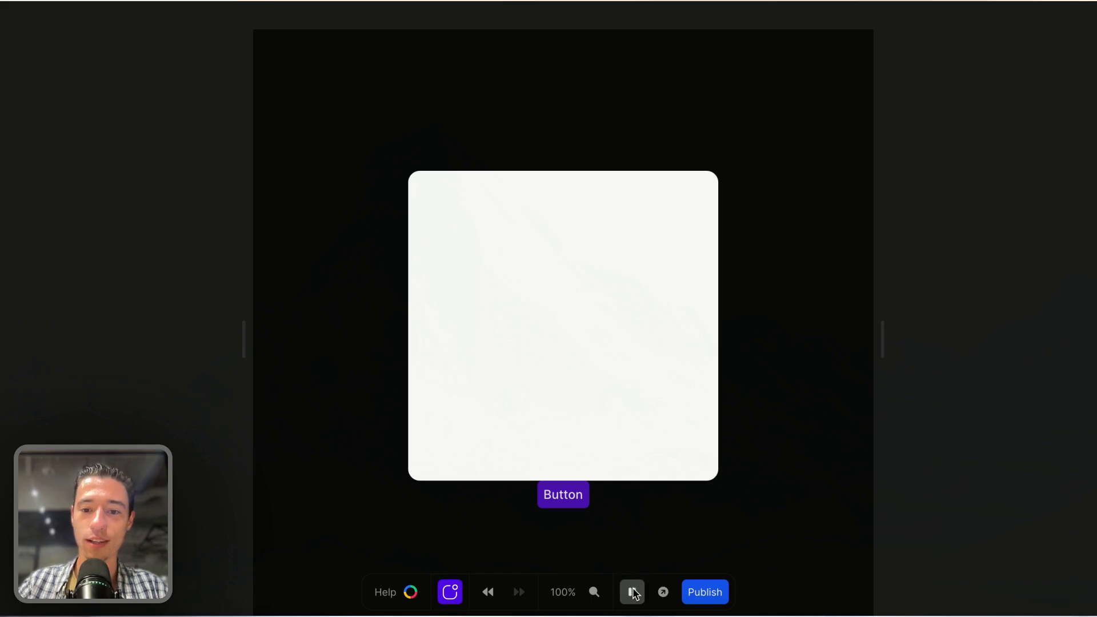
pyautogui.click(633, 593)
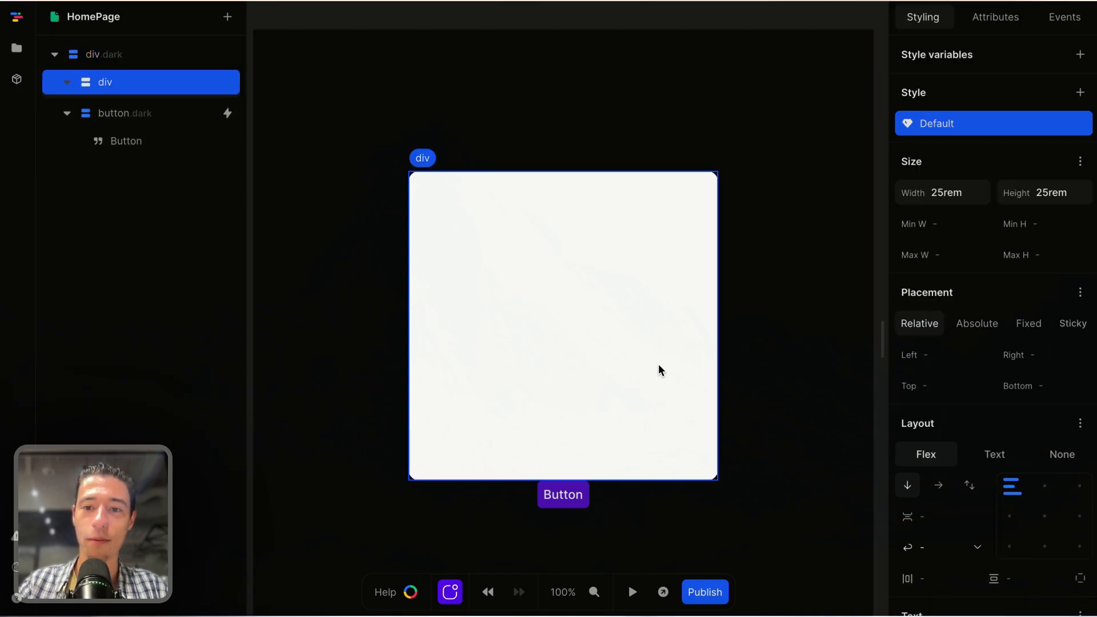
# Add a class named dark to the inner div
pyautogui.click(994, 18)
pyautogui.click(1081, 131)
pyautogui.doubleClick(972, 156)
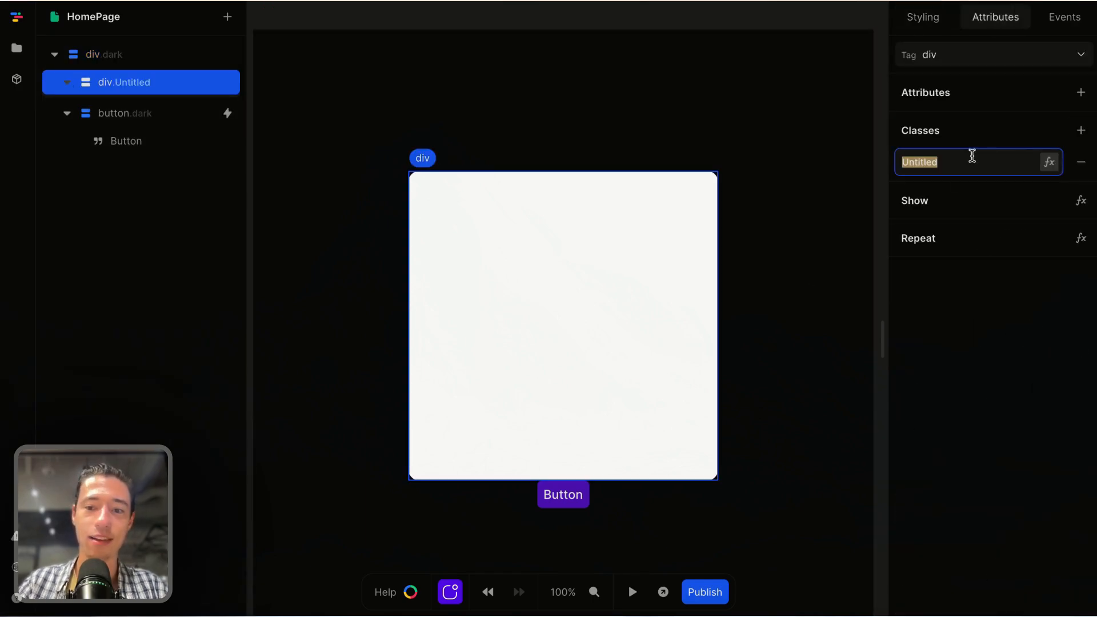
pyautogui.press('Return')
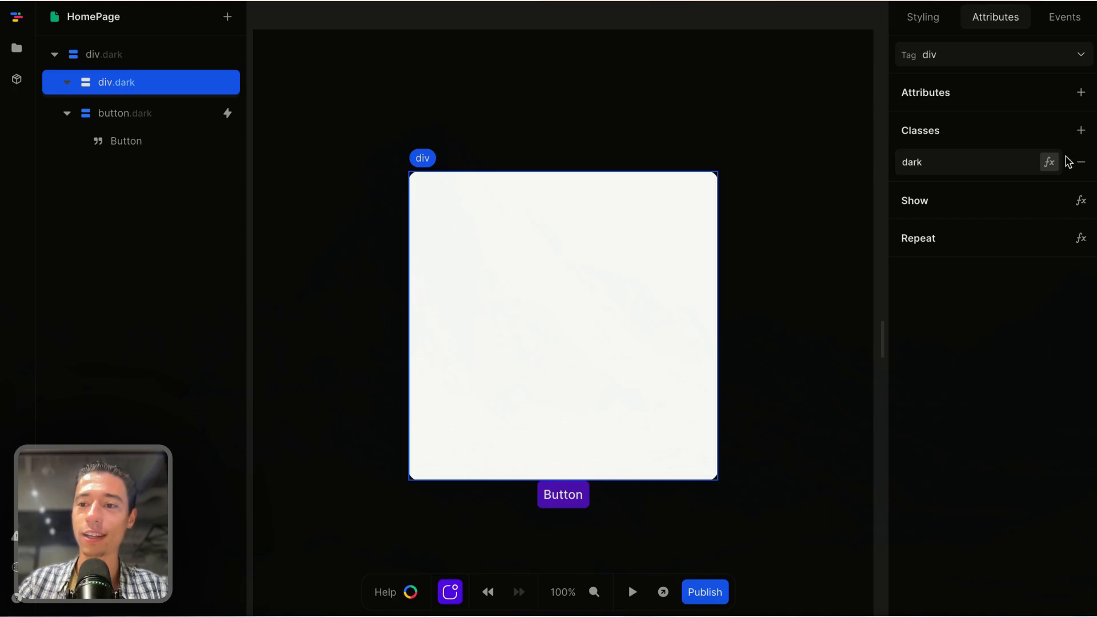
# Make the inner div's dark class conditional with a formula checking that the mode variable equals "dark"
pyautogui.click(1050, 162)
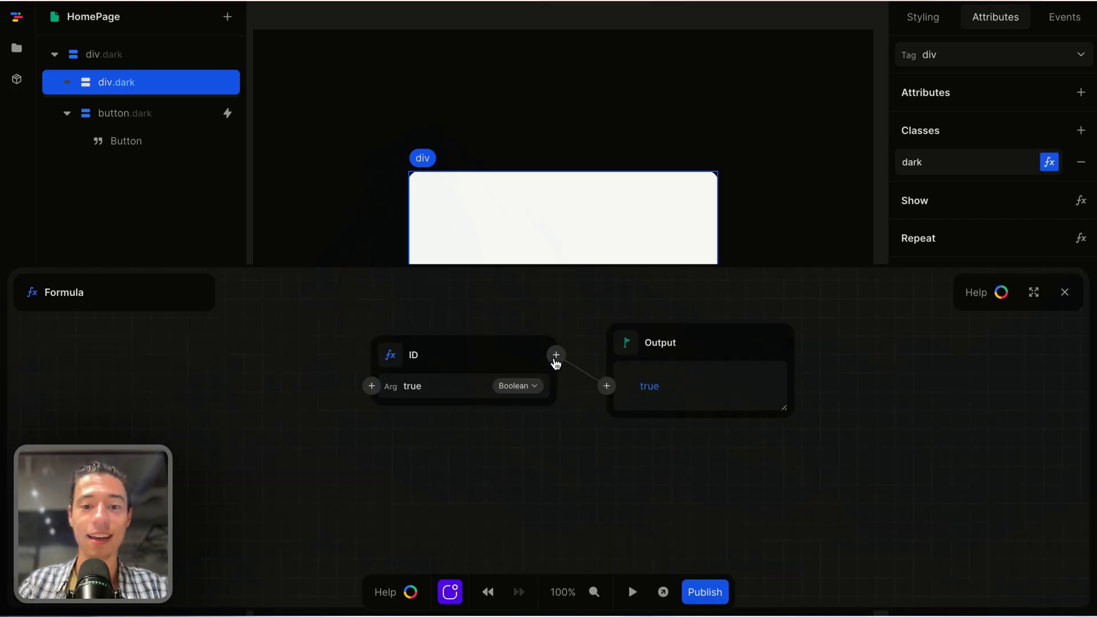
pyautogui.click(556, 356)
pyautogui.click(543, 428)
pyautogui.click(529, 341)
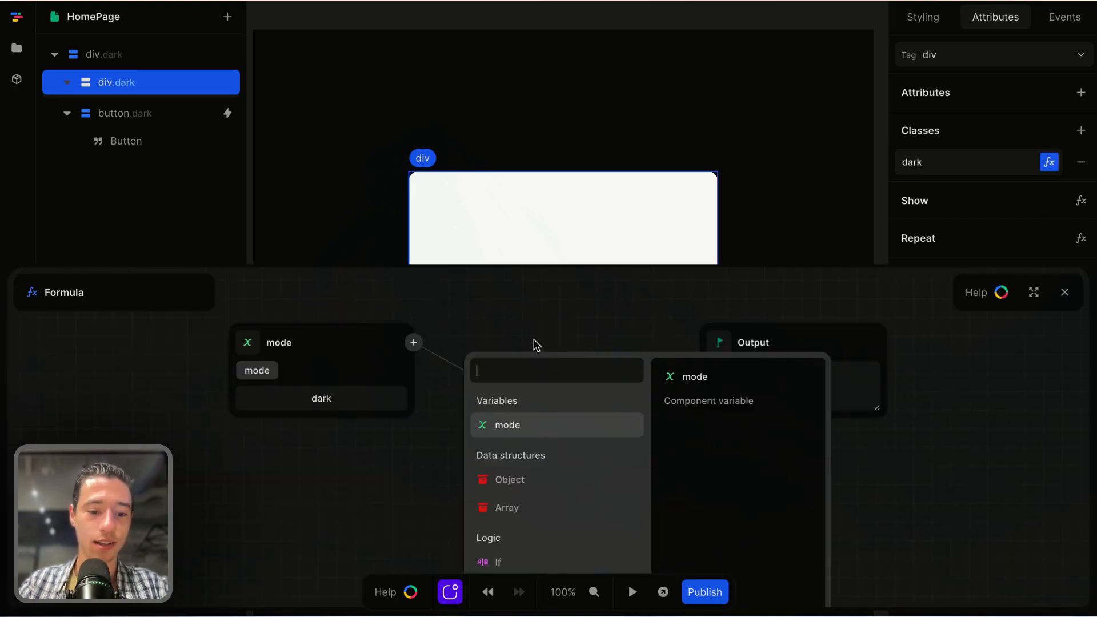
pyautogui.write('eq')
pyautogui.click(541, 403)
pyautogui.click(542, 414)
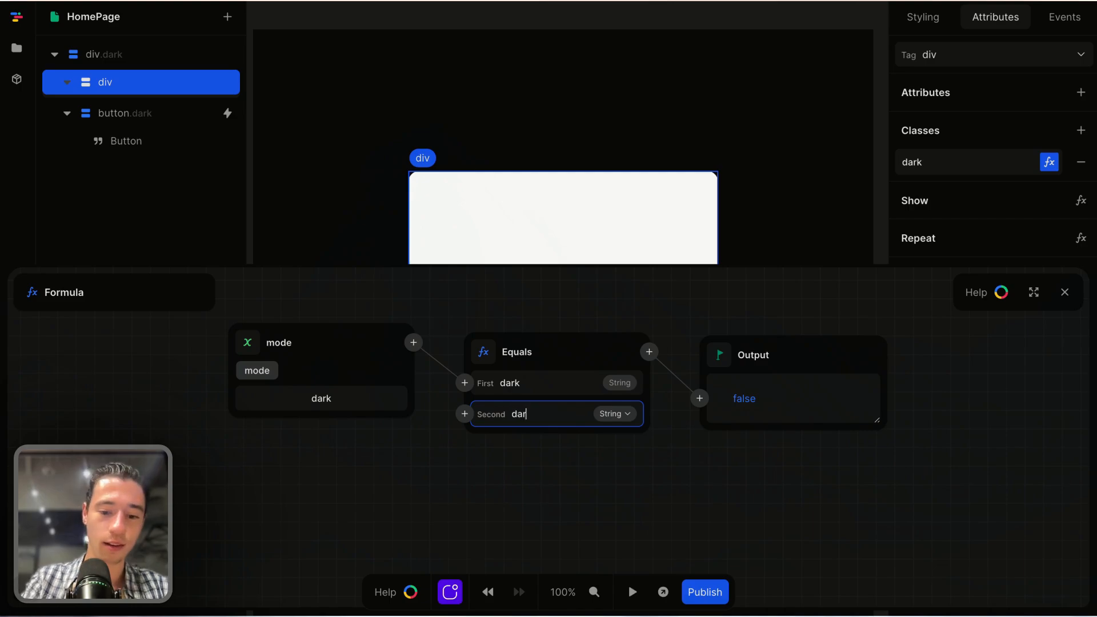
pyautogui.click(886, 333)
pyautogui.click(1064, 292)
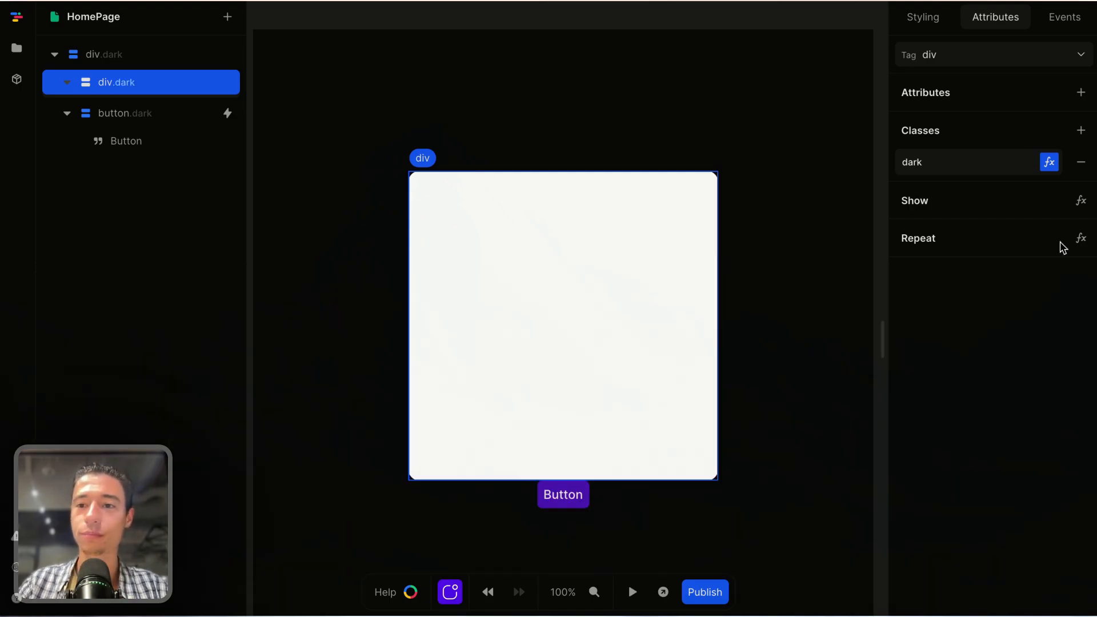
# Set the inner div's background color to grey-800 in its Default style
pyautogui.click(926, 17)
pyautogui.scroll(-9, 1010, 326)
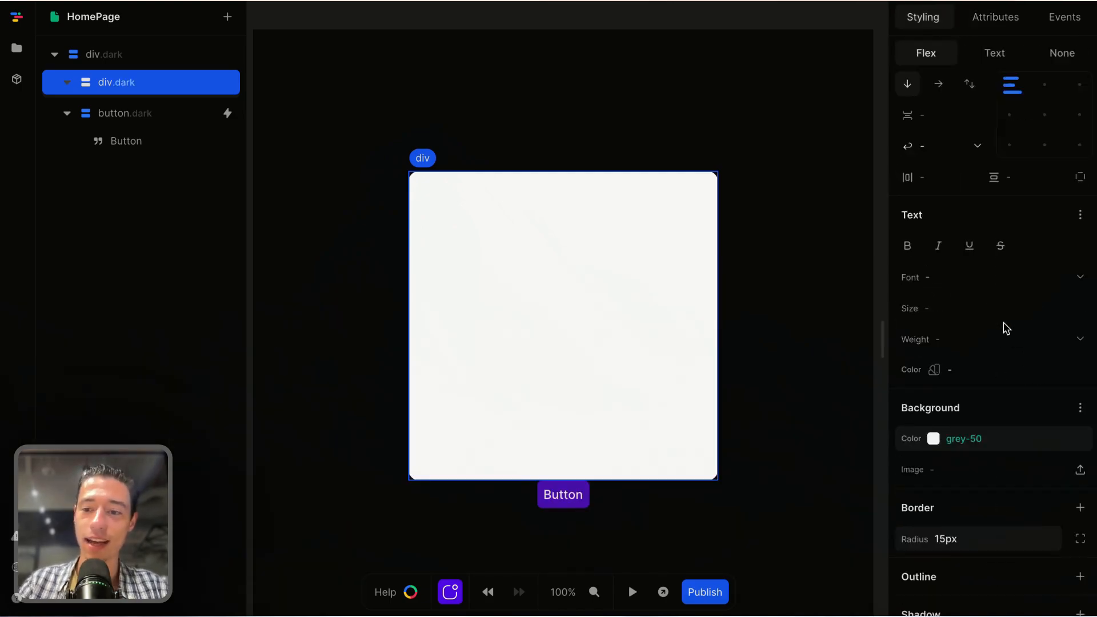
pyautogui.click(1077, 321)
pyautogui.scroll(-5, 1038, 348)
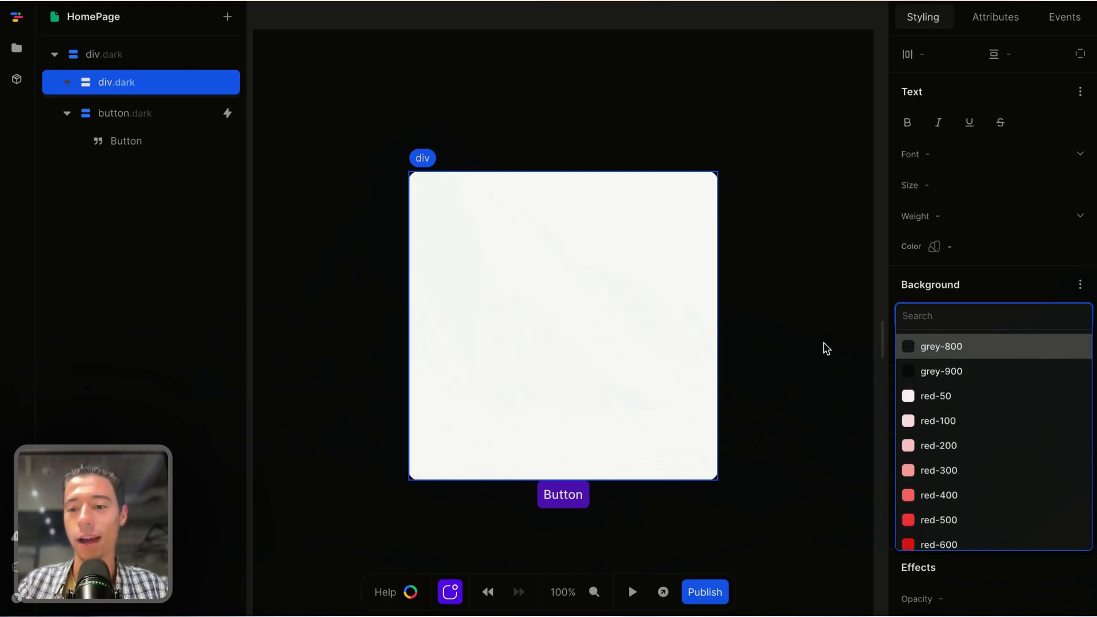
pyautogui.scroll(3, 1034, 392)
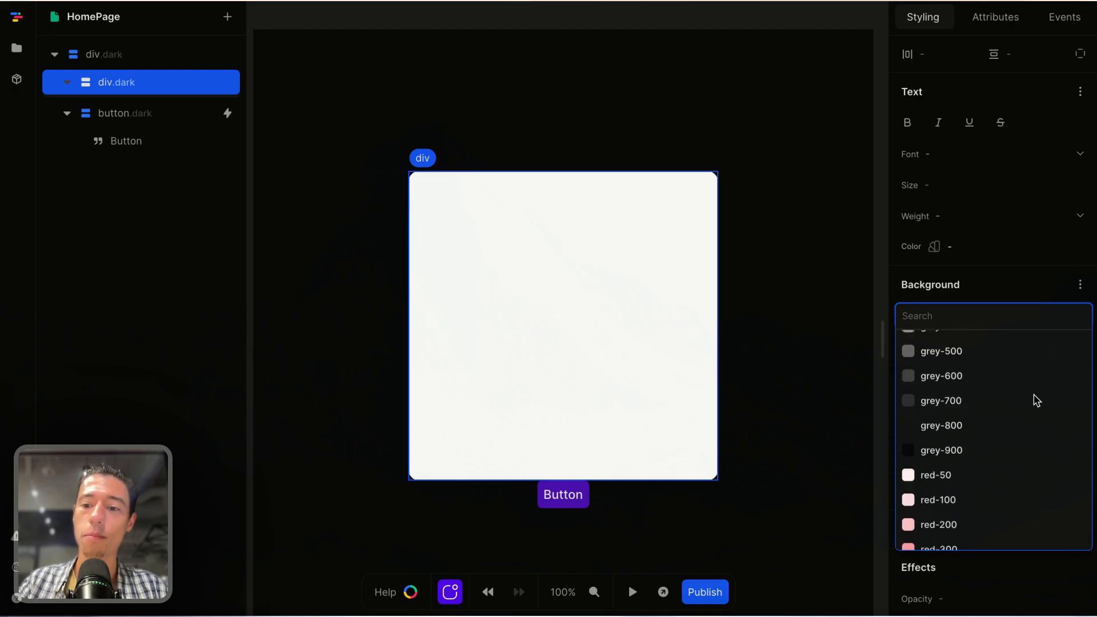
pyautogui.click(983, 428)
pyautogui.click(833, 430)
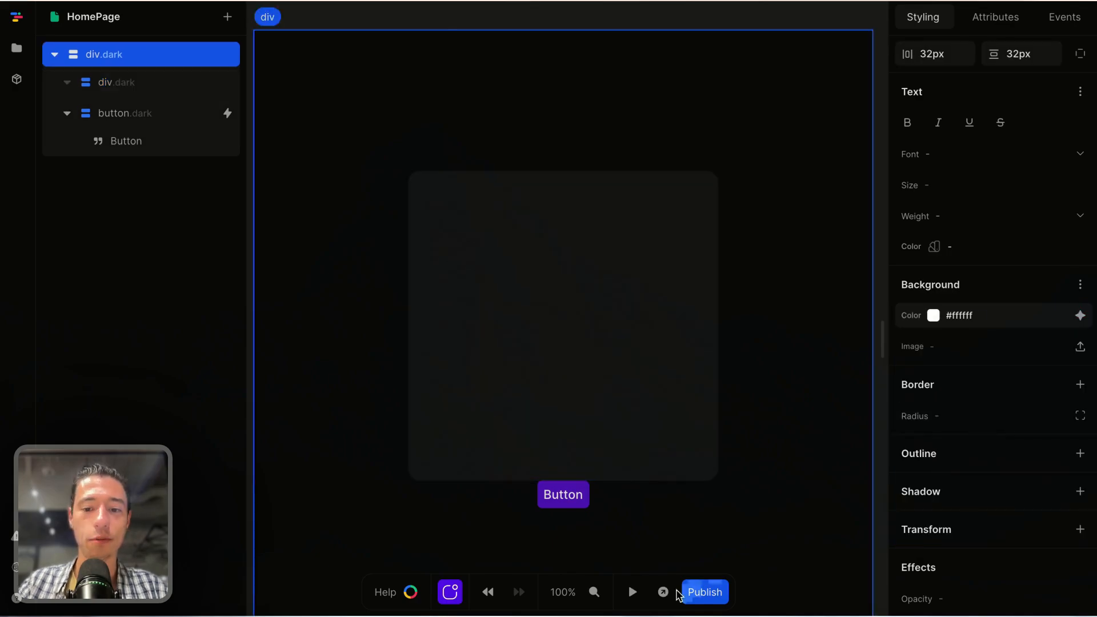
# Preview the page, toggle between dark and light mode with the button, and stop the preview in light mode
pyautogui.click(633, 593)
pyautogui.click(565, 503)
pyautogui.click(564, 502)
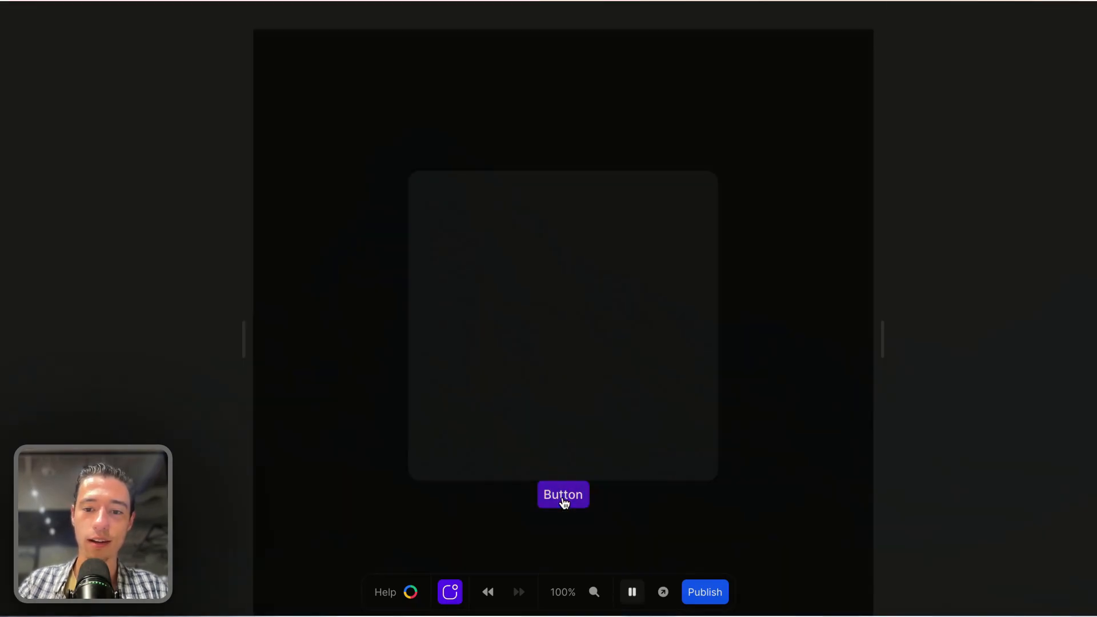
pyautogui.click(564, 503)
pyautogui.click(632, 592)
# Undo the inner div's grey-800 background and the latest formula edits, and redo only the formula edits
pyautogui.click(686, 378)
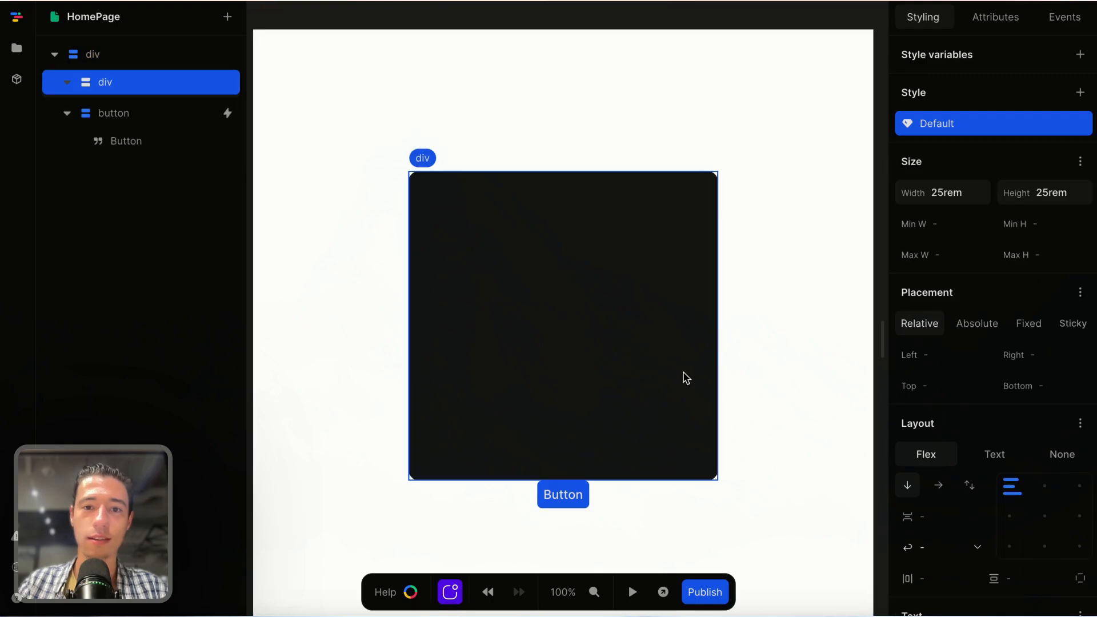
pyautogui.click(981, 125)
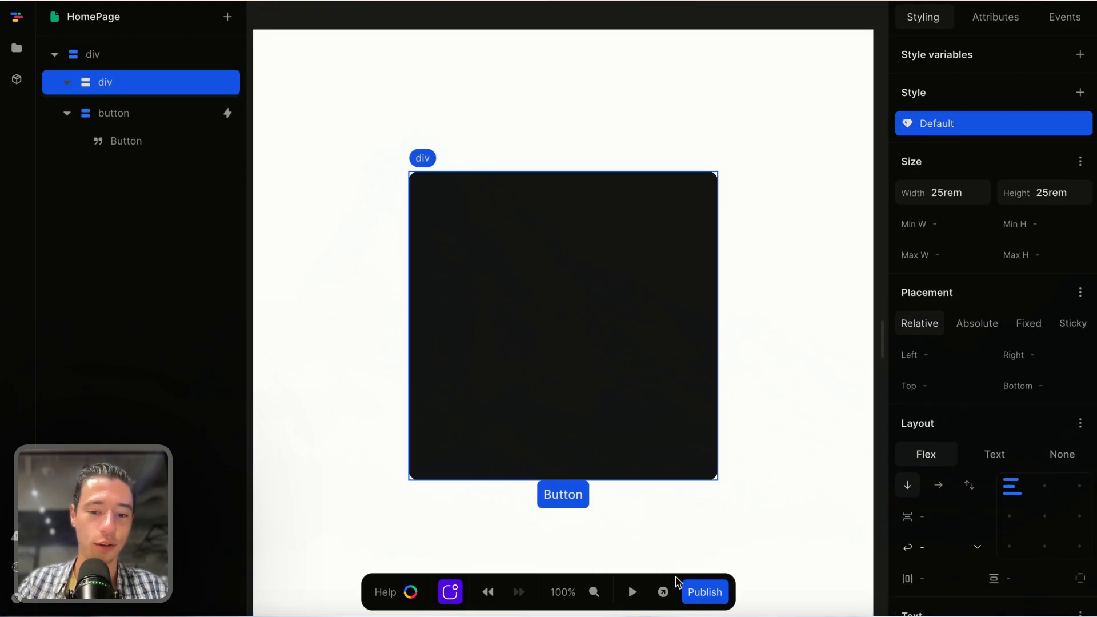
pyautogui.click(488, 593)
pyautogui.click(487, 593)
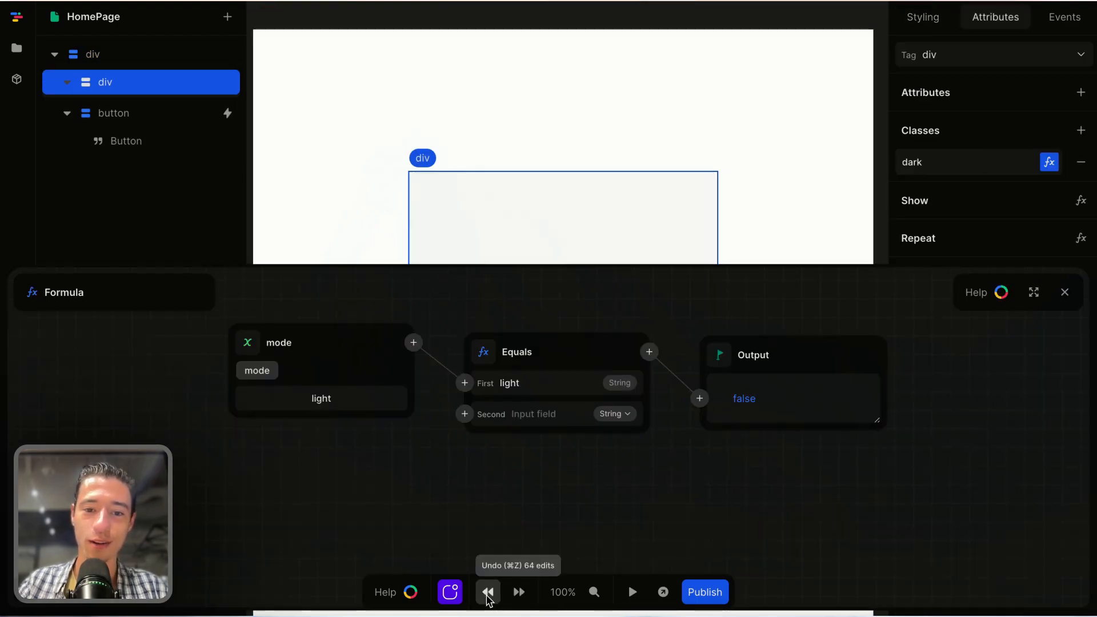
pyautogui.click(488, 593)
pyautogui.click(519, 593)
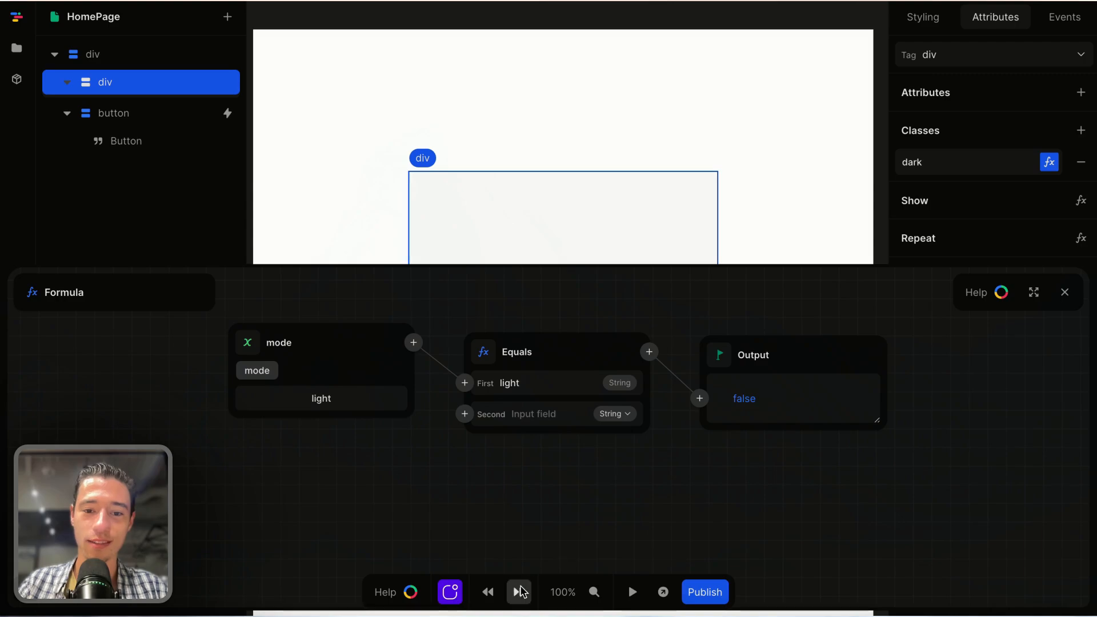
pyautogui.click(519, 592)
pyautogui.click(1065, 292)
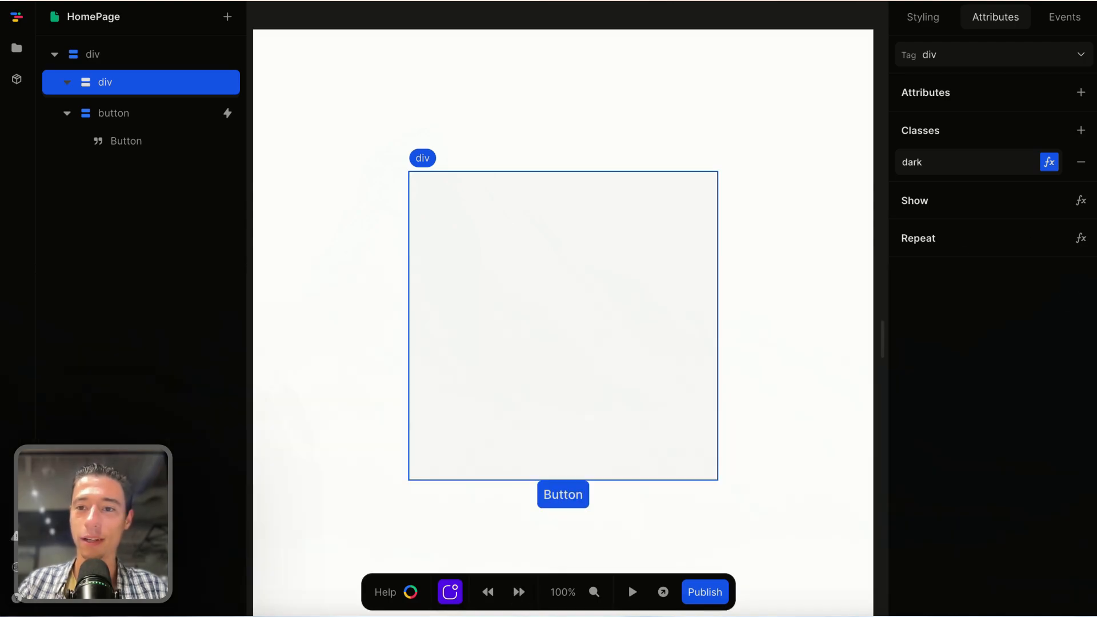
# Add a style variant for the dark class to the inner div and make it the active style
pyautogui.click(938, 19)
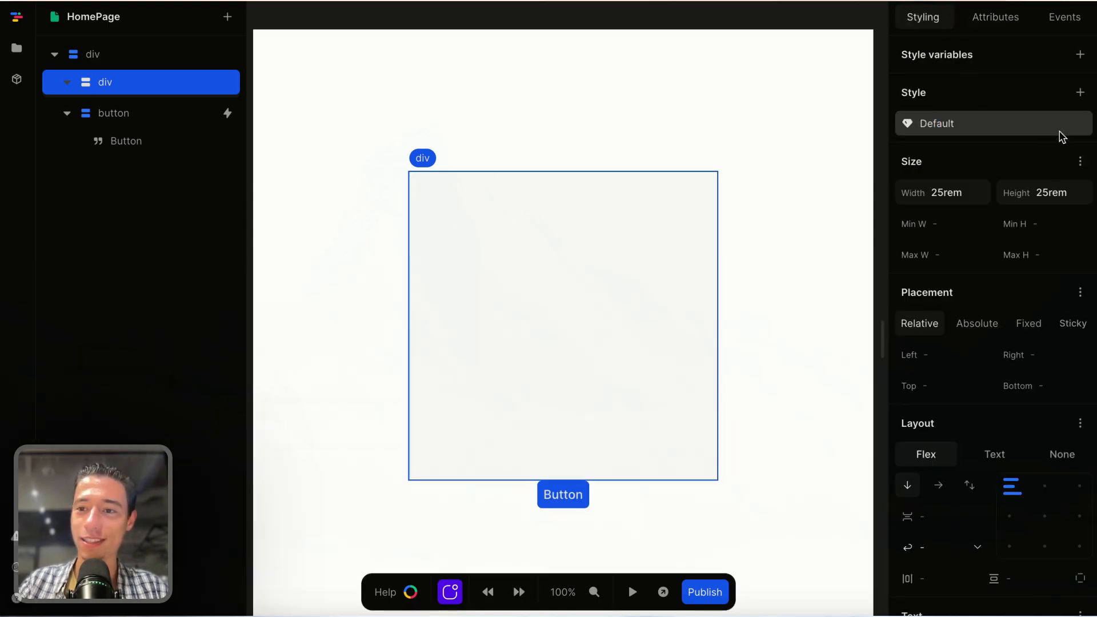
pyautogui.click(1080, 93)
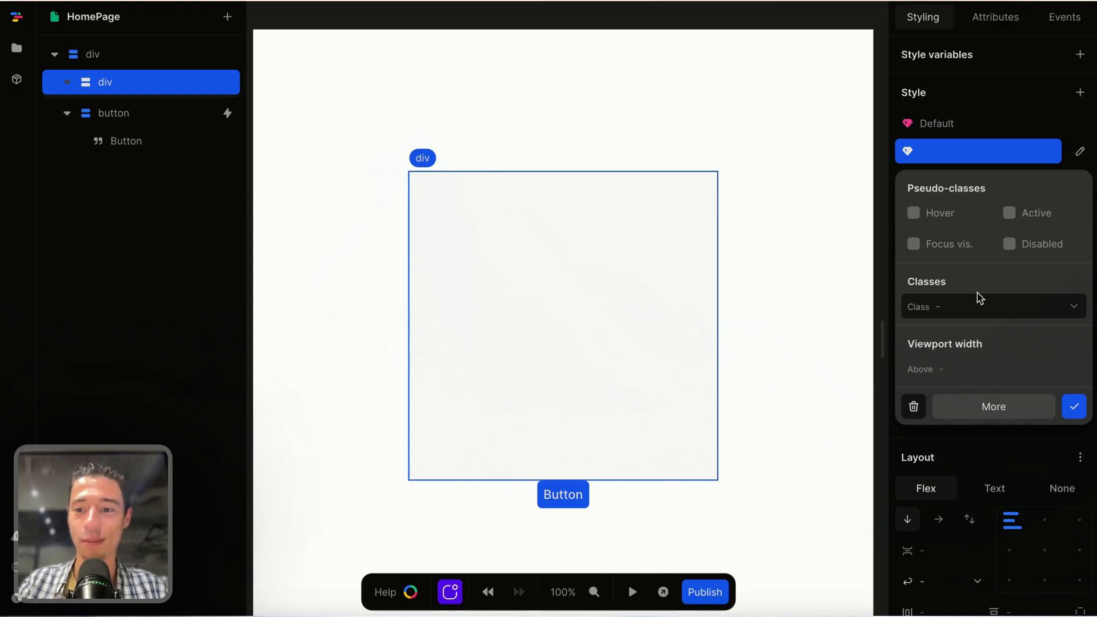
pyautogui.click(965, 306)
pyautogui.click(955, 338)
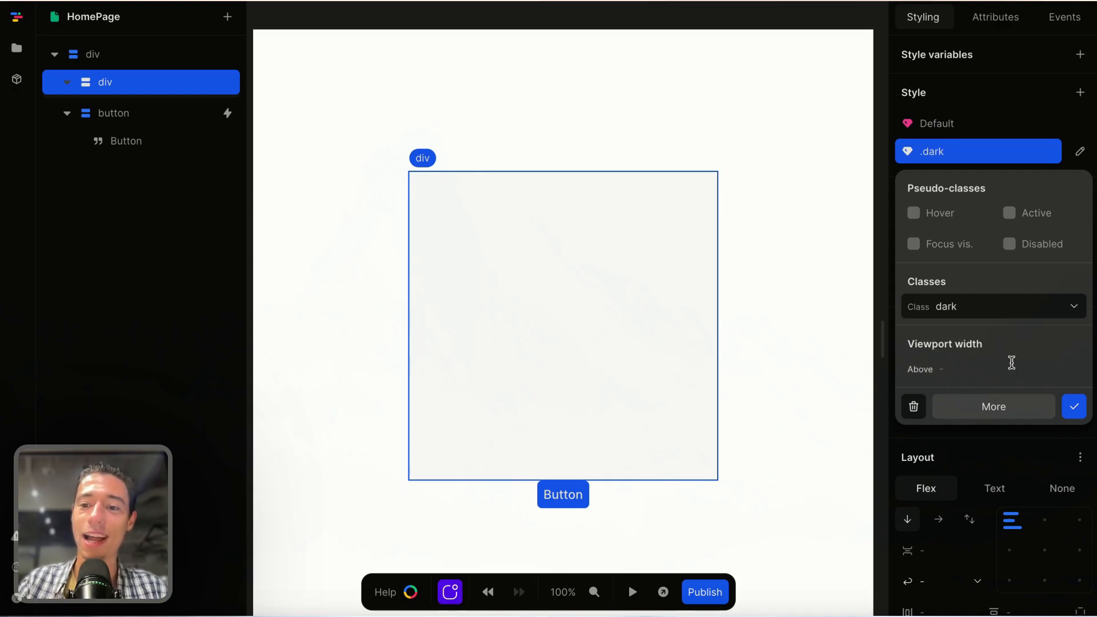
pyautogui.click(1075, 406)
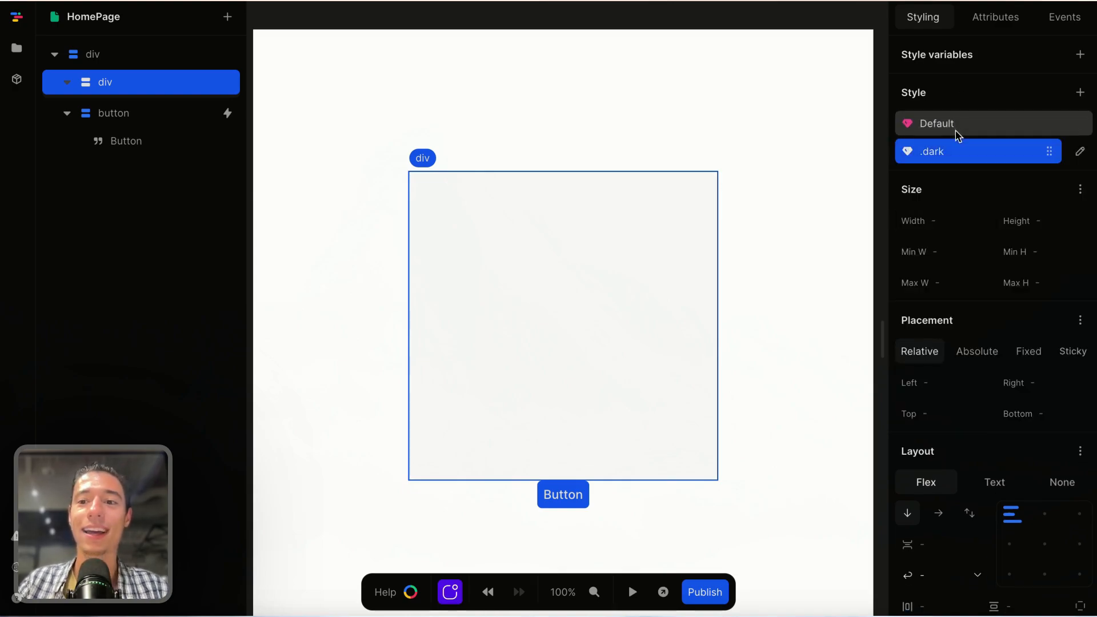
pyautogui.click(954, 128)
pyautogui.click(948, 155)
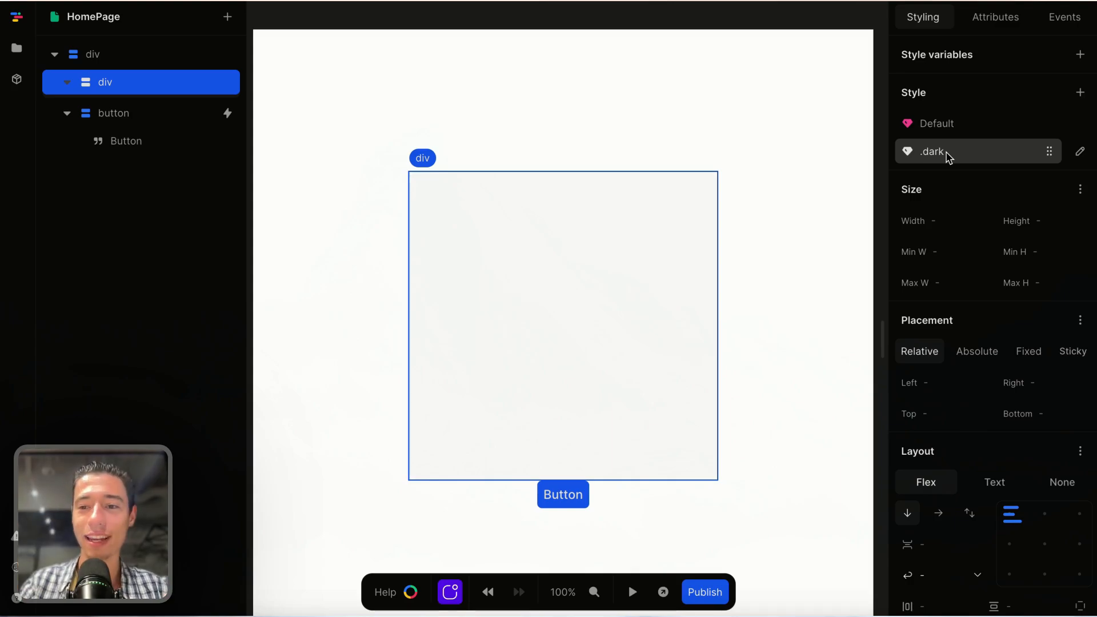
# Set the inner div's background color to grey-800 in its .dark style
pyautogui.scroll(-10, 955, 298)
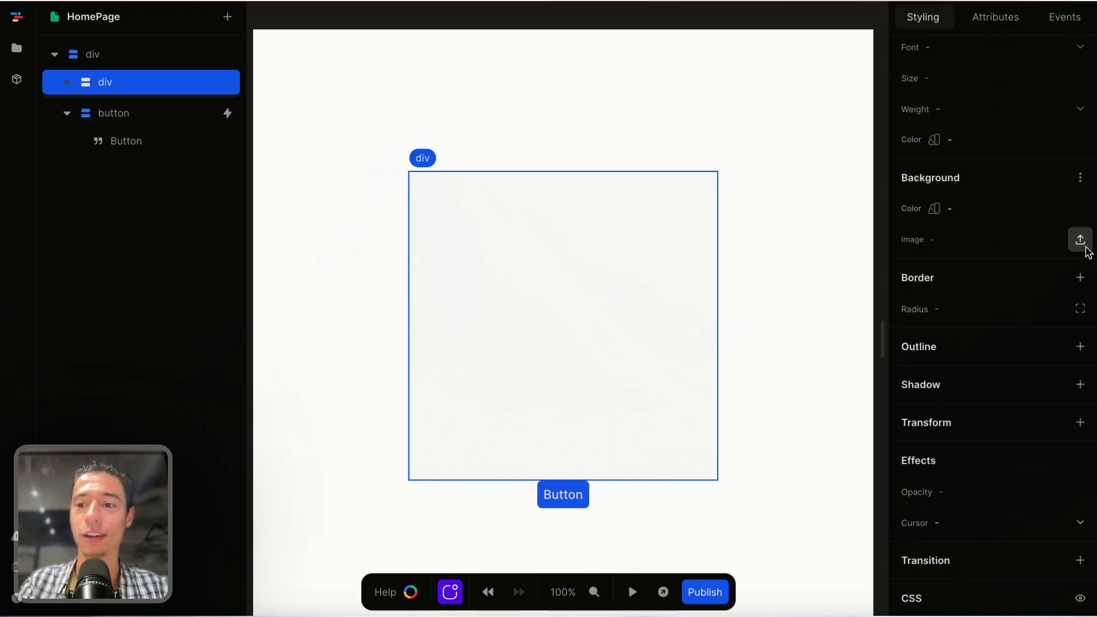
pyautogui.click(1080, 208)
pyautogui.scroll(-2, 1006, 365)
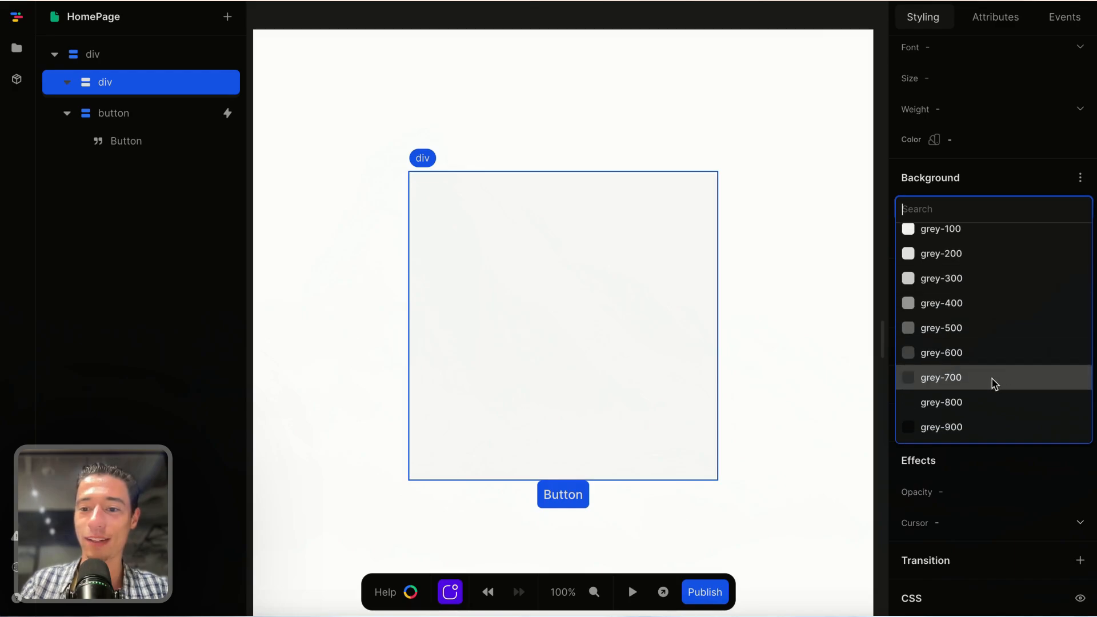
pyautogui.click(960, 407)
# Preview the page, toggle to dark mode and back with the button, and stop the preview
pyautogui.click(633, 591)
pyautogui.click(578, 494)
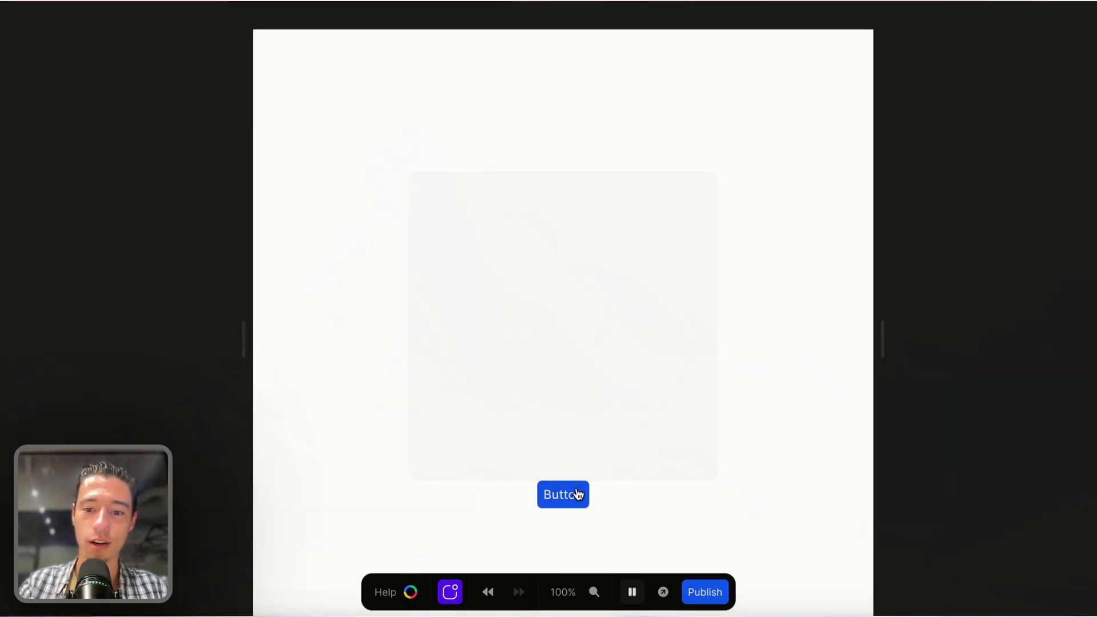
pyautogui.click(578, 494)
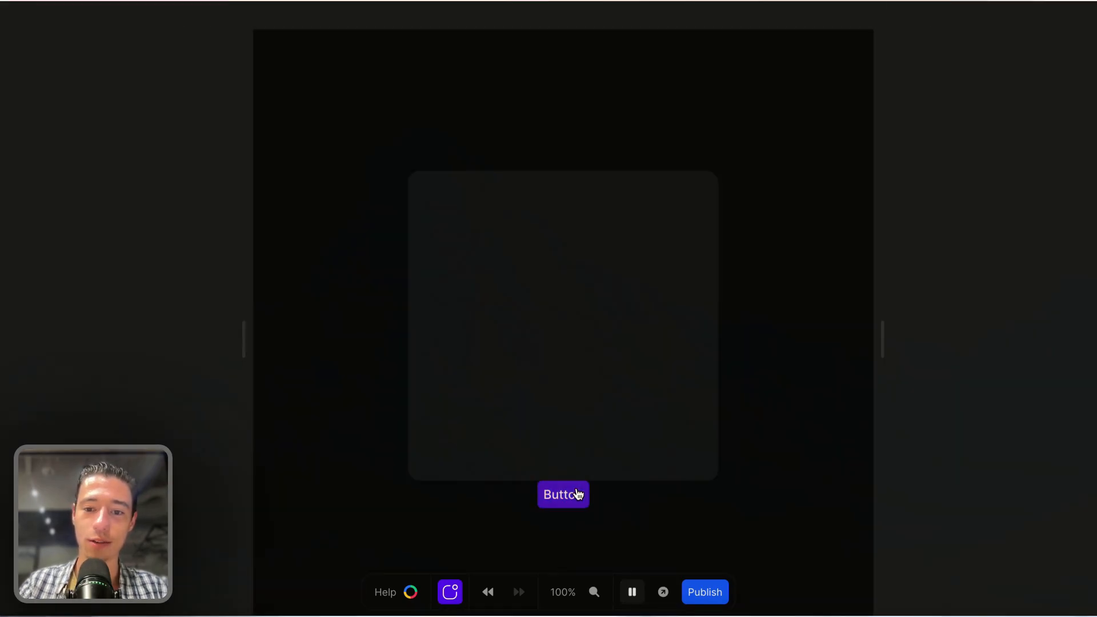
pyautogui.click(632, 592)
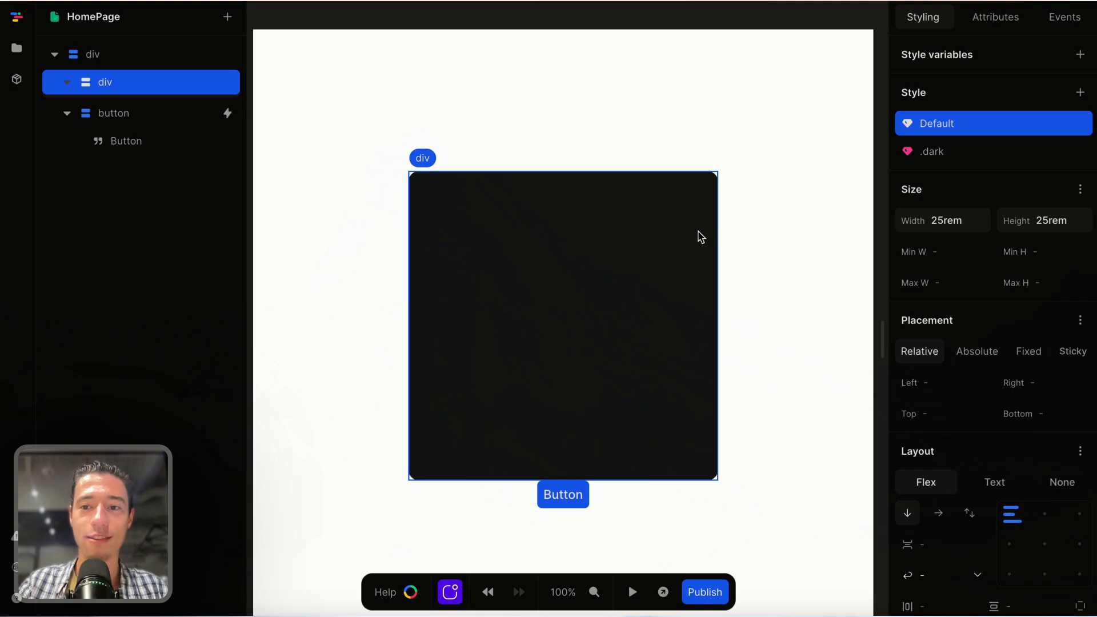
# Add a transition on the background-color property to the inner div's Default style
pyautogui.click(950, 124)
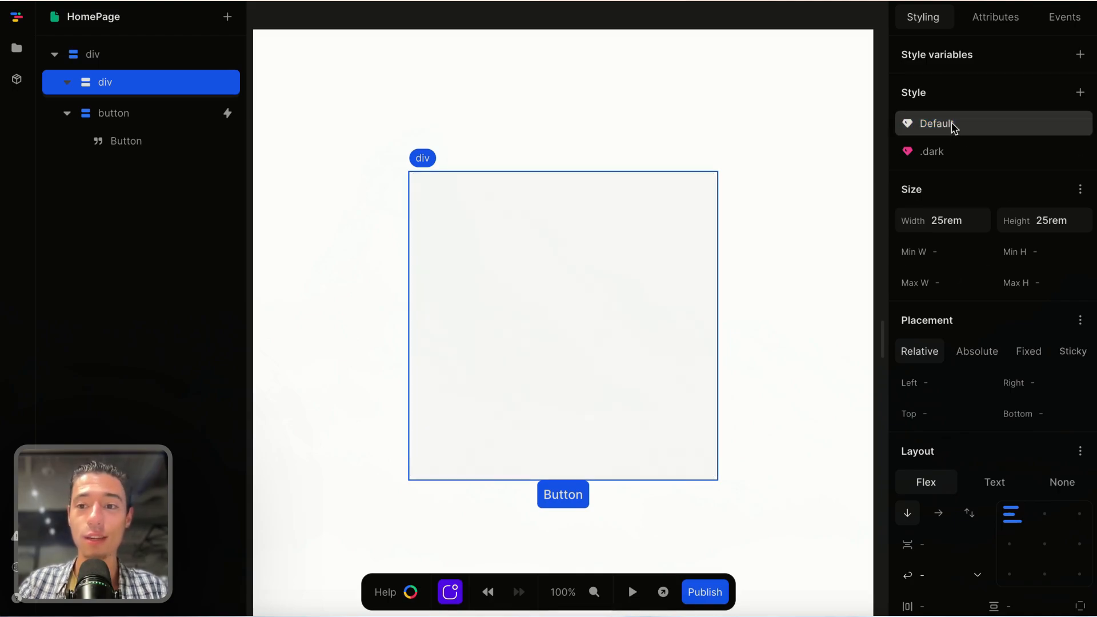
pyautogui.scroll(-10, 955, 231)
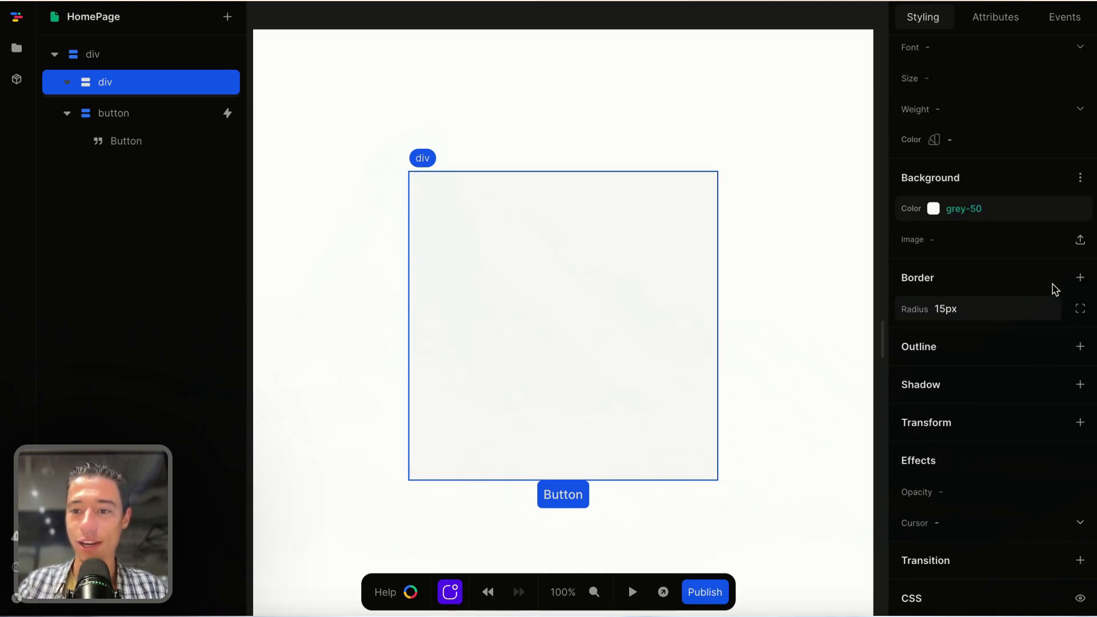
pyautogui.click(1080, 560)
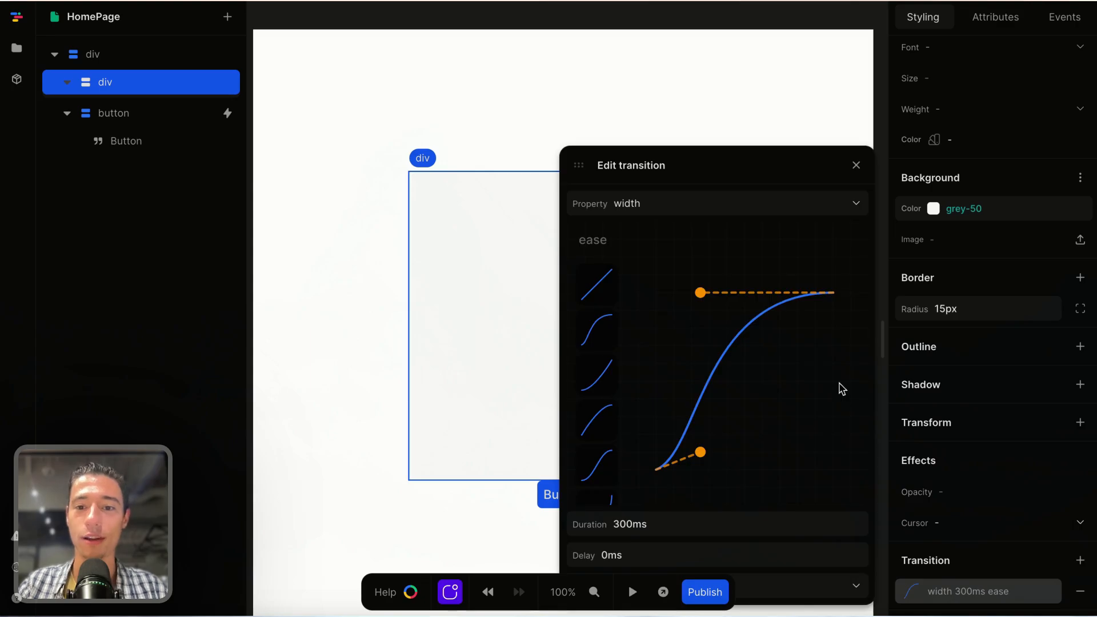
pyautogui.click(667, 206)
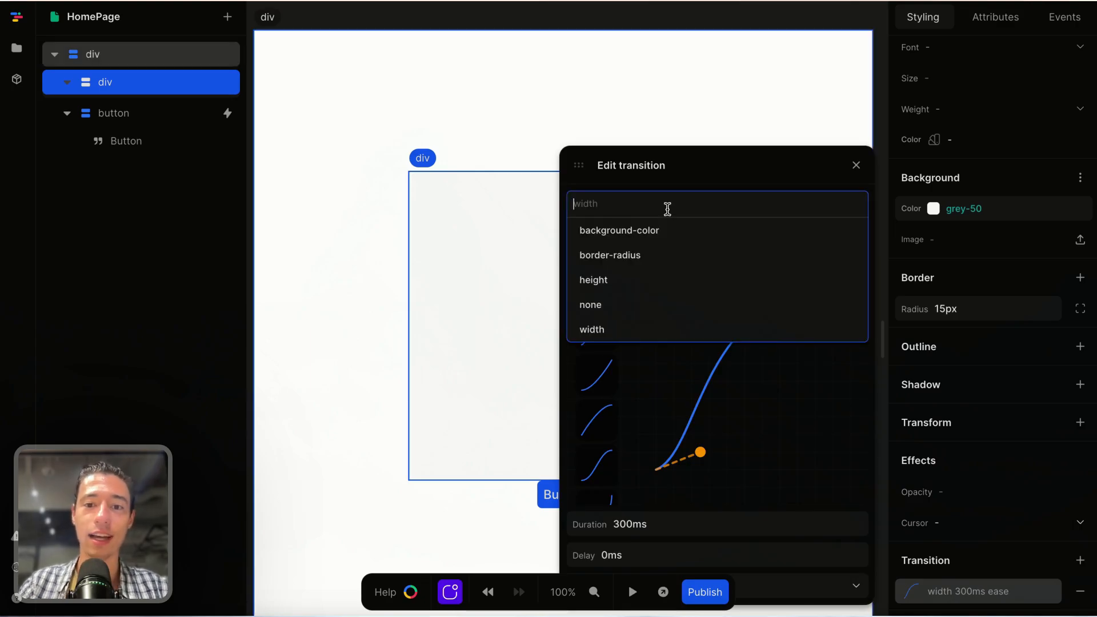
pyautogui.click(662, 232)
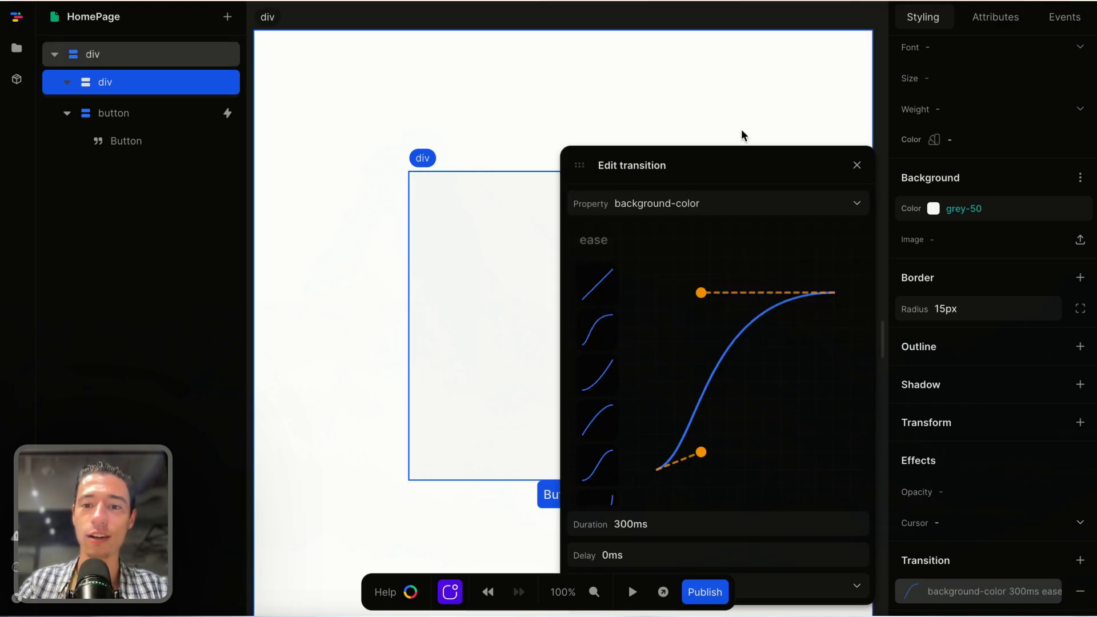
# Test the background-color transition in the preview and stop the preview in dark mode
pyautogui.click(633, 592)
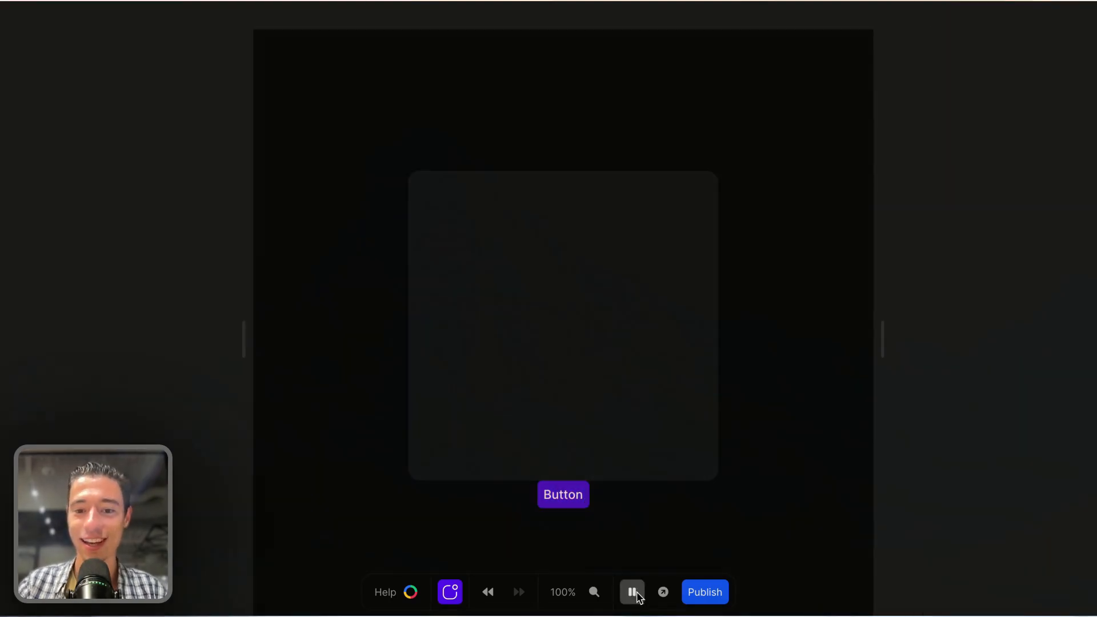
pyautogui.click(635, 593)
pyautogui.click(633, 592)
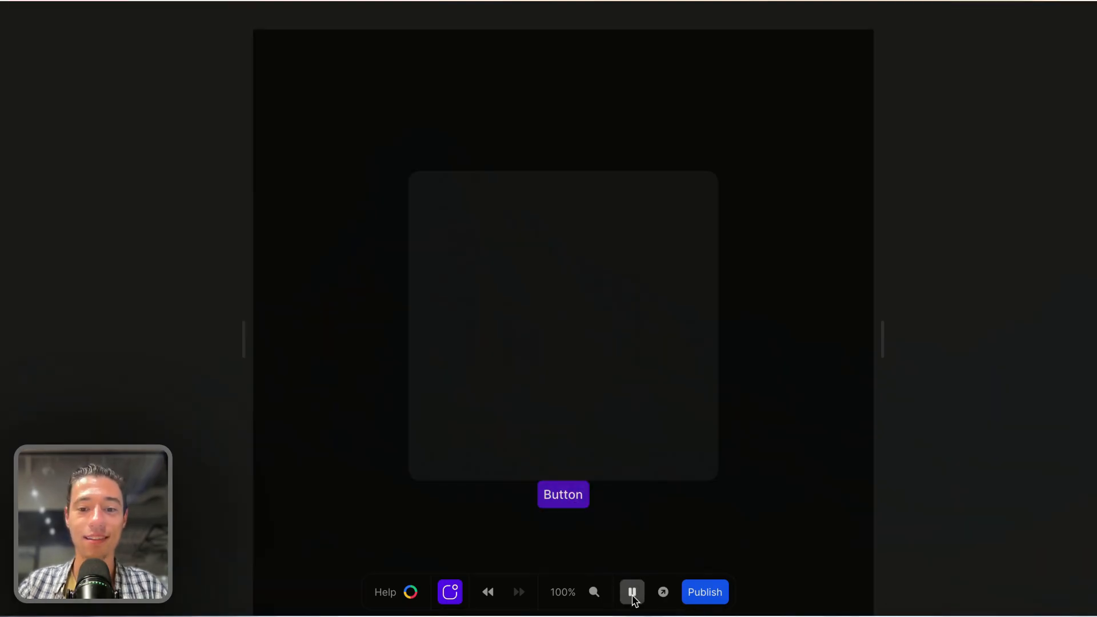
pyautogui.click(633, 592)
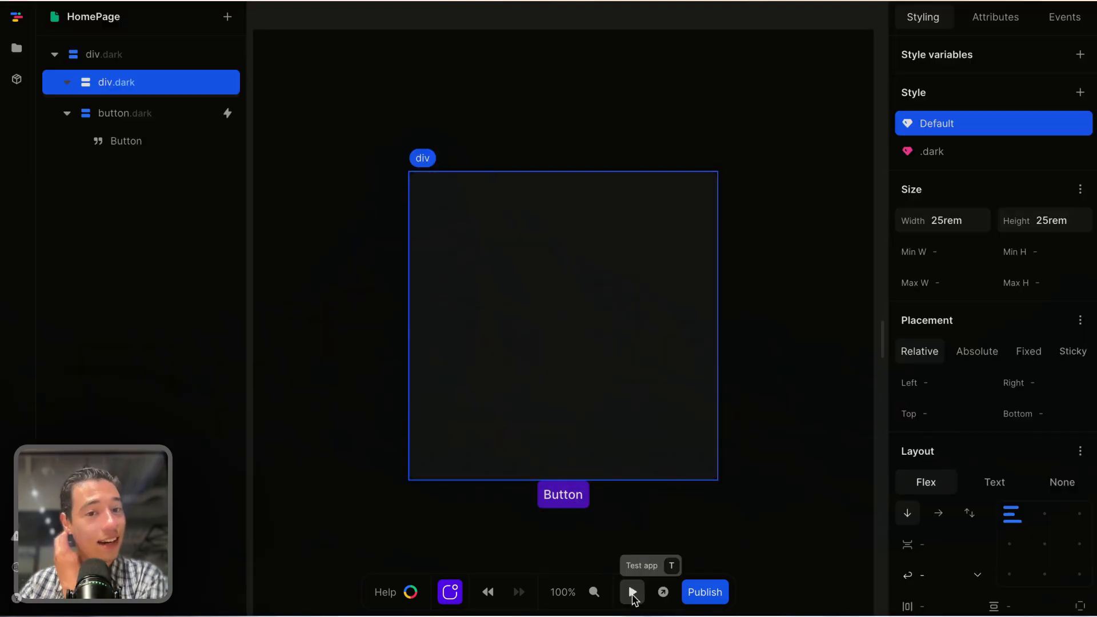
# Set the inner div's horizontal and vertical padding to 0.5rem in its Default style
pyautogui.scroll(-4, 980, 468)
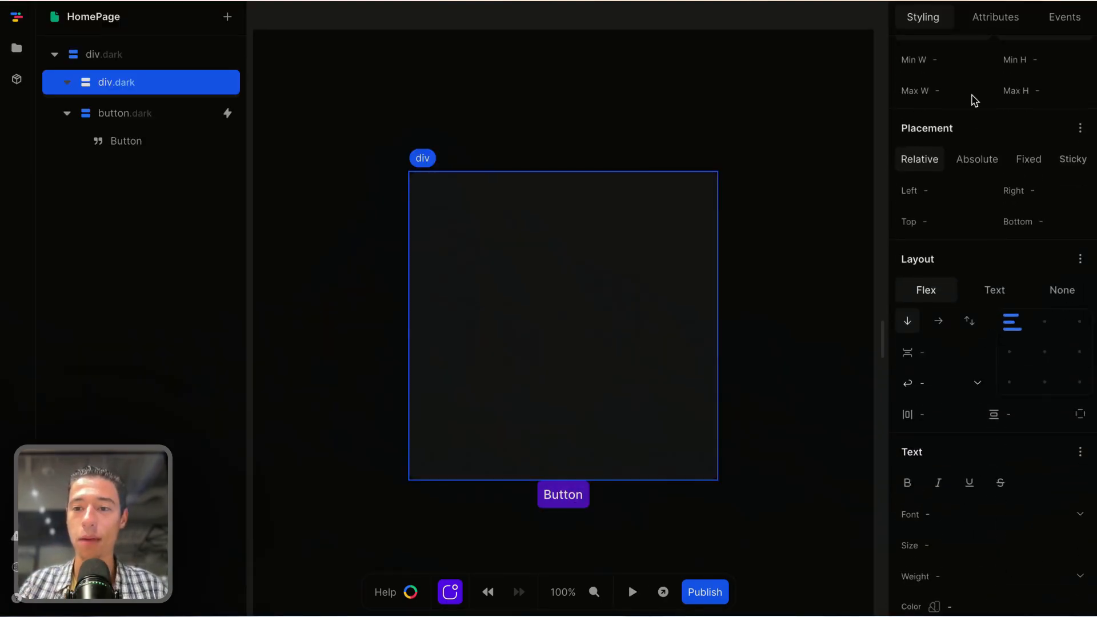
pyautogui.scroll(4, 975, 92)
pyautogui.scroll(-4, 956, 128)
pyautogui.scroll(-5, 1001, 454)
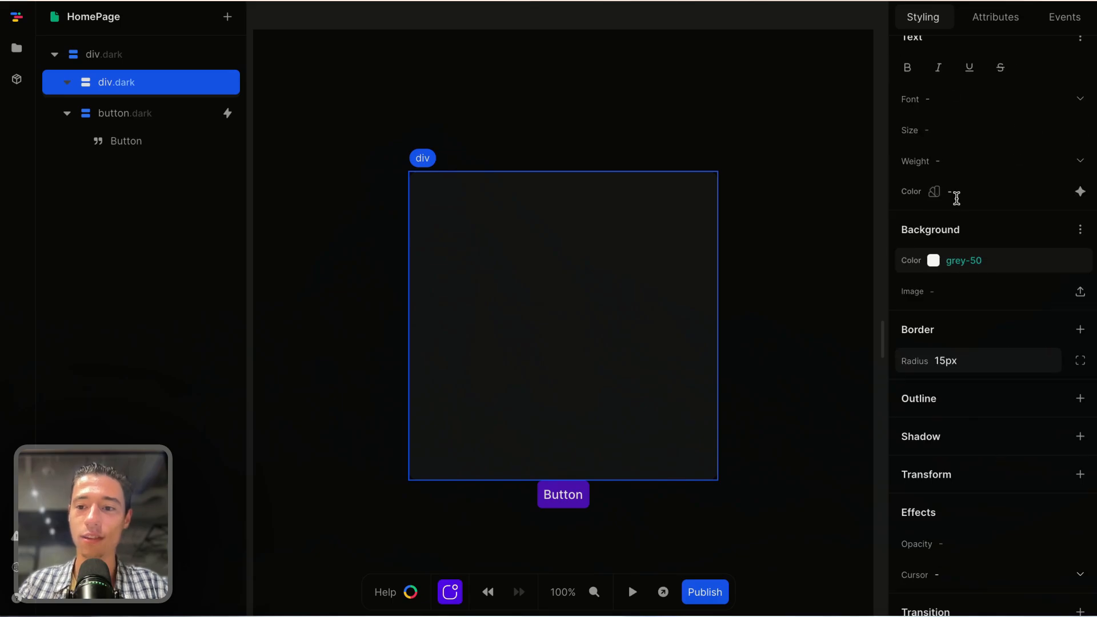
pyautogui.scroll(3, 955, 198)
pyautogui.click(961, 211)
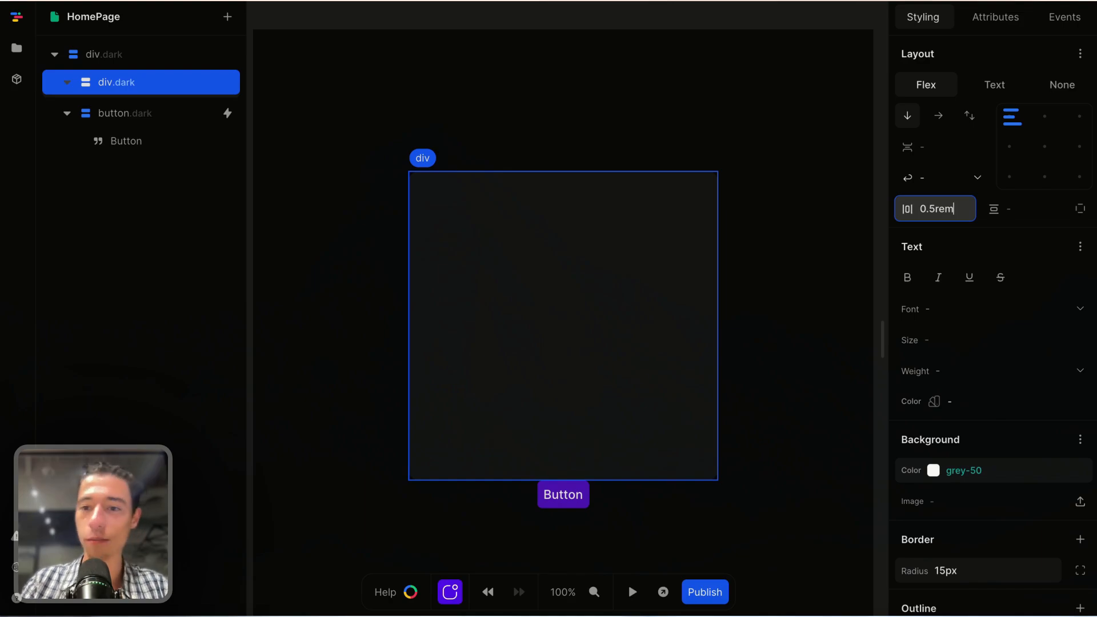
pyautogui.write('0.5rem')
pyautogui.click(1009, 205)
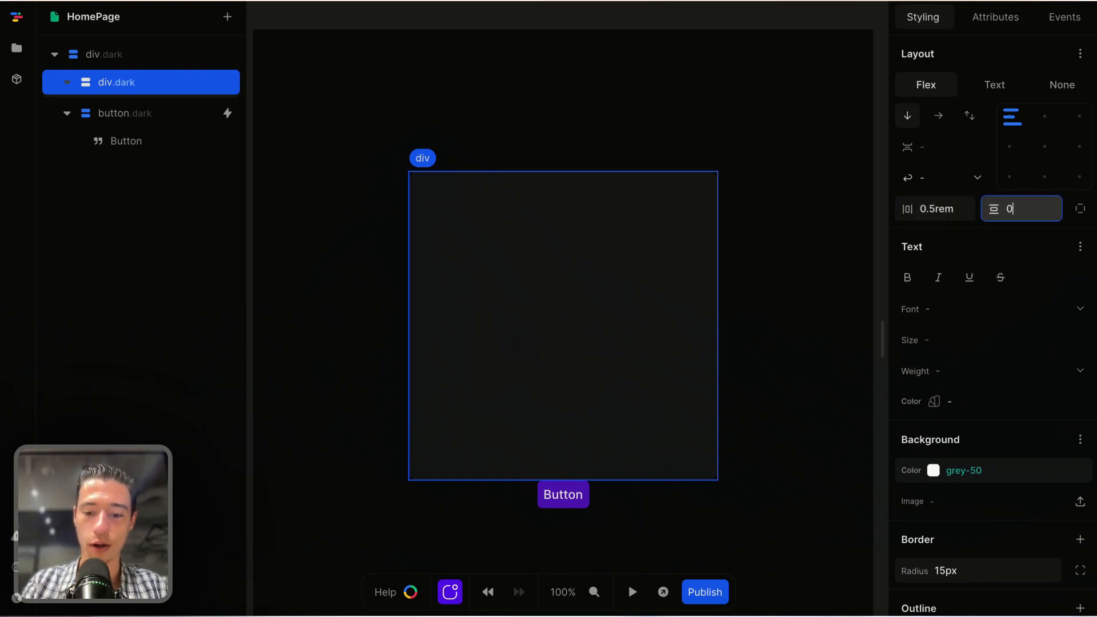
pyautogui.write('0.5rem')
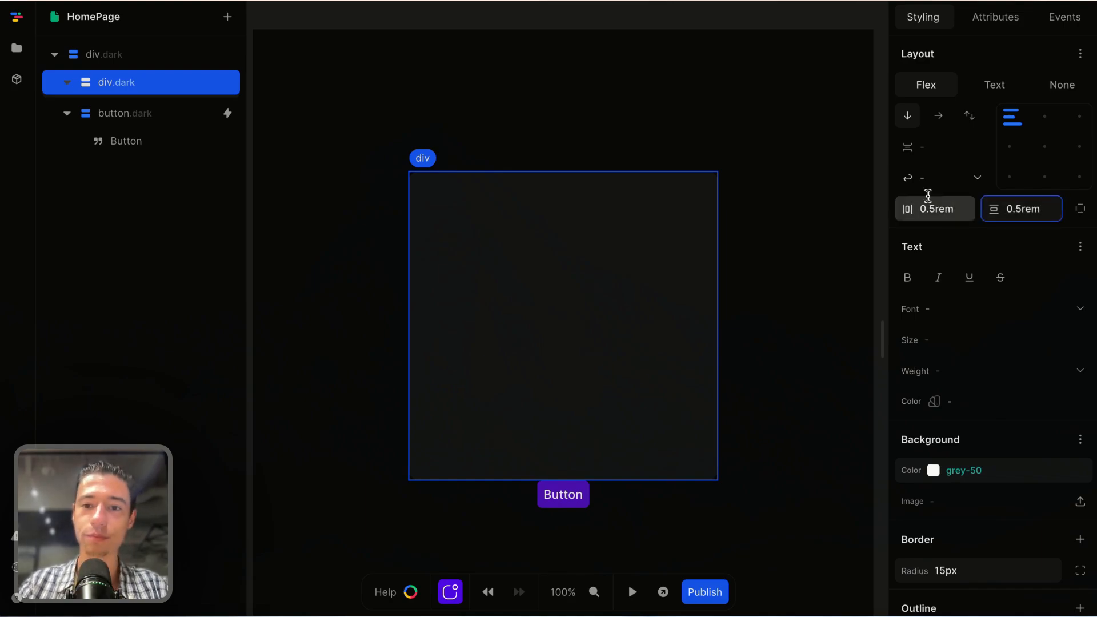
pyautogui.click(823, 188)
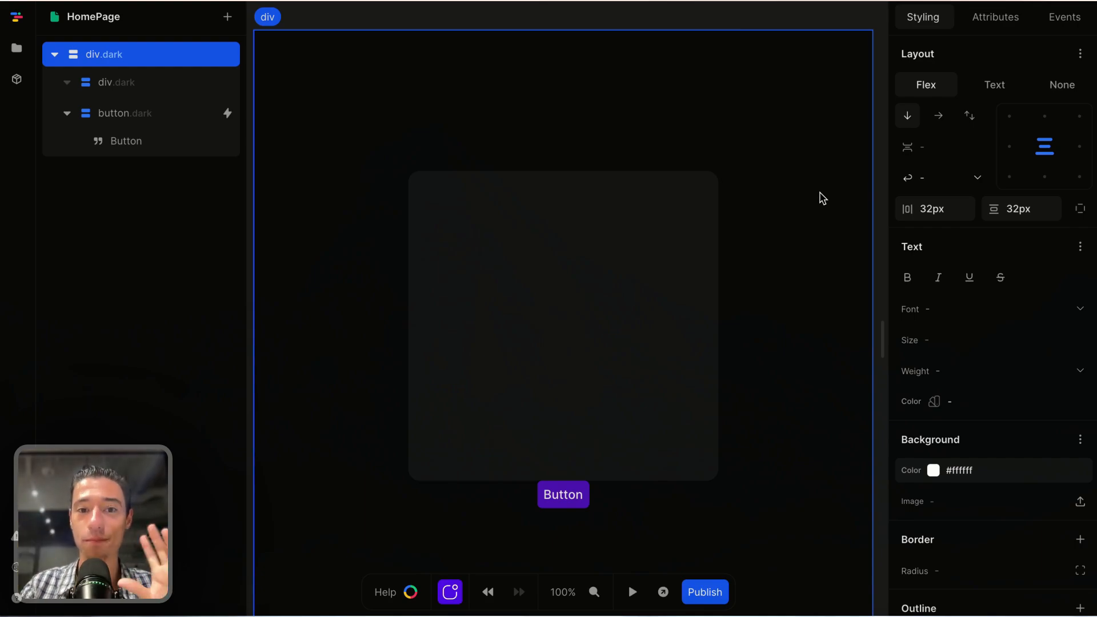
# Change the inner div's placement to absolute and give it a z-index of 9999
pyautogui.click(649, 274)
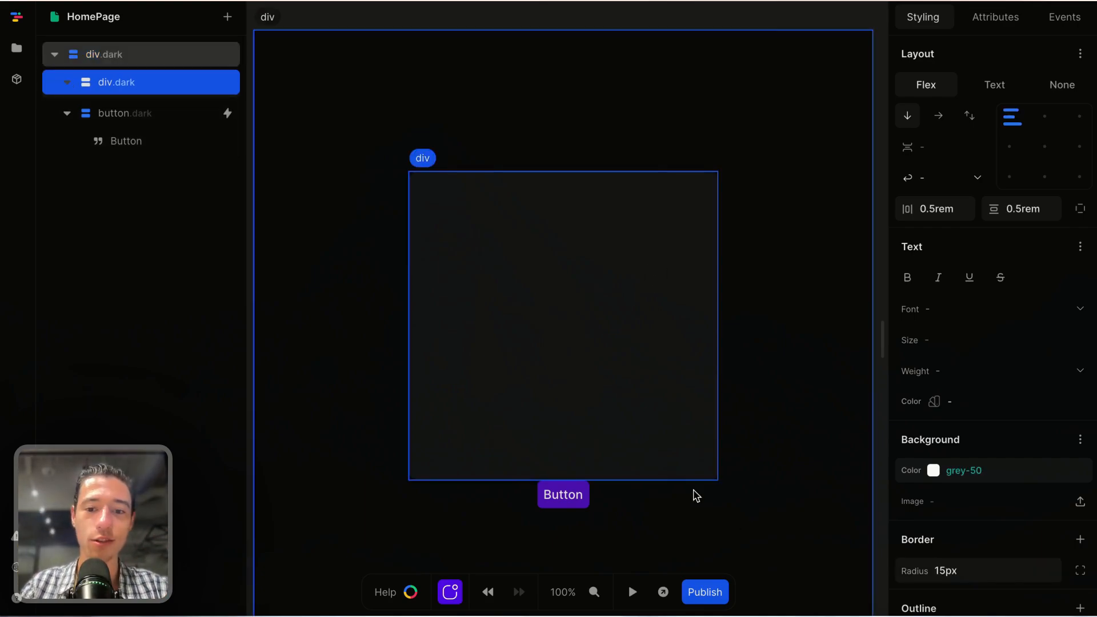
pyautogui.scroll(6, 973, 284)
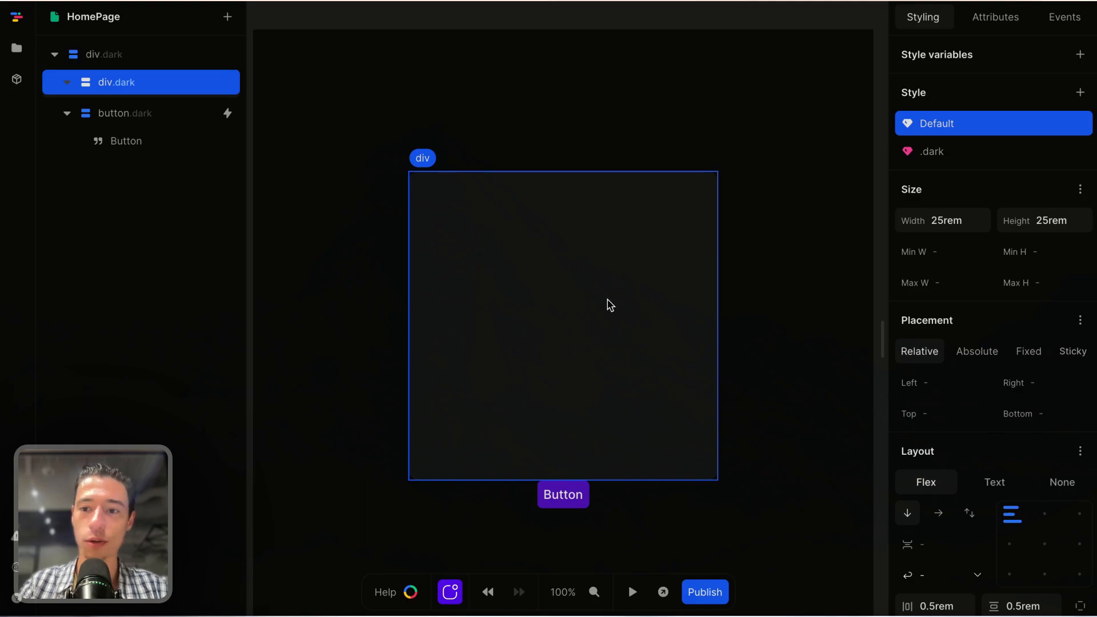
pyautogui.click(971, 356)
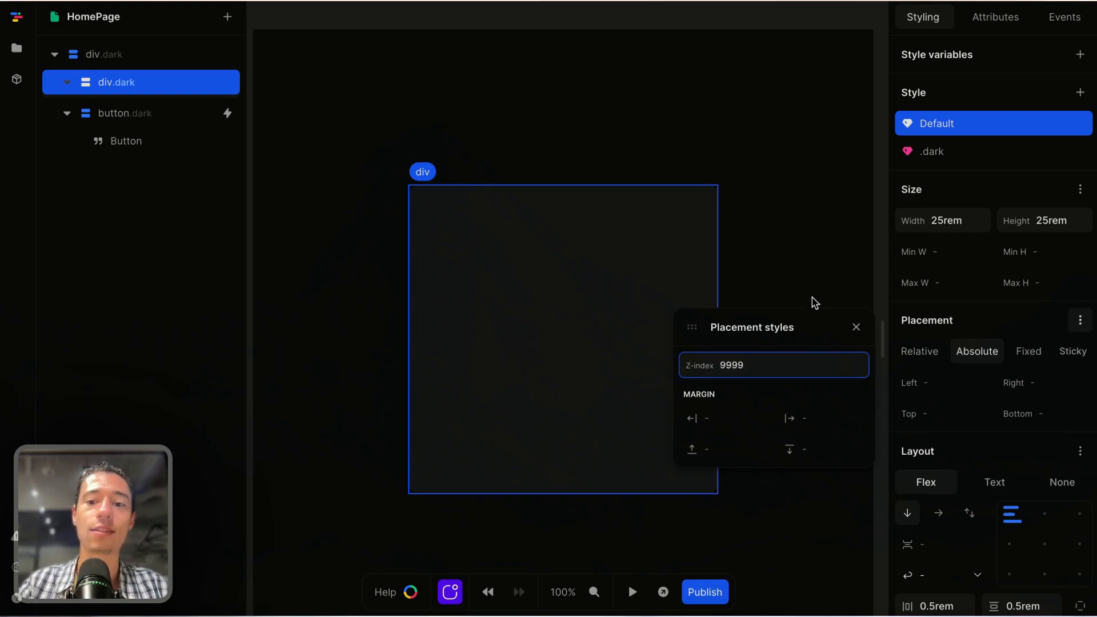
pyautogui.click(791, 274)
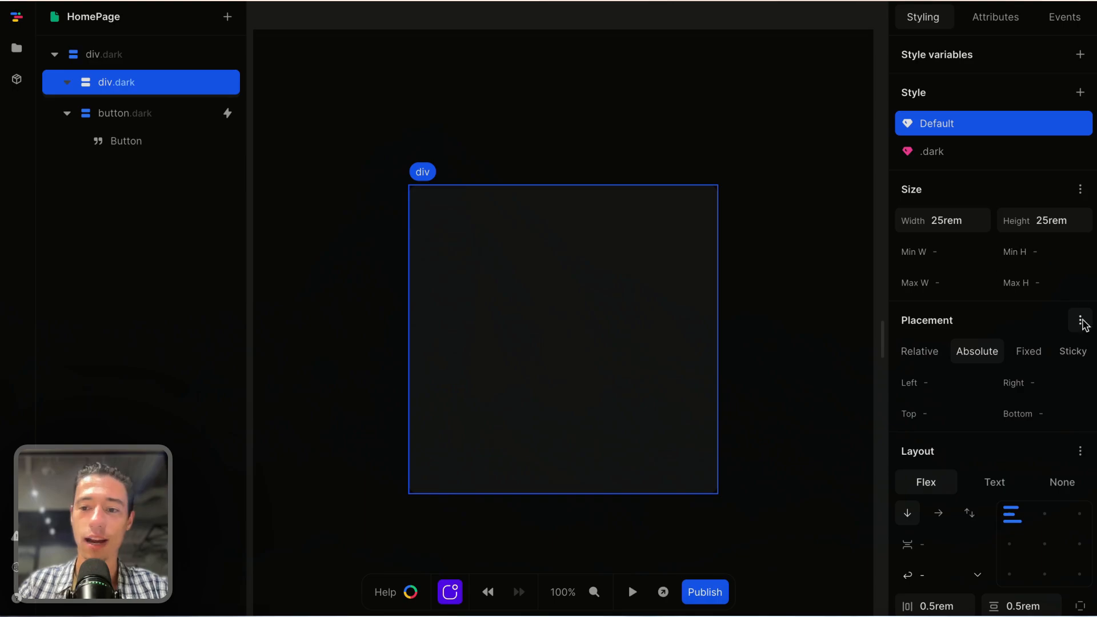
pyautogui.click(751, 294)
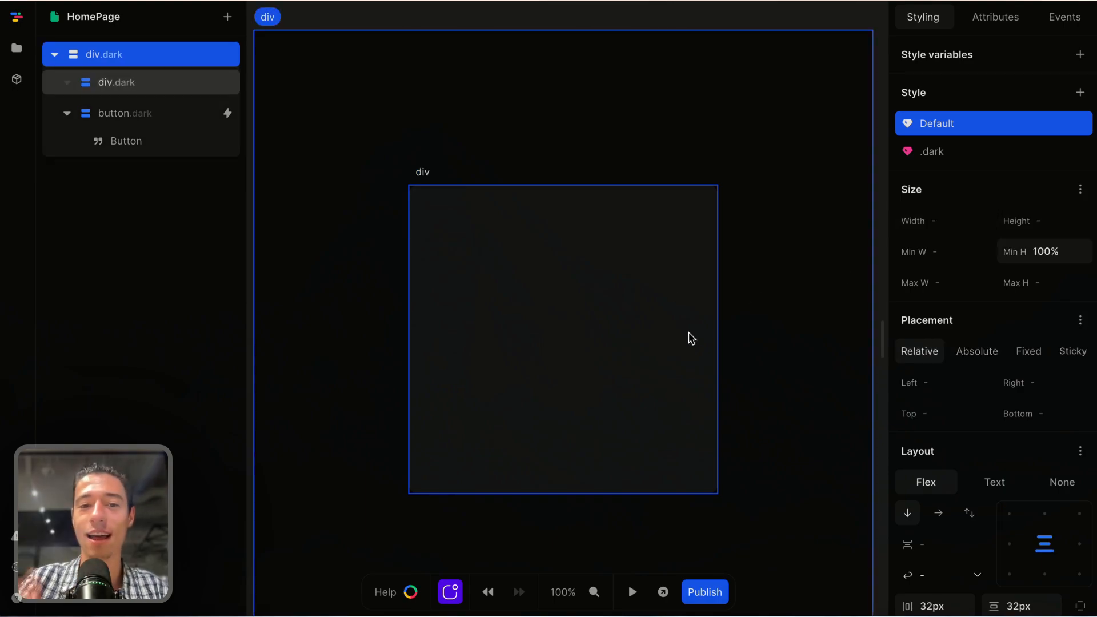
# Try adding a button element inside the inner div and undo the addition
pyautogui.click(692, 338)
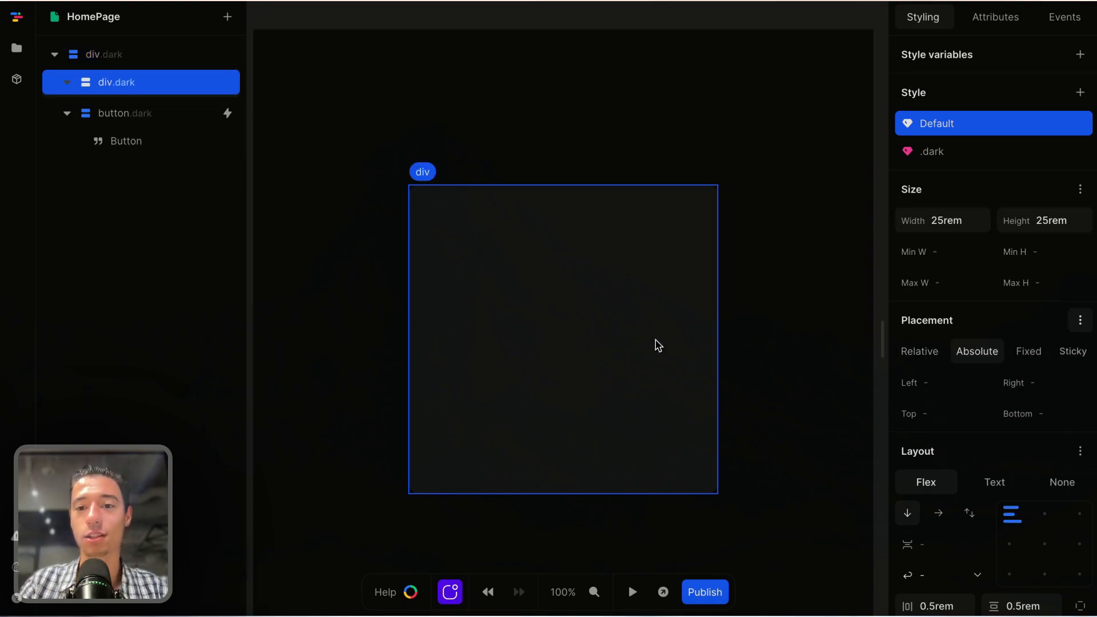
pyautogui.click(223, 21)
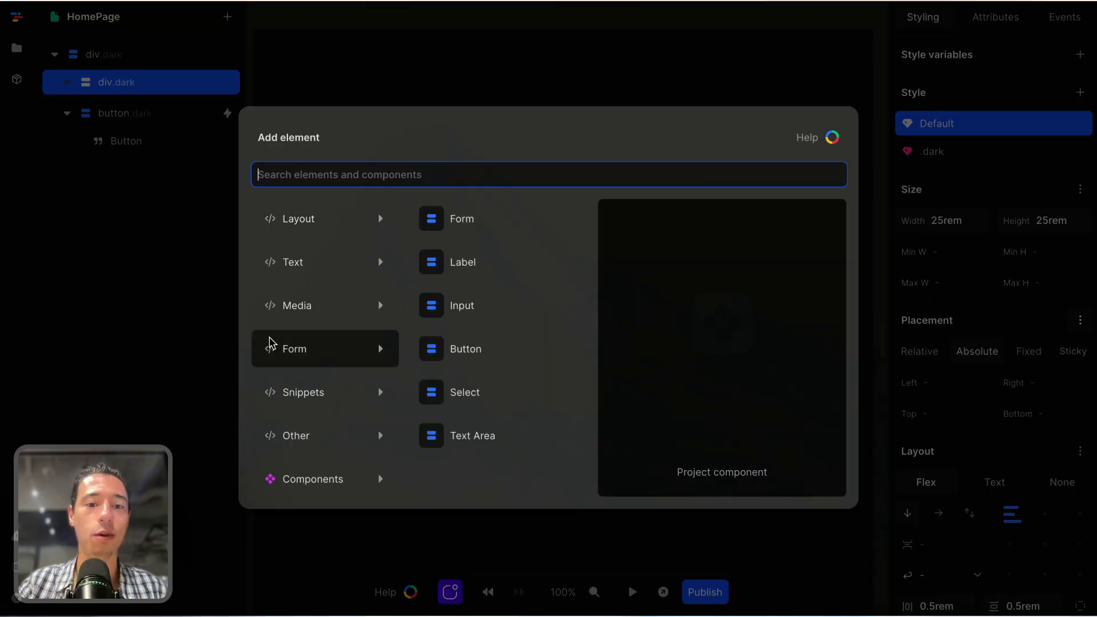
pyautogui.write('b')
pyautogui.click(275, 235)
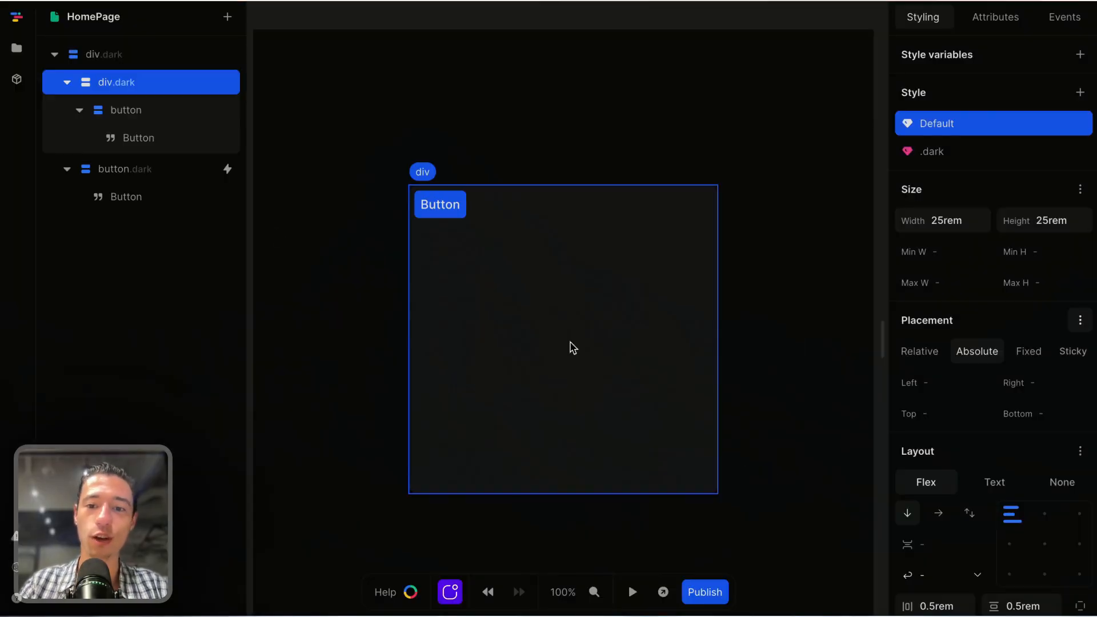
pyautogui.click(140, 172)
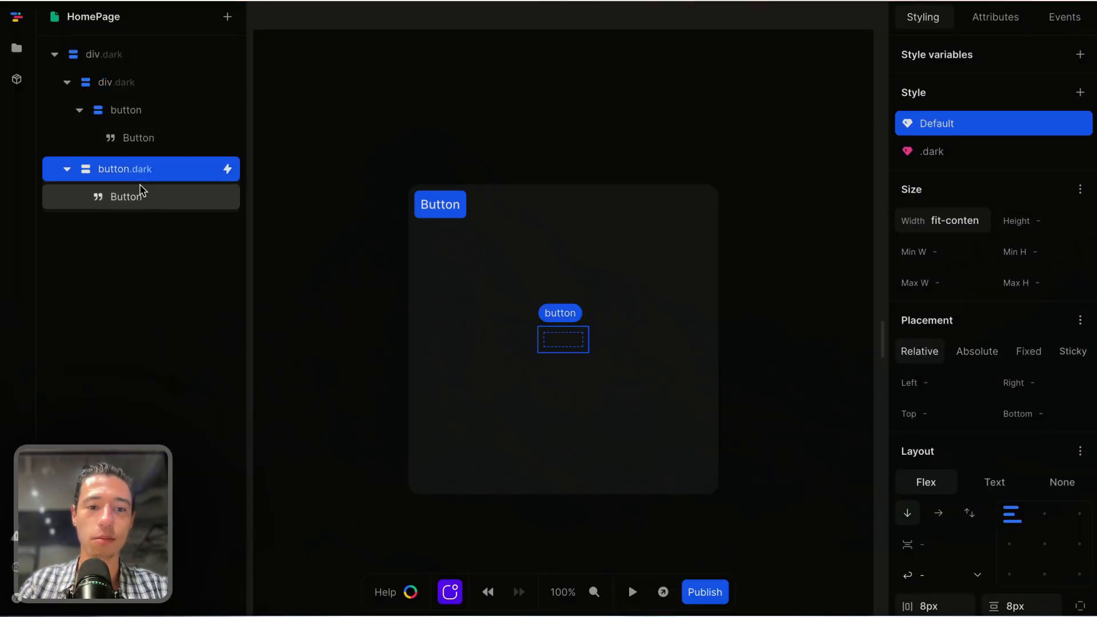
pyautogui.click(491, 594)
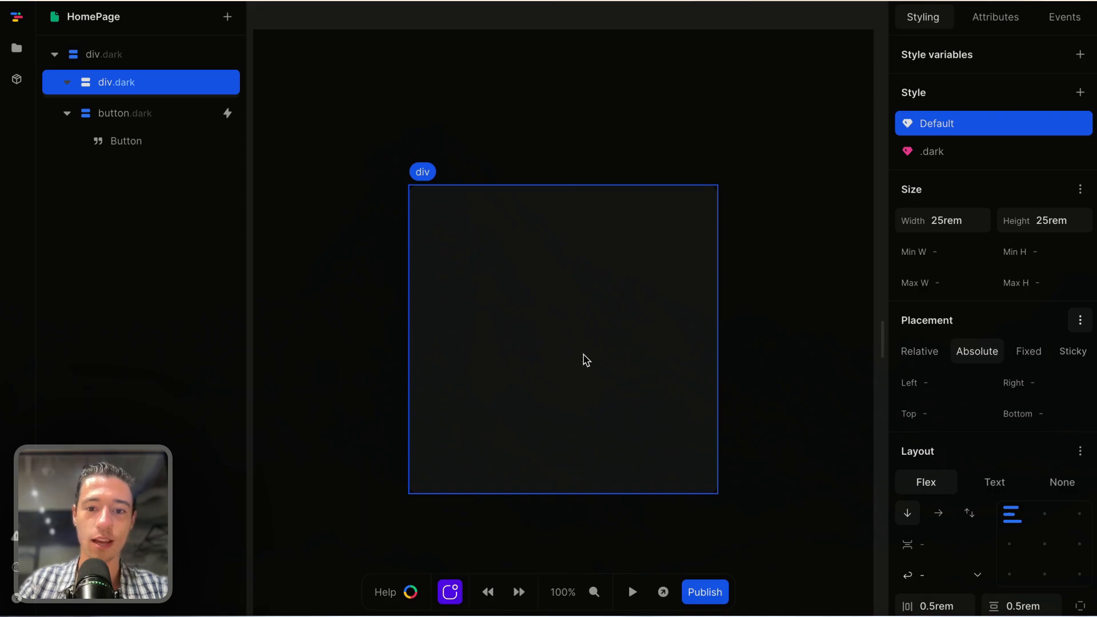
# Add a button element inside the absolutely placed inner div
pyautogui.click(227, 18)
pyautogui.write('b')
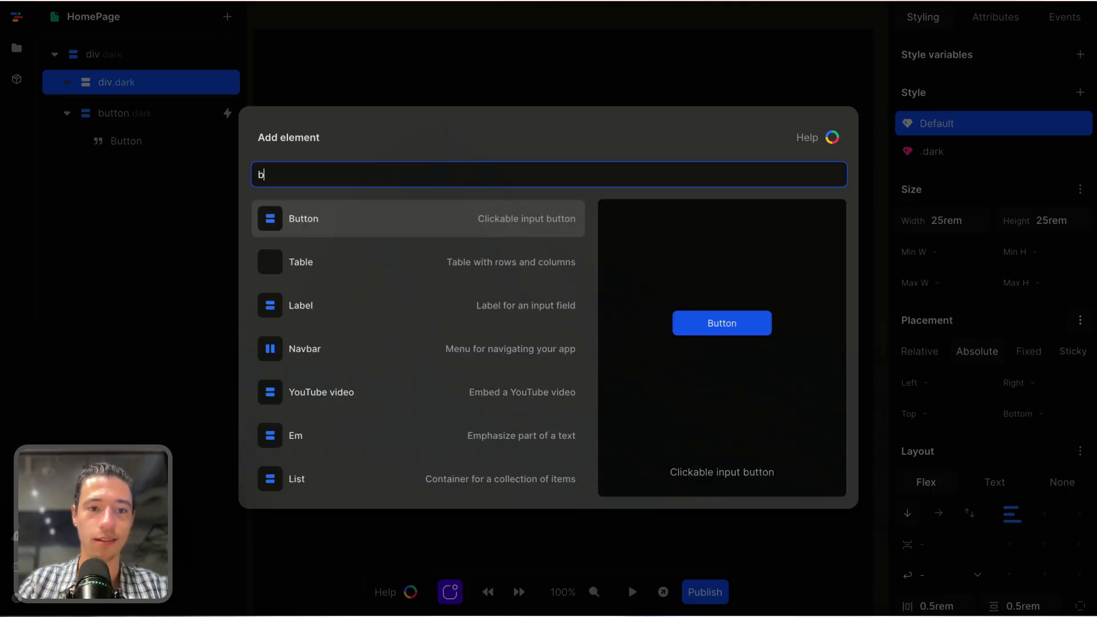
pyautogui.click(271, 227)
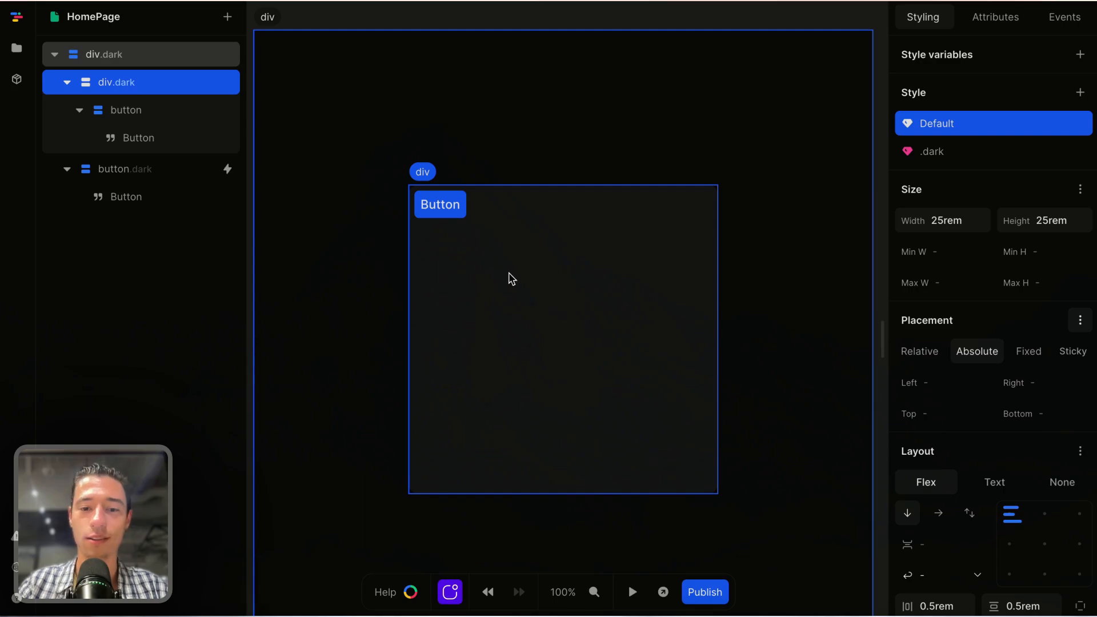
# Open the text of the new button inside the inner div for editing
pyautogui.click(446, 217)
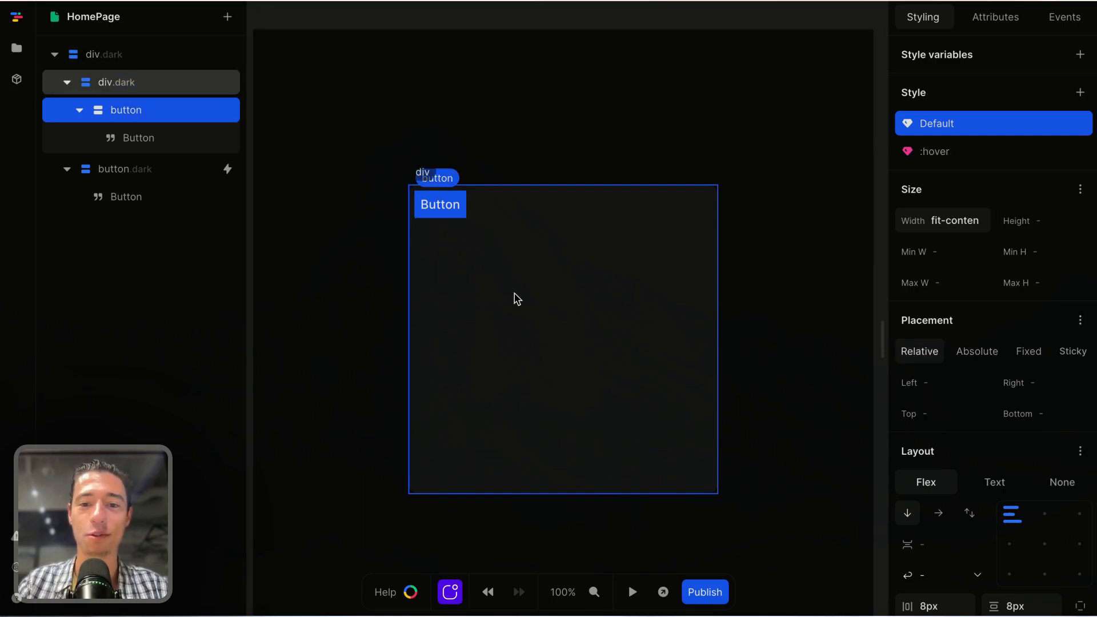
pyautogui.click(514, 299)
pyautogui.click(441, 212)
pyautogui.click(455, 209)
pyautogui.doubleClick(455, 209)
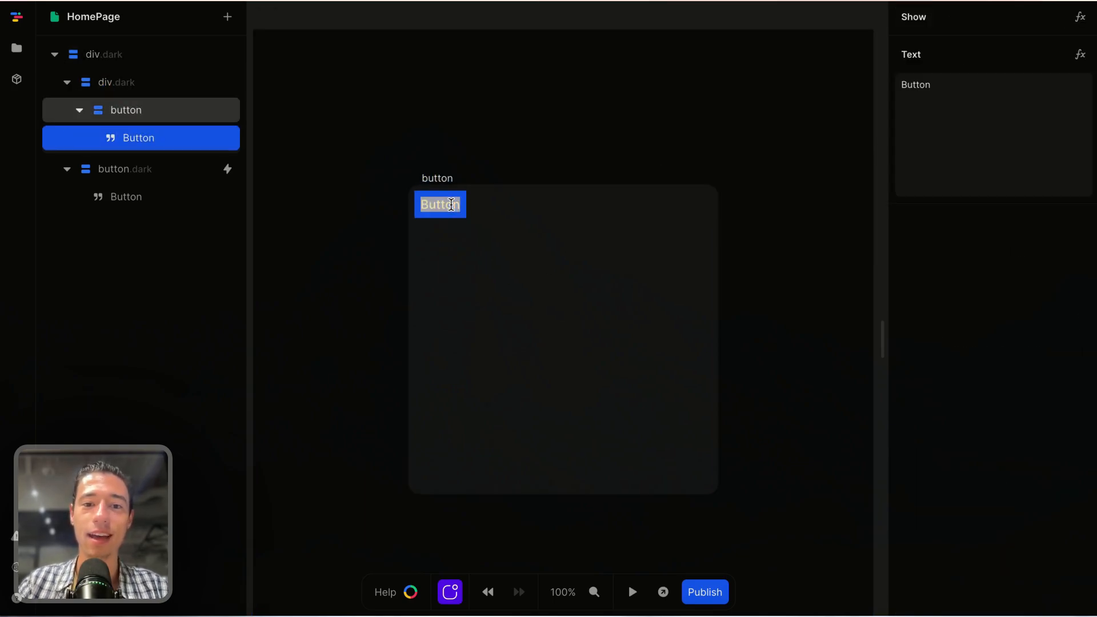
# Search the web for "relume icons" in a new tab and open the Relume Icon Library website
pyautogui.moveTo(26, 175)
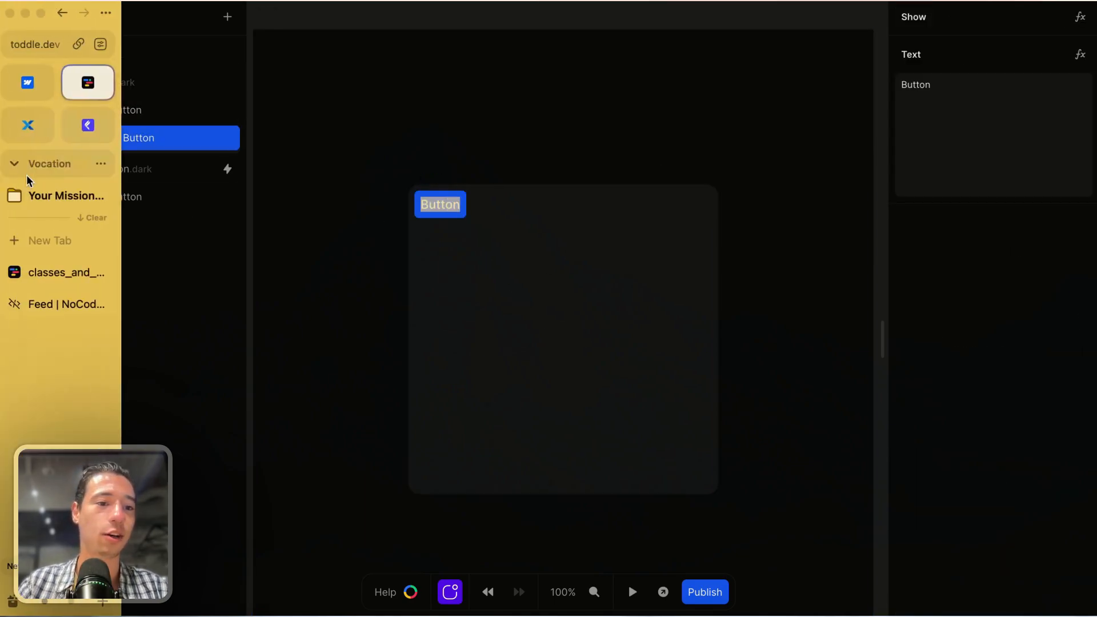
pyautogui.click(53, 240)
pyautogui.write('rel')
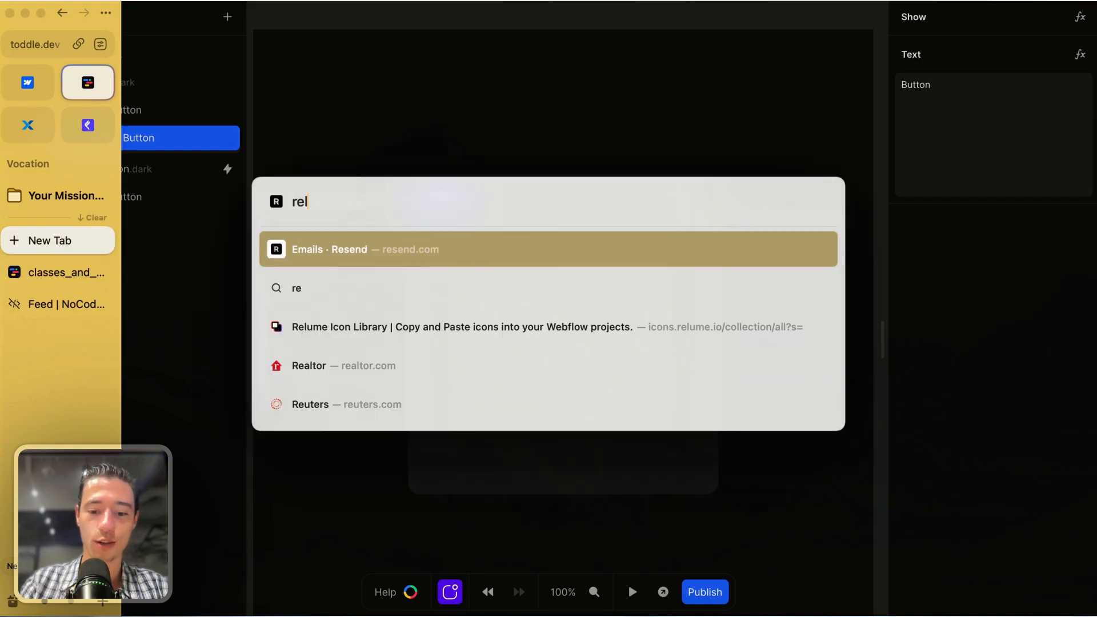
pyautogui.write('ume icn')
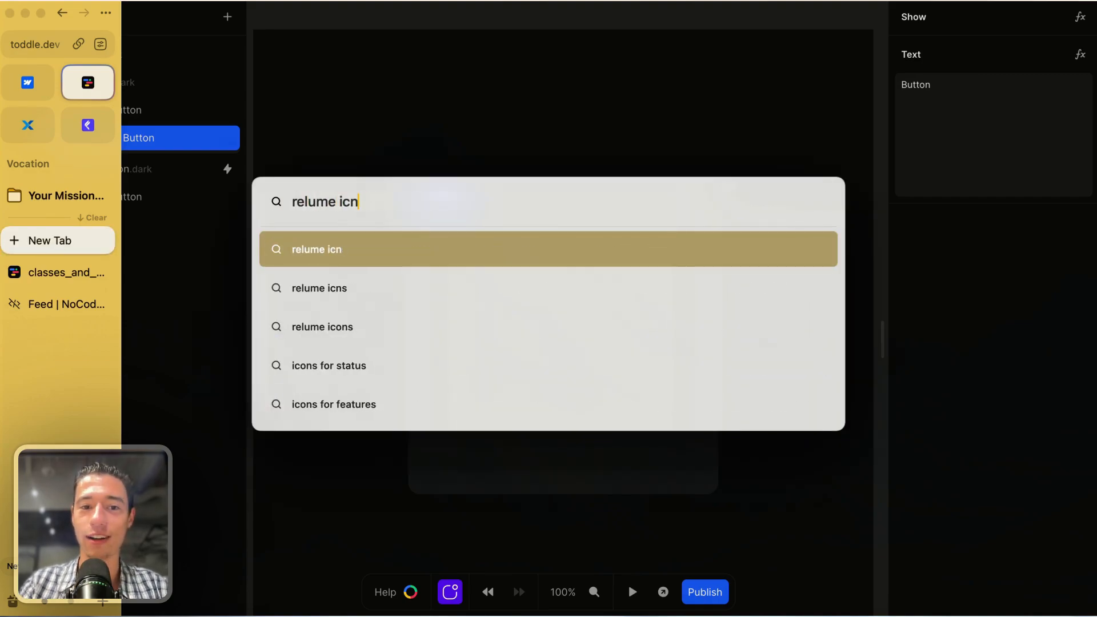
pyautogui.press('BackSpace')
pyautogui.write('ons')
pyautogui.press('Return')
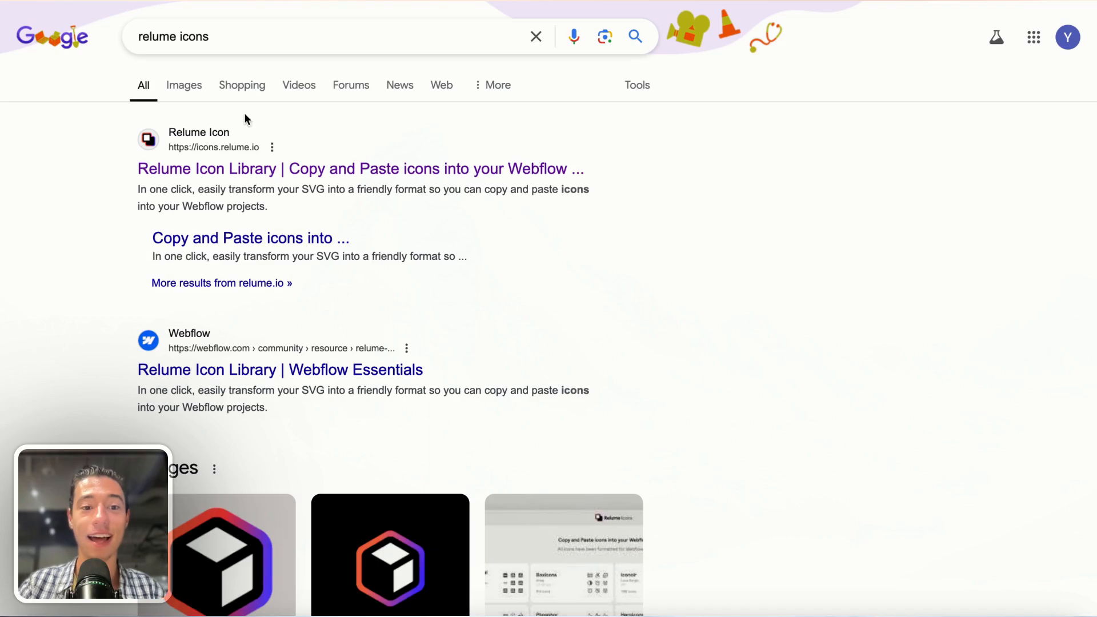
pyautogui.click(243, 169)
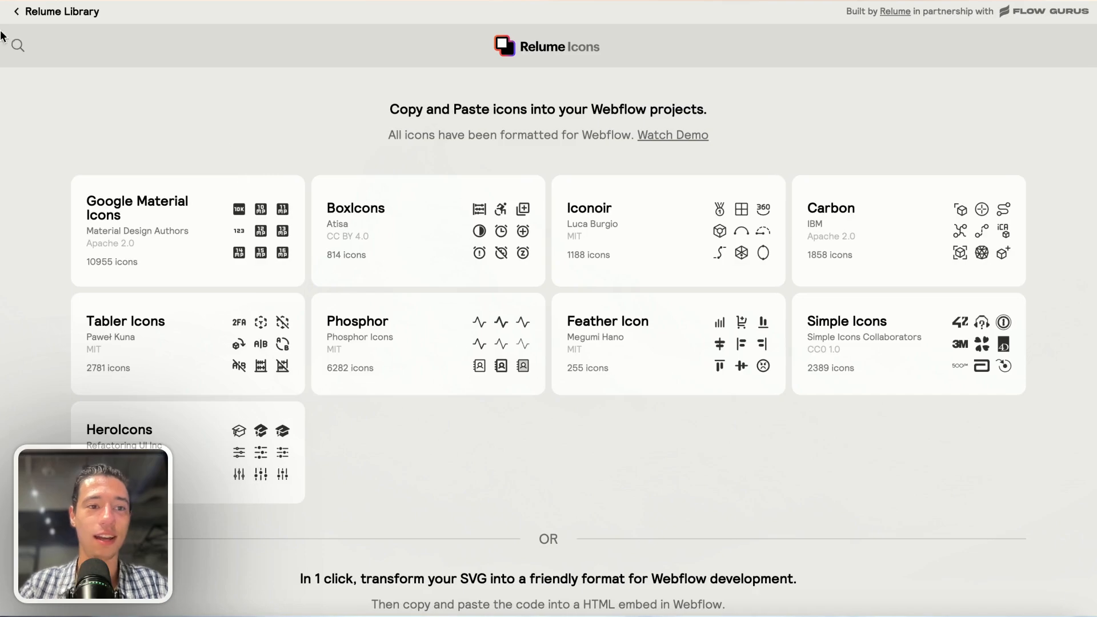
# Search all icon sets for "clo" and copy the line-close icon at XSmall (24px) for Figma
pyautogui.click(19, 46)
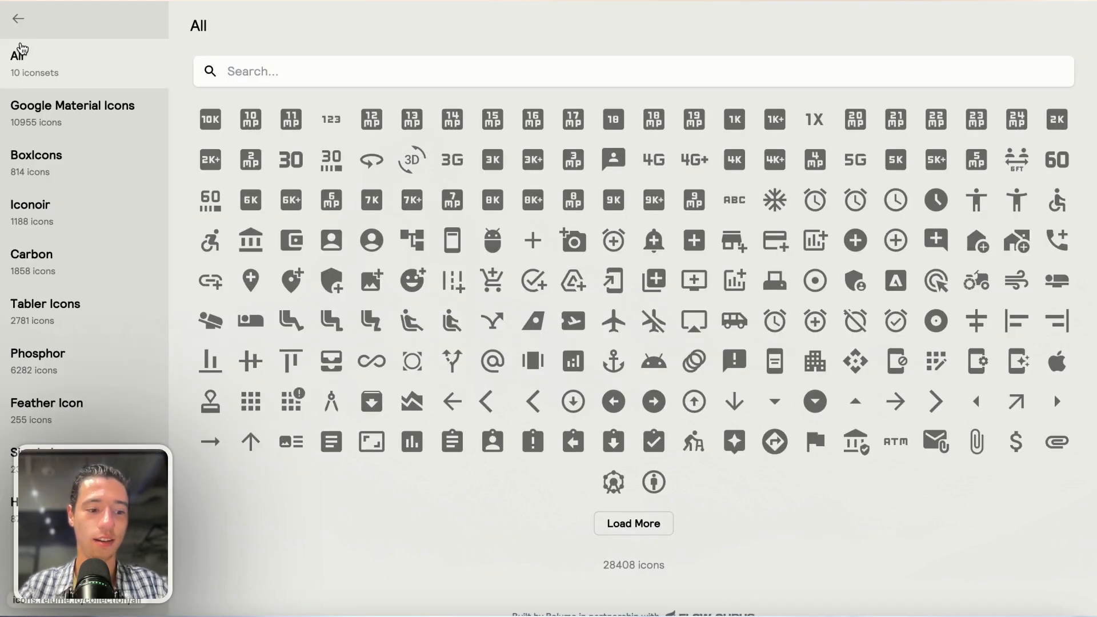
pyautogui.click(279, 72)
pyautogui.write('c')
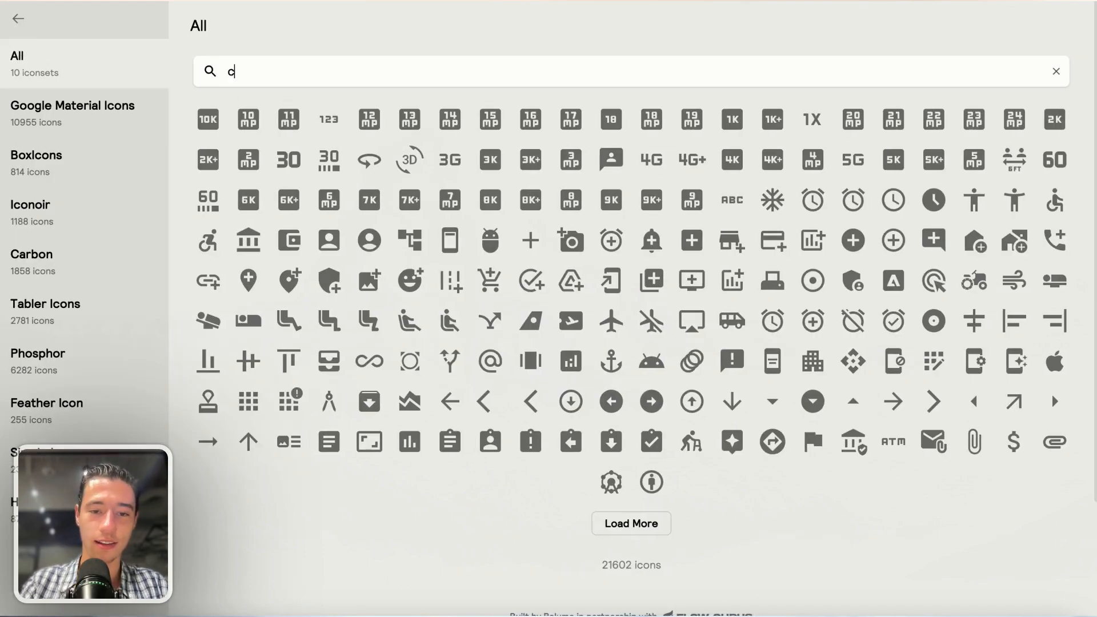
pyautogui.write('lo')
pyautogui.click(246, 119)
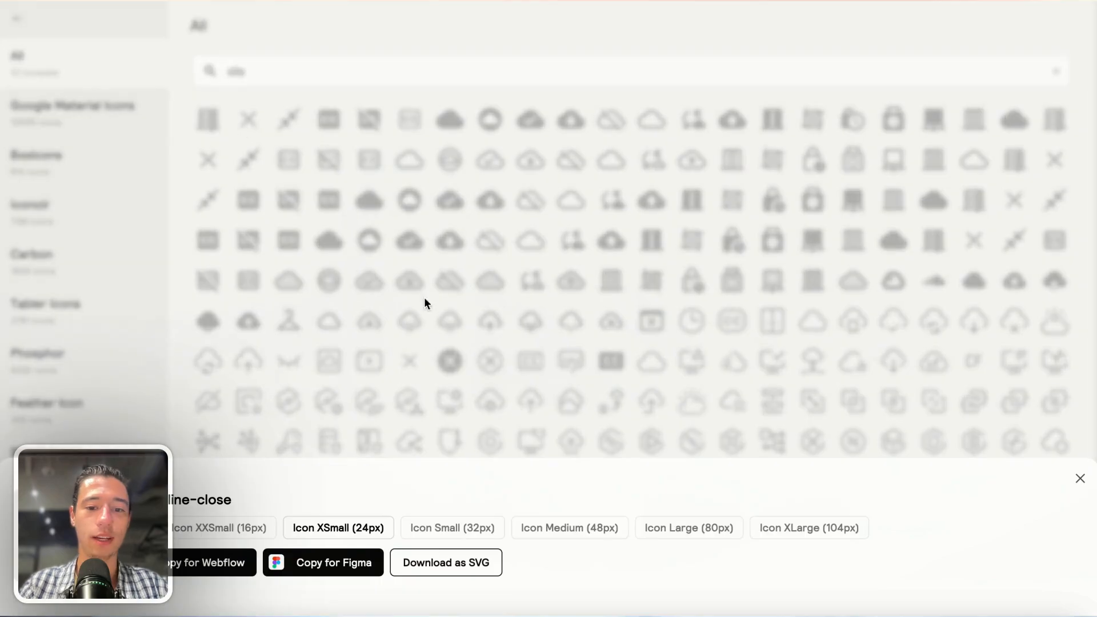
pyautogui.click(332, 569)
# Switch back to the Toddle editor and delete the text element from the button inside the inner div
pyautogui.moveTo(126, 96)
pyautogui.click(97, 81)
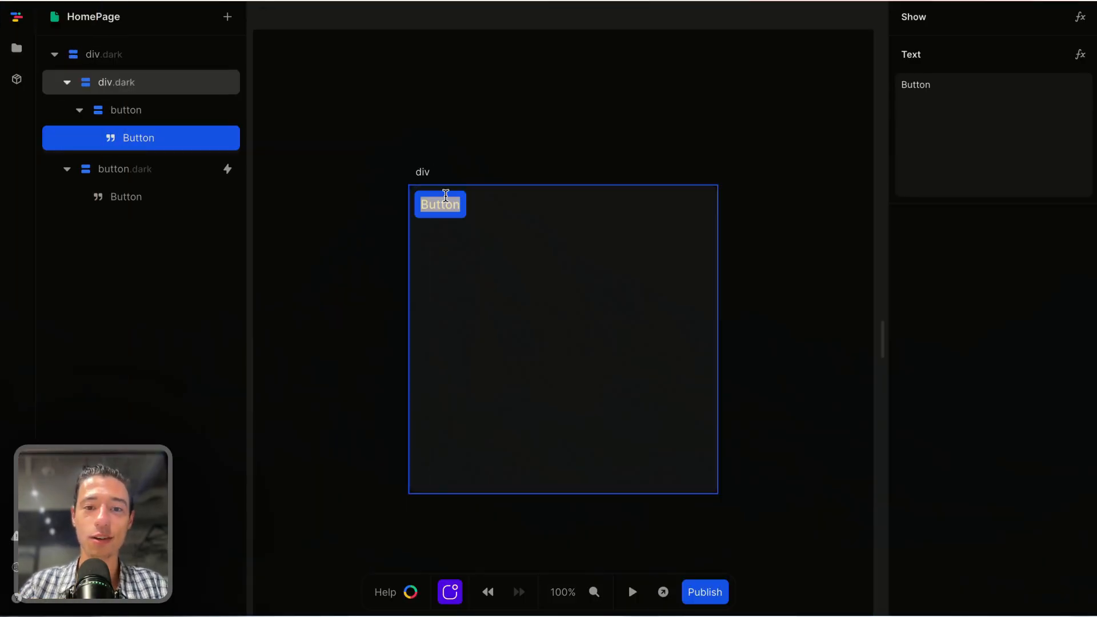
pyautogui.click(145, 112)
pyautogui.click(146, 142)
pyautogui.press('Delete')
# Paste the copied close icon SVG into the empty button inside the inner div
pyautogui.click(122, 108)
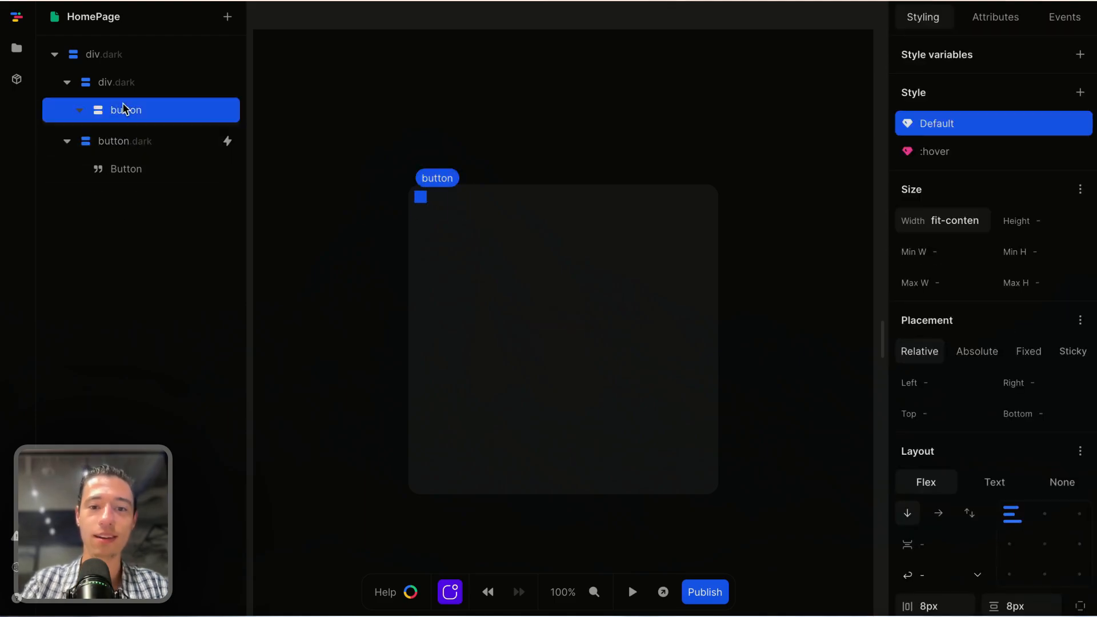
pyautogui.hotkey('ctrl', 'v')
pyautogui.click(457, 285)
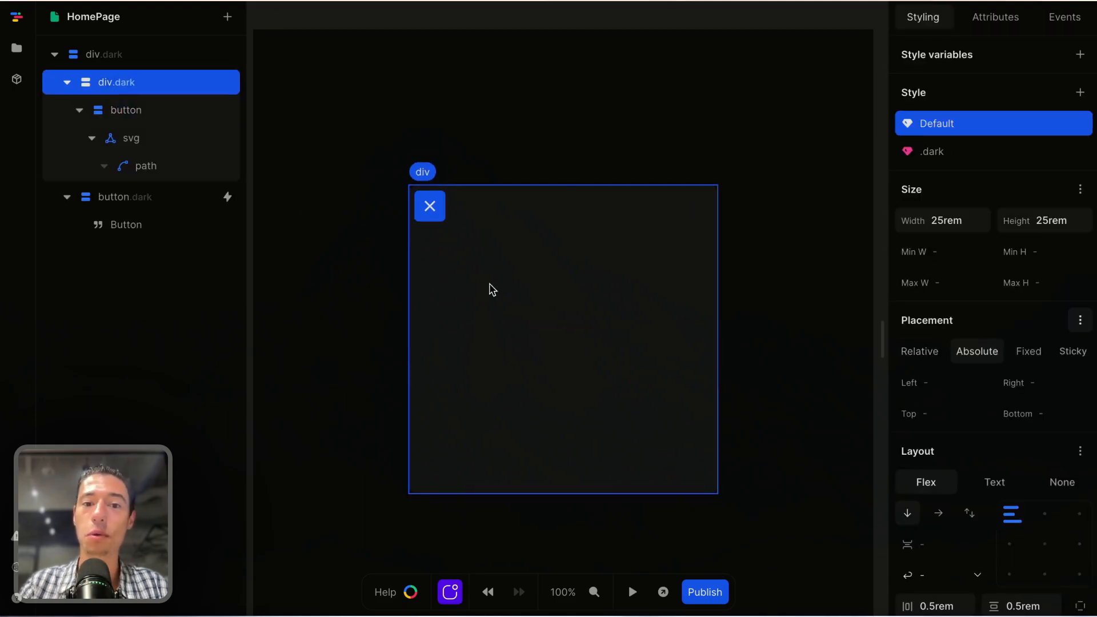
pyautogui.click(444, 212)
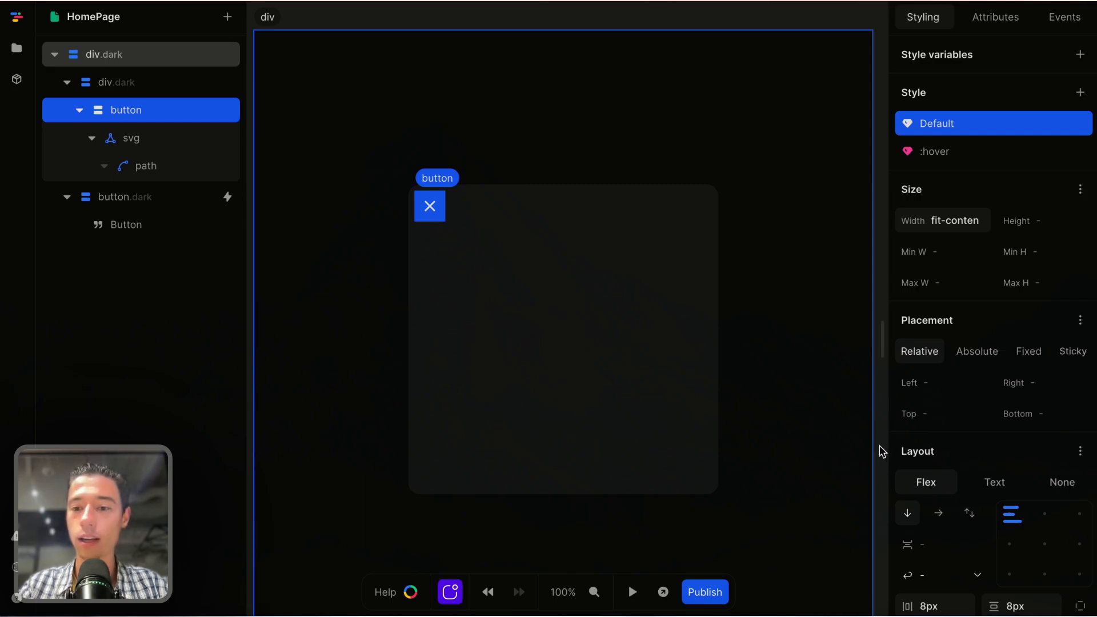
pyautogui.scroll(-8, 928, 419)
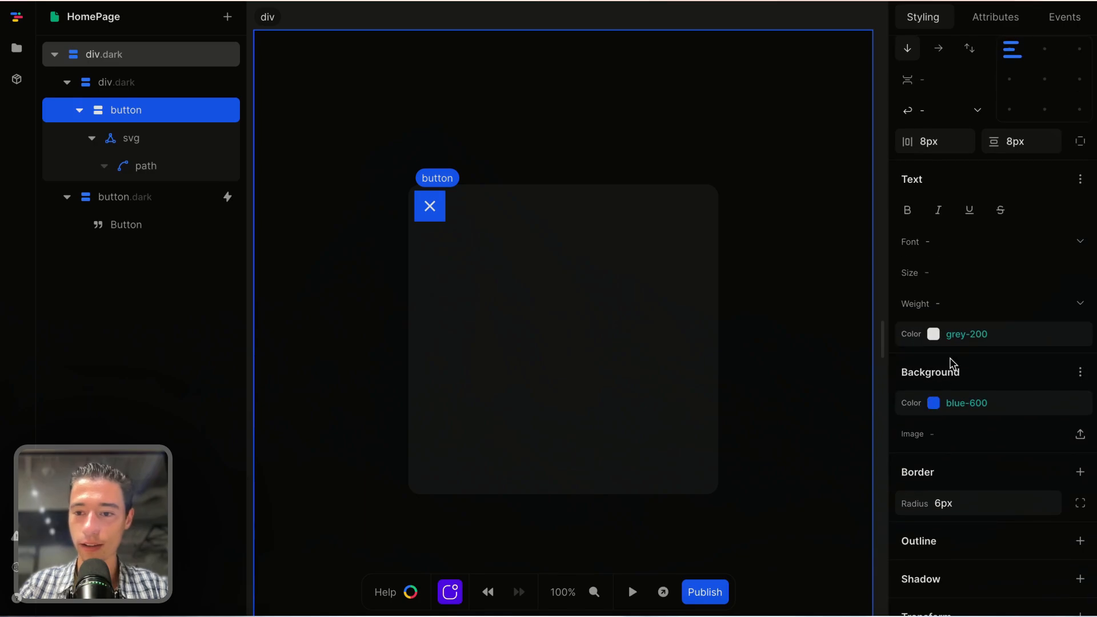
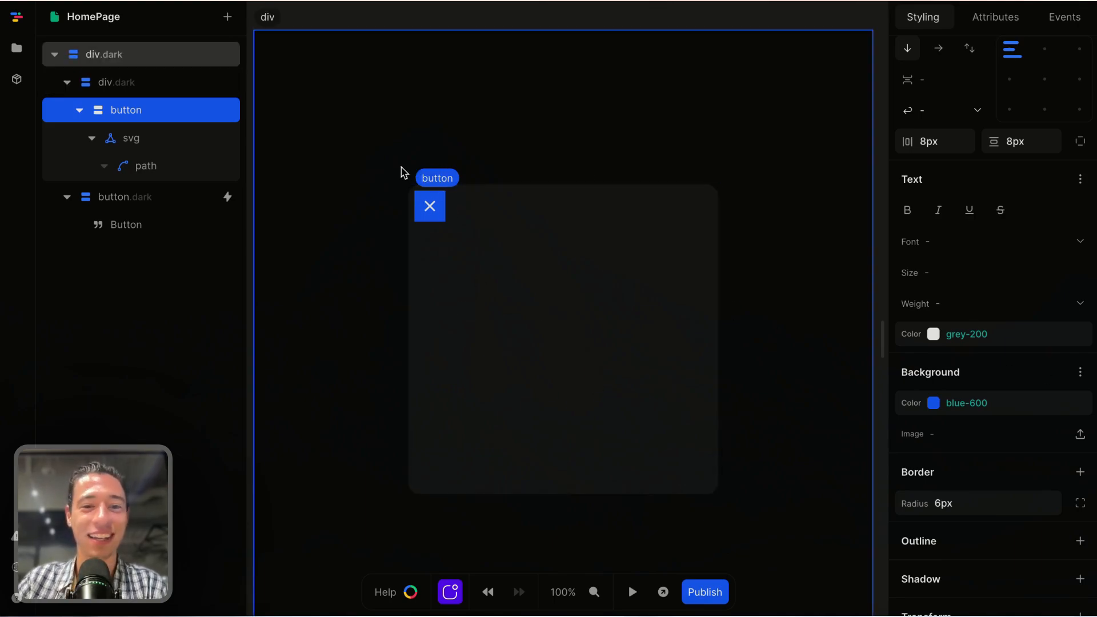
pyautogui.click(1088, 414)
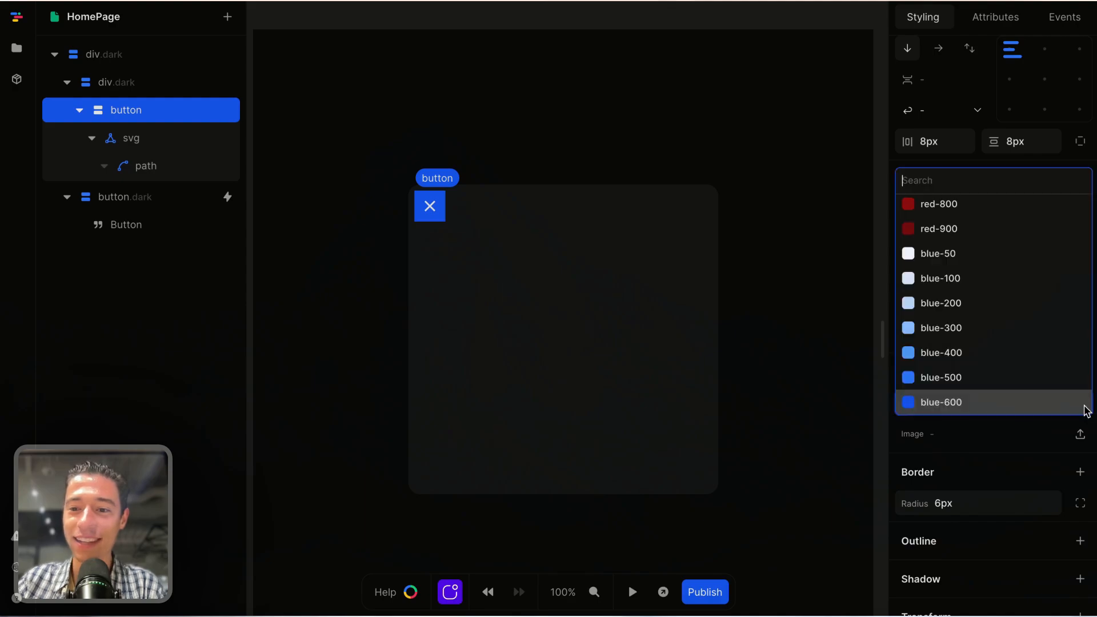
pyautogui.scroll(5, 1014, 314)
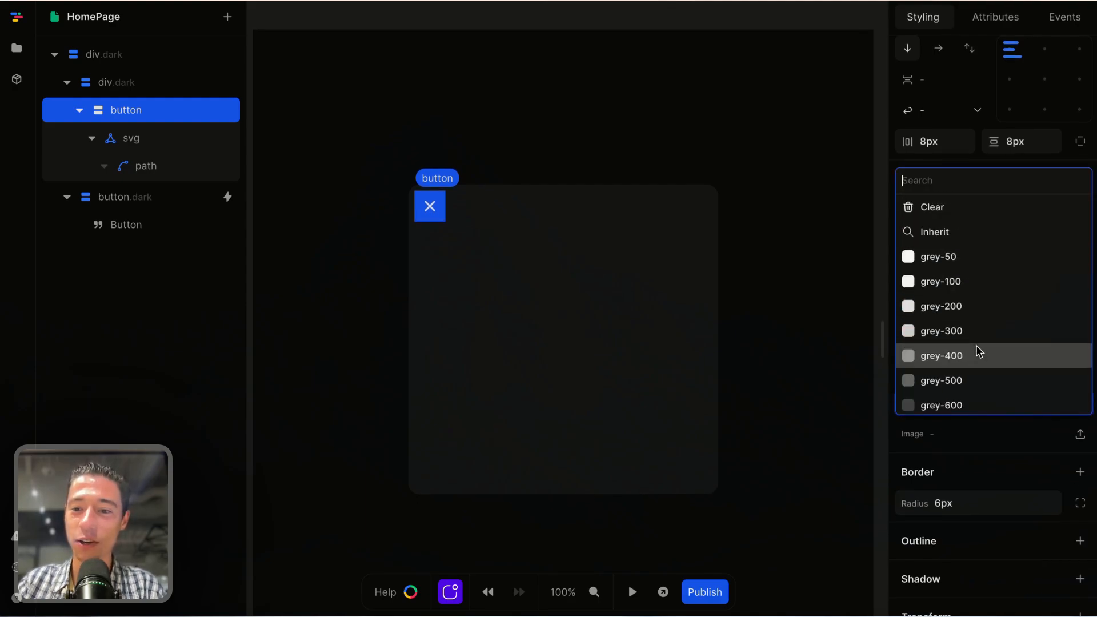
pyautogui.scroll(-2, 966, 361)
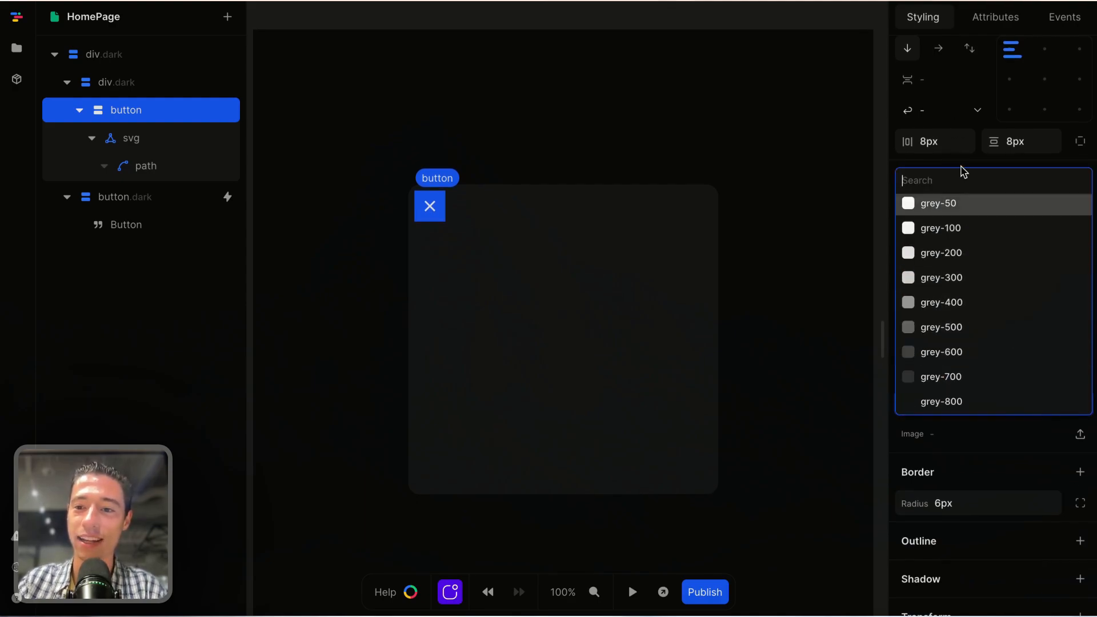
pyautogui.scroll(2, 960, 289)
pyautogui.click(632, 592)
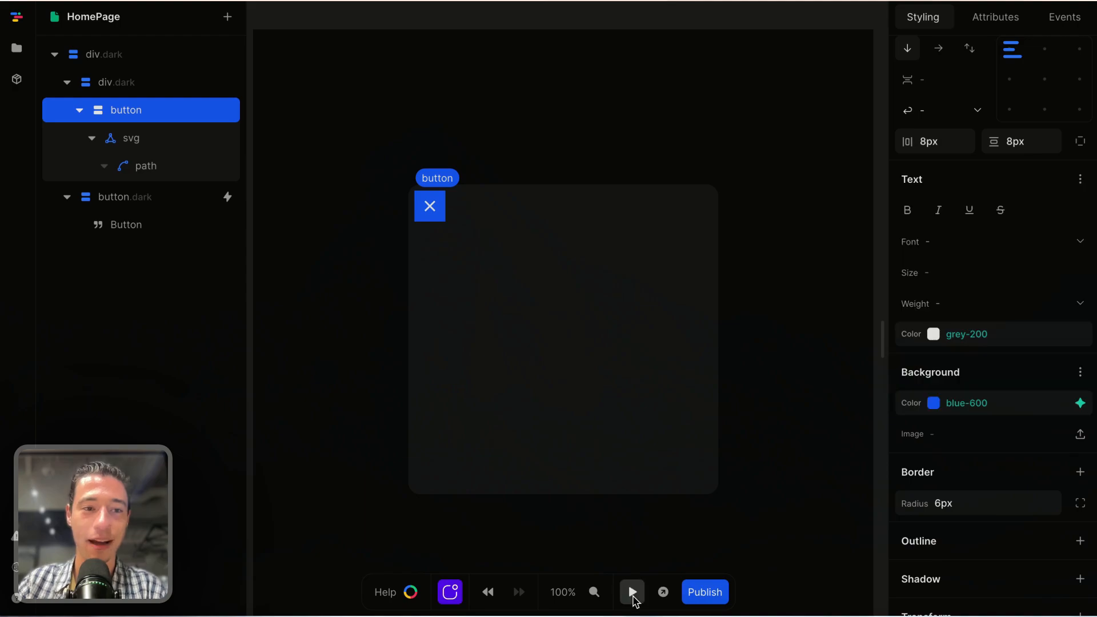
# Preview the page, reload the editor, and return to the editing view
pyautogui.click(632, 592)
pyautogui.moveTo(2, 171)
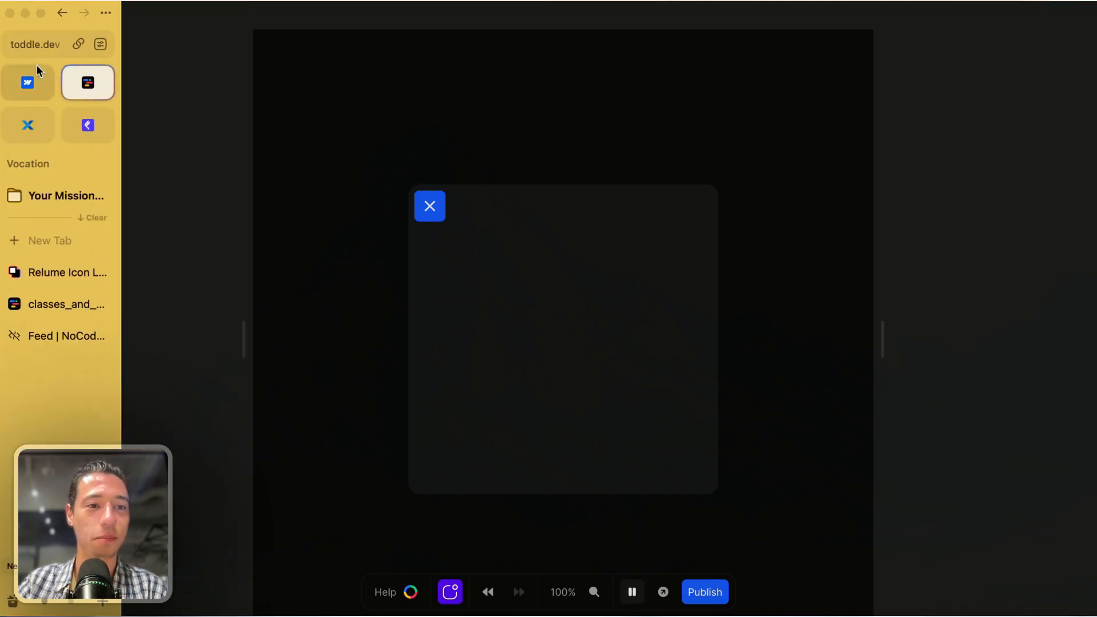
pyautogui.click(36, 47)
pyautogui.press('Escape')
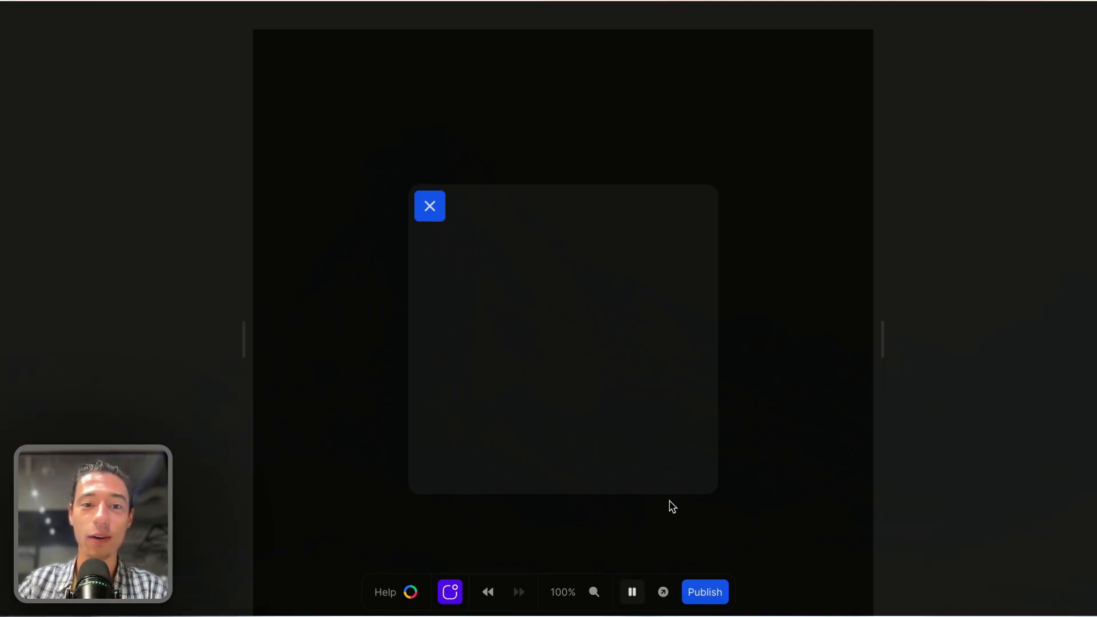
pyautogui.press('super+r')
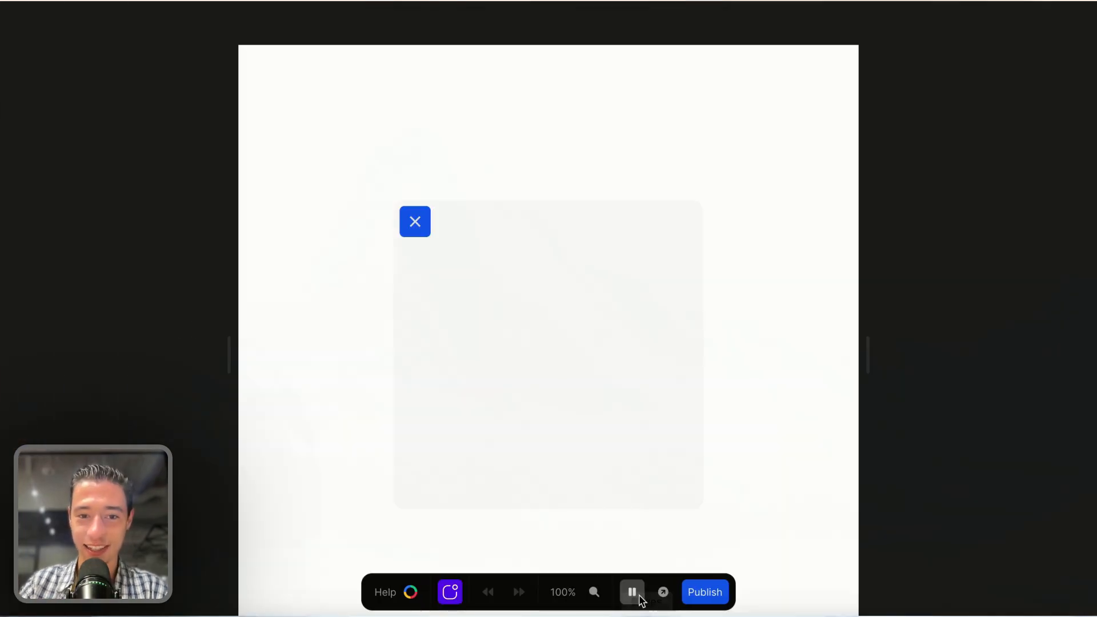
pyautogui.click(640, 596)
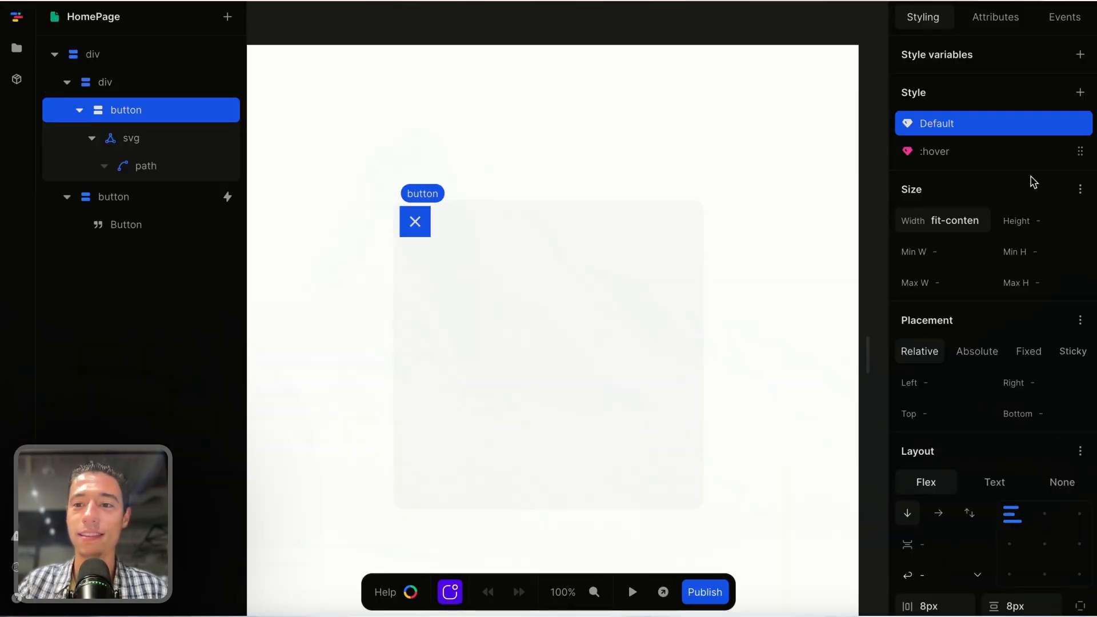
# Remove the :hover style variant from the close button
pyautogui.click(1080, 153)
pyautogui.click(915, 406)
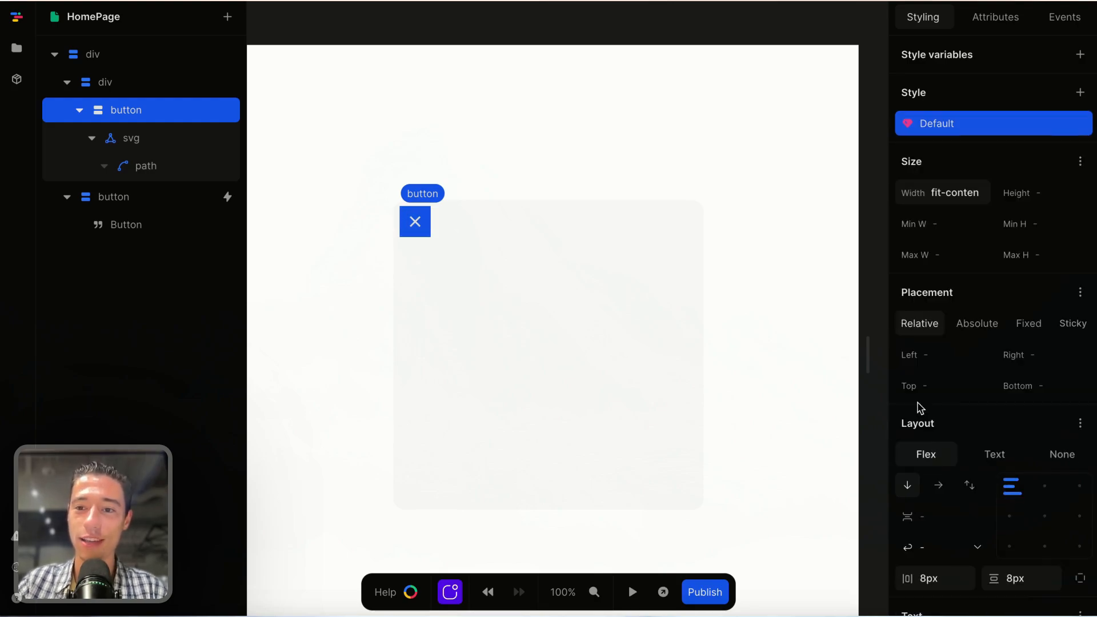
pyautogui.click(997, 18)
pyautogui.click(921, 23)
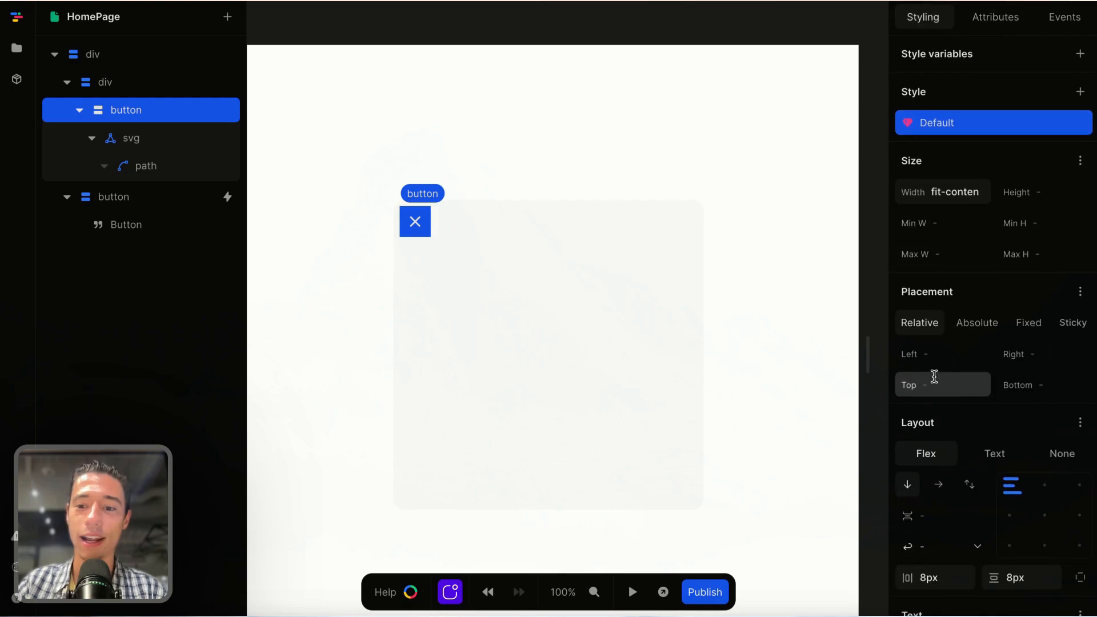
# Set the close button's background color to grey-100
pyautogui.scroll(-10, 934, 377)
pyautogui.click(1081, 210)
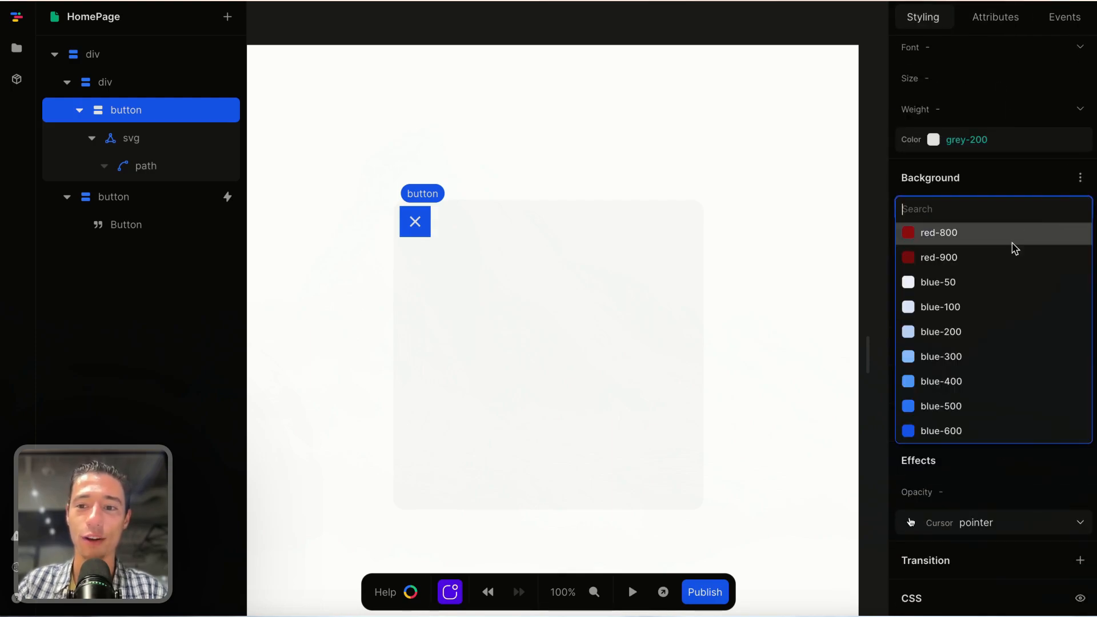
pyautogui.scroll(10, 997, 325)
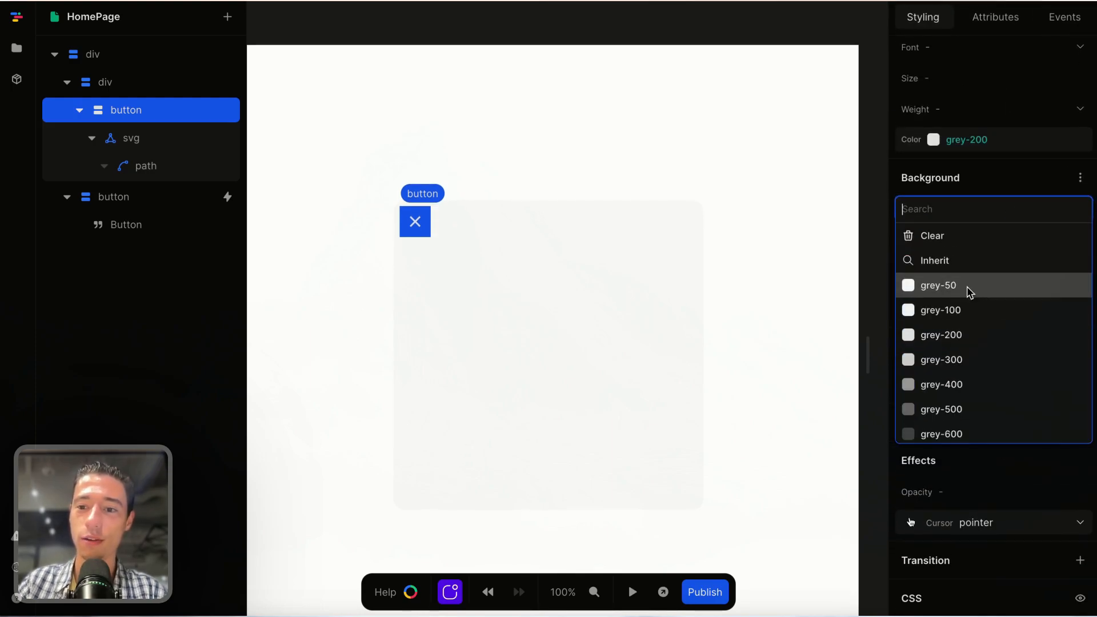
pyautogui.click(970, 311)
pyautogui.click(725, 430)
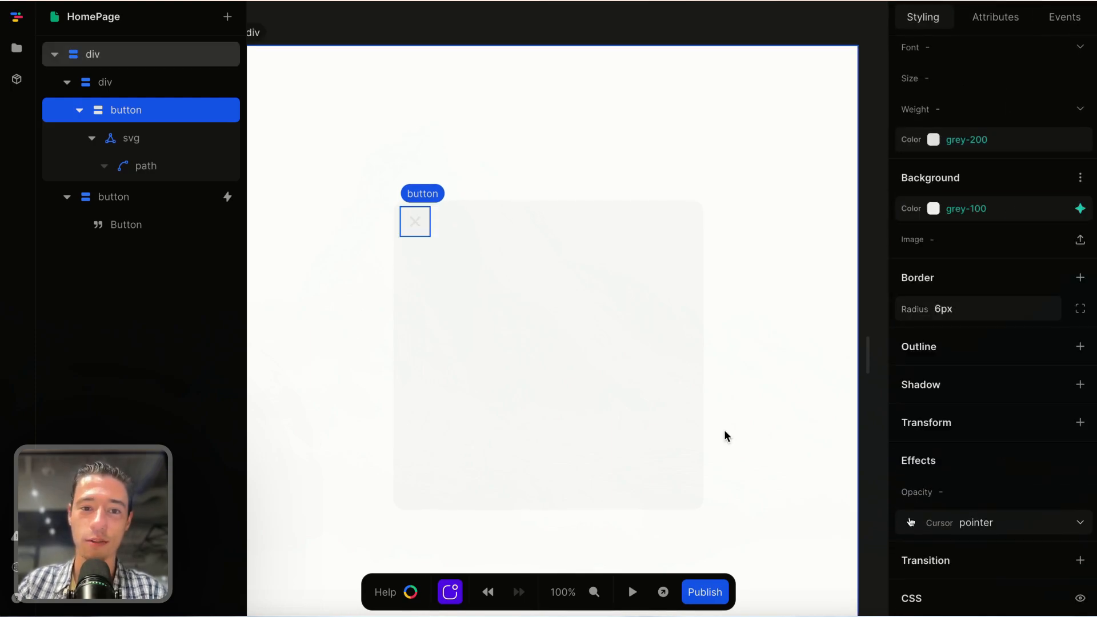
pyautogui.click(425, 222)
pyautogui.click(431, 227)
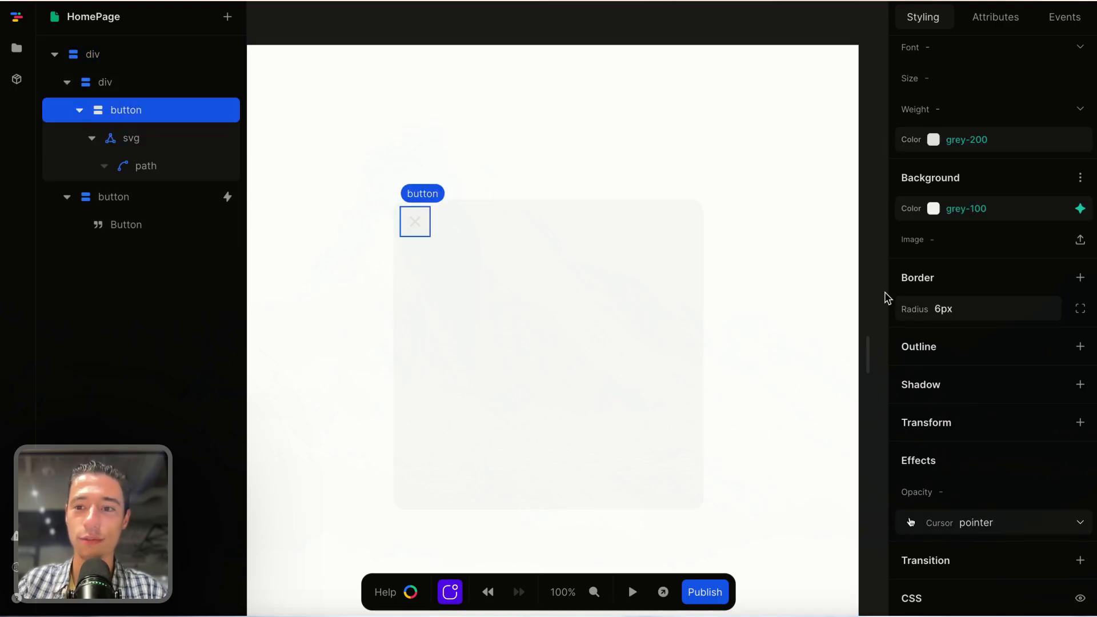
# Set the close button's text color to inherit
pyautogui.click(1075, 143)
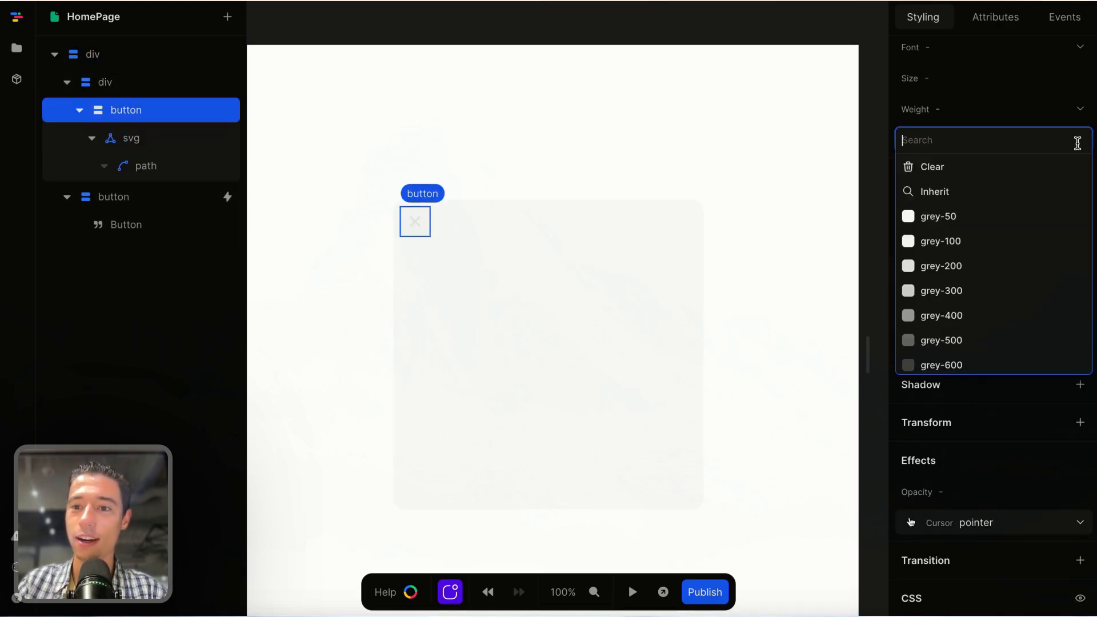
pyautogui.click(950, 186)
pyautogui.click(650, 403)
pyautogui.click(456, 98)
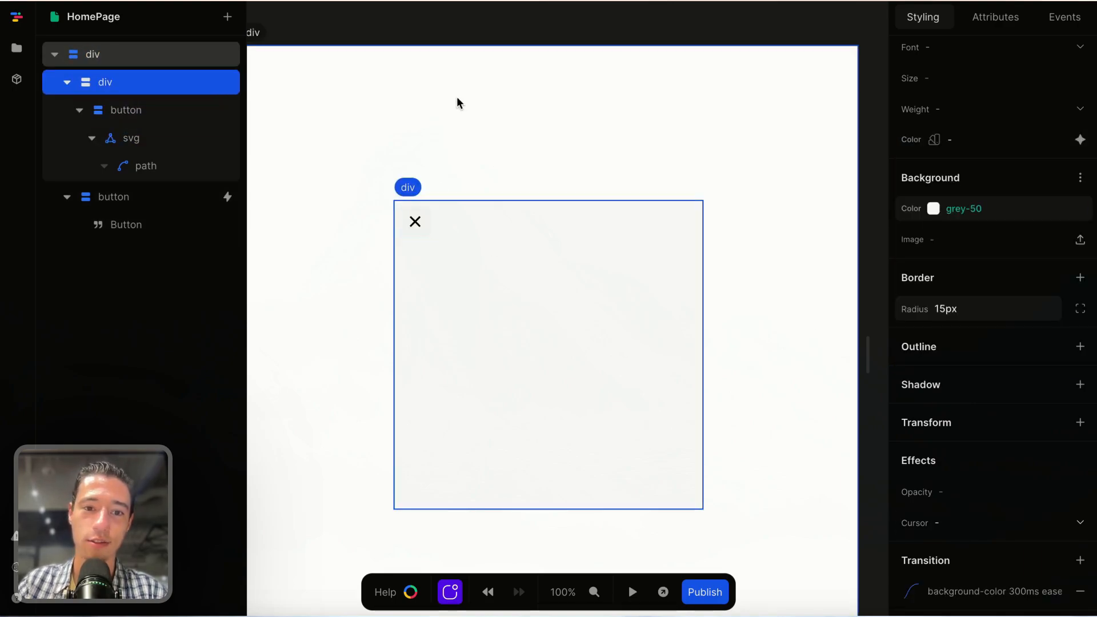
# Add a 1px solid border in grey-300 around the close button
pyautogui.click(427, 223)
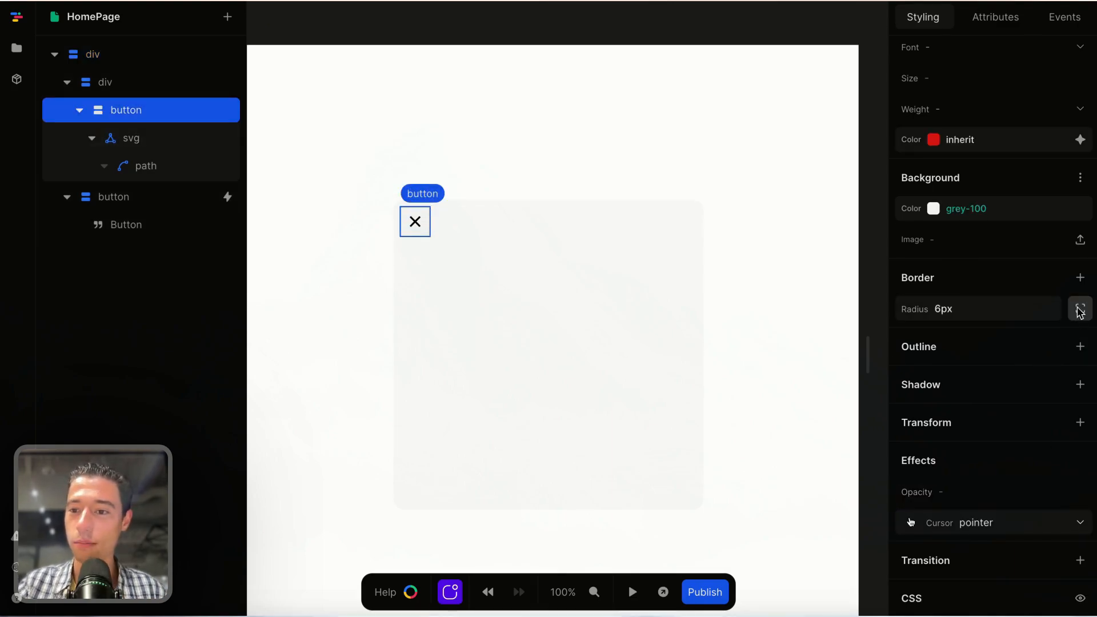
pyautogui.click(1081, 277)
pyautogui.click(859, 432)
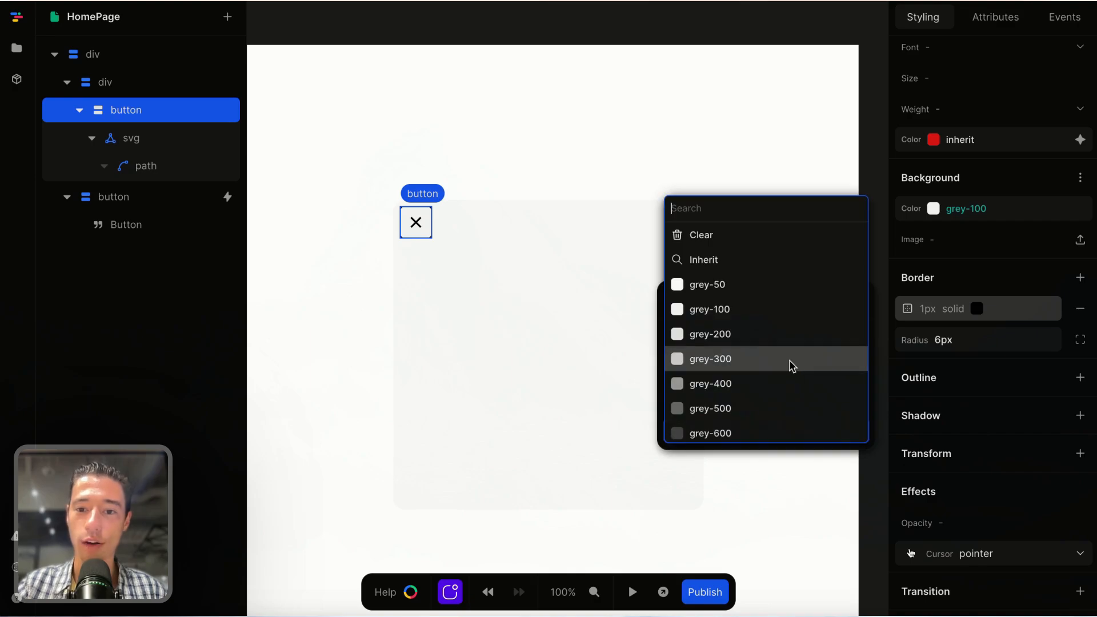
pyautogui.click(526, 343)
pyautogui.click(465, 139)
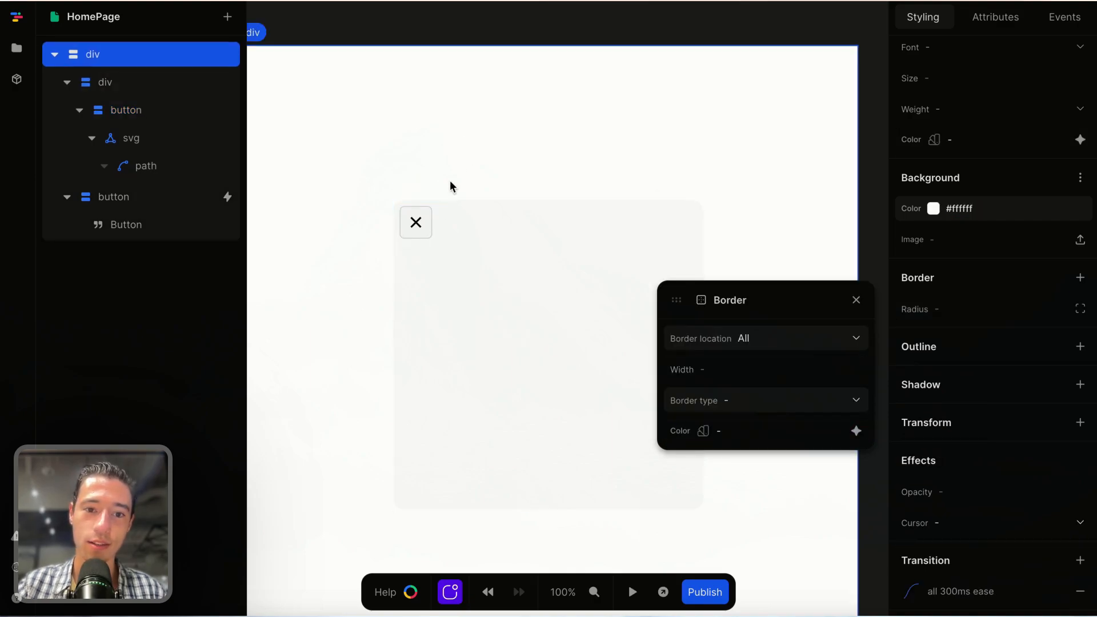
# Change the close button's border color to a lighter grey
pyautogui.click(429, 228)
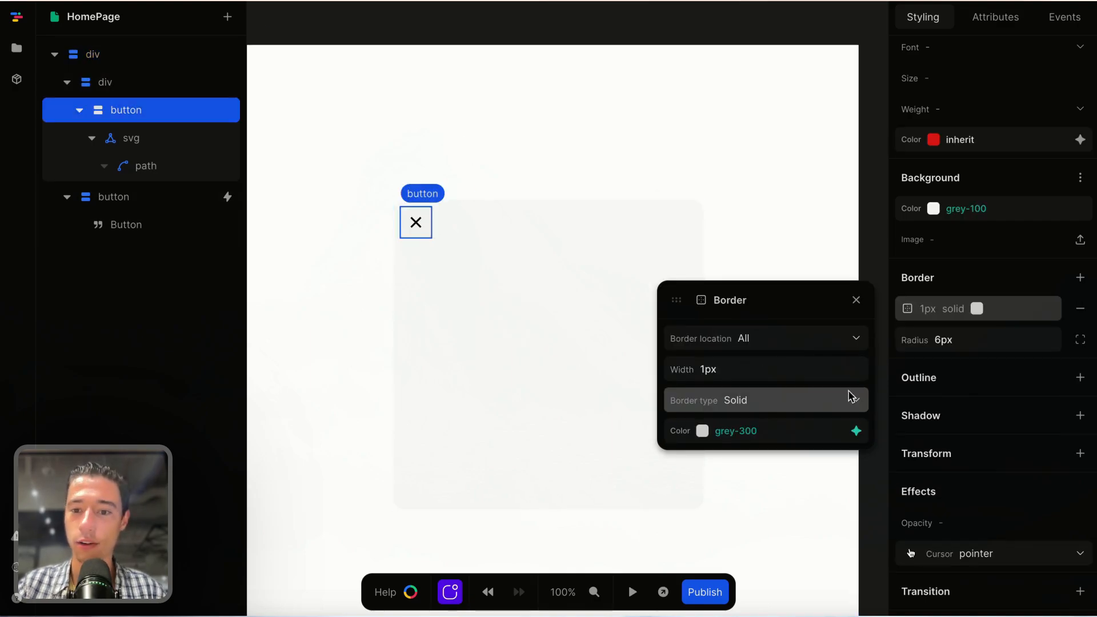
pyautogui.click(856, 430)
pyautogui.click(765, 368)
pyautogui.click(521, 371)
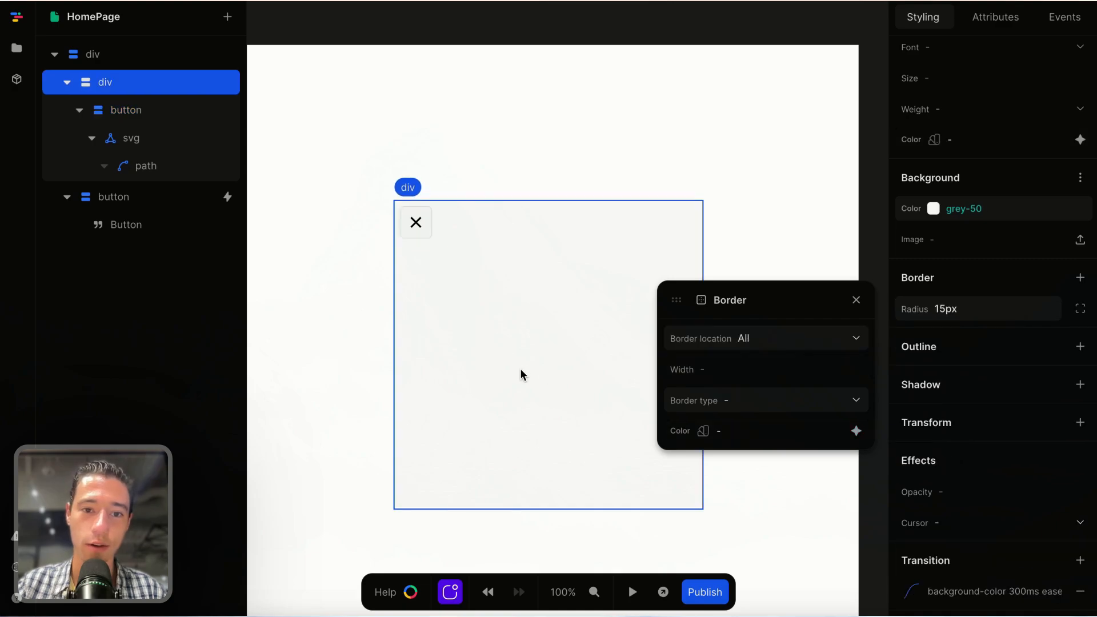
# Close the border settings of the close button
pyautogui.click(430, 151)
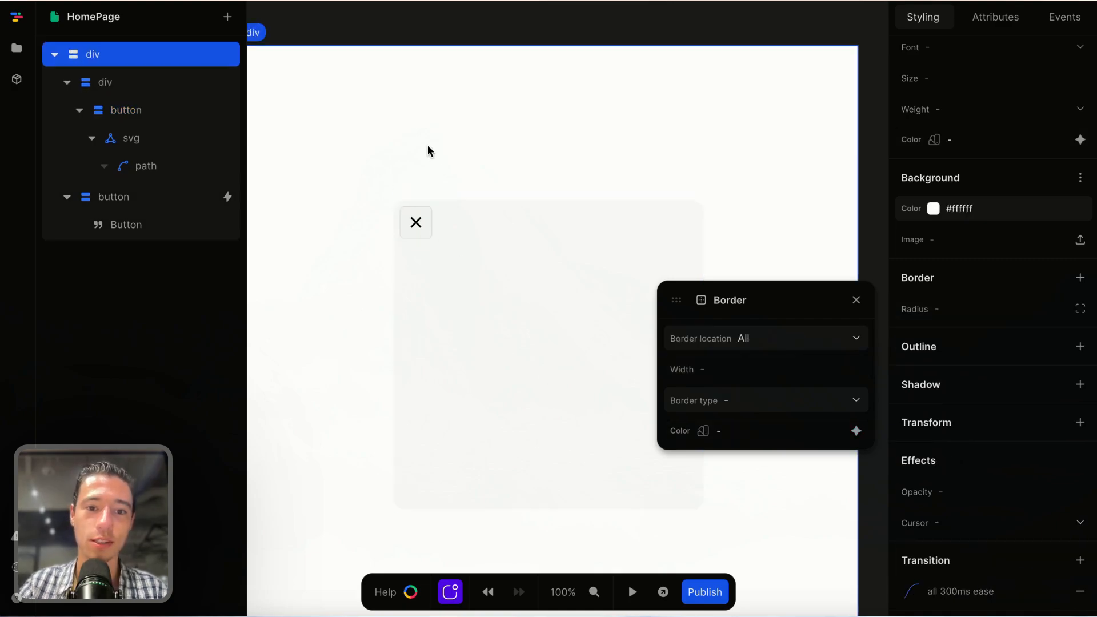
pyautogui.click(428, 225)
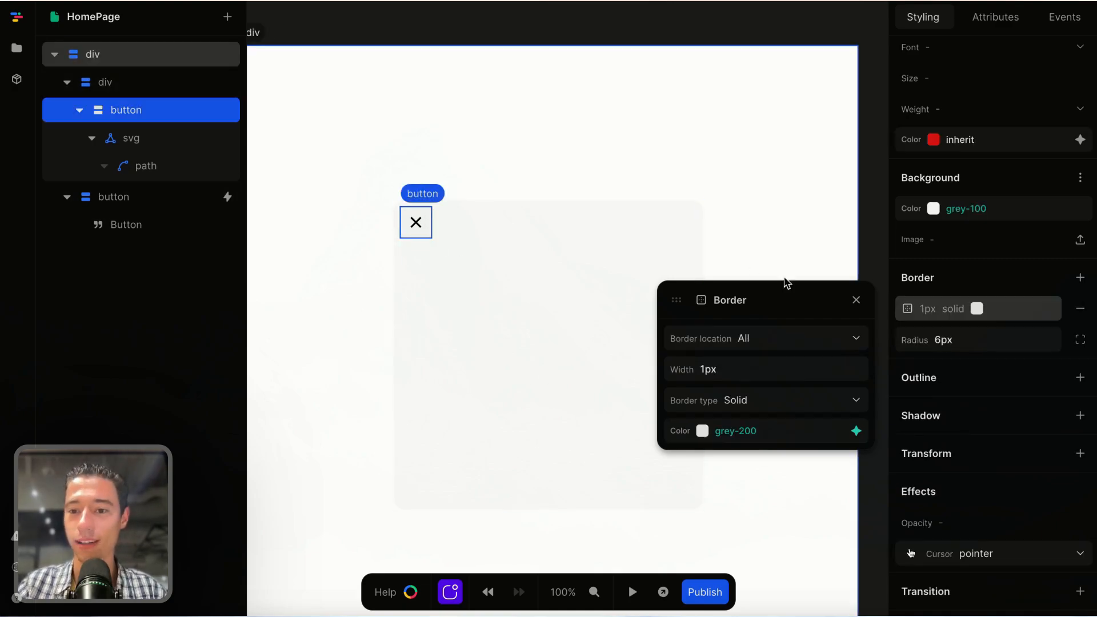
pyautogui.click(856, 300)
pyautogui.click(543, 298)
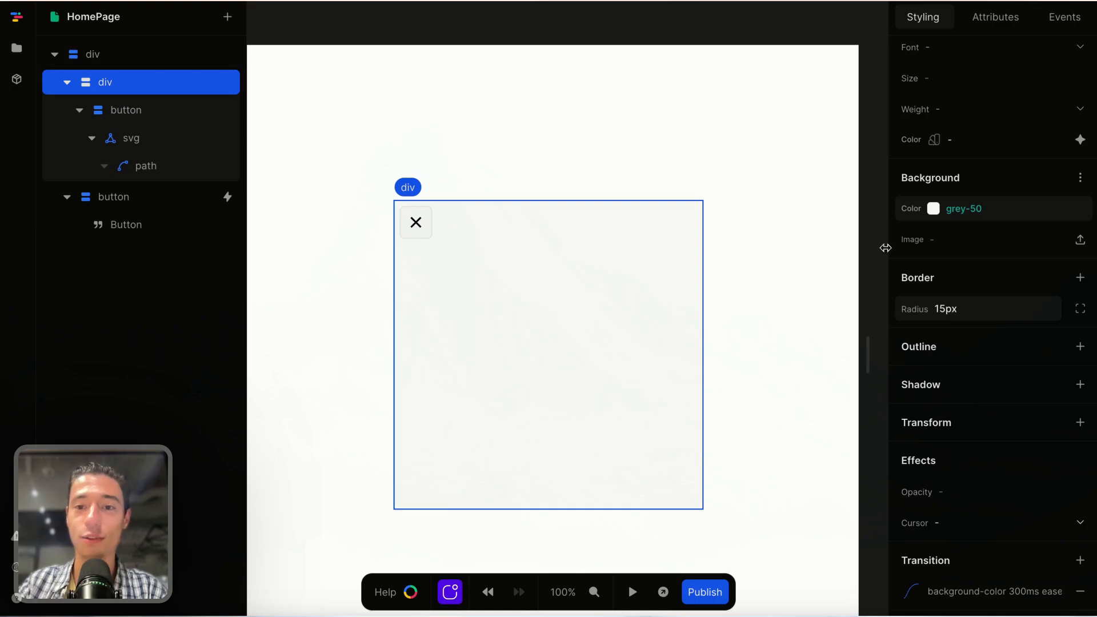
# Add a class named dark to the close button
pyautogui.click(421, 229)
pyautogui.scroll(10, 995, 63)
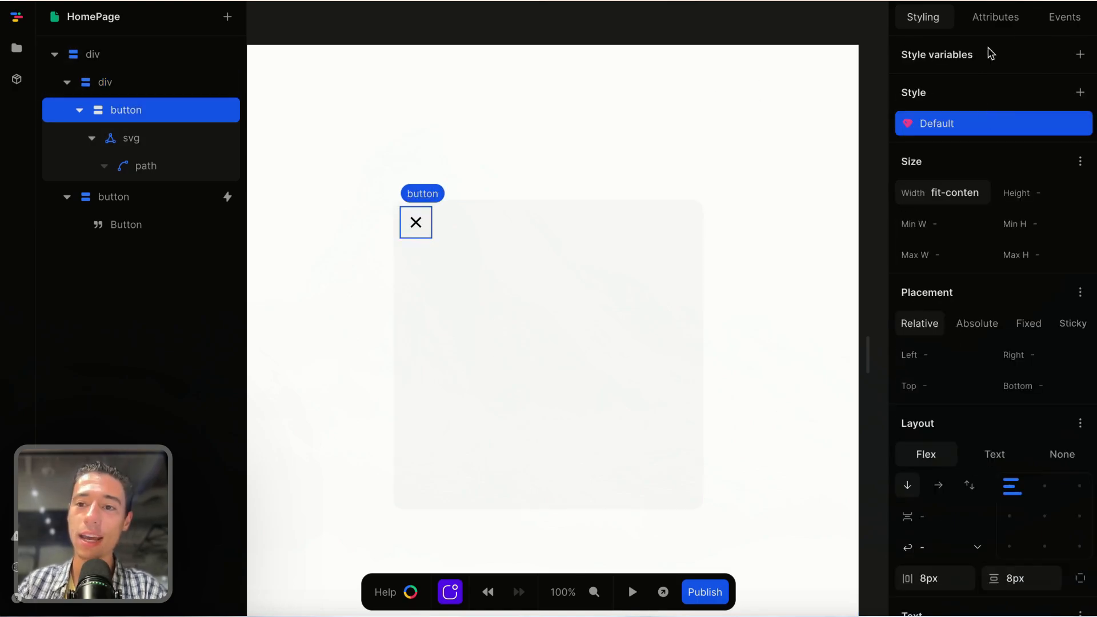
pyautogui.click(995, 18)
pyautogui.click(1081, 130)
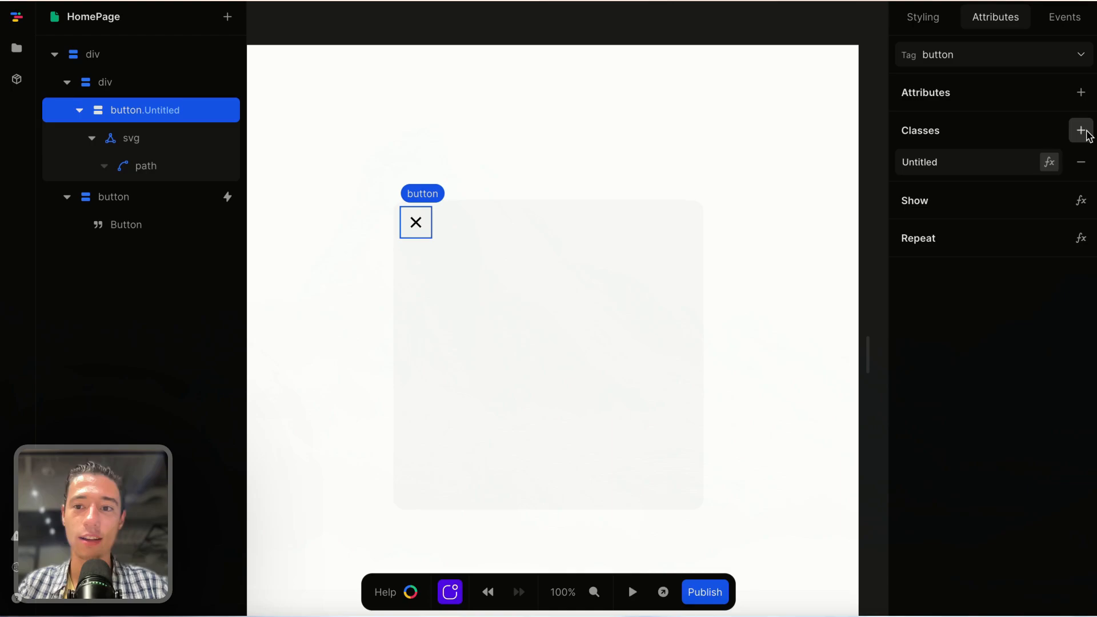
pyautogui.click(962, 162)
pyautogui.press('BackSpace')
pyautogui.press('Return')
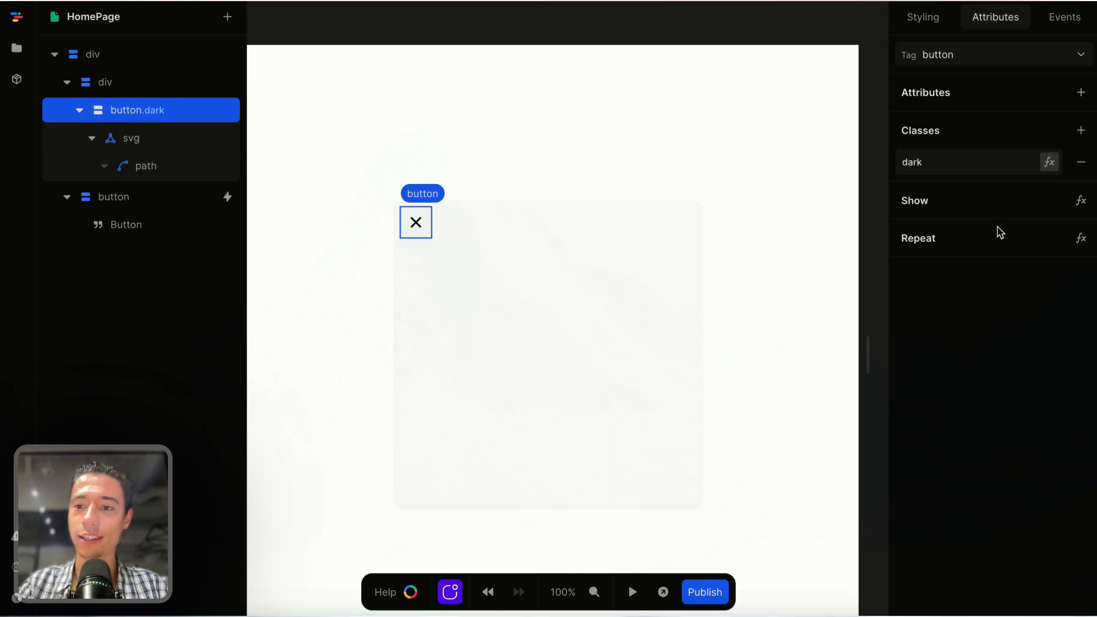
# Make the close button's dark class conditional on a formula checking that the mode variable equals the string dark
pyautogui.click(1049, 162)
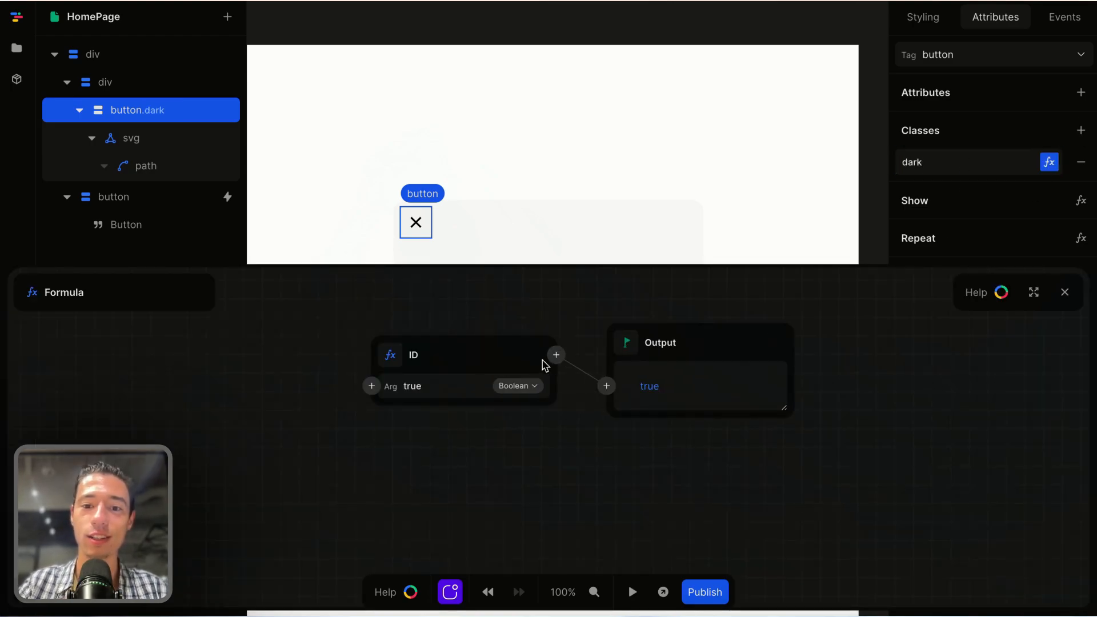
pyautogui.click(542, 359)
pyautogui.click(539, 427)
pyautogui.click(531, 342)
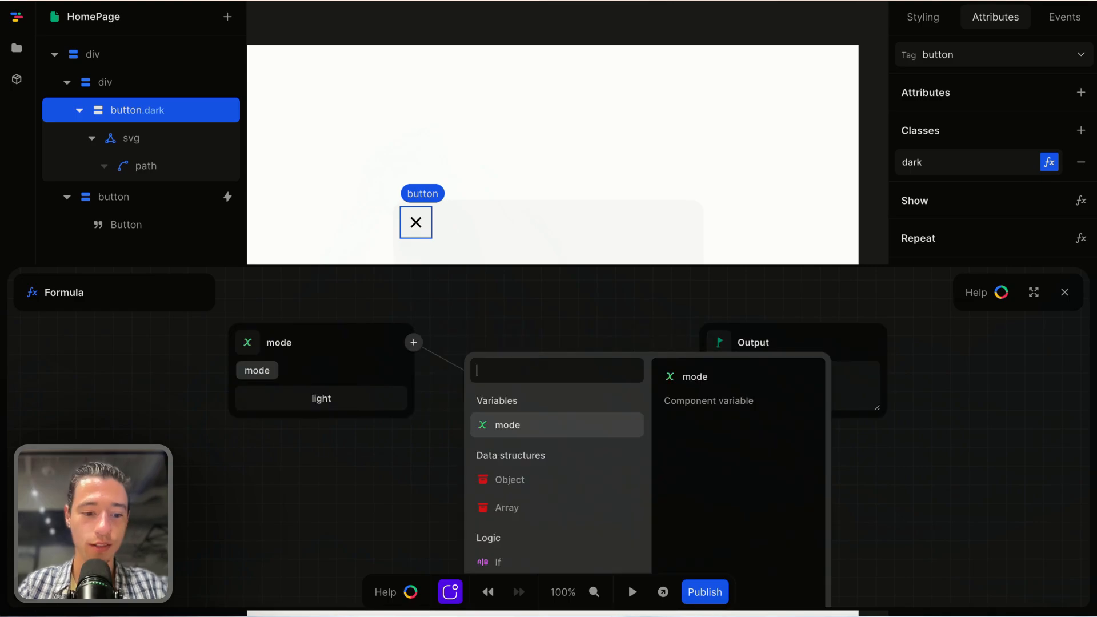
pyautogui.write('eq')
pyautogui.click(531, 399)
pyautogui.click(535, 420)
pyautogui.write('d')
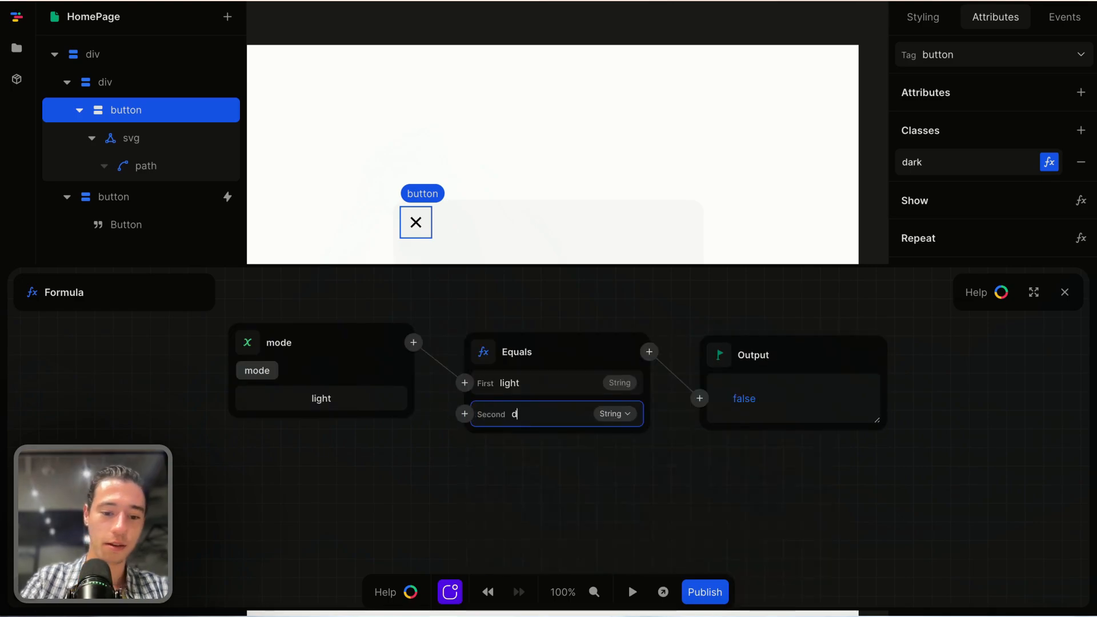
pyautogui.write('ark')
pyautogui.click(553, 517)
pyautogui.click(1065, 292)
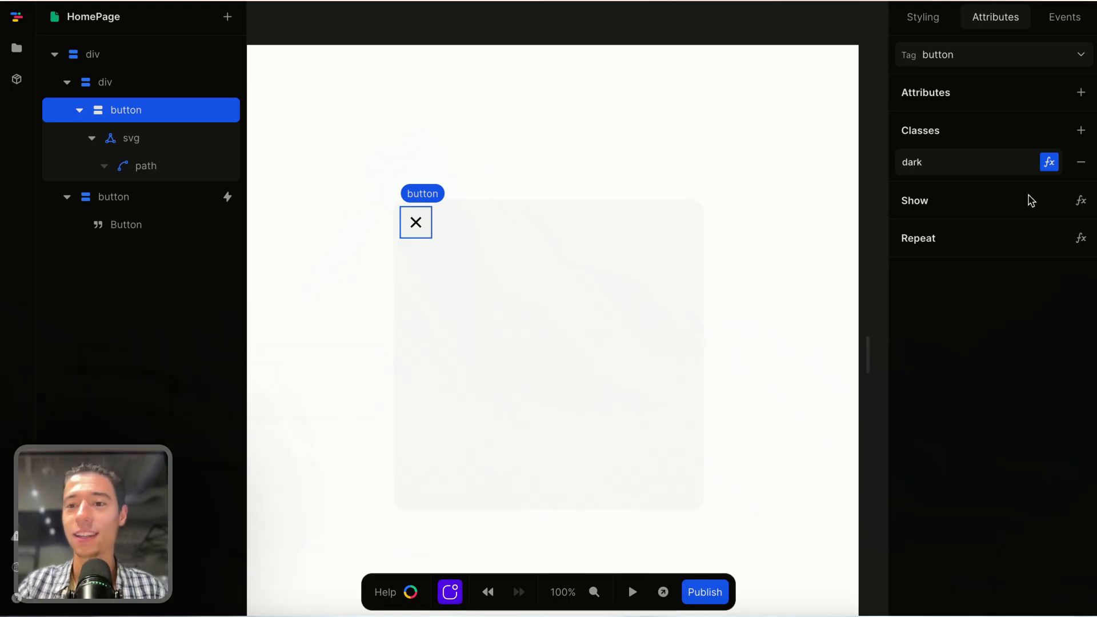
# Add a style variant for the close button that applies to its dark class
pyautogui.click(924, 19)
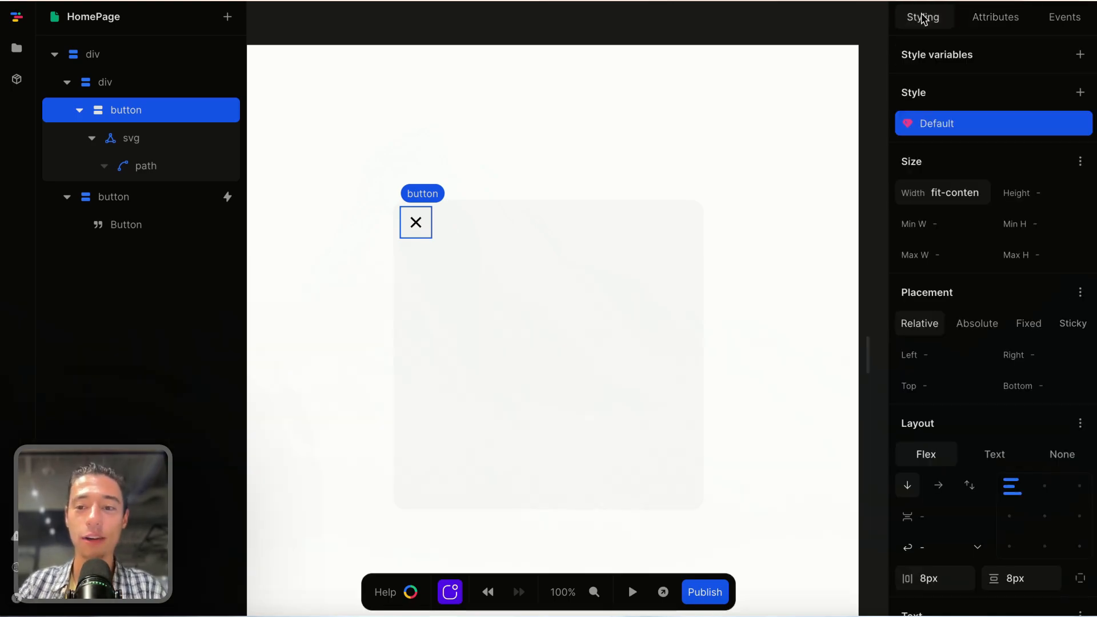
pyautogui.click(1080, 92)
pyautogui.click(970, 307)
pyautogui.click(956, 331)
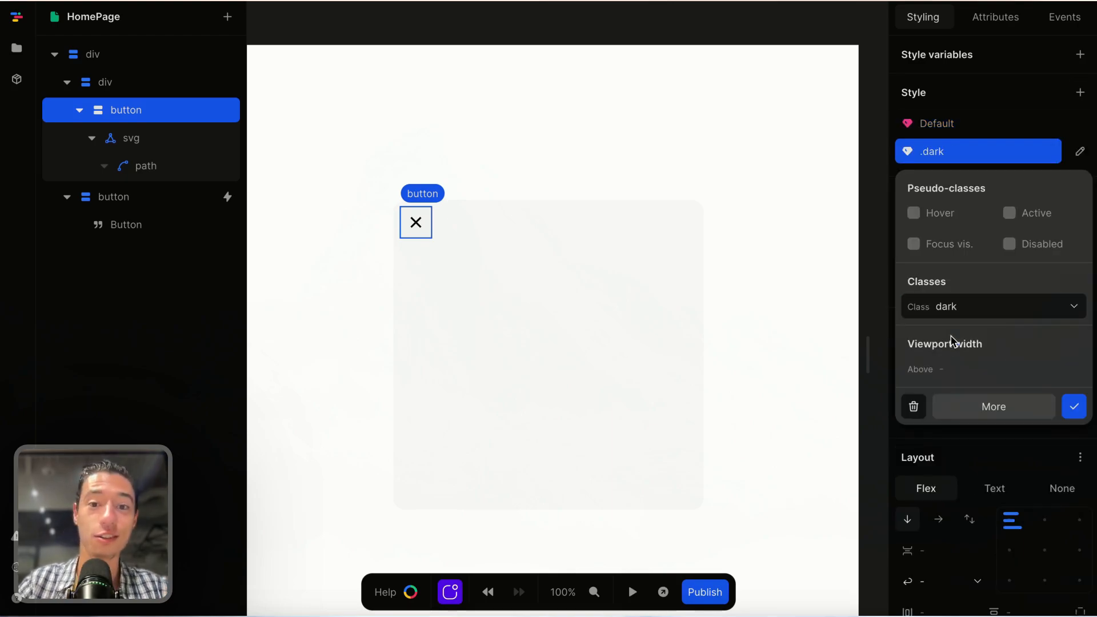
pyautogui.click(1074, 407)
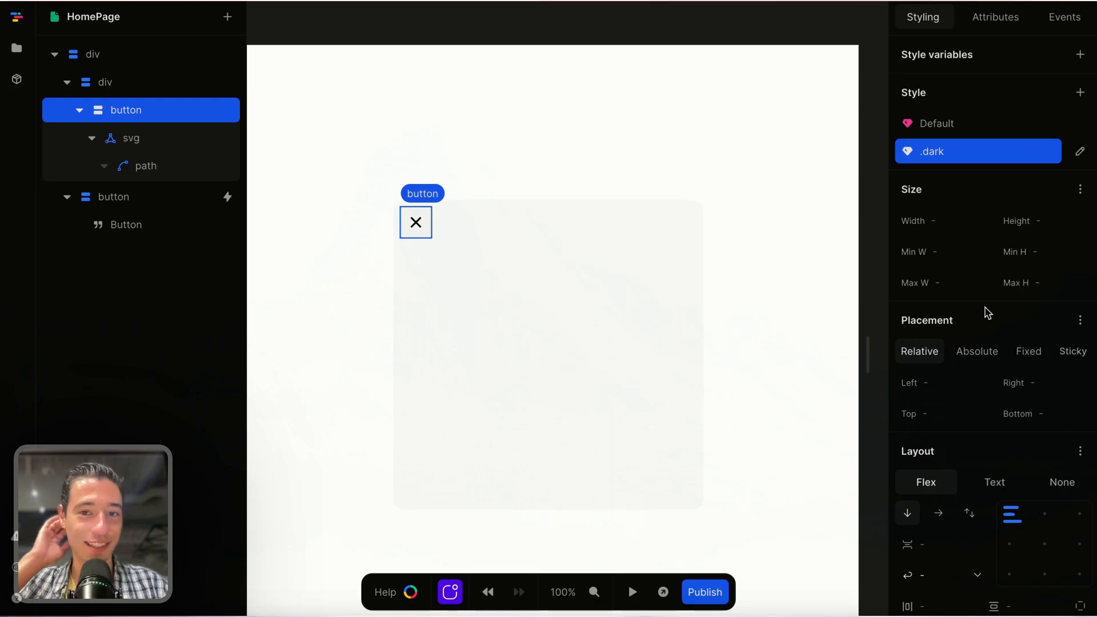
# Preview the page to check where the mode toggle button sits, and return to editing
pyautogui.scroll(-1, 997, 203)
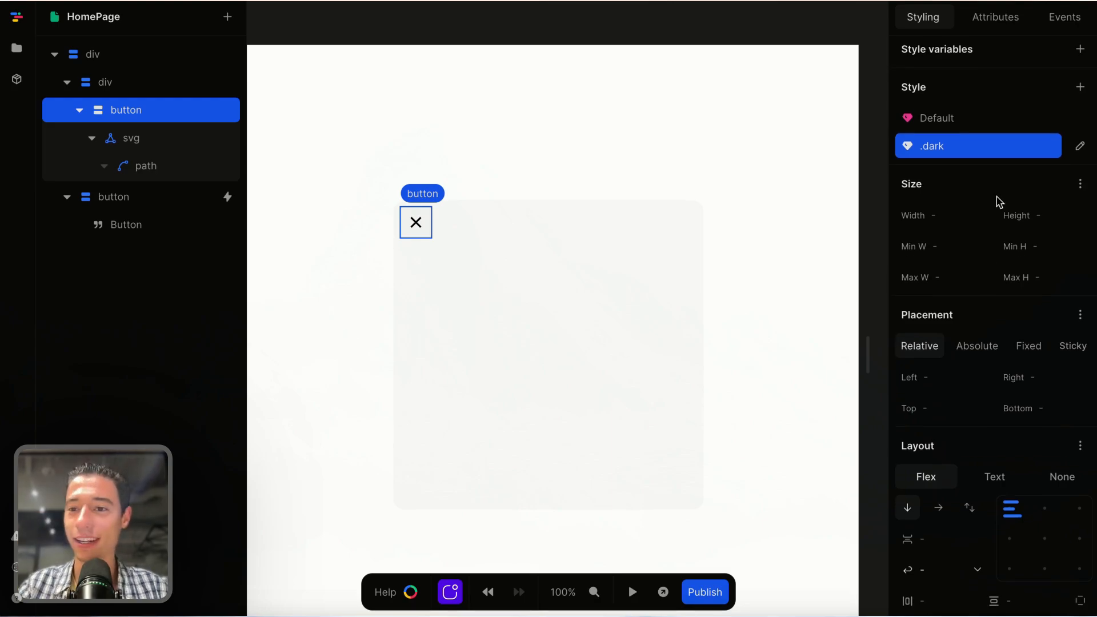
pyautogui.click(632, 592)
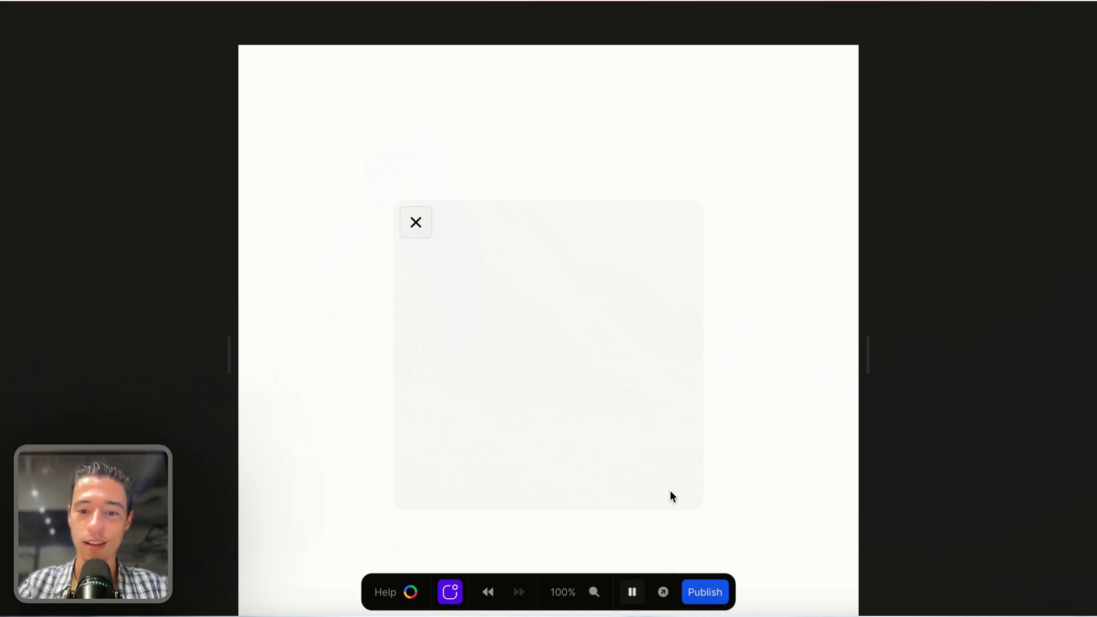
pyautogui.scroll(-3, 876, 429)
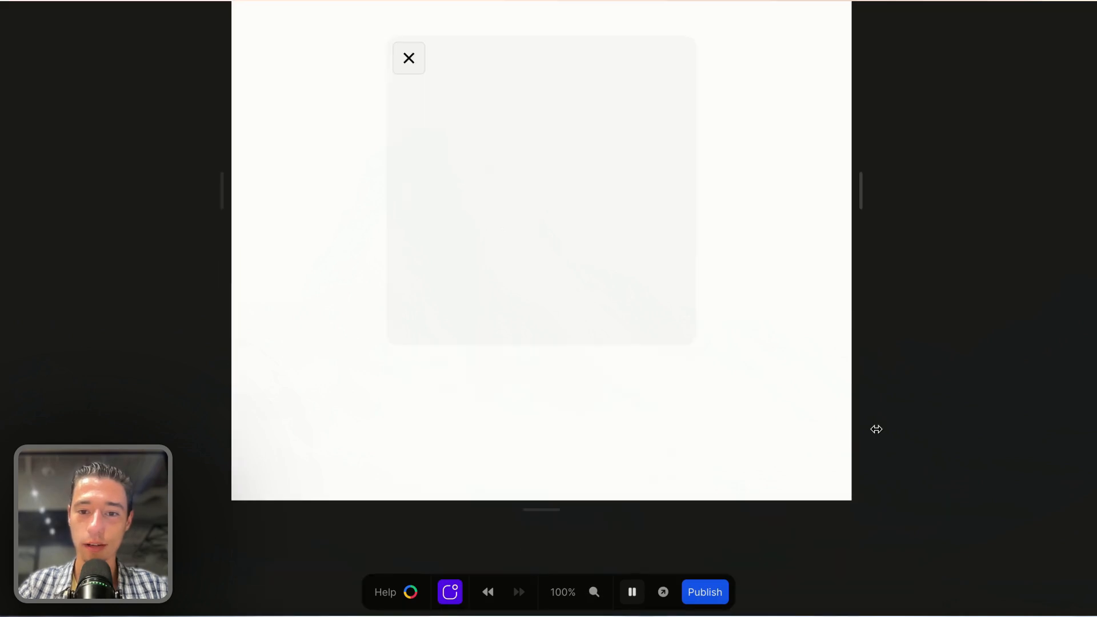
pyautogui.click(632, 592)
# Position the mode toggle button absolutely with a bottom offset of 1rem
pyautogui.click(175, 207)
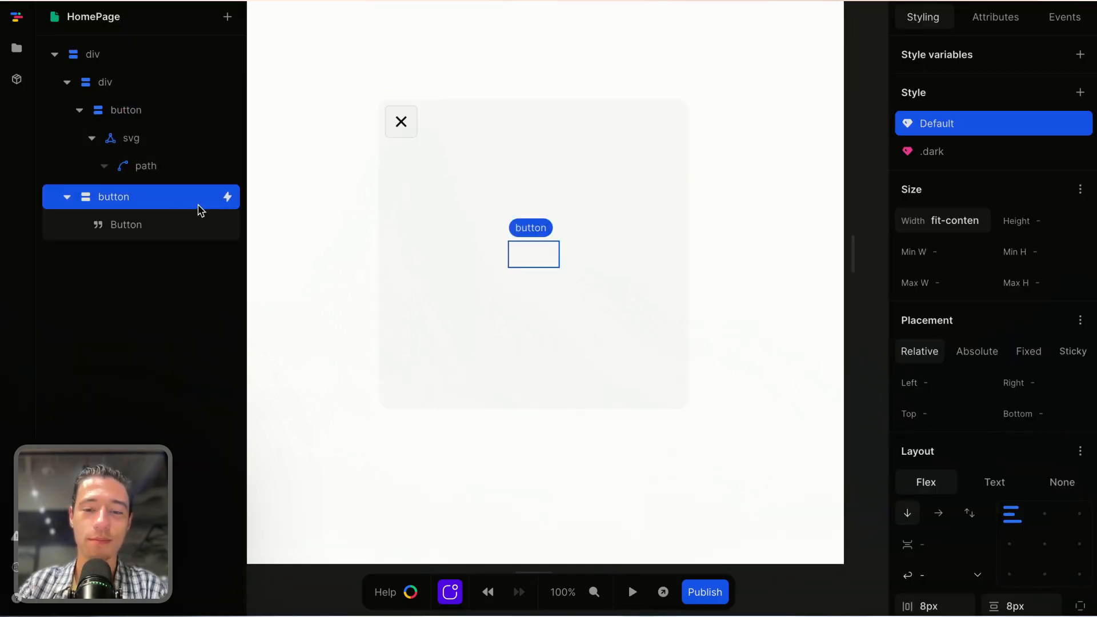
pyautogui.scroll(2, 798, 302)
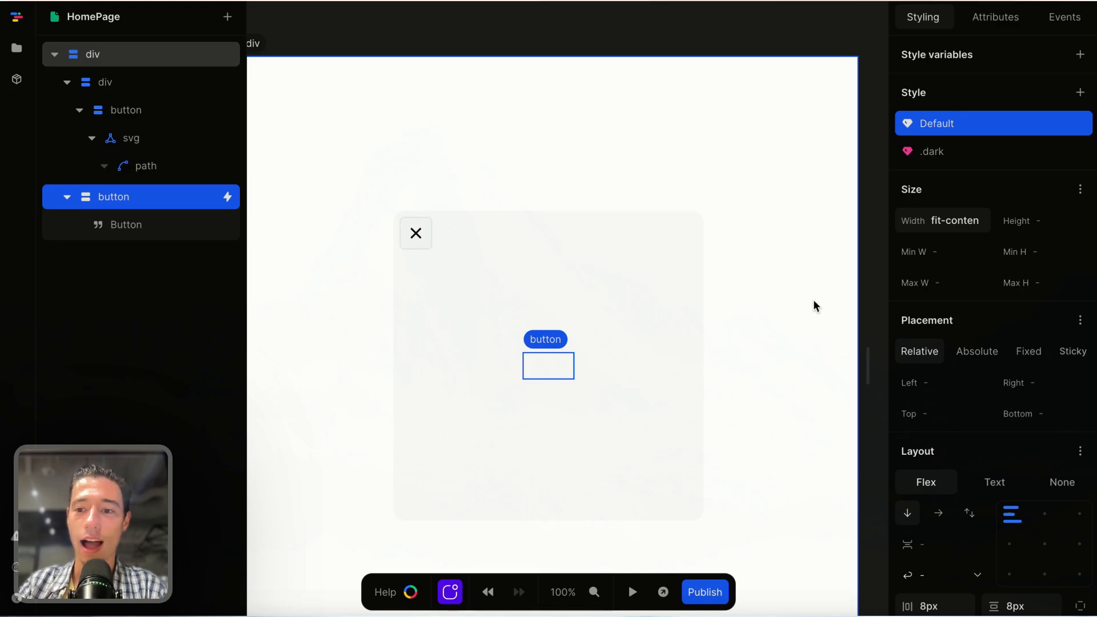
pyautogui.click(977, 351)
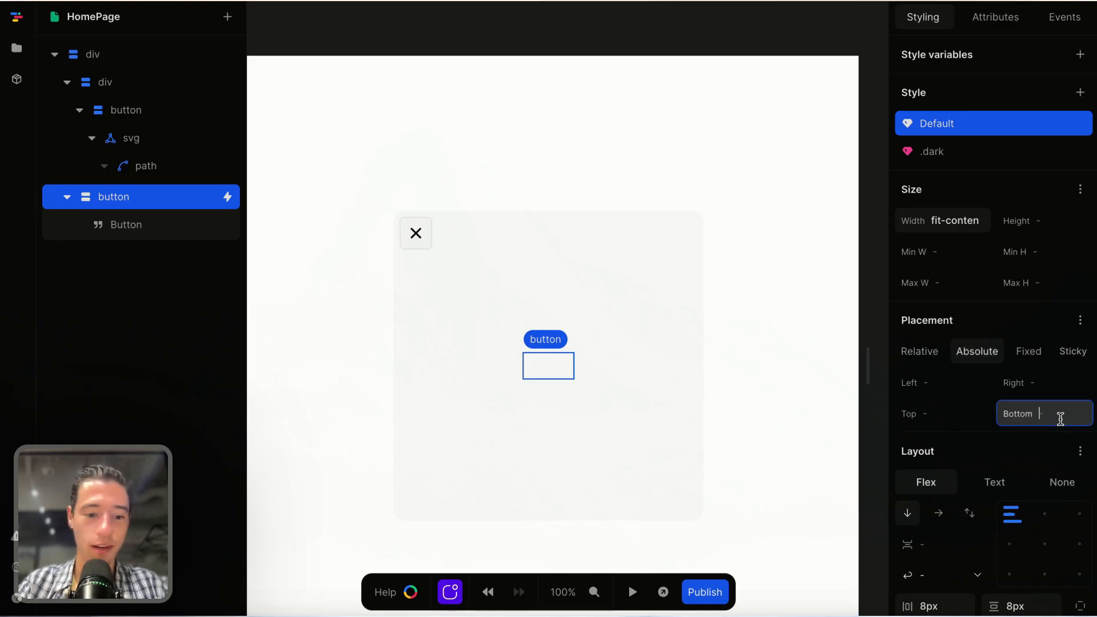
pyautogui.write('1rem')
pyautogui.scroll(-3, 746, 454)
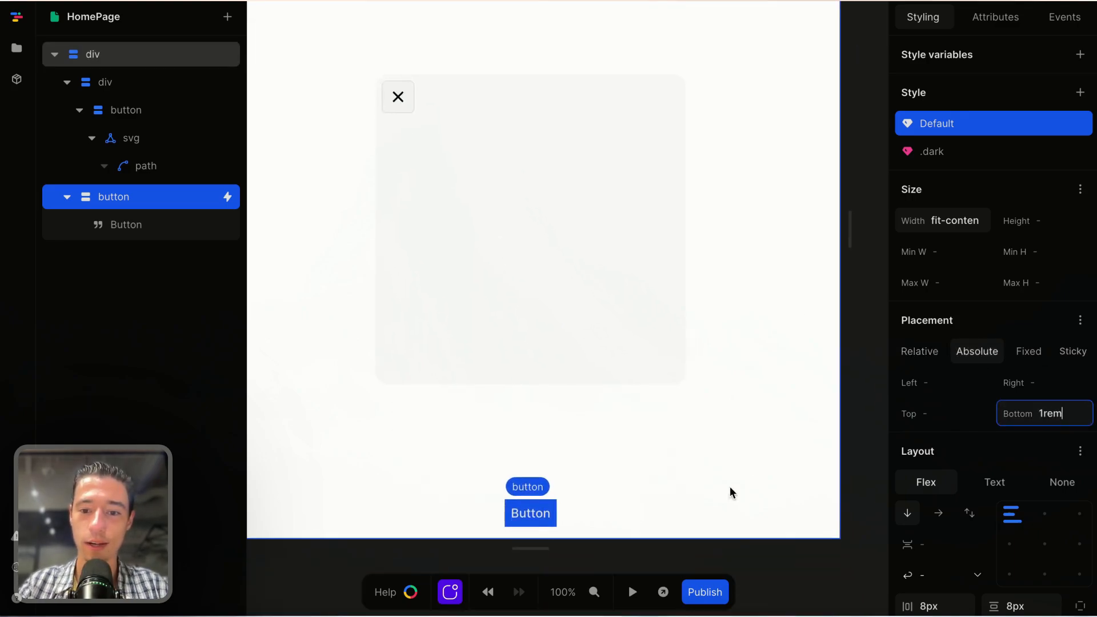
# Switch the page to dark mode in preview, and set the close button's .dark style background colour to grey-700
pyautogui.click(631, 593)
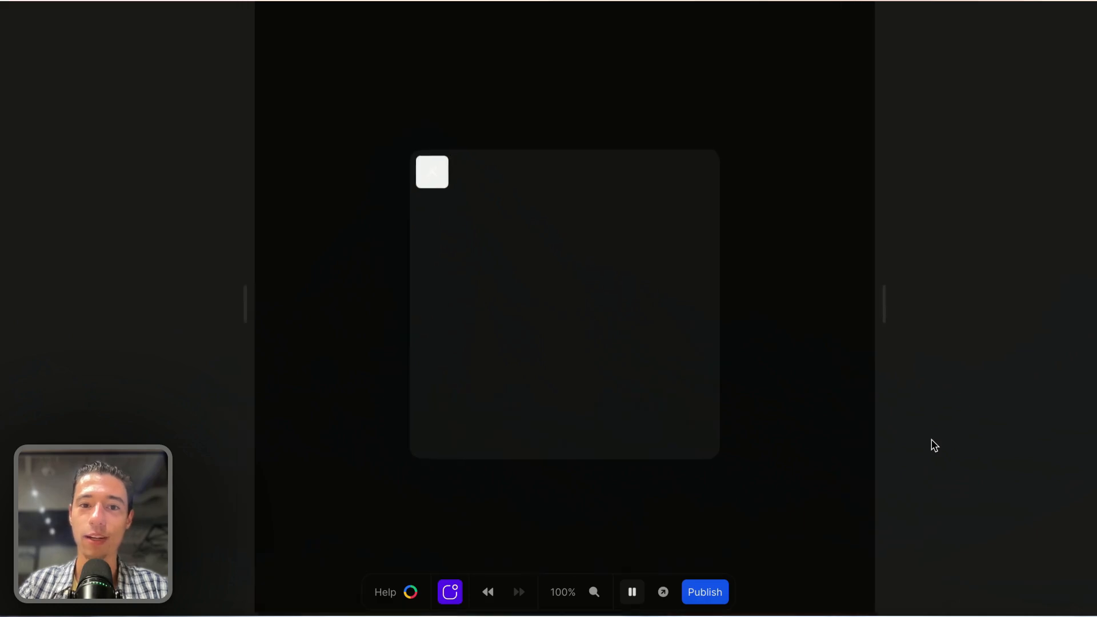
pyautogui.click(633, 592)
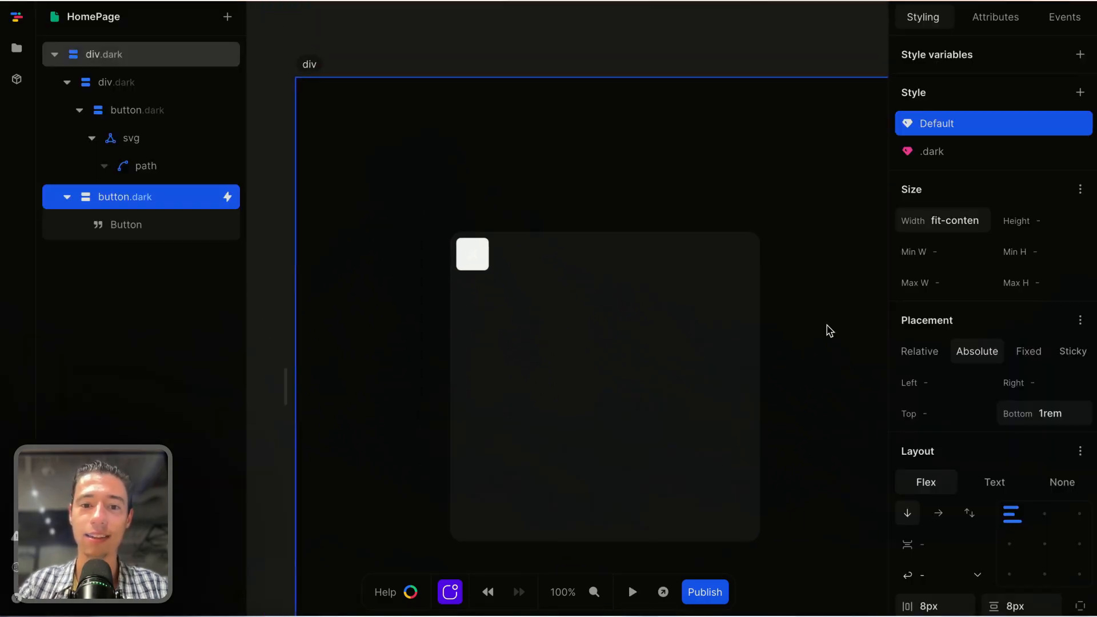
pyautogui.click(474, 312)
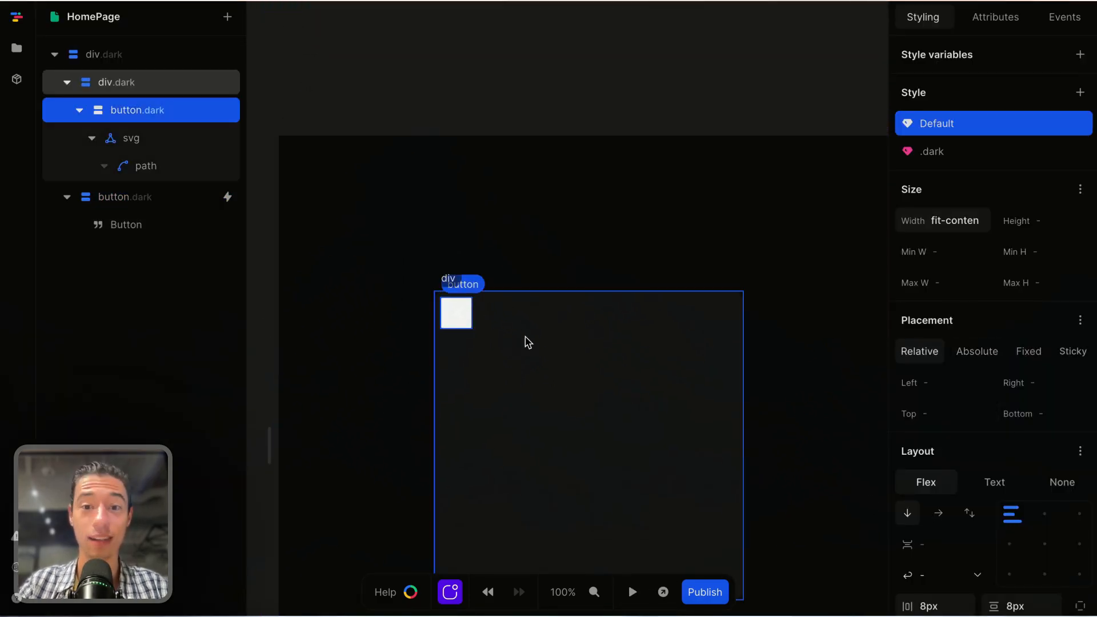
pyautogui.click(949, 156)
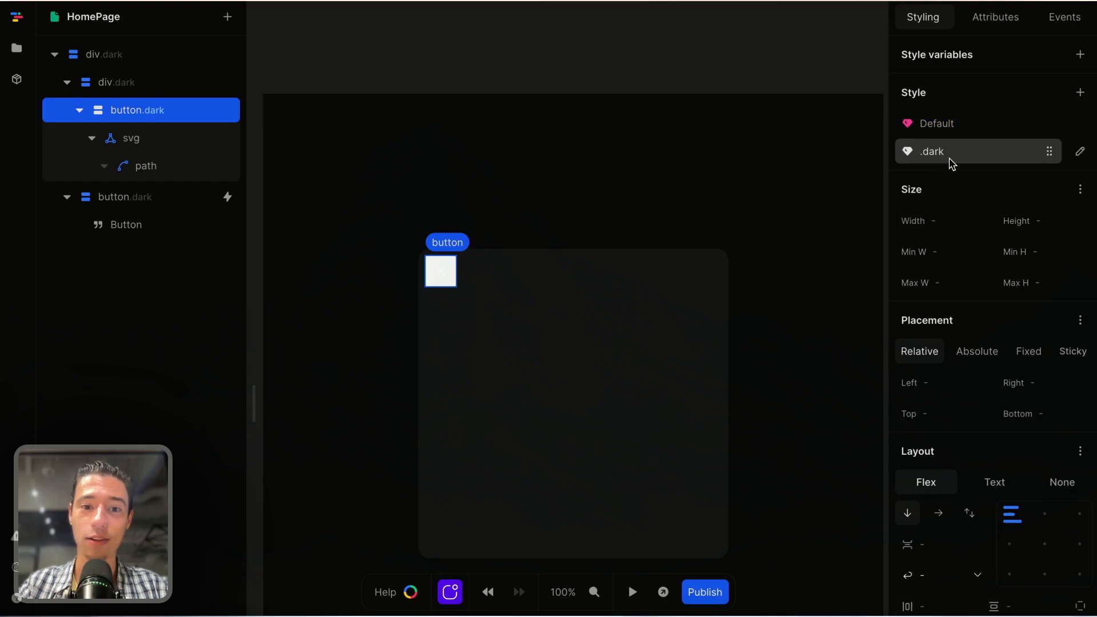
pyautogui.scroll(-2, 987, 305)
pyautogui.scroll(-6, 984, 304)
pyautogui.click(1080, 359)
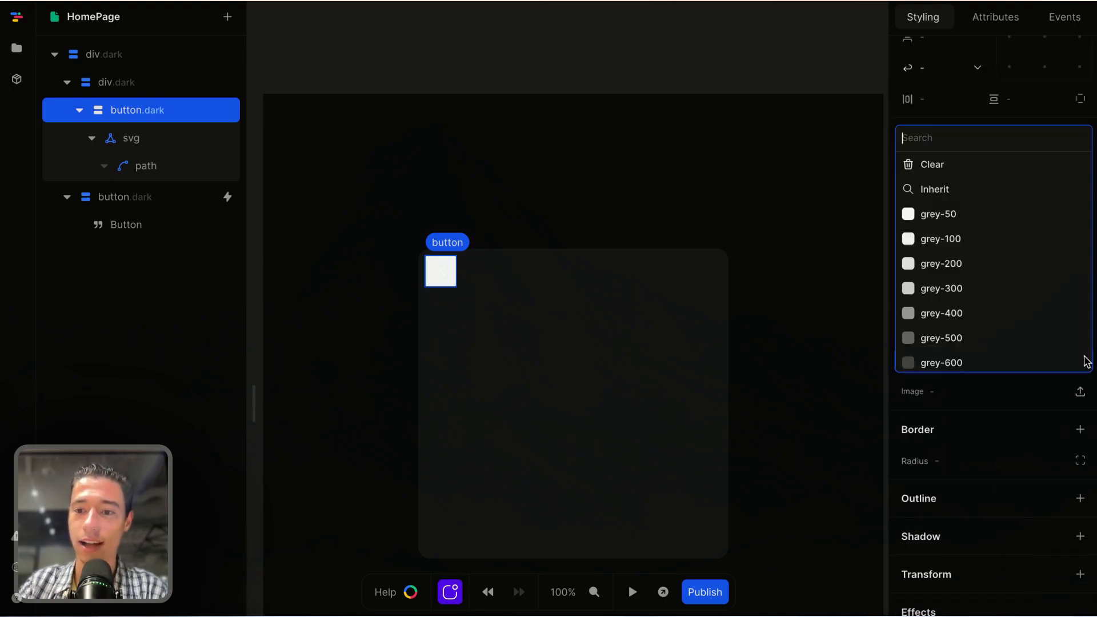
pyautogui.scroll(-2, 1016, 329)
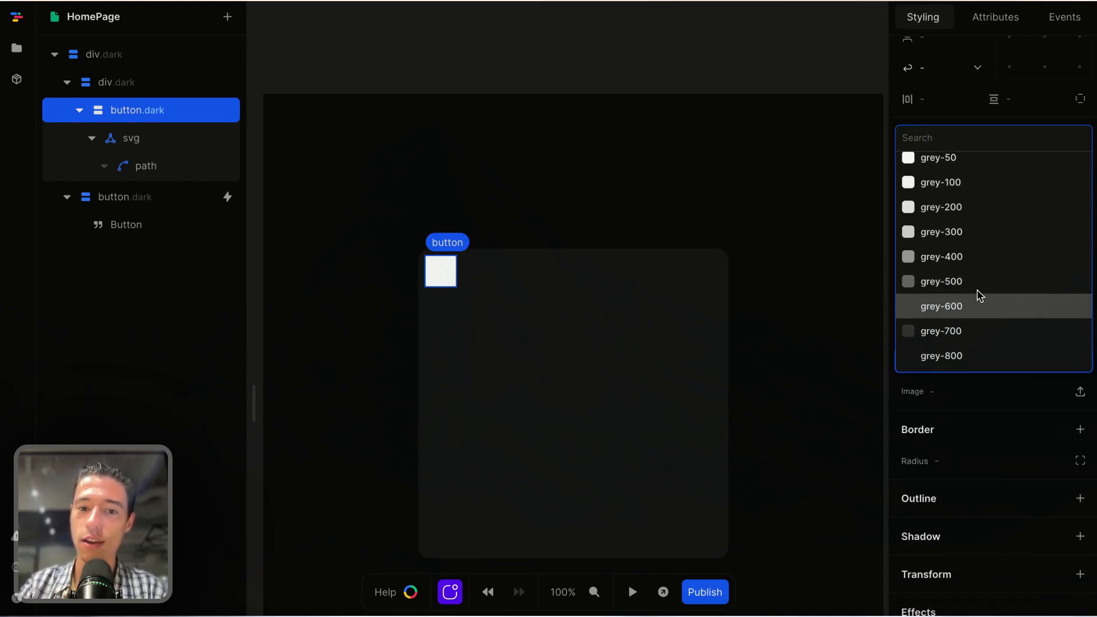
pyautogui.scroll(-1, 985, 322)
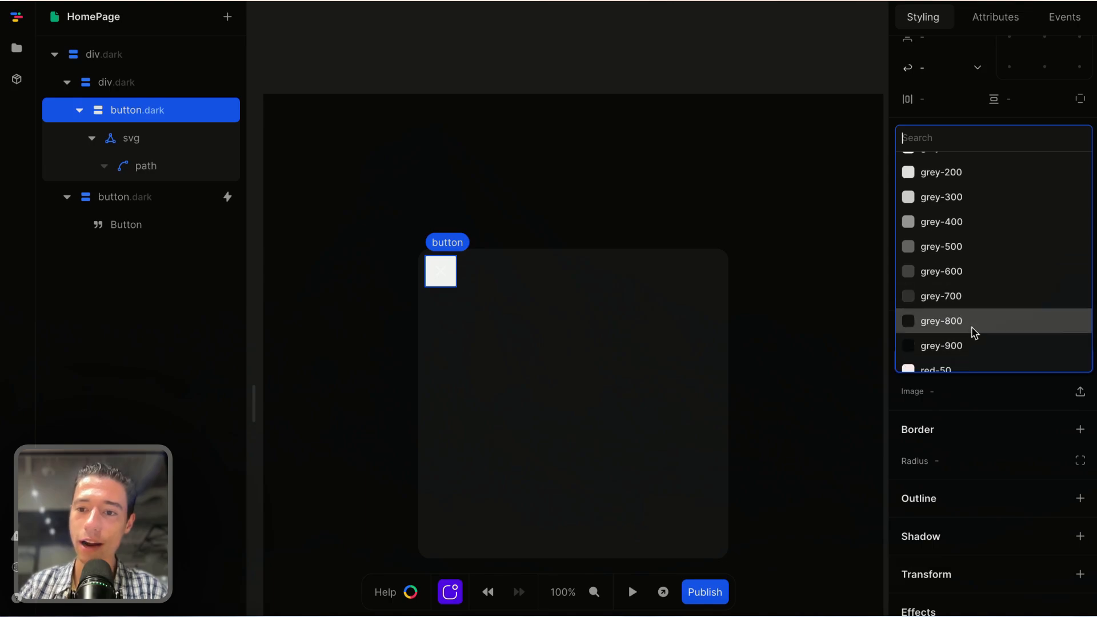
pyautogui.click(962, 305)
pyautogui.click(810, 358)
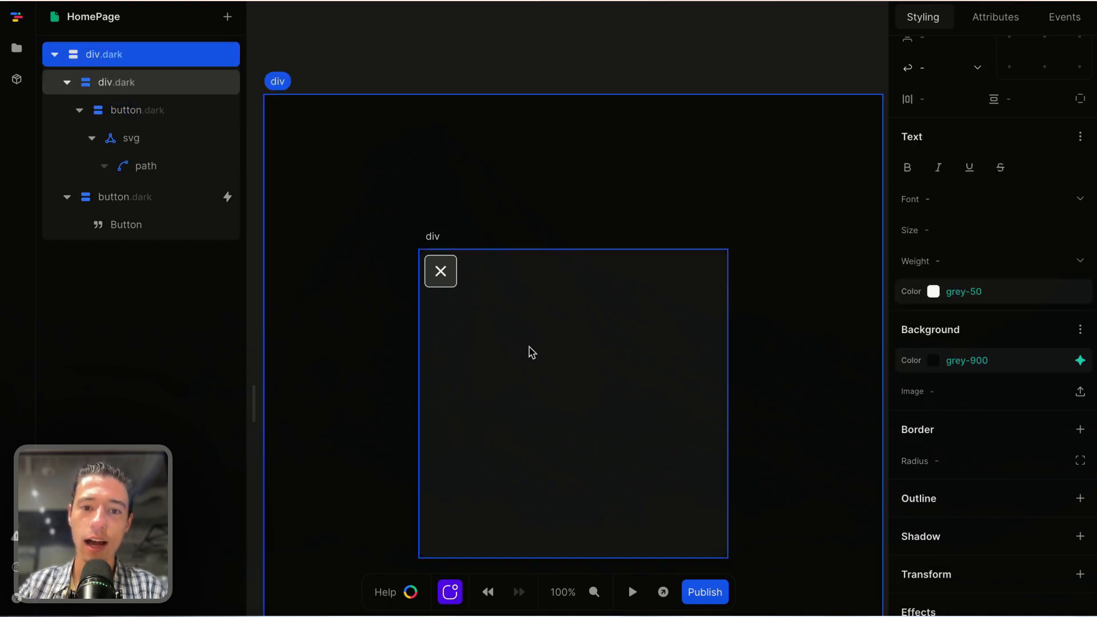
# Add a 1px solid grey-600 border on all sides to the close button's .dark style
pyautogui.click(450, 284)
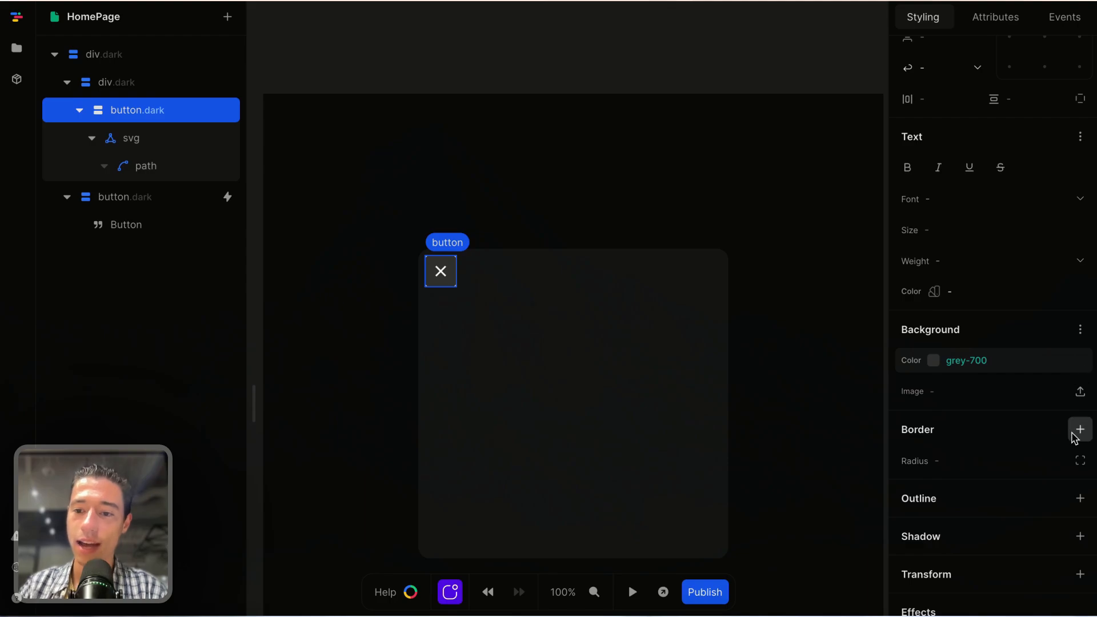
pyautogui.scroll(-1, 1074, 436)
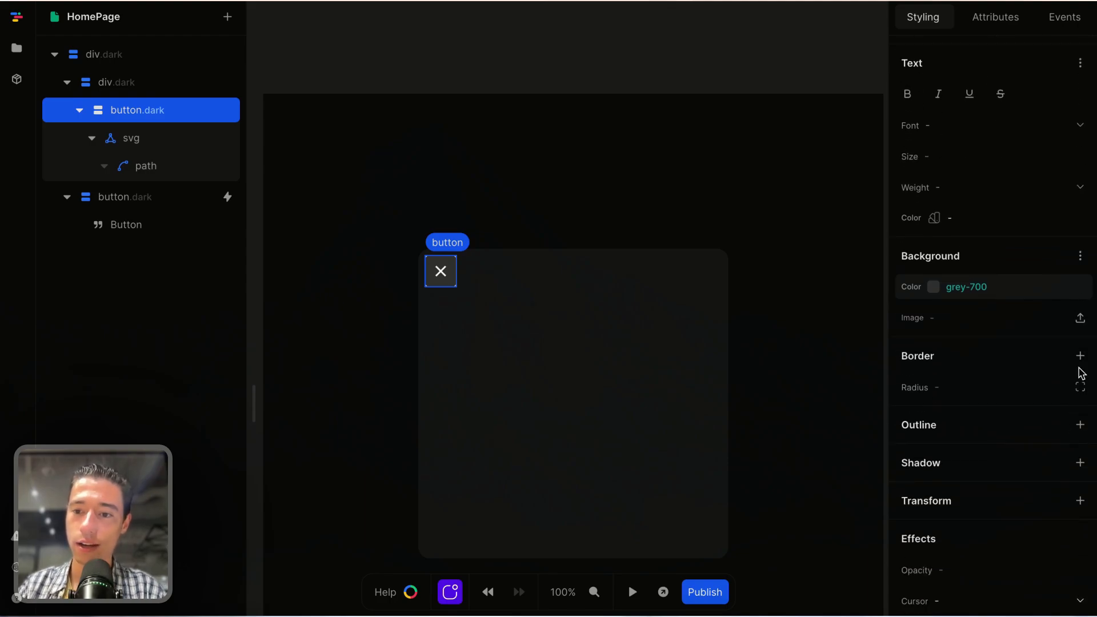
pyautogui.click(1080, 355)
pyautogui.click(848, 345)
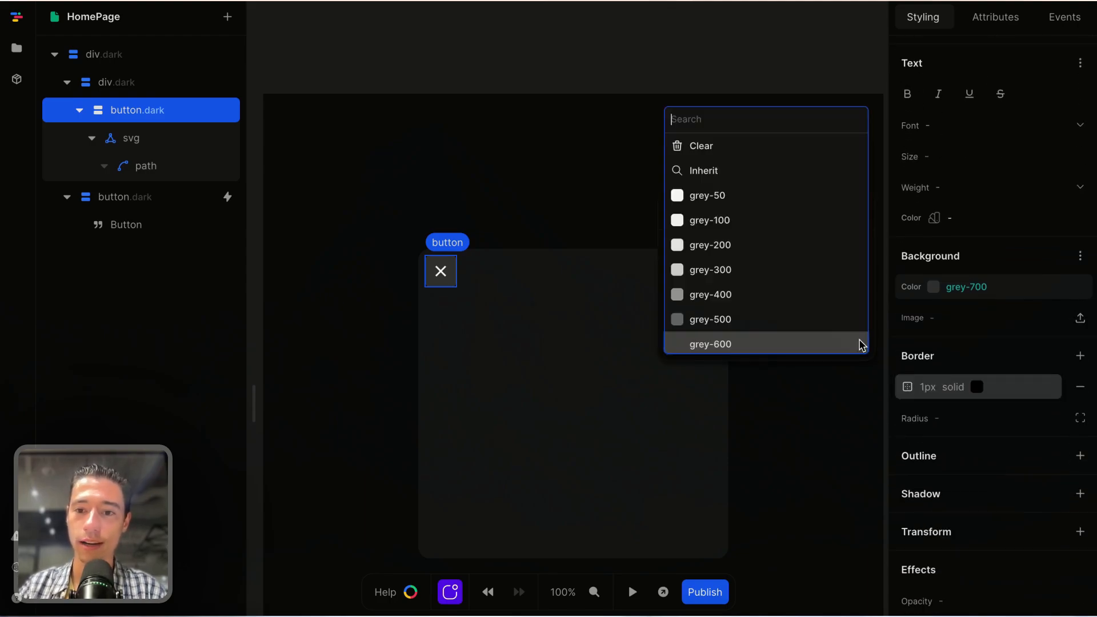
pyautogui.scroll(-2, 798, 303)
pyautogui.click(786, 312)
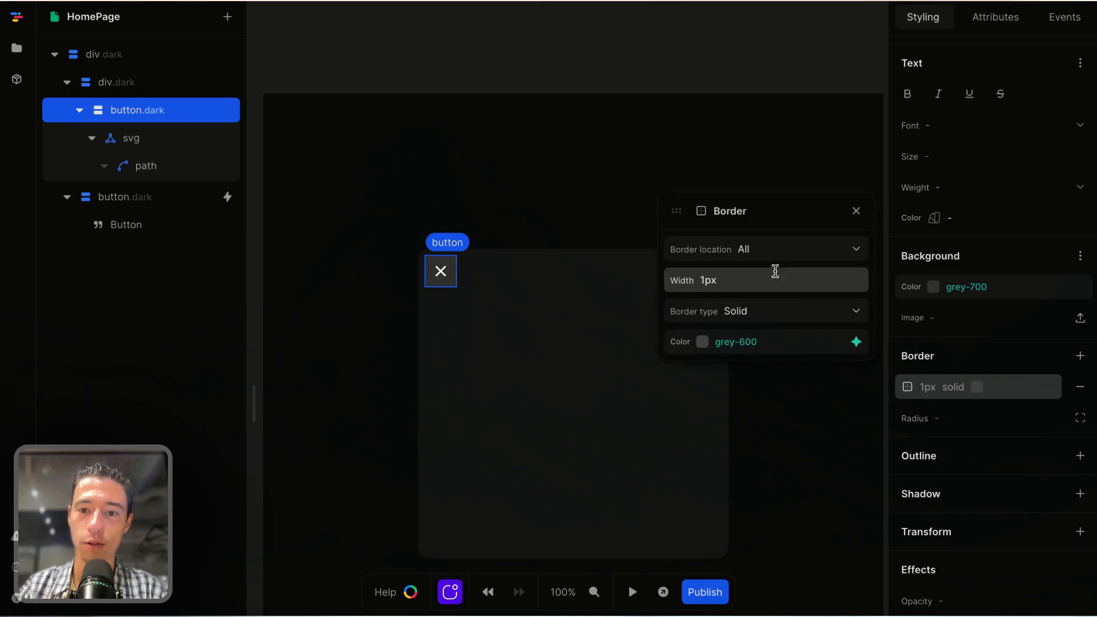
pyautogui.click(559, 387)
pyautogui.click(417, 351)
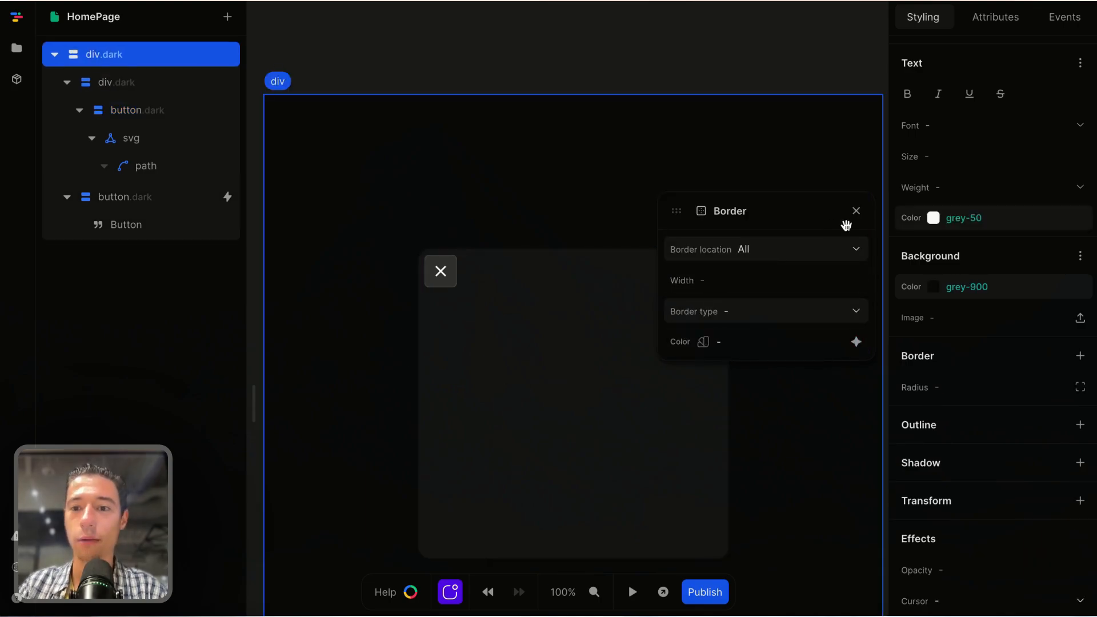
pyautogui.click(856, 212)
# Preview the page and toggle the theme to light and back to check the dark close button
pyautogui.click(633, 592)
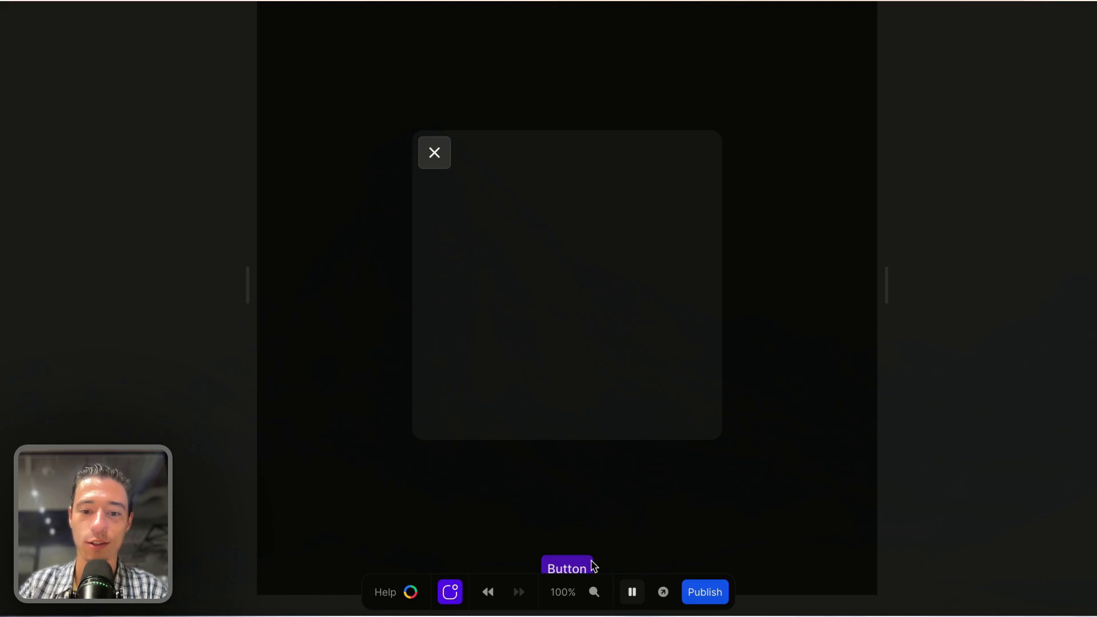
pyautogui.click(572, 567)
pyautogui.click(572, 567)
pyautogui.click(632, 592)
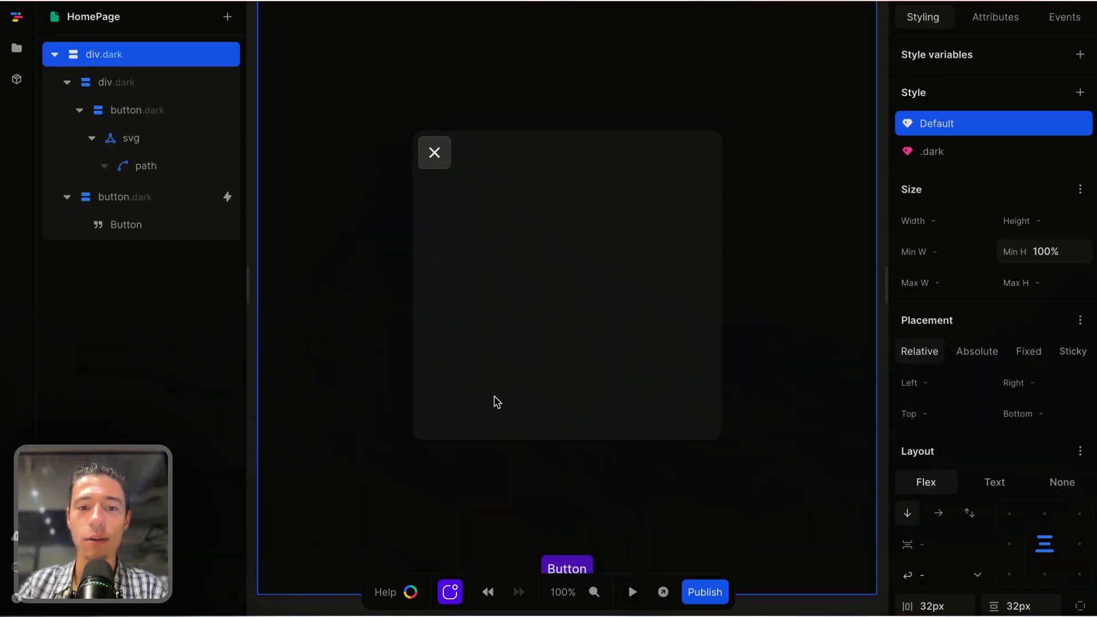
# Select the close button inside the card with its Default style active
pyautogui.click(443, 165)
pyautogui.scroll(-6, 1025, 326)
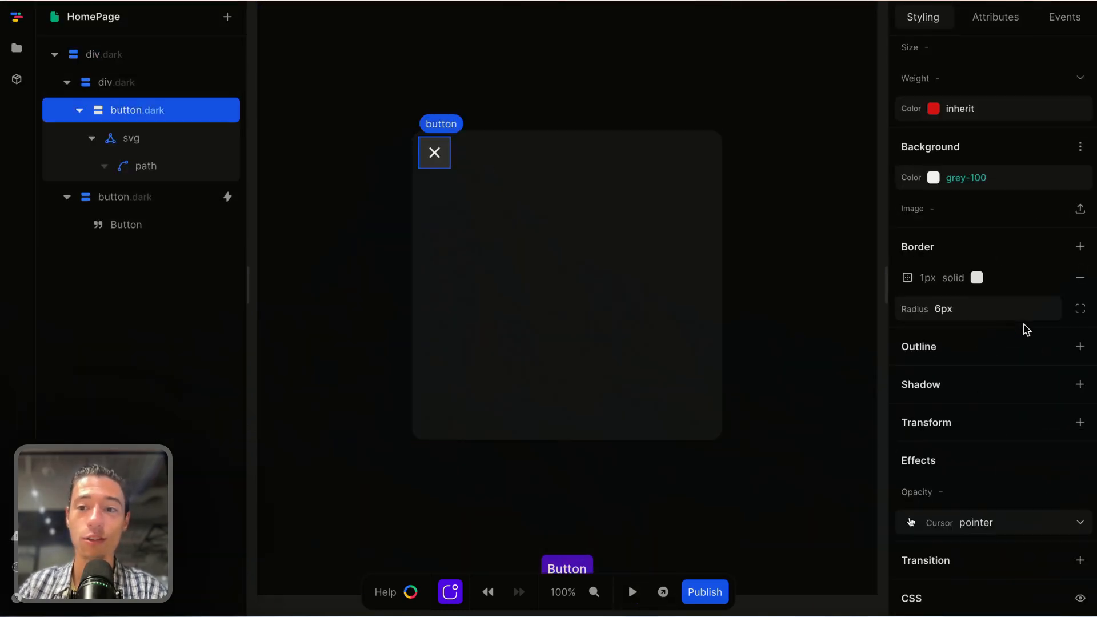
pyautogui.scroll(6, 970, 177)
pyautogui.scroll(-6, 975, 357)
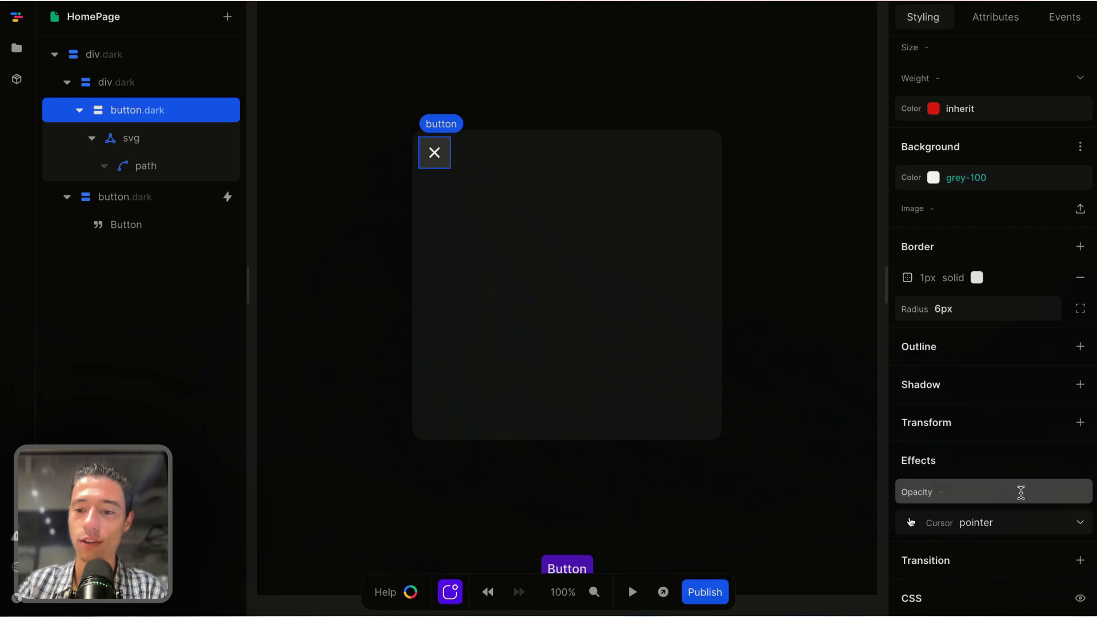
pyautogui.click(1079, 423)
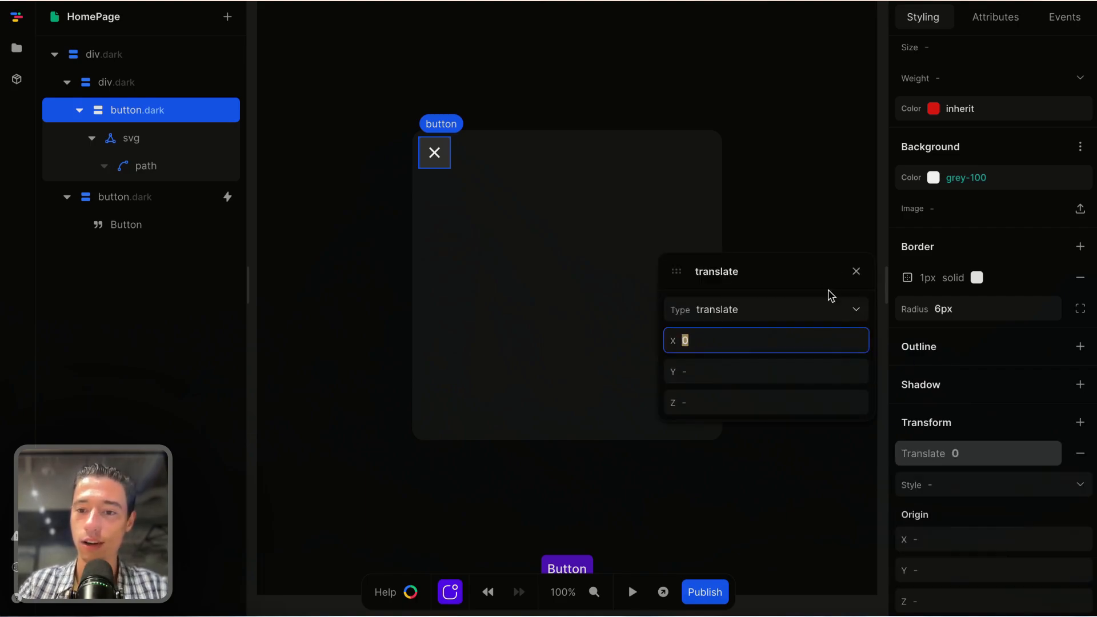
pyautogui.click(856, 271)
pyautogui.click(1080, 453)
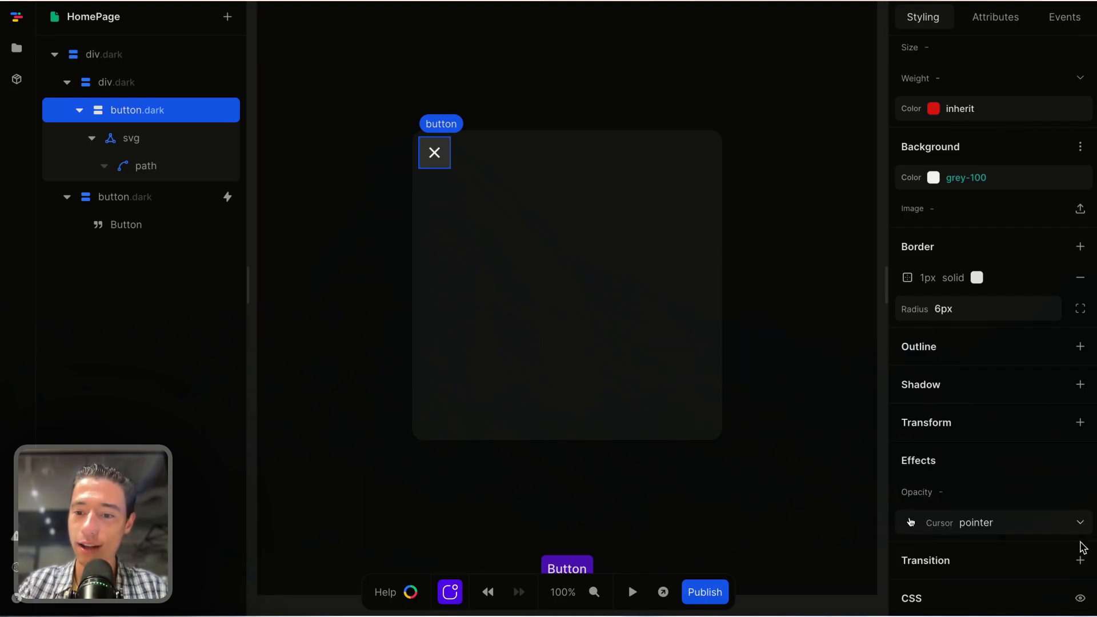
# Add a background-color transition of 300ms with ease to the close button's Default style
pyautogui.click(1080, 560)
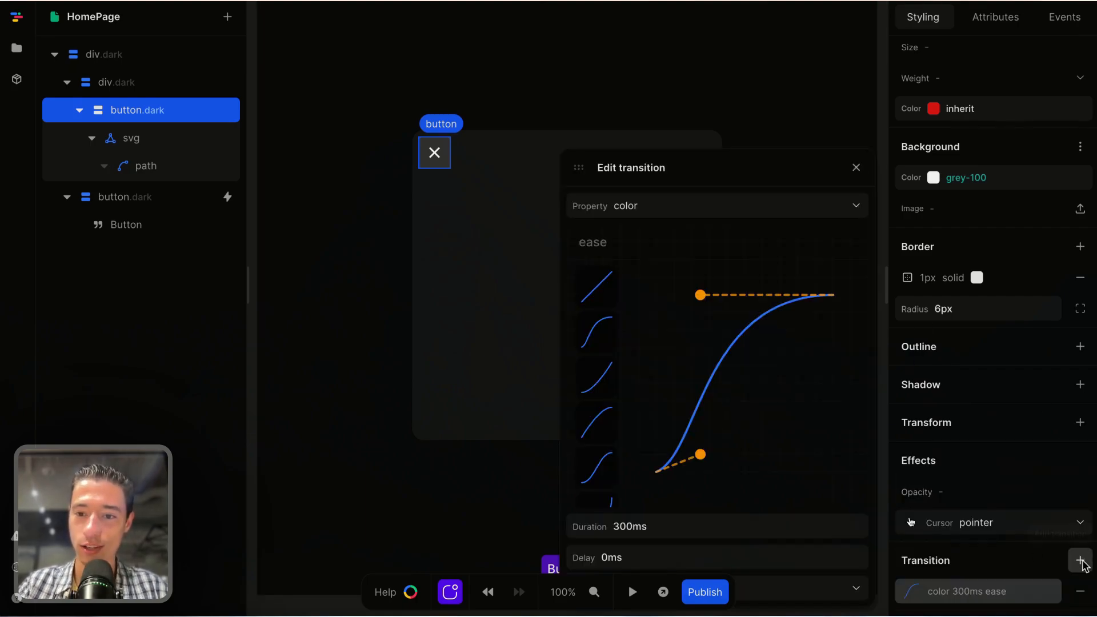
pyautogui.click(658, 207)
pyautogui.click(660, 232)
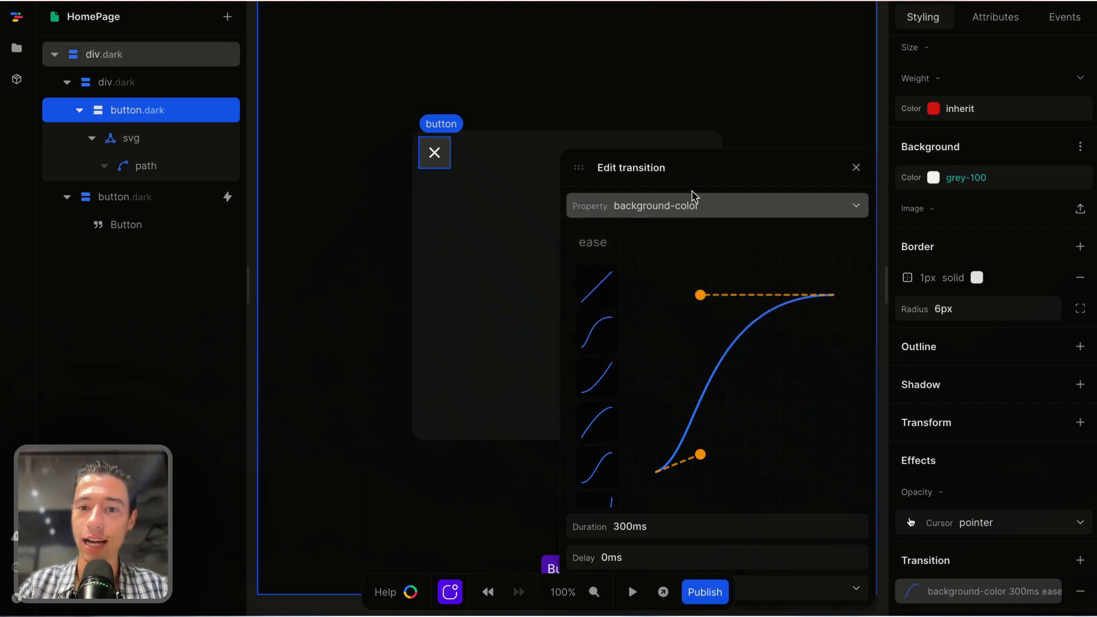
pyautogui.click(856, 167)
# Preview the page and toggle the theme twice to check the close button's background transition
pyautogui.click(629, 594)
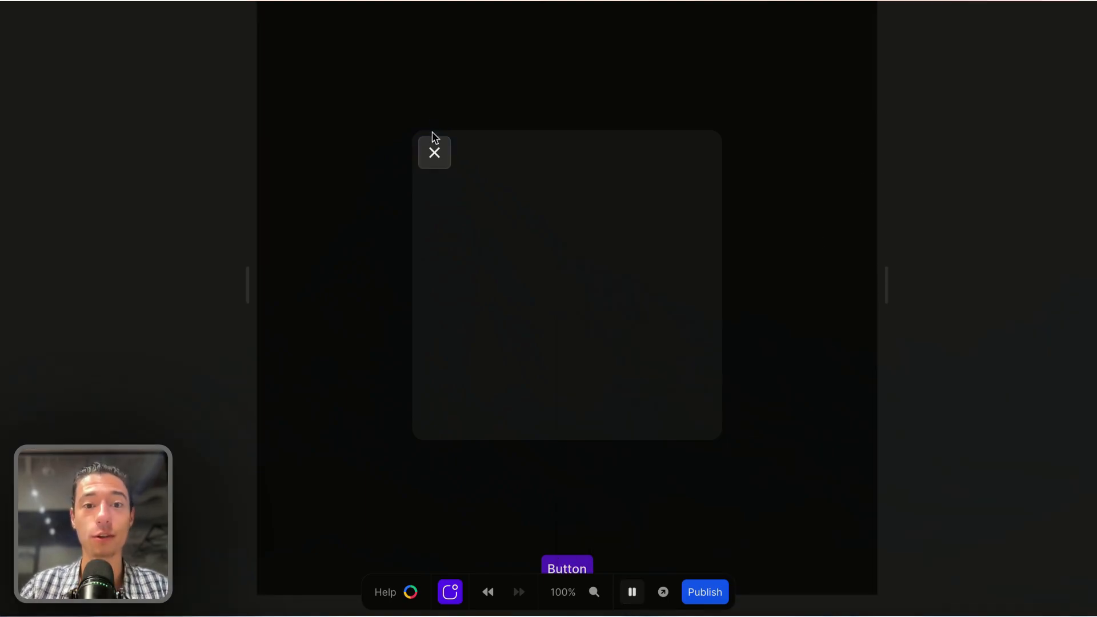
pyautogui.click(580, 568)
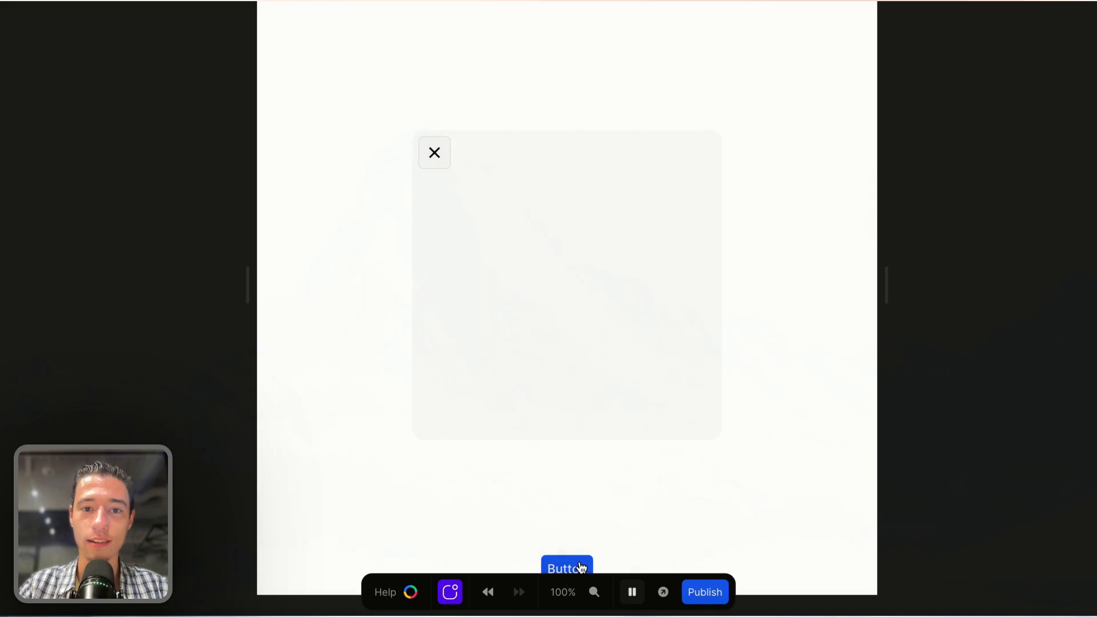
pyautogui.click(580, 568)
pyautogui.click(634, 595)
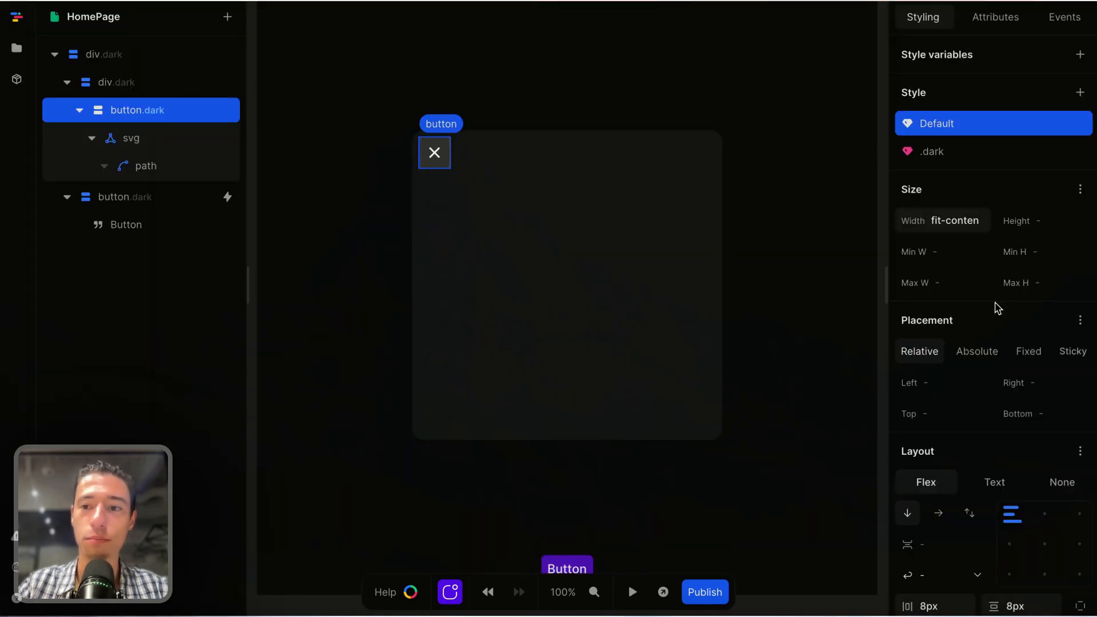
# Add a second transition to the close button's Default style for border-color, 300ms with ease
pyautogui.scroll(-10, 1016, 379)
pyautogui.click(1079, 529)
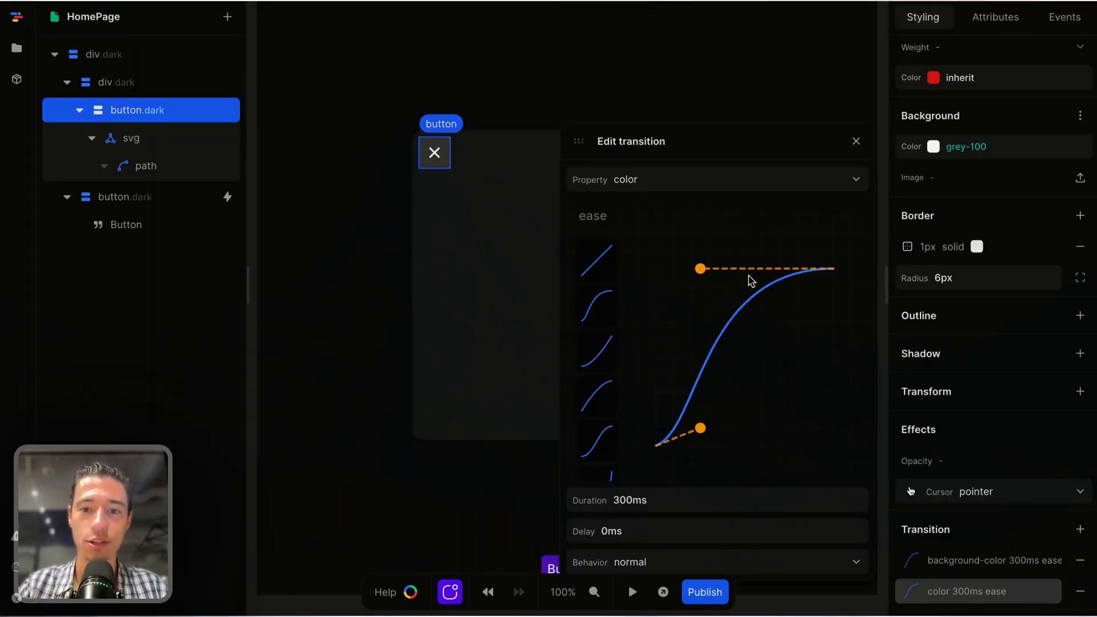
pyautogui.click(679, 175)
pyautogui.write('b')
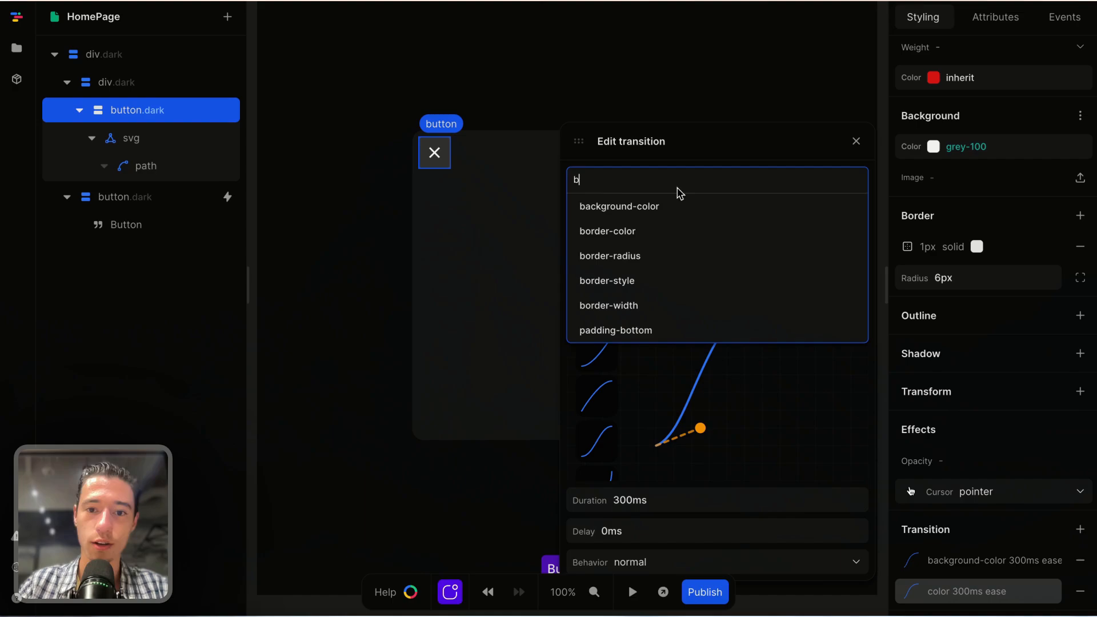
pyautogui.click(652, 237)
pyautogui.click(855, 142)
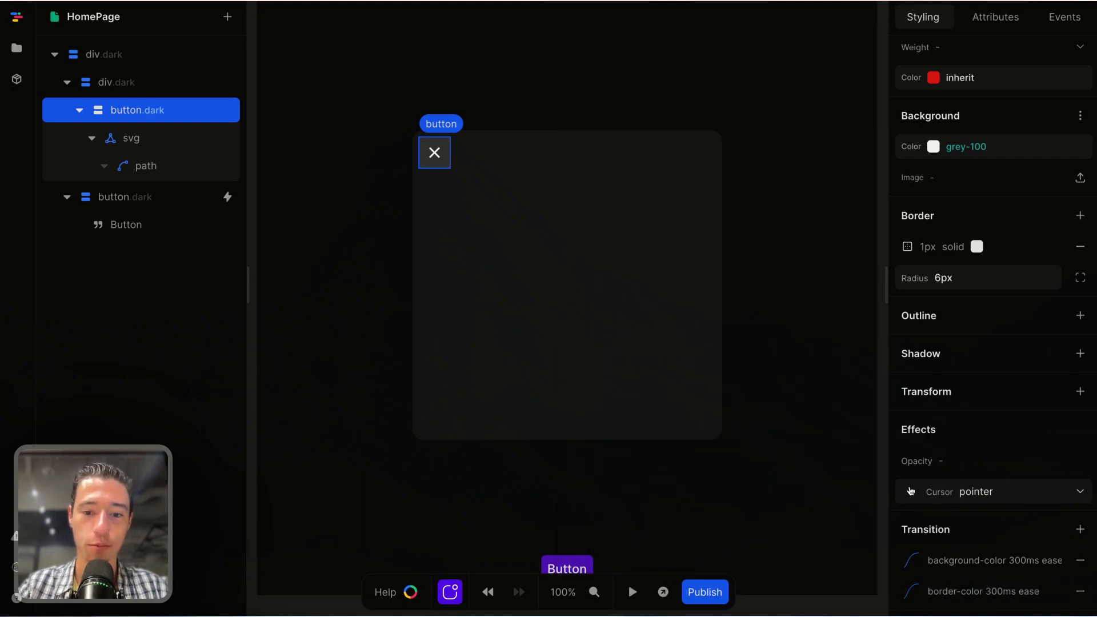
# Preview the page and toggle the theme repeatedly to check that background and border colours change smoothly together
pyautogui.click(632, 592)
pyautogui.click(577, 573)
pyautogui.click(577, 573)
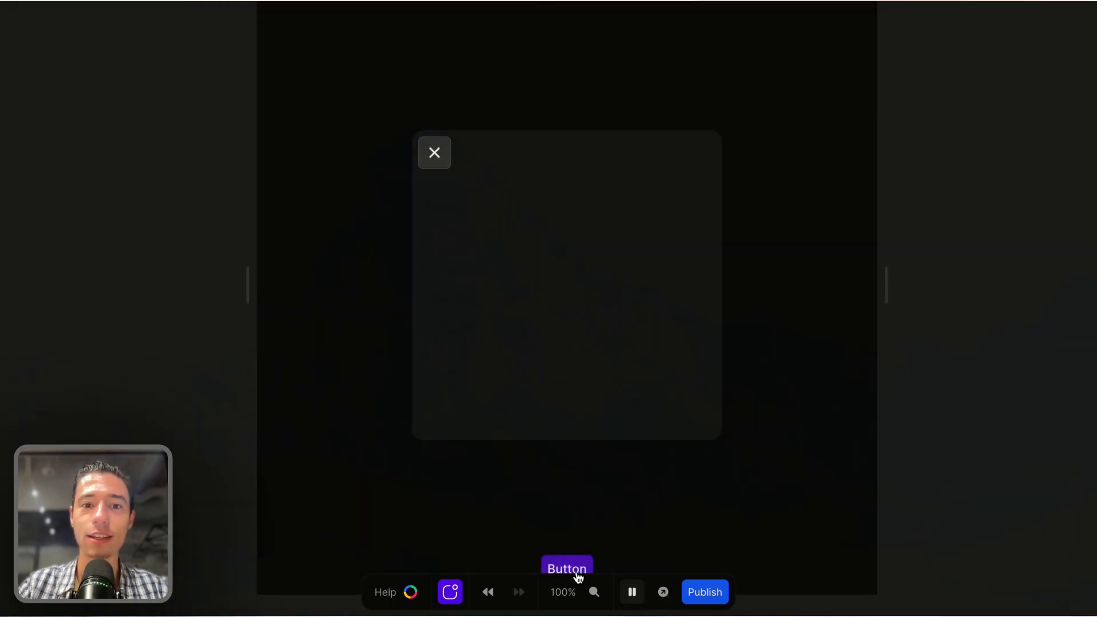
pyautogui.click(577, 573)
pyautogui.click(578, 574)
pyautogui.click(578, 574)
pyautogui.click(578, 574)
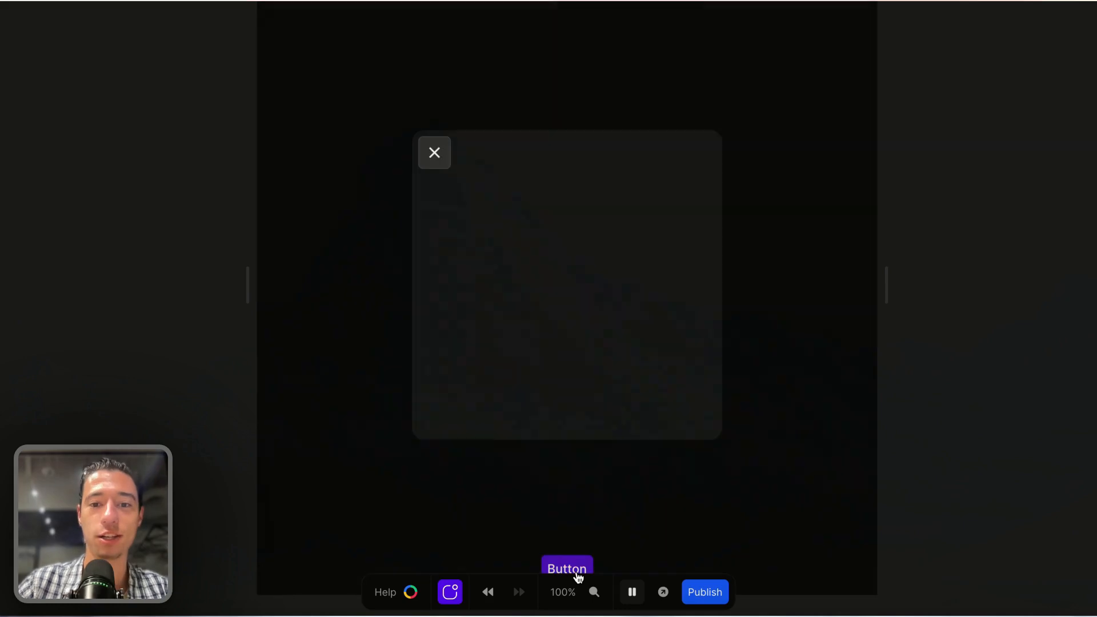
pyautogui.click(579, 574)
pyautogui.click(578, 574)
pyautogui.click(632, 592)
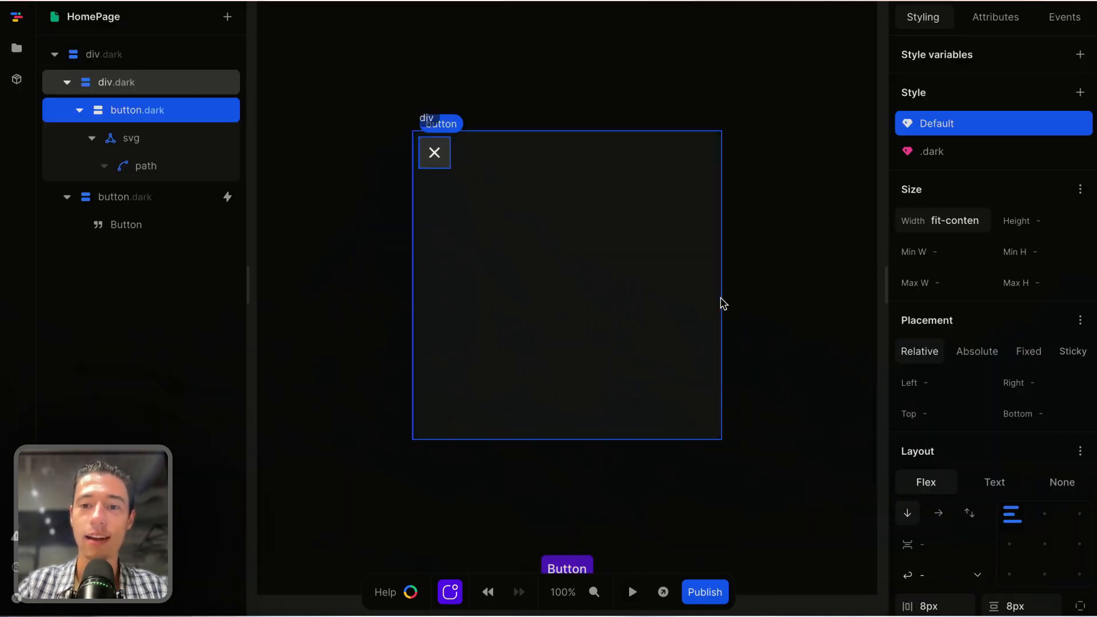
# Change the label of the theme-toggling button at the page's lower edge to "Theme"
pyautogui.click(589, 560)
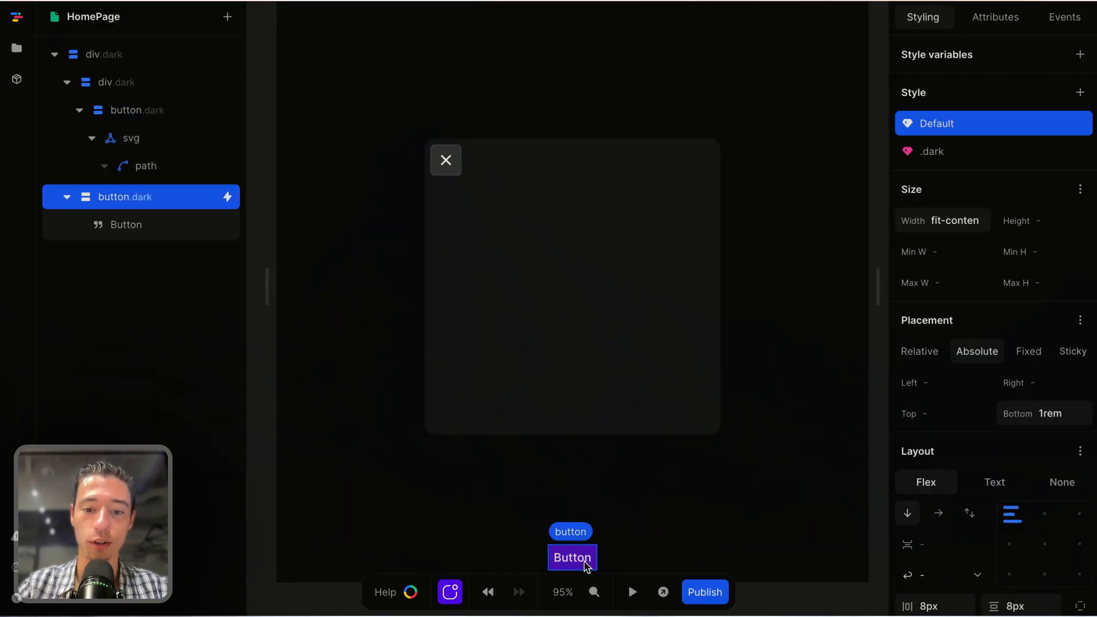
pyautogui.click(642, 550)
pyautogui.doubleClick(579, 561)
pyautogui.doubleClick(582, 559)
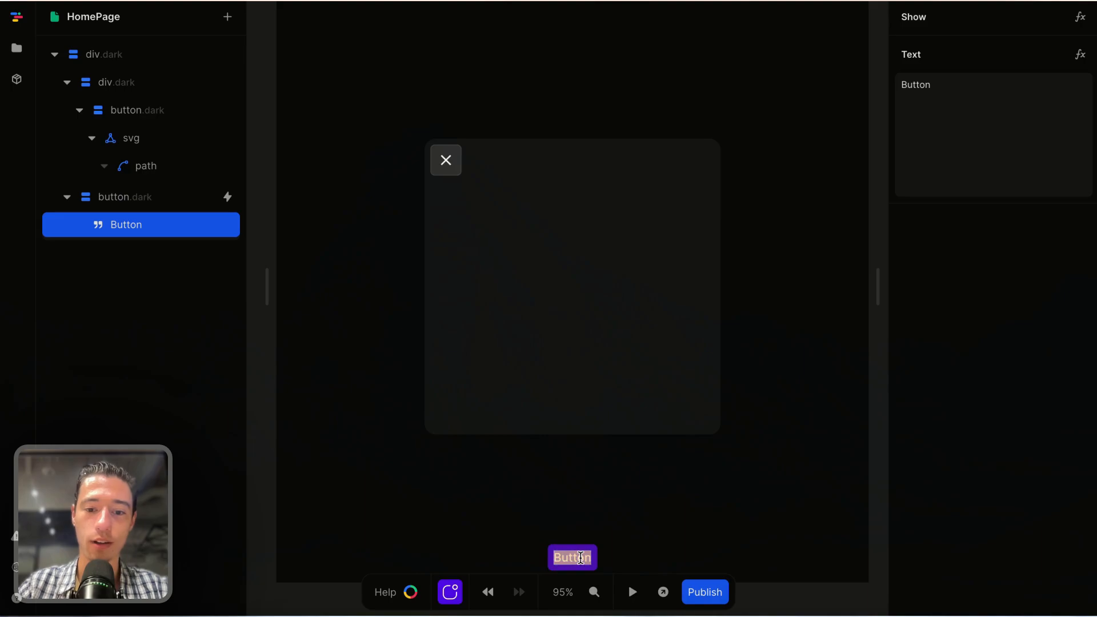
pyautogui.press('BackSpace')
pyautogui.write('Theme')
pyautogui.click(693, 539)
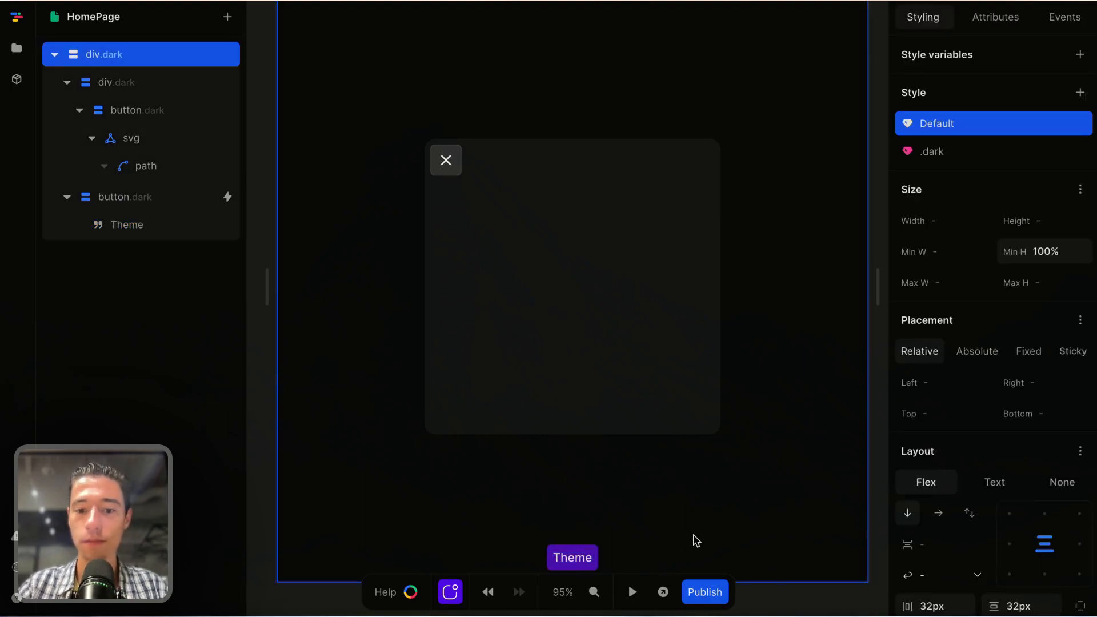
# Copy the Theme button and paste the duplicate into the root div
pyautogui.click(598, 563)
pyautogui.hotkey('ctrl', 'c')
pyautogui.click(605, 543)
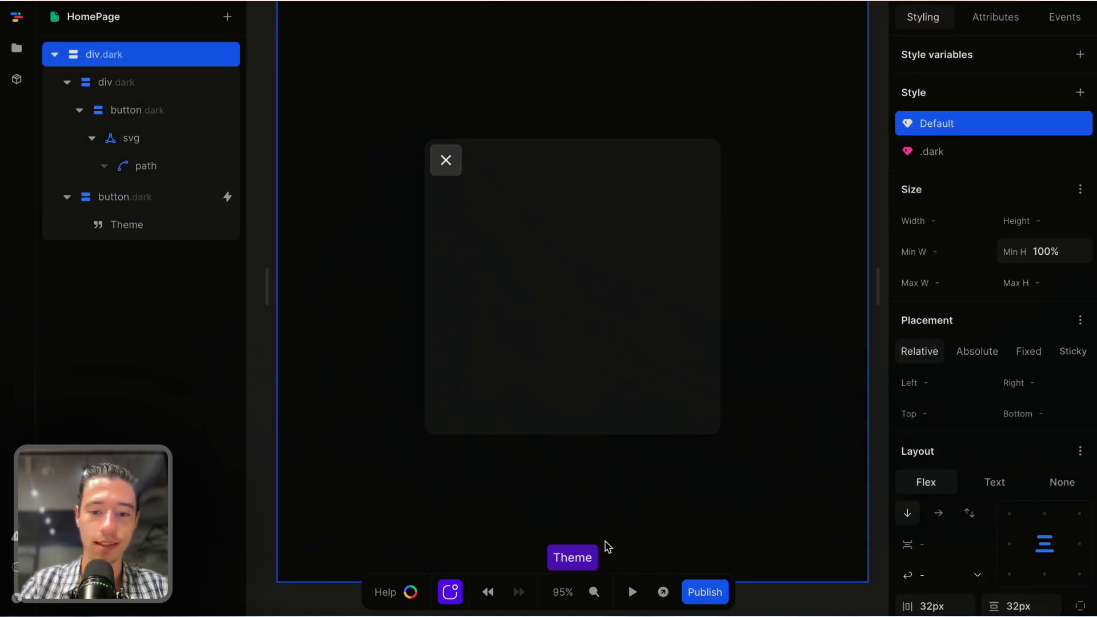
pyautogui.hotkey('ctrl', 'v')
pyautogui.scroll(-2, 519, 473)
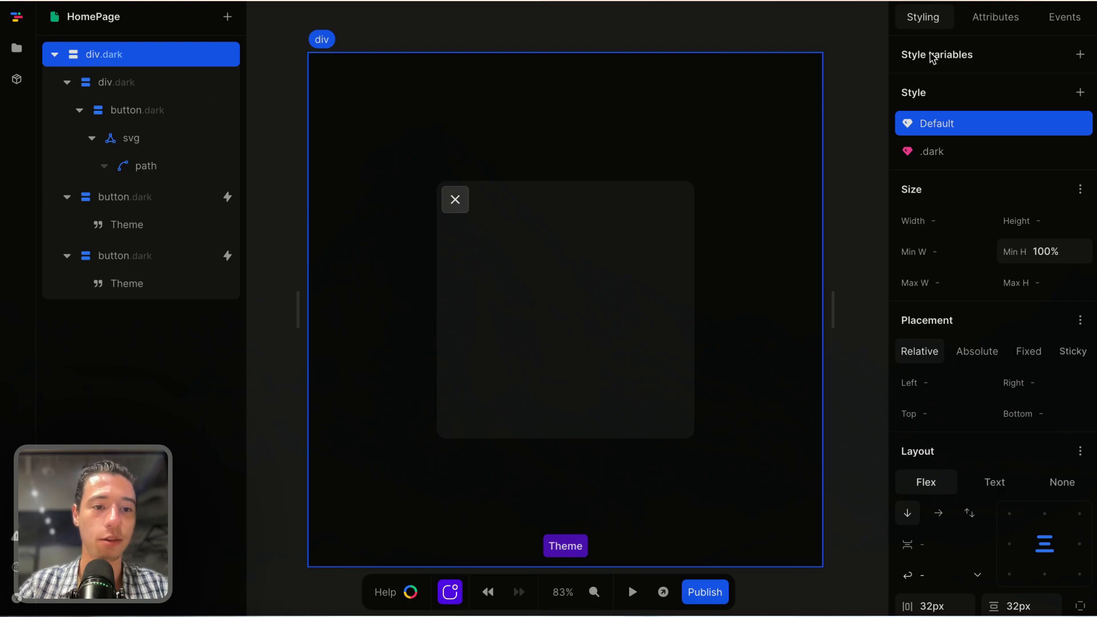
# Move the duplicated Theme button to the page's upper edge by clearing its Bottom offset and setting Top to 1rem
pyautogui.click(141, 200)
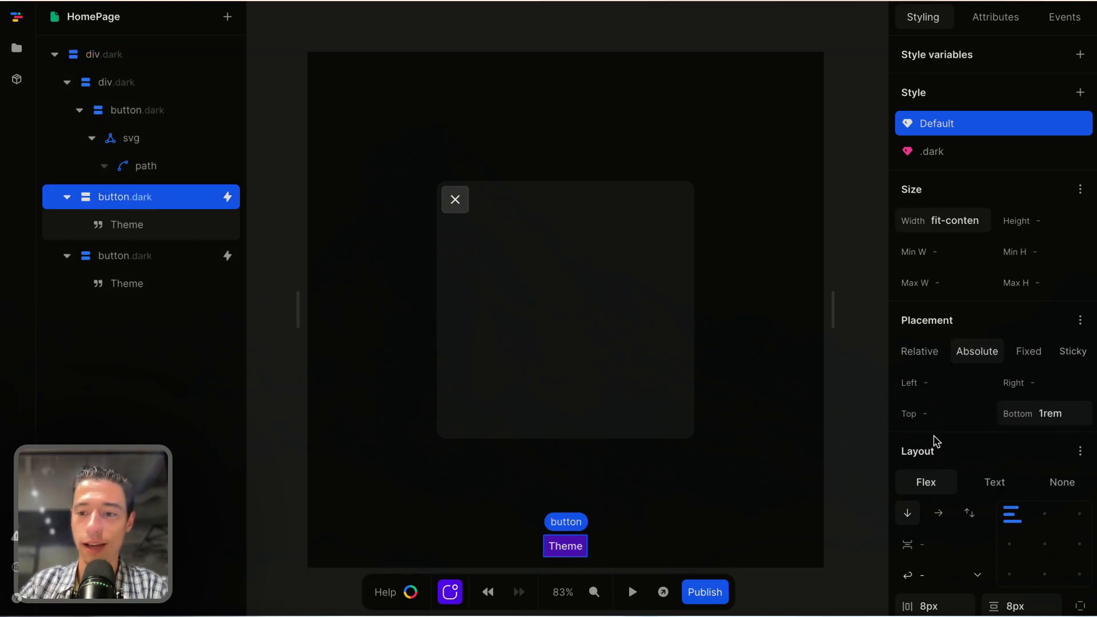
pyautogui.click(1071, 413)
pyautogui.click(965, 416)
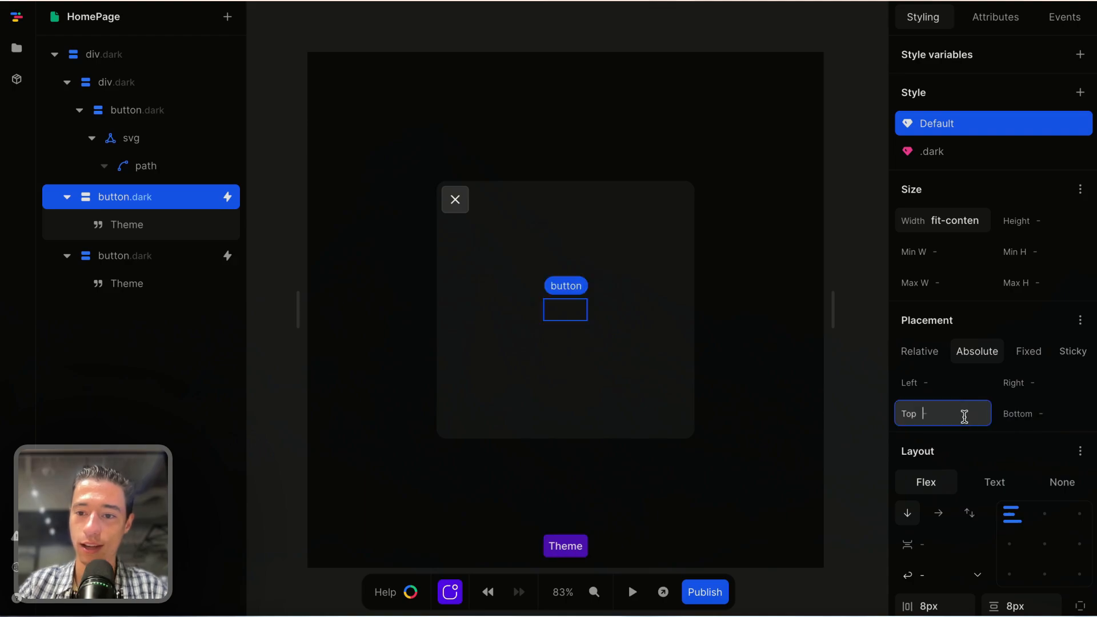
pyautogui.write('1rem')
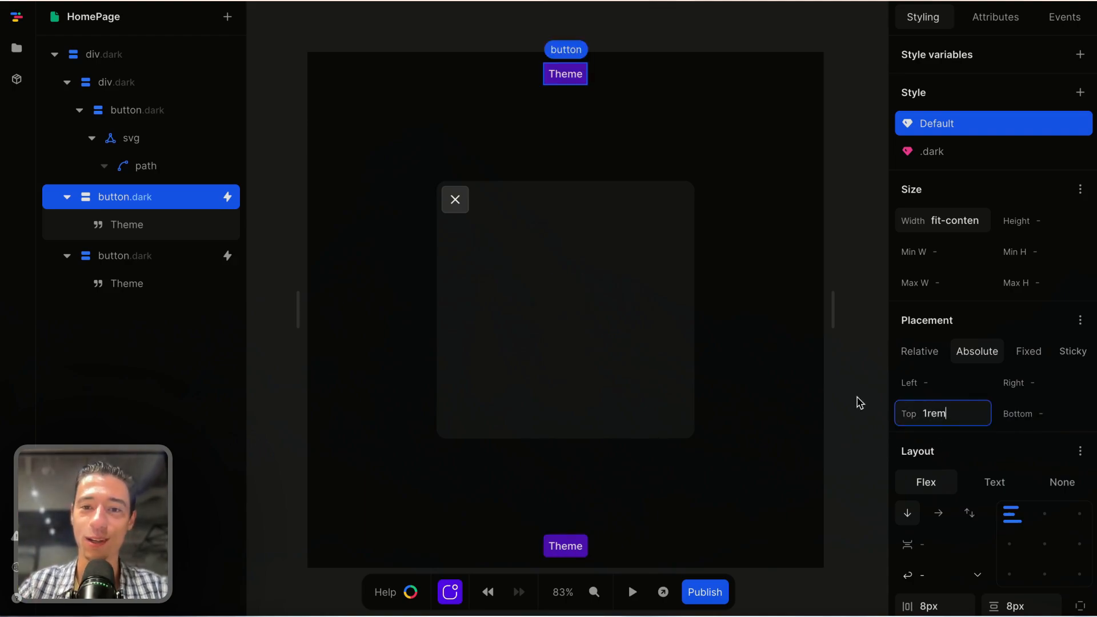
# Change the label of the button at the page's upper edge to "Open Modal"
pyautogui.click(563, 73)
pyautogui.click(559, 74)
pyautogui.press('BackSpace')
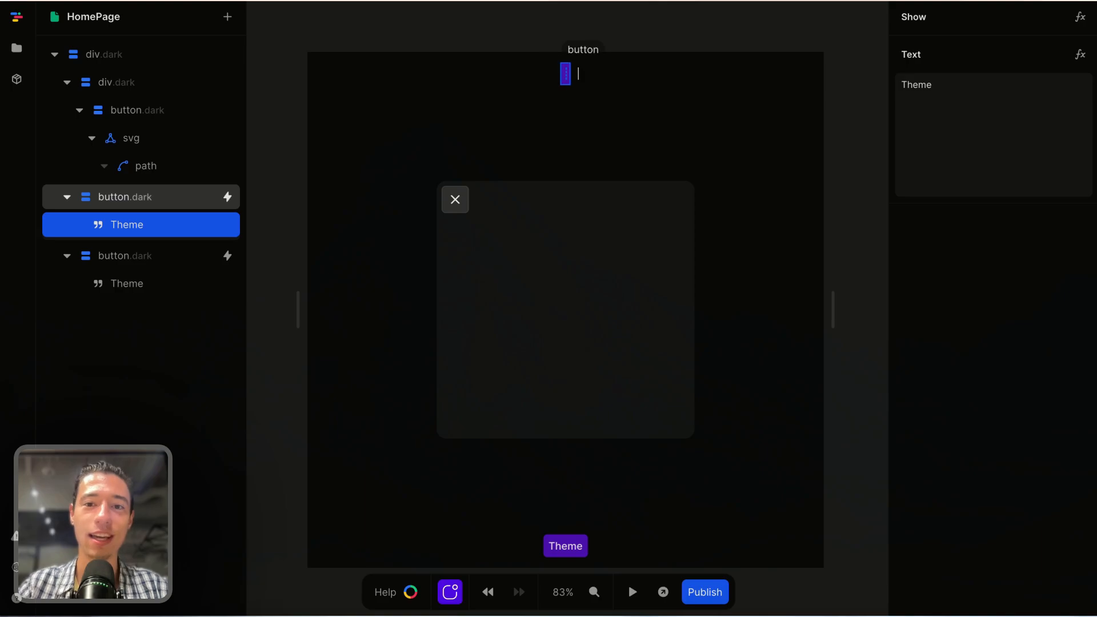
pyautogui.write('Op')
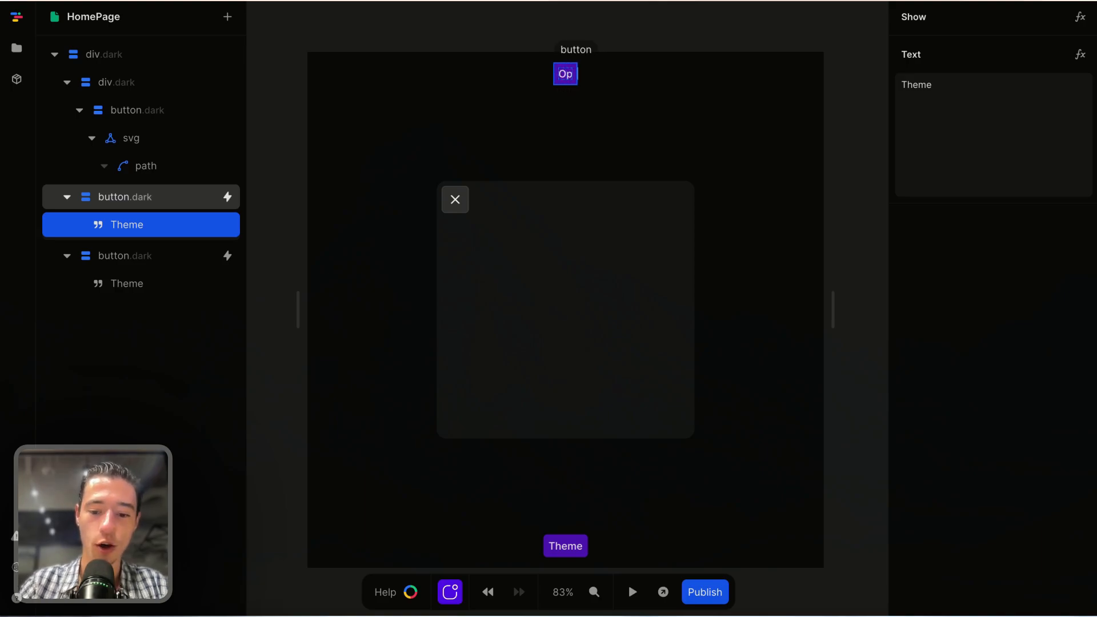
pyautogui.write('en modal')
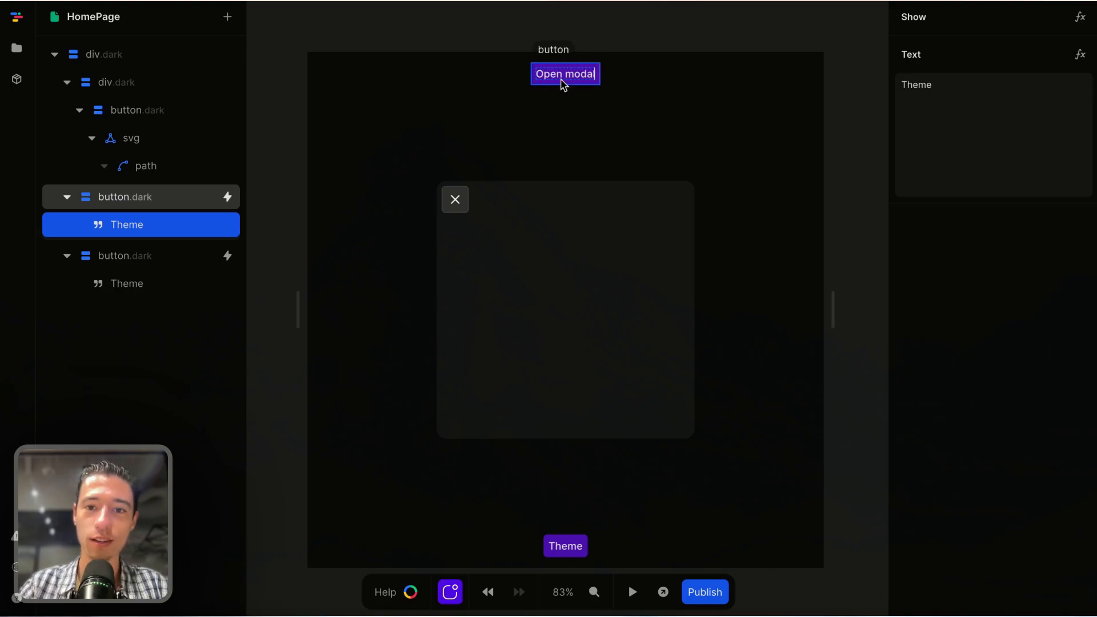
pyautogui.press('BackSpace')
pyautogui.press('BackSpace')
pyautogui.press('BackSpace')
pyautogui.press('BackSpace')
pyautogui.press('BackSpace')
pyautogui.write('Mo')
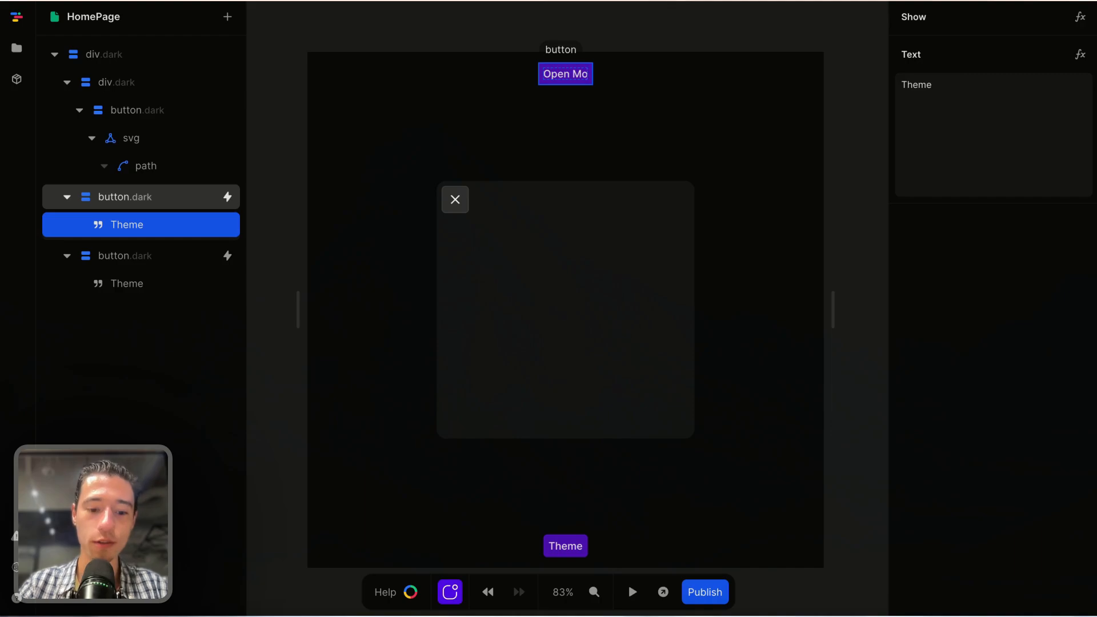
pyautogui.write('da;')
pyautogui.click(663, 135)
pyautogui.click(585, 84)
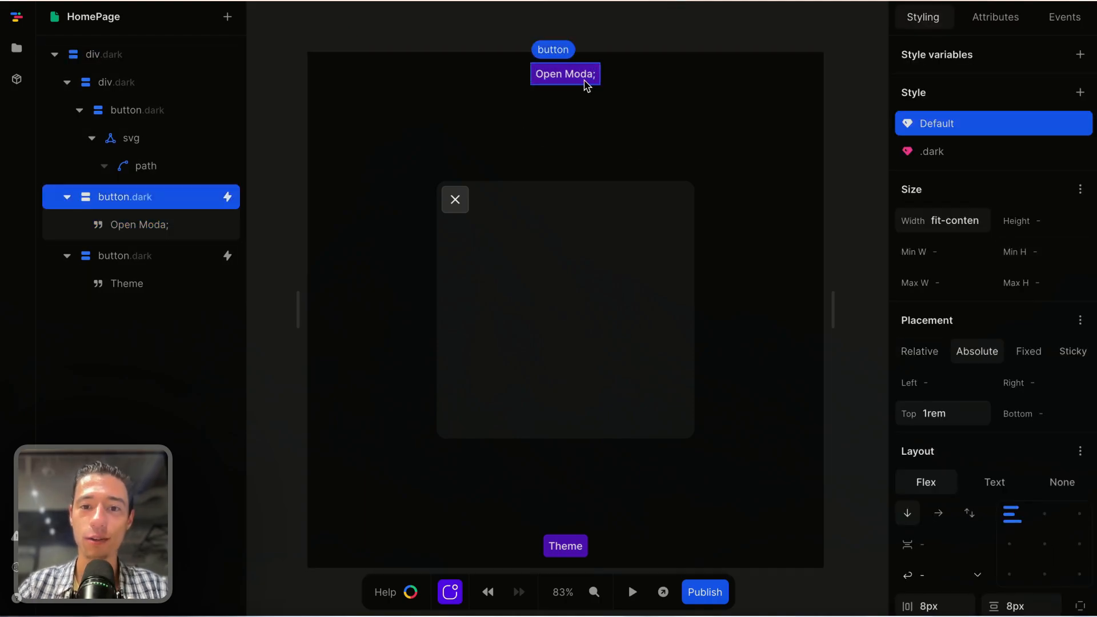
pyautogui.doubleClick(568, 79)
pyautogui.press('Right')
pyautogui.press('BackSpace')
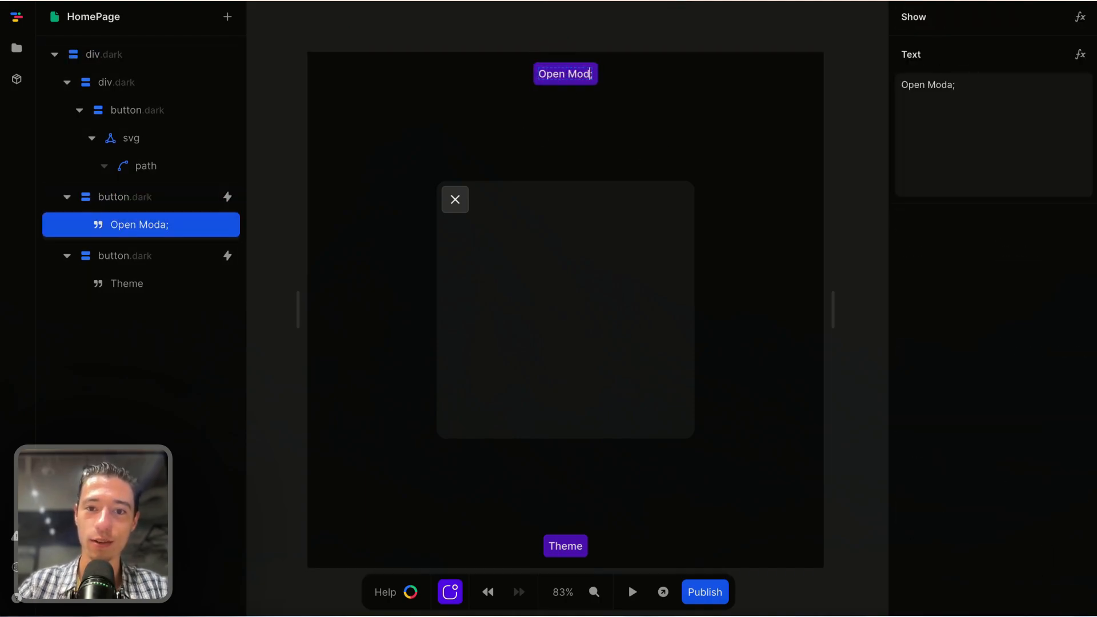
pyautogui.press('BackSpace')
pyautogui.write('al')
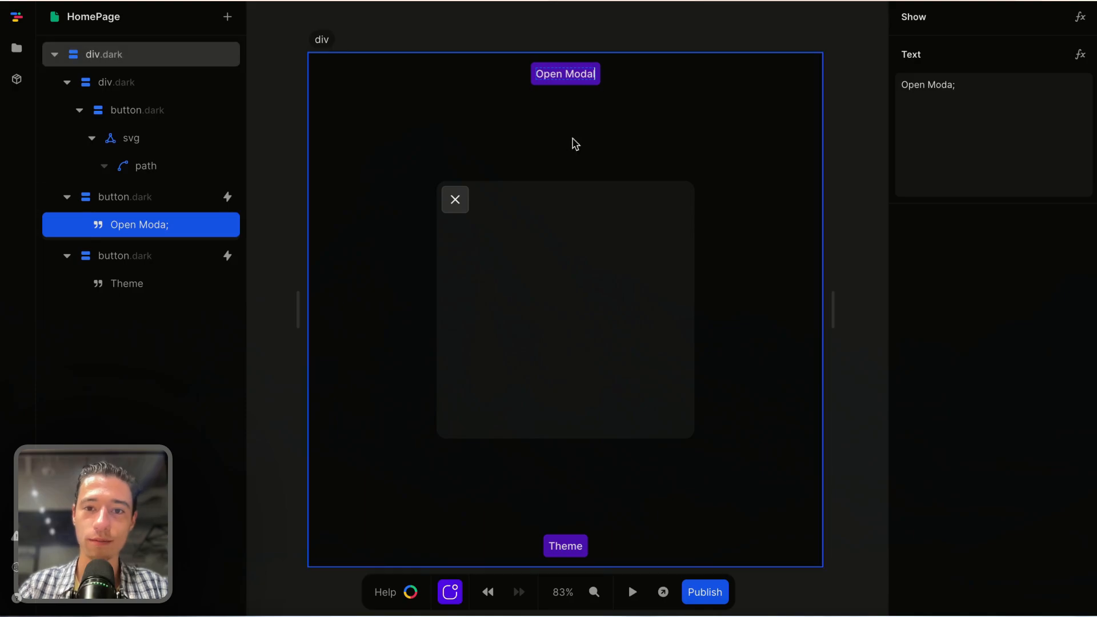
pyautogui.click(569, 151)
# Add a page variable named modalOpen with the initial value false
pyautogui.click(539, 287)
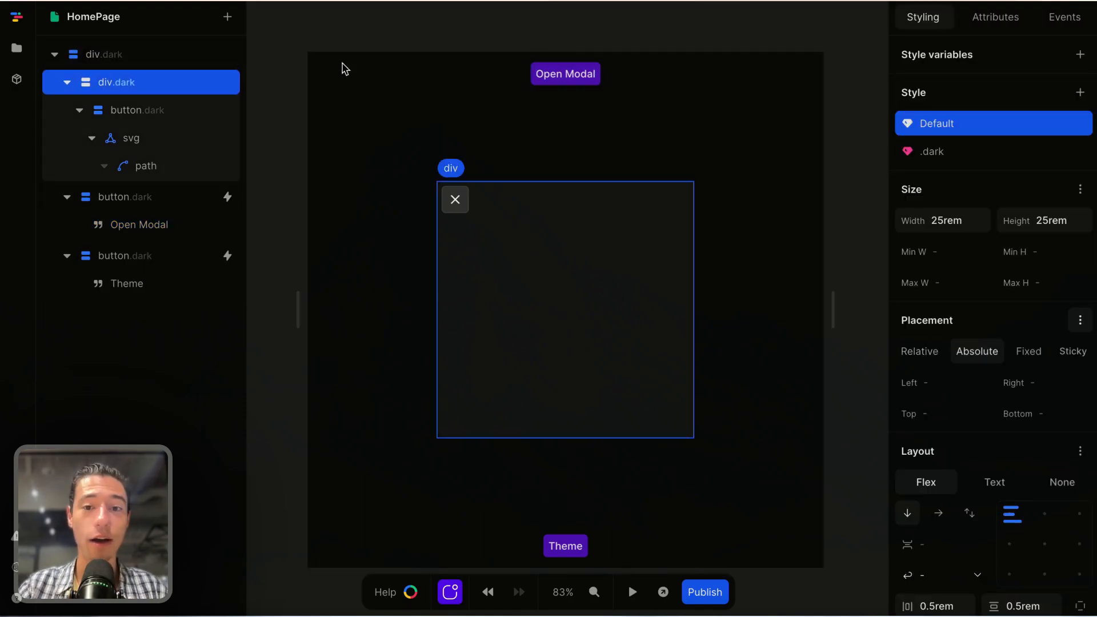
pyautogui.click(871, 47)
pyautogui.click(672, 222)
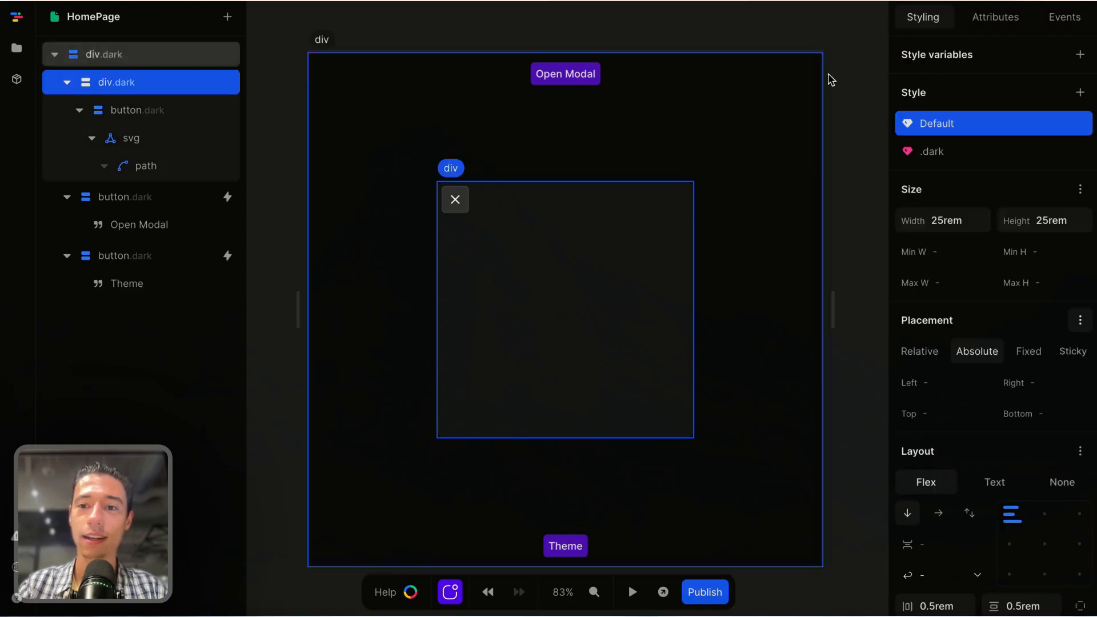
pyautogui.click(885, 42)
pyautogui.click(1080, 86)
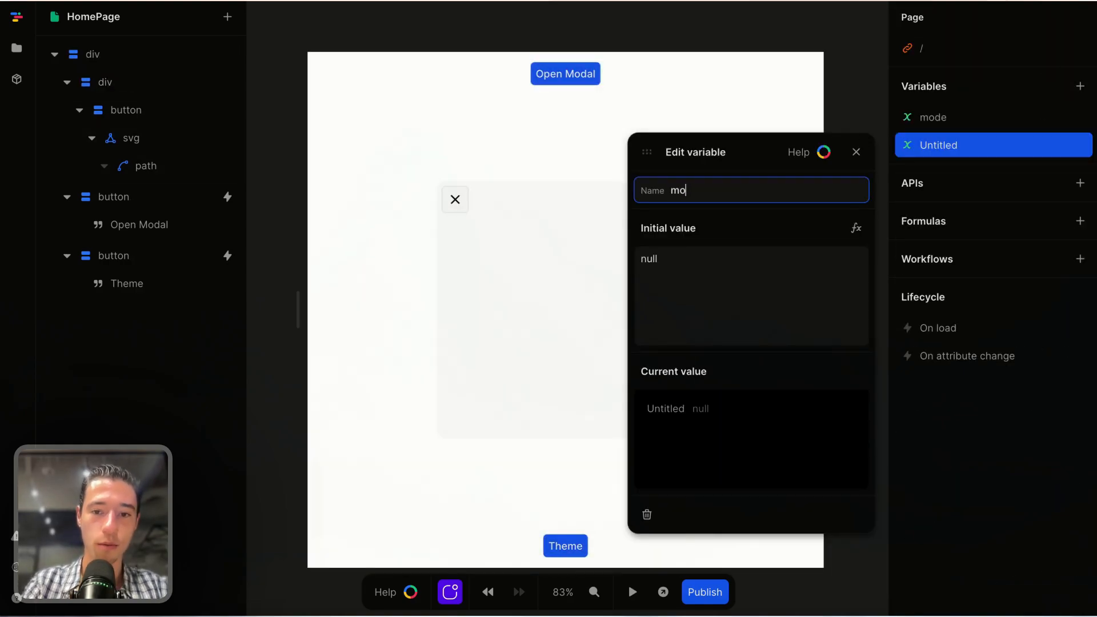
pyautogui.press('Return')
pyautogui.click(745, 285)
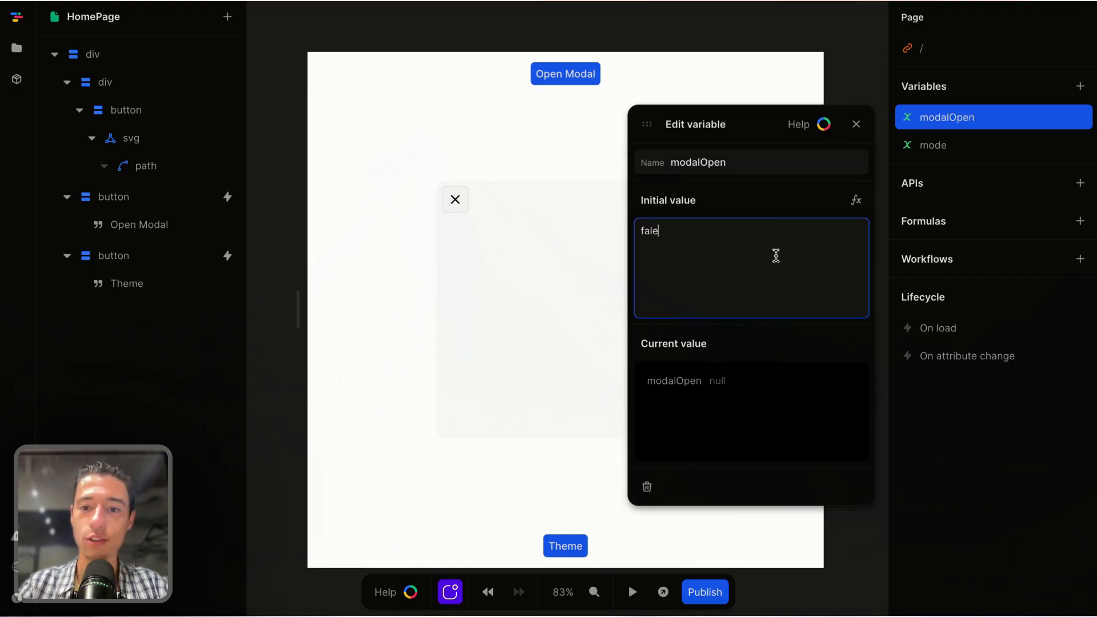
pyautogui.write('false')
pyautogui.click(803, 194)
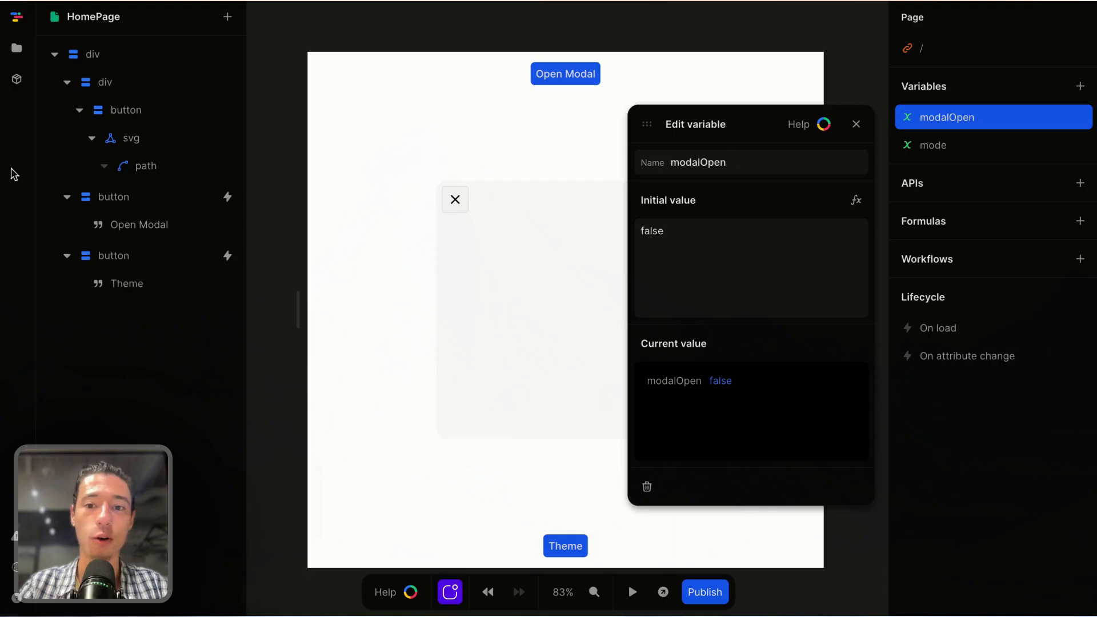
pyautogui.click(856, 124)
pyautogui.moveTo(72, 200)
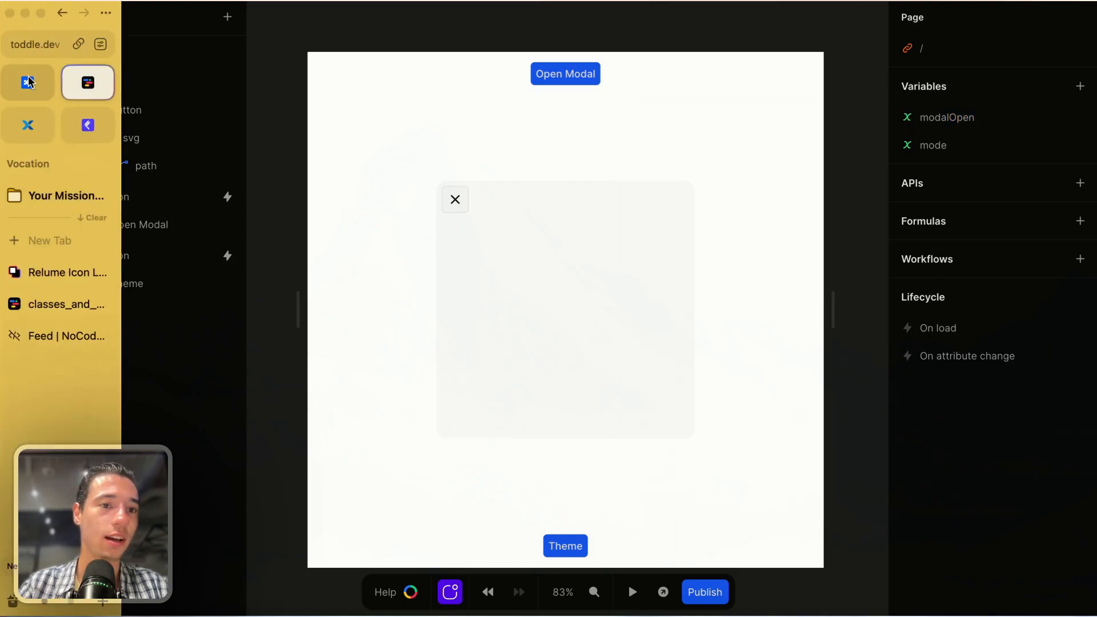
pyautogui.click(24, 50)
pyautogui.press('Escape')
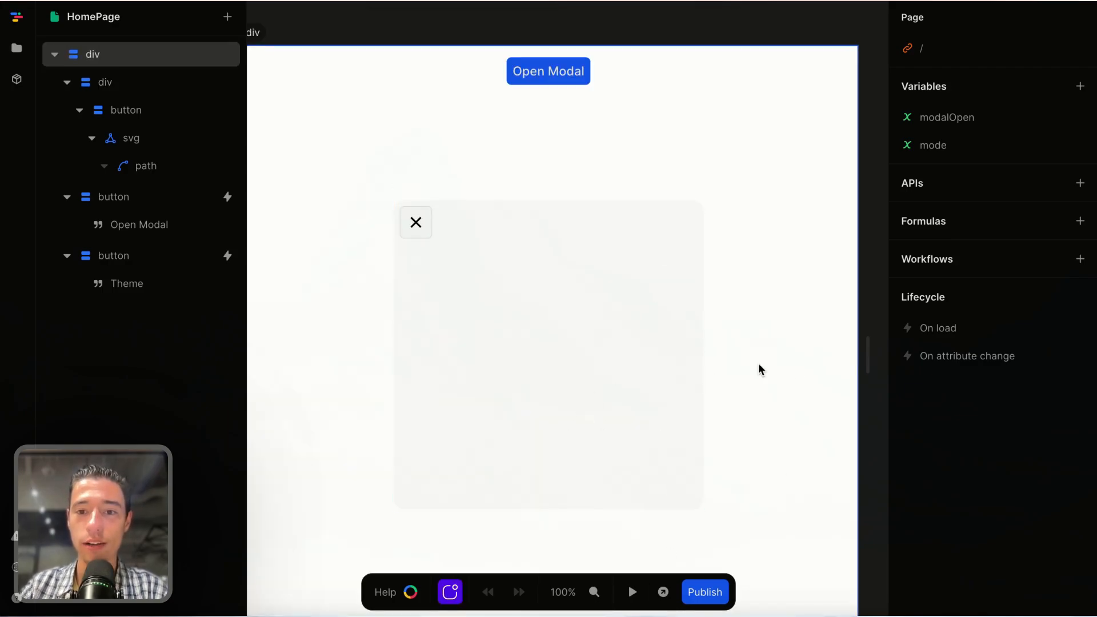
# Add a class named "closed" to the modal div in the centre of the page
pyautogui.click(643, 367)
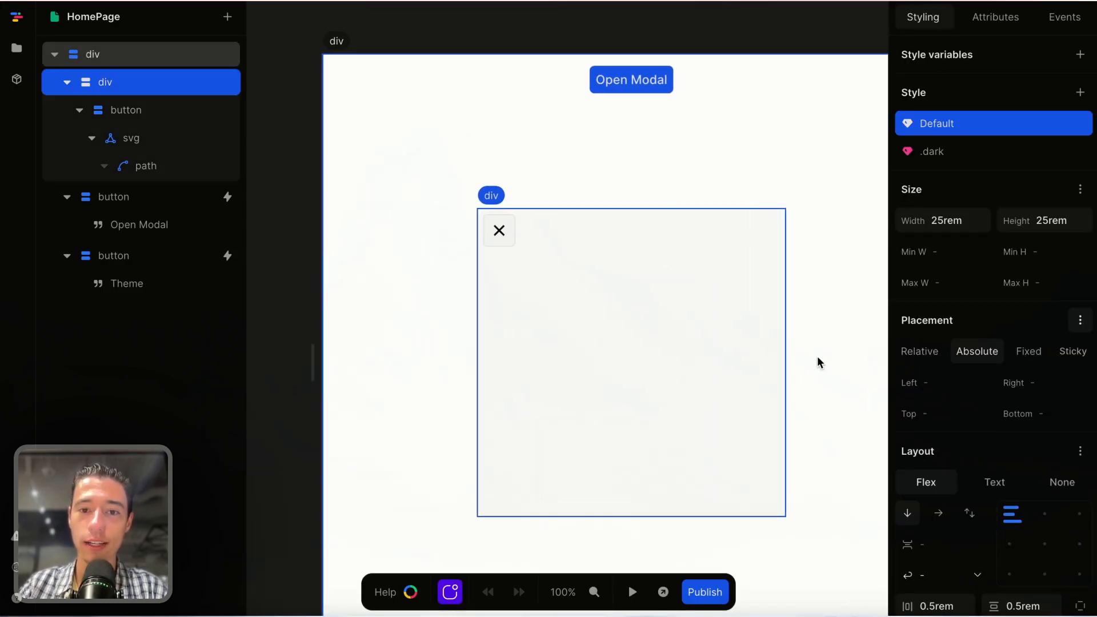
pyautogui.click(997, 25)
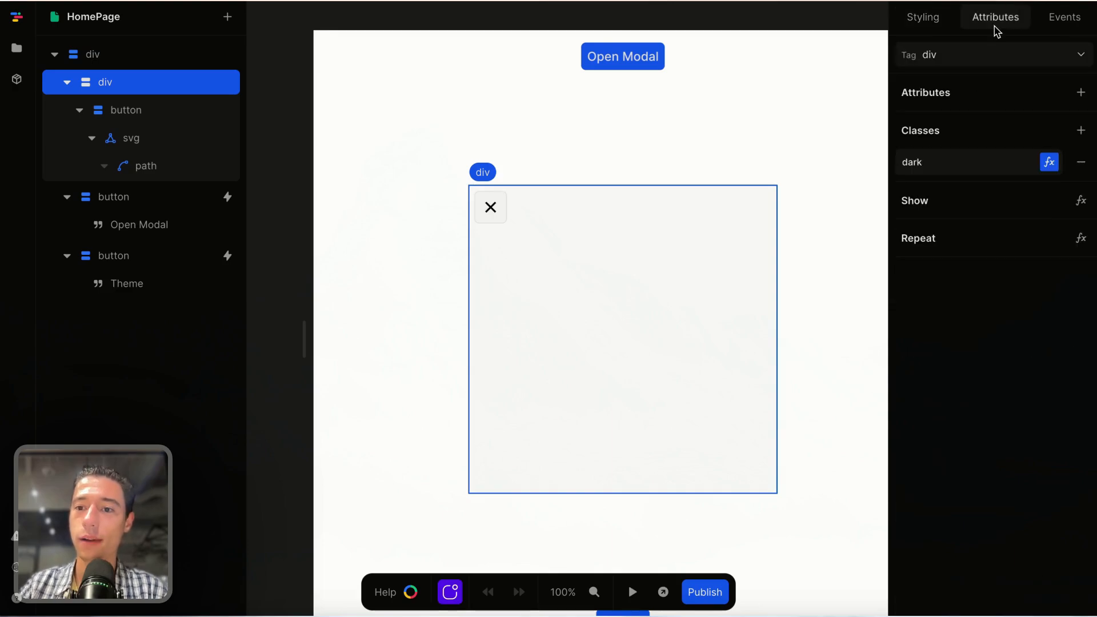
pyautogui.click(1084, 133)
pyautogui.doubleClick(967, 194)
pyautogui.press('BackSpace')
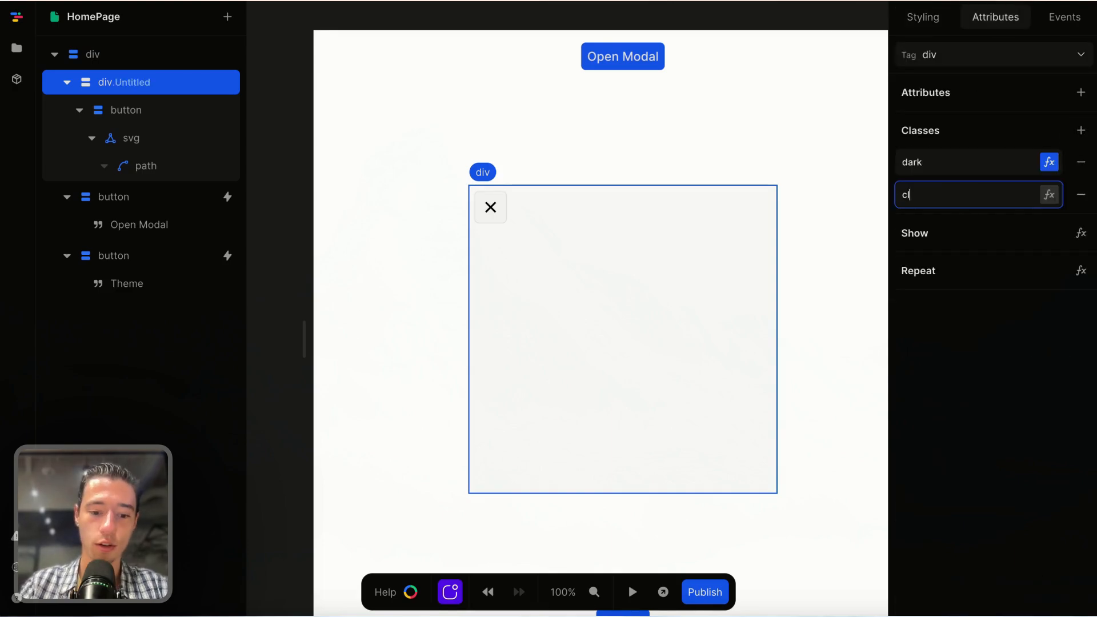
pyautogui.write('closed')
pyautogui.click(952, 399)
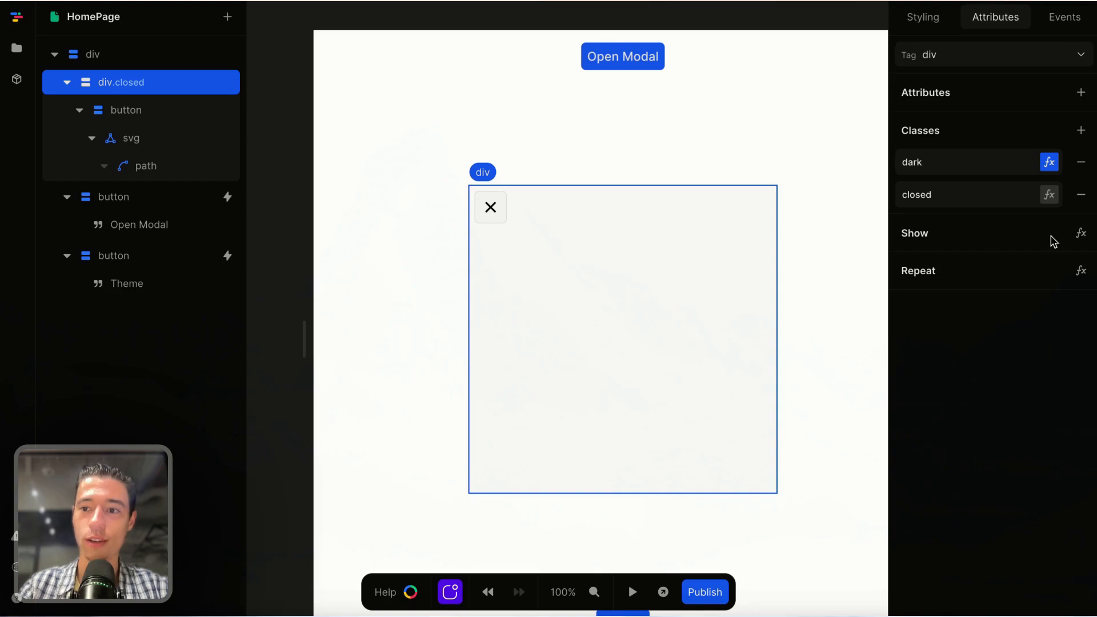
# Give the closed class a formula that feeds the modalOpen variable into an Equals function
pyautogui.click(1050, 195)
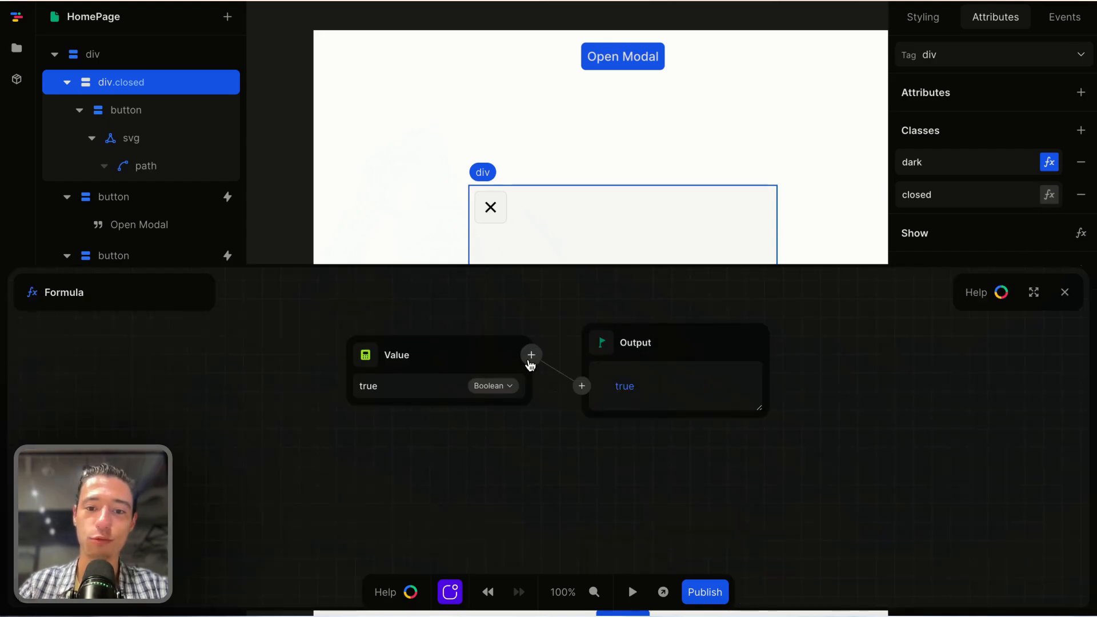
pyautogui.click(556, 355)
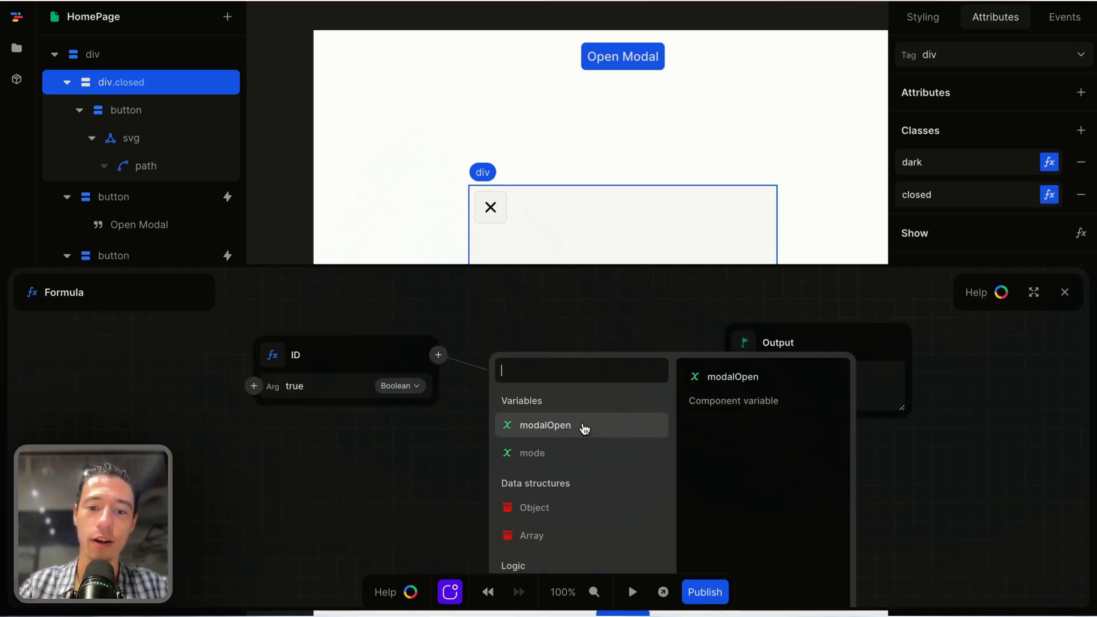
pyautogui.click(553, 438)
pyautogui.click(532, 341)
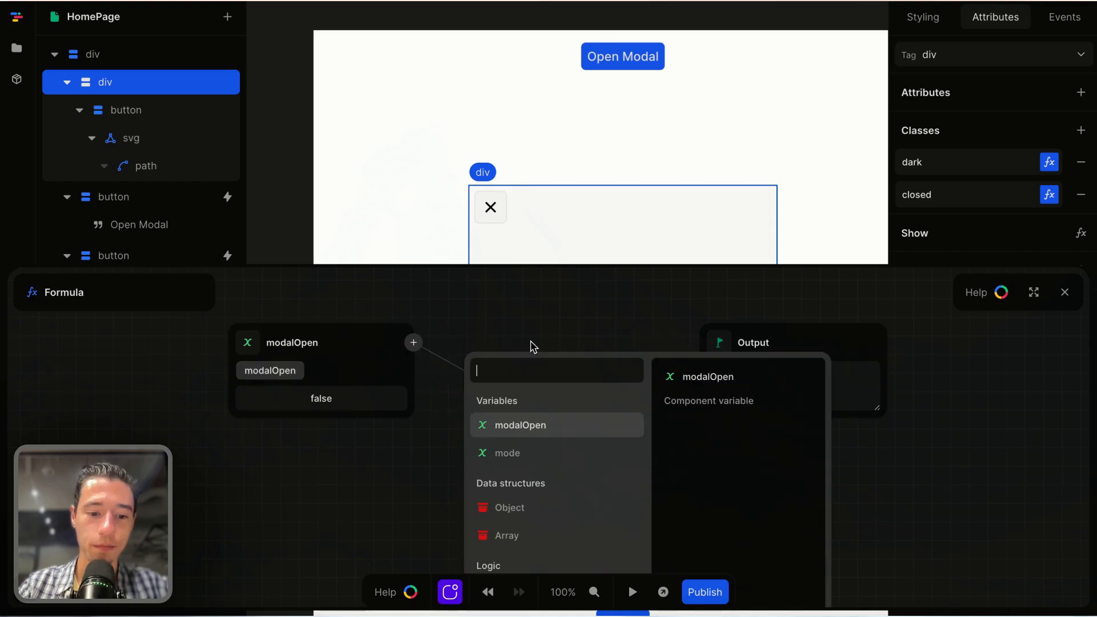
pyautogui.write('eq')
pyautogui.click(547, 402)
# Set the second argument of the Equals function to false and close the formula editor
pyautogui.click(541, 419)
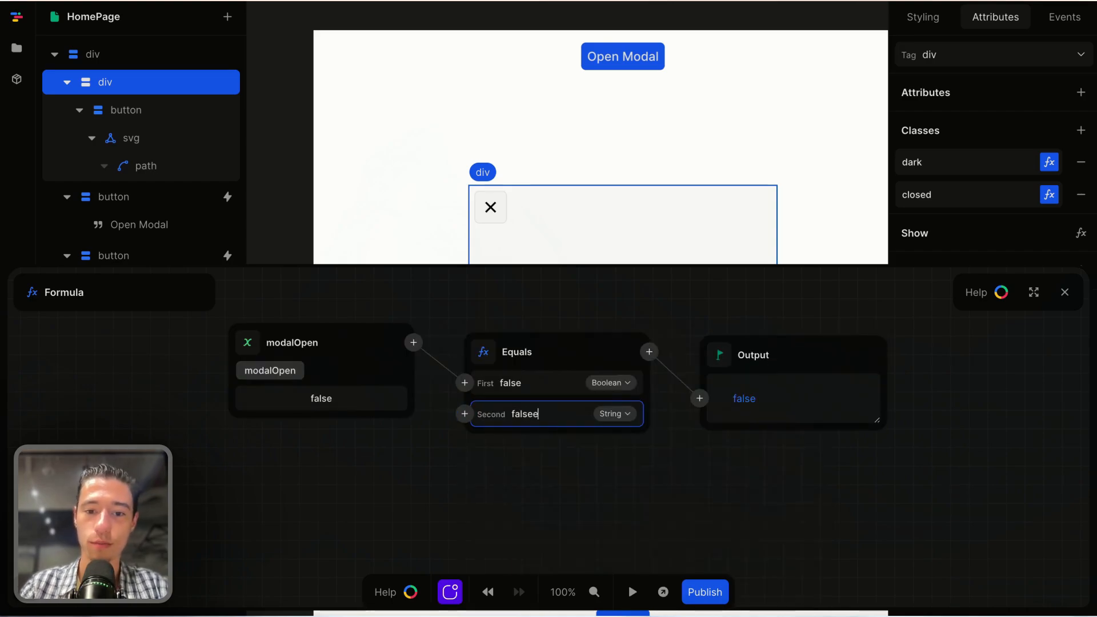
pyautogui.write('falsee')
pyautogui.click(550, 456)
pyautogui.click(544, 424)
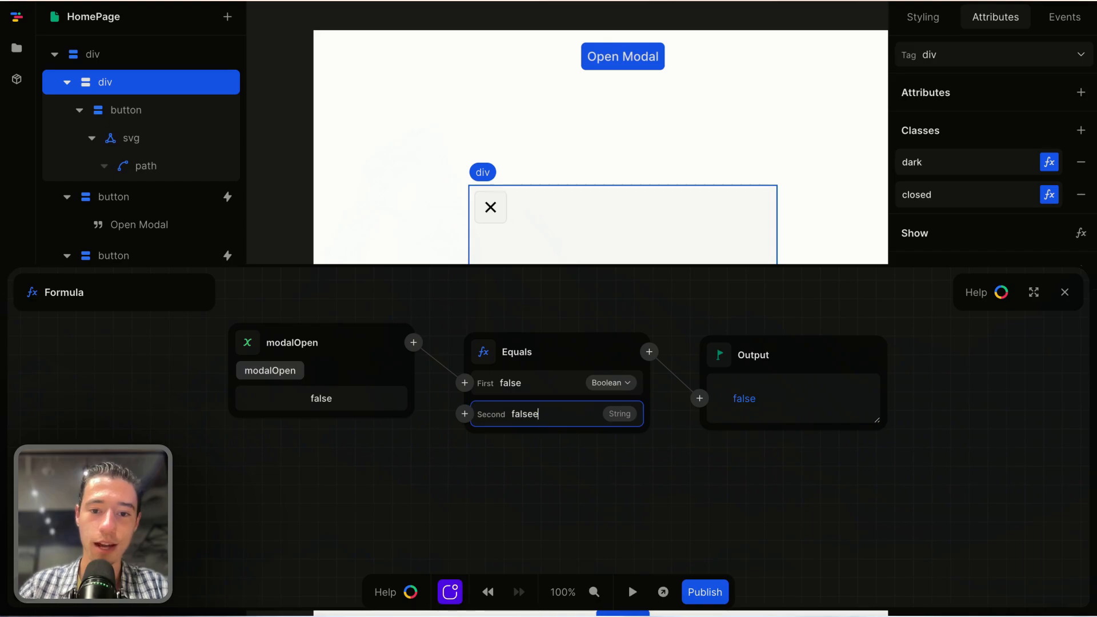
pyautogui.click(571, 509)
pyautogui.click(548, 419)
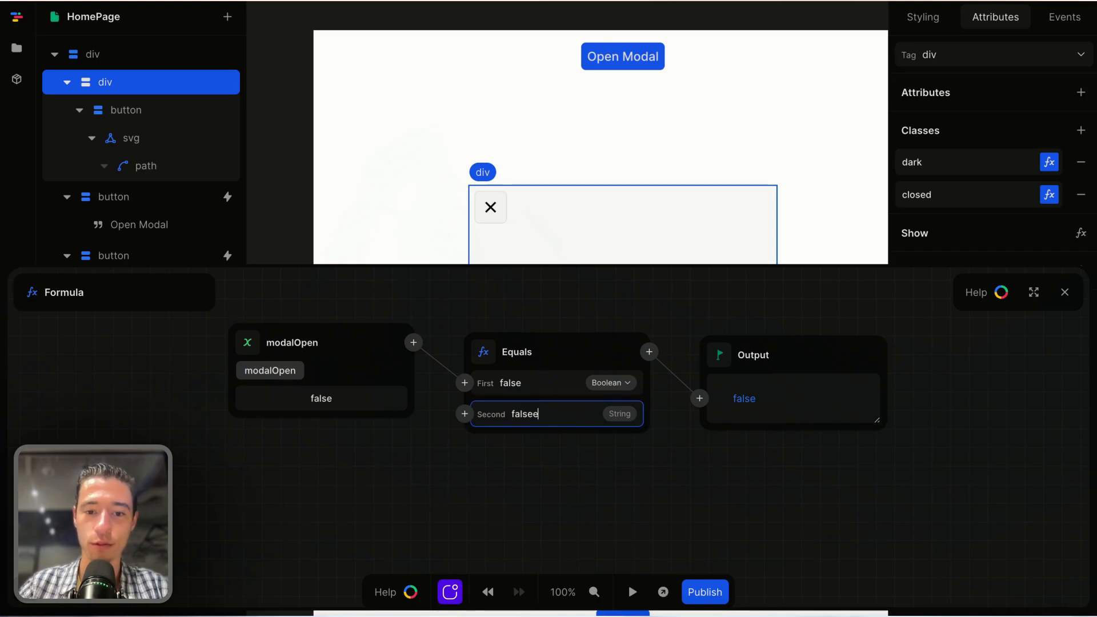
pyautogui.click(553, 451)
pyautogui.click(1069, 292)
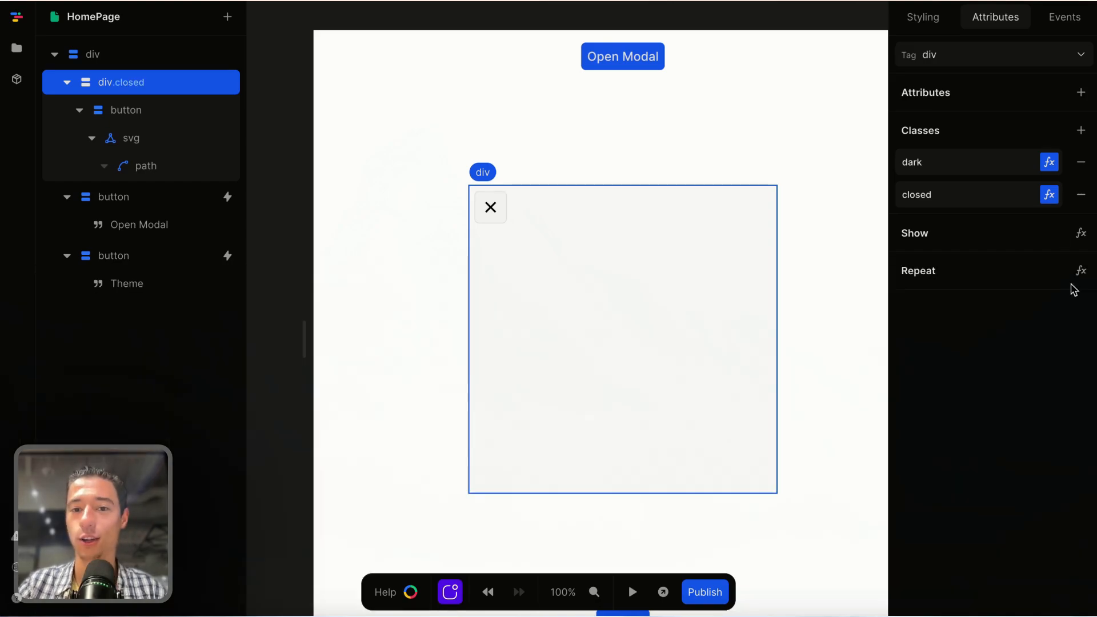
# Add a style variant to the modal div that applies to its closed class
pyautogui.click(924, 17)
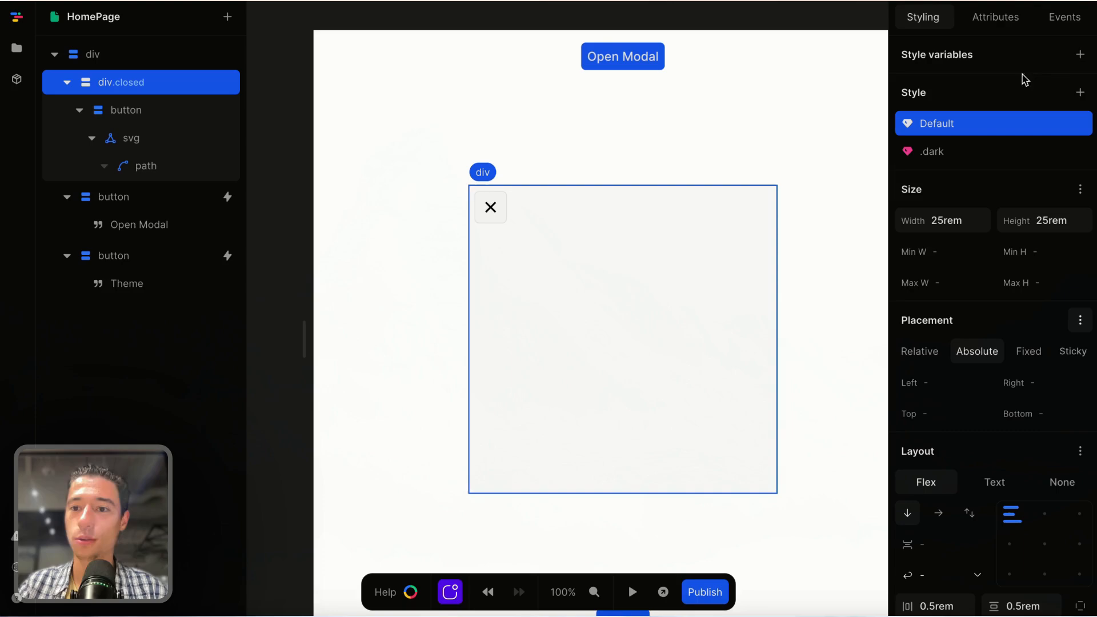
pyautogui.click(1081, 92)
pyautogui.click(960, 334)
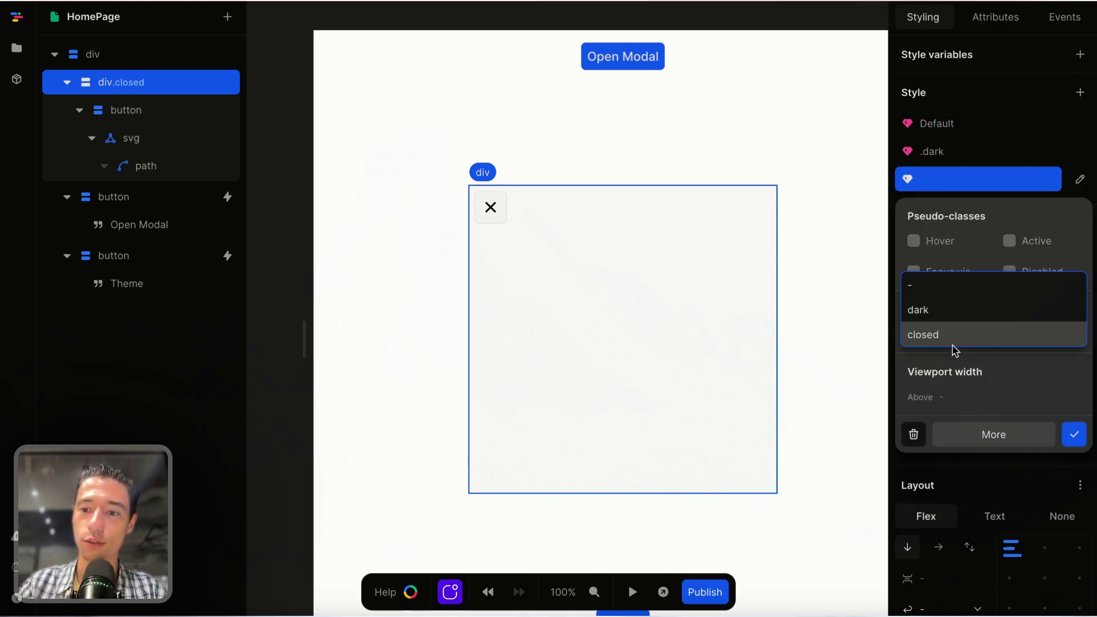
pyautogui.click(940, 331)
pyautogui.click(1073, 435)
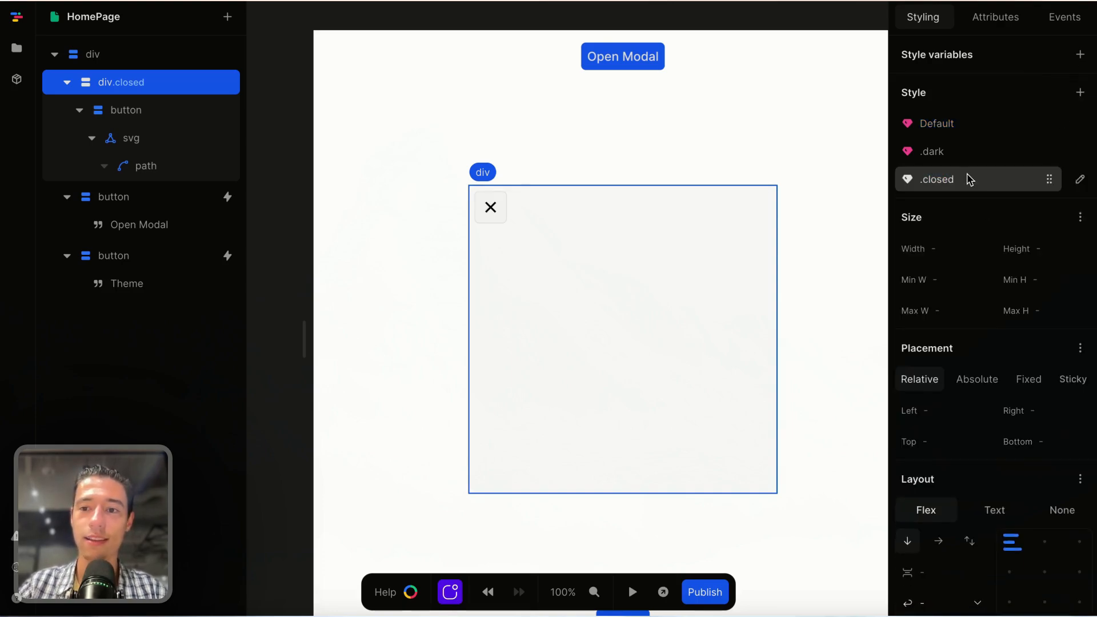
# Set the opacity of the modal div's .closed style to 0
pyautogui.scroll(-10, 980, 350)
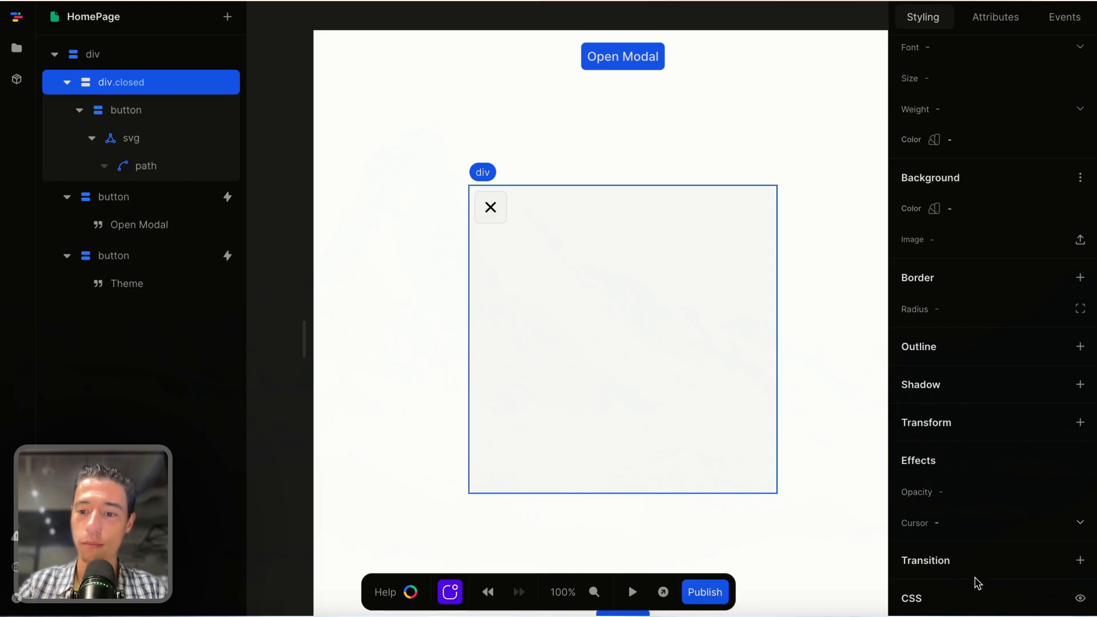
pyautogui.click(976, 493)
pyautogui.write('0')
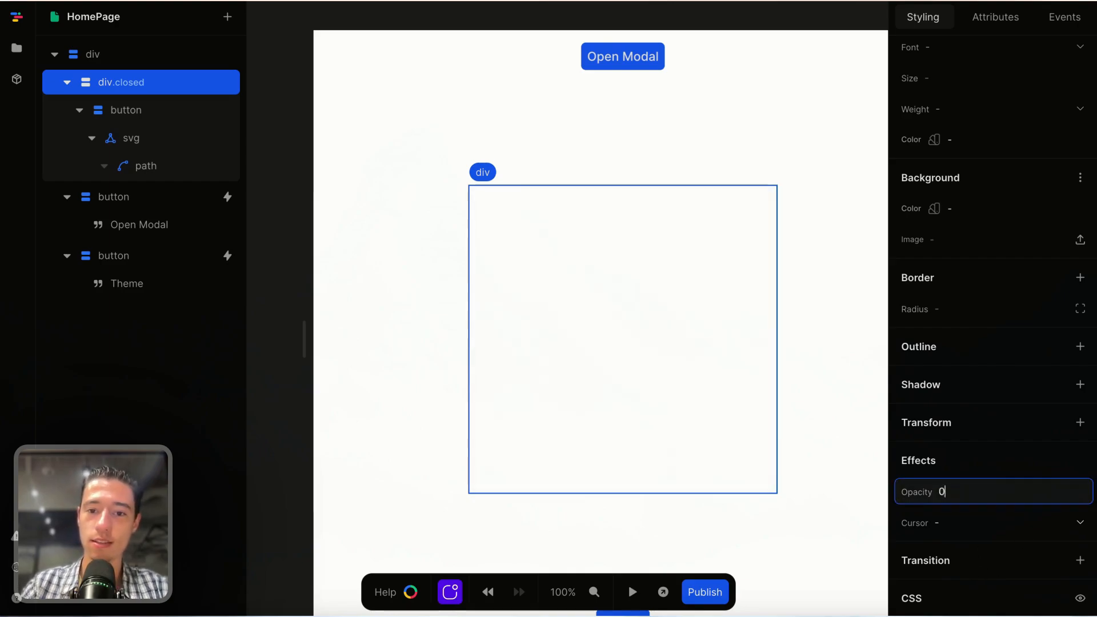
# Set the z-index of the modal div's .closed style to -1 and close the placement styles
pyautogui.scroll(8, 979, 416)
pyautogui.scroll(5, 981, 410)
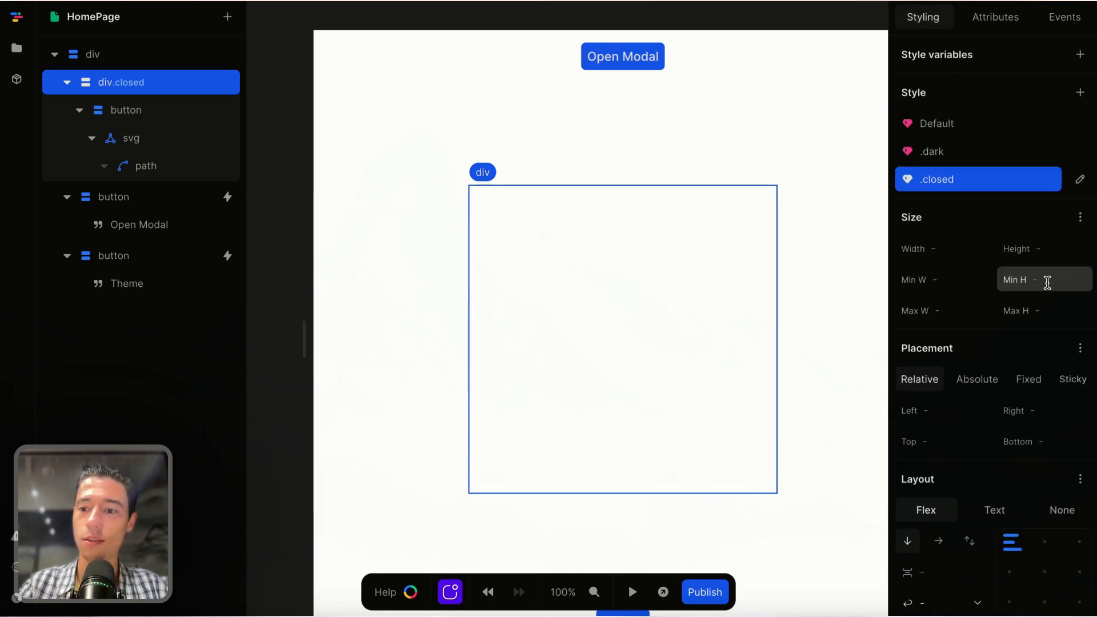
pyautogui.scroll(-3, 1046, 282)
pyautogui.click(1080, 208)
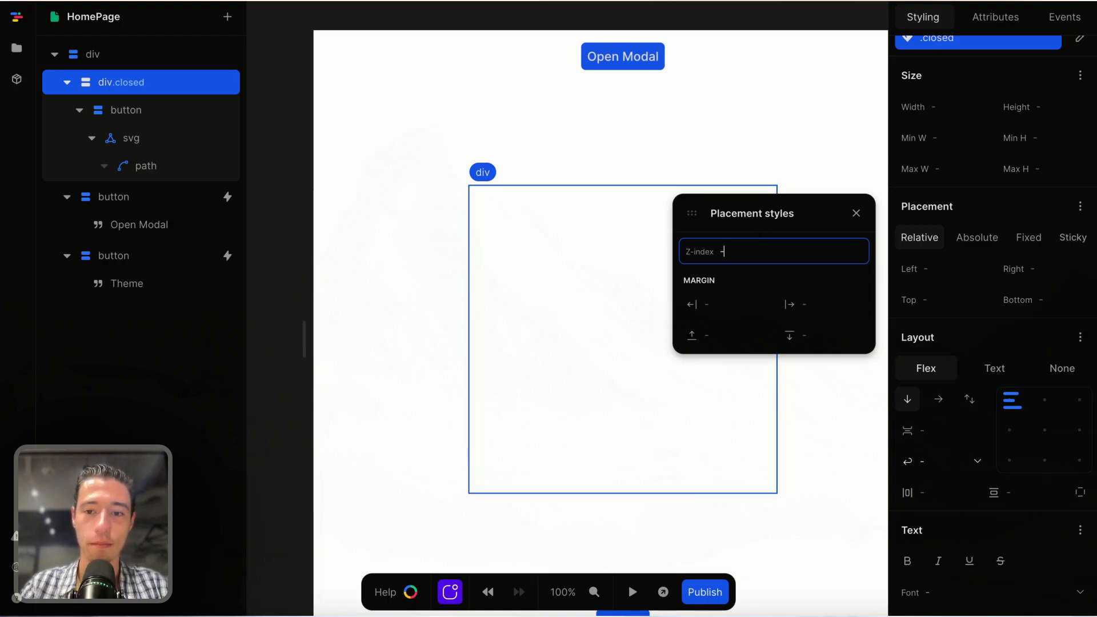
pyautogui.press('Return')
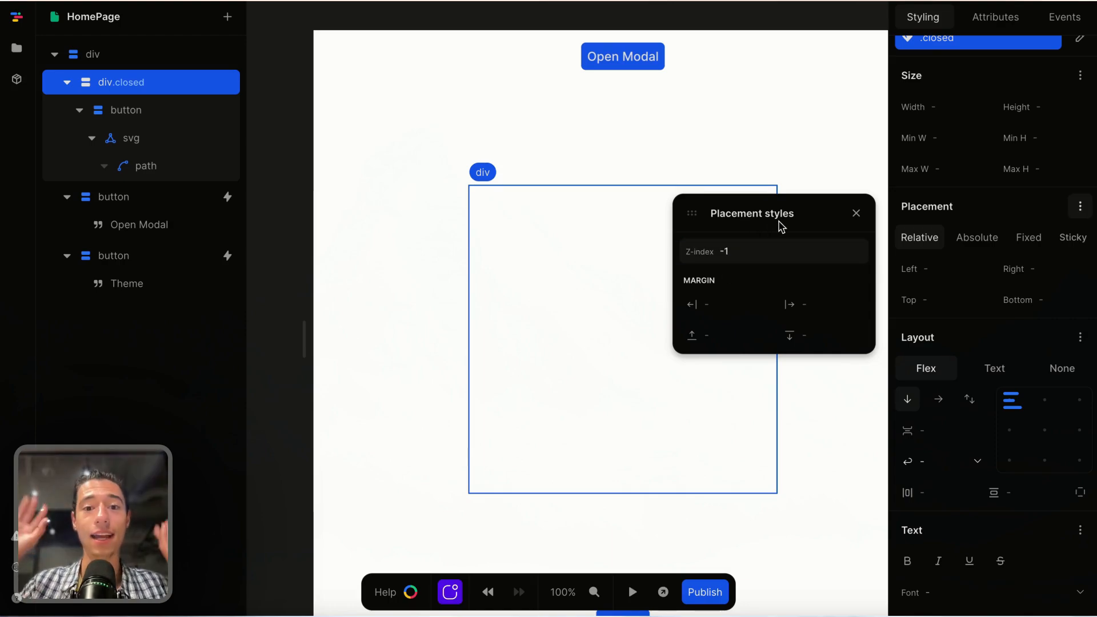
pyautogui.click(856, 214)
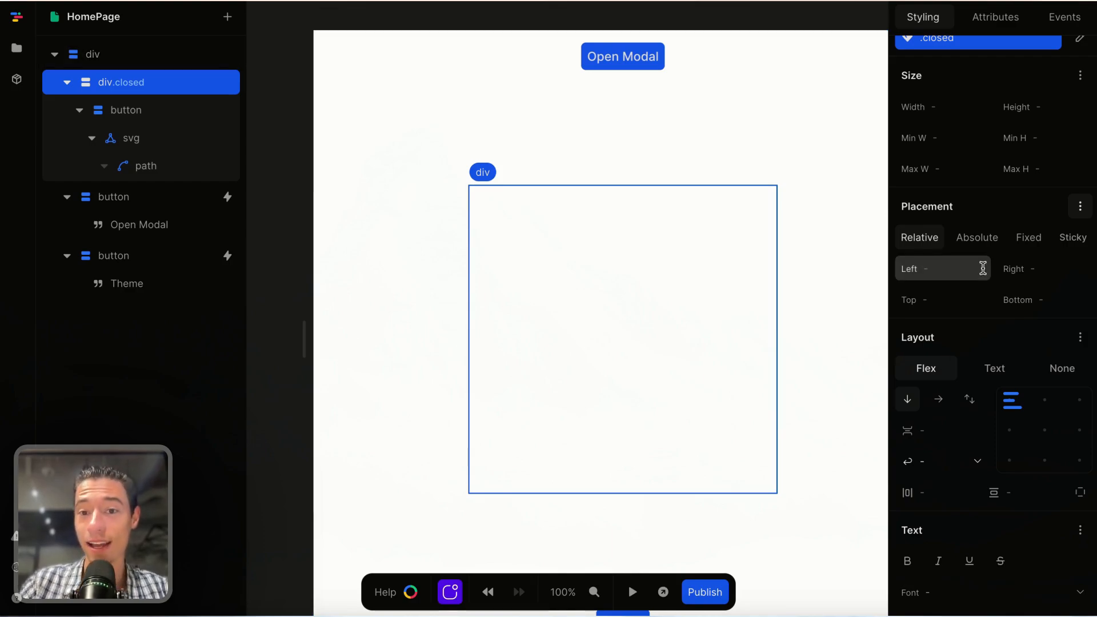
# Add a translate transform to the modal div's .closed style with a Y offset of 100px
pyautogui.scroll(-1, 983, 269)
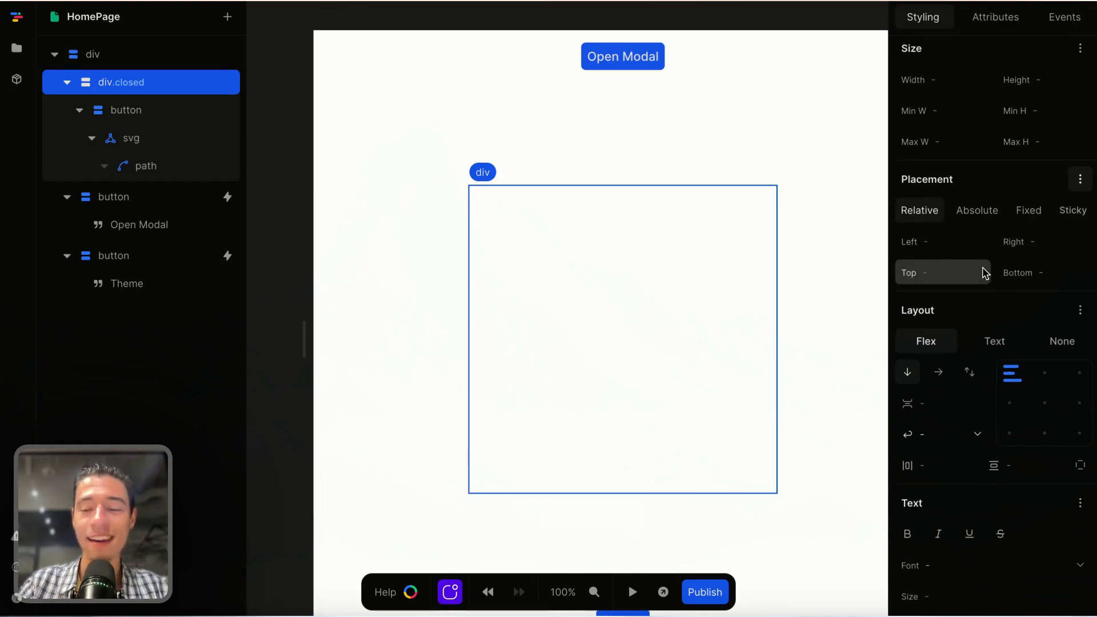
pyautogui.scroll(-14, 984, 272)
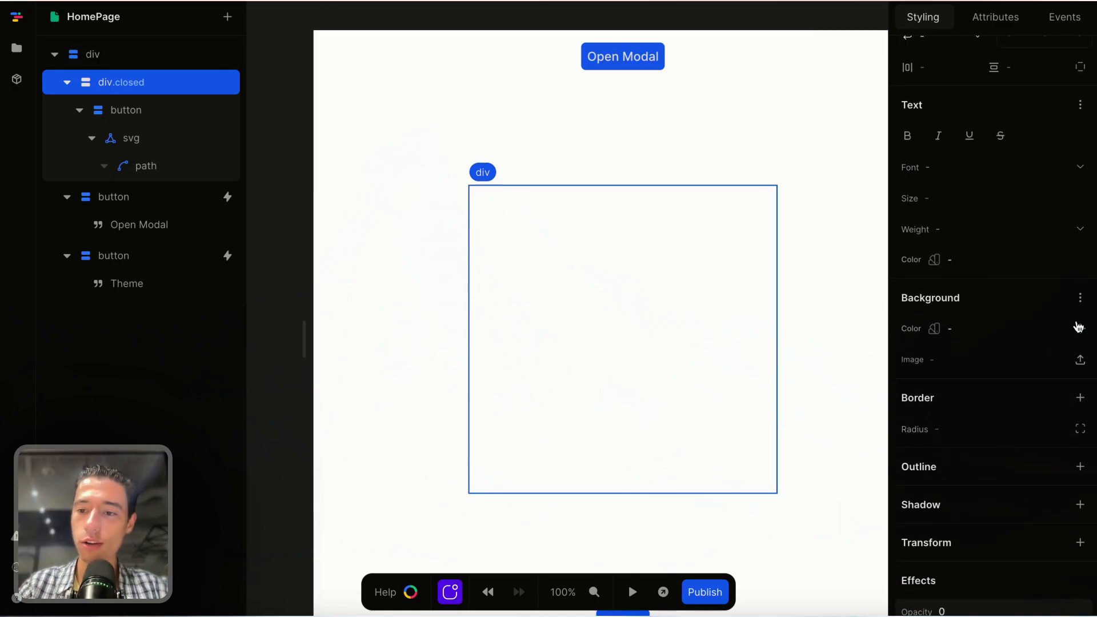
pyautogui.scroll(-2, 1080, 330)
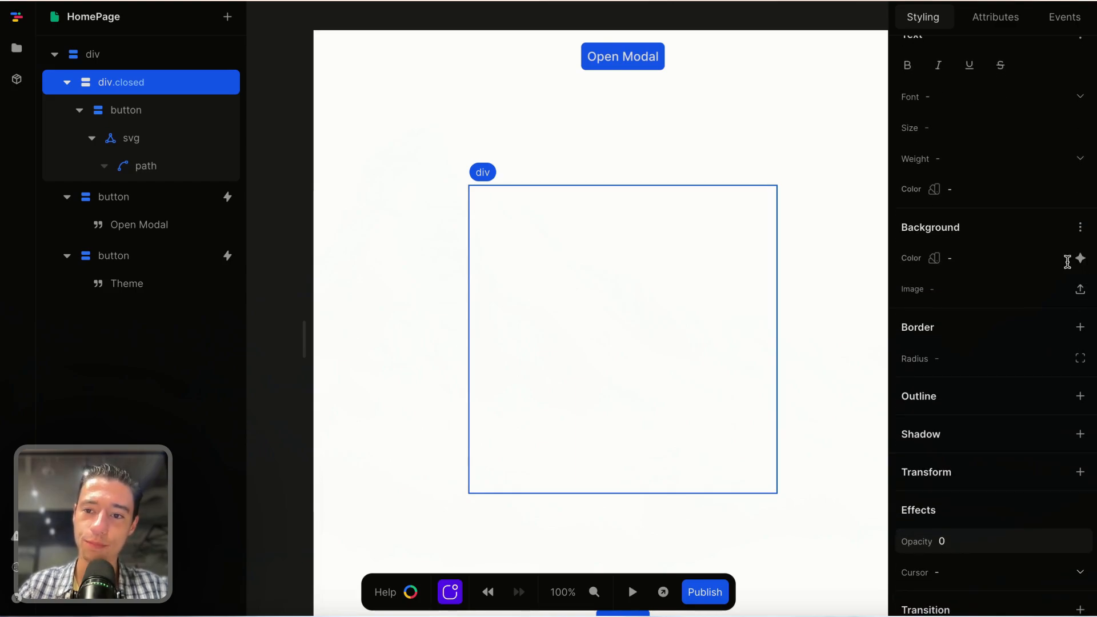
pyautogui.scroll(-1, 1081, 337)
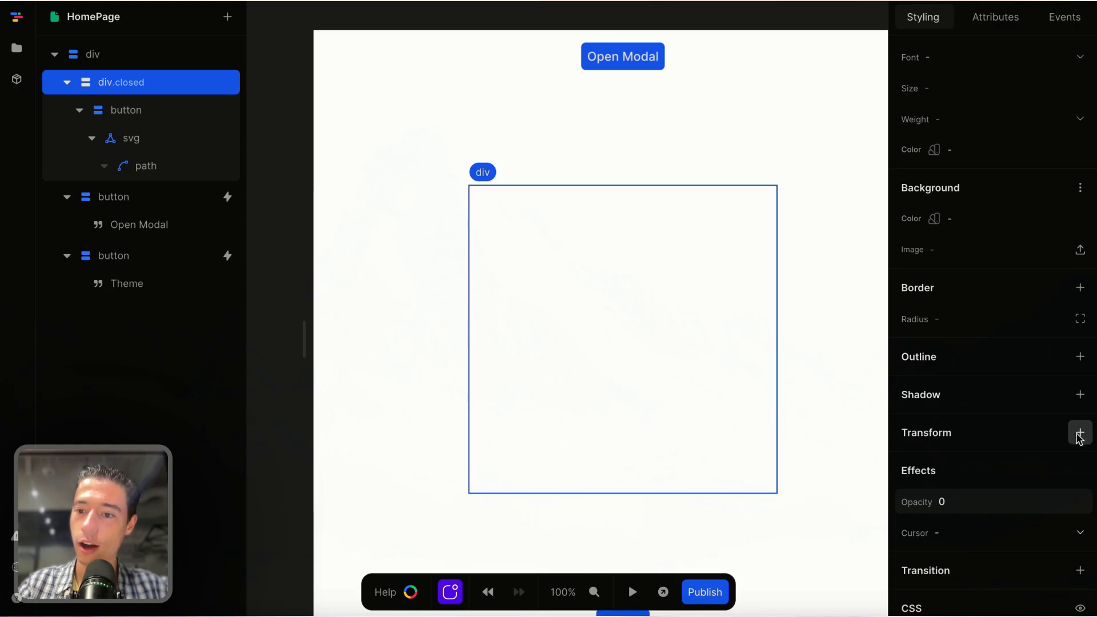
pyautogui.click(1080, 435)
pyautogui.click(748, 389)
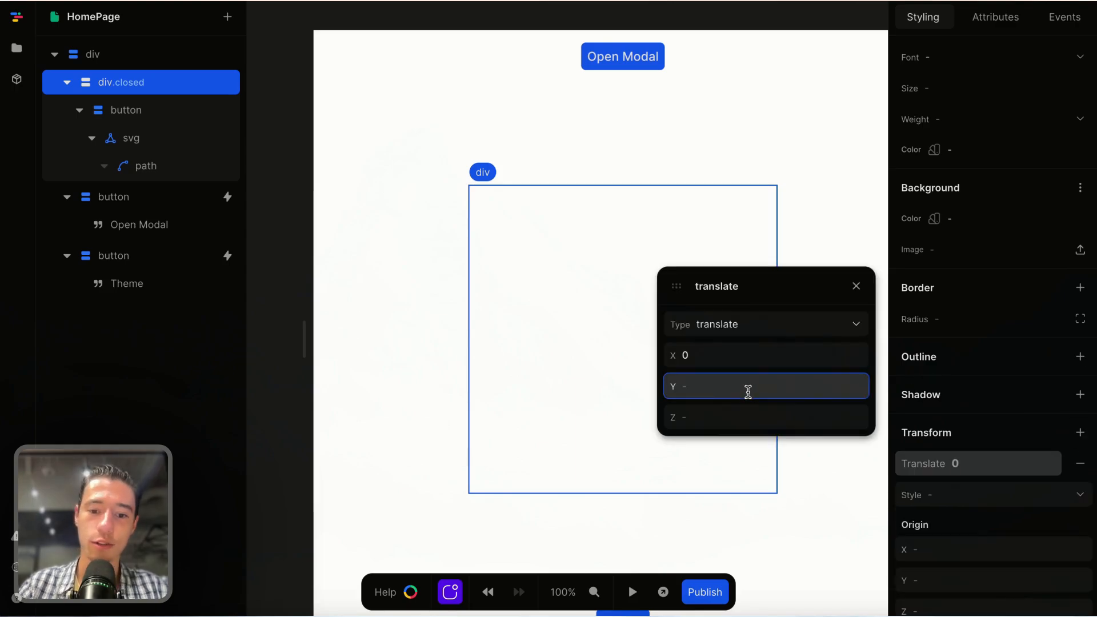
pyautogui.press('Return')
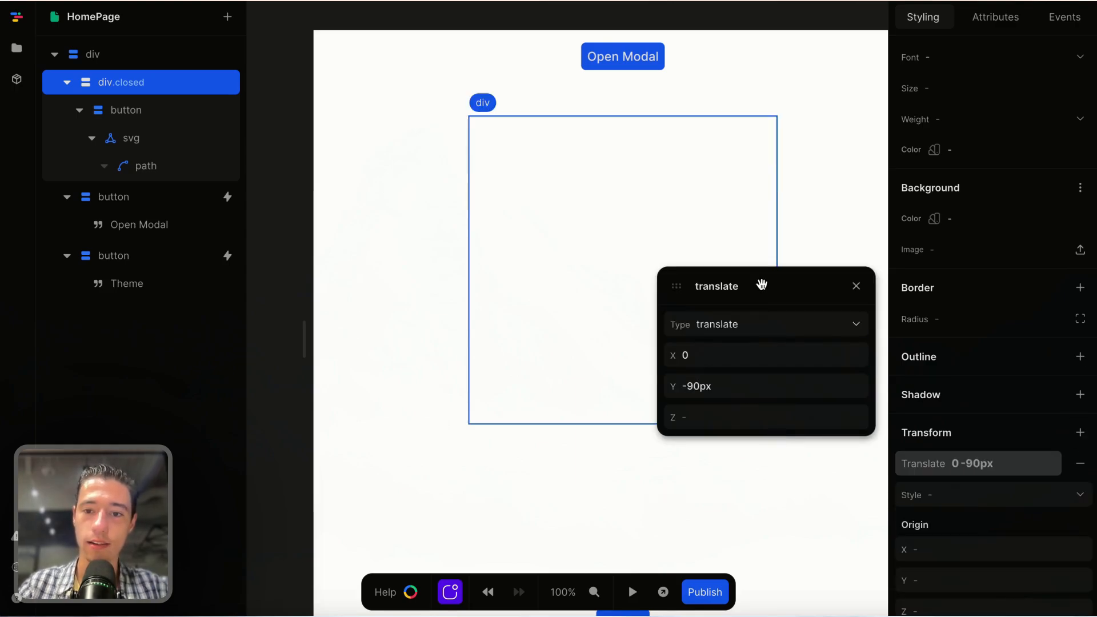
pyautogui.click(735, 388)
pyautogui.press('BackSpace')
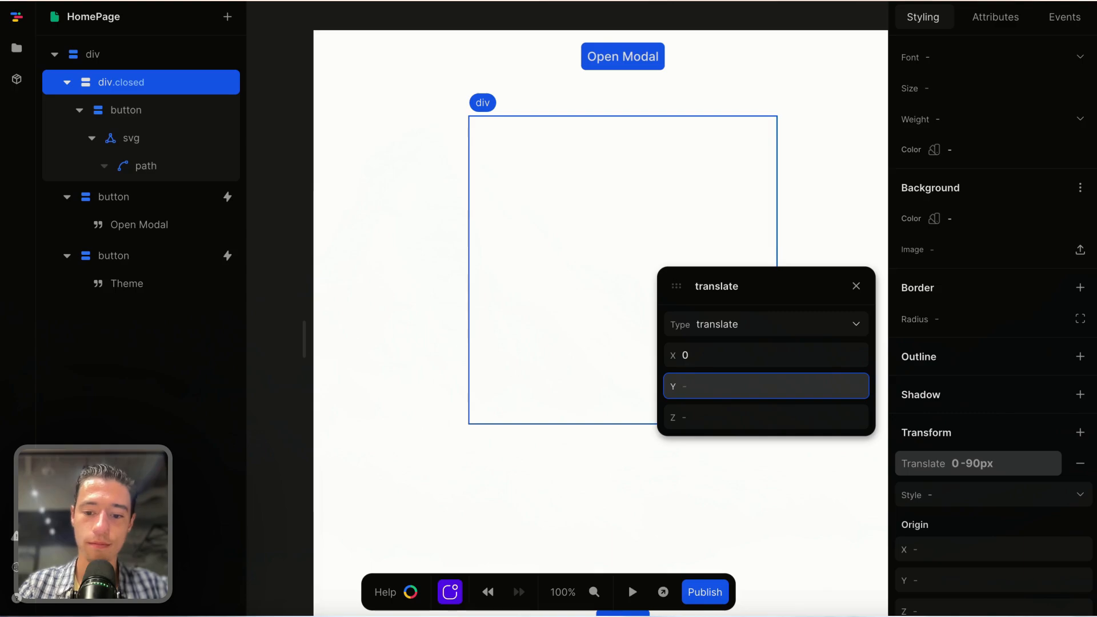
pyautogui.write('100')
pyautogui.press('Return')
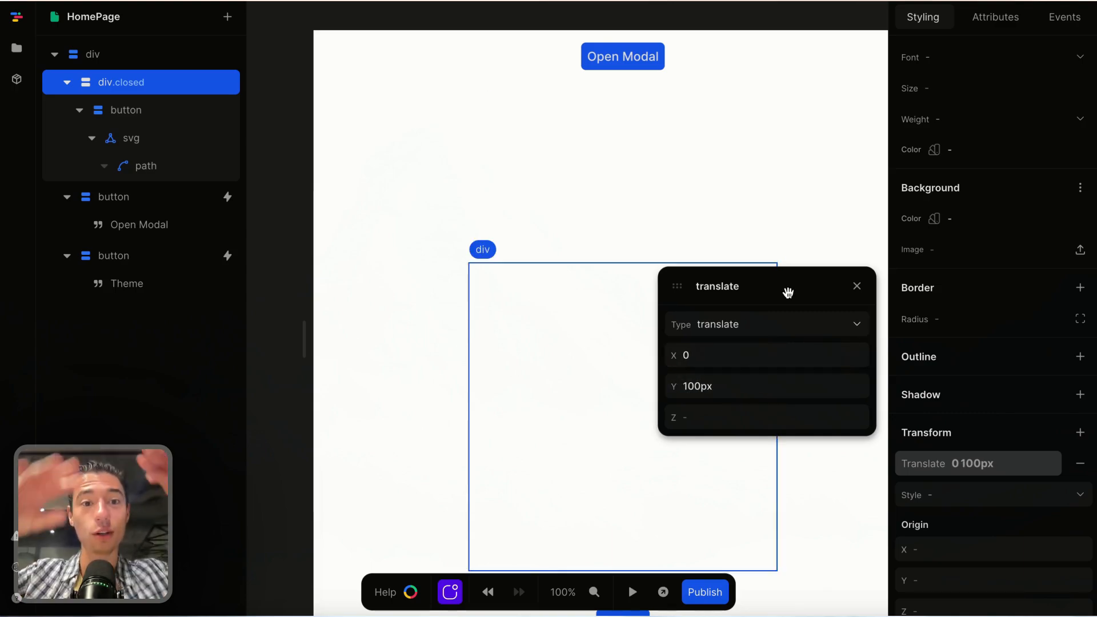
pyautogui.click(857, 286)
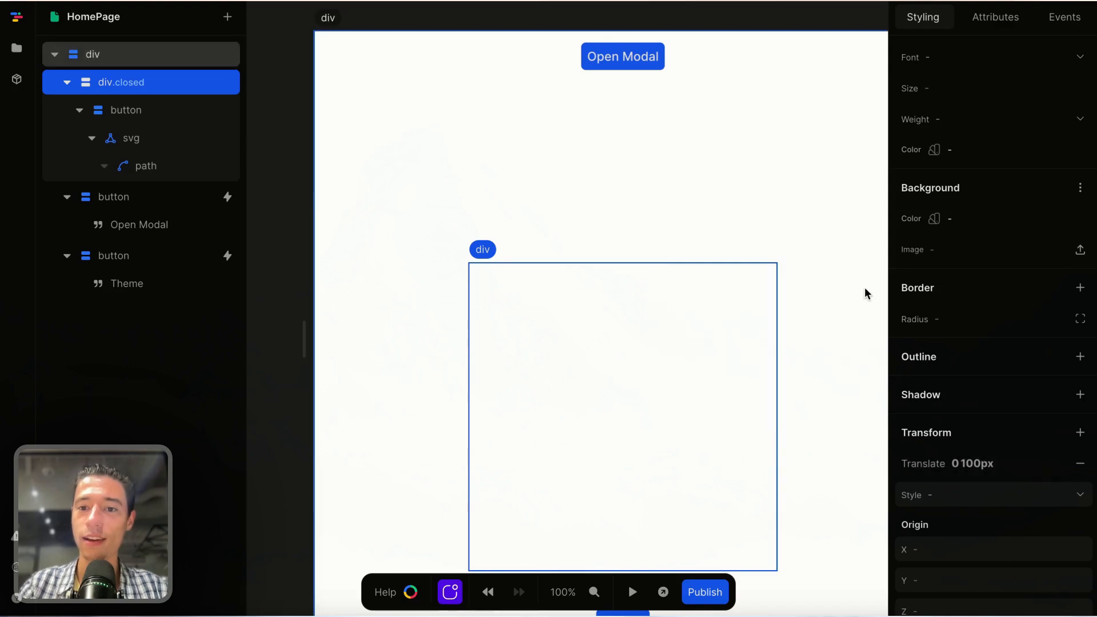
# Add a transition for the translate property to the modal div's Default style
pyautogui.scroll(10, 957, 302)
pyautogui.click(945, 122)
pyautogui.scroll(-10, 979, 299)
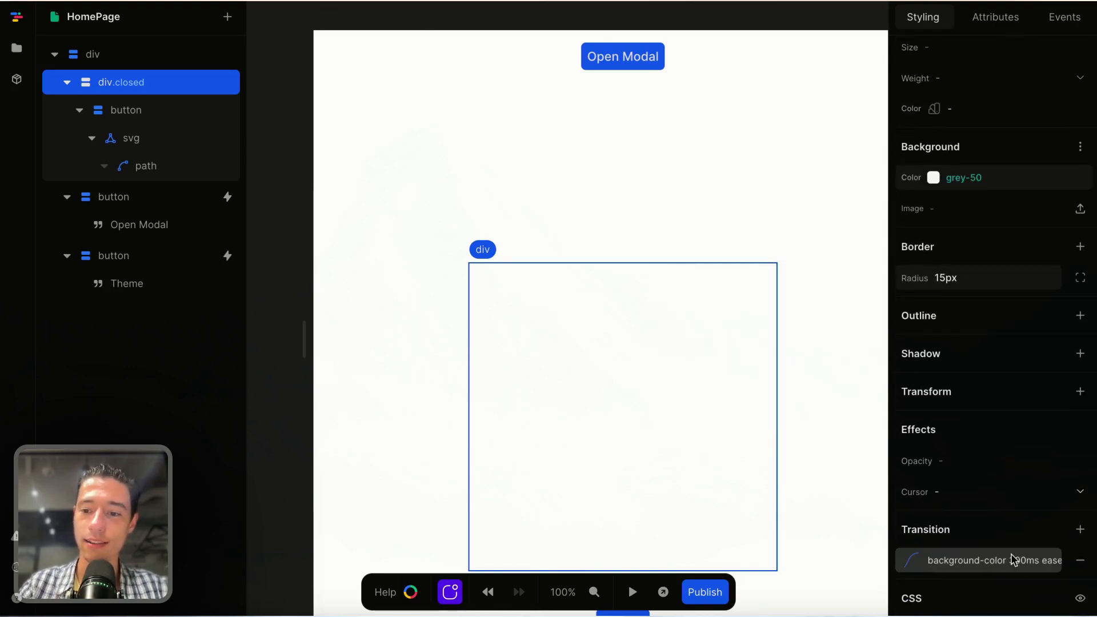
pyautogui.click(1081, 529)
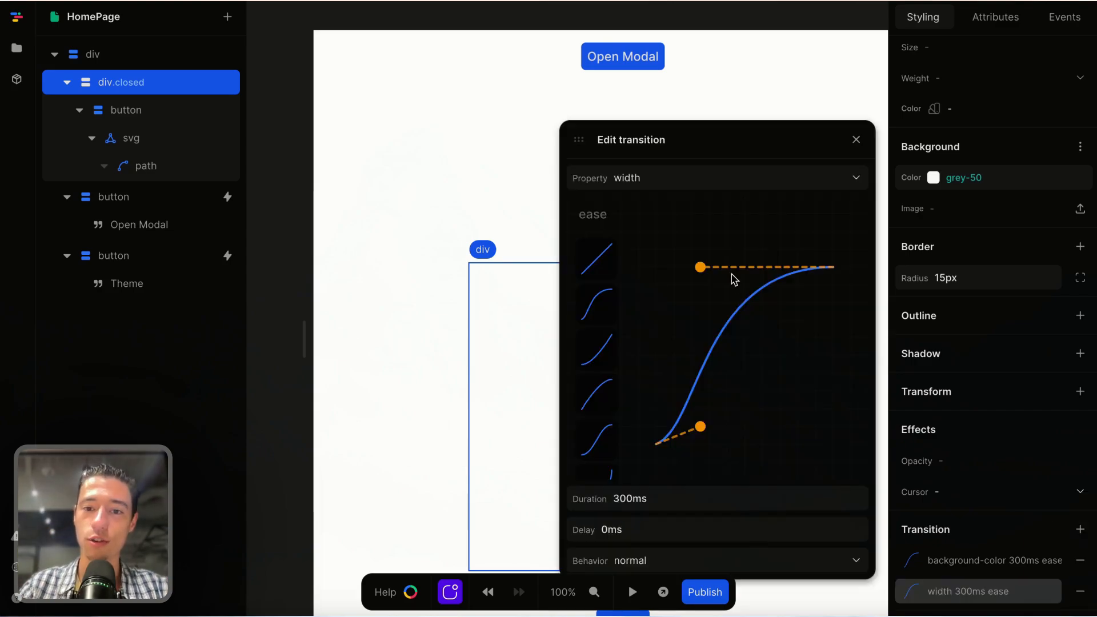
pyautogui.click(658, 181)
pyautogui.write('tr')
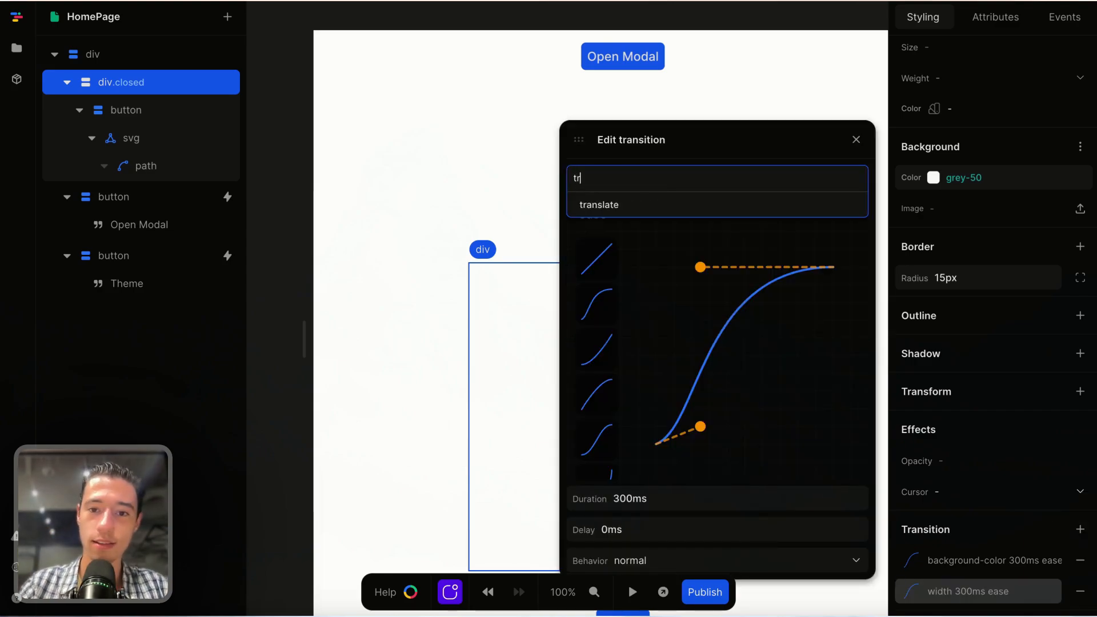
pyautogui.click(617, 204)
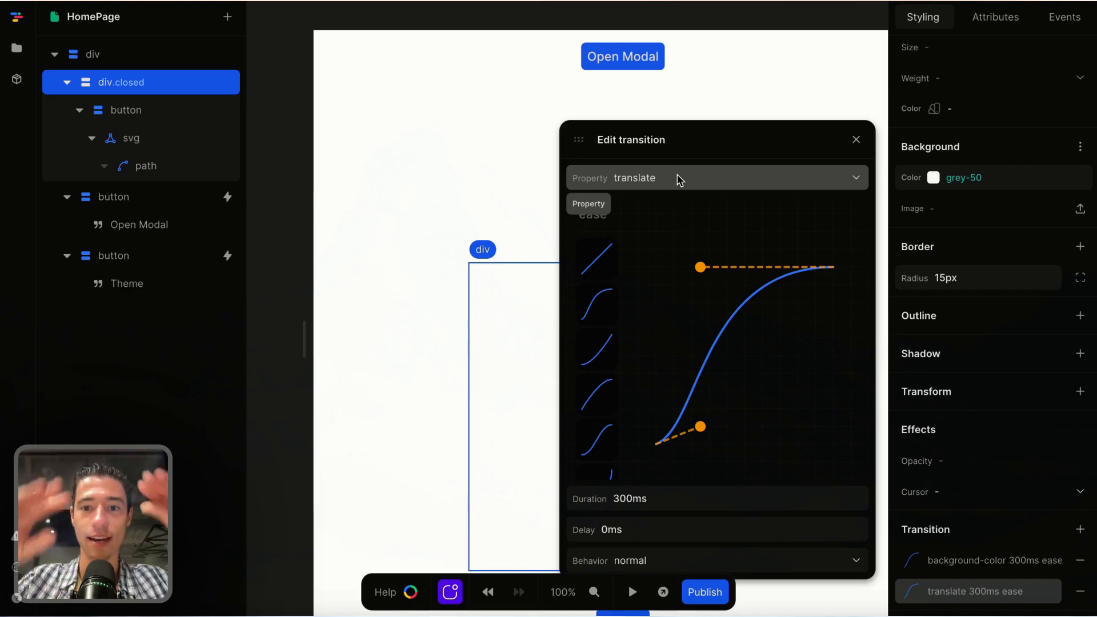
pyautogui.click(857, 147)
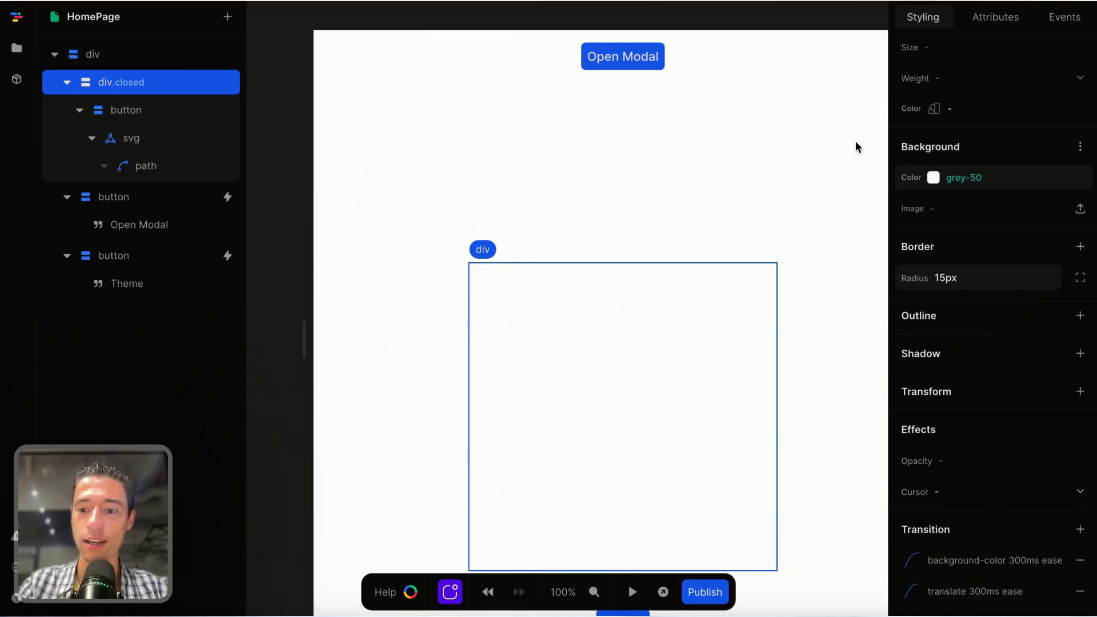
# Add another transition for the opacity property to the modal div's Default style
pyautogui.scroll(-1, 997, 424)
pyautogui.click(1080, 498)
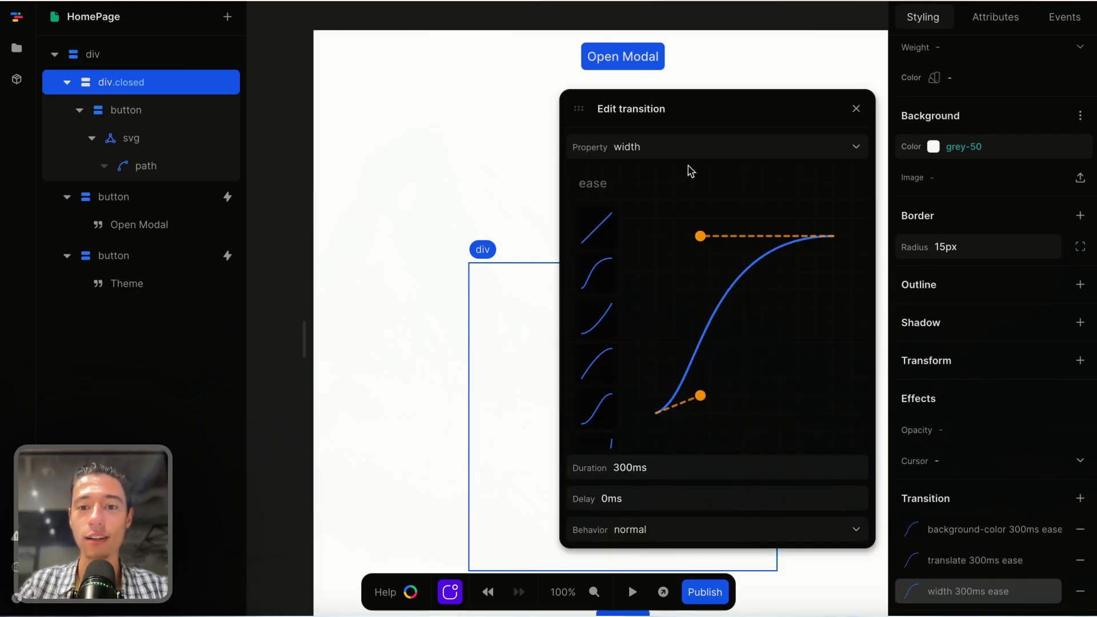
pyautogui.click(681, 147)
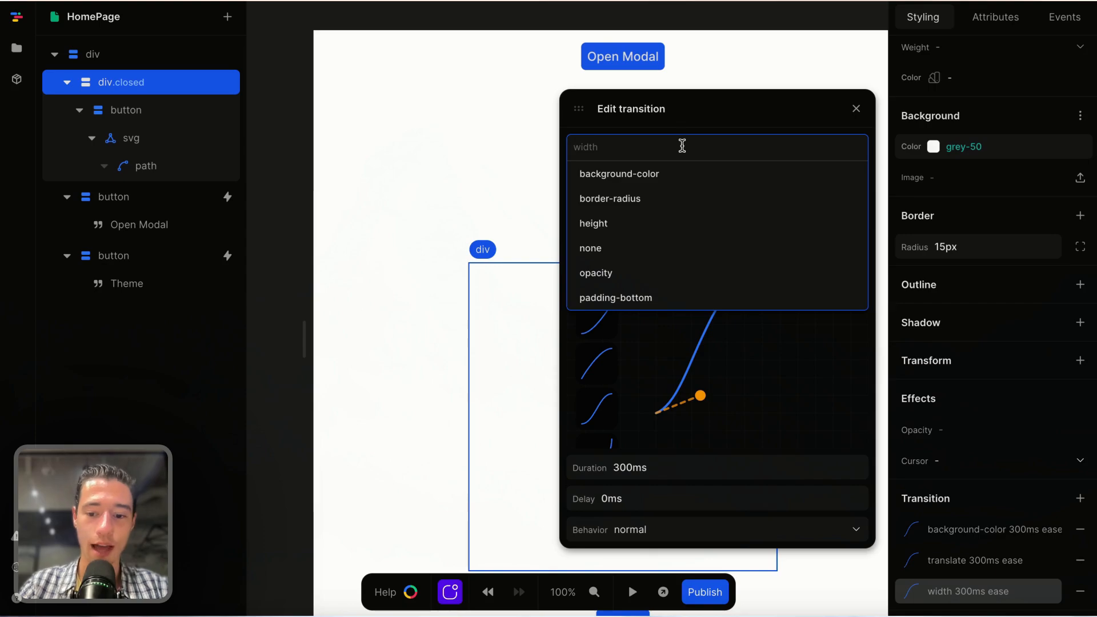
pyautogui.write('op')
pyautogui.click(636, 177)
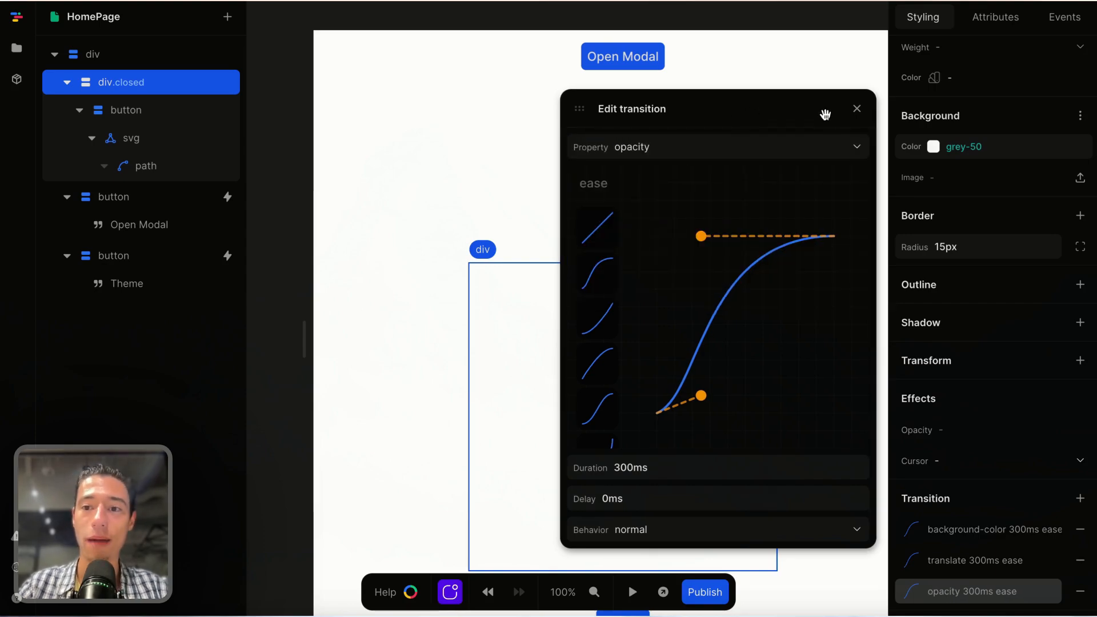
pyautogui.click(857, 108)
pyautogui.scroll(-1, 966, 379)
# Test the Open Modal button in preview mode and return to editing
pyautogui.click(632, 592)
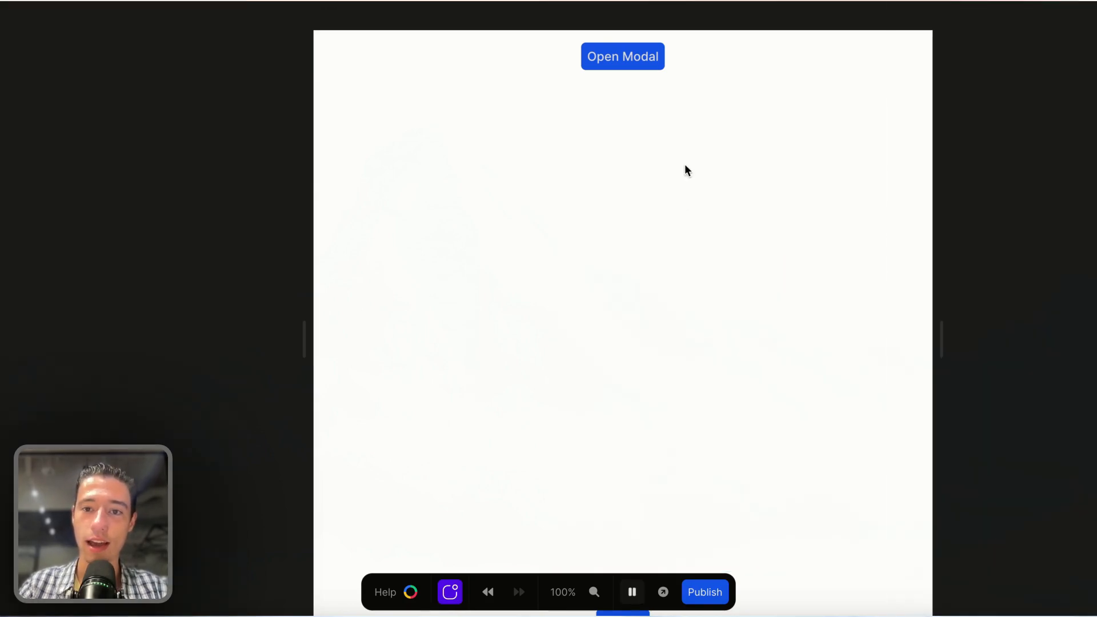
pyautogui.click(654, 59)
pyautogui.click(654, 59)
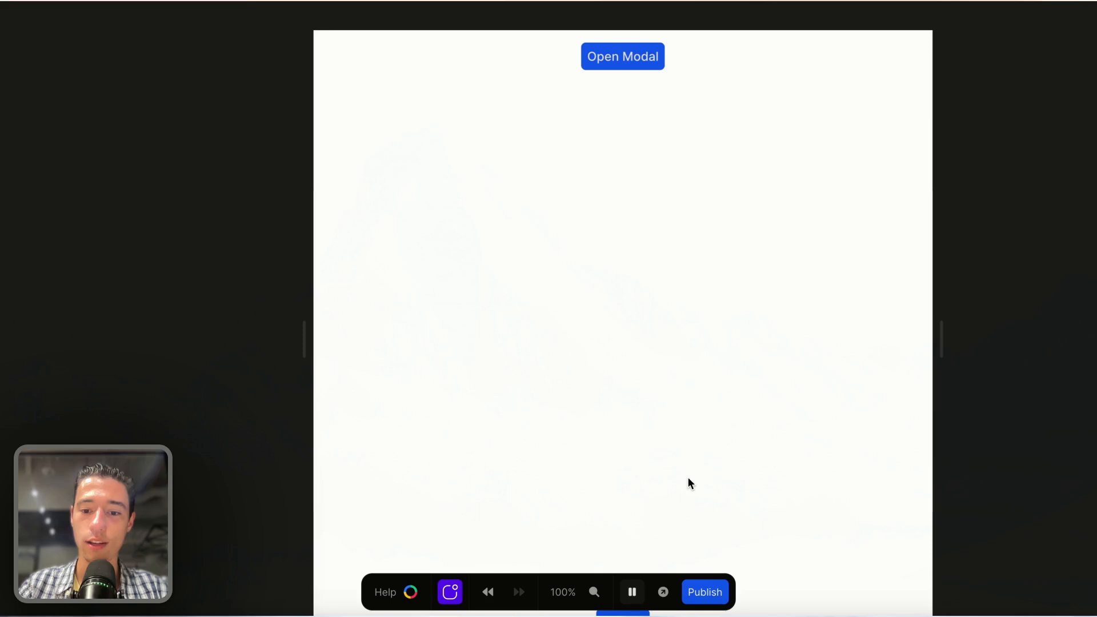
pyautogui.click(633, 592)
# Delete the existing action from the Open Modal button's click event
pyautogui.click(657, 55)
pyautogui.click(1065, 17)
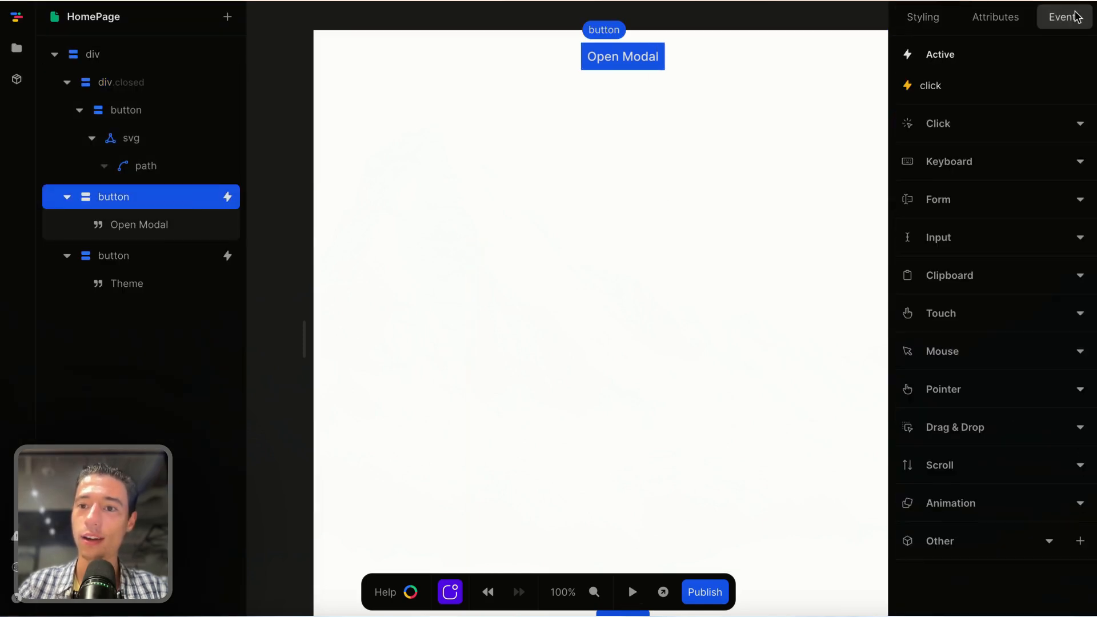
pyautogui.click(932, 92)
pyautogui.click(542, 204)
pyautogui.press('Delete')
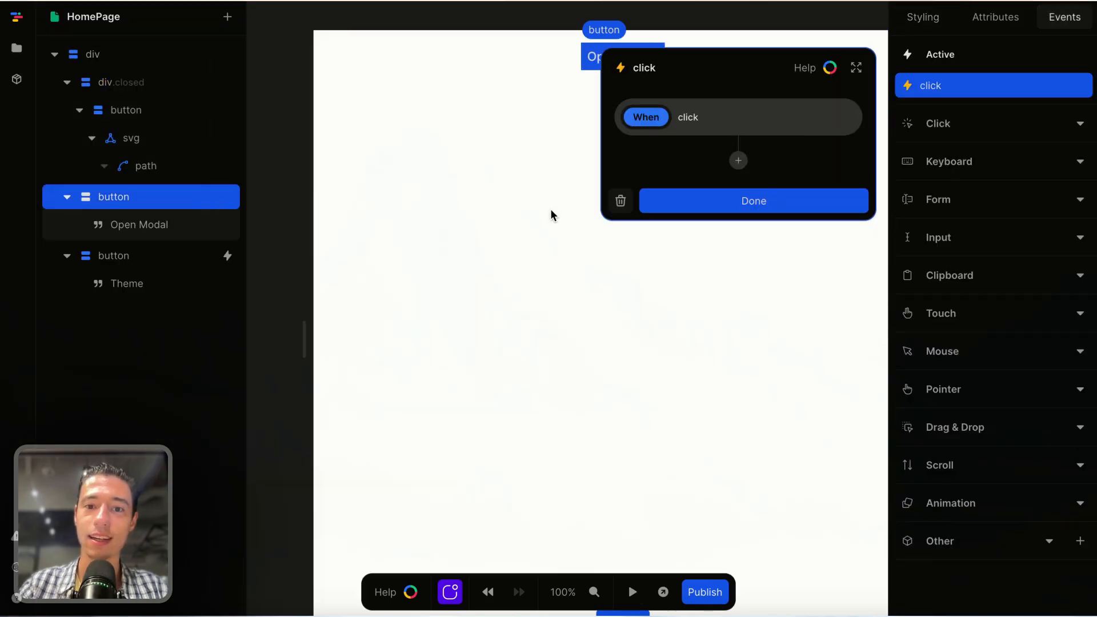
# Add an action to the Open Modal button's click event that sets modalOpen to true
pyautogui.click(738, 158)
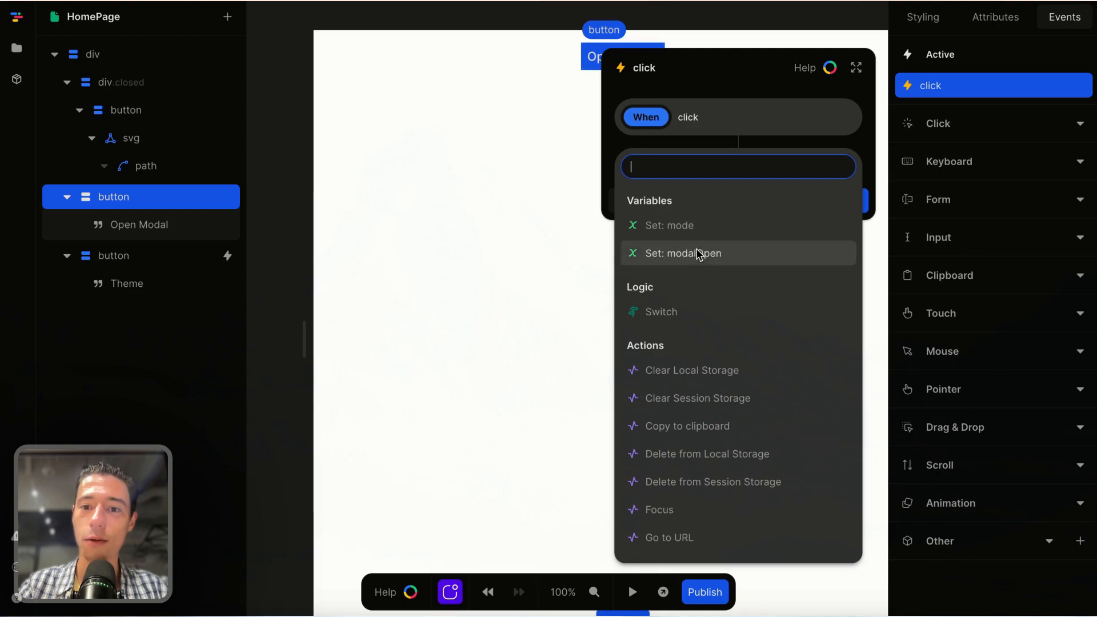
pyautogui.click(710, 254)
pyautogui.write('true')
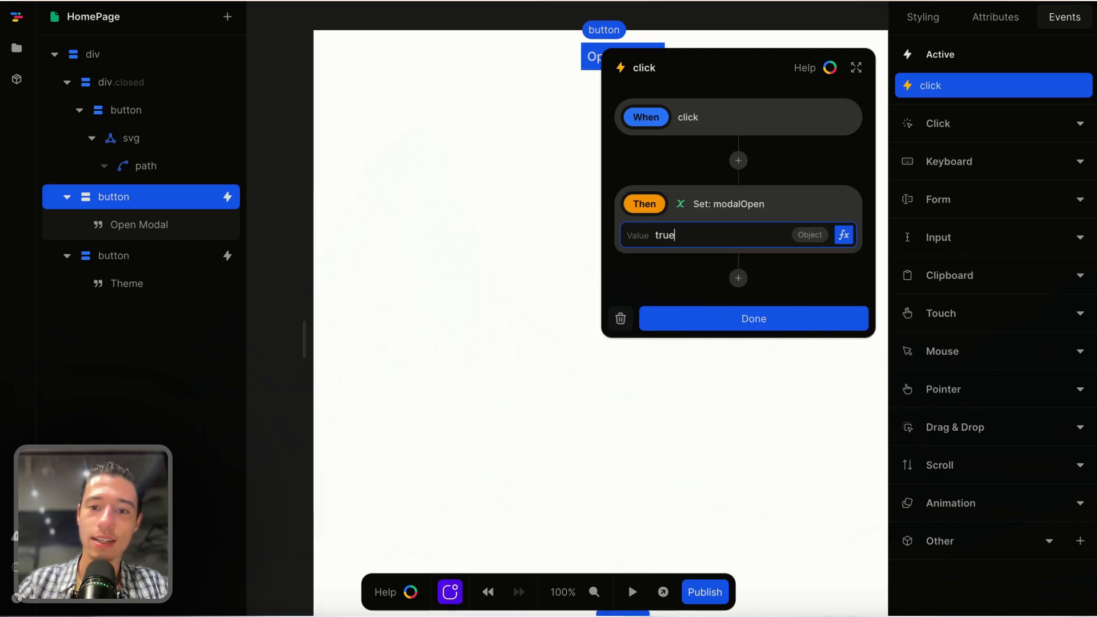
pyautogui.click(771, 318)
# Preview the page, open the modal with its button, and return to editing
pyautogui.click(633, 592)
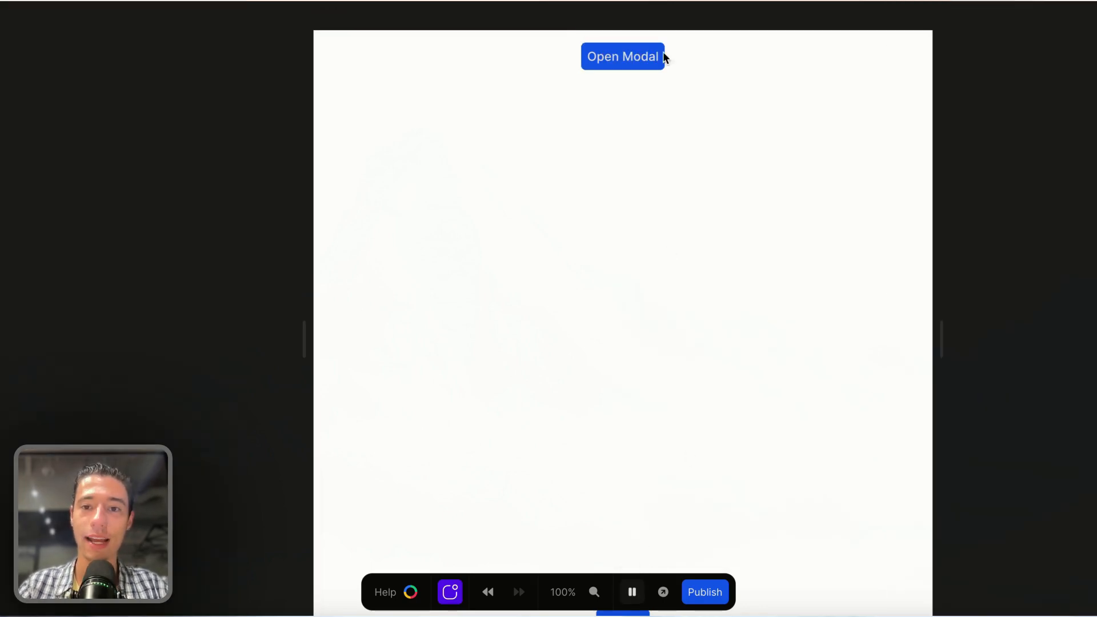
pyautogui.click(638, 59)
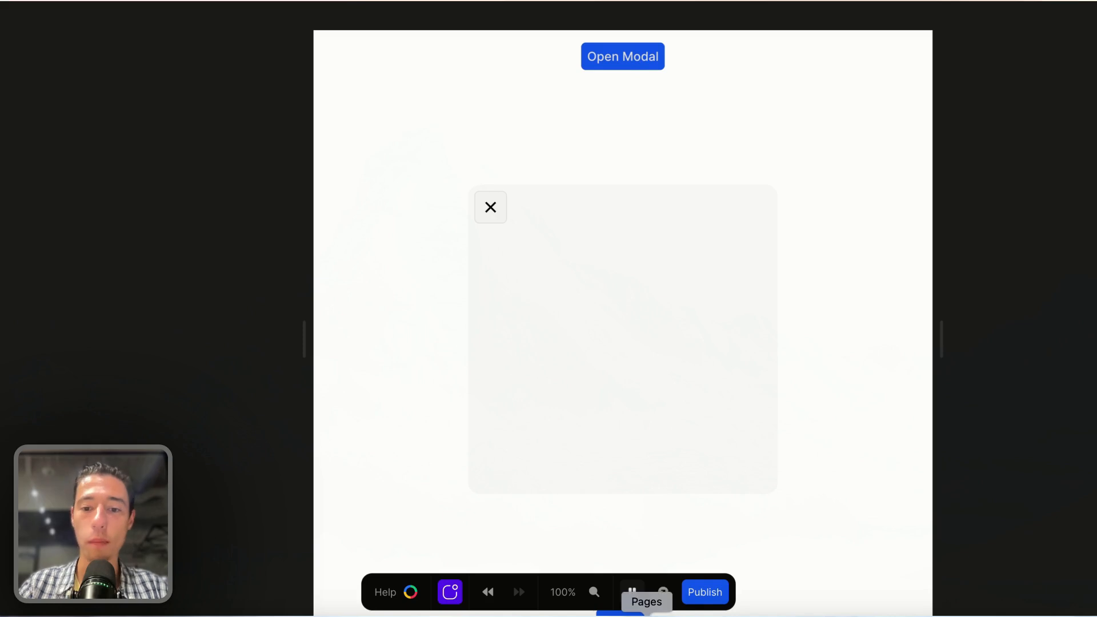
pyautogui.click(632, 592)
# Give the modal's X button a click event that sets modalOpen to false
pyautogui.click(505, 216)
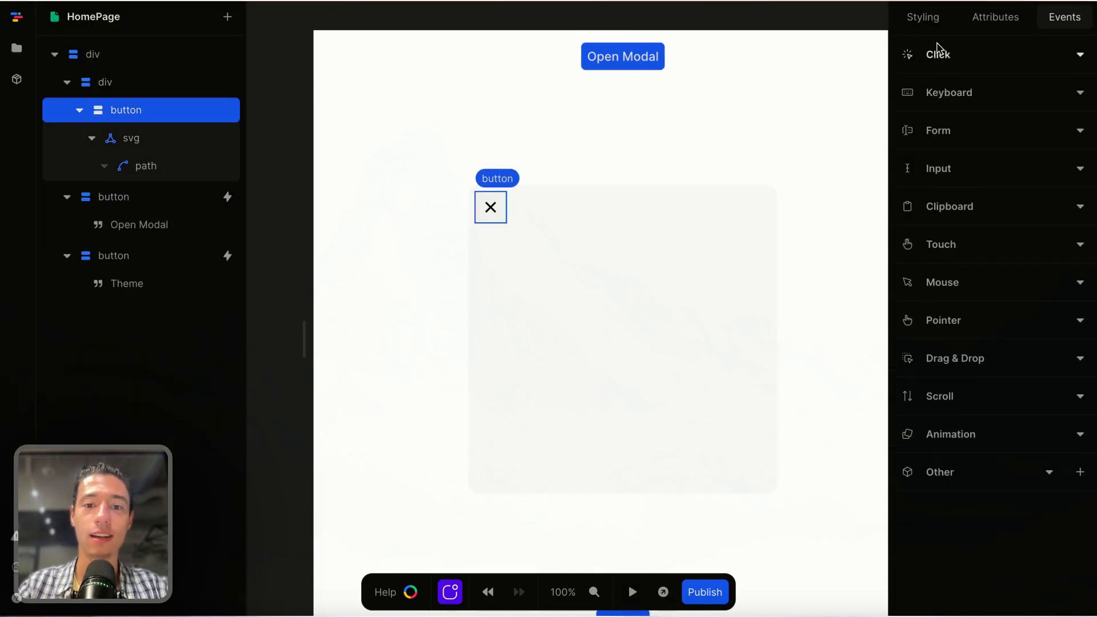
pyautogui.click(981, 64)
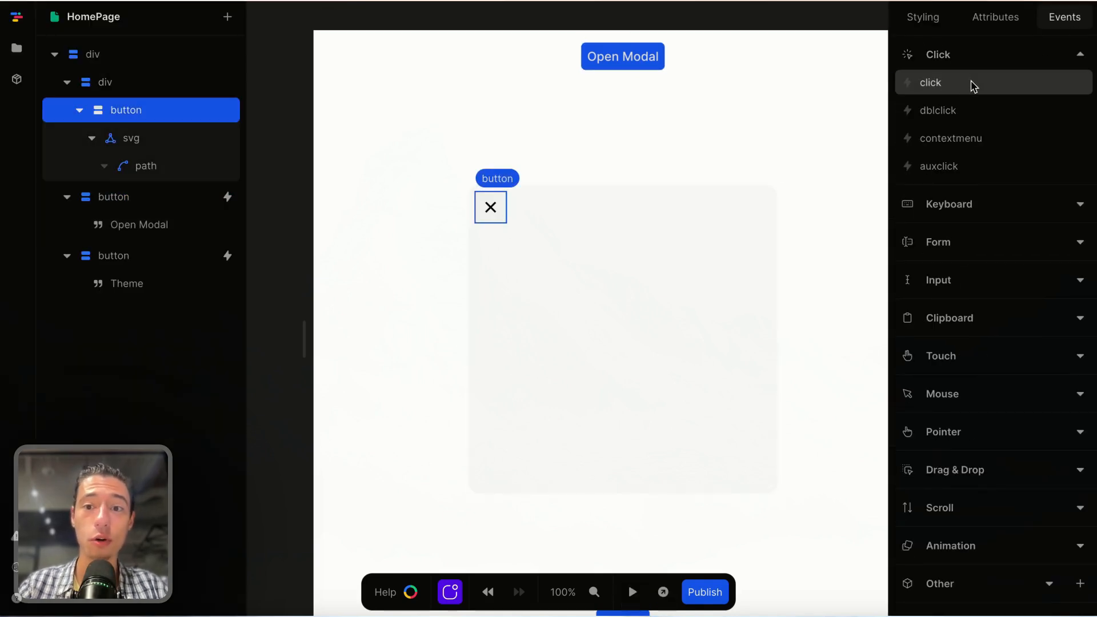
pyautogui.click(974, 86)
pyautogui.click(739, 162)
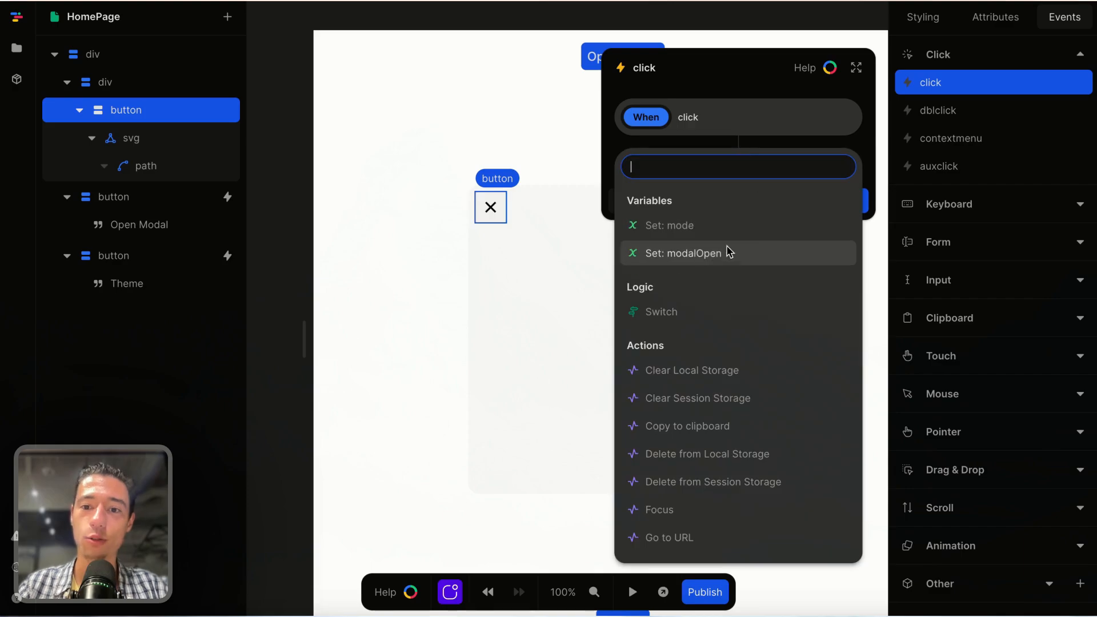
pyautogui.click(702, 257)
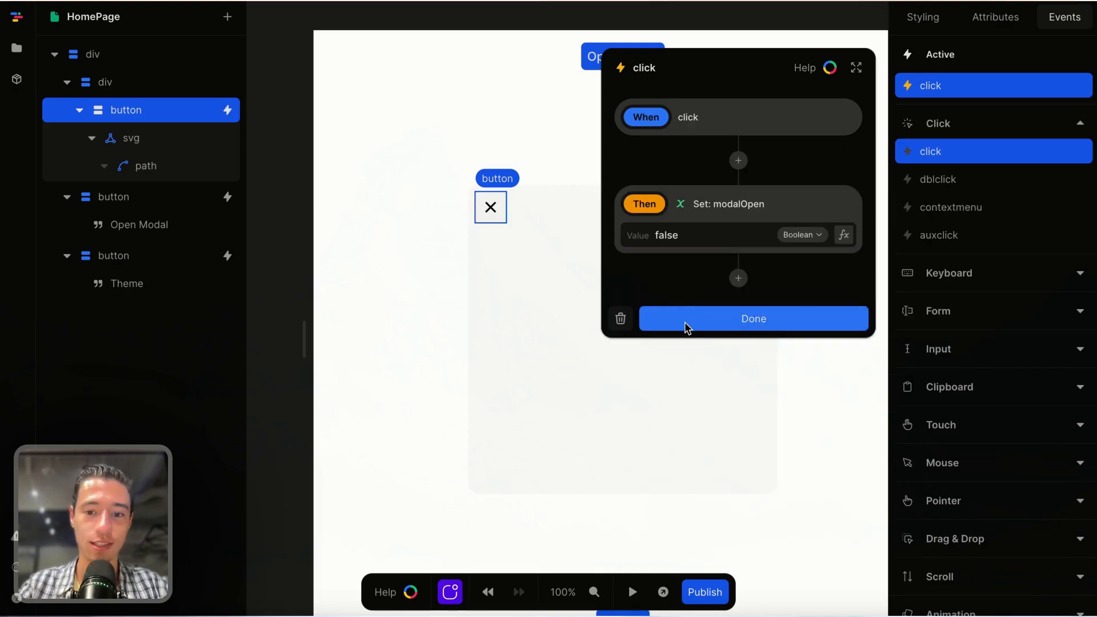
pyautogui.click(687, 320)
# Preview the page, close the modal with its X button and reopen it with Open Modal
pyautogui.click(633, 592)
pyautogui.click(494, 210)
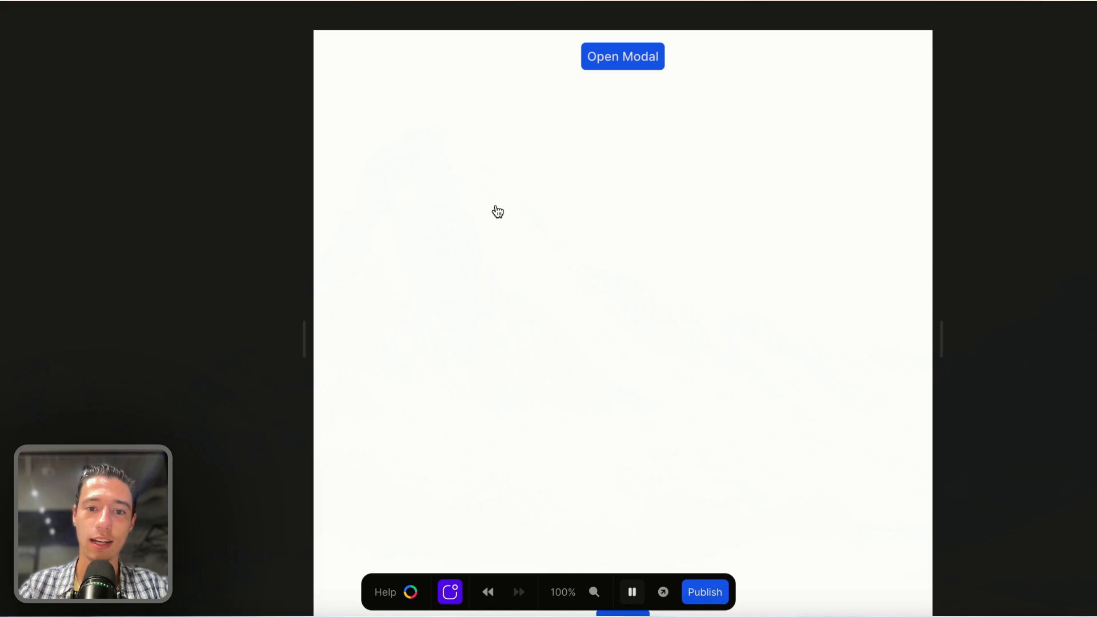
pyautogui.click(652, 69)
pyautogui.click(631, 63)
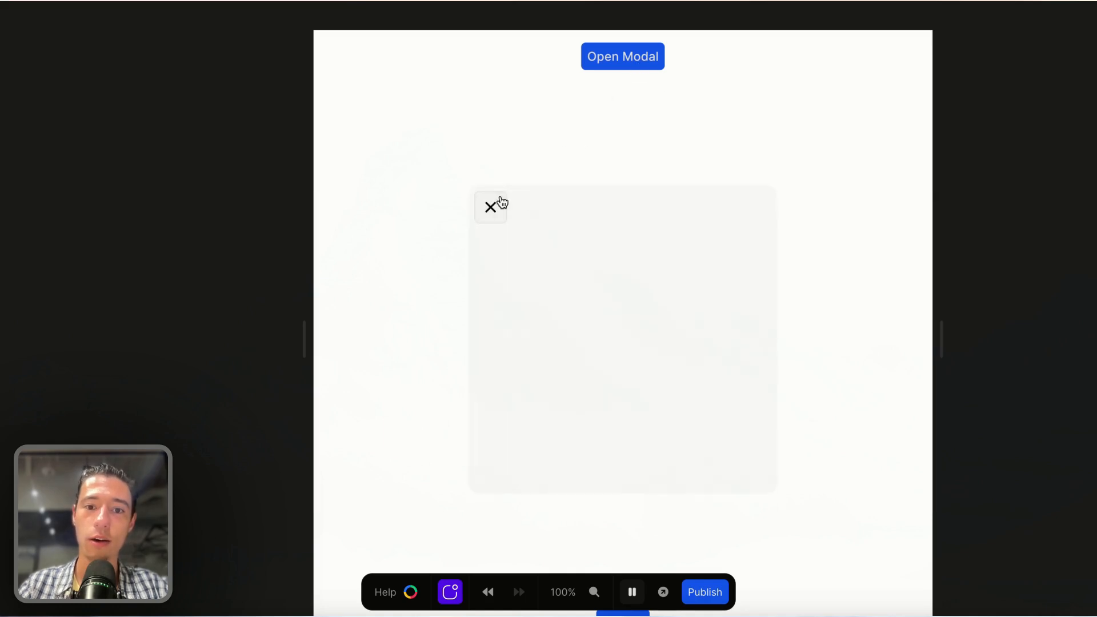
# Close the modal with its X button, toggle the page preview and return to editing
pyautogui.click(490, 201)
pyautogui.click(632, 592)
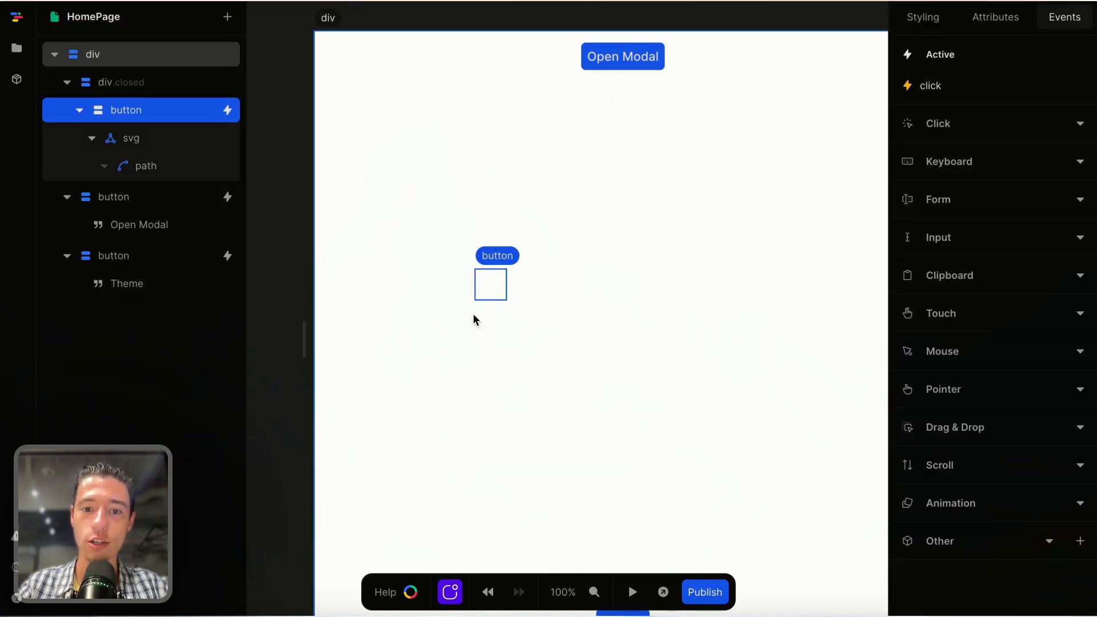
pyautogui.click(633, 592)
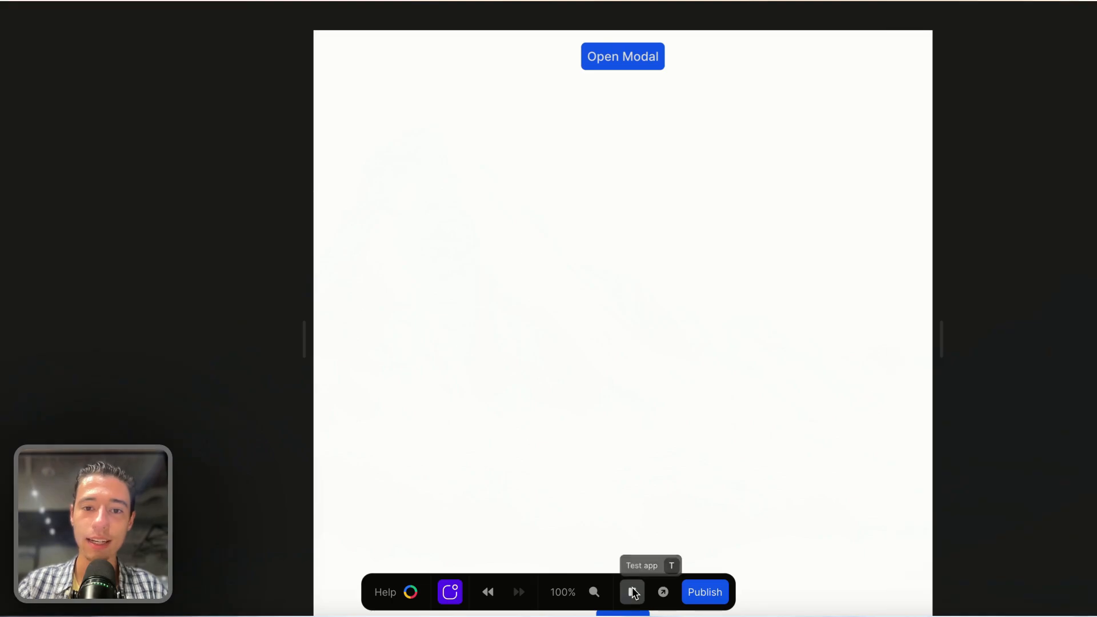
pyautogui.click(632, 592)
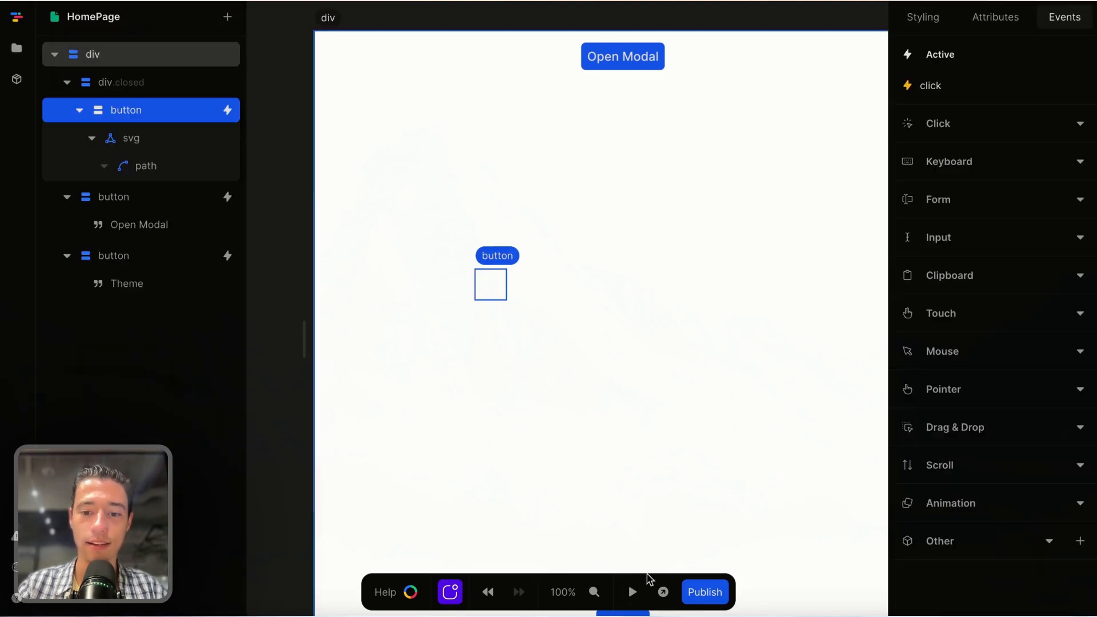
pyautogui.click(632, 592)
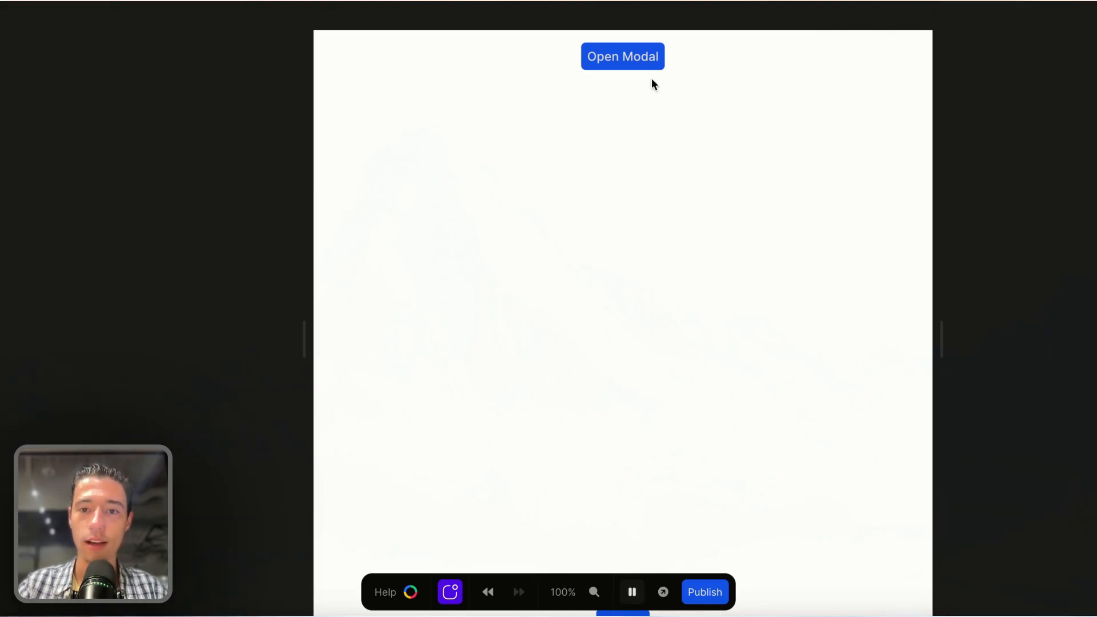
pyautogui.click(632, 592)
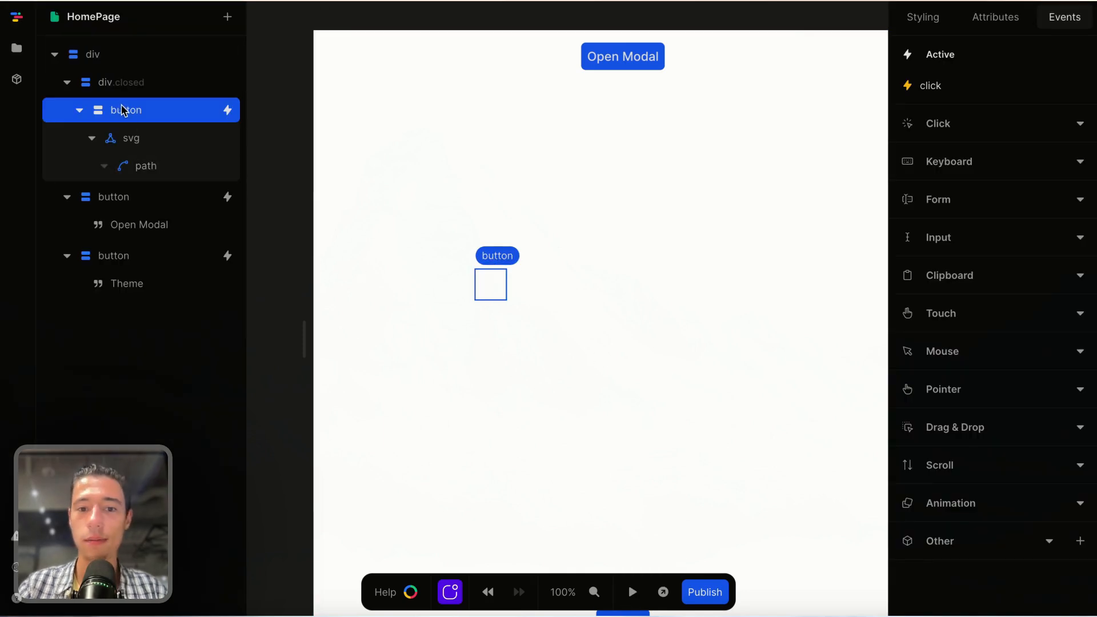
# Select the modal div and examine its default styling, including the effects and transition settings
pyautogui.click(125, 83)
pyautogui.click(923, 17)
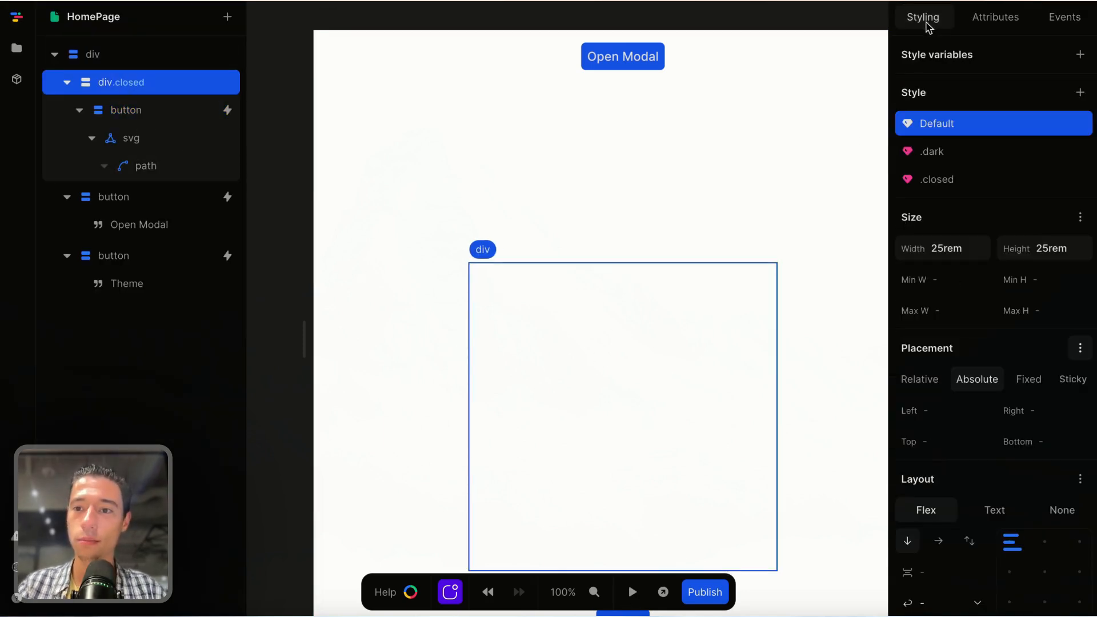
pyautogui.scroll(-10, 958, 267)
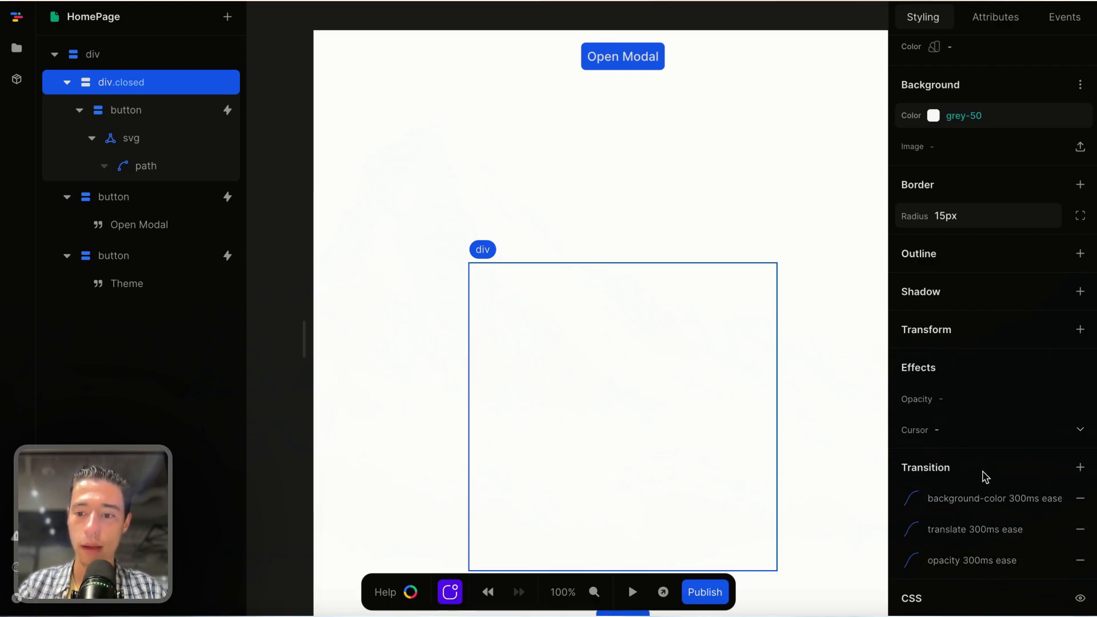
pyautogui.scroll(10, 982, 475)
pyautogui.click(995, 118)
pyautogui.scroll(-3, 989, 311)
pyautogui.scroll(3, 989, 311)
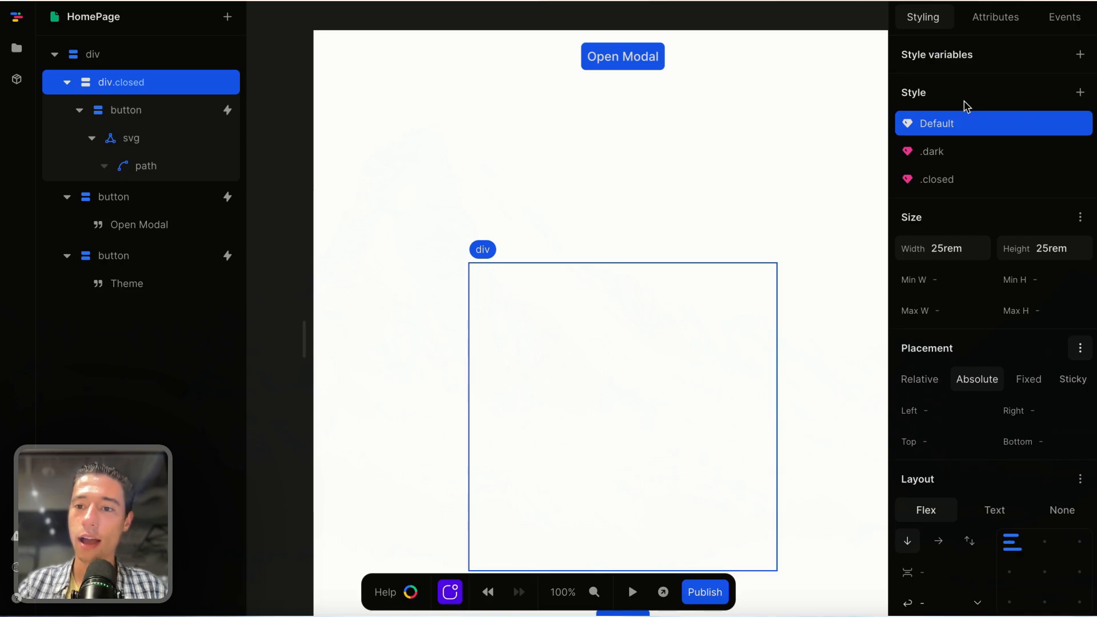
pyautogui.scroll(-8, 965, 256)
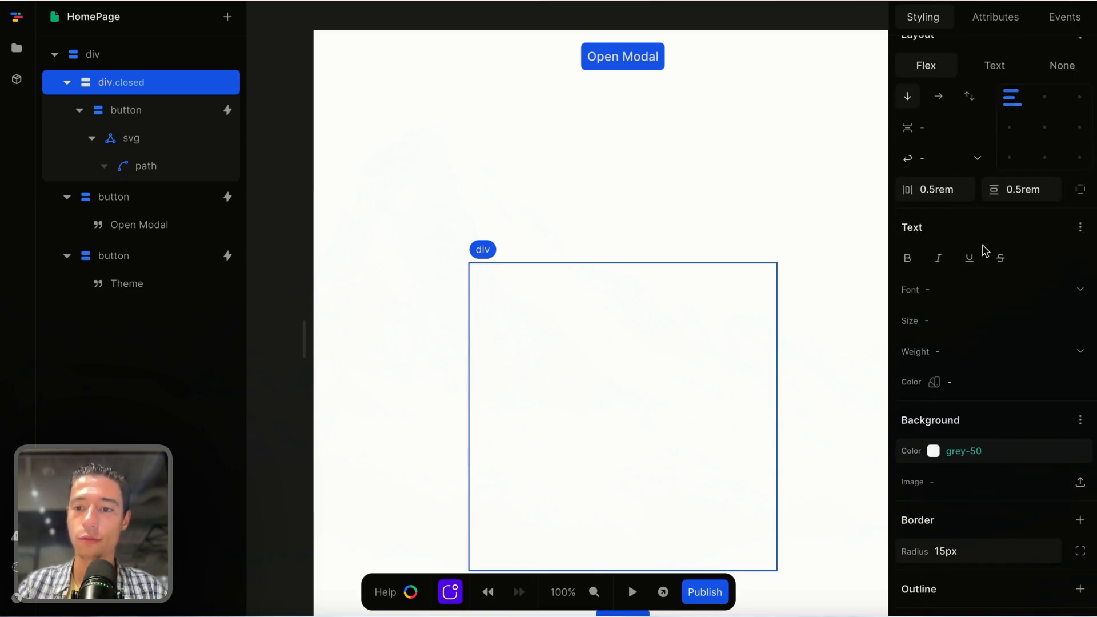
# Preview the page, open the modal with Open Modal, and return to editing with it open
pyautogui.click(632, 593)
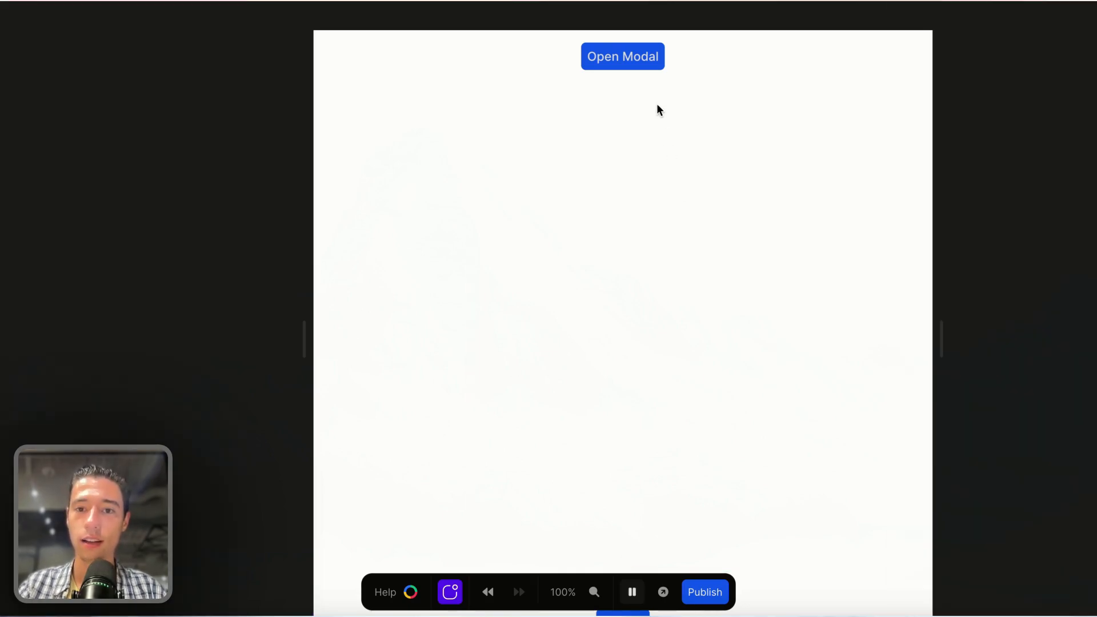
pyautogui.click(646, 59)
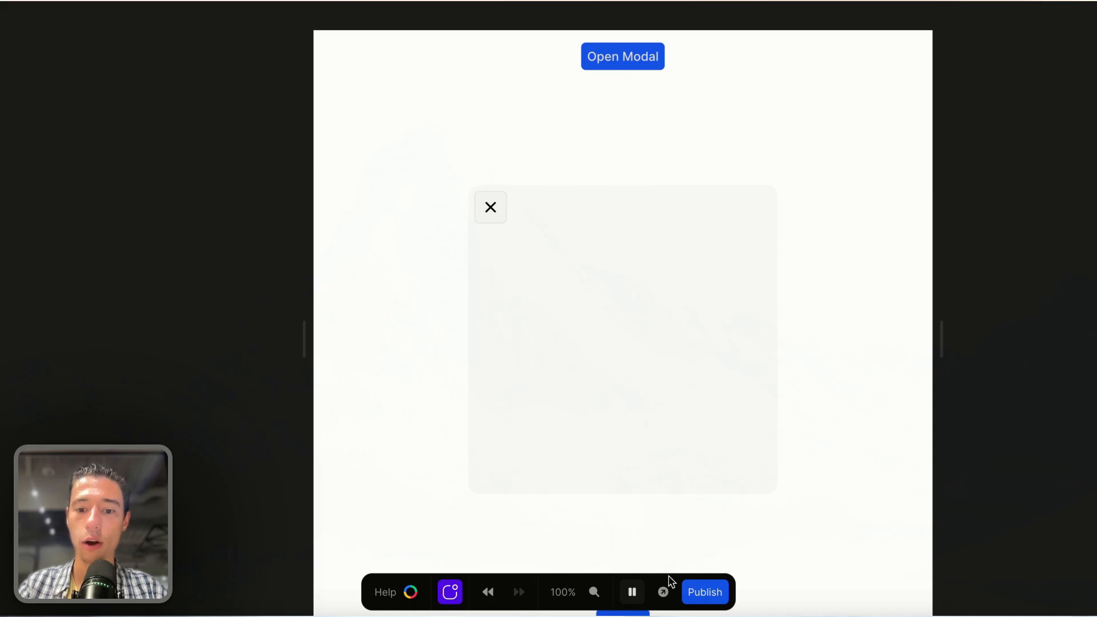
pyautogui.click(632, 592)
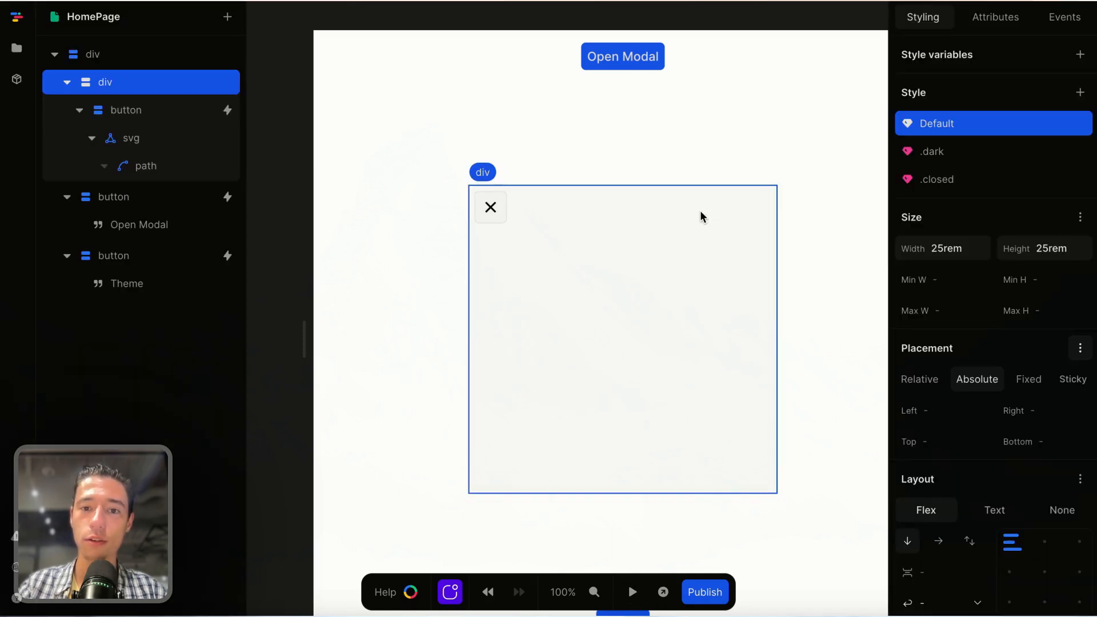
# Set the opacity of the modal div's default style to 1
pyautogui.scroll(-12, 994, 223)
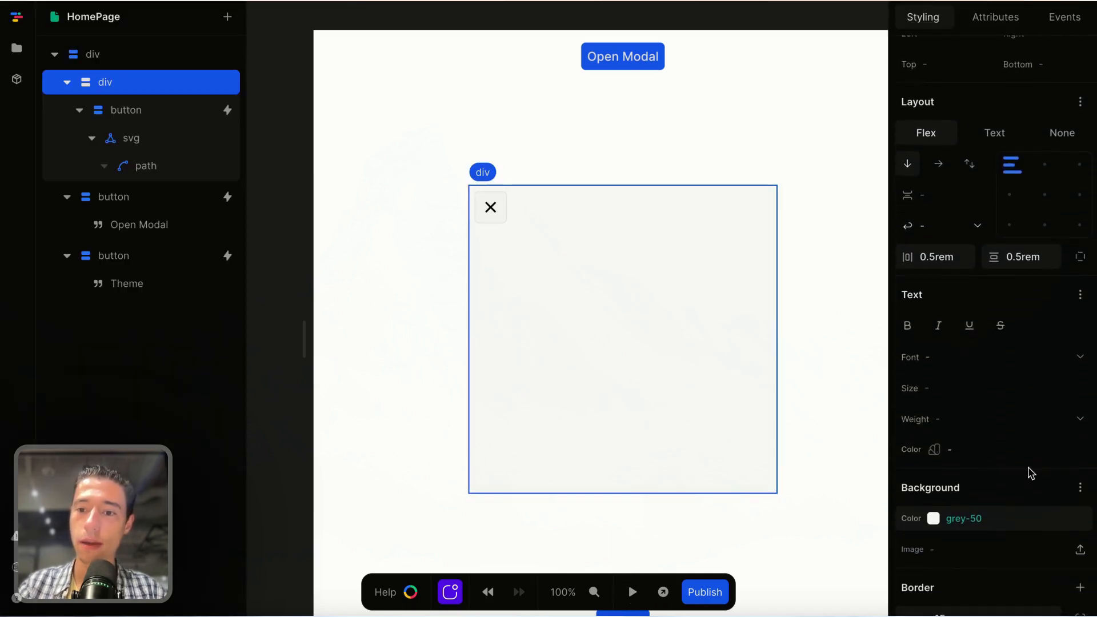
pyautogui.scroll(-3, 1031, 473)
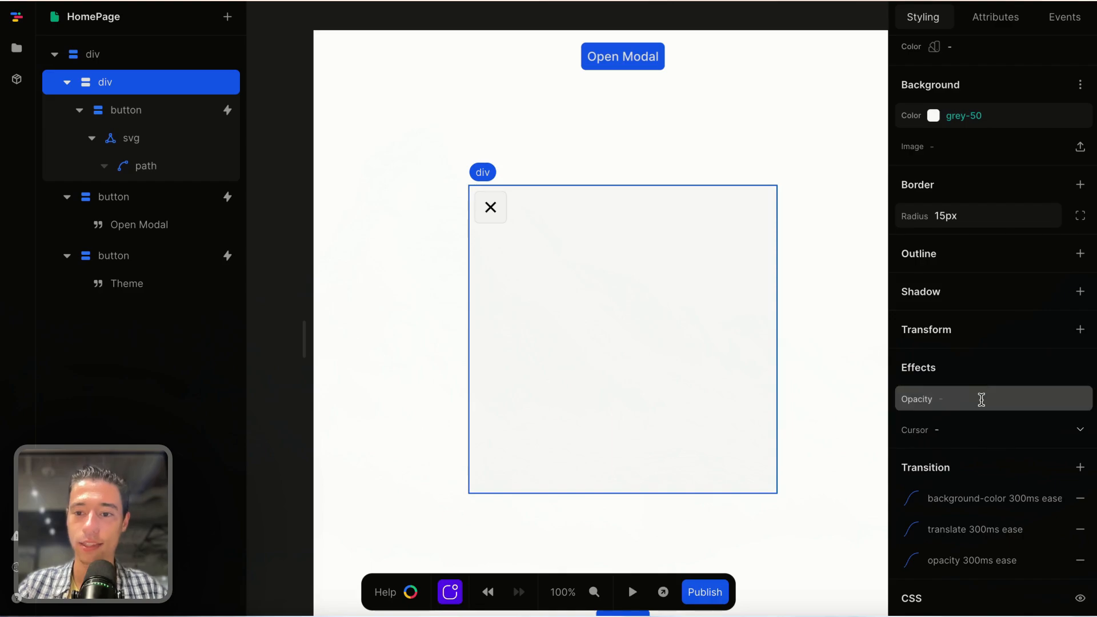
pyautogui.click(982, 400)
pyautogui.write('1')
pyautogui.press('Return')
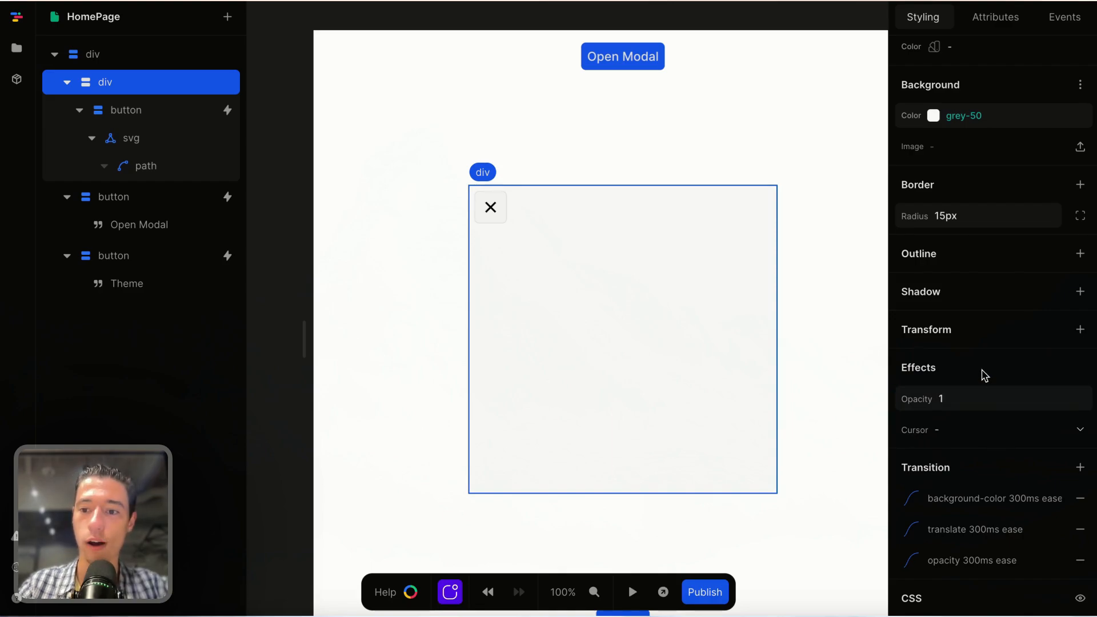
# Add a translate transform to the modal div's default style with X 0, Y 0px and Z 0px
pyautogui.scroll(2, 983, 375)
pyautogui.click(1080, 414)
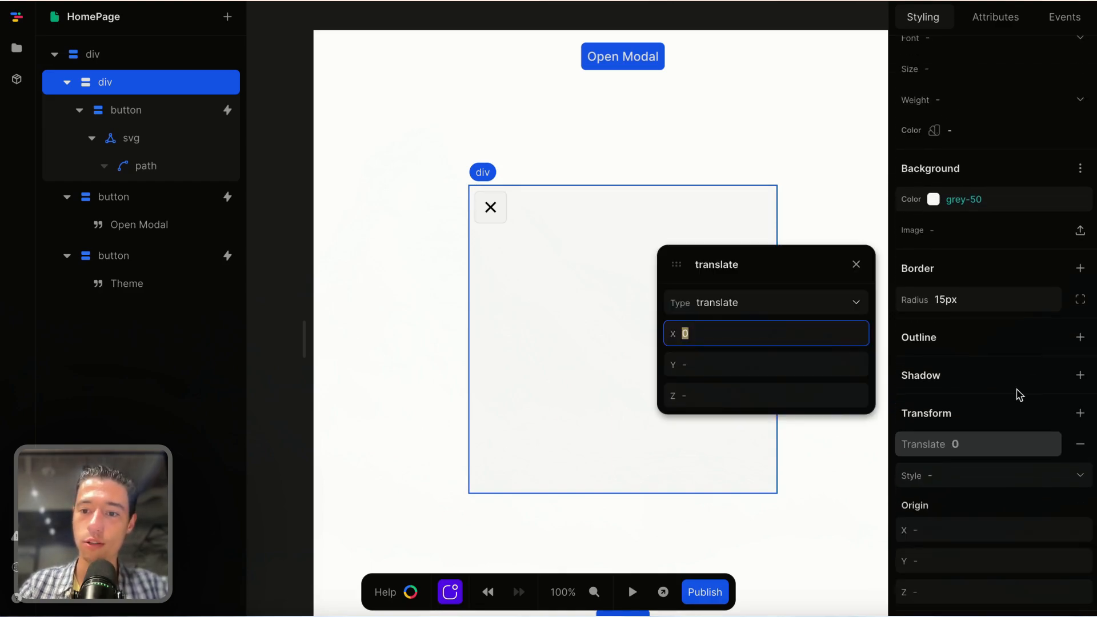
pyautogui.click(768, 355)
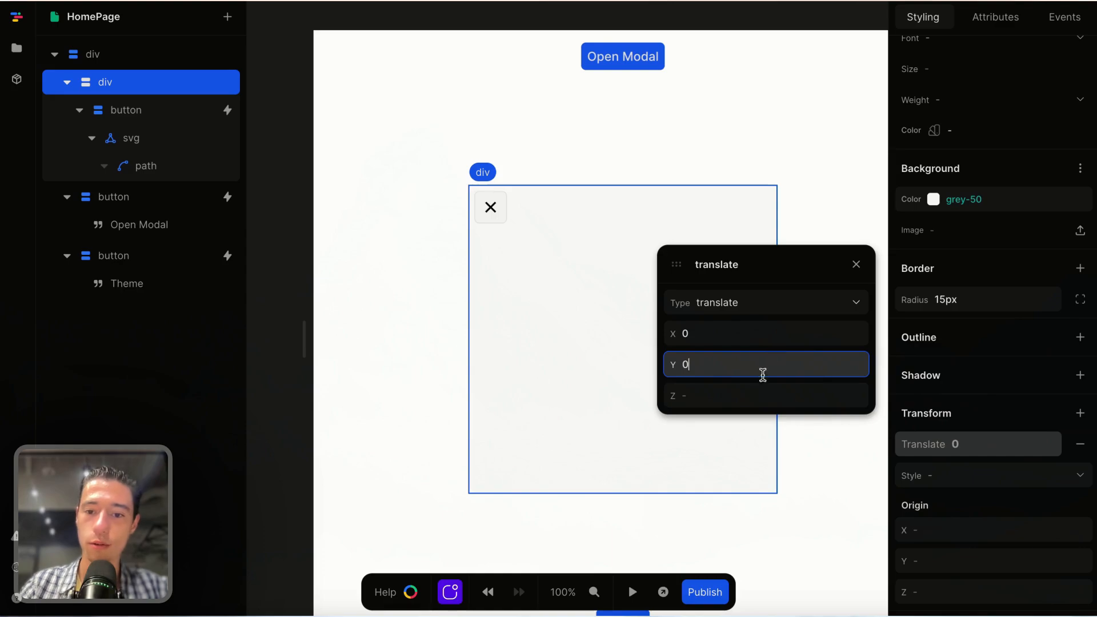
pyautogui.click(747, 396)
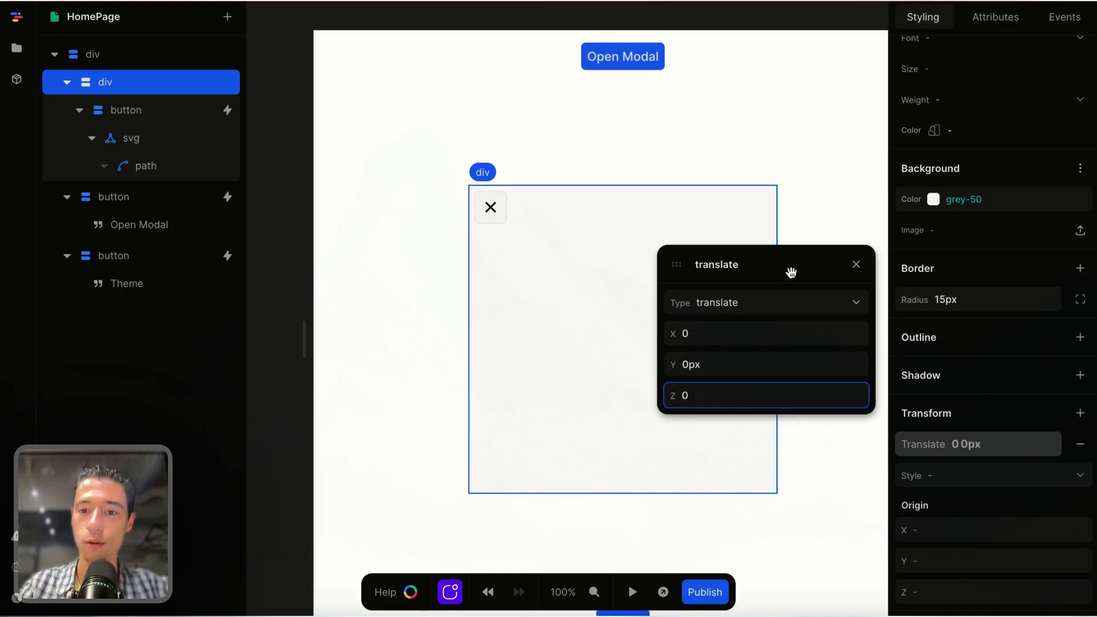
pyautogui.click(856, 265)
# Preview the page, test the modal's transitions by repeatedly opening and closing it, and return to editing
pyautogui.click(637, 592)
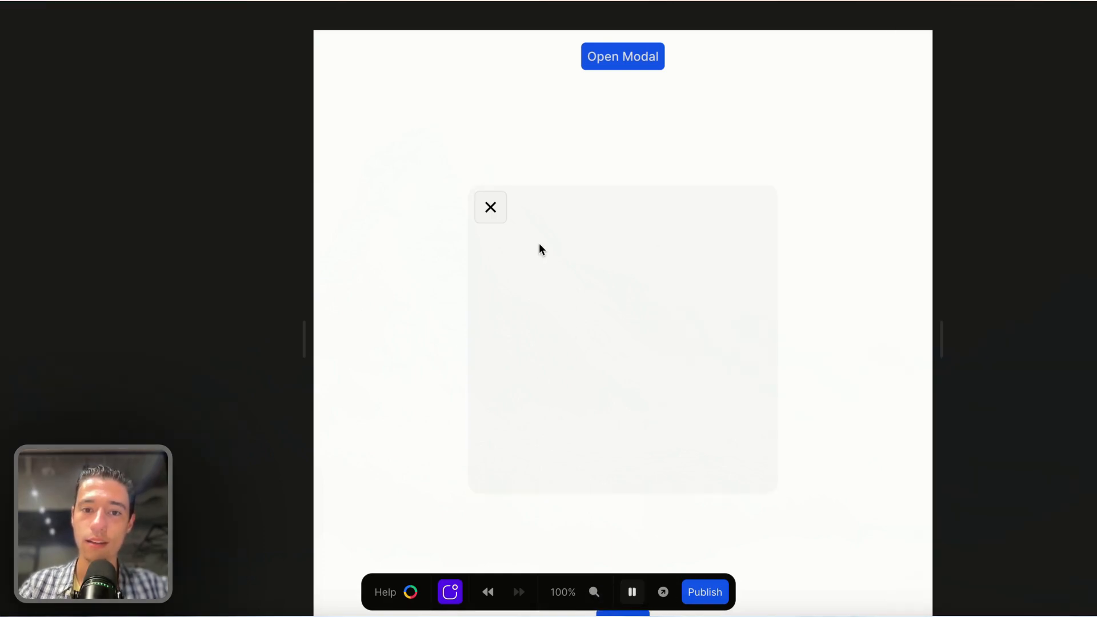
pyautogui.click(643, 63)
pyautogui.click(490, 208)
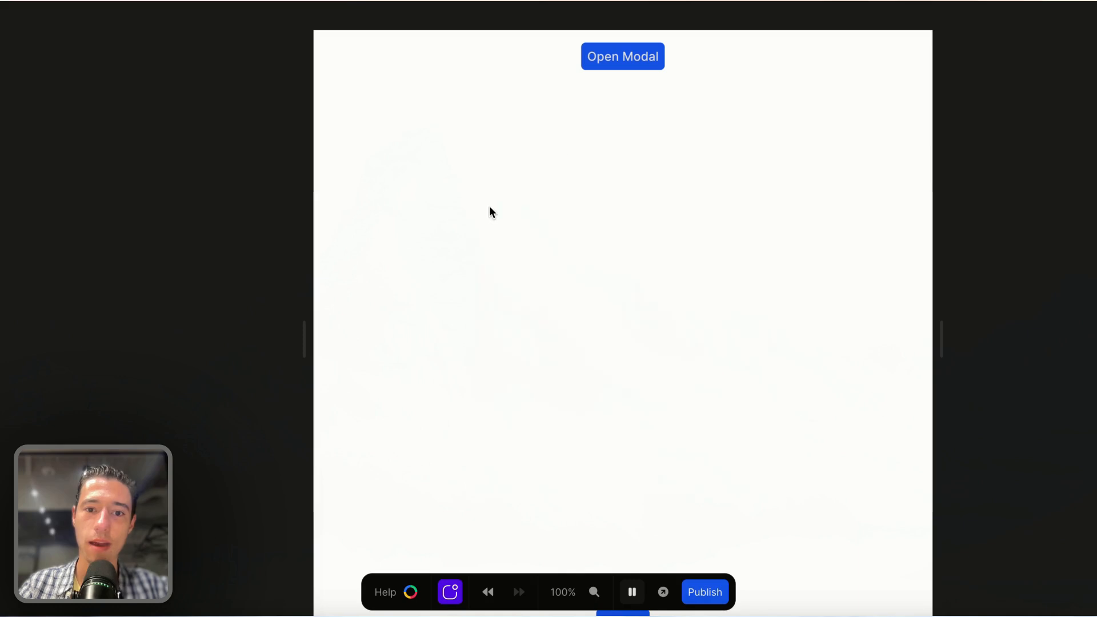
pyautogui.click(632, 67)
pyautogui.click(495, 207)
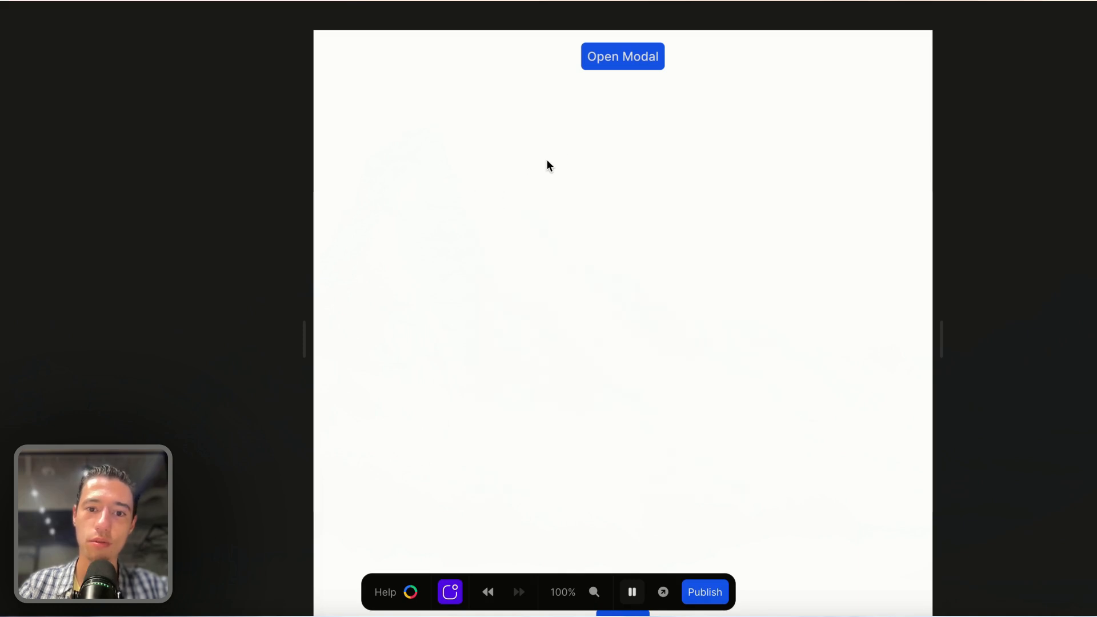
pyautogui.click(627, 63)
pyautogui.click(489, 207)
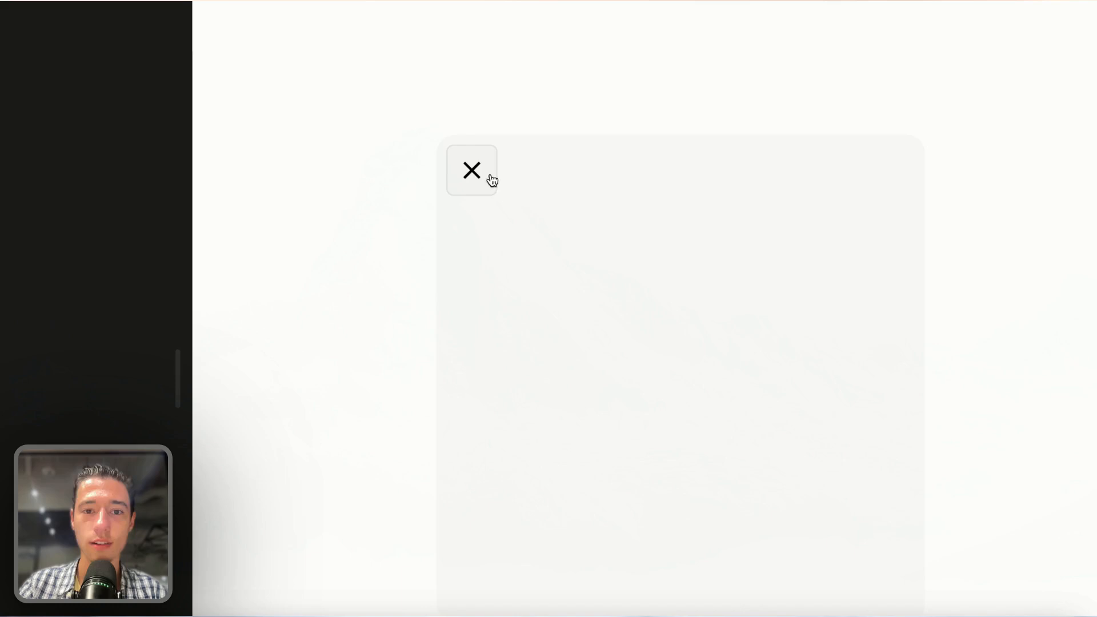
pyautogui.click(491, 208)
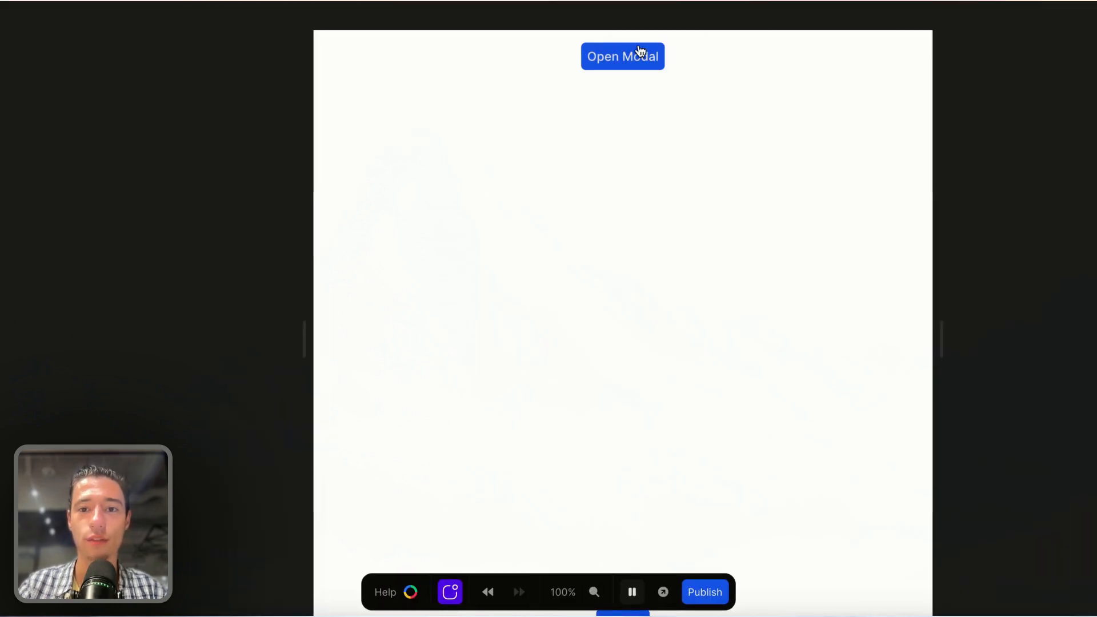
pyautogui.click(641, 61)
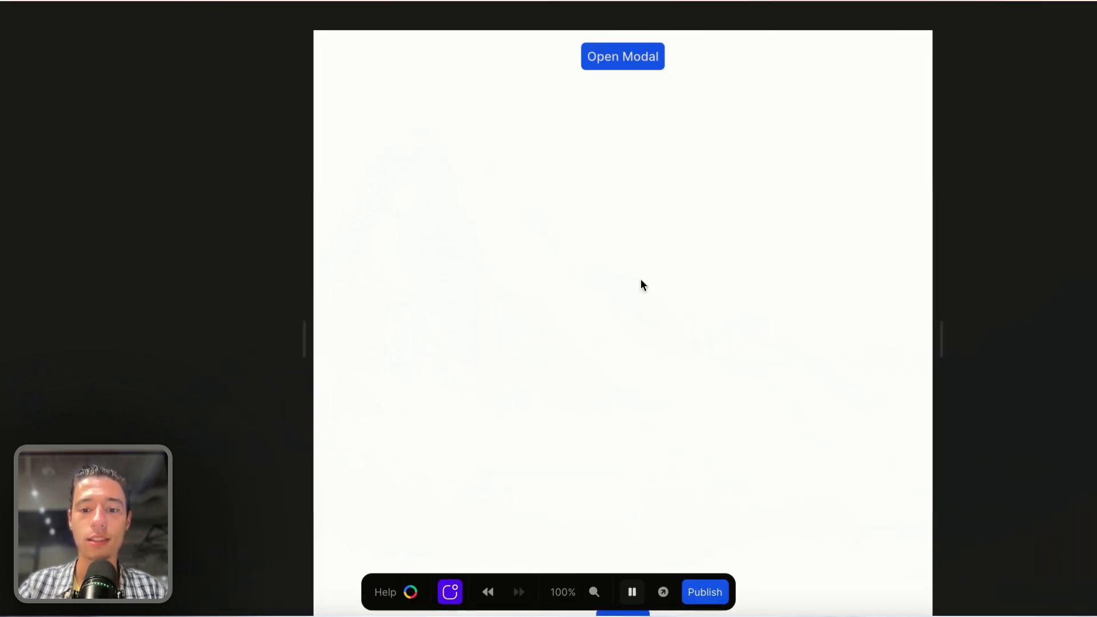
pyautogui.click(632, 592)
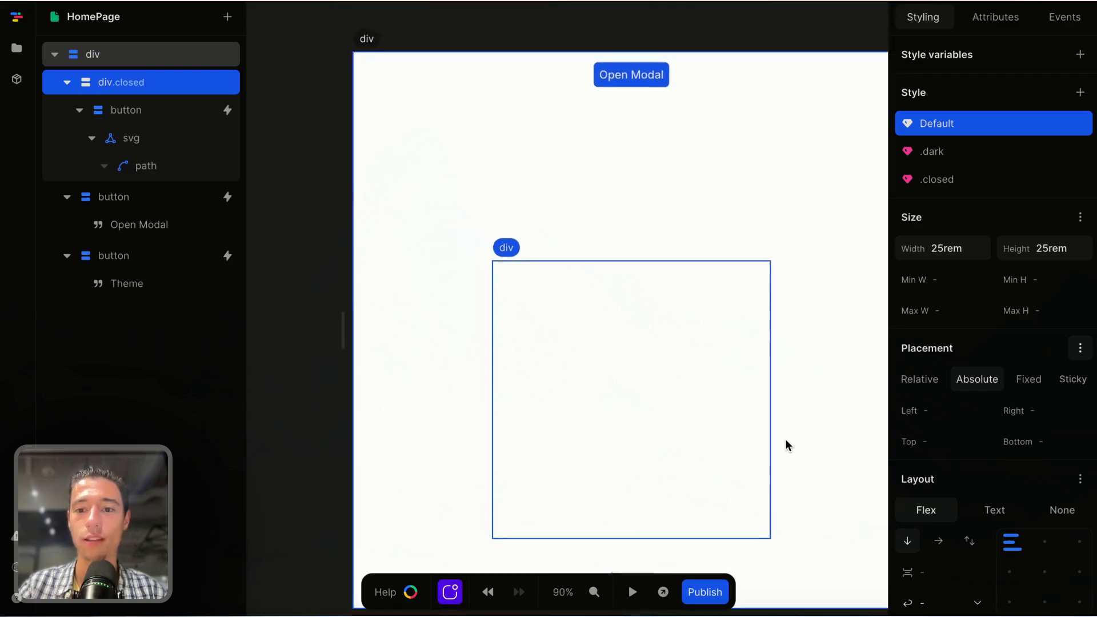
# Review the modal's transform, opacity and transition settings, and retest opening and closing it in the page preview
pyautogui.scroll(-8, 1005, 493)
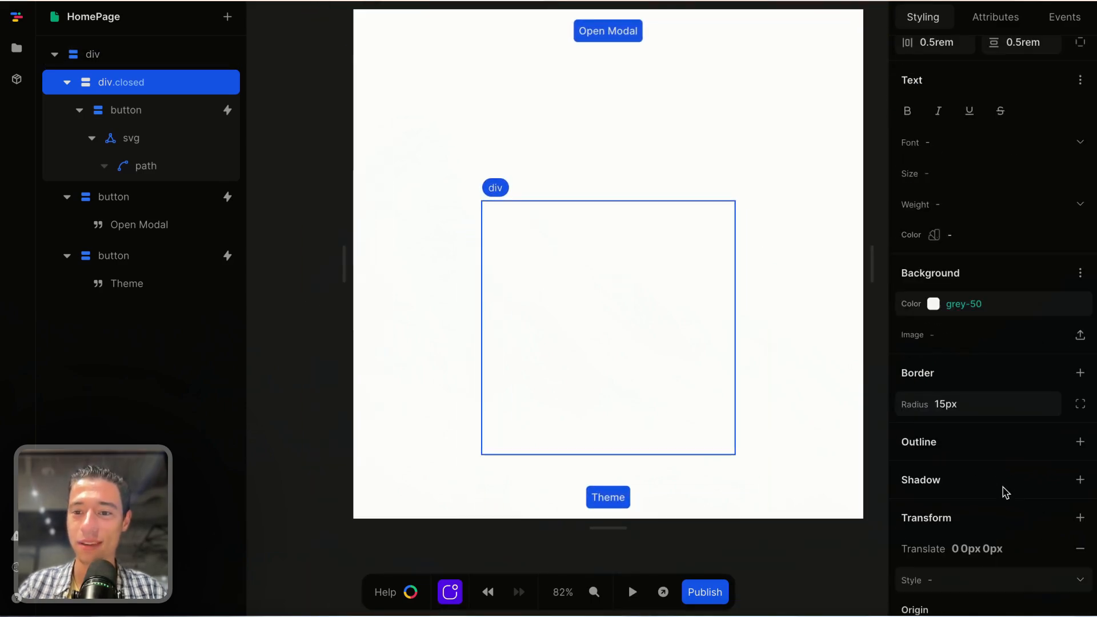
pyautogui.scroll(-6, 1045, 481)
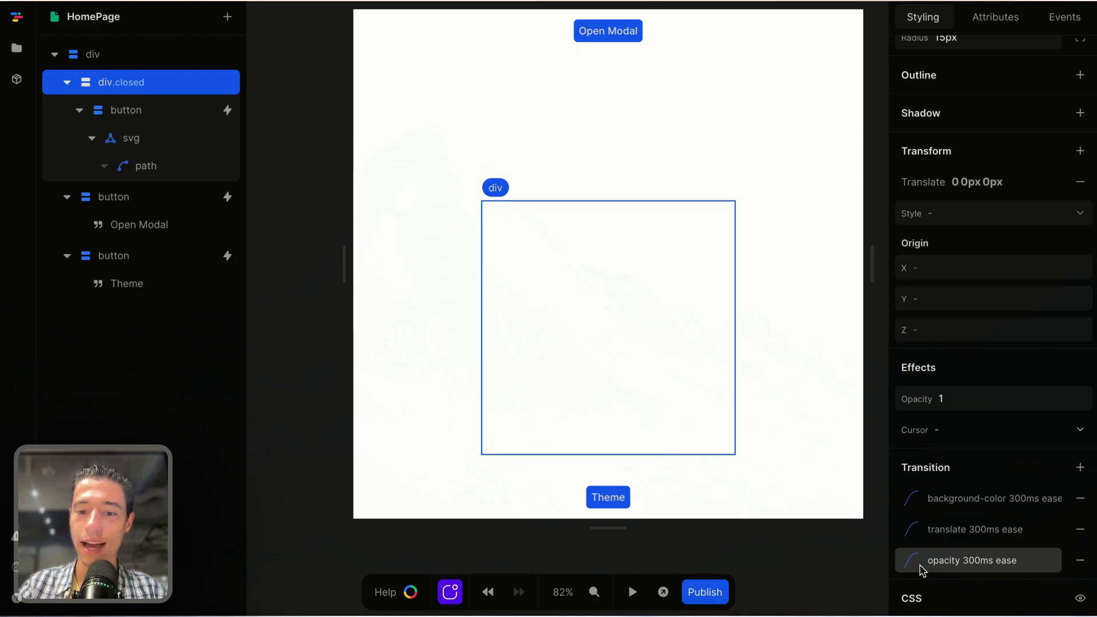
pyautogui.click(632, 592)
pyautogui.click(614, 34)
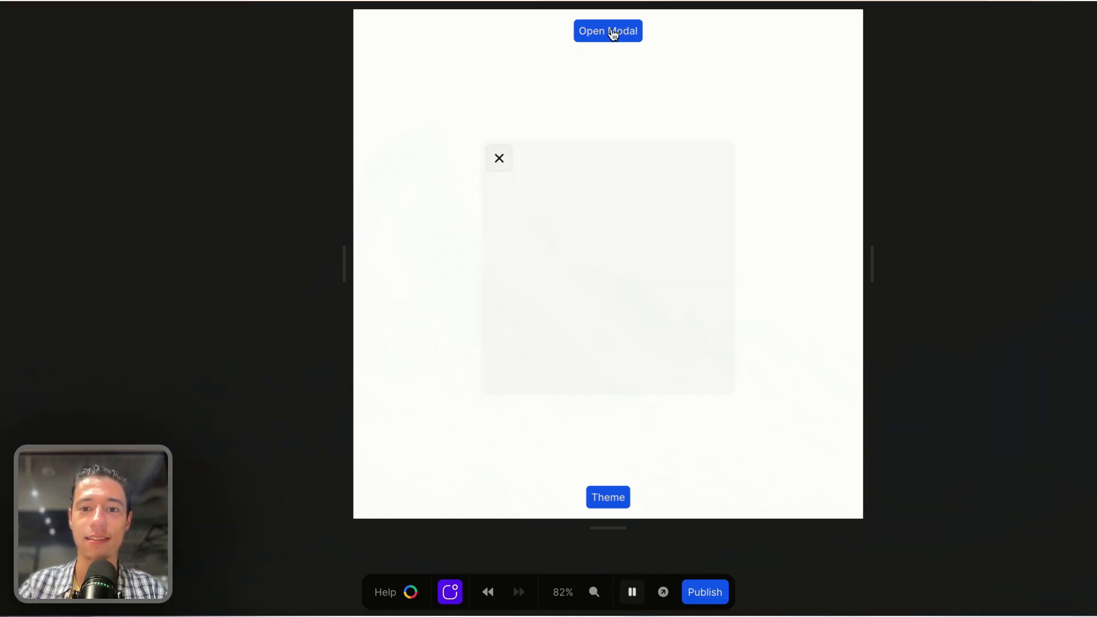
pyautogui.click(505, 155)
pyautogui.click(623, 30)
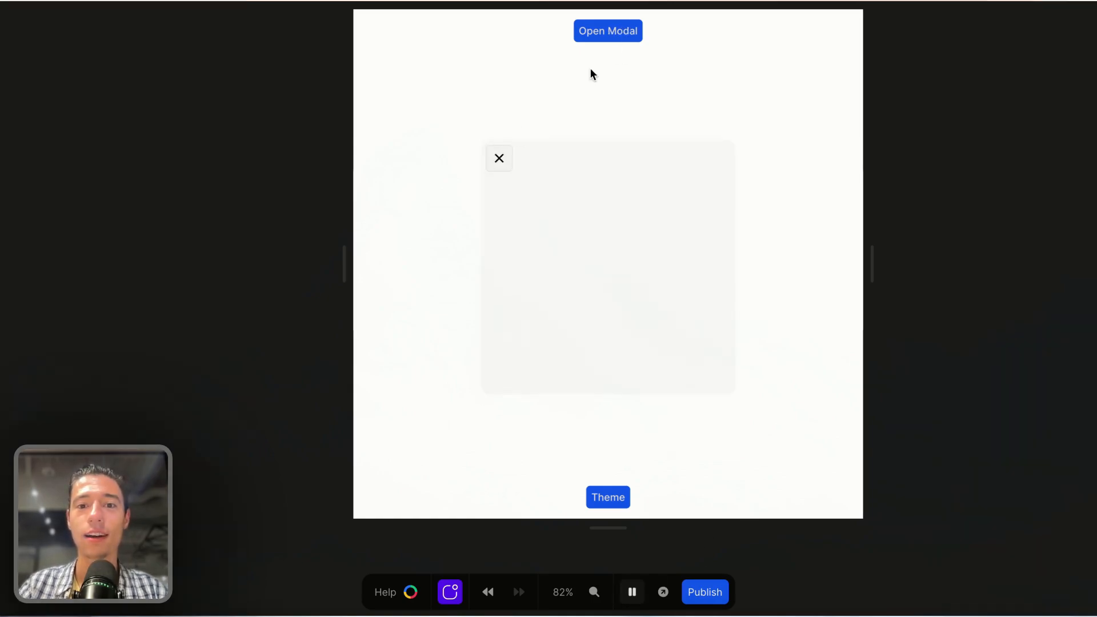
pyautogui.click(501, 159)
pyautogui.click(625, 36)
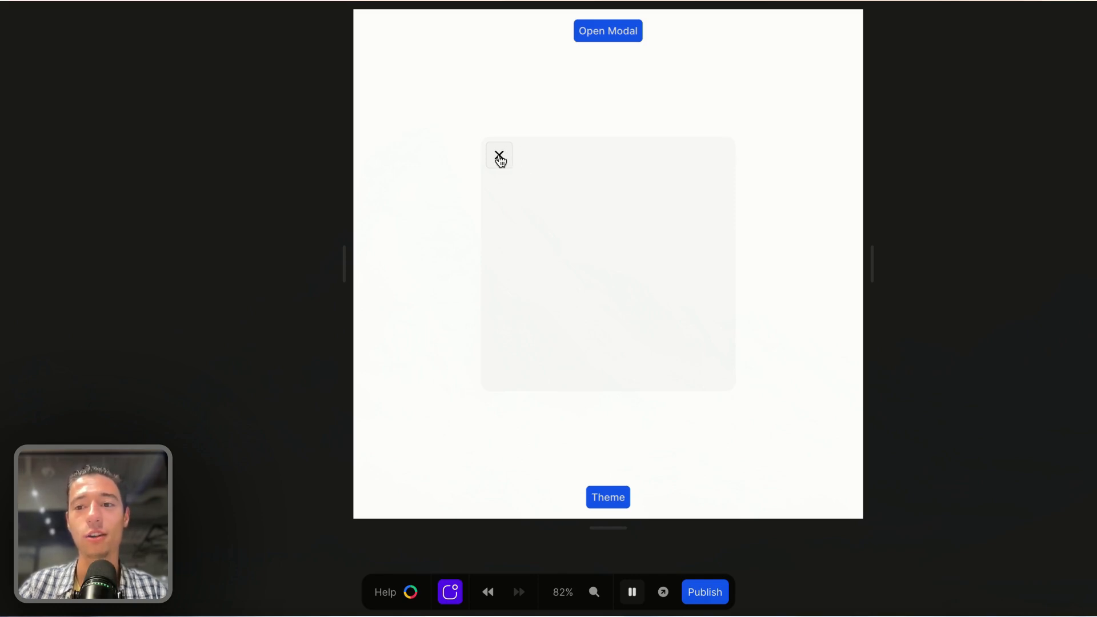
pyautogui.click(500, 157)
pyautogui.click(623, 30)
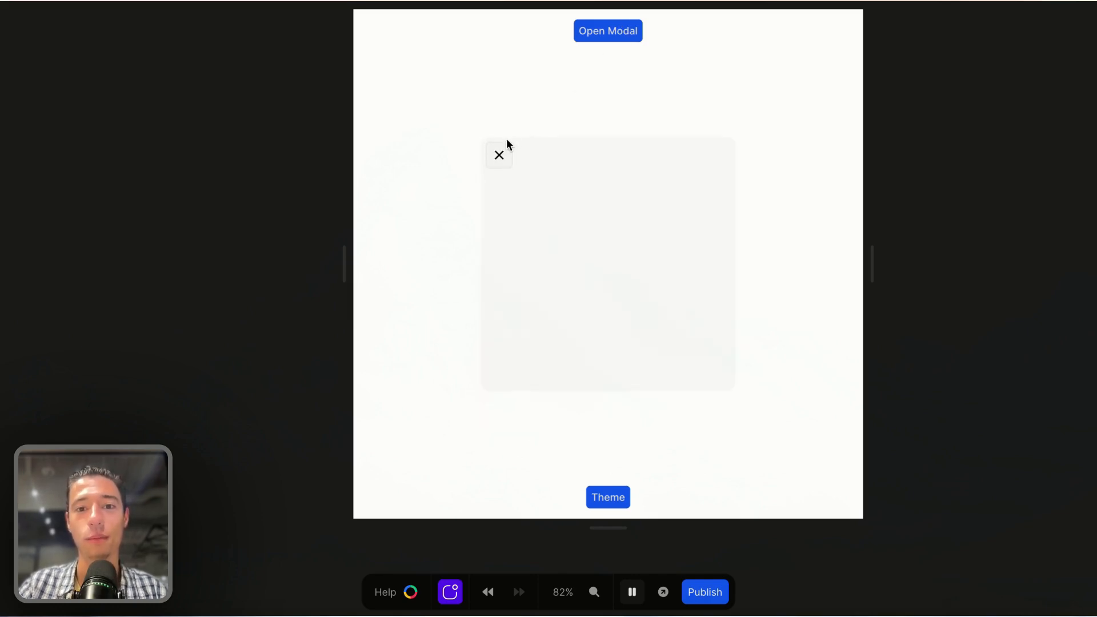
pyautogui.click(501, 157)
pyautogui.click(498, 162)
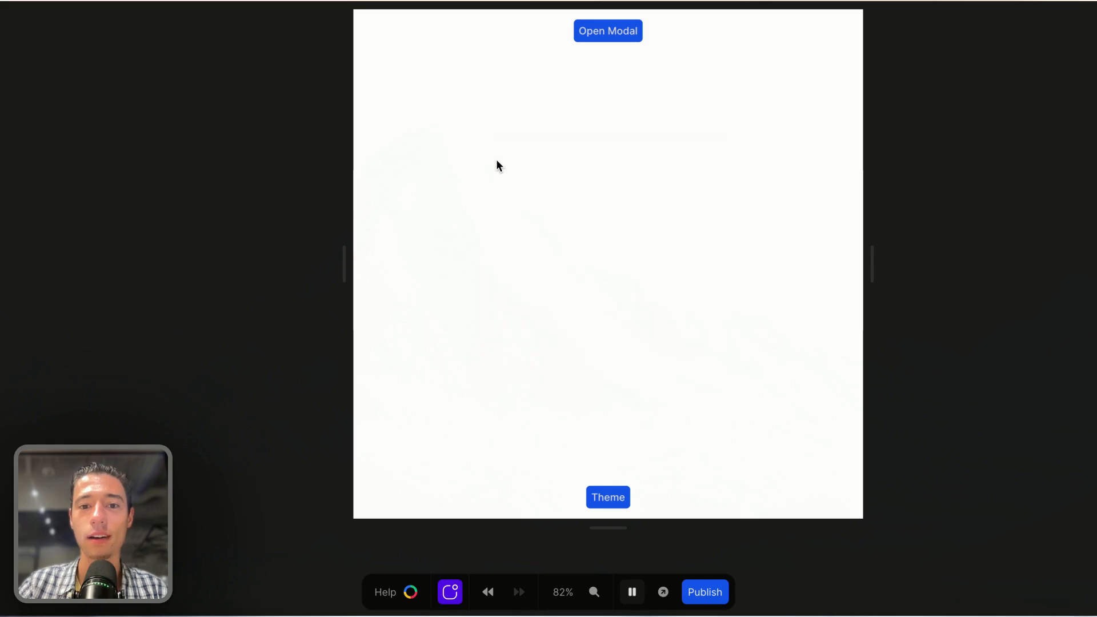
pyautogui.click(623, 31)
pyautogui.click(498, 160)
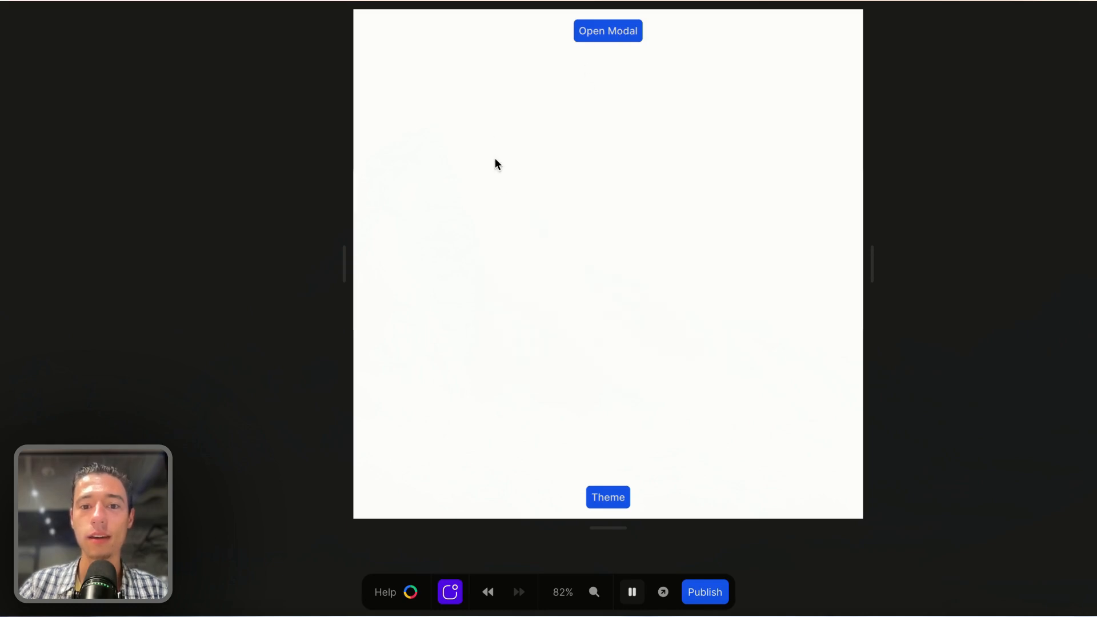
pyautogui.click(632, 597)
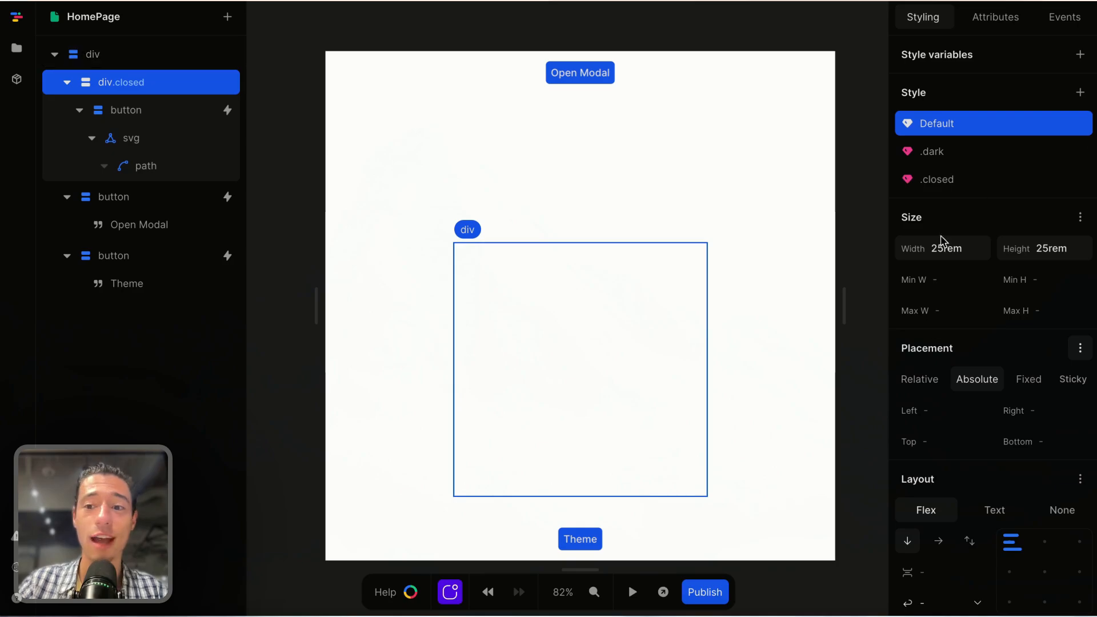
pyautogui.scroll(-5, 998, 280)
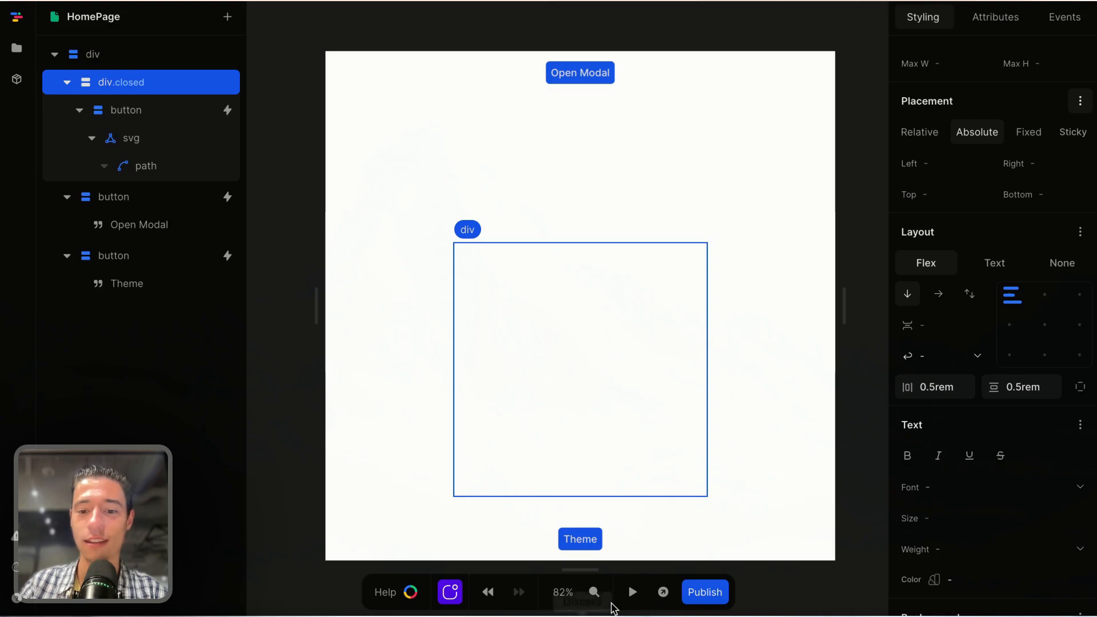
# Preview the page and open and close the modal several times to check its transitions, returning to editing when done
pyautogui.click(633, 592)
pyautogui.click(596, 78)
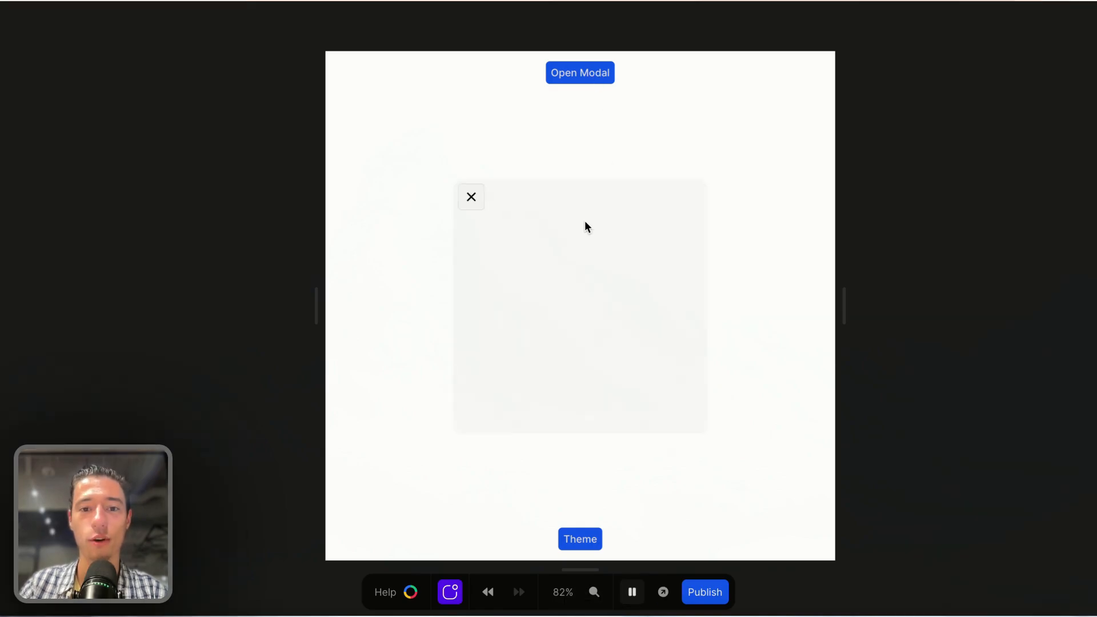
pyautogui.click(472, 198)
pyautogui.click(598, 74)
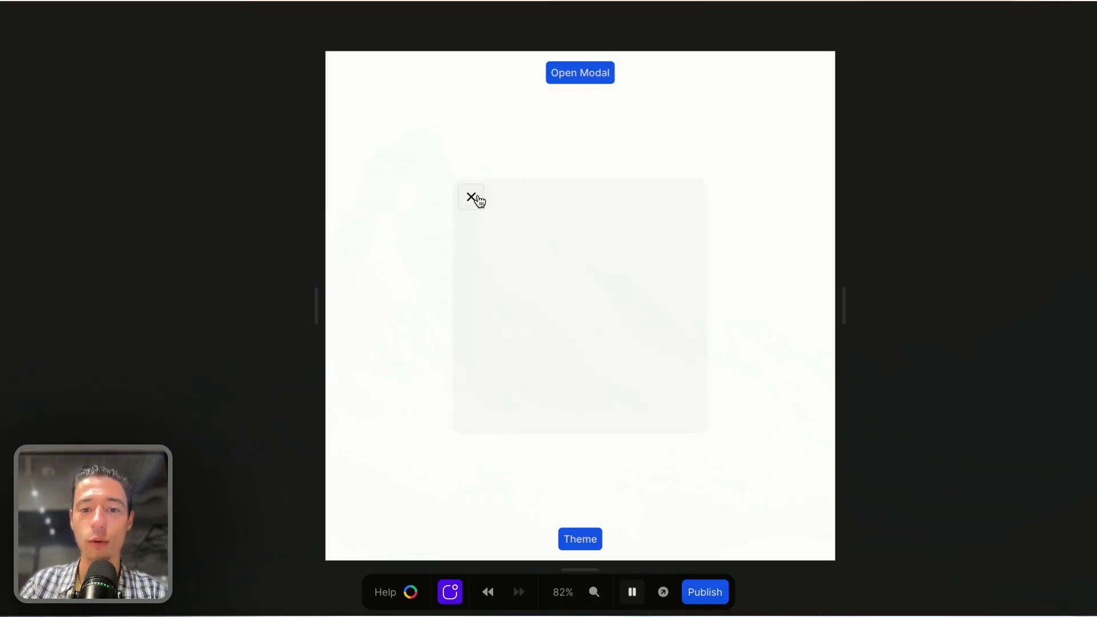
pyautogui.click(472, 198)
pyautogui.click(580, 76)
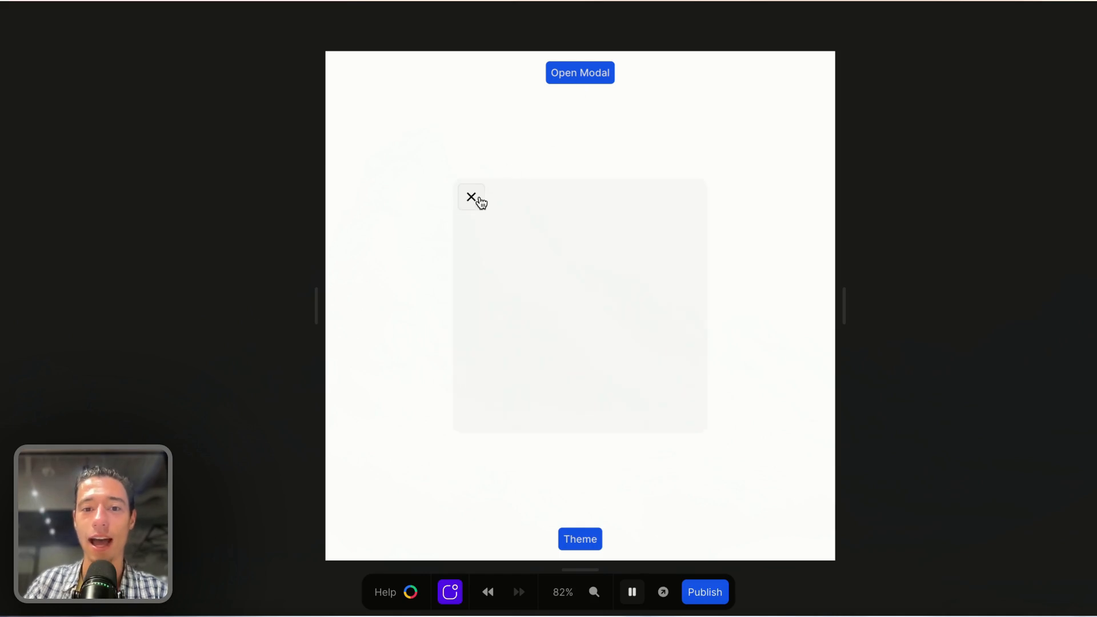
pyautogui.click(479, 200)
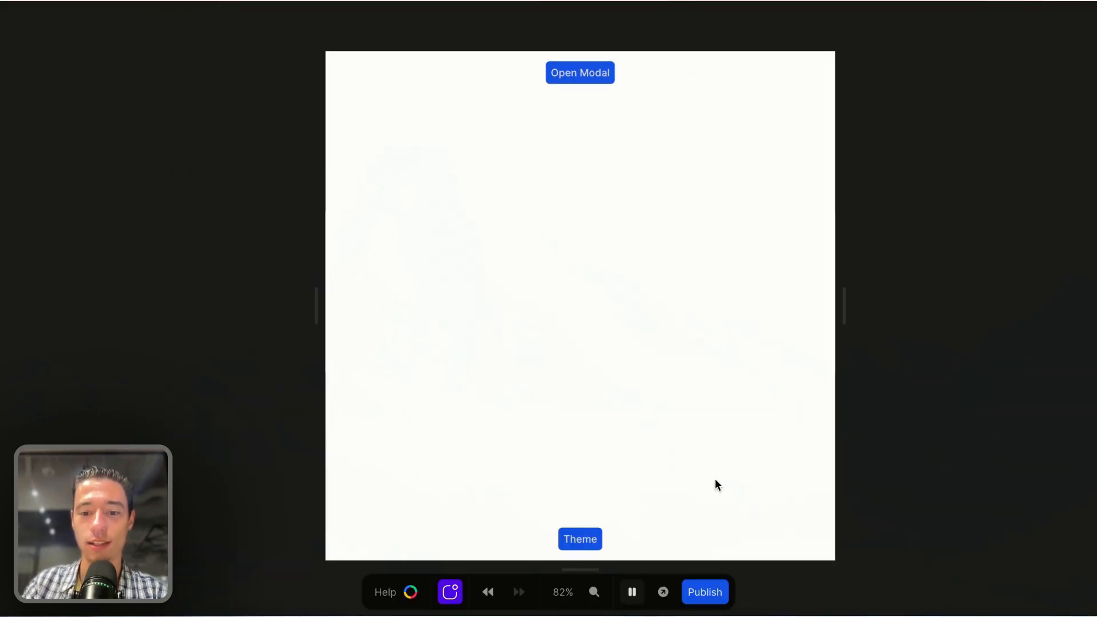
pyautogui.click(632, 592)
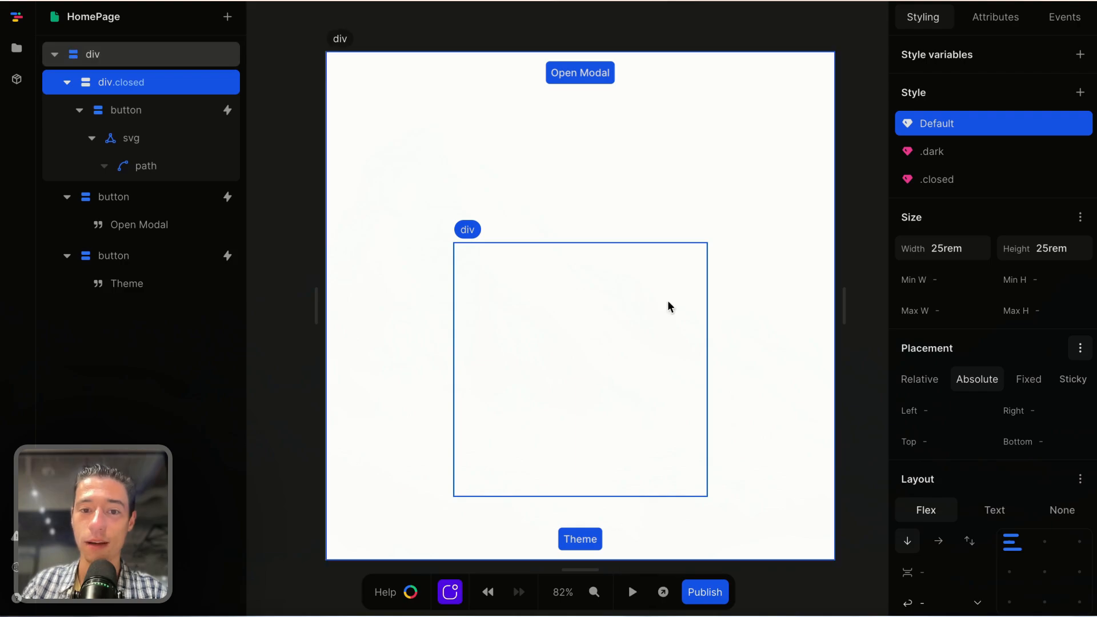
# Try removing the opacity and translate transitions from the modal div's Default style, testing the modal in the page preview
pyautogui.scroll(-10, 1023, 446)
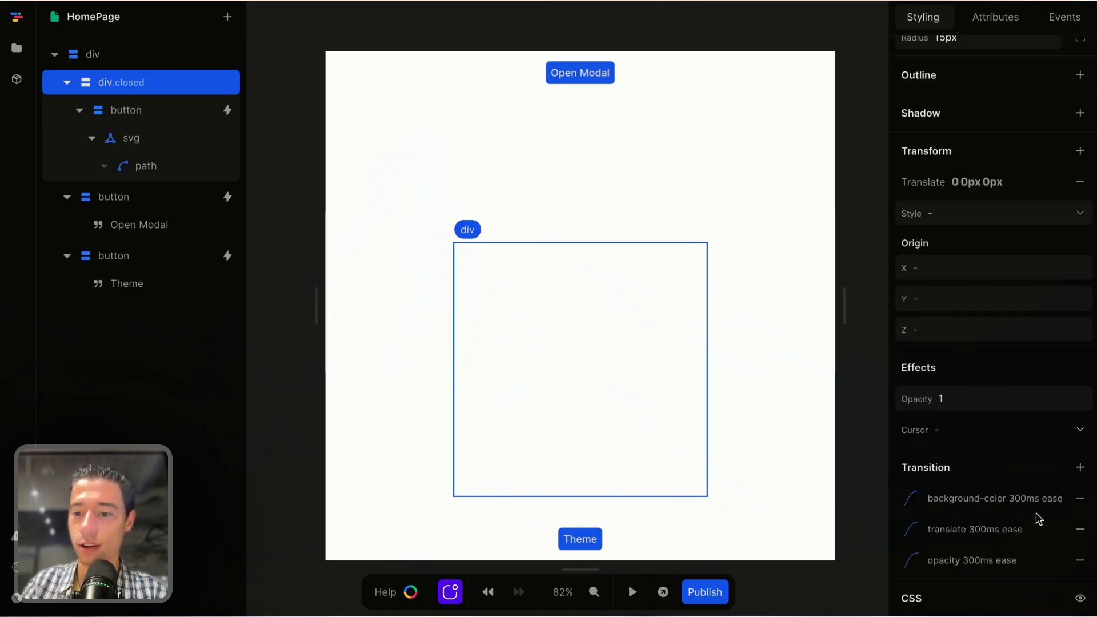
pyautogui.click(1080, 561)
pyautogui.click(1079, 559)
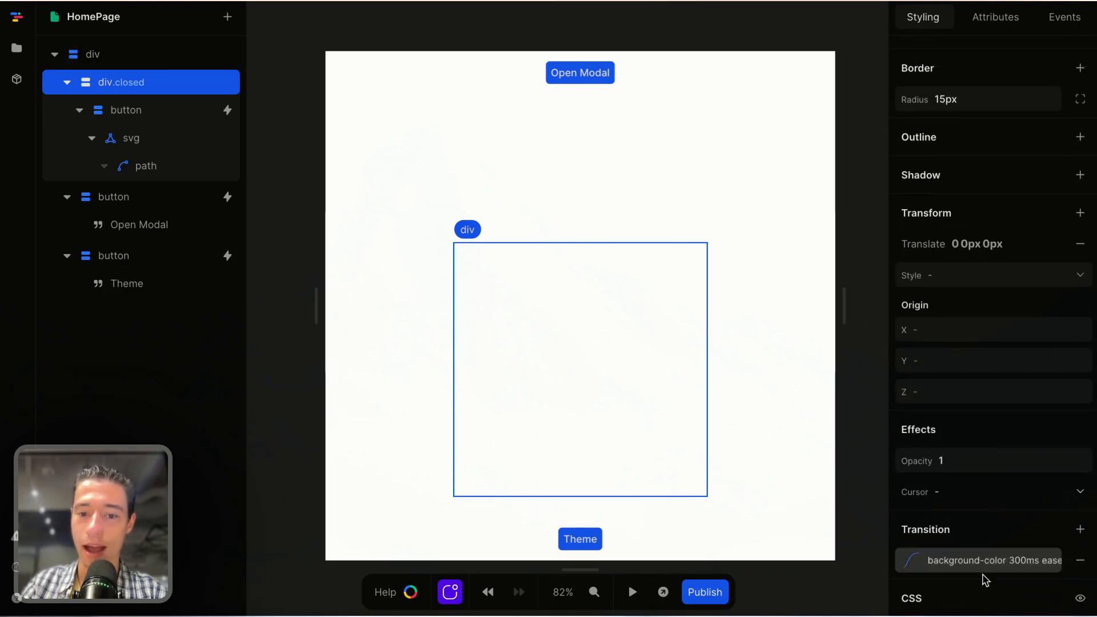
pyautogui.click(632, 592)
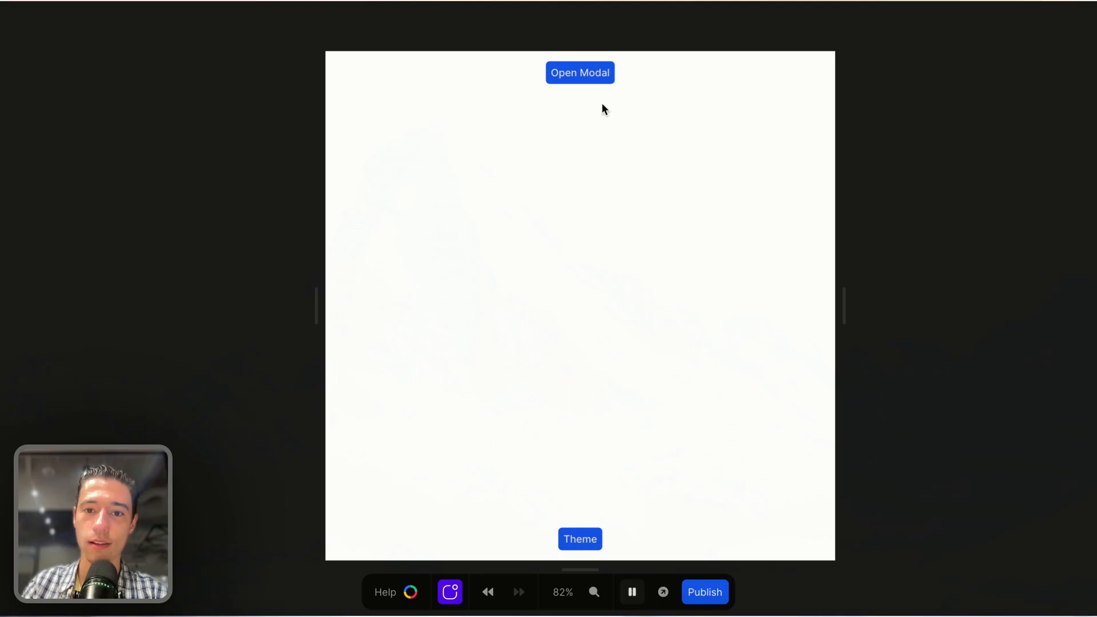
pyautogui.click(592, 77)
pyautogui.click(472, 199)
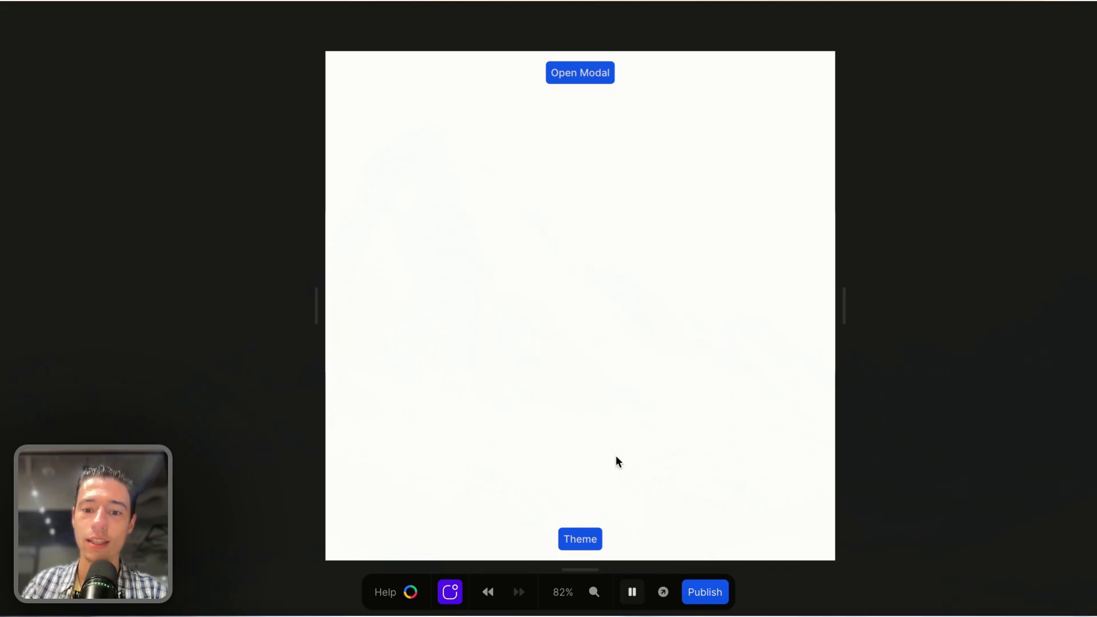
pyautogui.click(632, 592)
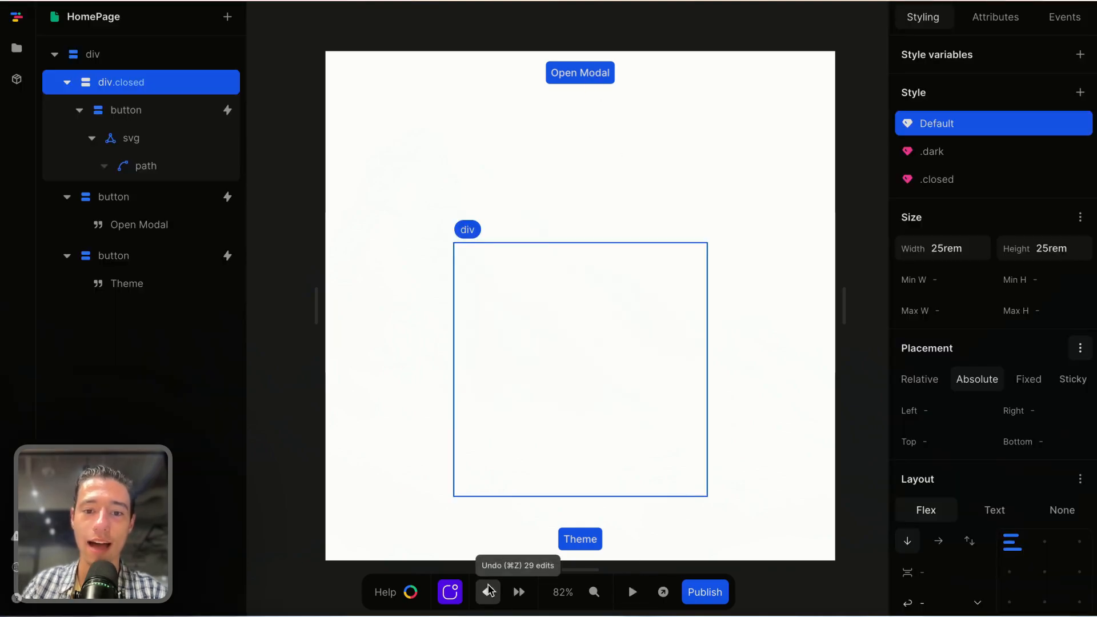
# Undo the removal of the modal's translate and opacity transitions, keeping the 0 0px 0px translate transform
pyautogui.scroll(-10, 1016, 394)
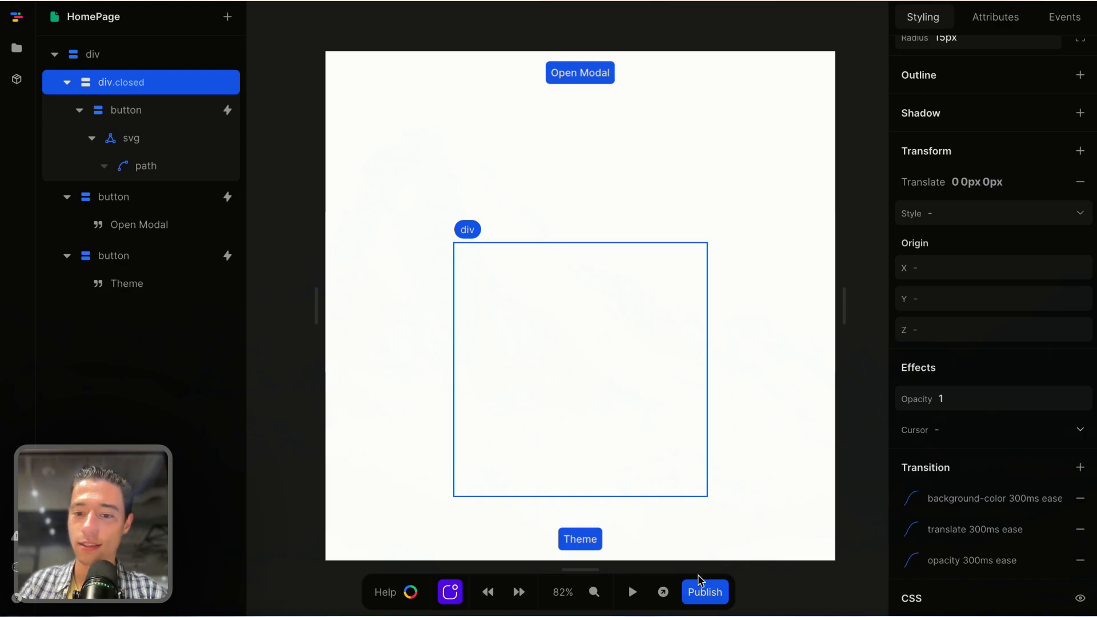
pyautogui.click(488, 592)
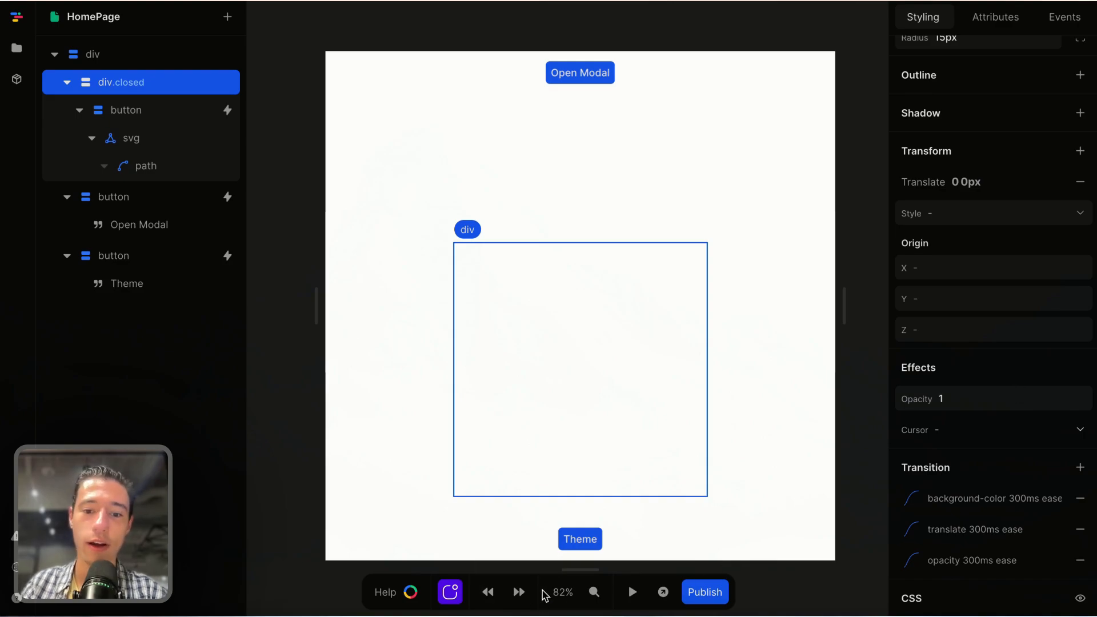
pyautogui.click(519, 592)
# Preview the page again, open and close the modal twice with its transitions restored, and return to editing
pyautogui.click(632, 592)
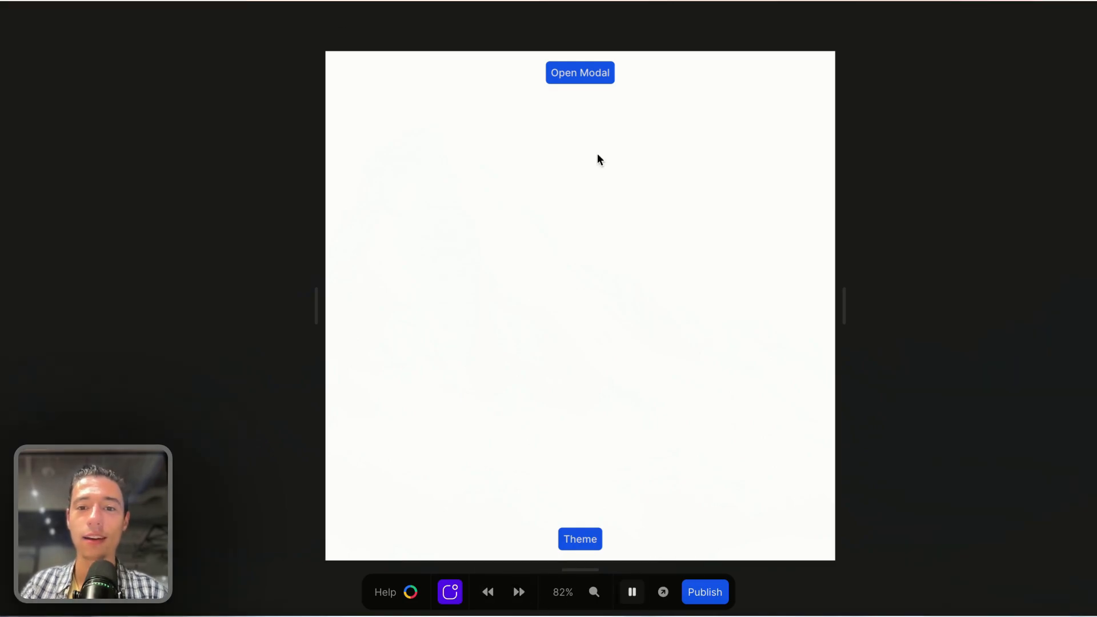
pyautogui.click(591, 81)
pyautogui.click(472, 197)
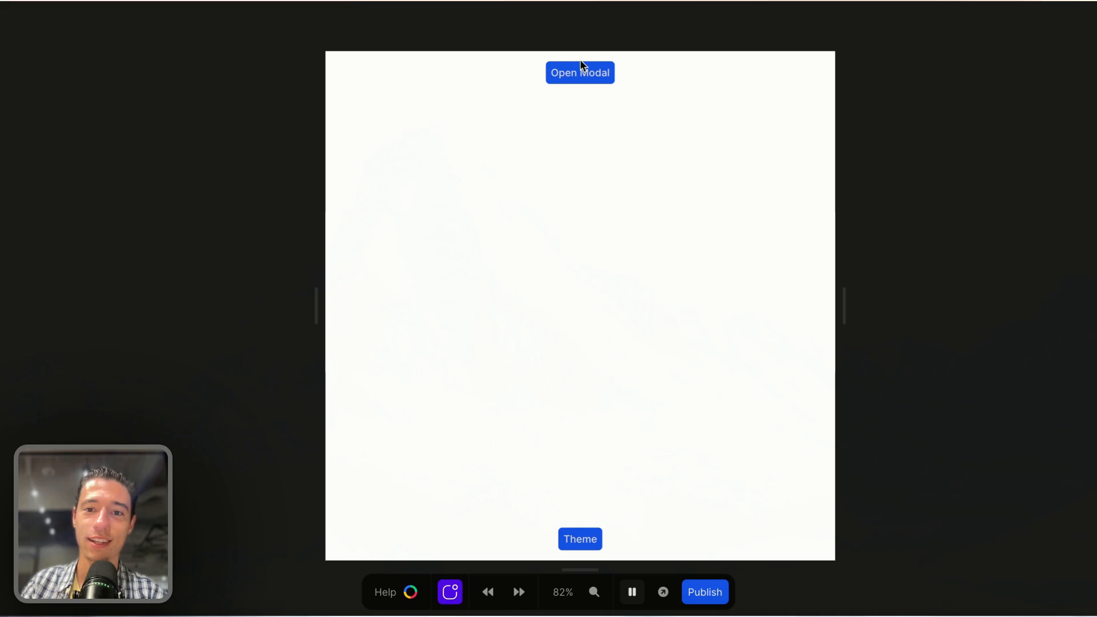
pyautogui.click(583, 74)
pyautogui.click(473, 199)
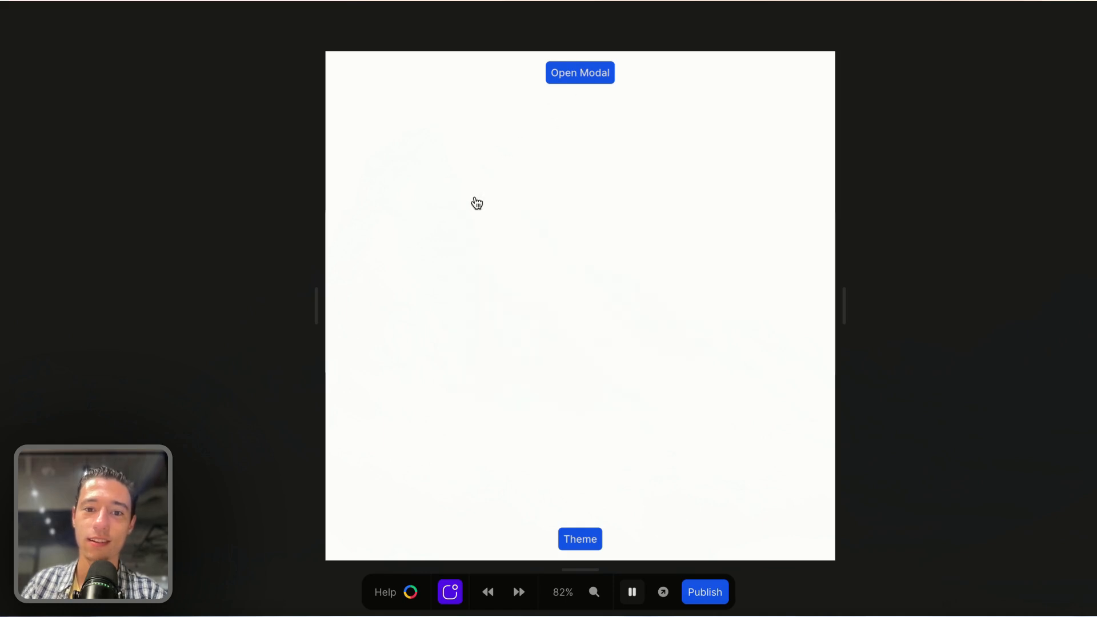
pyautogui.click(632, 592)
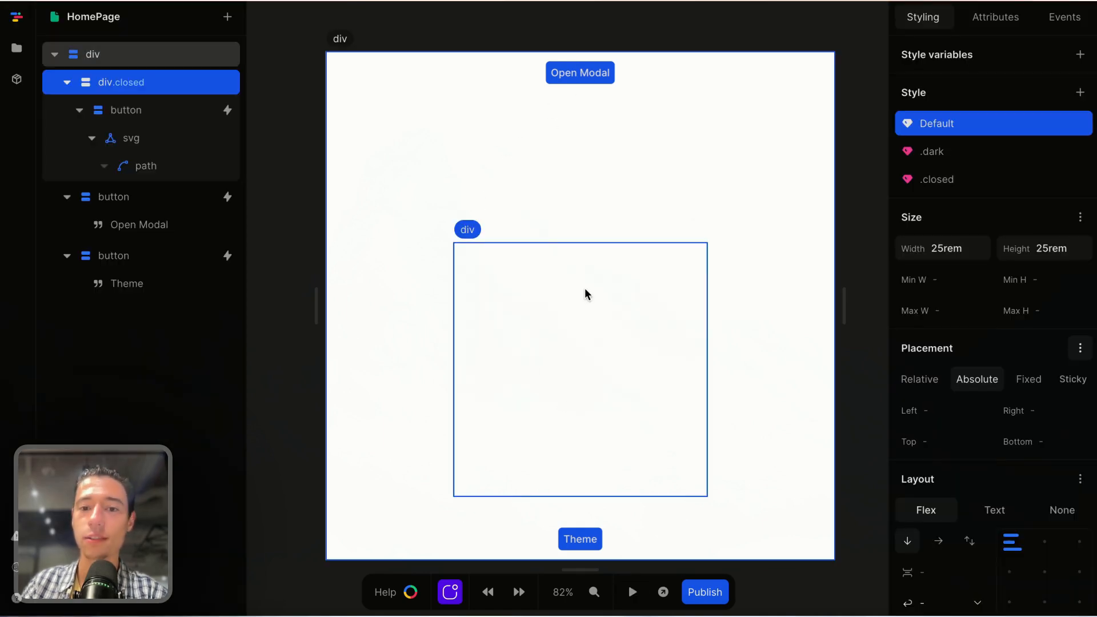
# Select the modal div and compare how it looks under its Default, .dark and .closed styles
pyautogui.click(803, 159)
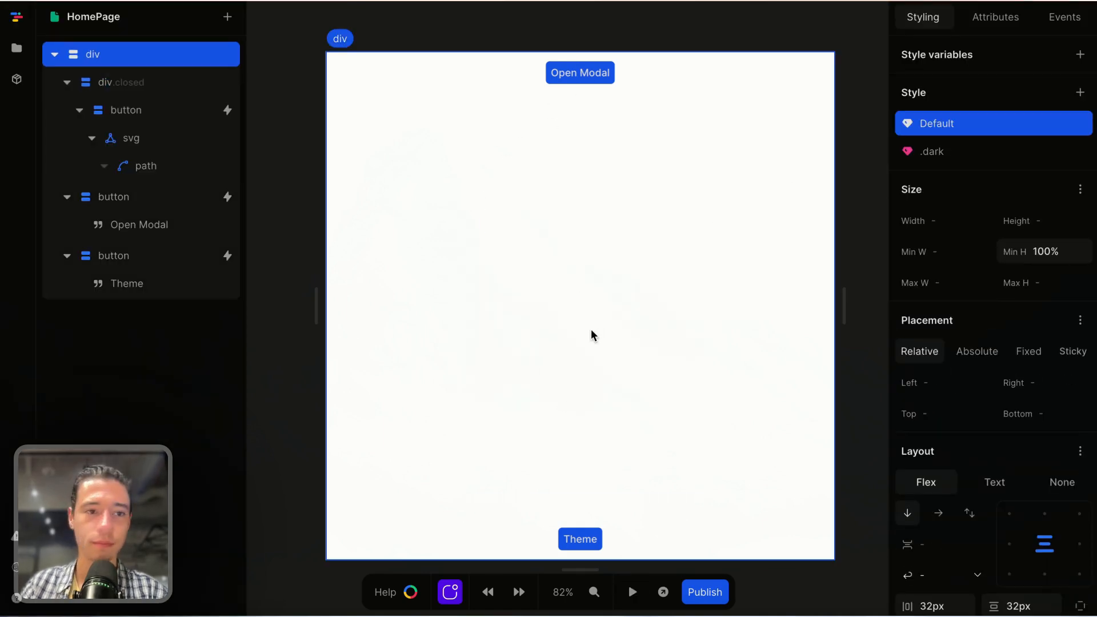
pyautogui.click(122, 82)
pyautogui.scroll(-2, 950, 330)
pyautogui.scroll(2, 949, 320)
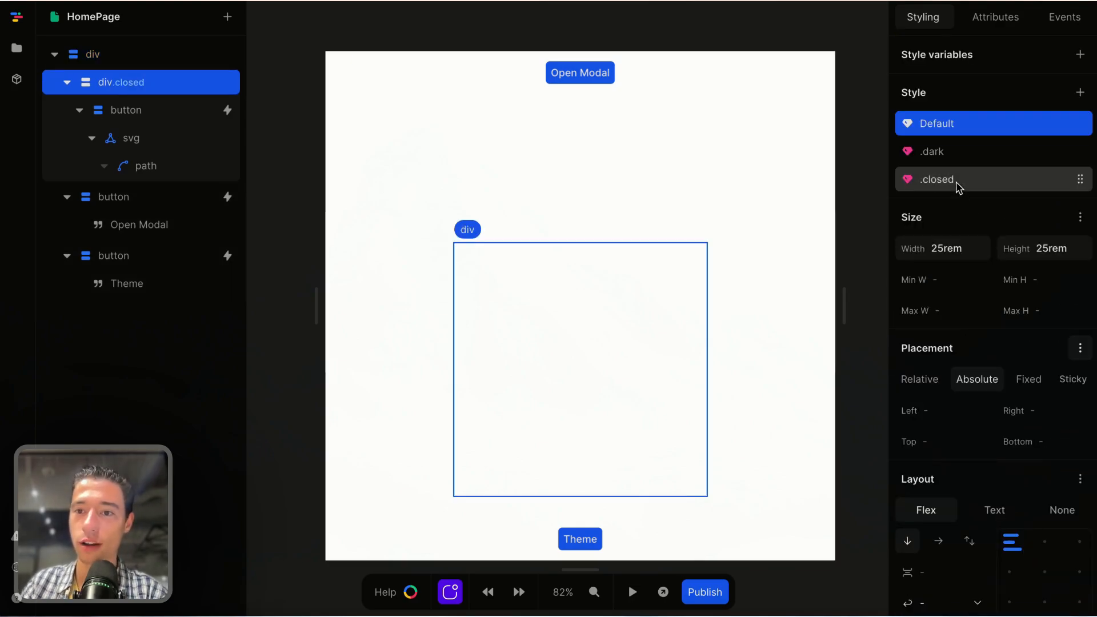
pyautogui.click(951, 154)
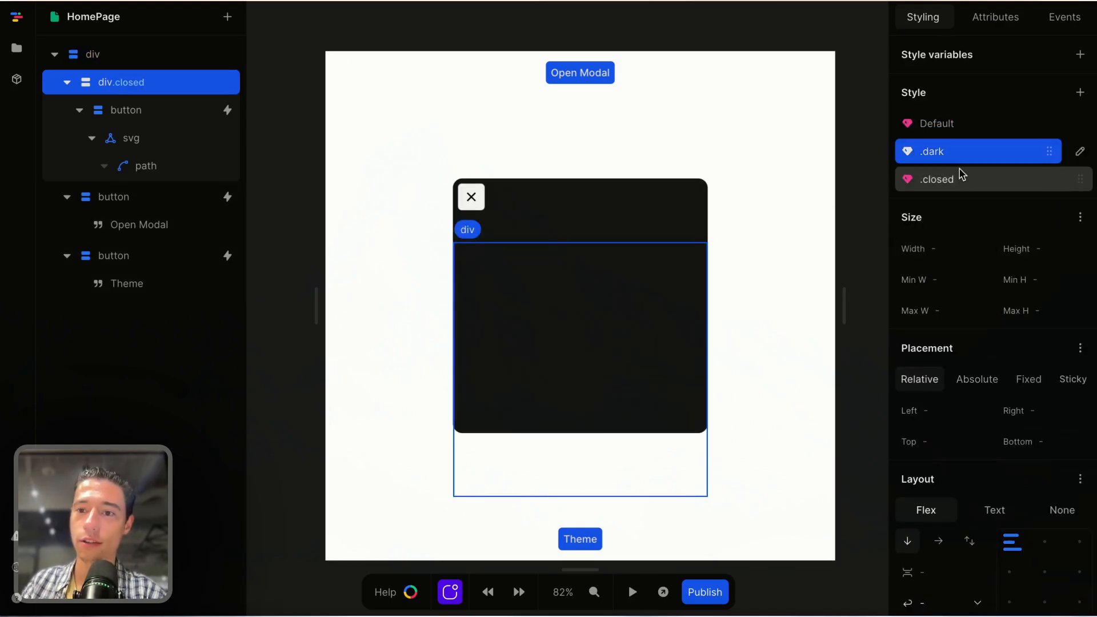
pyautogui.click(958, 179)
pyautogui.click(953, 126)
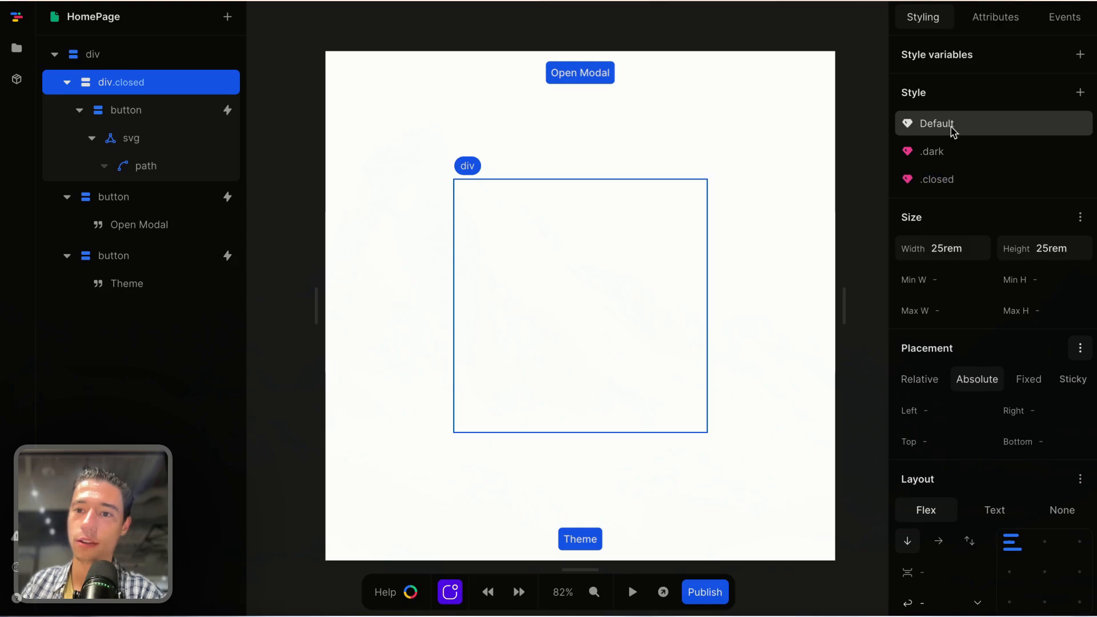
pyautogui.click(951, 177)
pyautogui.click(938, 121)
# Remove the closed class from the modal div and return to its styling settings
pyautogui.click(1000, 18)
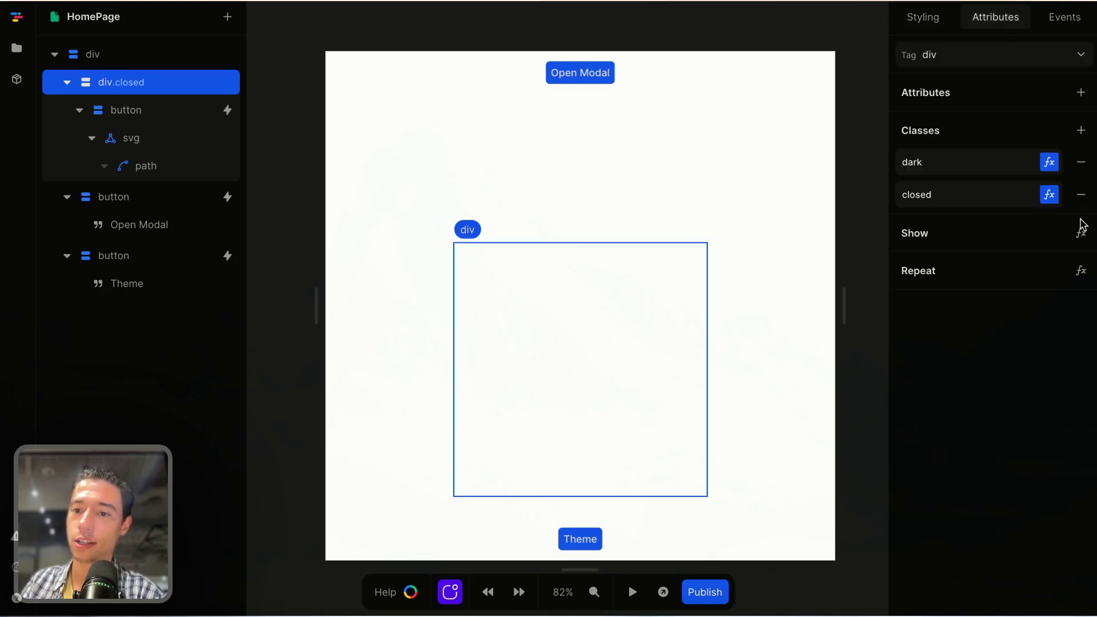
pyautogui.click(1081, 190)
pyautogui.click(942, 23)
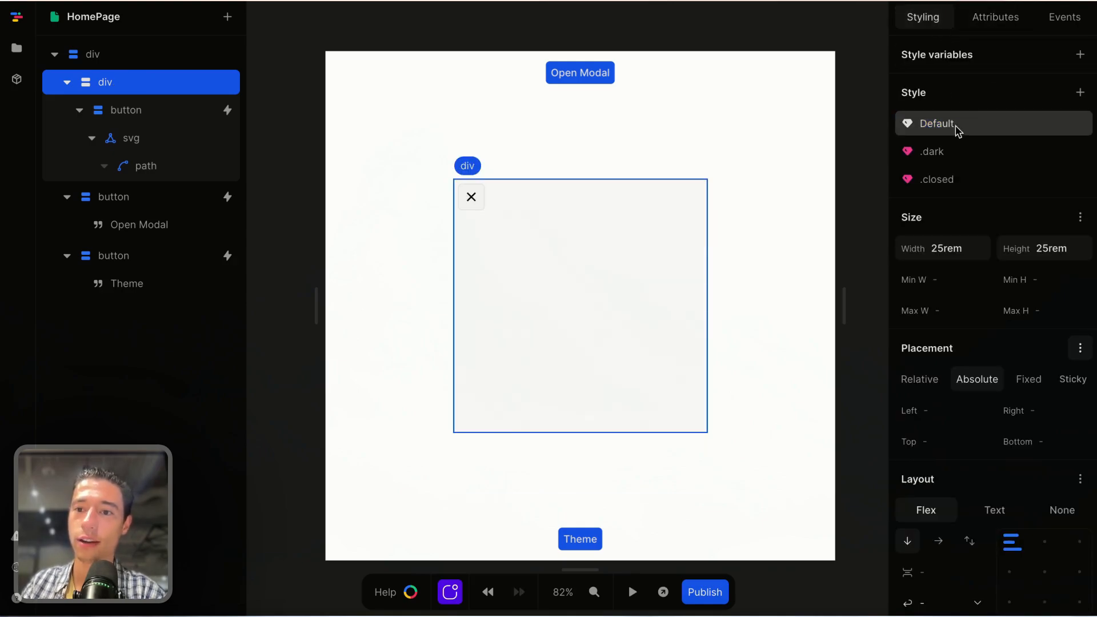
# Switch repeatedly between the modal div's Default and .closed styles to examine how the modal animates in each direction
pyautogui.click(948, 178)
pyautogui.click(944, 125)
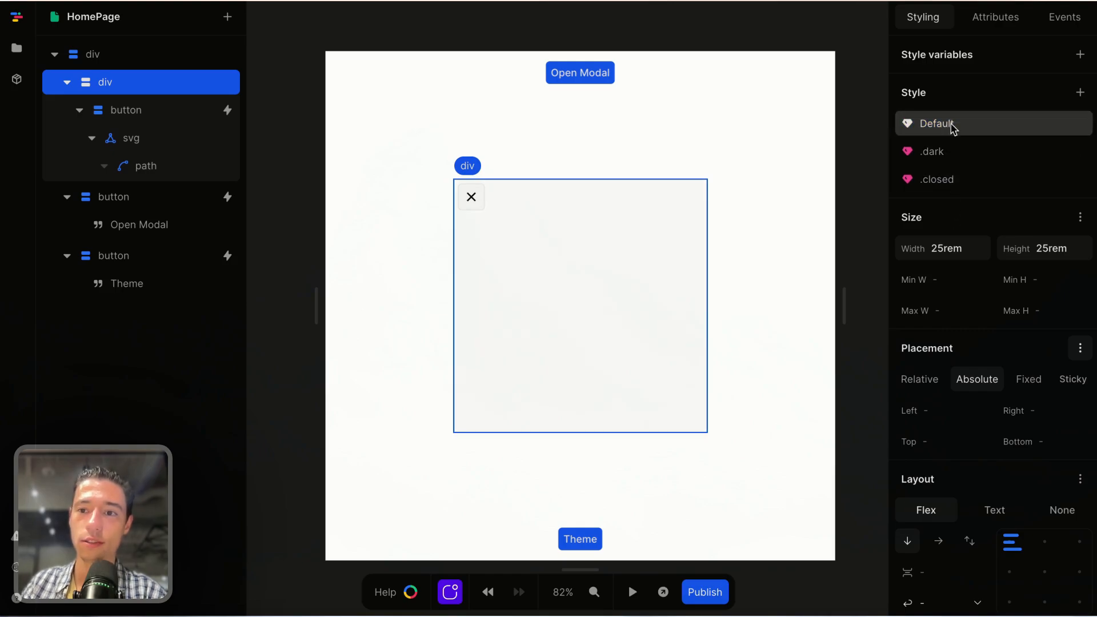
pyautogui.click(949, 182)
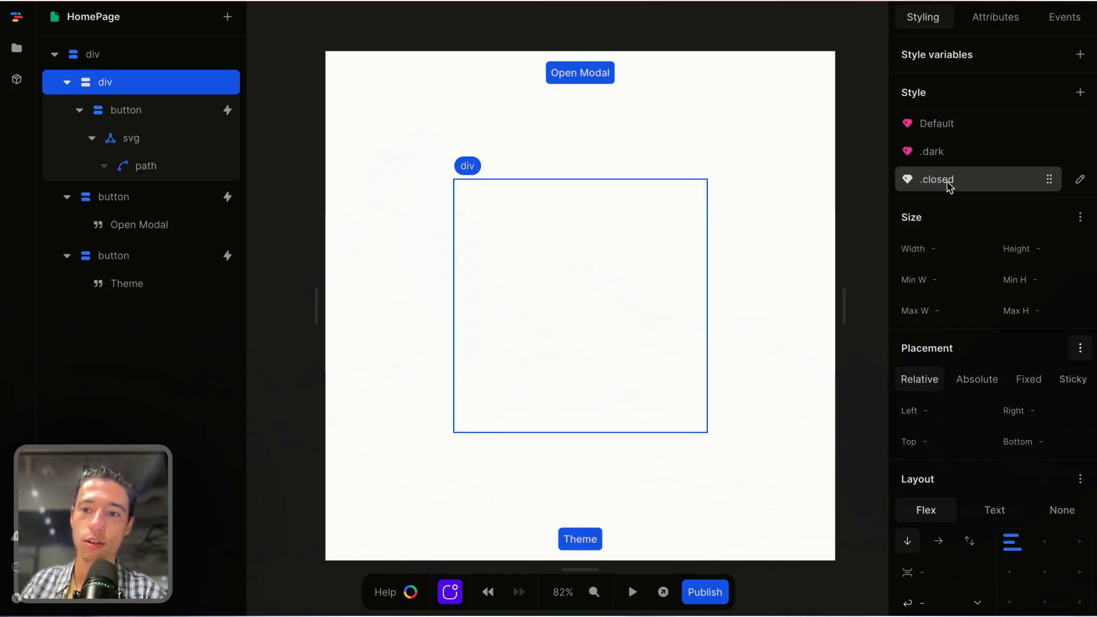
pyautogui.click(949, 125)
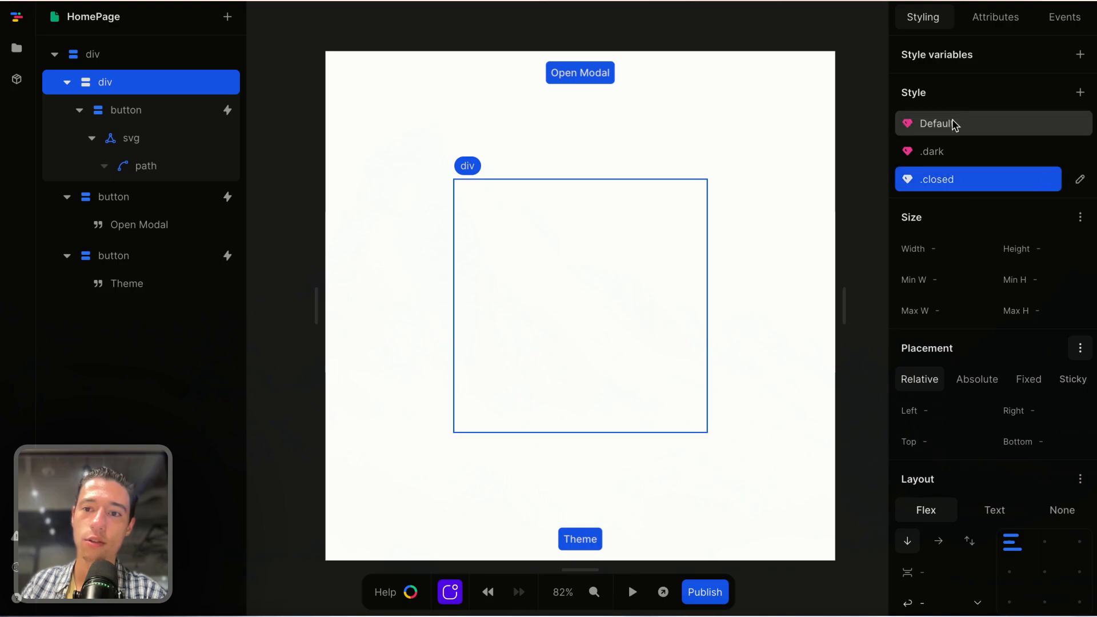
pyautogui.click(954, 124)
pyautogui.click(951, 177)
pyautogui.click(951, 117)
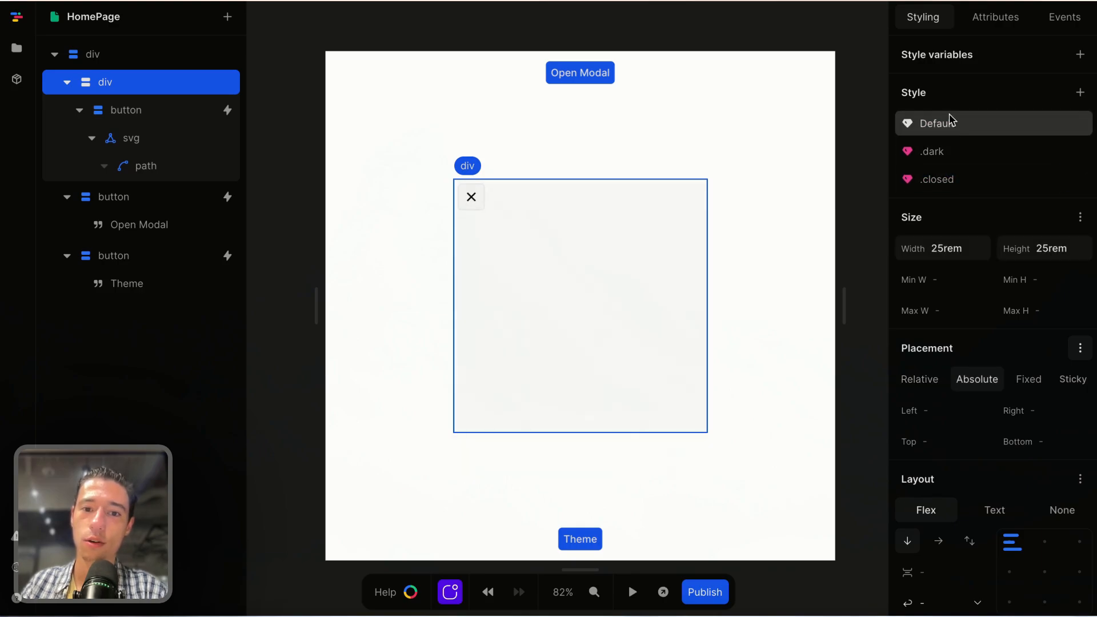
pyautogui.click(952, 178)
pyautogui.scroll(-10, 981, 275)
pyautogui.scroll(10, 980, 274)
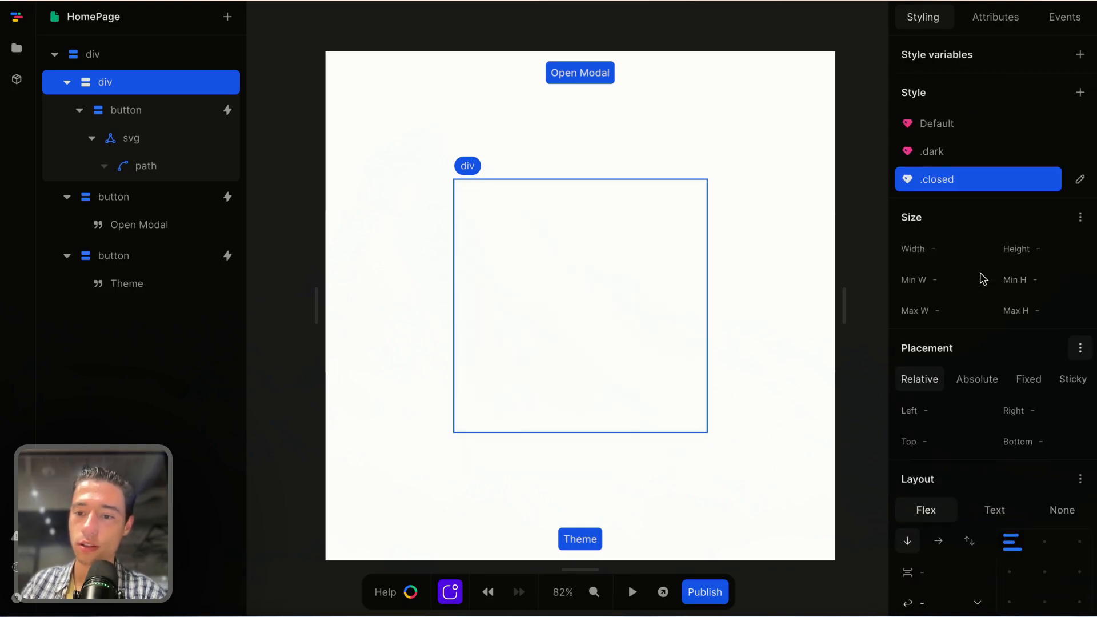
pyautogui.click(944, 123)
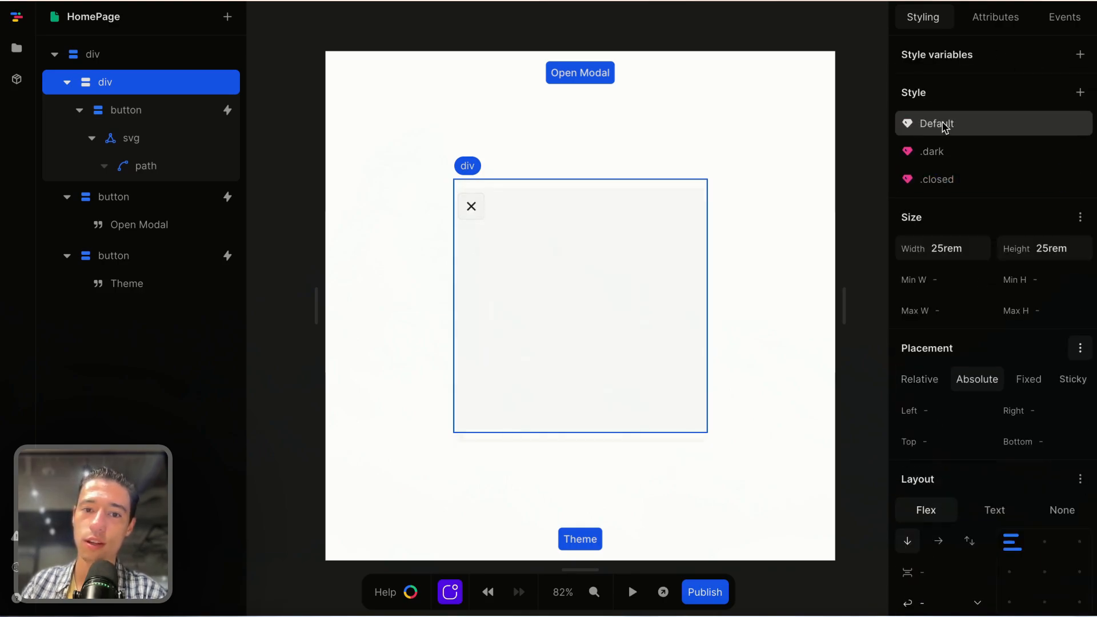
# Add a translate transition of 300ms ease to the modal div's .closed style
pyautogui.click(946, 188)
pyautogui.scroll(-10, 958, 223)
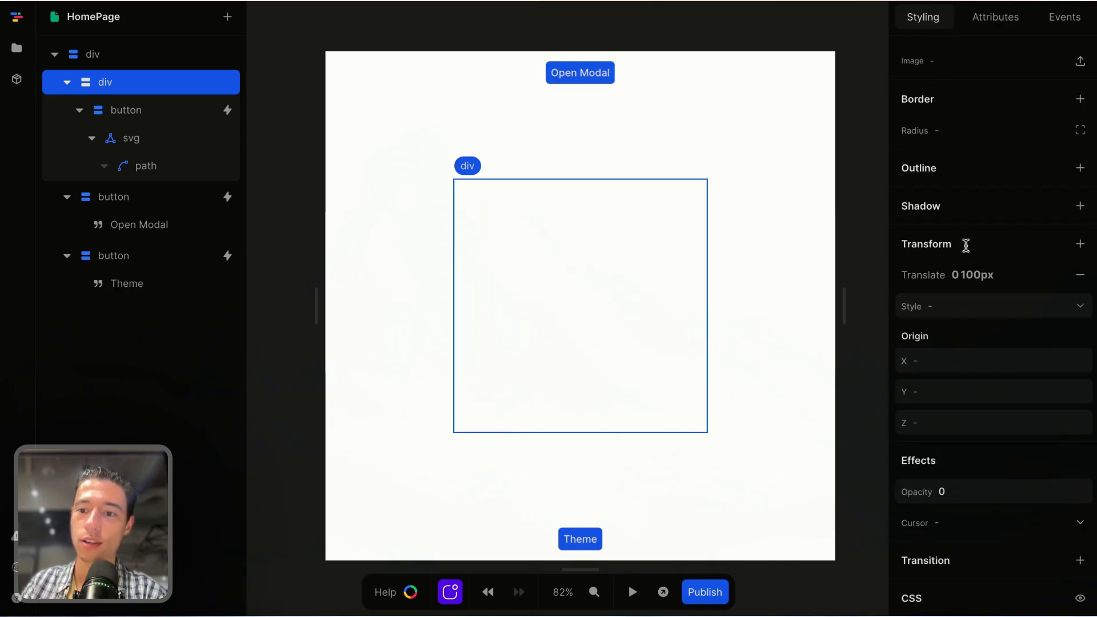
pyautogui.click(1080, 561)
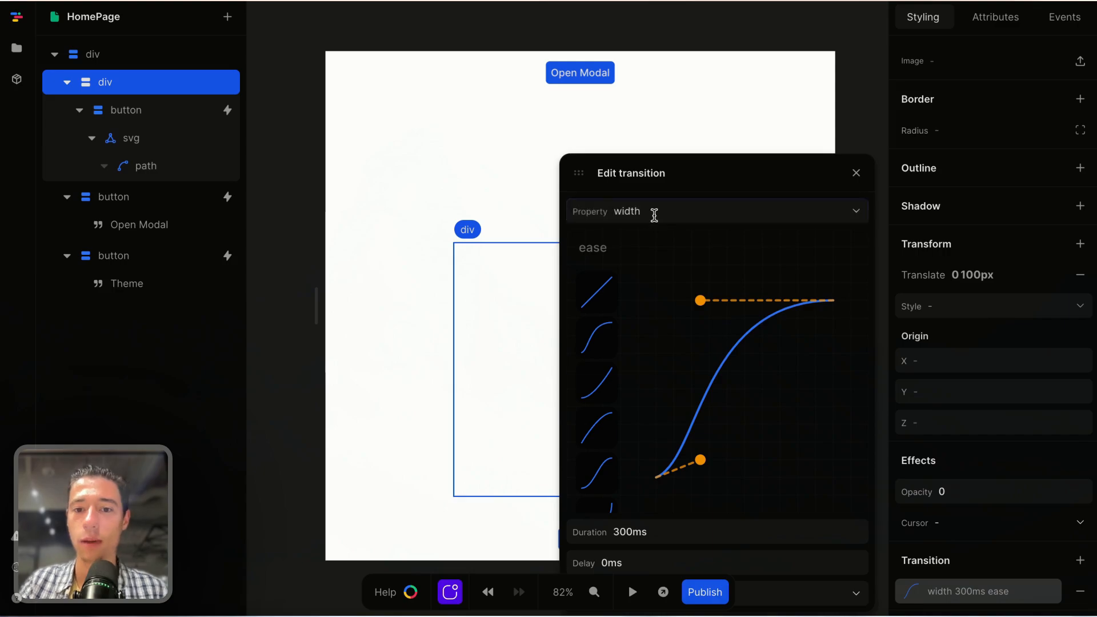
pyautogui.click(654, 213)
pyautogui.write('tr')
pyautogui.click(657, 244)
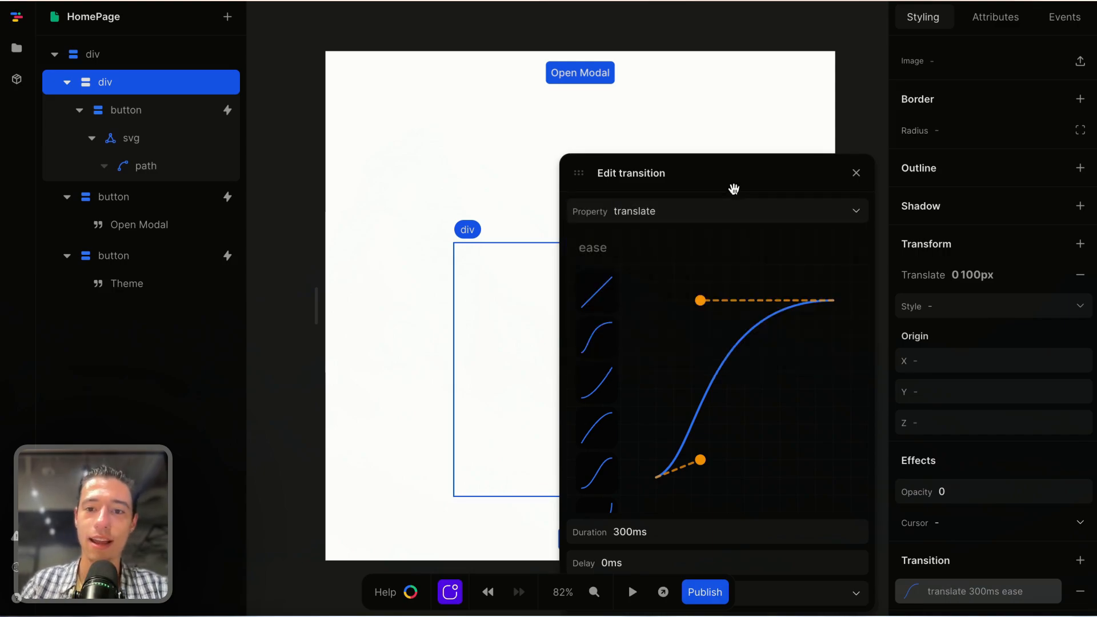
pyautogui.click(856, 172)
# Add an opacity transition of 300ms ease to the modal div's .closed style
pyautogui.scroll(10, 943, 240)
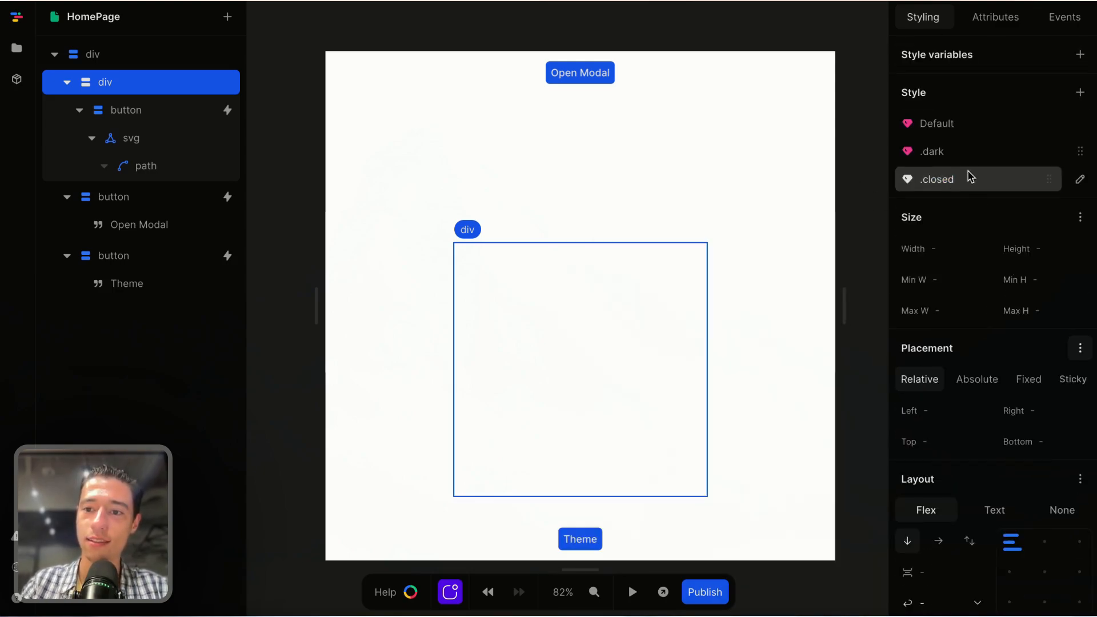
pyautogui.scroll(-8, 988, 194)
pyautogui.scroll(-2, 1011, 228)
pyautogui.click(1080, 529)
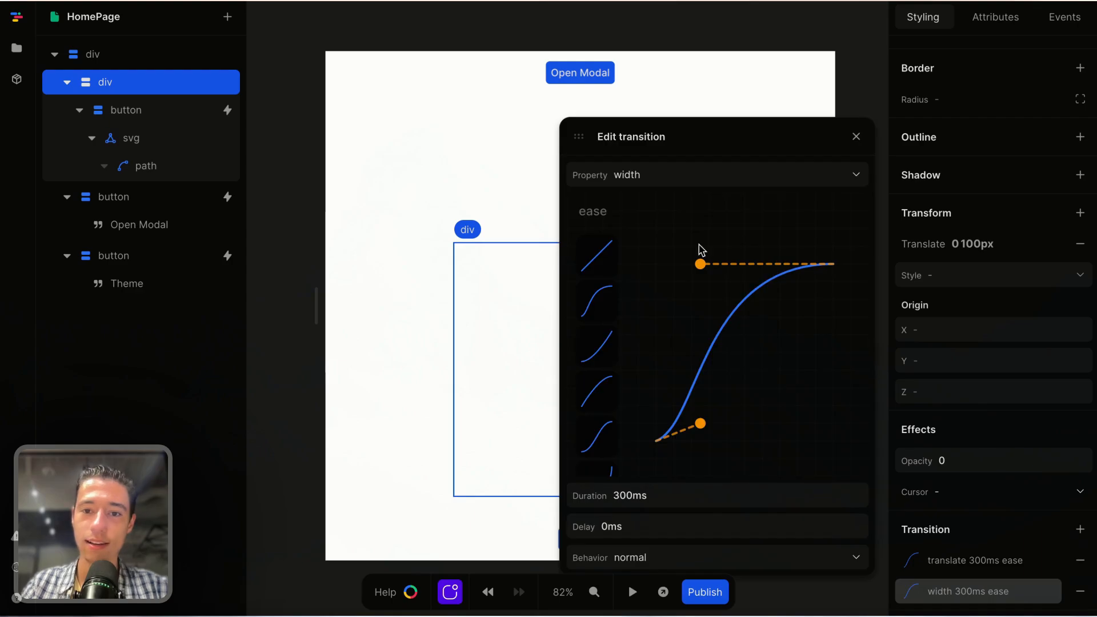
pyautogui.click(668, 176)
pyautogui.write('op')
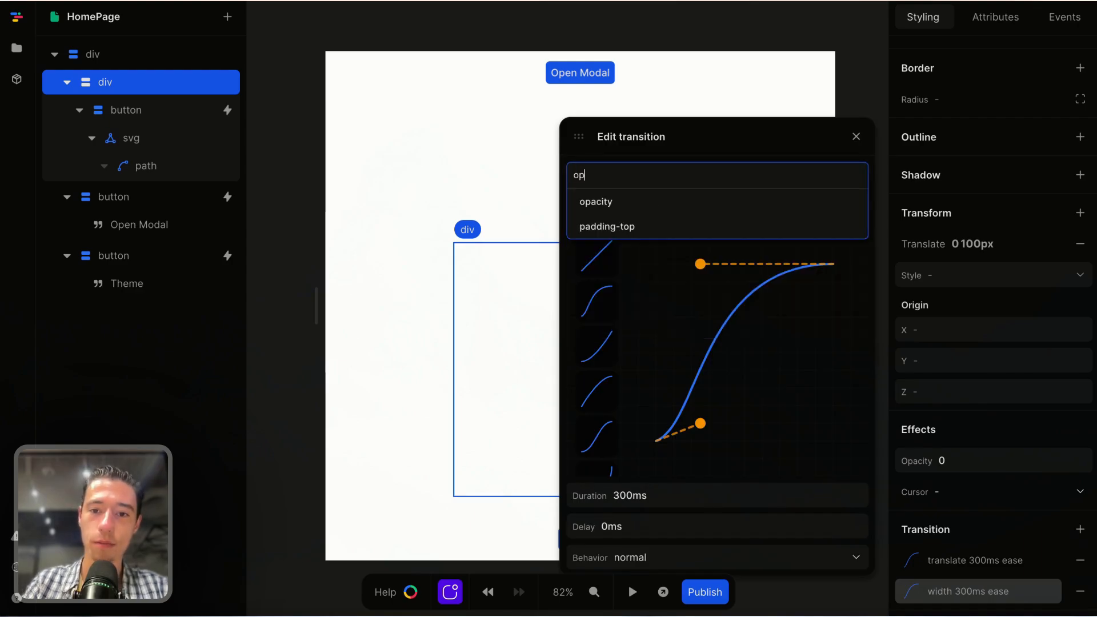
pyautogui.click(618, 204)
pyautogui.click(732, 173)
pyautogui.click(775, 158)
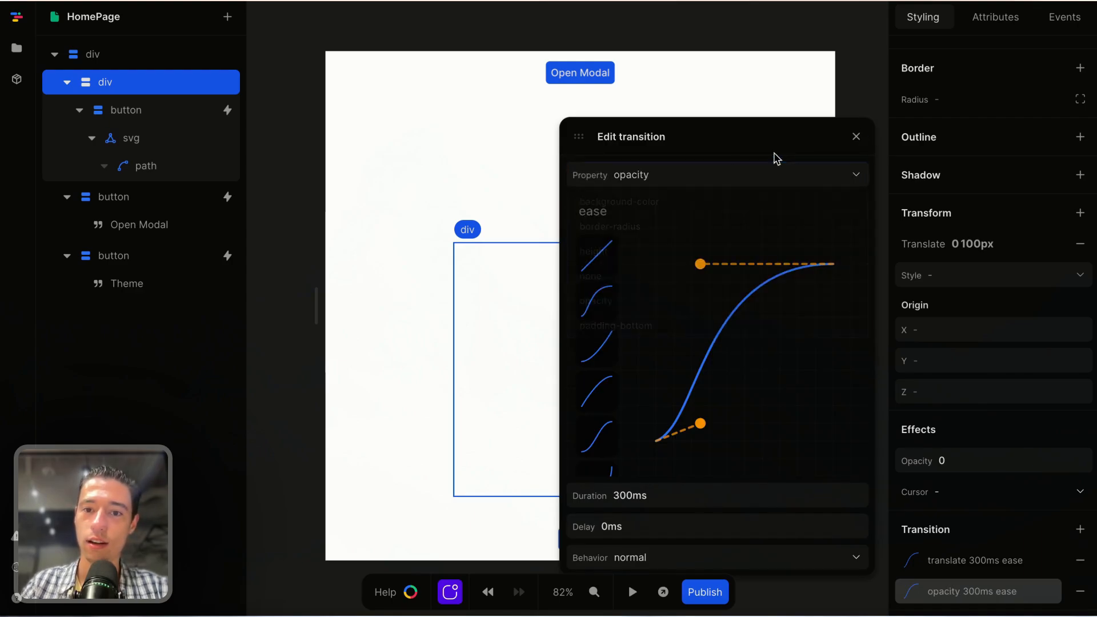
# Finish editing the opacity transition and alternate between the modal div's Default and .closed styles to examine the resulting animation
pyautogui.click(857, 137)
pyautogui.scroll(3, 968, 272)
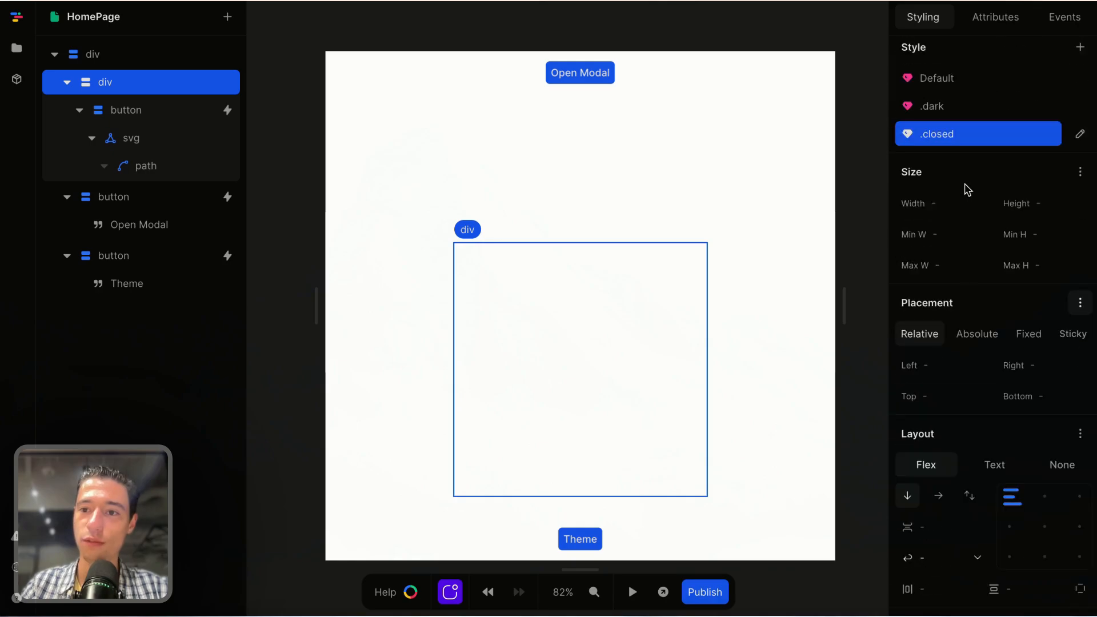
pyautogui.click(945, 82)
pyautogui.click(950, 133)
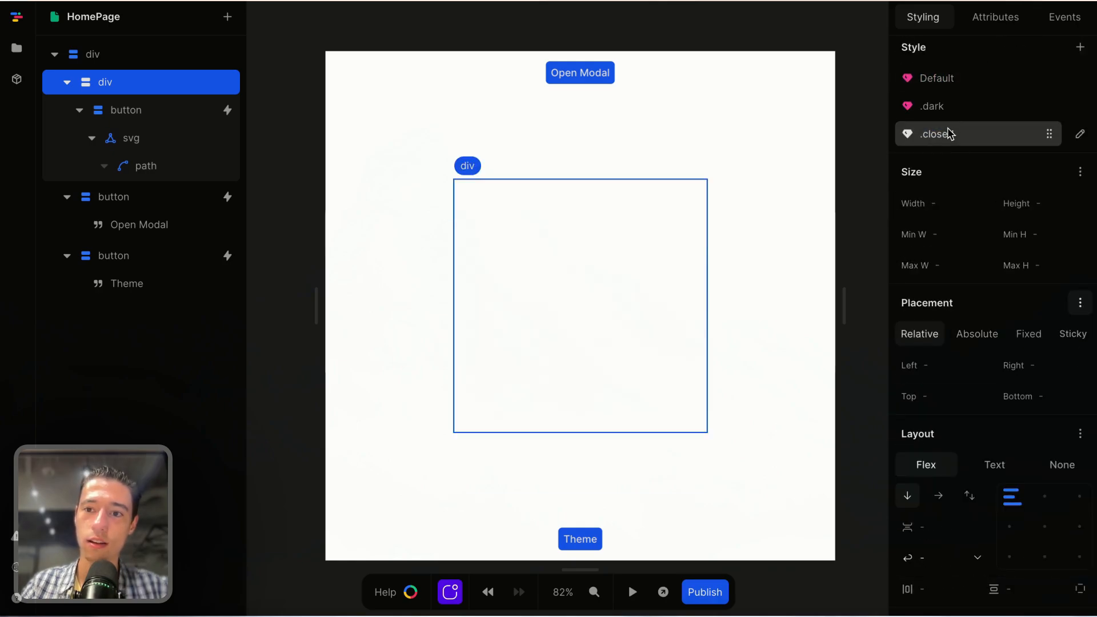
pyautogui.click(937, 77)
pyautogui.click(936, 135)
pyautogui.click(939, 85)
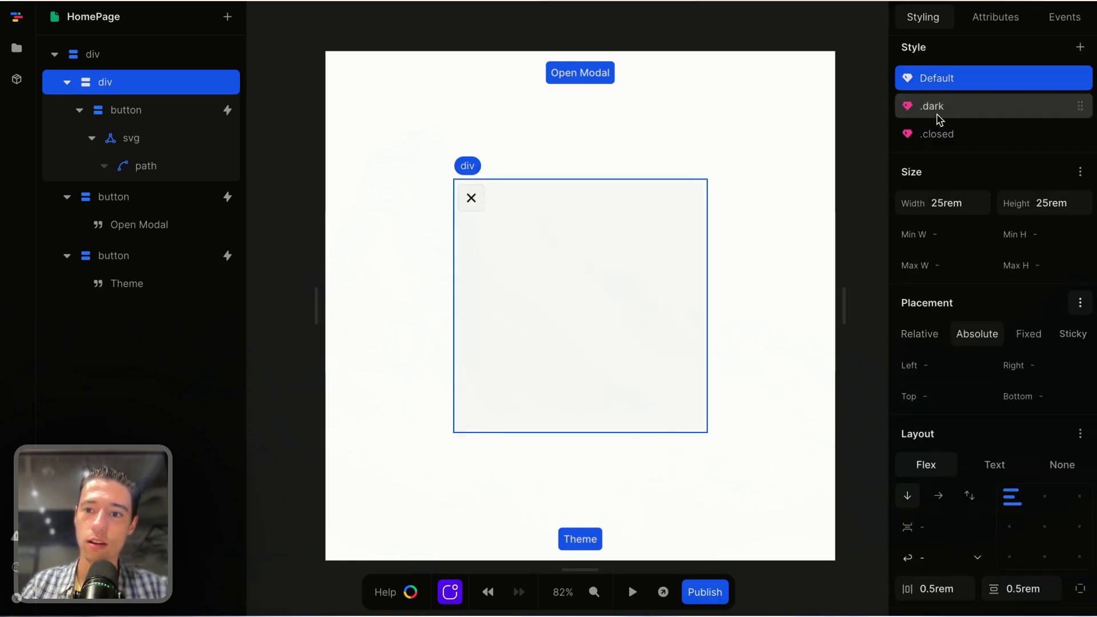
pyautogui.click(940, 135)
pyautogui.click(943, 81)
pyautogui.click(941, 135)
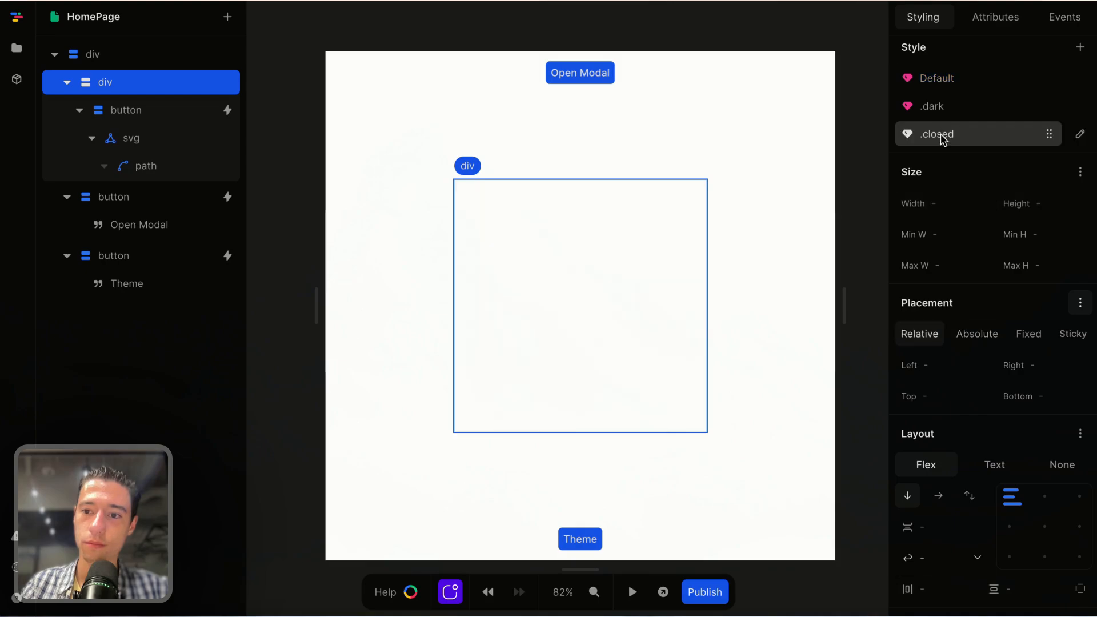
pyautogui.click(945, 83)
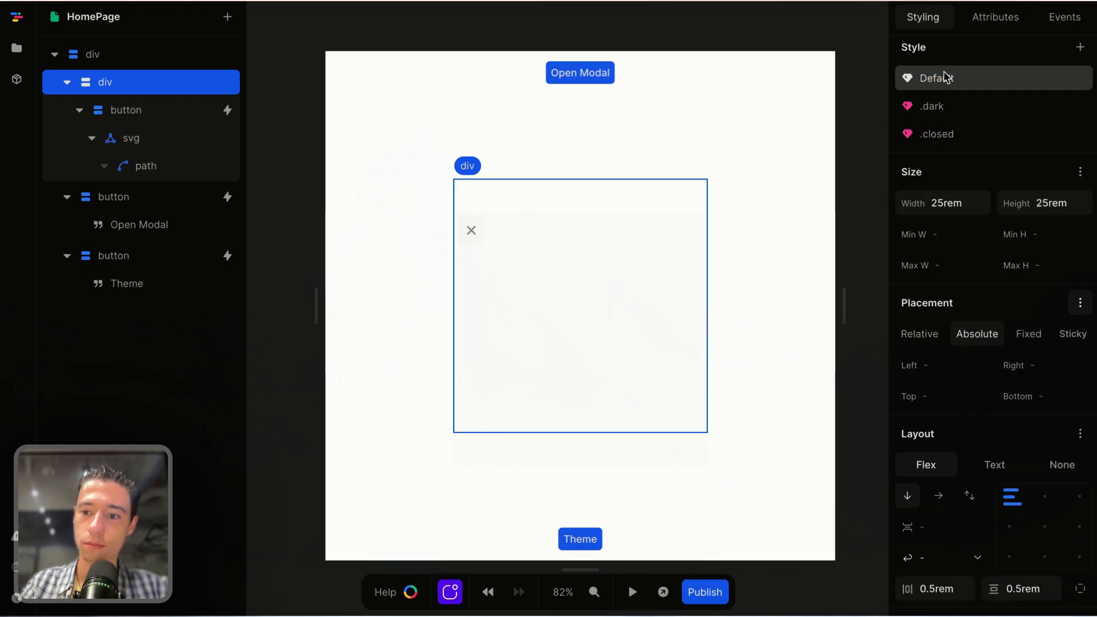
pyautogui.click(948, 137)
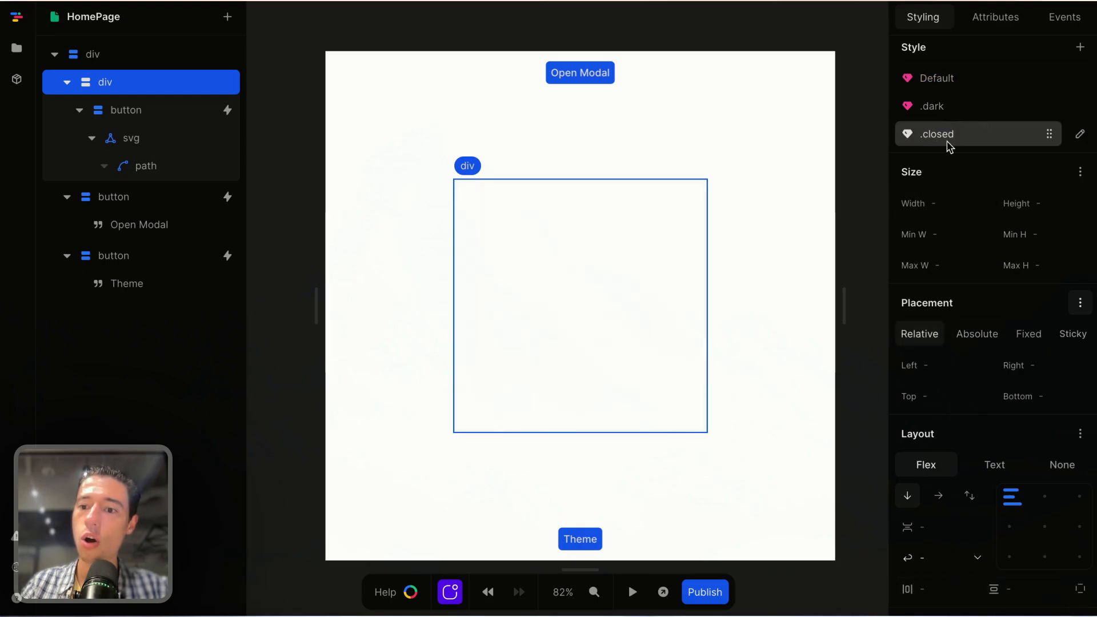
pyautogui.click(940, 80)
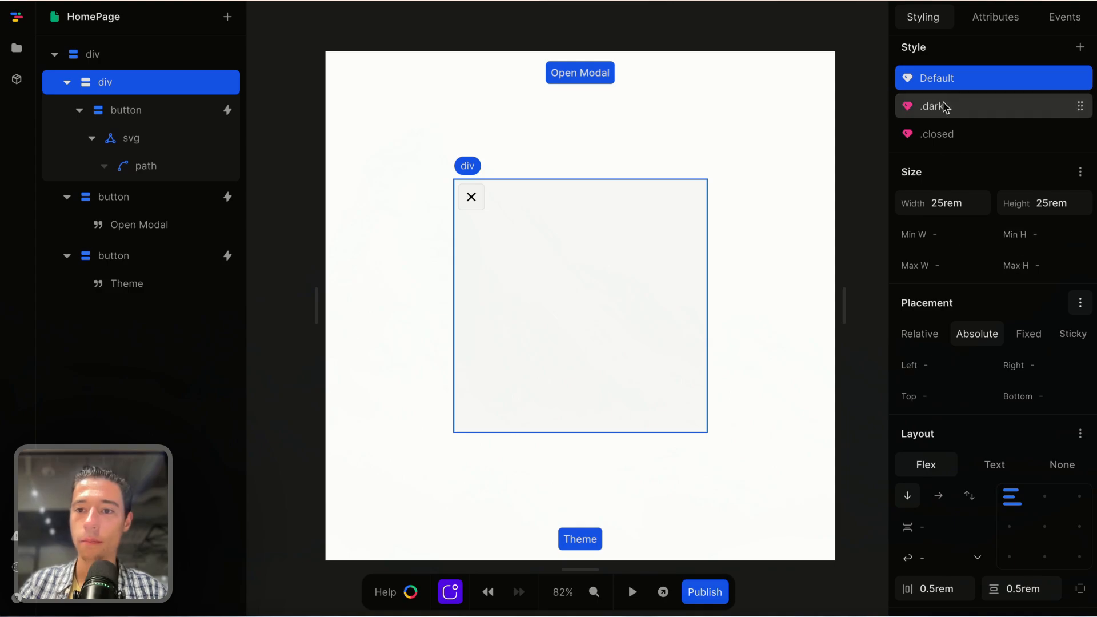
# Set the modal div's .closed placement to Absolute and replay the change between the Default and .closed styles
pyautogui.click(951, 137)
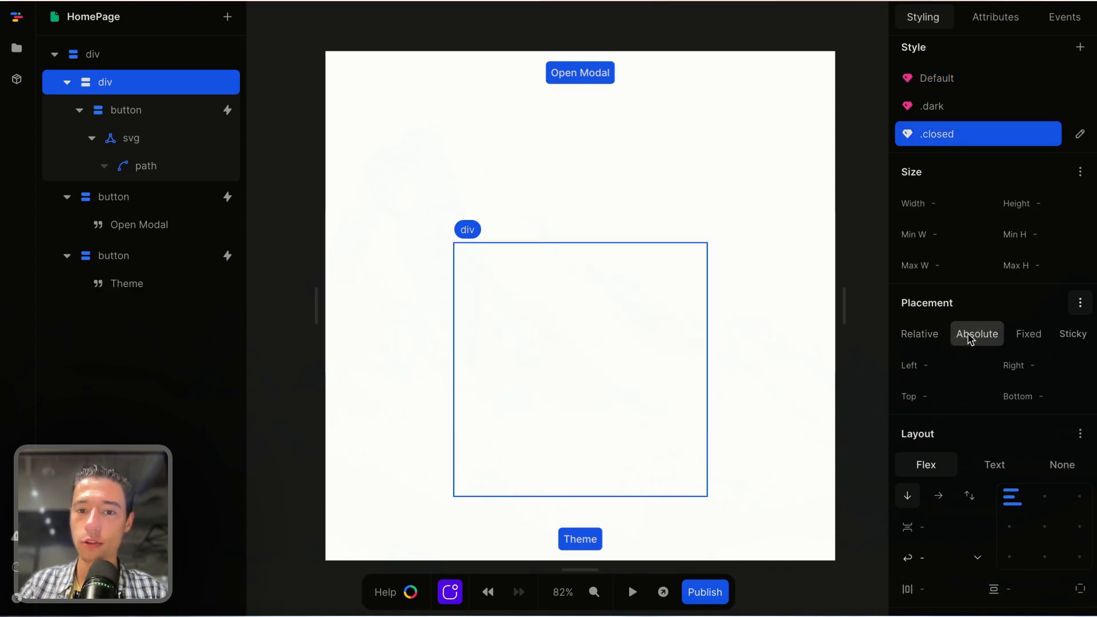
pyautogui.click(953, 81)
pyautogui.click(952, 142)
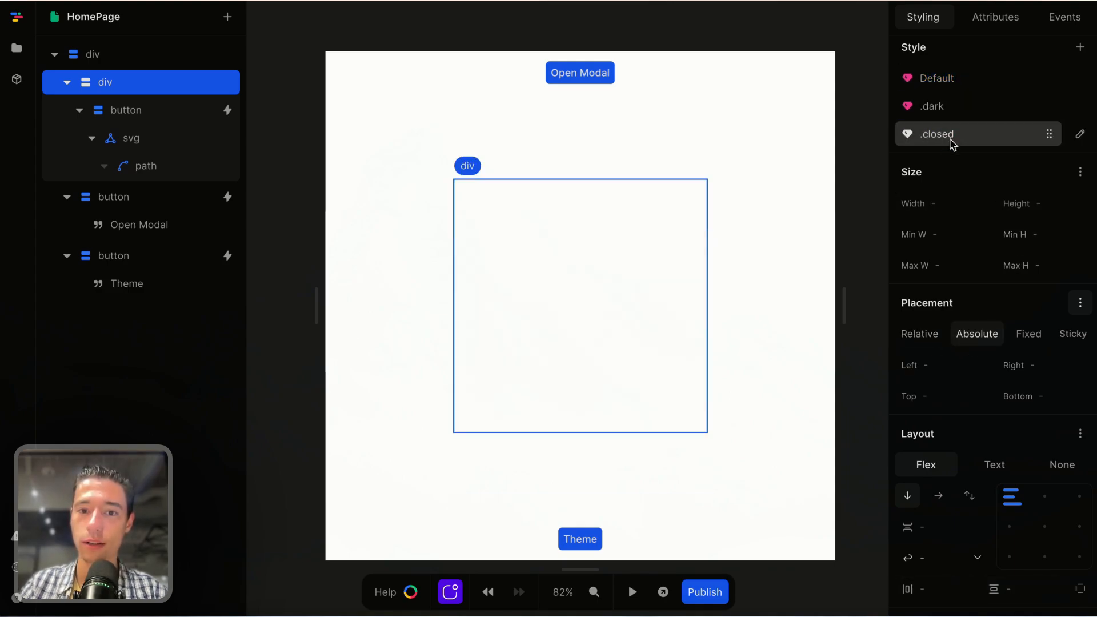
pyautogui.click(937, 78)
pyautogui.click(942, 135)
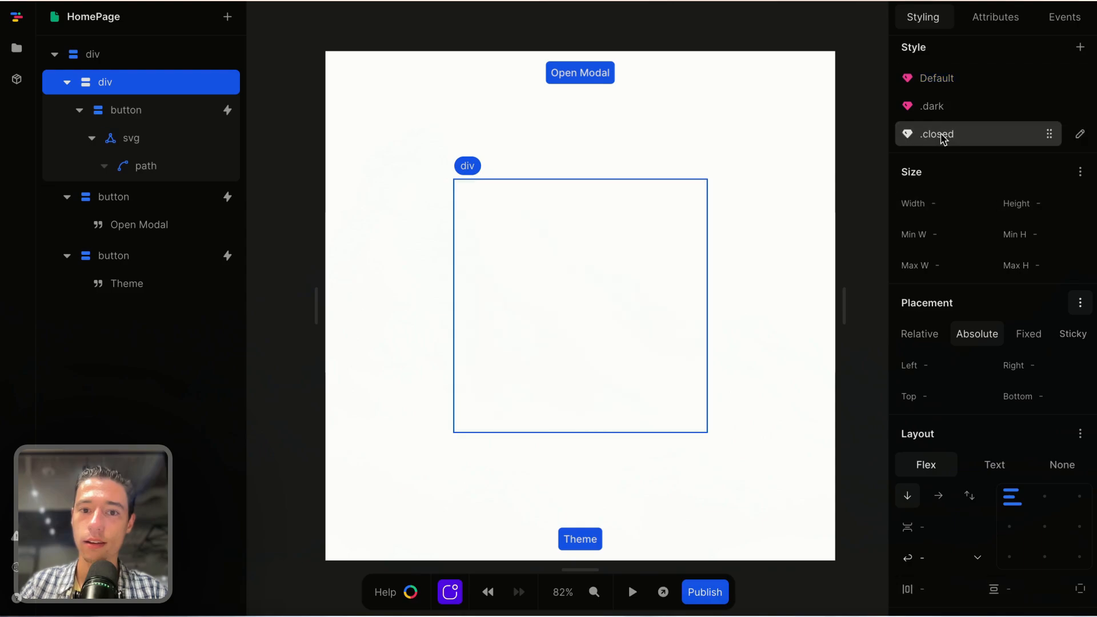
pyautogui.click(951, 78)
pyautogui.click(950, 134)
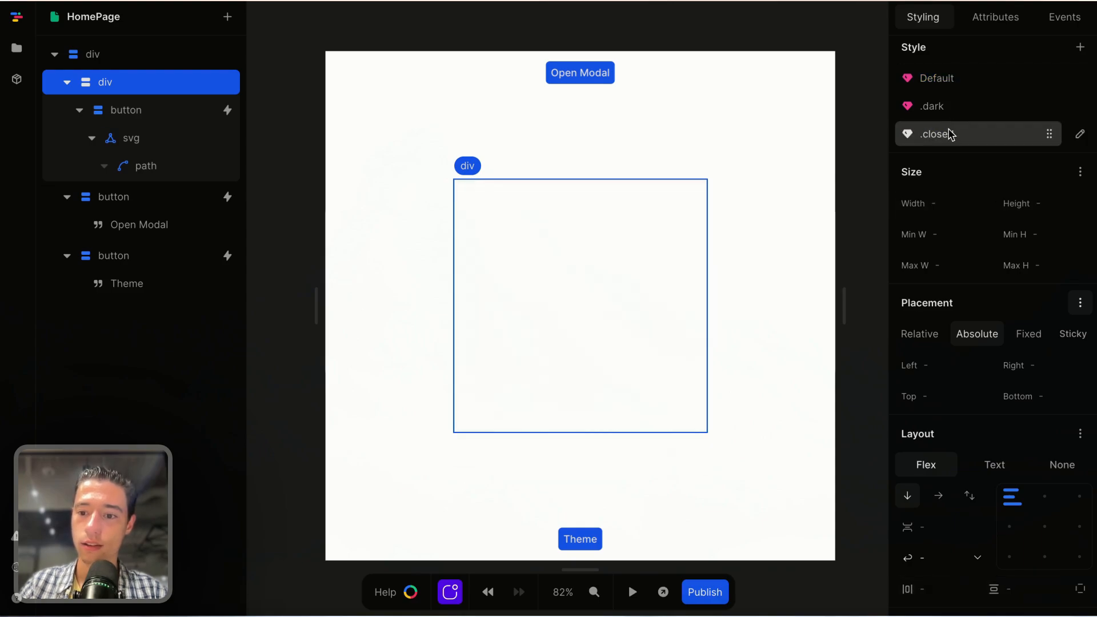
pyautogui.click(949, 79)
pyautogui.click(948, 133)
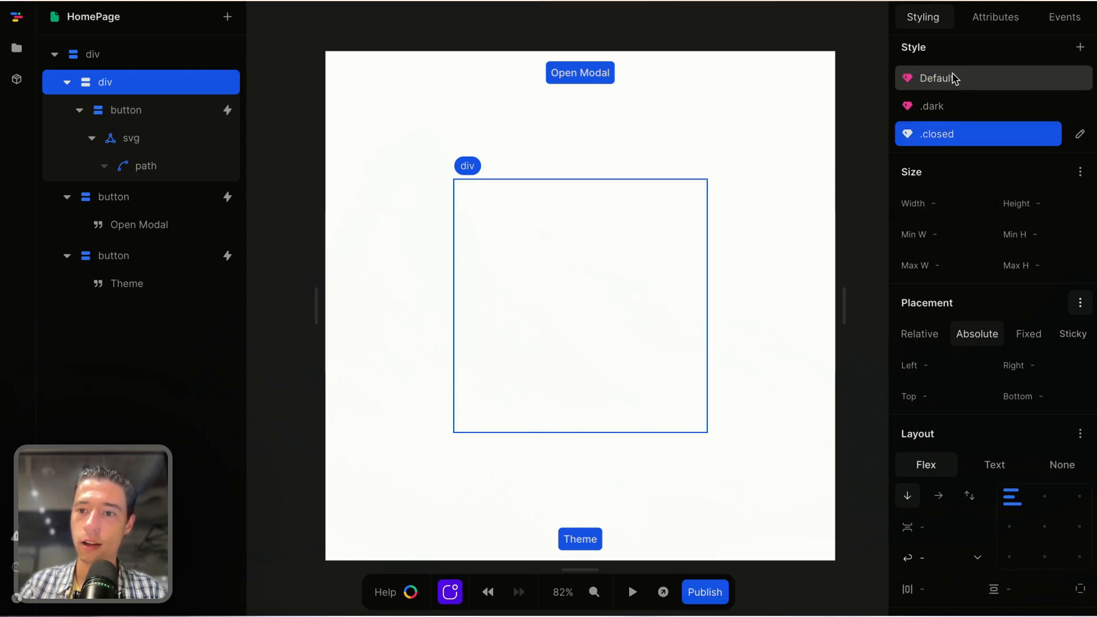
pyautogui.click(950, 77)
pyautogui.click(951, 140)
# Examine the .closed style's translate transform and the settings of its translate transition
pyautogui.scroll(-10, 951, 149)
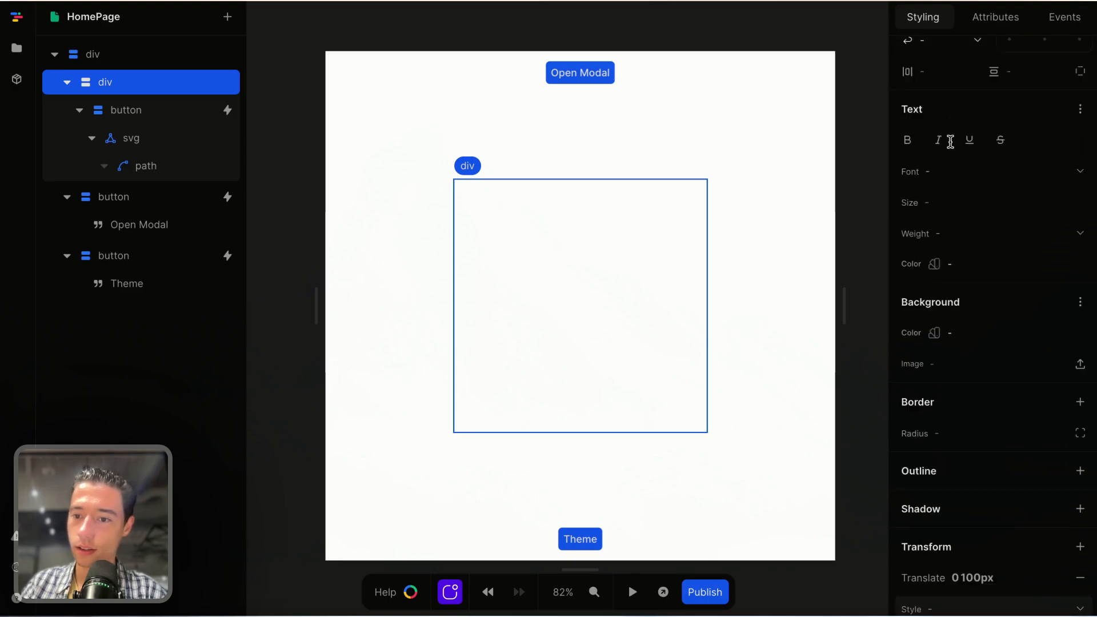
pyautogui.scroll(-5, 996, 306)
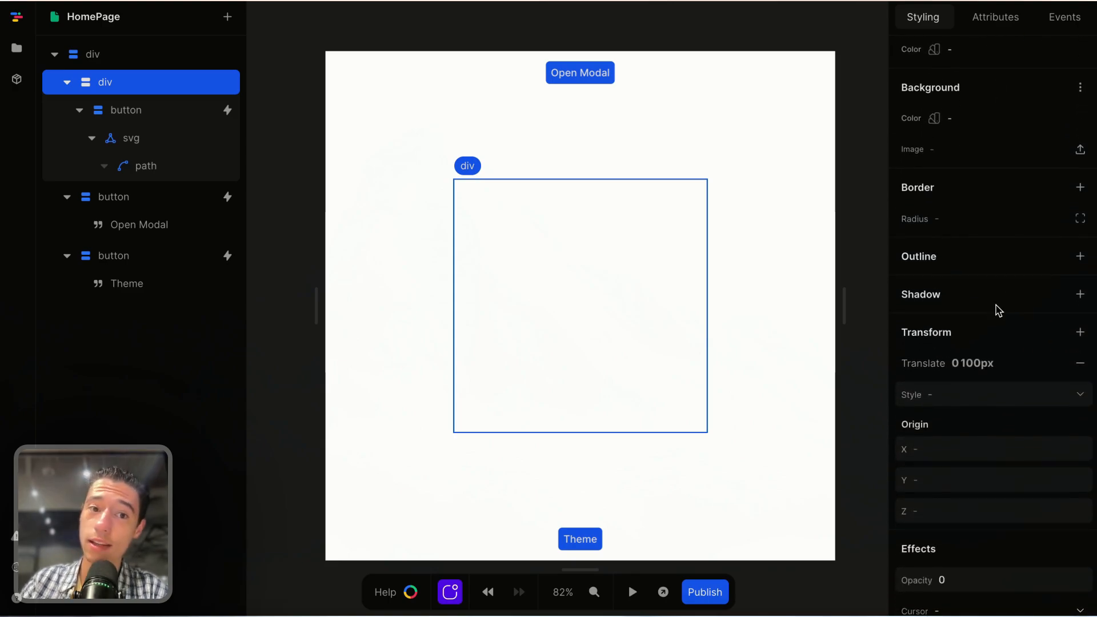
pyautogui.scroll(-3, 998, 381)
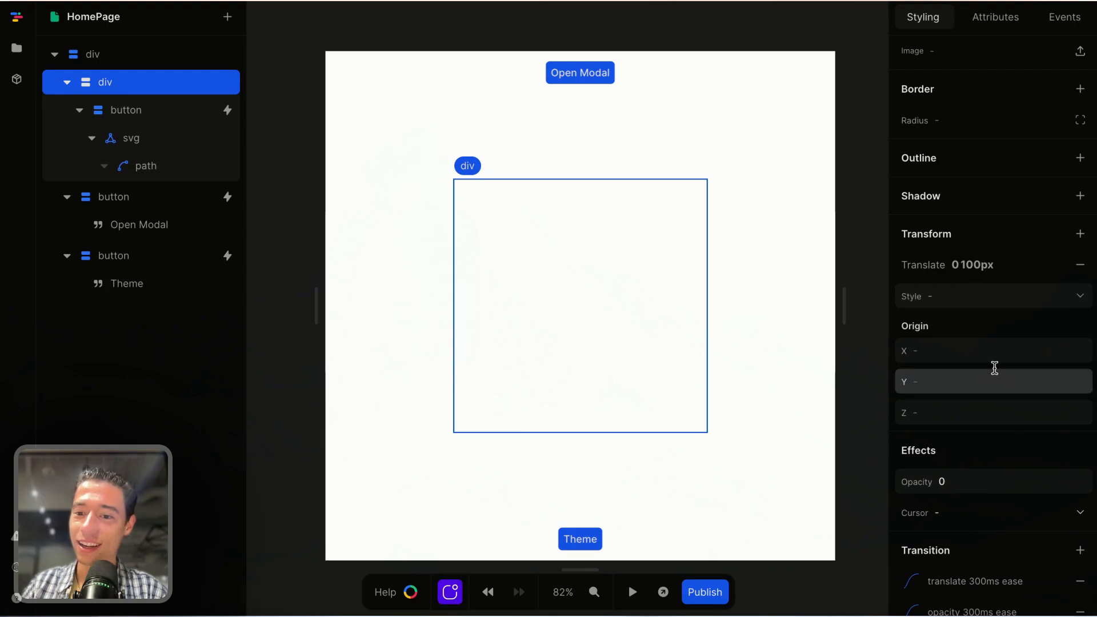
pyautogui.click(970, 303)
pyautogui.click(1016, 256)
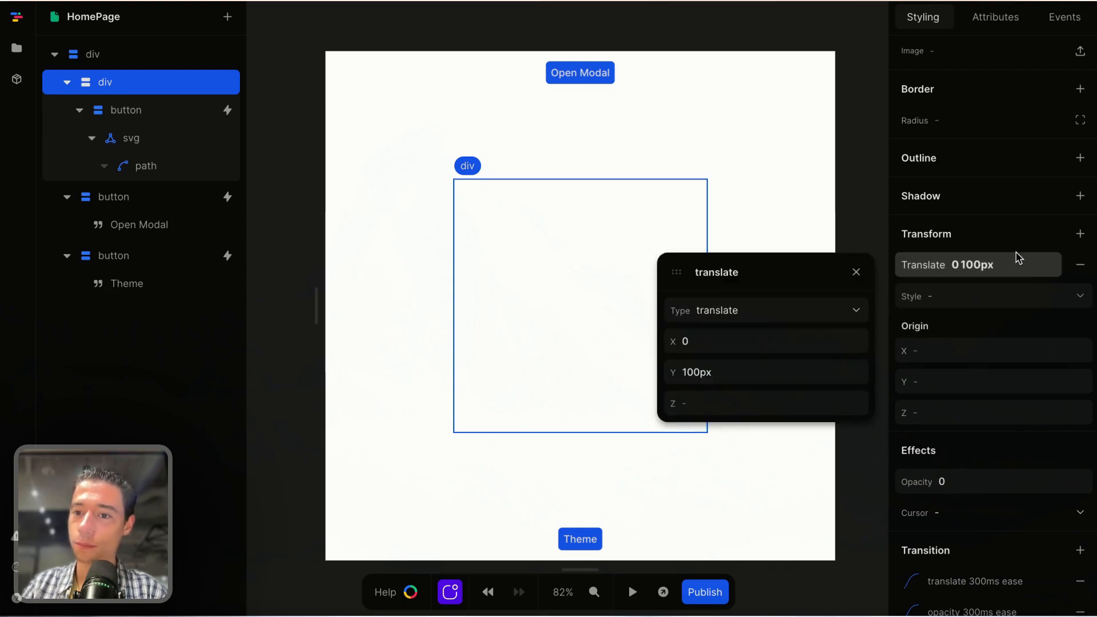
pyautogui.click(1006, 238)
pyautogui.scroll(-2, 1008, 364)
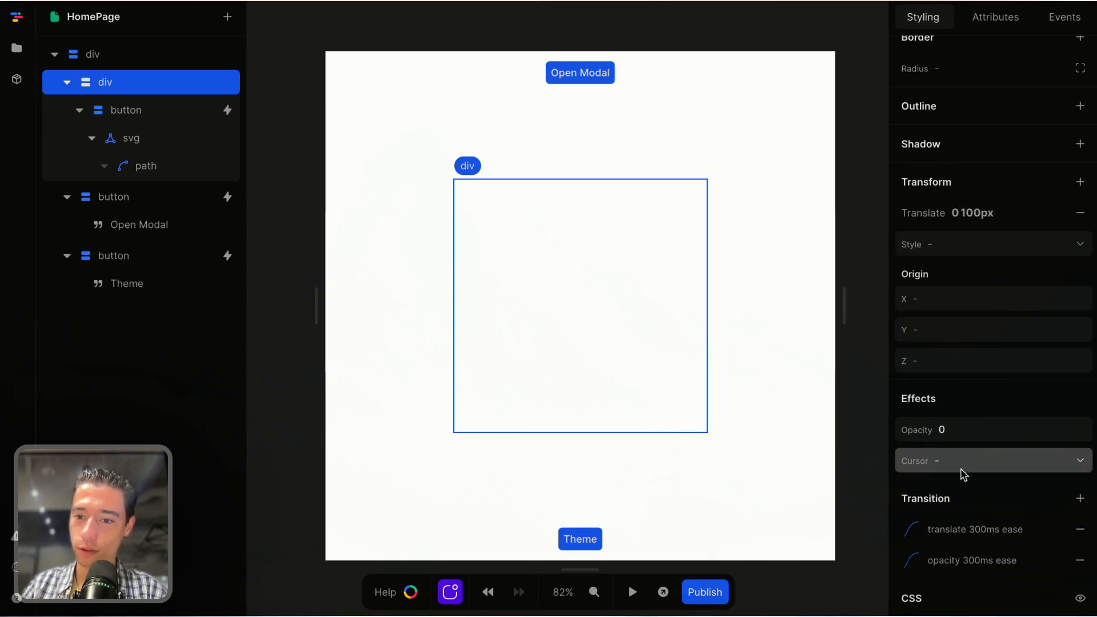
pyautogui.click(1006, 532)
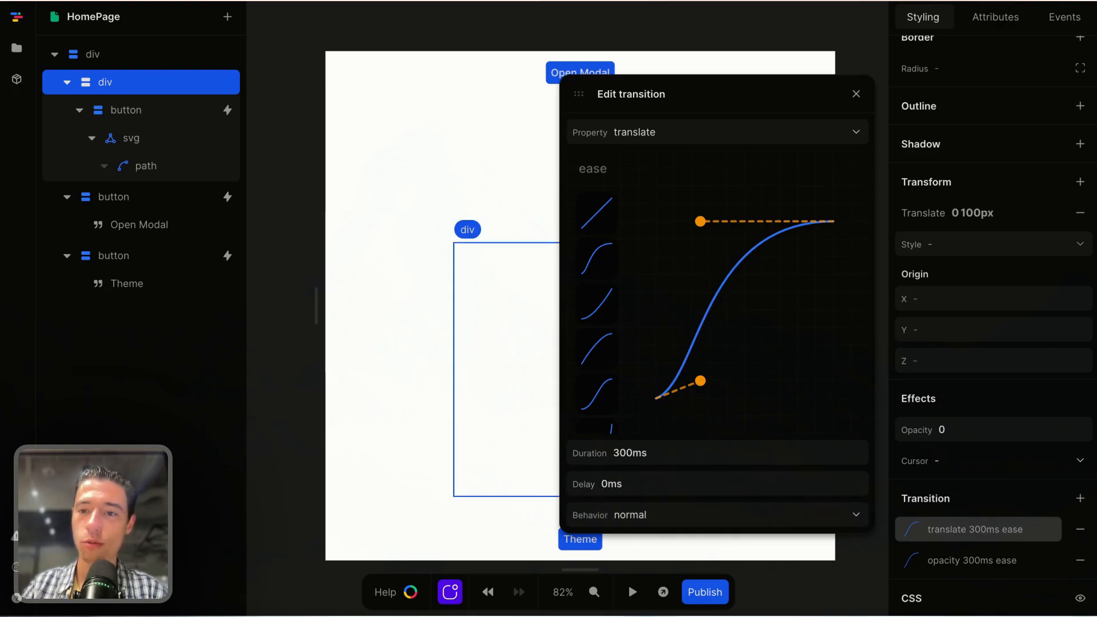
pyautogui.click(869, 97)
pyautogui.scroll(10, 998, 318)
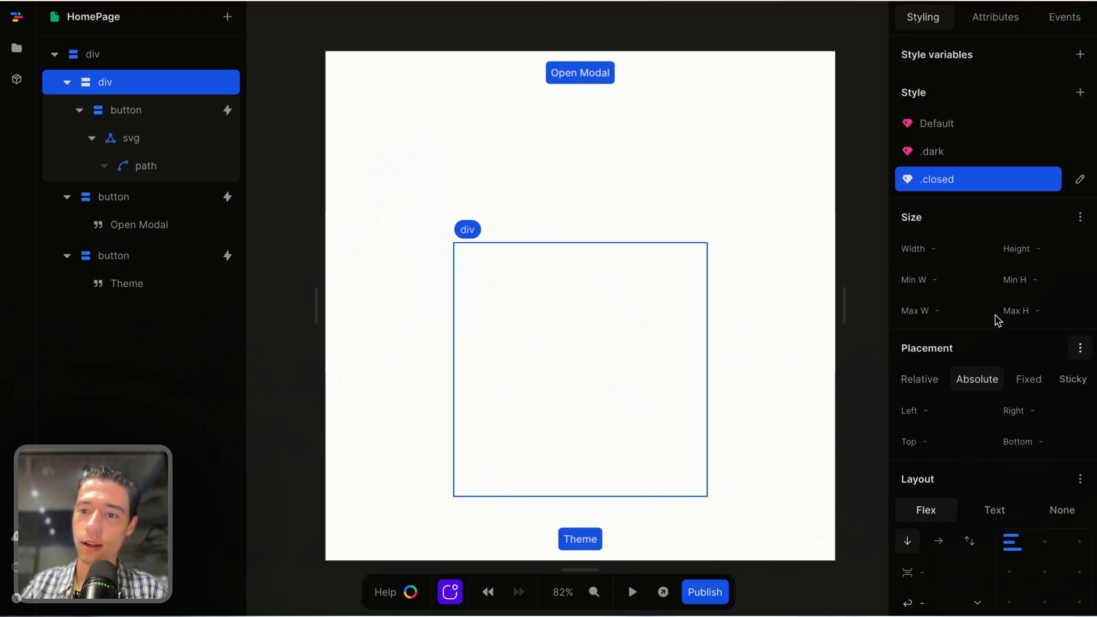
# Compare the modal div's Default, .dark and .closed styles, then briefly preview the page in its Default style
pyautogui.click(952, 128)
pyautogui.click(952, 155)
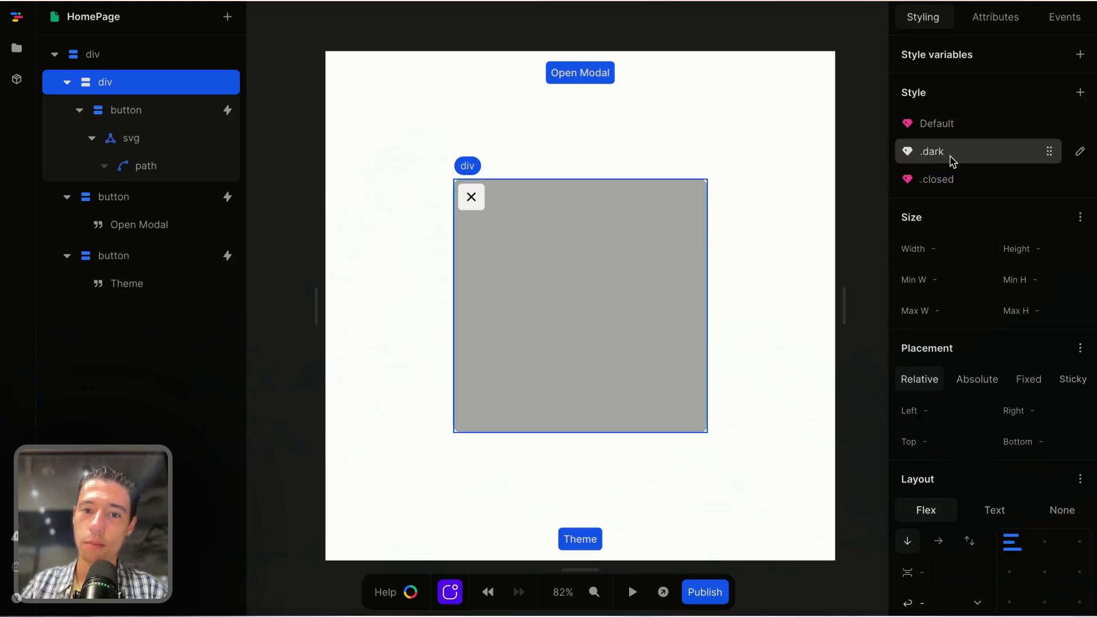
pyautogui.click(951, 127)
pyautogui.click(951, 153)
pyautogui.click(951, 179)
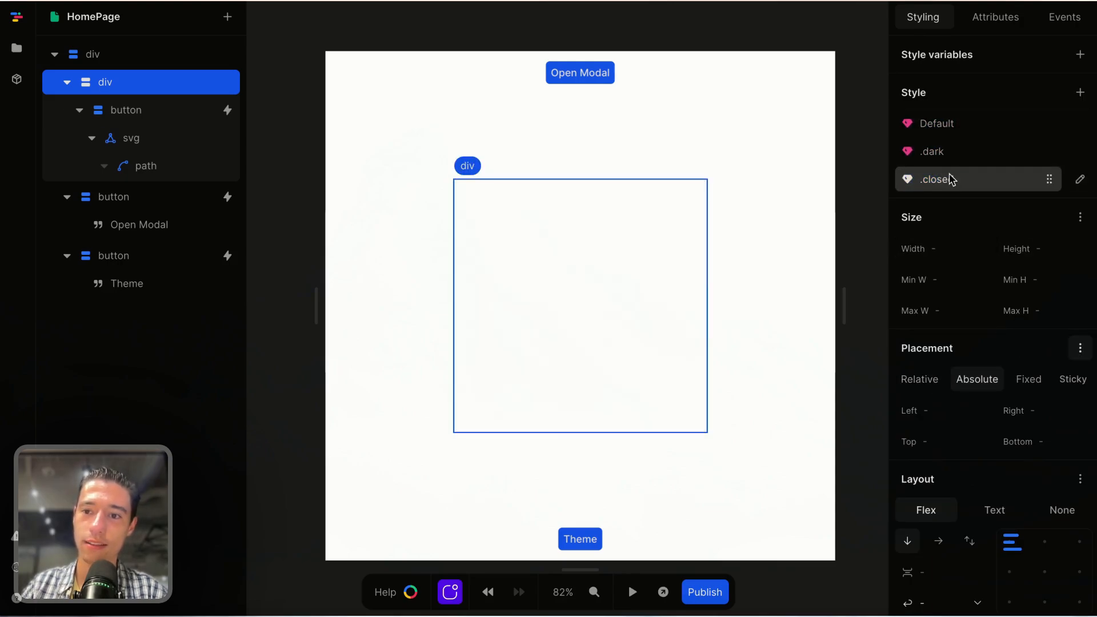
pyautogui.click(946, 130)
pyautogui.click(947, 181)
pyautogui.click(946, 123)
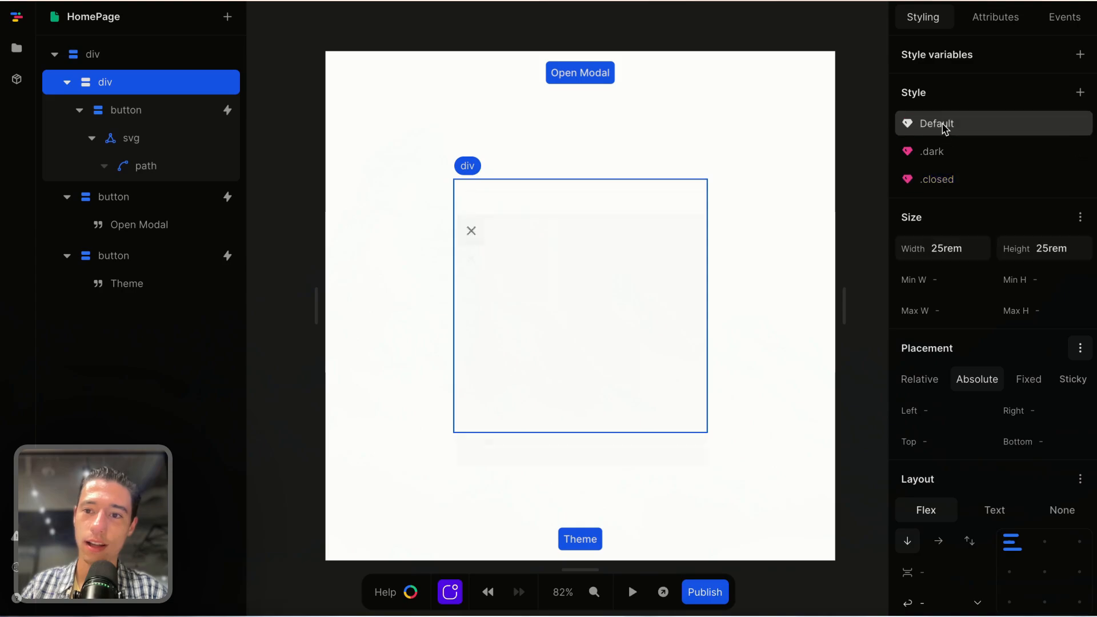
pyautogui.click(632, 592)
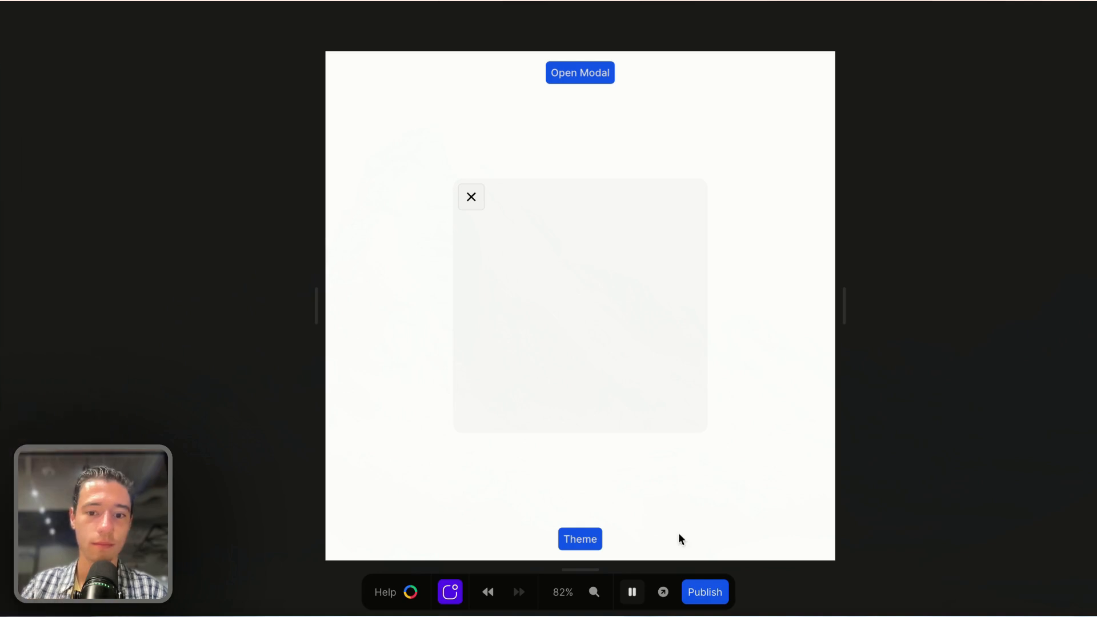
pyautogui.click(632, 593)
# Add a class named closed to the modal div
pyautogui.click(1017, 19)
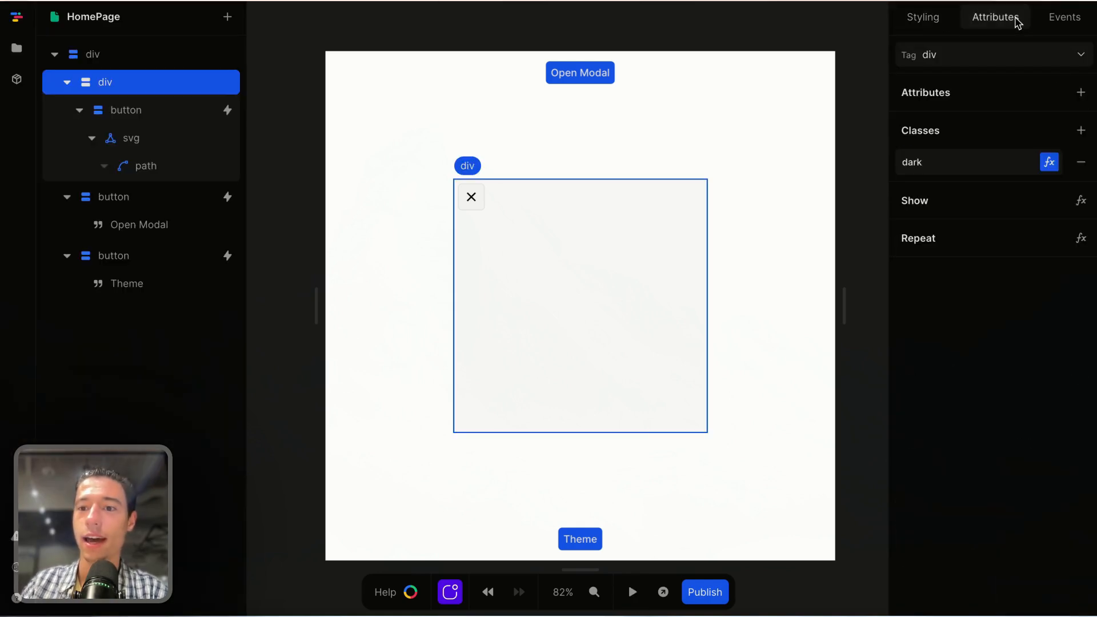
pyautogui.click(1081, 131)
pyautogui.doubleClick(975, 195)
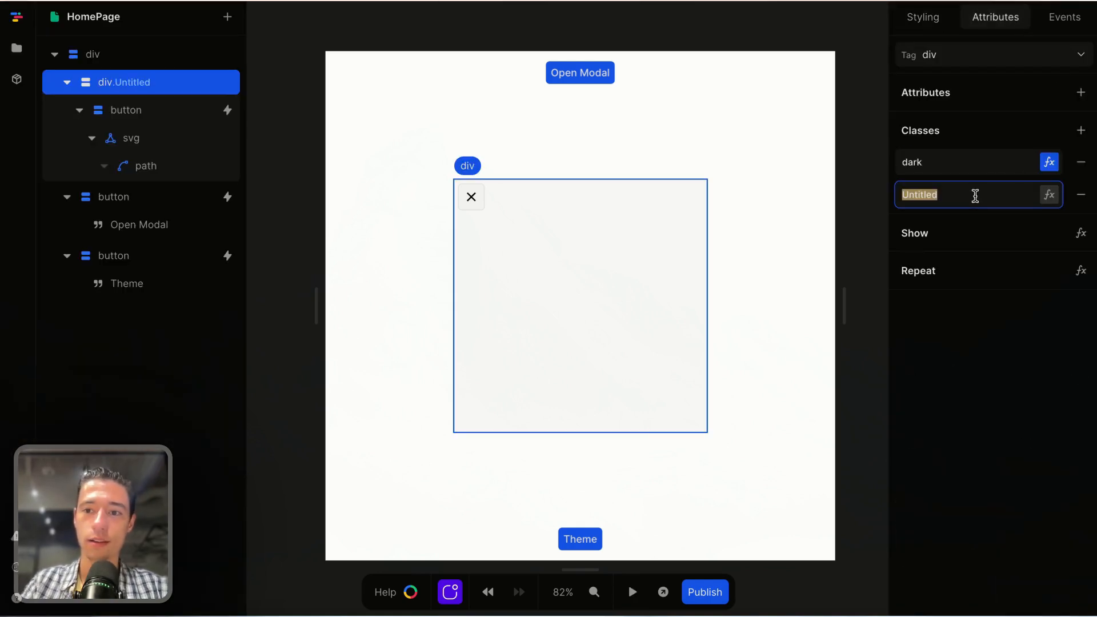
pyautogui.press('BackSpace')
pyautogui.write('closed')
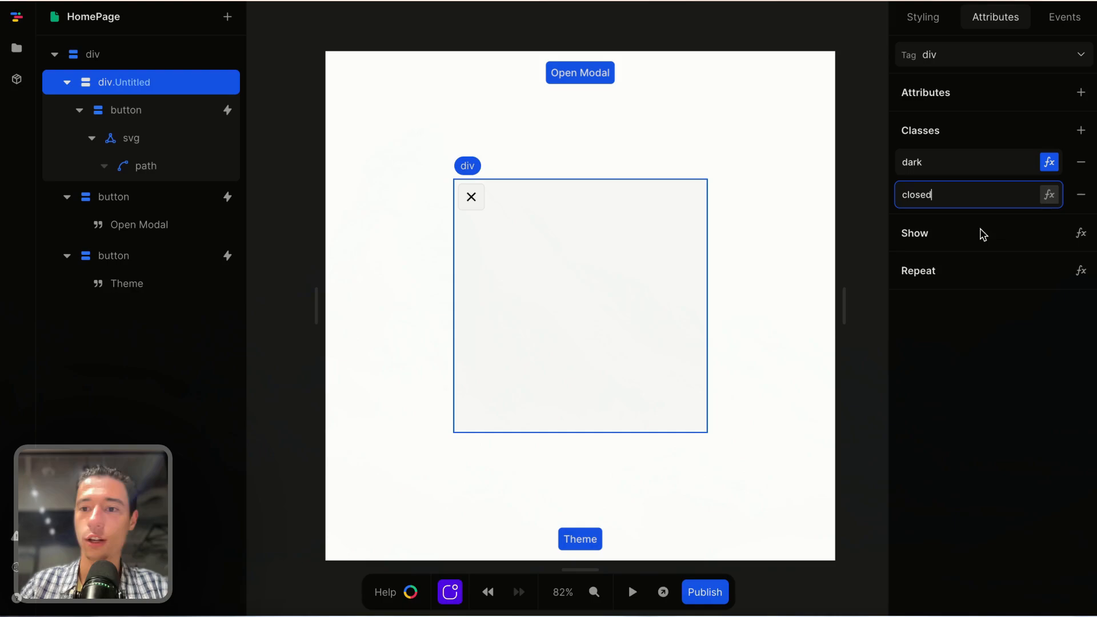
pyautogui.press('Return')
# Make the closed class conditional with a formula that checks whether the modalOpen variable Equals false
pyautogui.click(1049, 195)
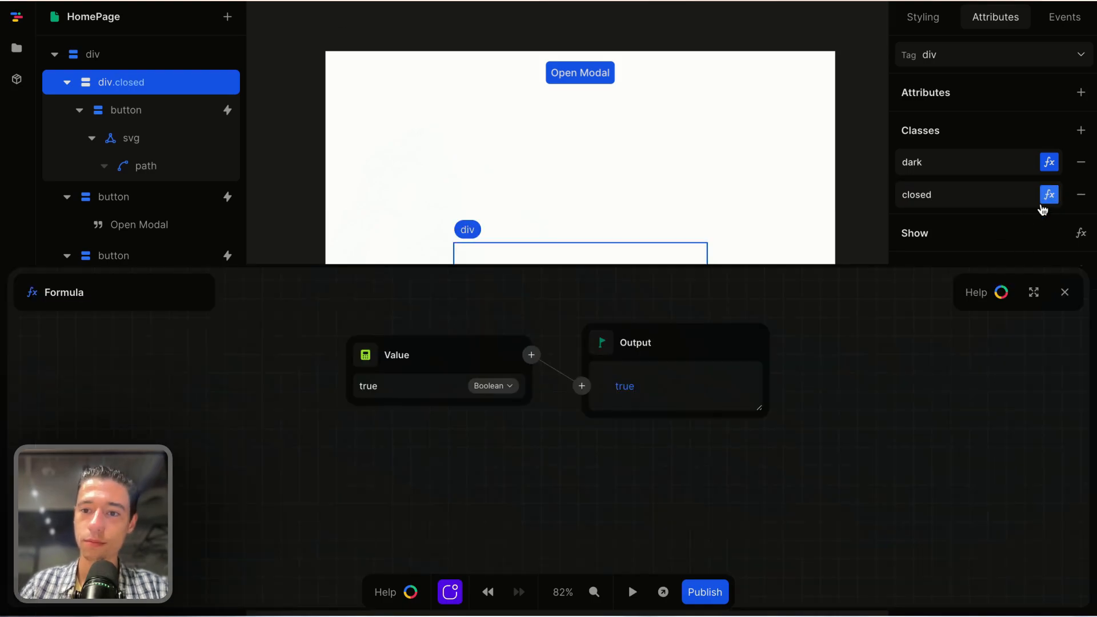
pyautogui.click(532, 356)
pyautogui.click(557, 356)
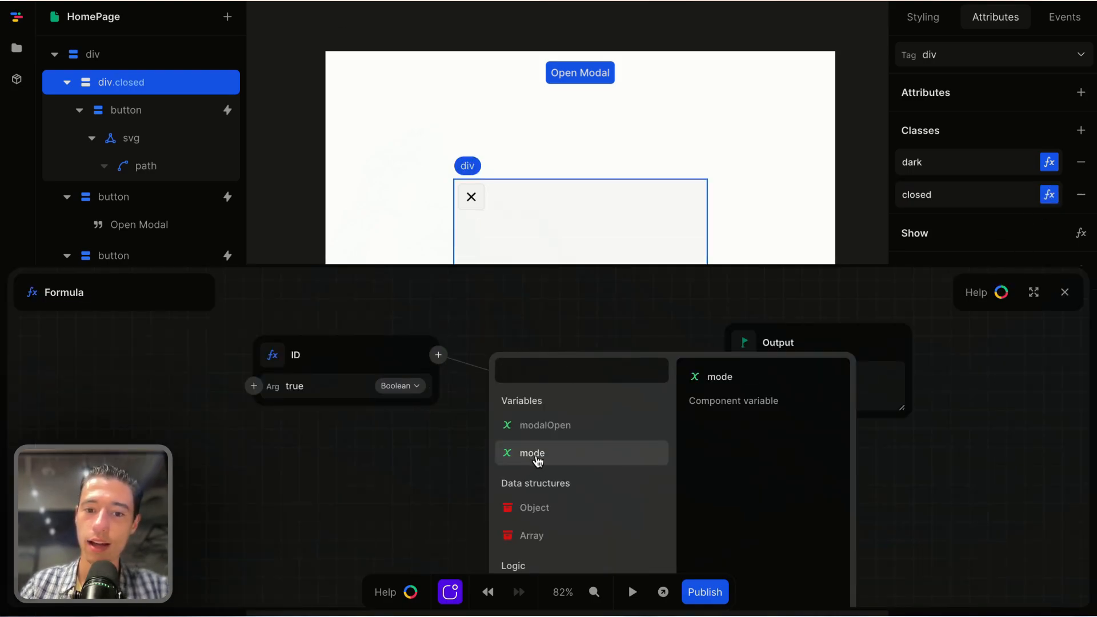
pyautogui.click(563, 425)
pyautogui.click(530, 343)
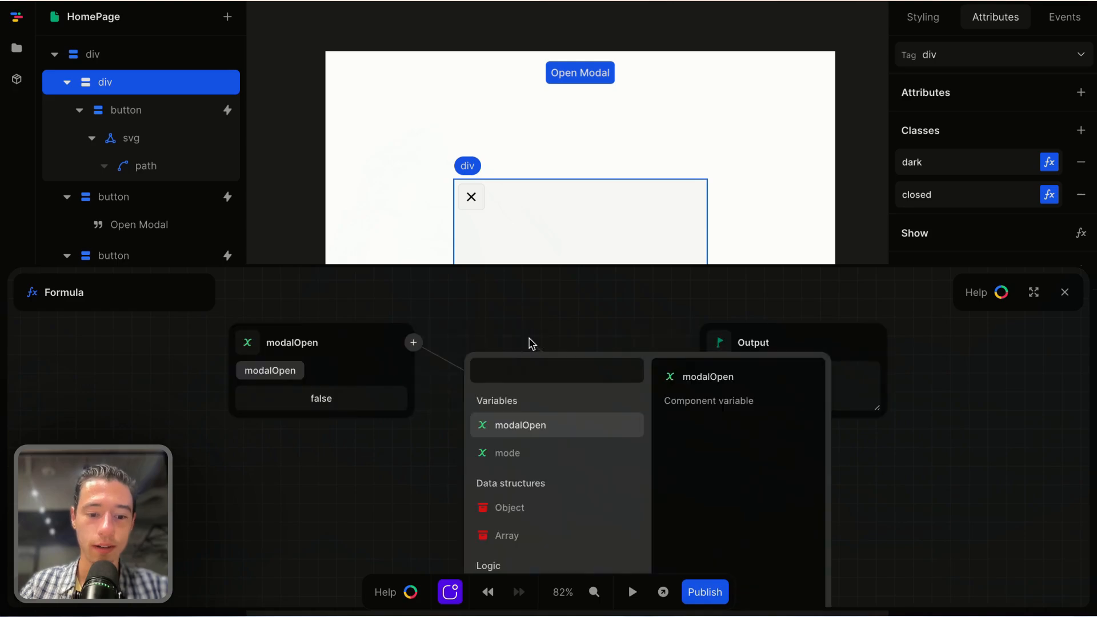
pyautogui.write('eq')
pyautogui.press('Return')
pyautogui.click(534, 414)
pyautogui.write('f')
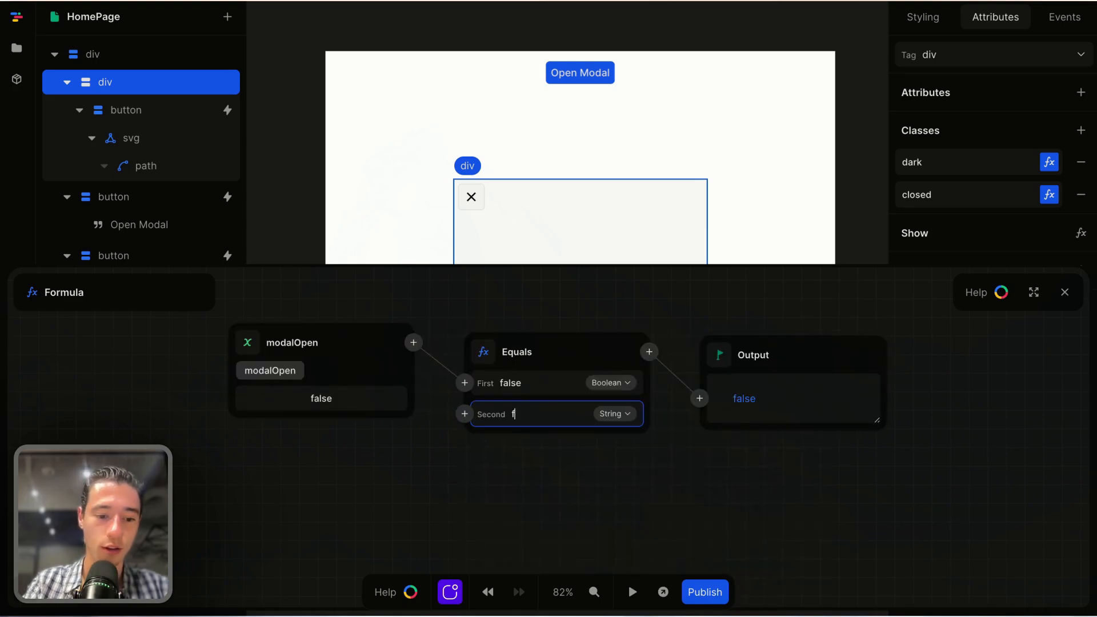
pyautogui.write('alse')
pyautogui.click(1064, 292)
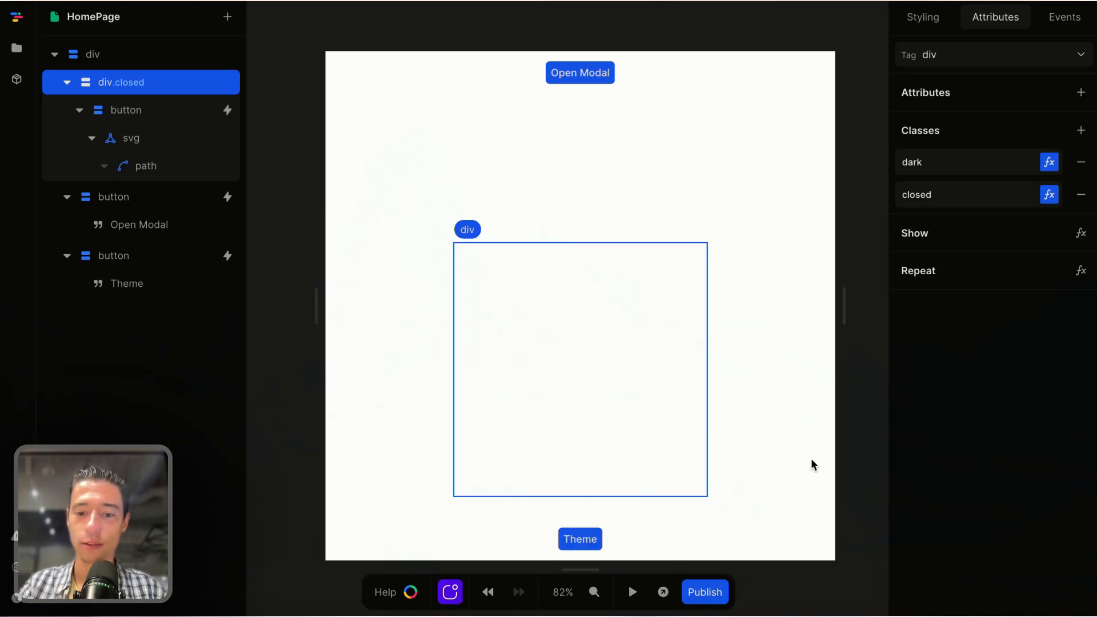
# Preview the page and repeatedly open and close the modal to test its animation in both directions
pyautogui.click(631, 592)
pyautogui.click(561, 76)
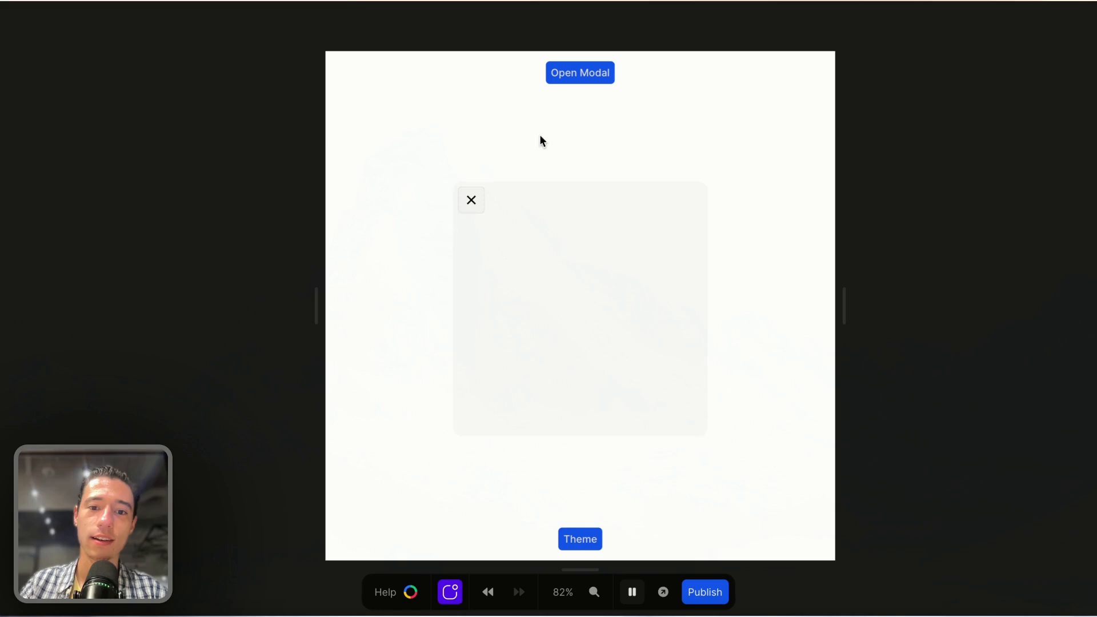
pyautogui.click(472, 198)
pyautogui.click(592, 74)
pyautogui.click(472, 198)
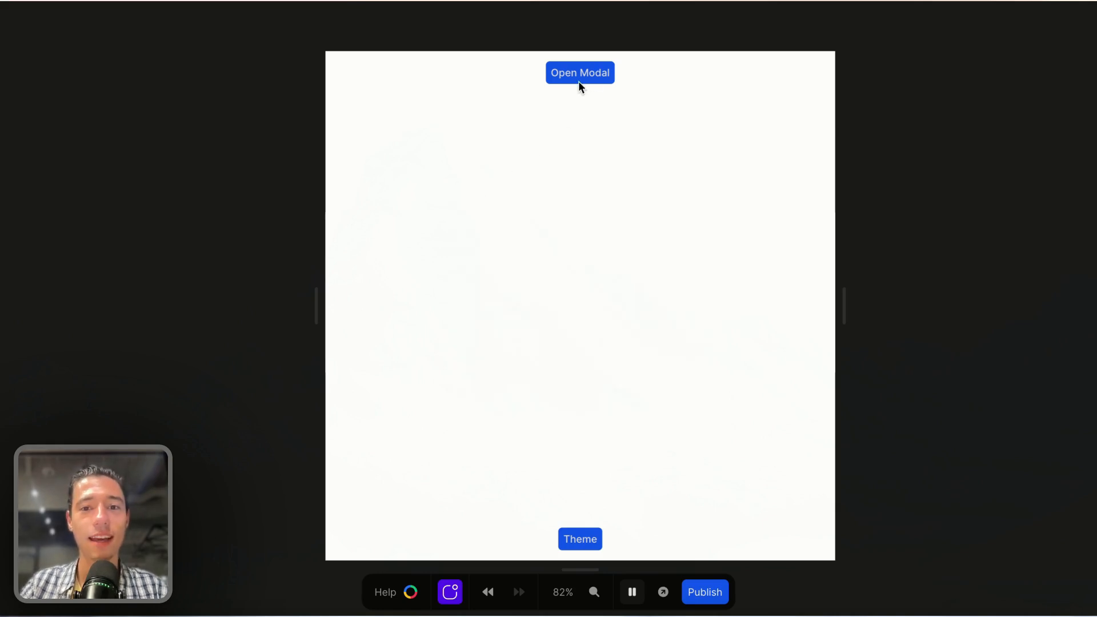
pyautogui.click(578, 80)
pyautogui.click(470, 202)
pyautogui.click(599, 74)
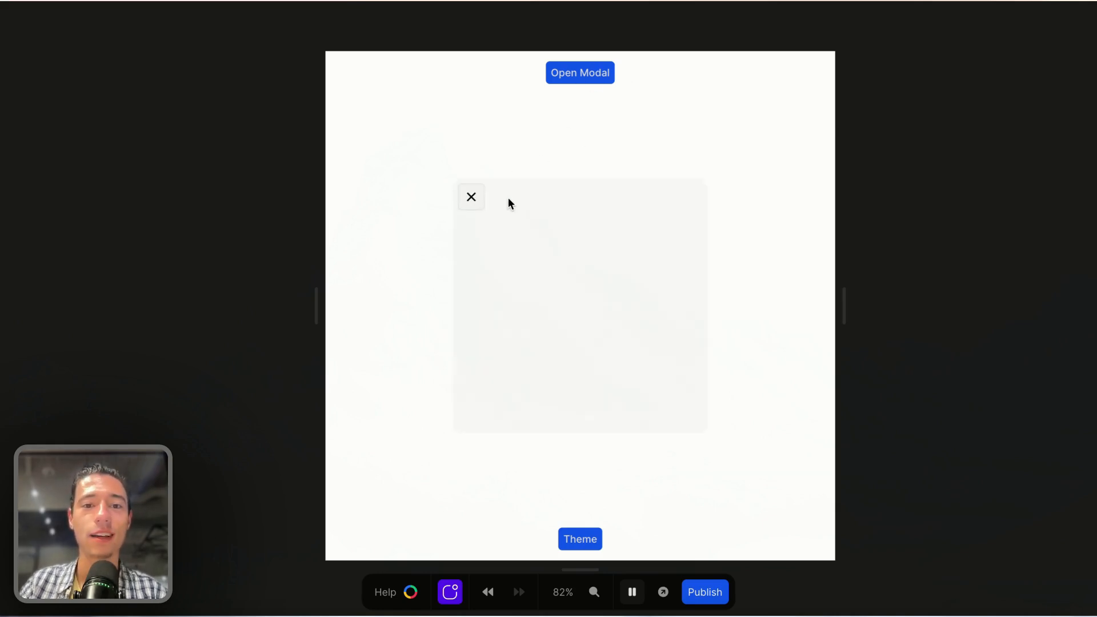
pyautogui.click(472, 200)
pyautogui.click(478, 198)
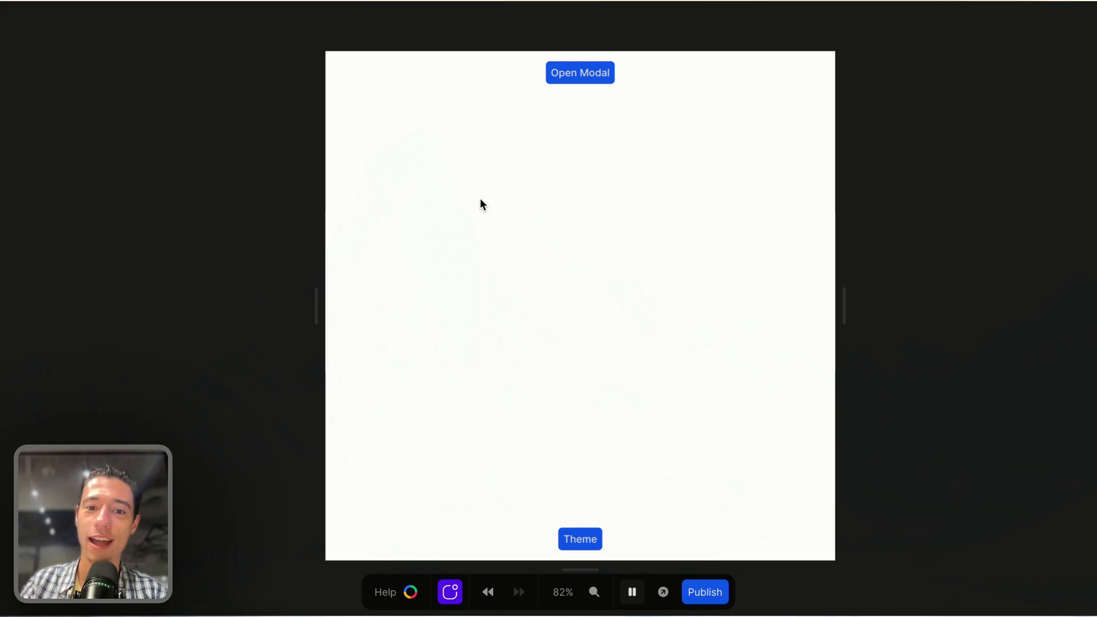
# Open the modal once more in the preview, end the preview and bring up the modal div's styling
pyautogui.click(563, 80)
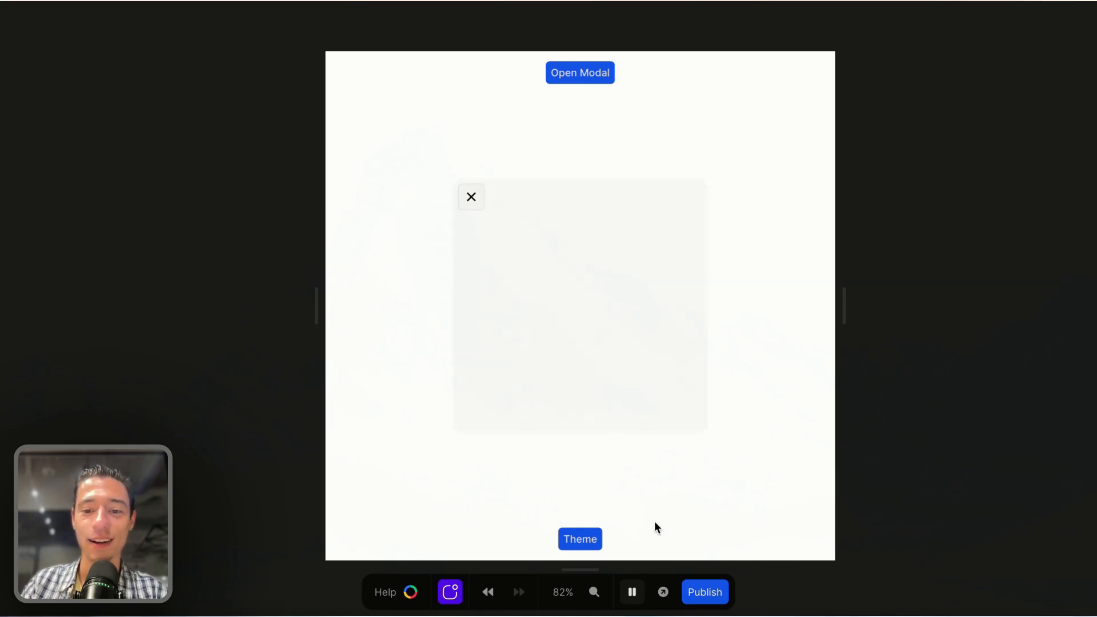
pyautogui.click(632, 592)
pyautogui.click(587, 312)
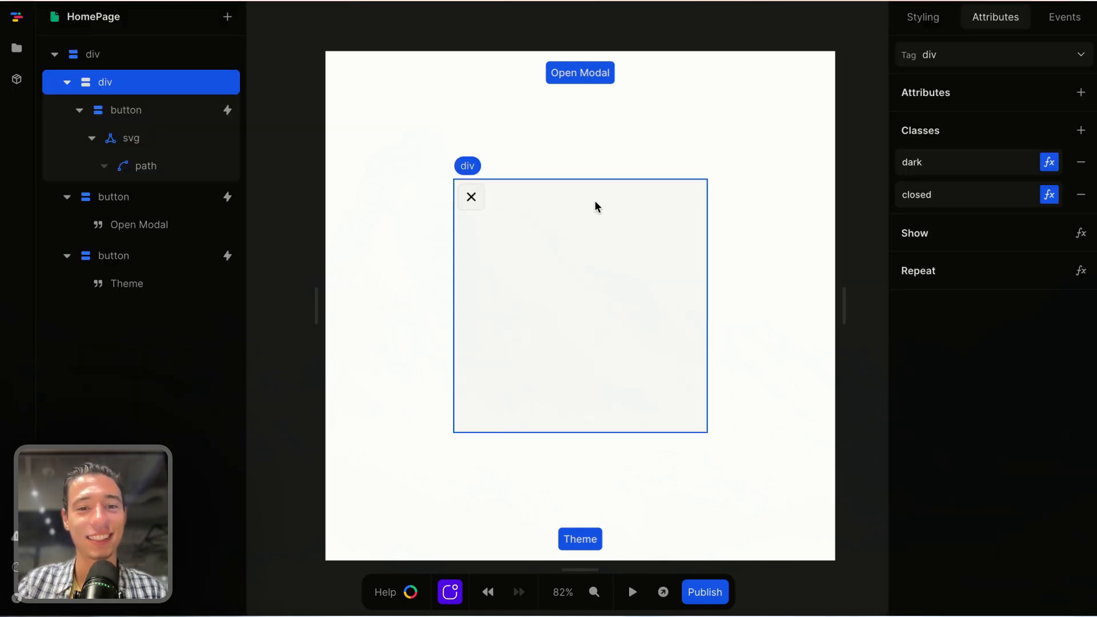
pyautogui.click(914, 16)
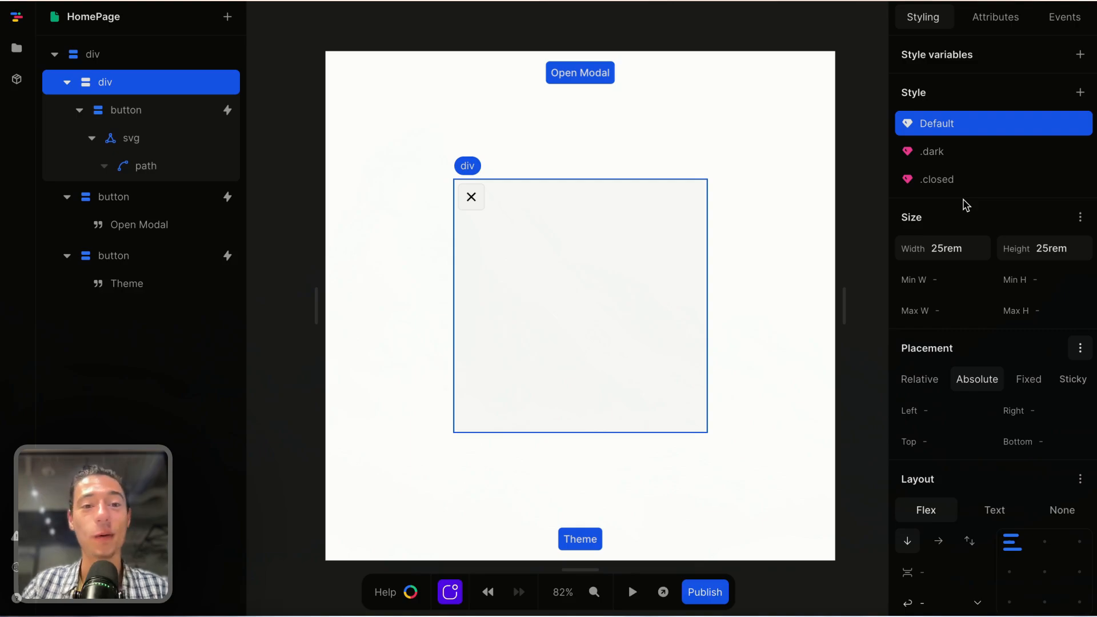
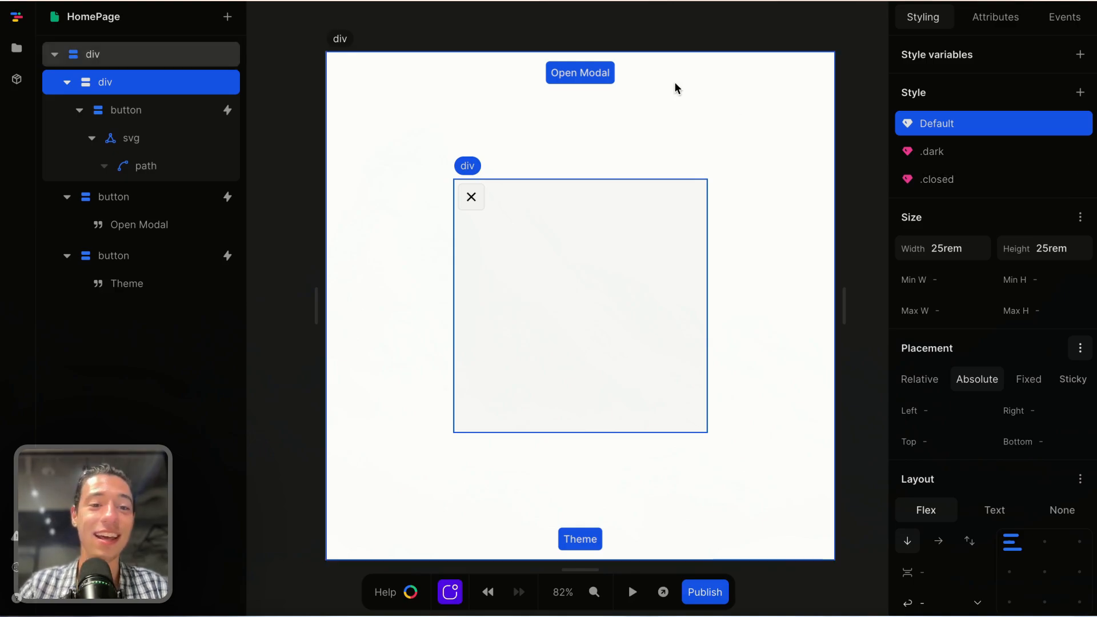
# Switch to the classes project's Test page and preview its multi-step form by stepping forward and back
pyautogui.moveTo(2, 240)
pyautogui.click(66, 303)
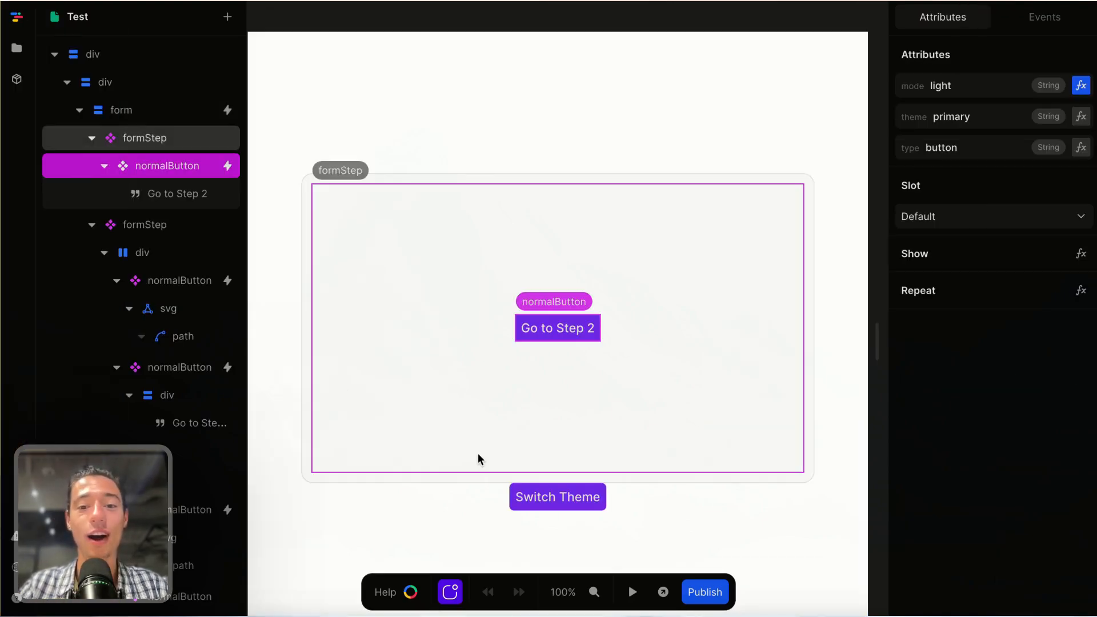
pyautogui.click(632, 592)
pyautogui.click(555, 329)
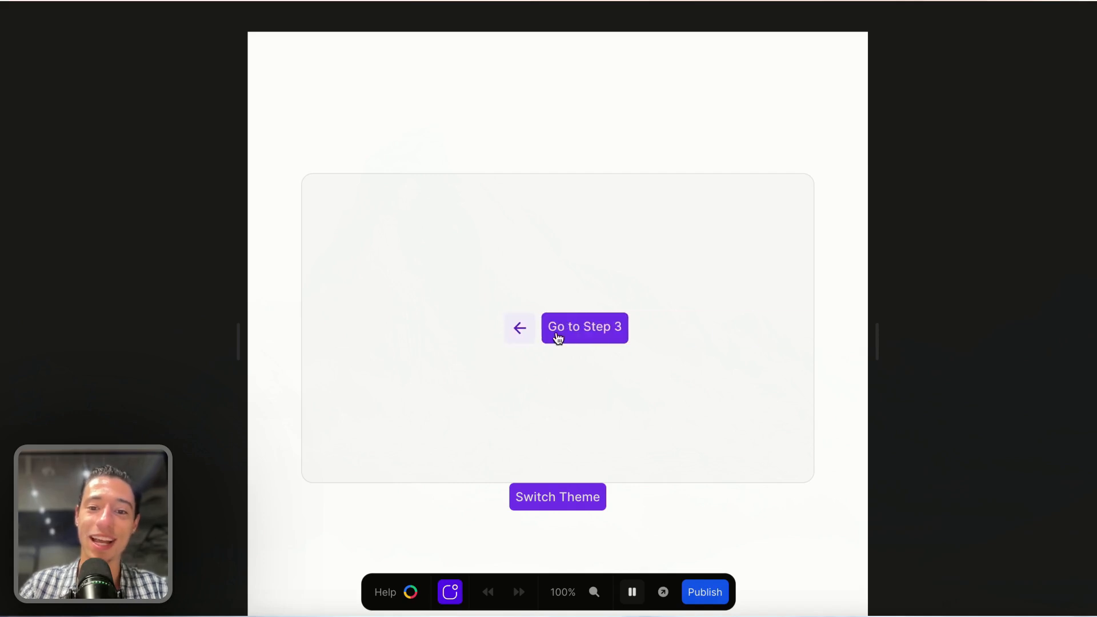
pyautogui.click(564, 335)
pyautogui.click(529, 328)
pyautogui.click(514, 328)
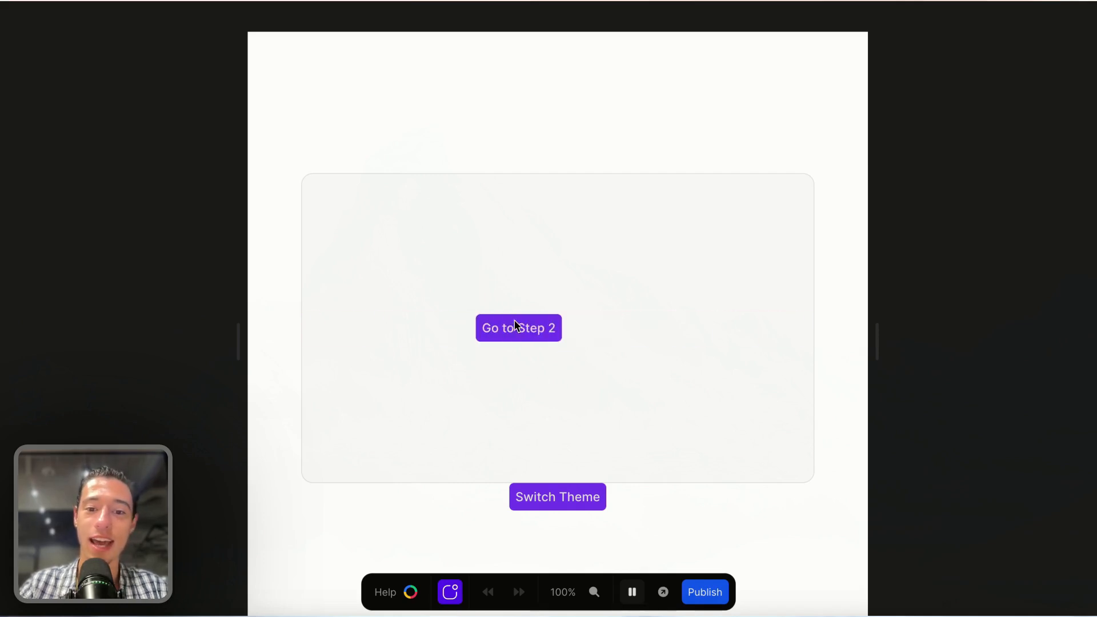
pyautogui.click(634, 595)
# Return to the HomePage project and preview opening and closing the modal several times
pyautogui.moveTo(5, 269)
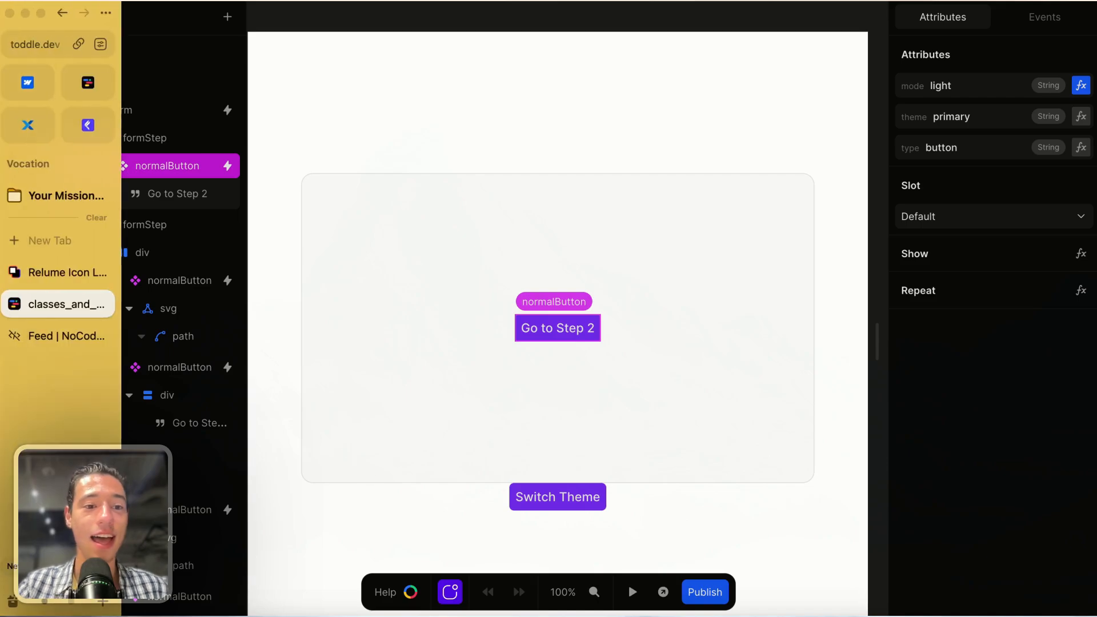
pyautogui.click(52, 269)
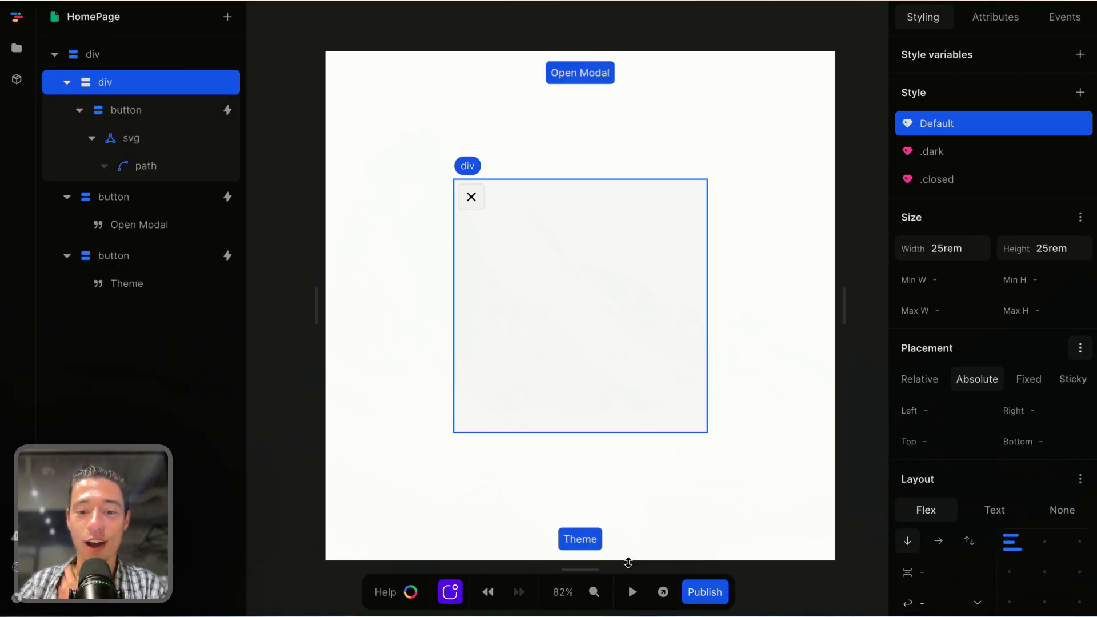
pyautogui.click(633, 592)
pyautogui.click(473, 199)
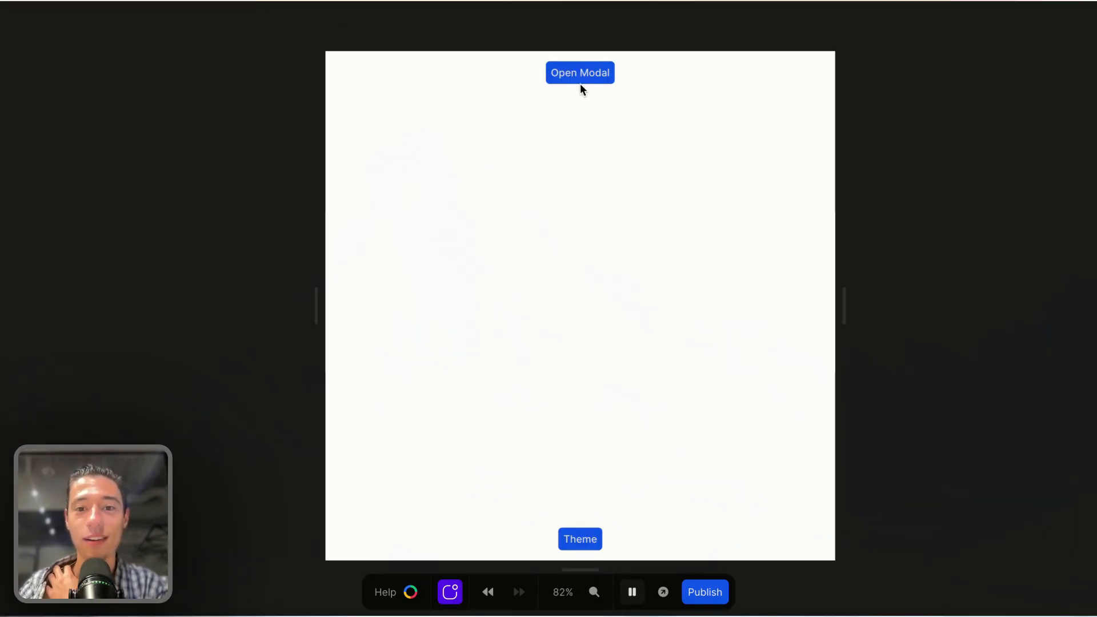
pyautogui.click(581, 83)
pyautogui.click(469, 198)
pyautogui.click(584, 83)
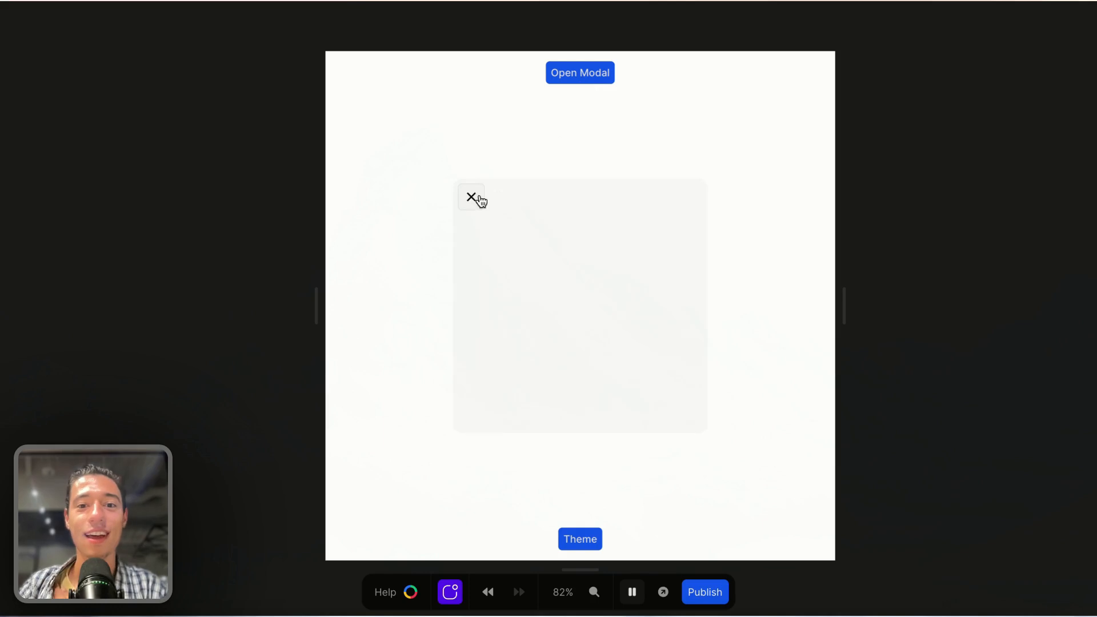
pyautogui.click(470, 197)
pyautogui.click(580, 81)
pyautogui.click(473, 197)
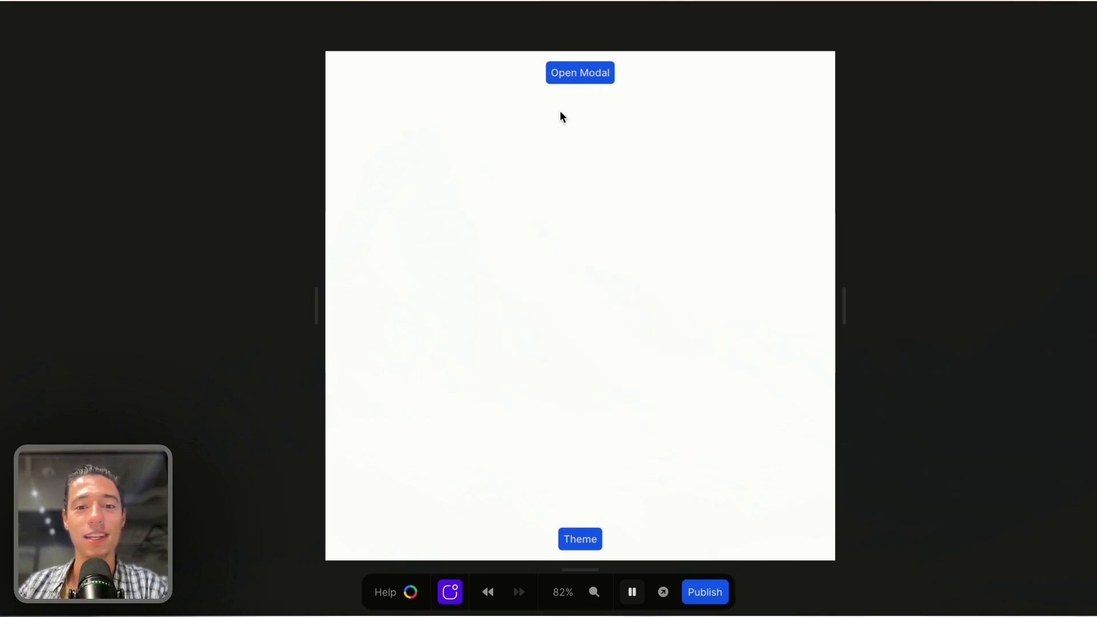
pyautogui.click(588, 67)
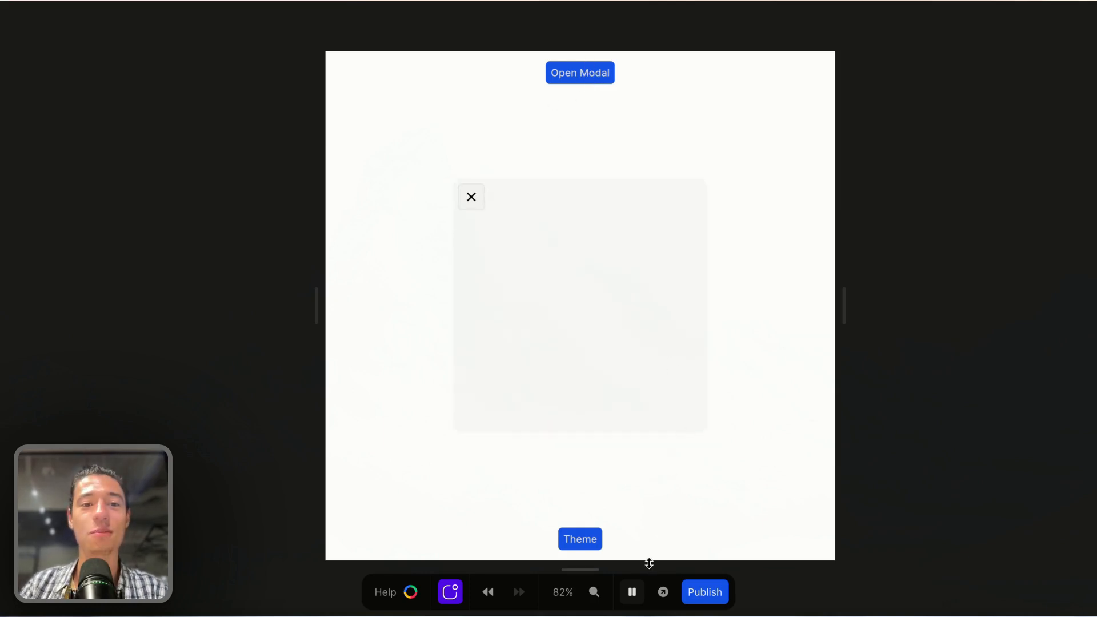
pyautogui.click(640, 594)
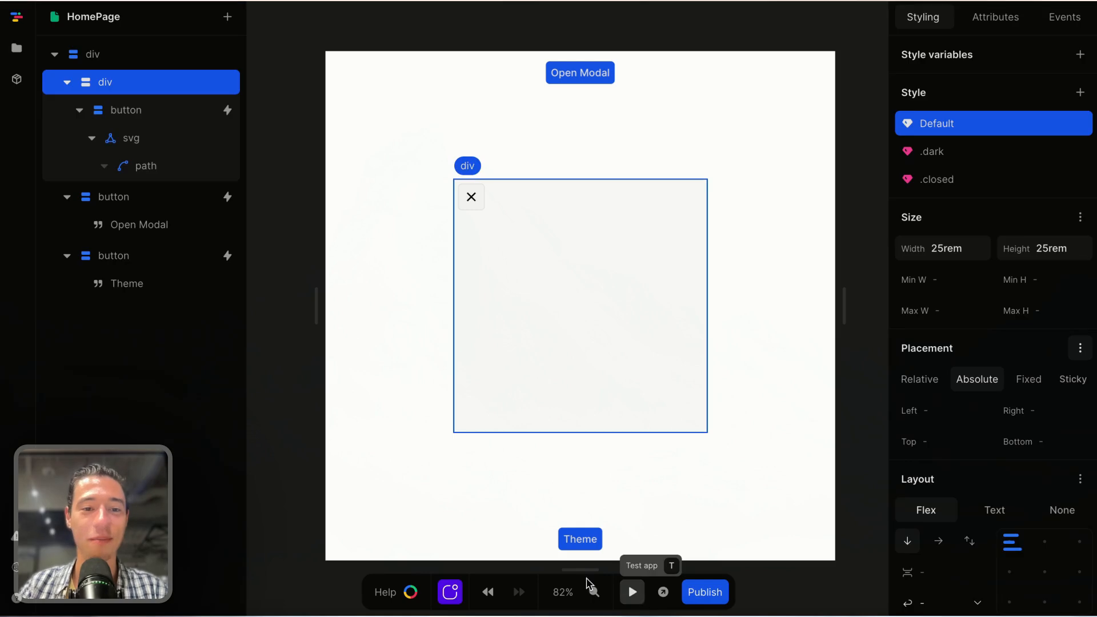
# View the Toddle Classes Course post in the NoCode ProCode feed and return to the HomePage project
pyautogui.moveTo(3, 354)
pyautogui.click(58, 304)
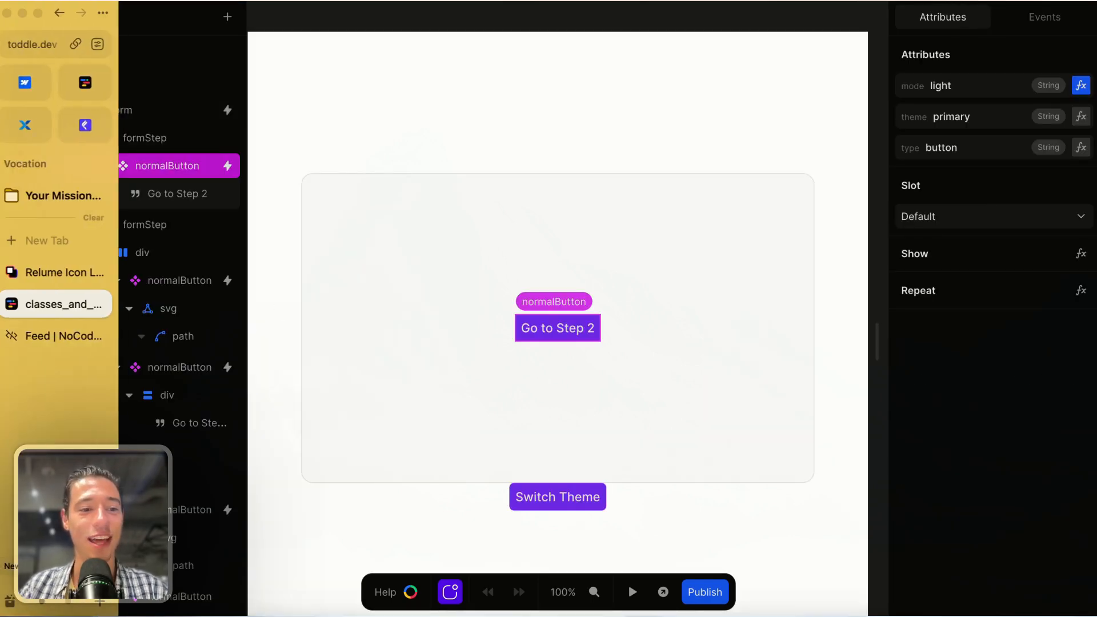
pyautogui.click(57, 336)
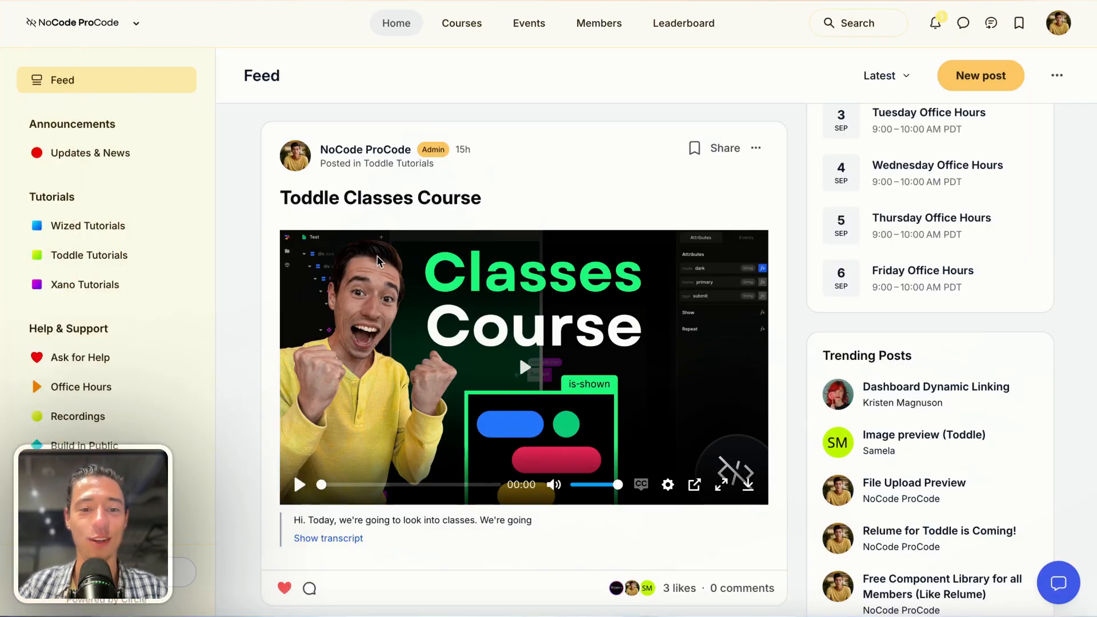
pyautogui.moveTo(3, 320)
pyautogui.click(88, 84)
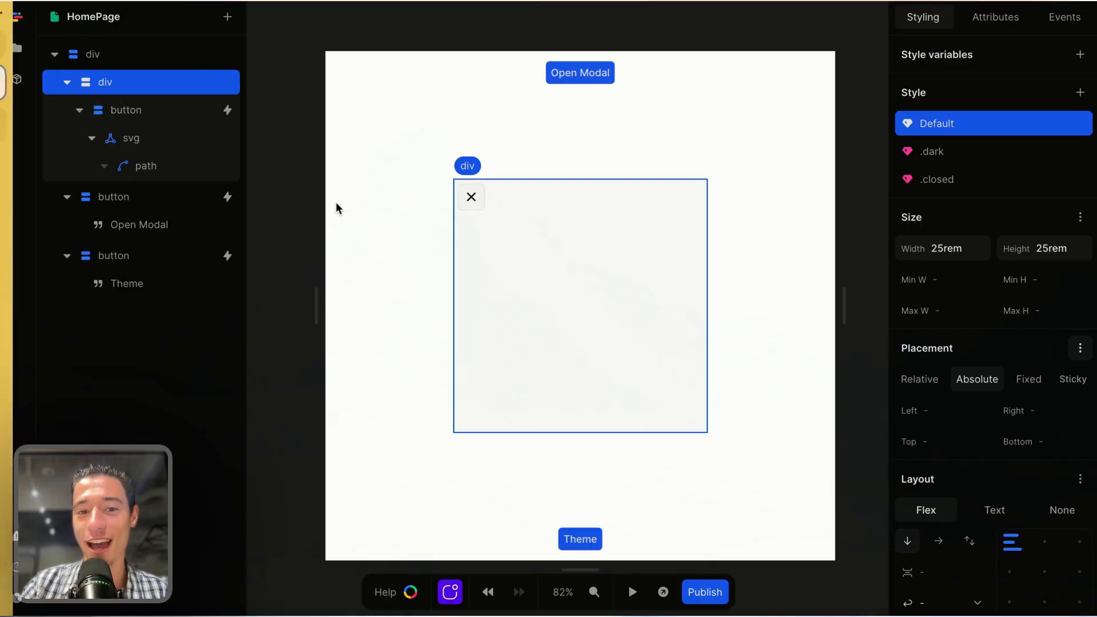
# Review the modal div's .closed and Default styles, examining the translate values, opacity and transitions of .closed
pyautogui.click(960, 182)
pyautogui.scroll(-10, 980, 300)
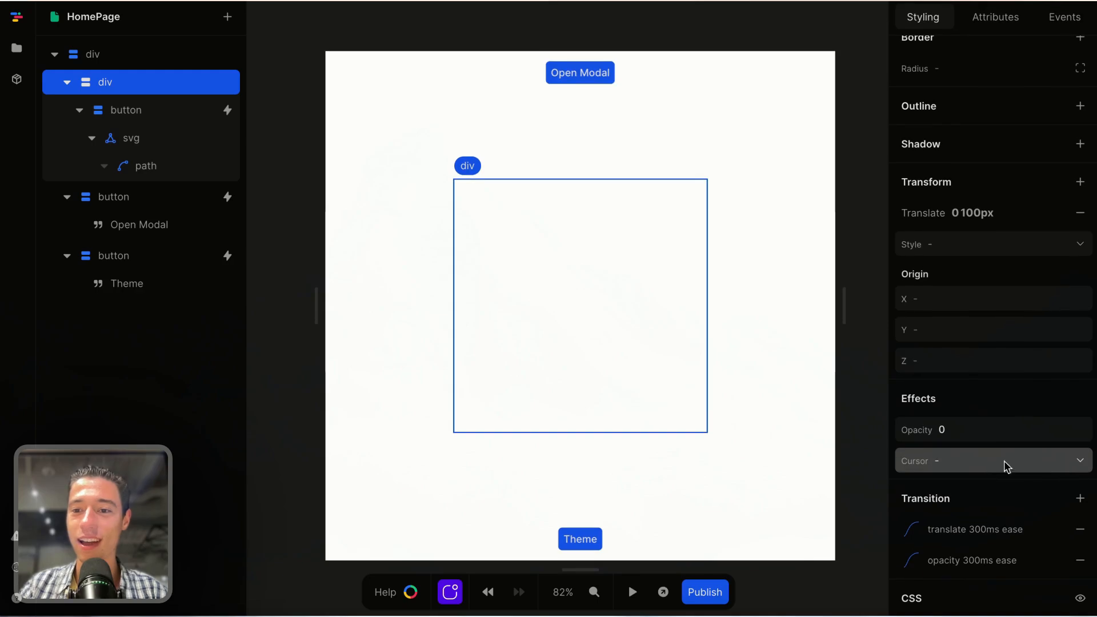
pyautogui.scroll(10, 983, 331)
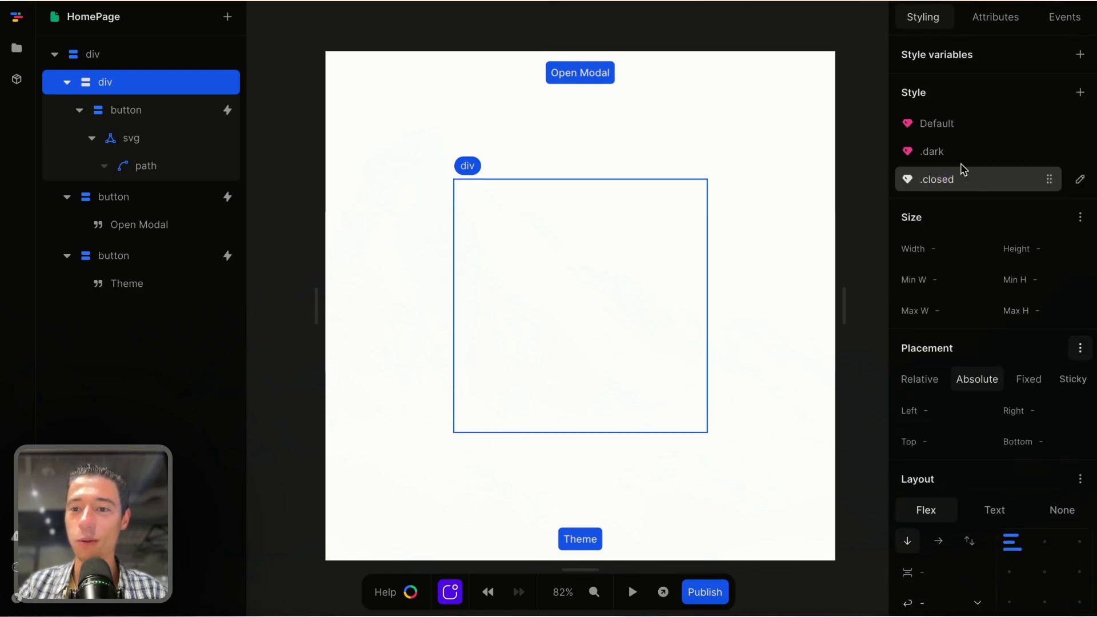
pyautogui.click(946, 124)
pyautogui.scroll(-2, 960, 287)
pyautogui.scroll(2, 949, 246)
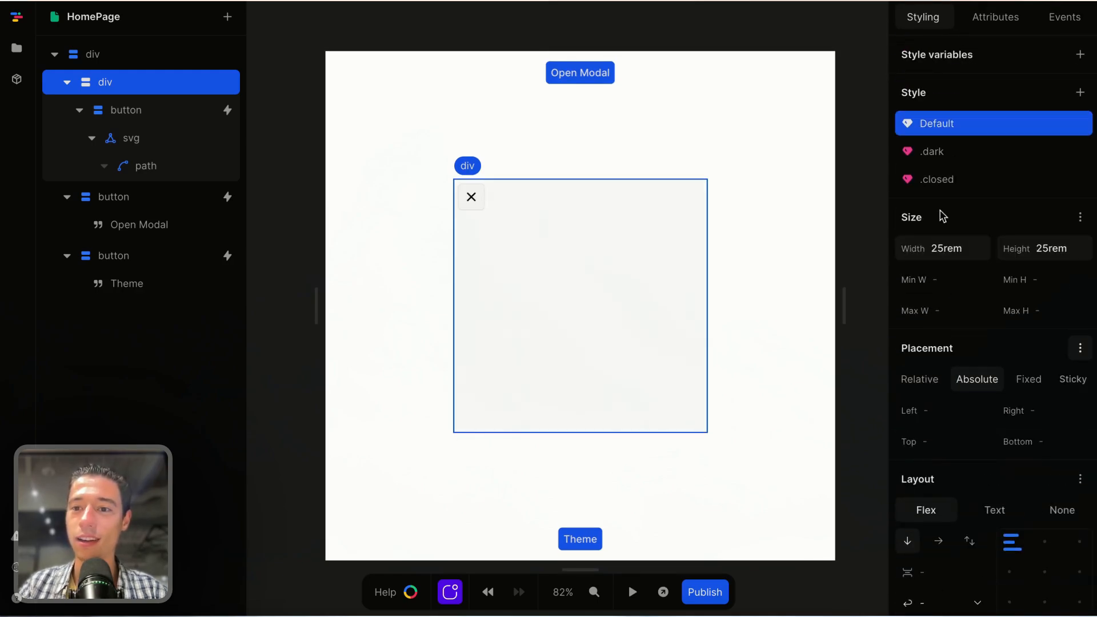
pyautogui.click(938, 178)
pyautogui.scroll(-15, 958, 279)
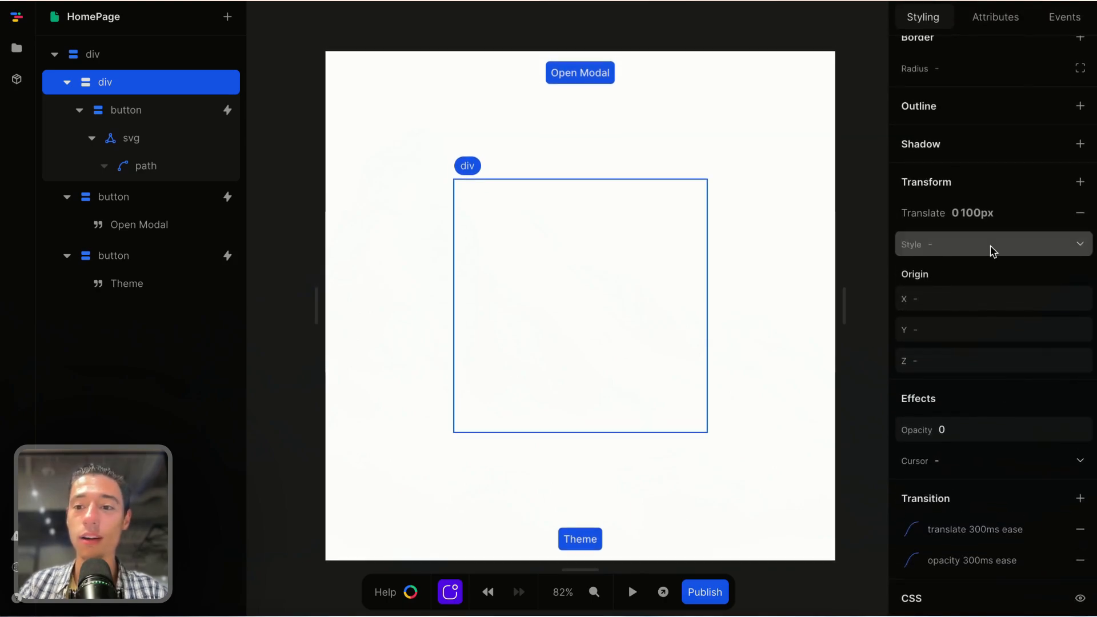
pyautogui.click(985, 215)
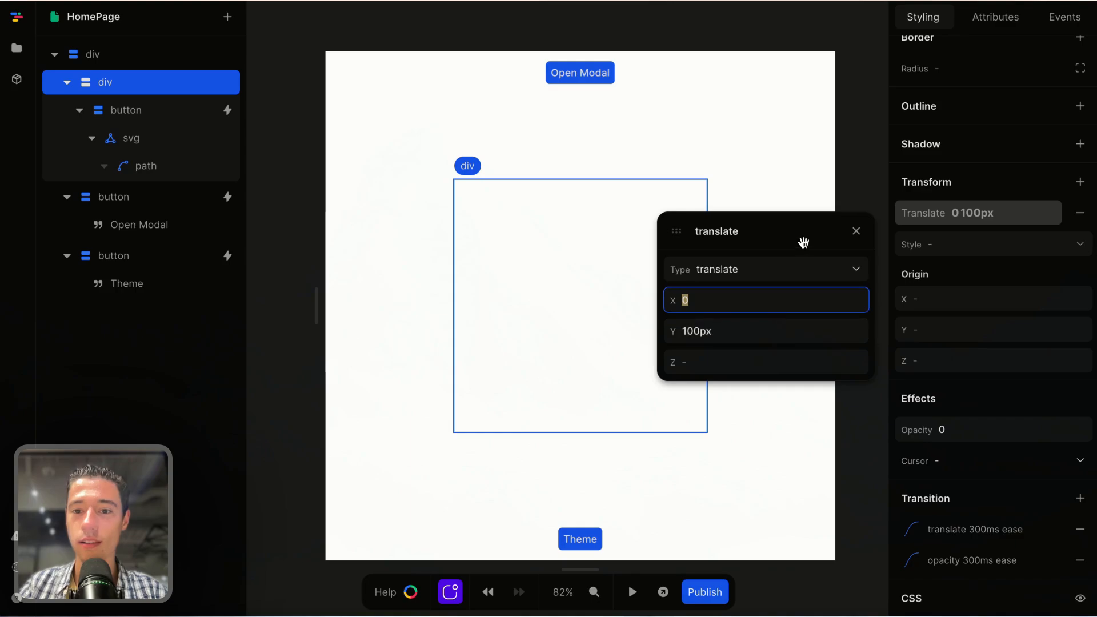
pyautogui.click(856, 240)
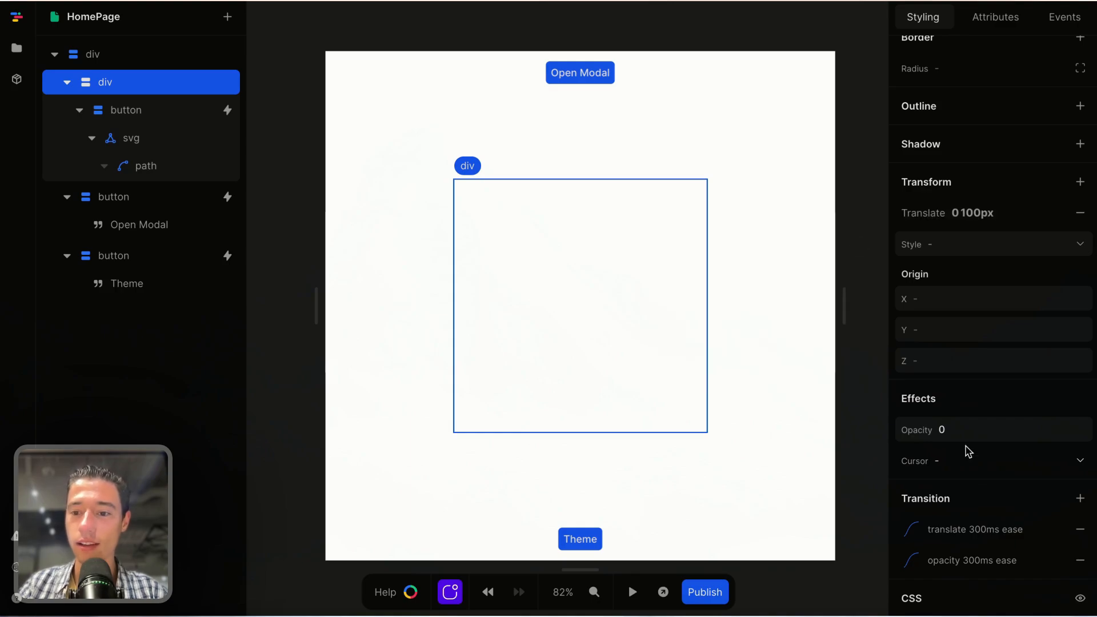
# Add a transition to the modal div's .closed style with its property set to all
pyautogui.click(1081, 499)
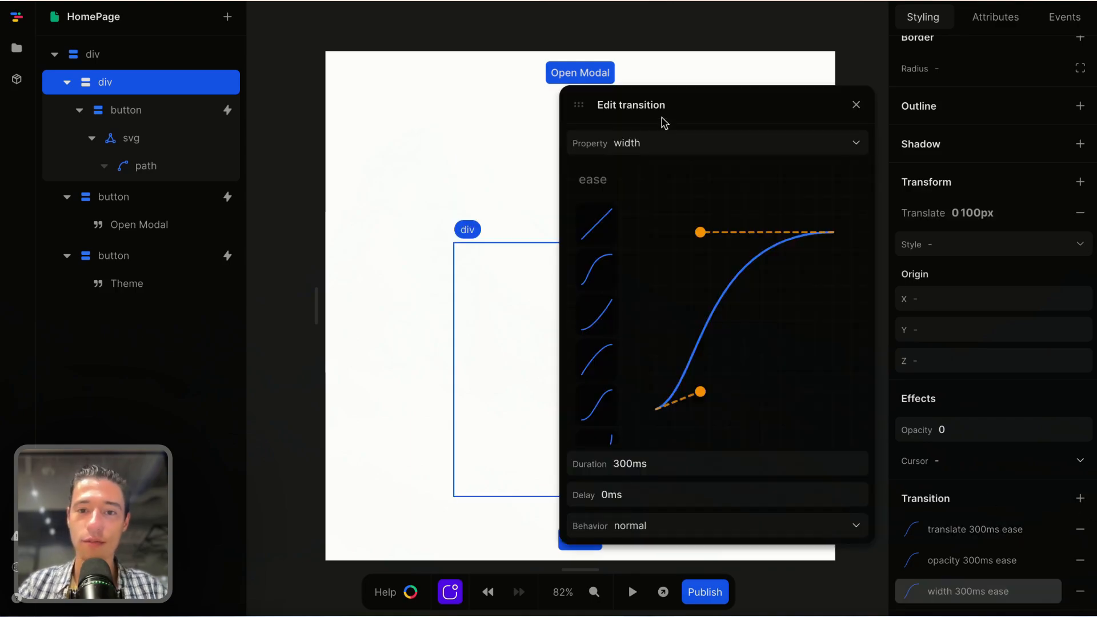
pyautogui.click(656, 151)
pyautogui.write('all')
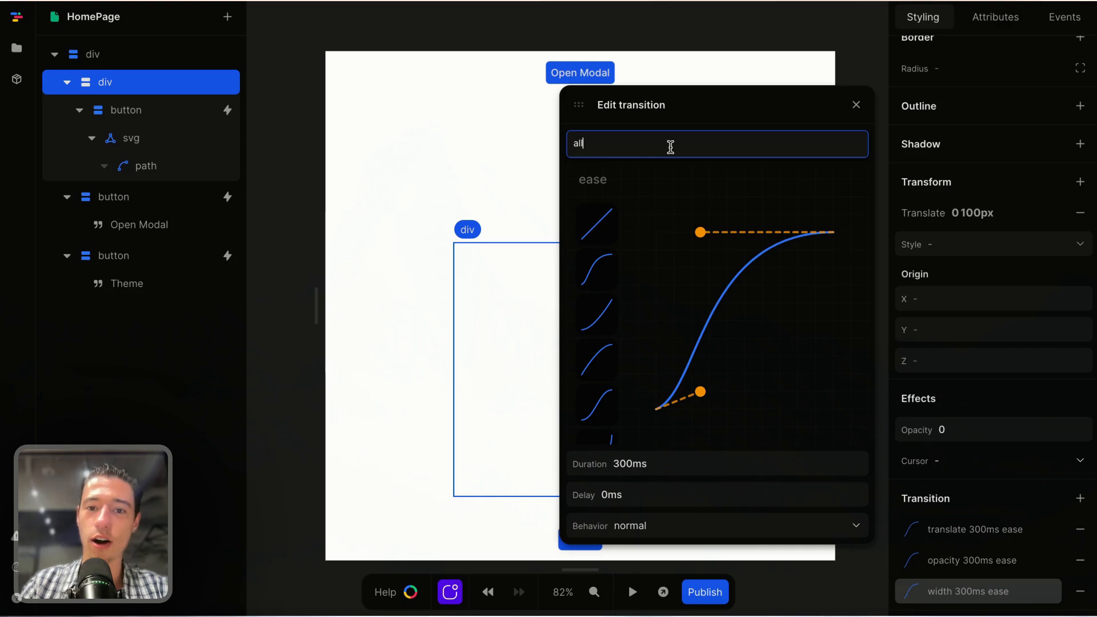
pyautogui.click(714, 111)
pyautogui.click(858, 110)
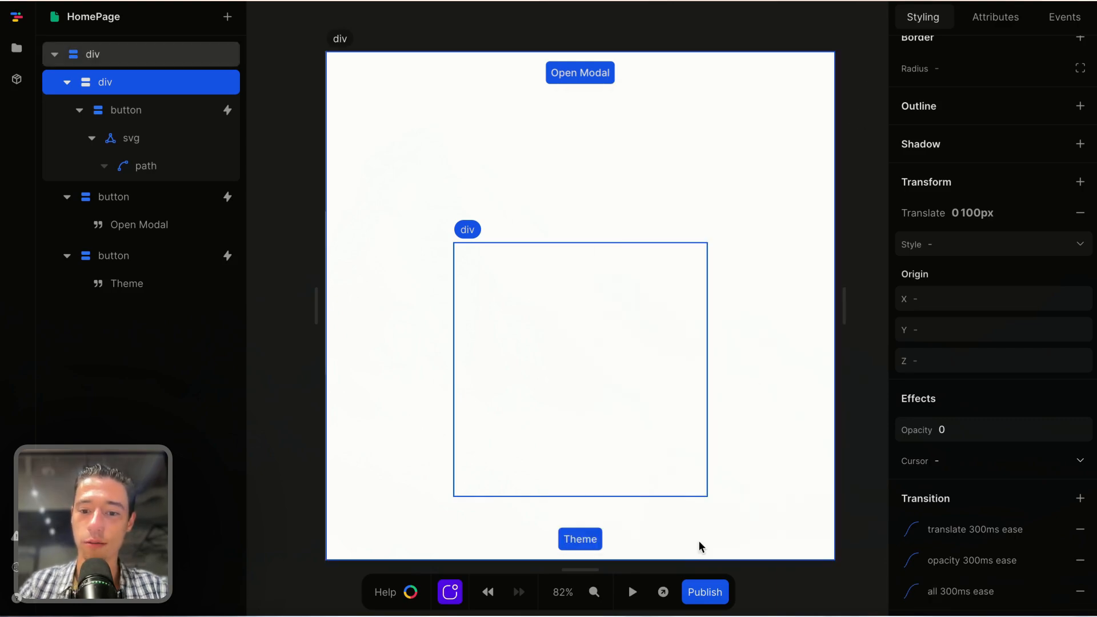
# Preview the page with the added all transition, repeatedly closing and reopening the modal, and end the preview
pyautogui.click(632, 592)
pyautogui.click(472, 200)
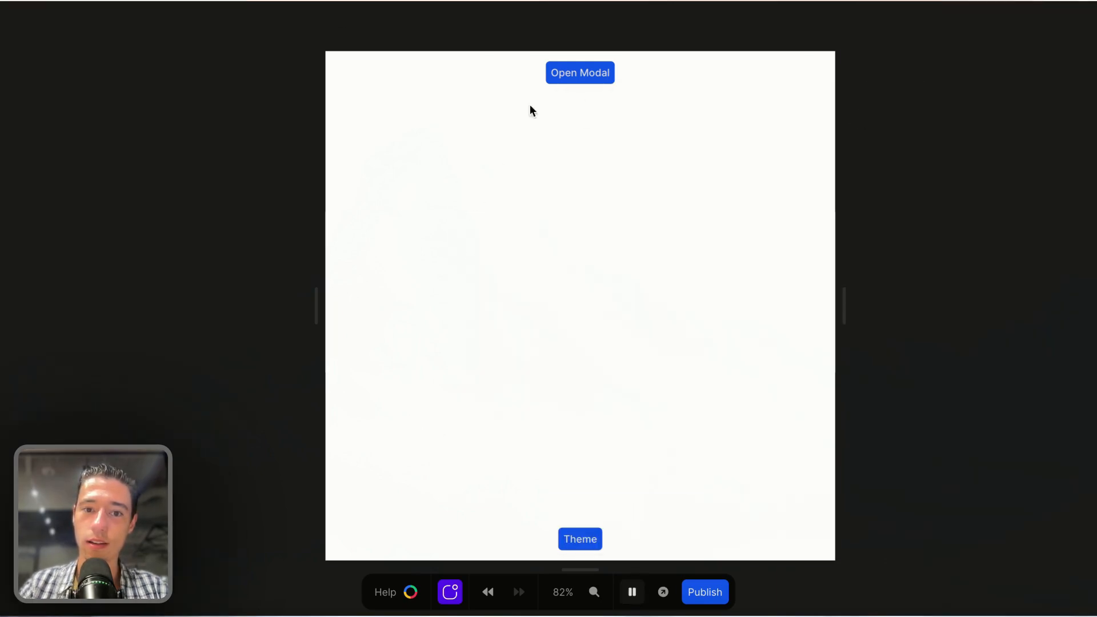
pyautogui.click(582, 73)
pyautogui.click(476, 199)
pyautogui.click(580, 77)
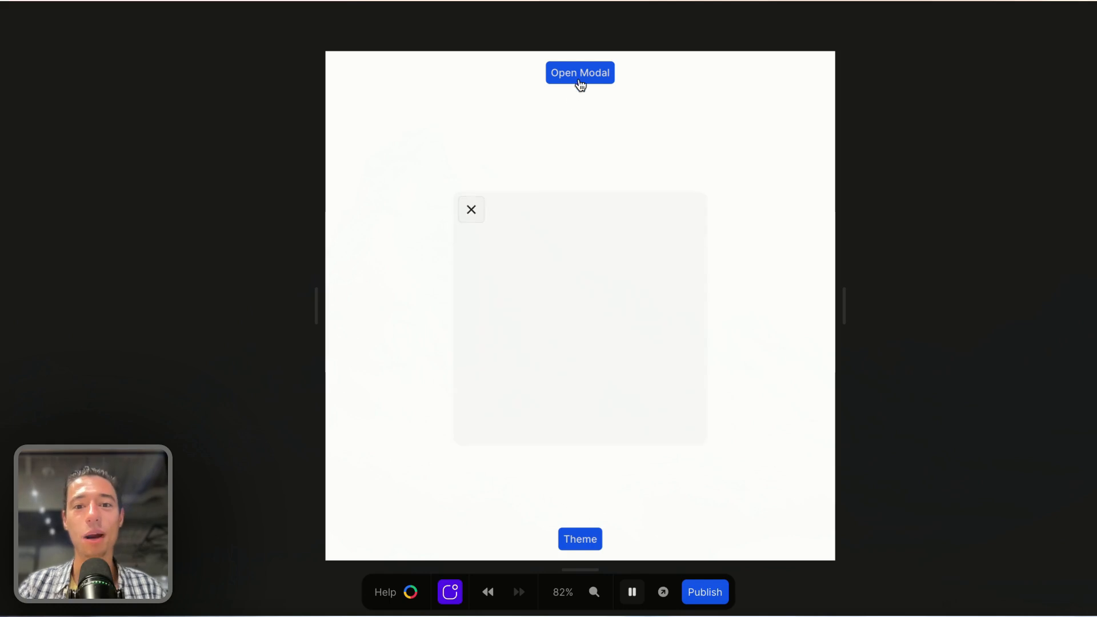
pyautogui.click(472, 200)
pyautogui.click(593, 76)
pyautogui.click(467, 198)
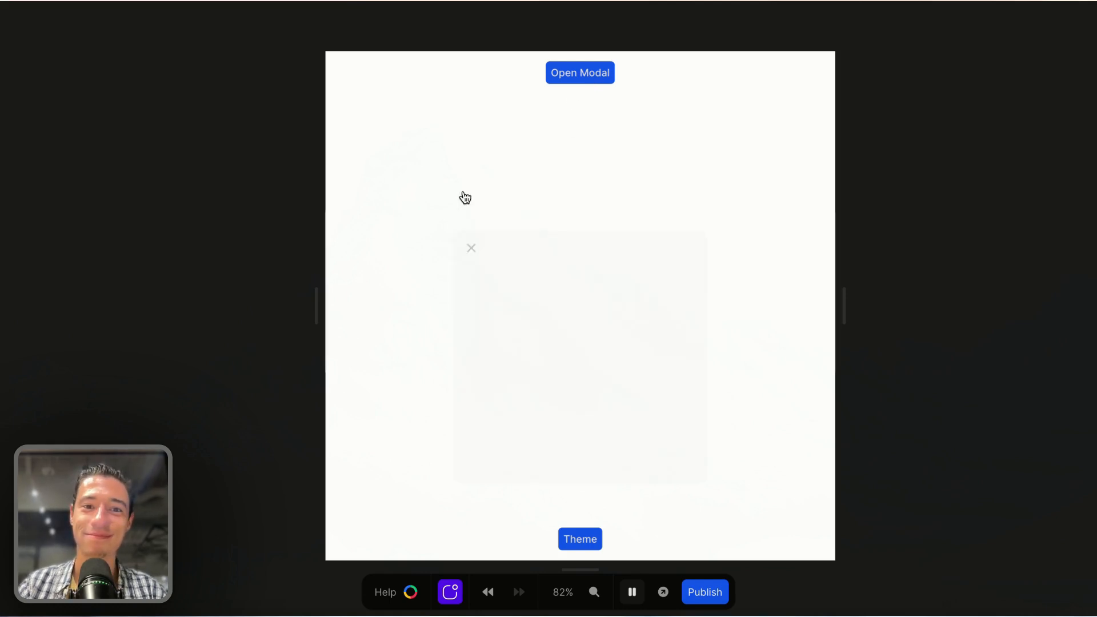
pyautogui.click(577, 78)
pyautogui.click(471, 197)
pyautogui.click(578, 76)
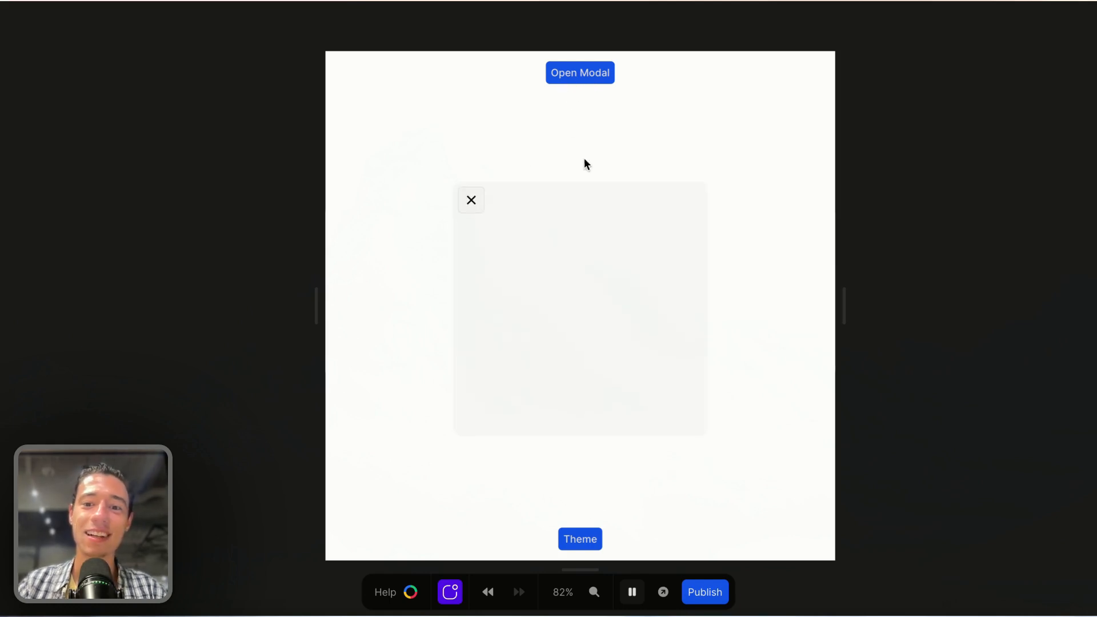
pyautogui.click(632, 592)
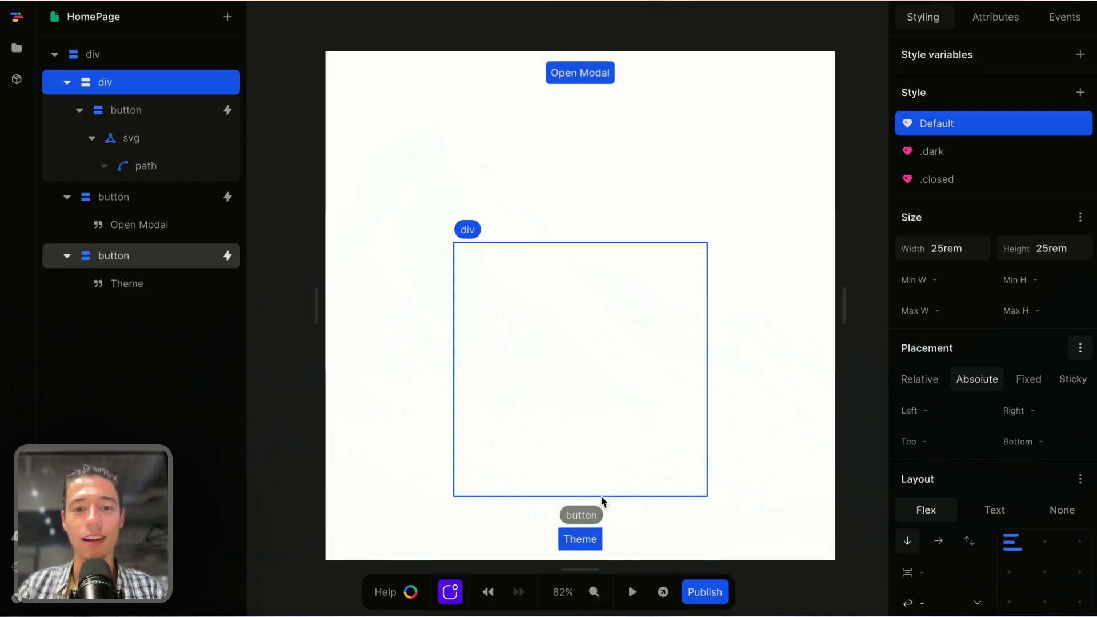
# Add a Heading 2 element inside the page's outer div and select the heading
pyautogui.click(620, 427)
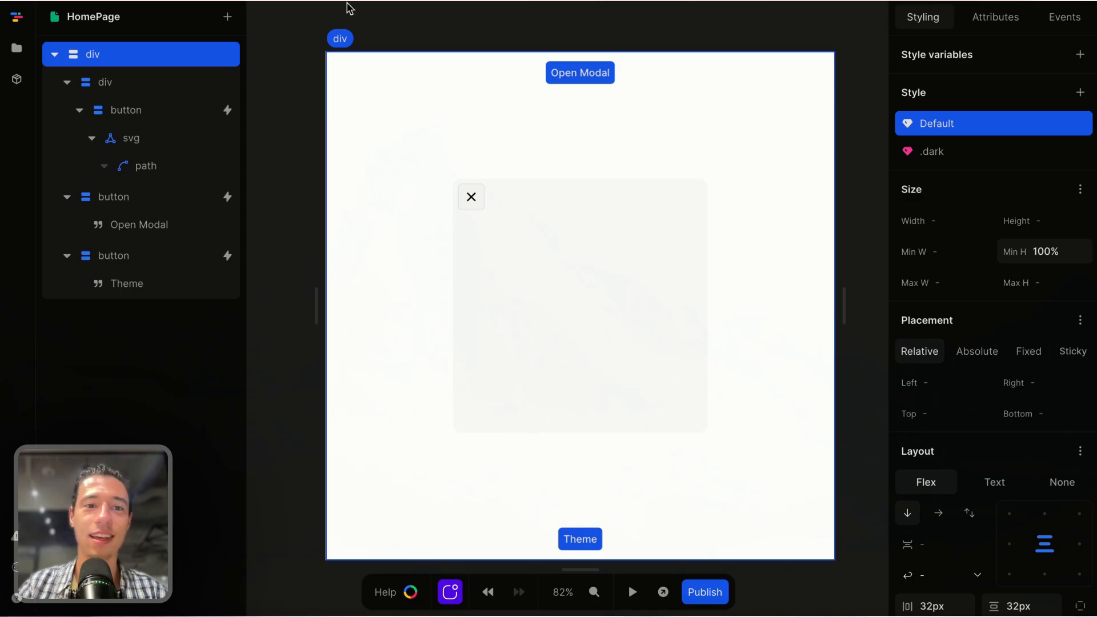
pyautogui.click(229, 17)
pyautogui.write('h')
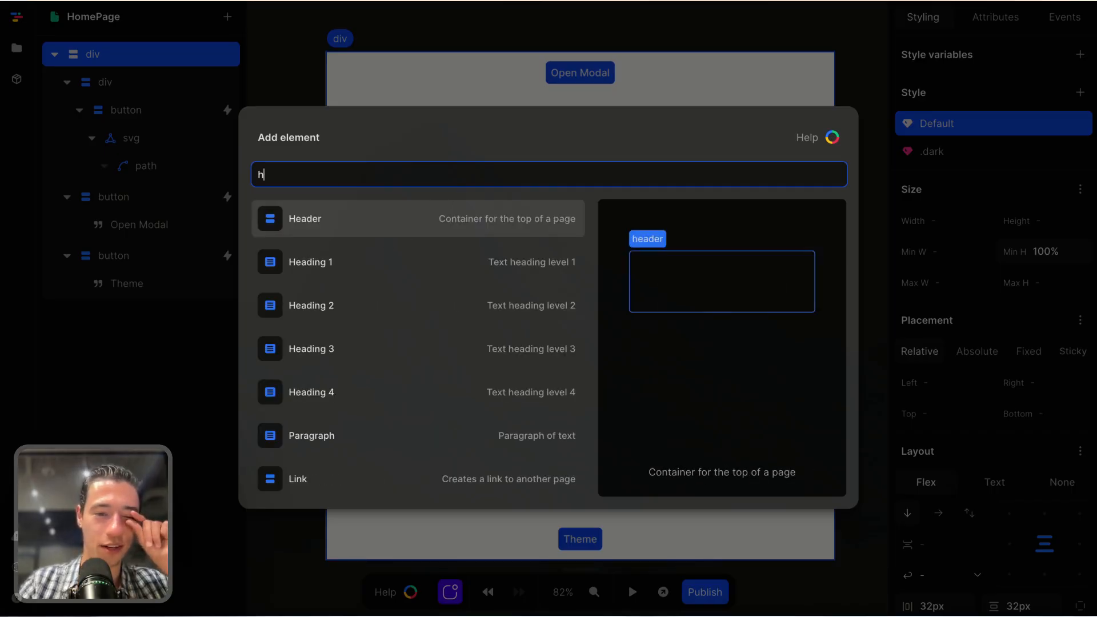
pyautogui.click(390, 314)
pyautogui.click(554, 315)
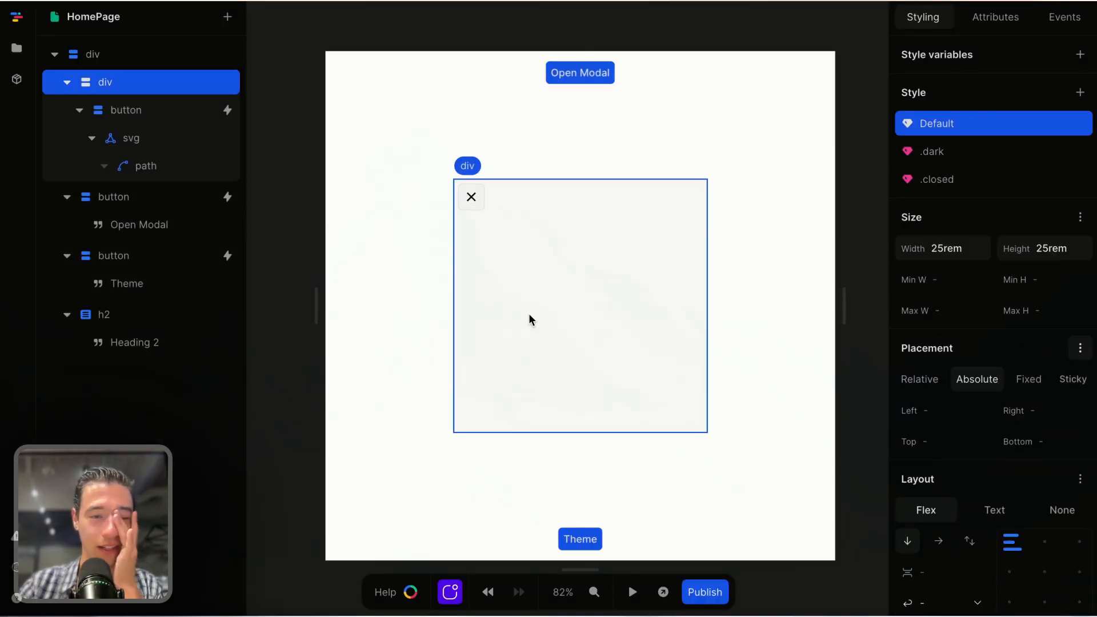
pyautogui.click(137, 318)
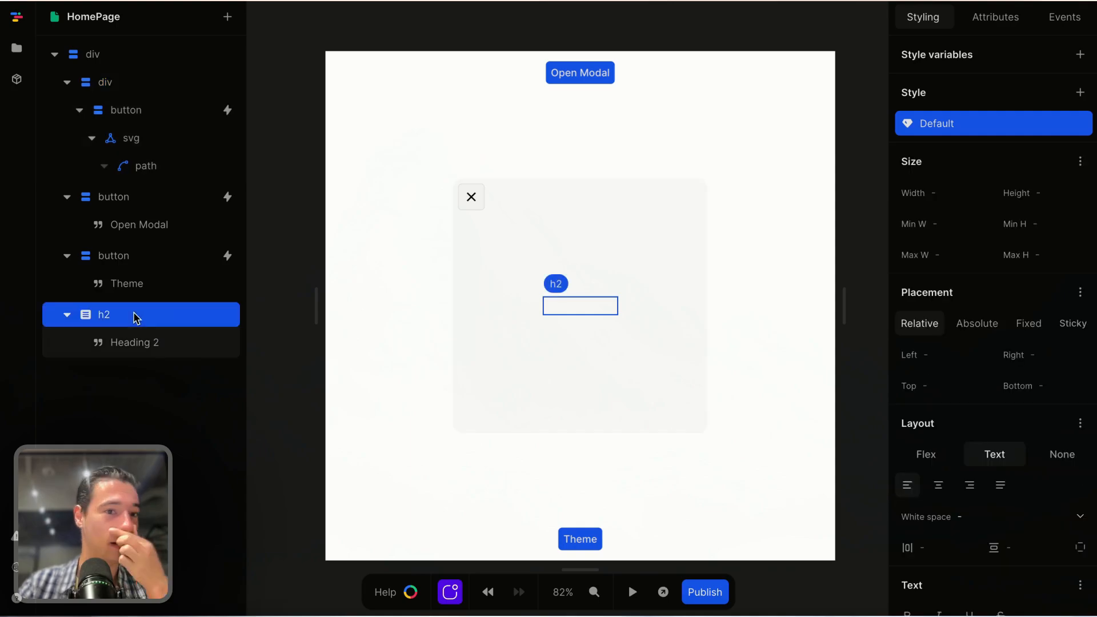
# Move the Heading 2 element from the outer div into the modal div, placing it below the close button
pyautogui.moveTo(137, 318); pyautogui.dragTo(125, 95)
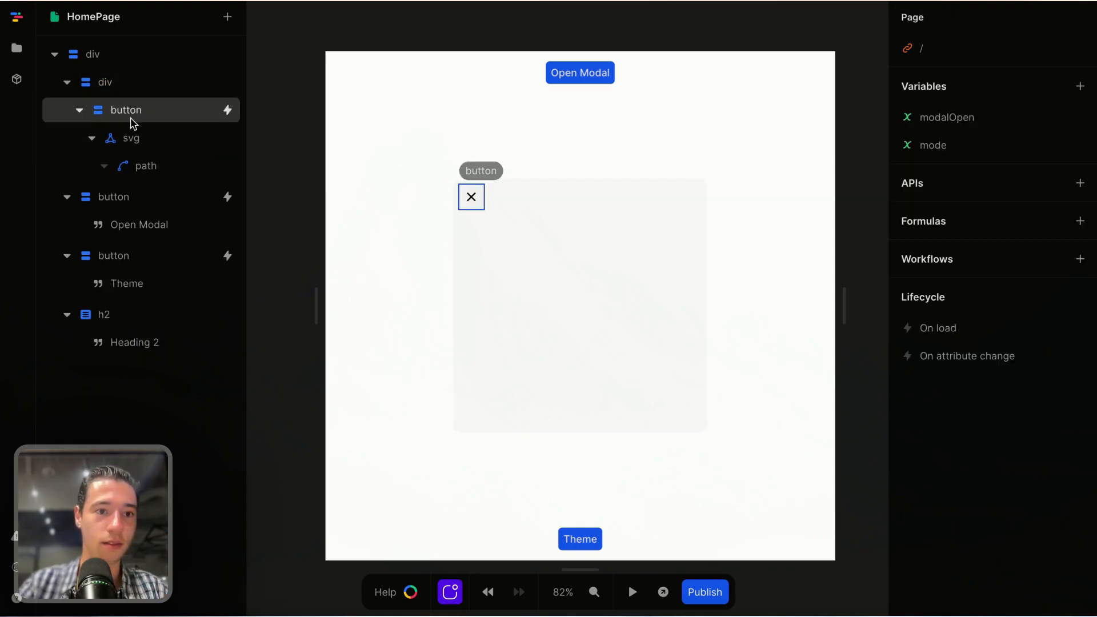
pyautogui.moveTo(132, 319); pyautogui.dragTo(94, 191)
pyautogui.click(118, 230)
pyautogui.hotkey('ctrl', 'x')
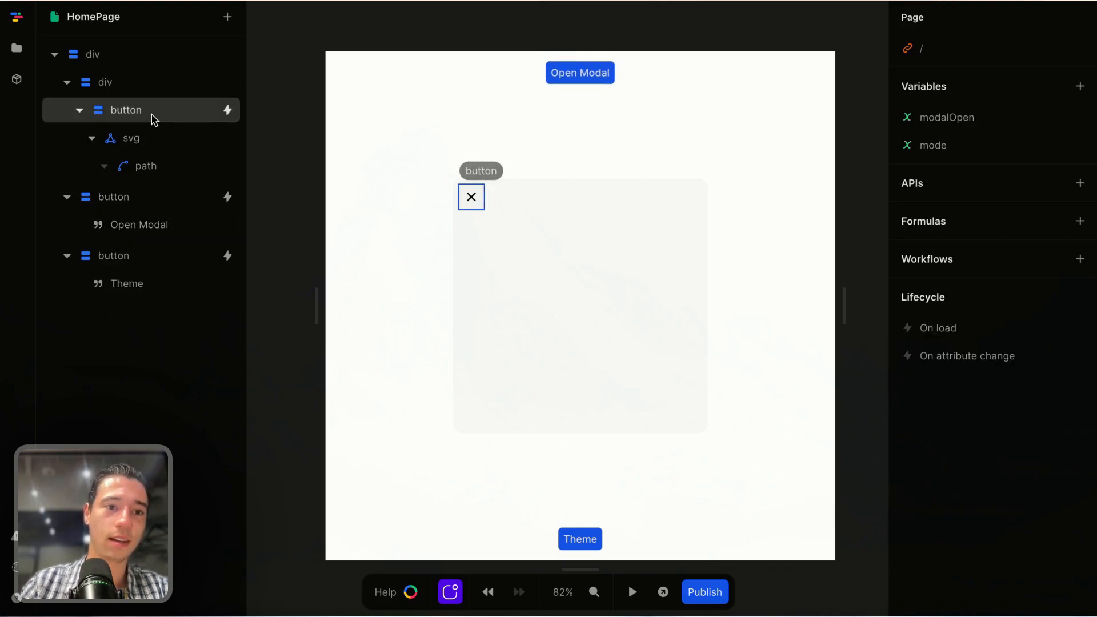
pyautogui.click(130, 85)
pyautogui.hotkey('ctrl', 'v')
pyautogui.click(691, 450)
# Preview the page with the heading, switching themes repeatedly and closing and reopening the modal, and end the preview
pyautogui.click(632, 592)
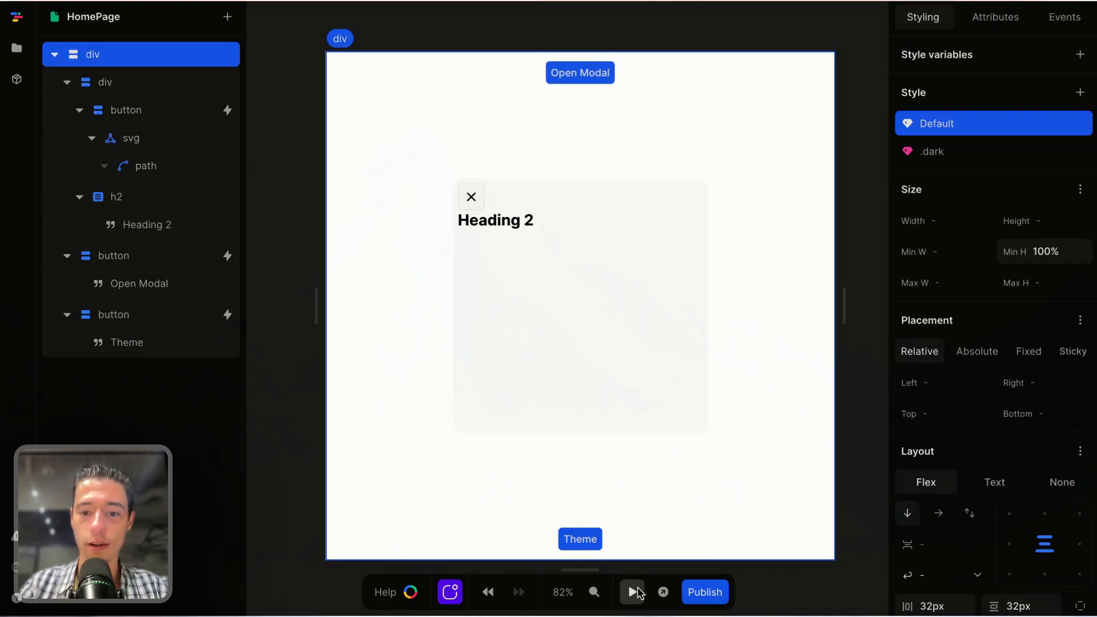
pyautogui.click(580, 548)
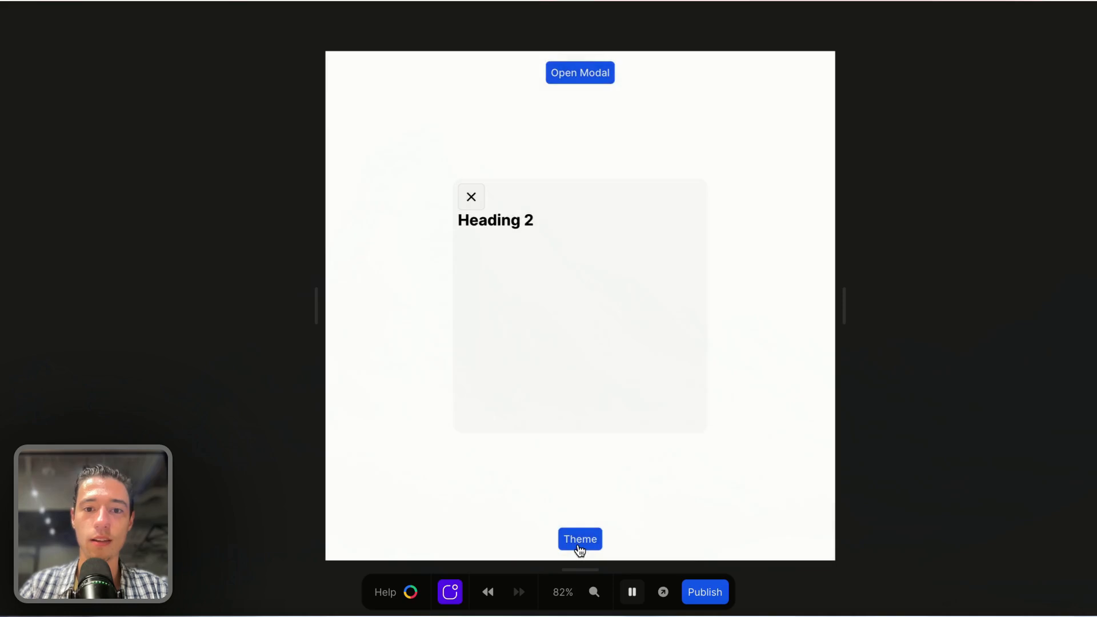
pyautogui.click(580, 547)
pyautogui.click(580, 548)
pyautogui.click(580, 547)
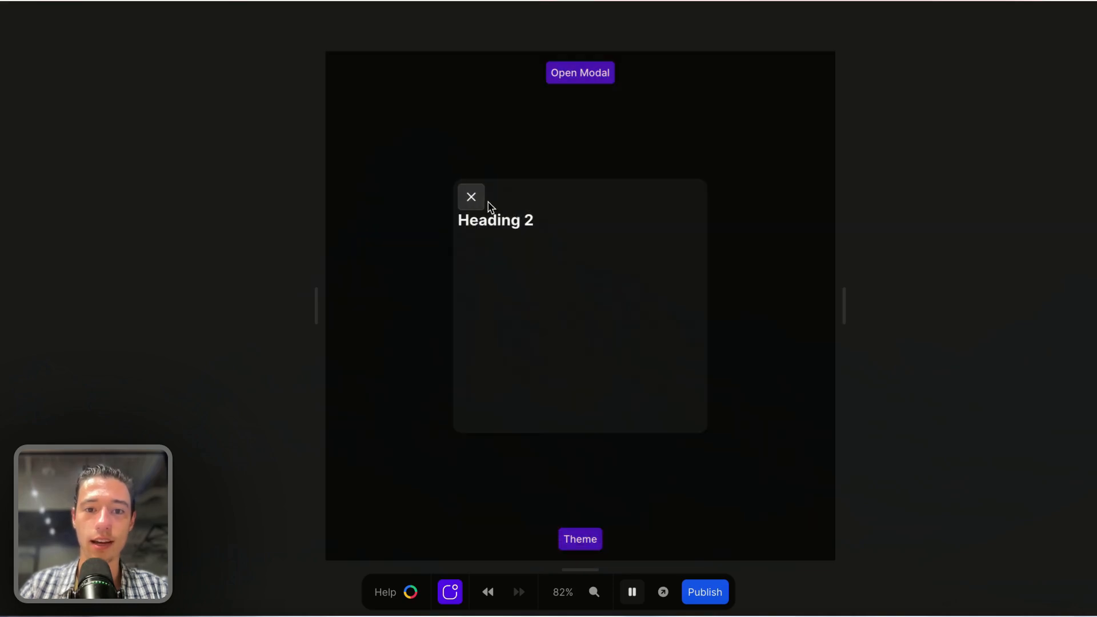
pyautogui.click(482, 201)
pyautogui.click(551, 79)
pyautogui.click(577, 539)
pyautogui.click(576, 542)
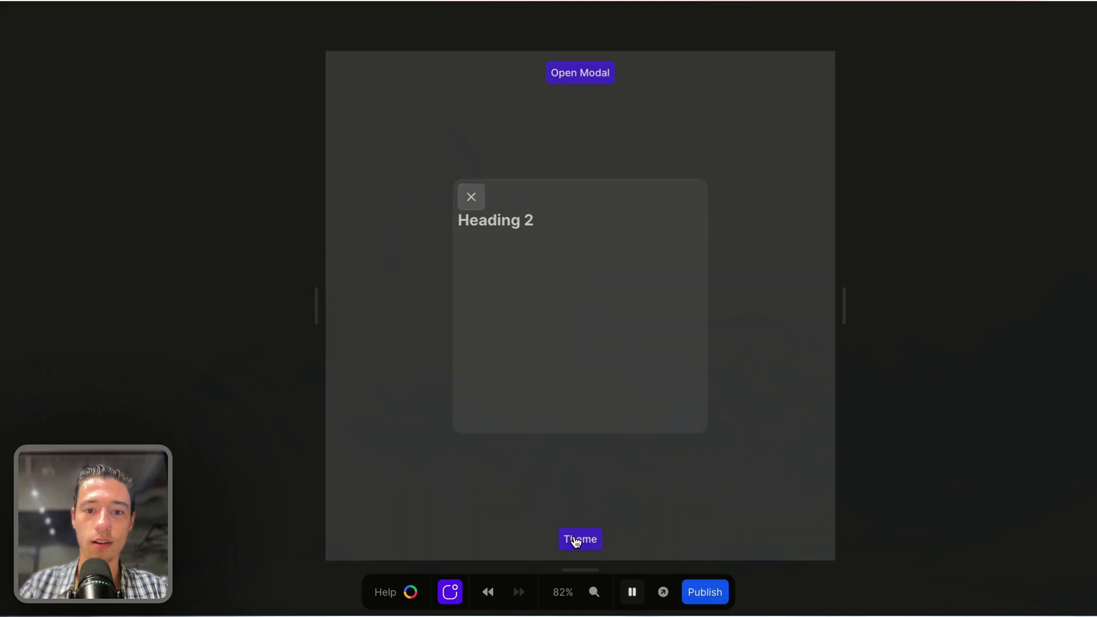
pyautogui.click(576, 542)
pyautogui.click(632, 592)
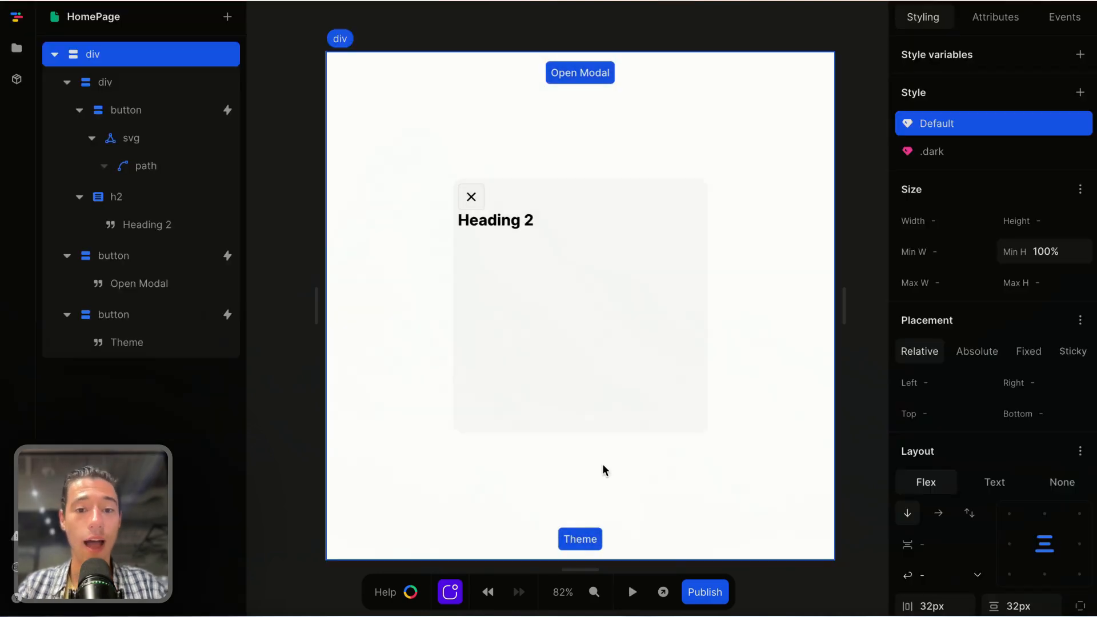
# Remove the translate transition from the modal div's .closed style, leaving only the all 300ms ease transition
pyautogui.click(584, 369)
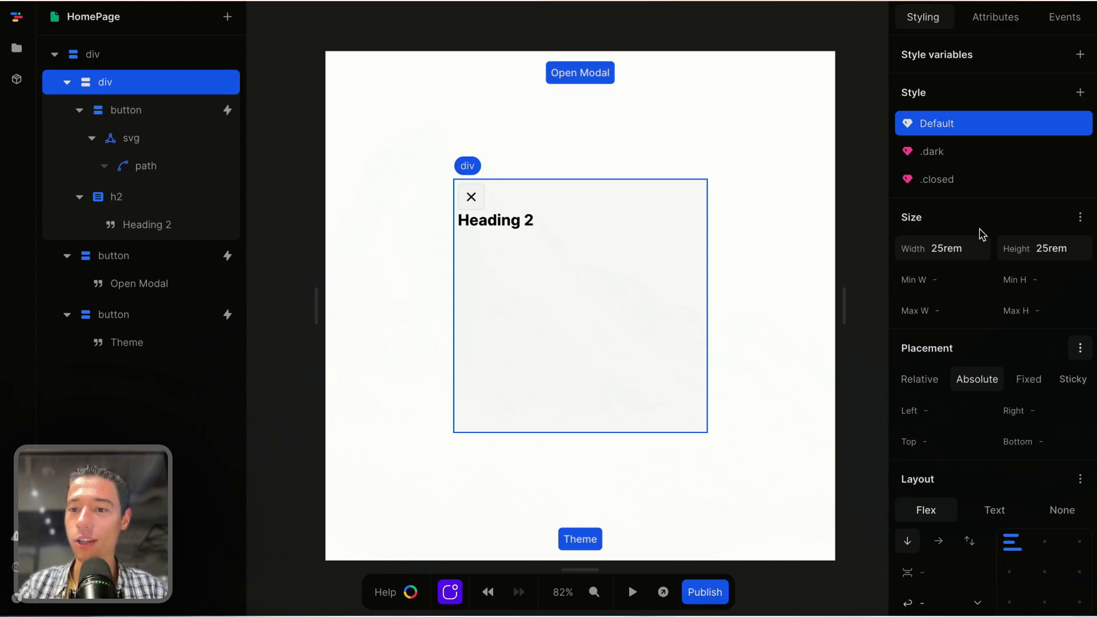
pyautogui.scroll(-10, 979, 234)
pyautogui.scroll(10, 979, 237)
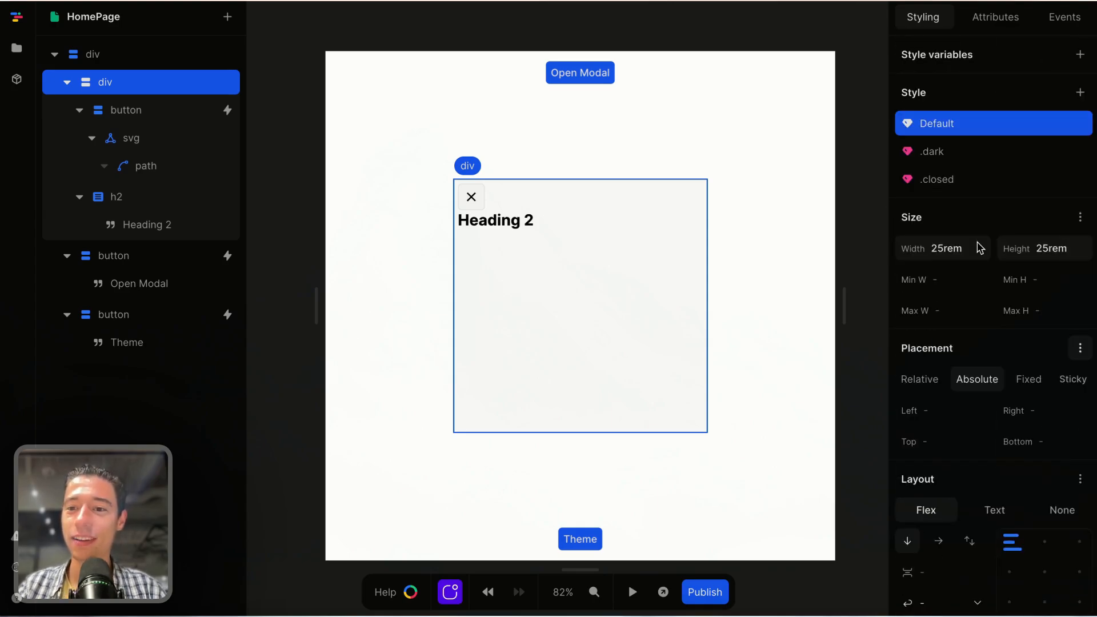
pyautogui.scroll(-10, 980, 247)
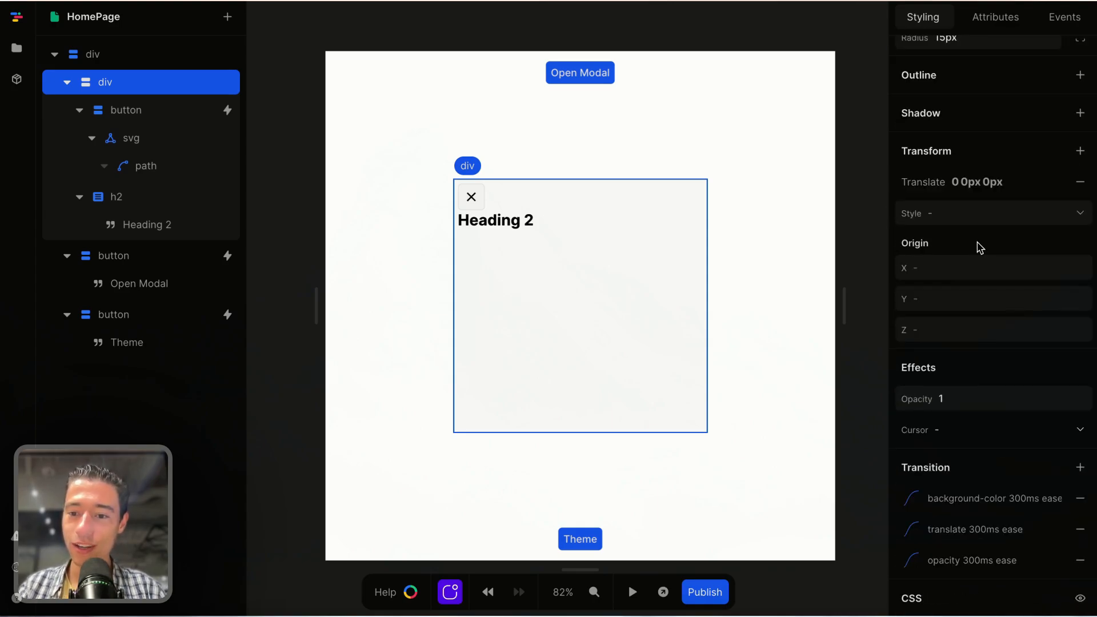
pyautogui.scroll(10, 980, 247)
pyautogui.click(951, 179)
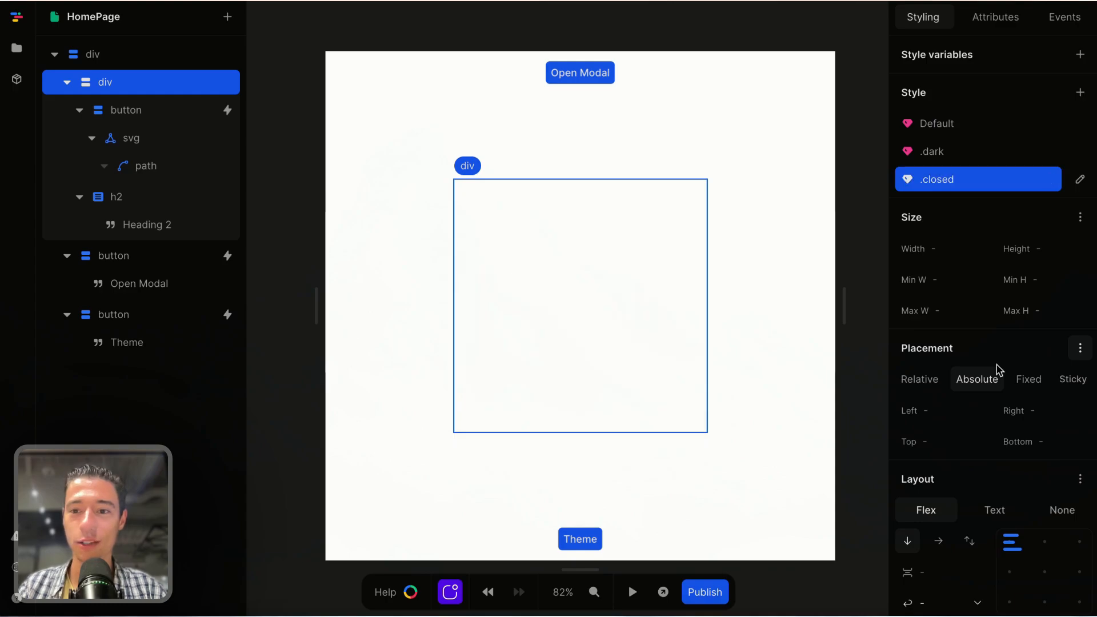
pyautogui.scroll(-10, 997, 368)
pyautogui.scroll(1, 1079, 517)
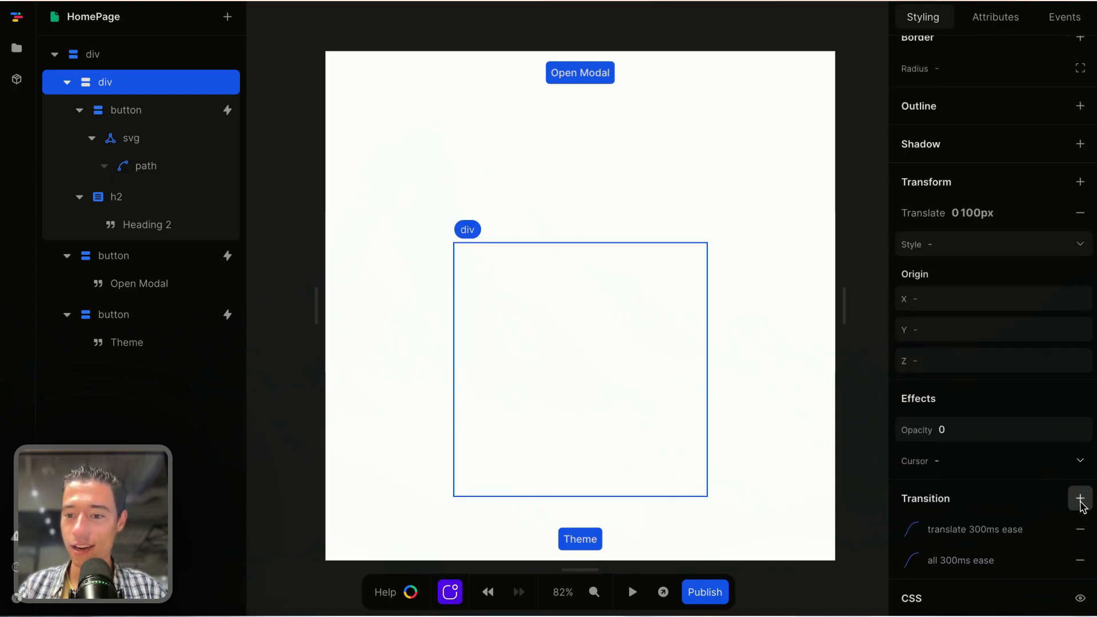
pyautogui.click(1080, 502)
pyautogui.click(1080, 530)
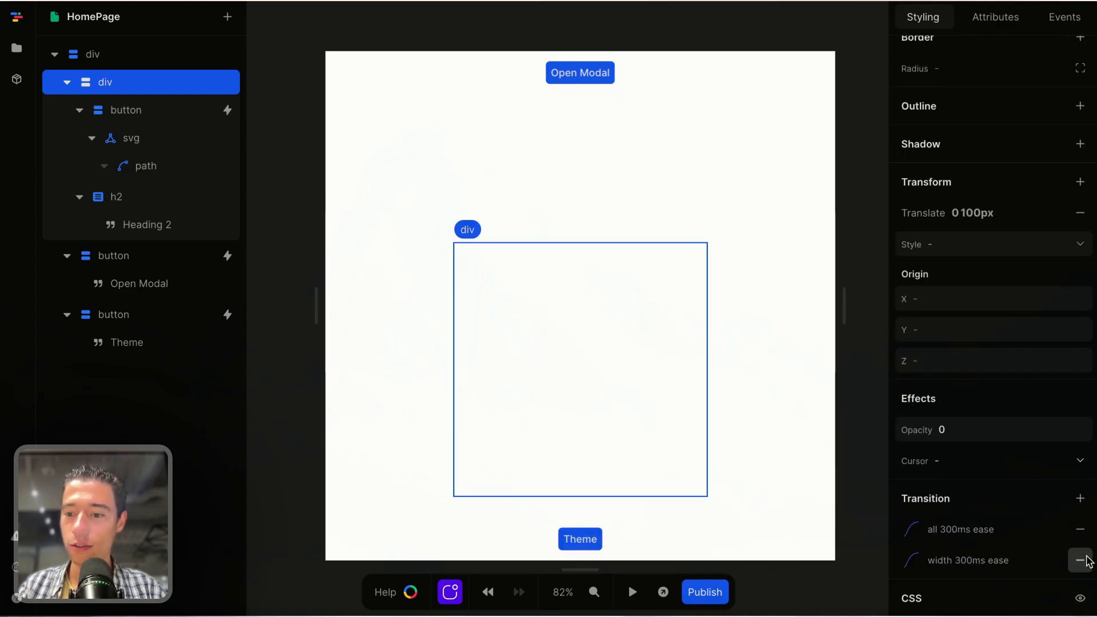
pyautogui.click(1080, 560)
# Preview the page, closing the modal, switching to the dark theme, reopening the modal and returning to the light theme
pyautogui.click(632, 593)
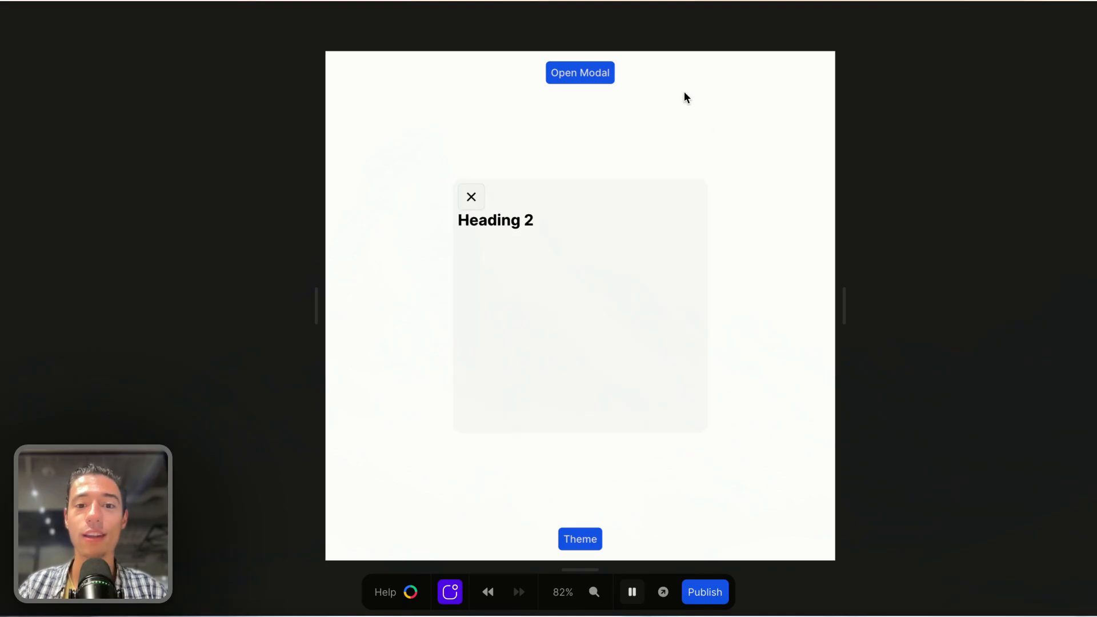
pyautogui.click(470, 201)
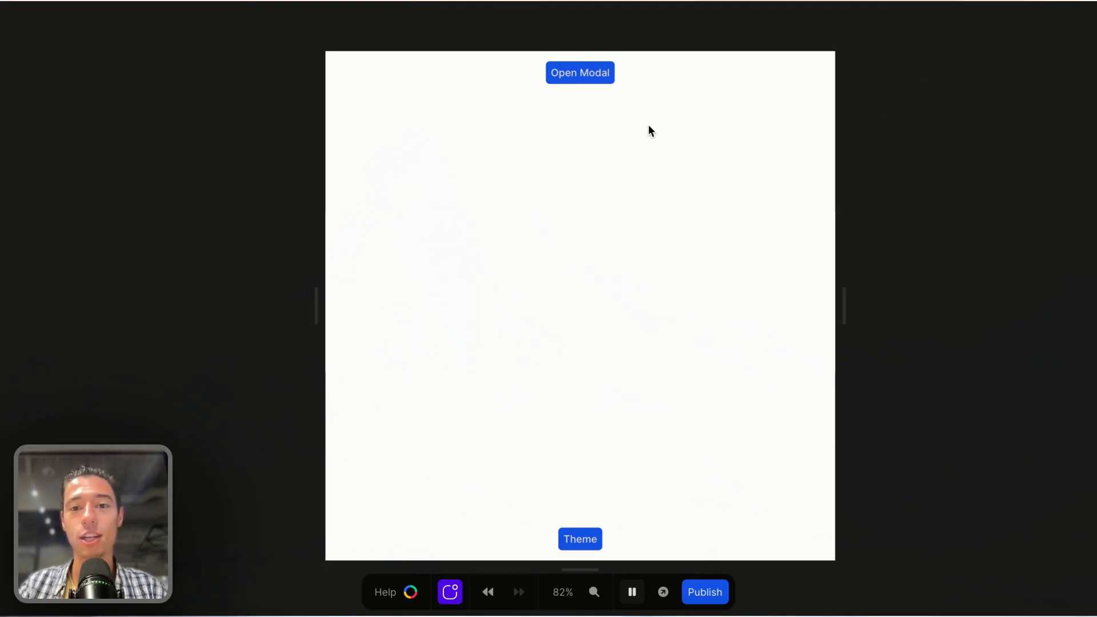
pyautogui.click(581, 539)
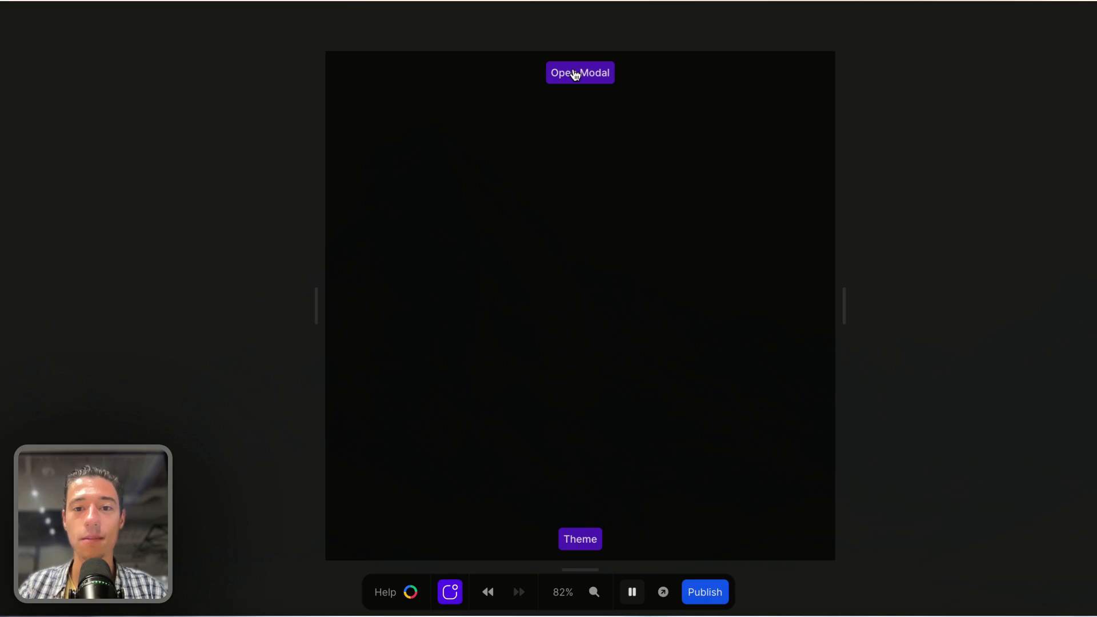
pyautogui.click(576, 75)
pyautogui.click(579, 539)
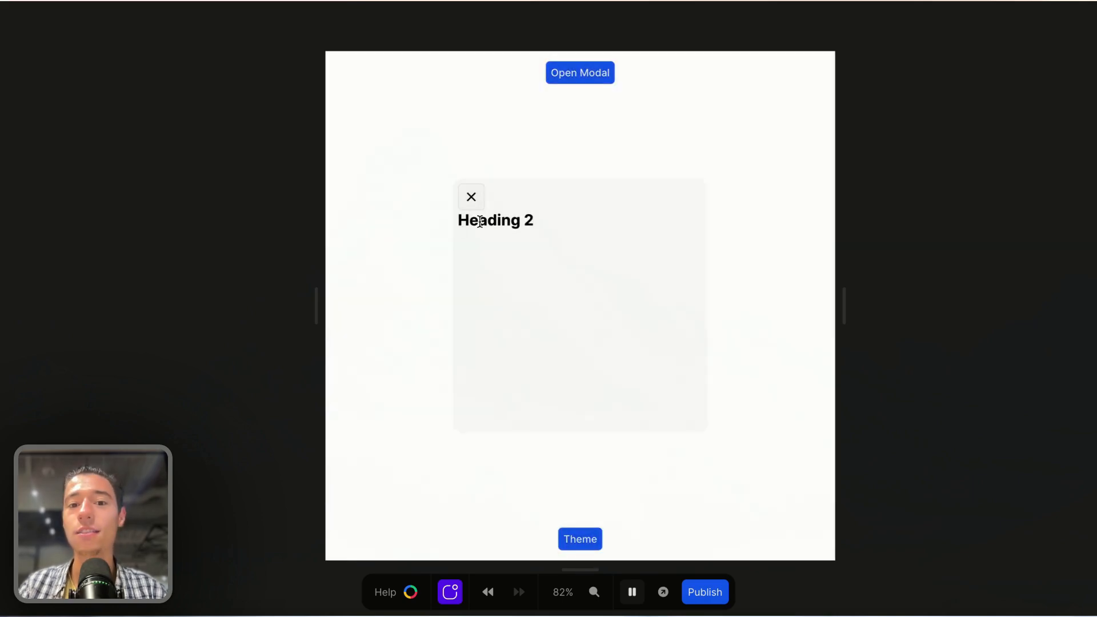
# Test selecting the heading text in the previewed modal, close the modal and end the preview
pyautogui.tripleClick(480, 222)
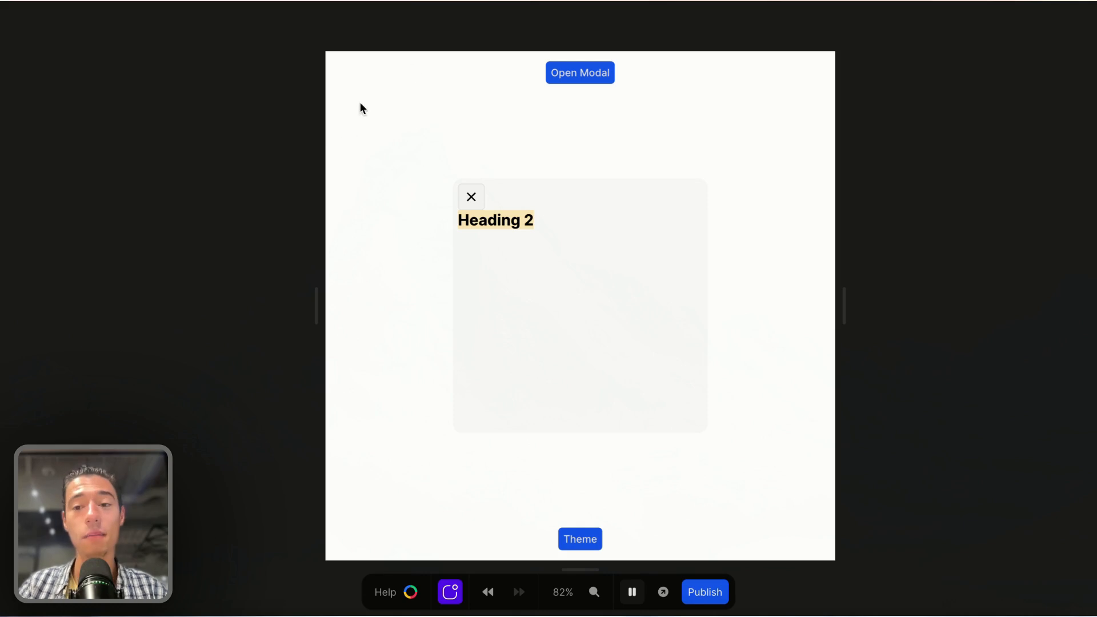
pyautogui.doubleClick(520, 221)
pyautogui.doubleClick(503, 226)
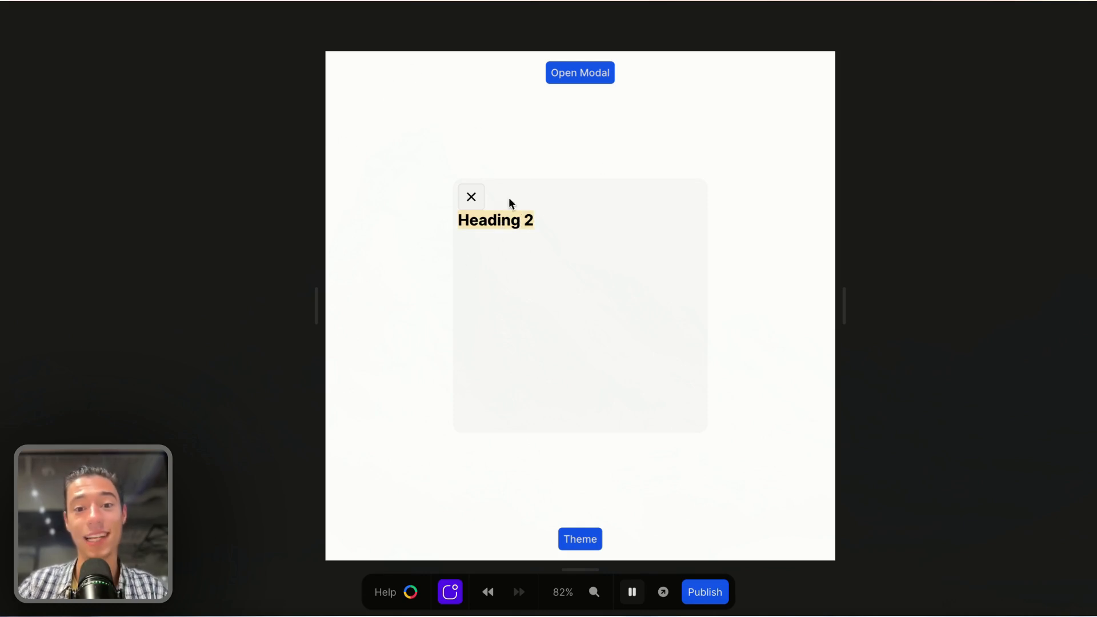
pyautogui.click(914, 82)
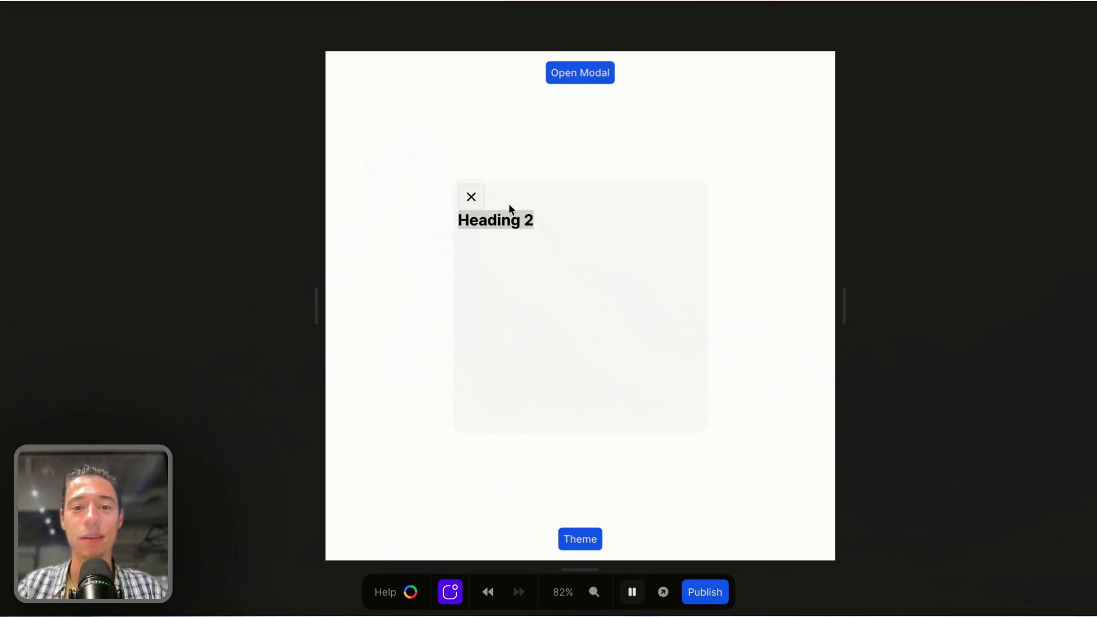
pyautogui.click(473, 197)
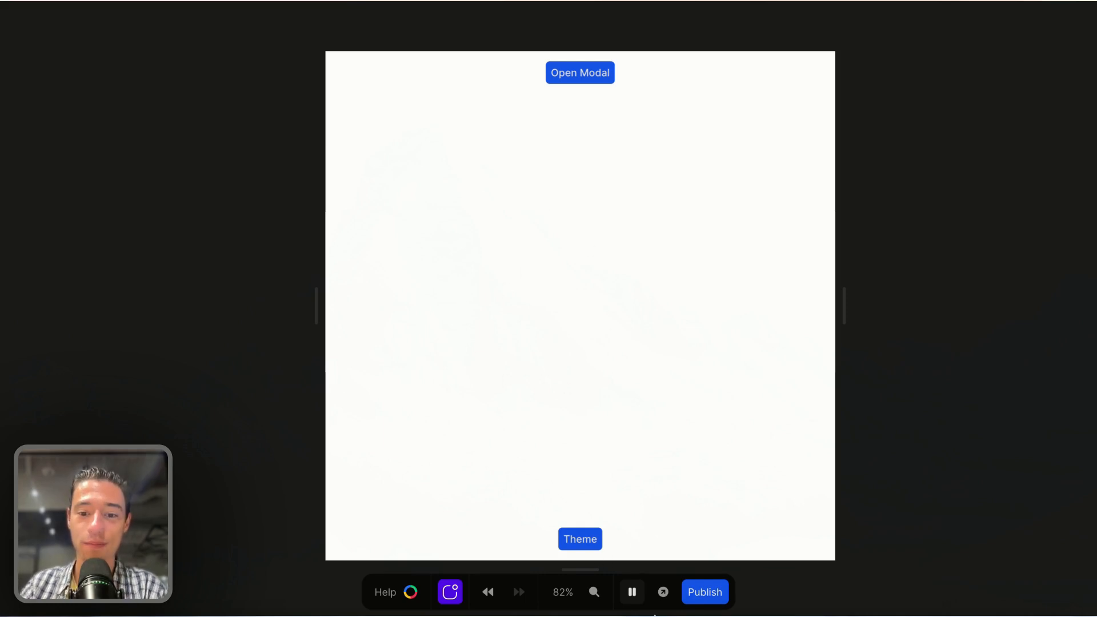
pyautogui.click(632, 592)
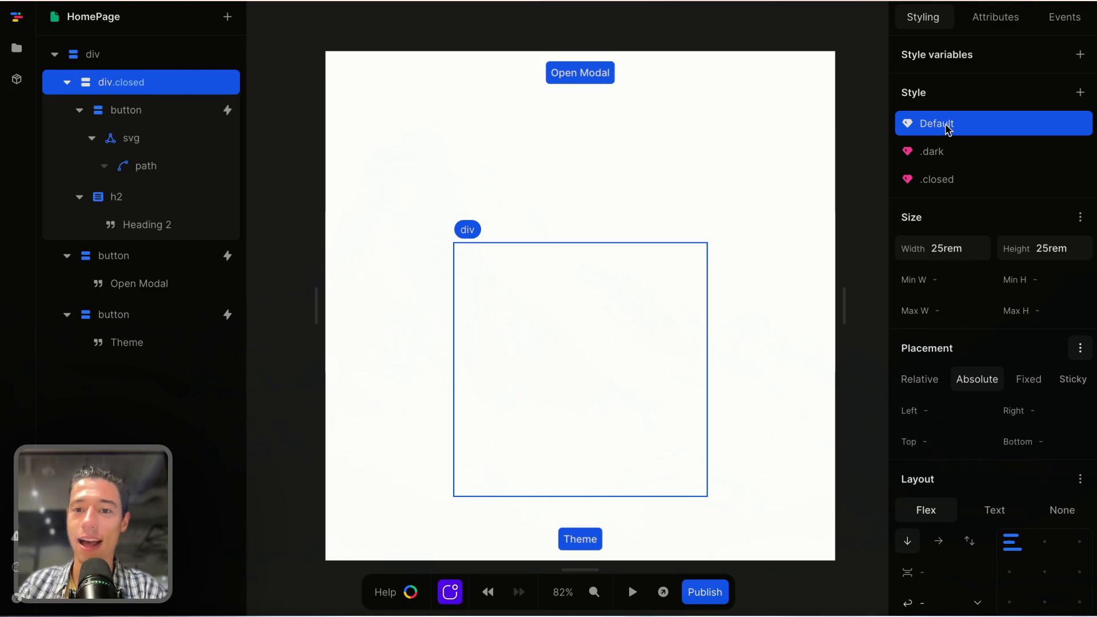
# Check the transition of the modal's .closed style and preview opening and closing the modal repeatedly in the light theme
pyautogui.click(943, 180)
pyautogui.scroll(-10, 982, 343)
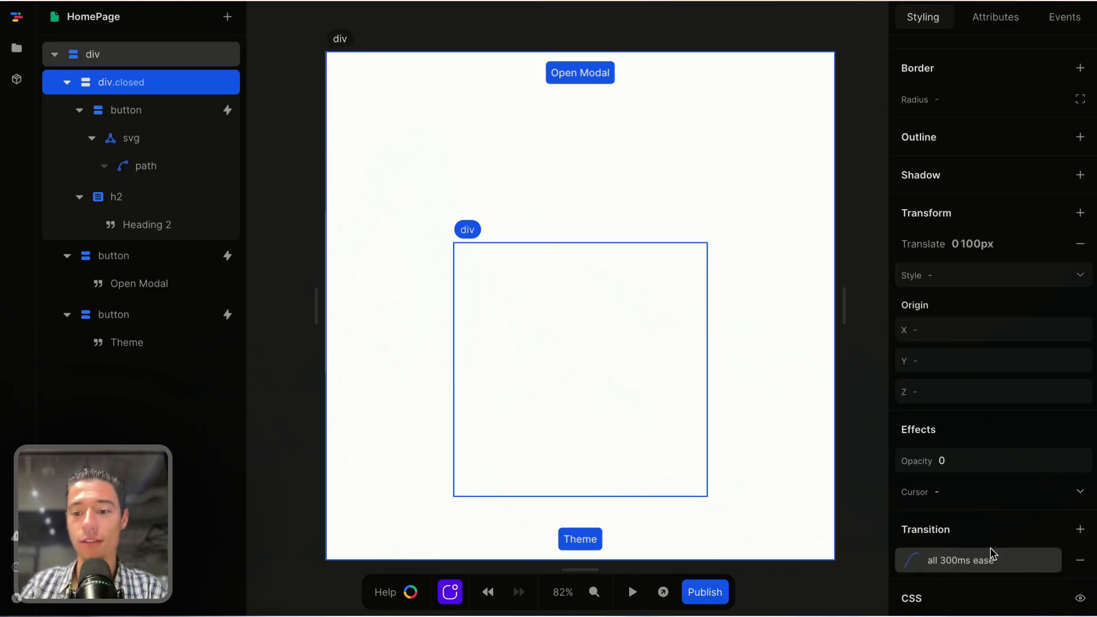
pyautogui.click(632, 591)
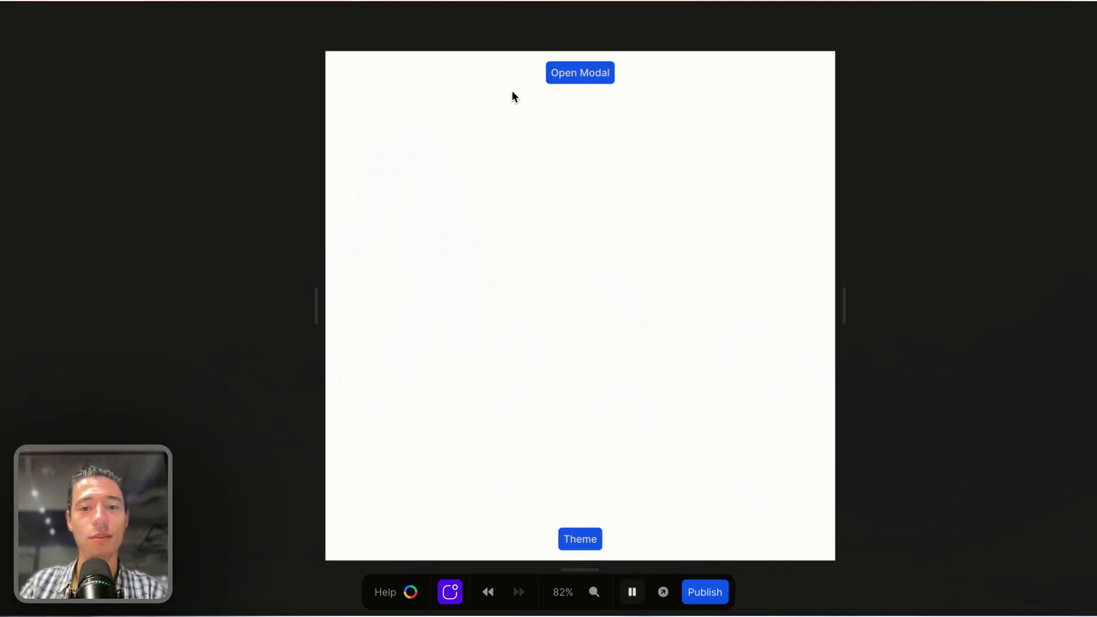
pyautogui.click(595, 80)
pyautogui.click(472, 196)
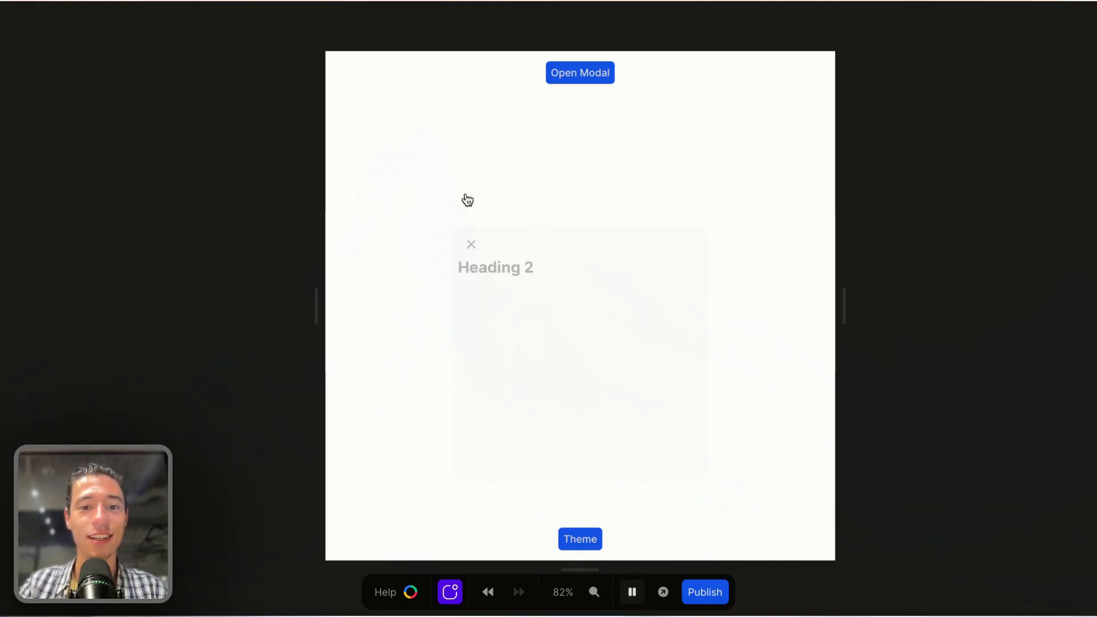
pyautogui.click(586, 79)
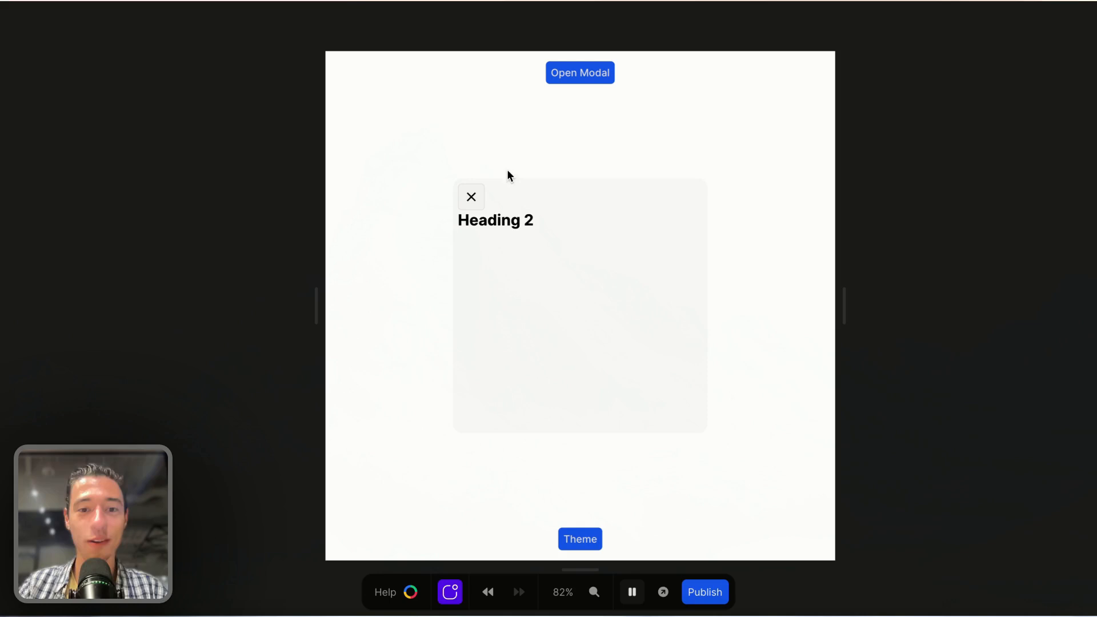
pyautogui.click(472, 198)
pyautogui.click(577, 77)
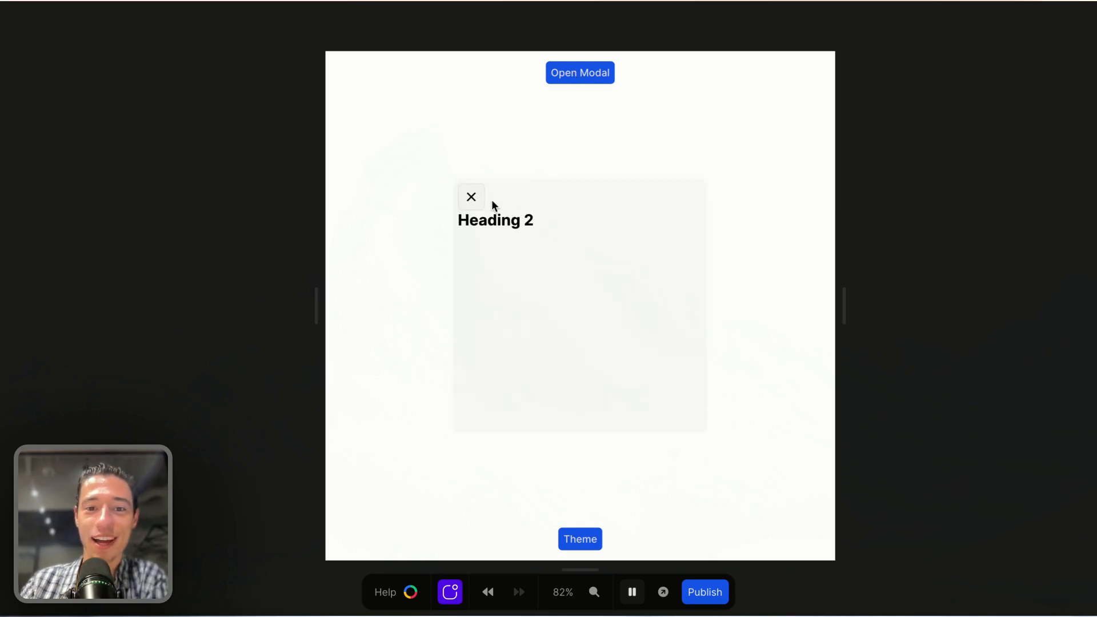
pyautogui.click(471, 198)
pyautogui.click(594, 77)
pyautogui.click(472, 197)
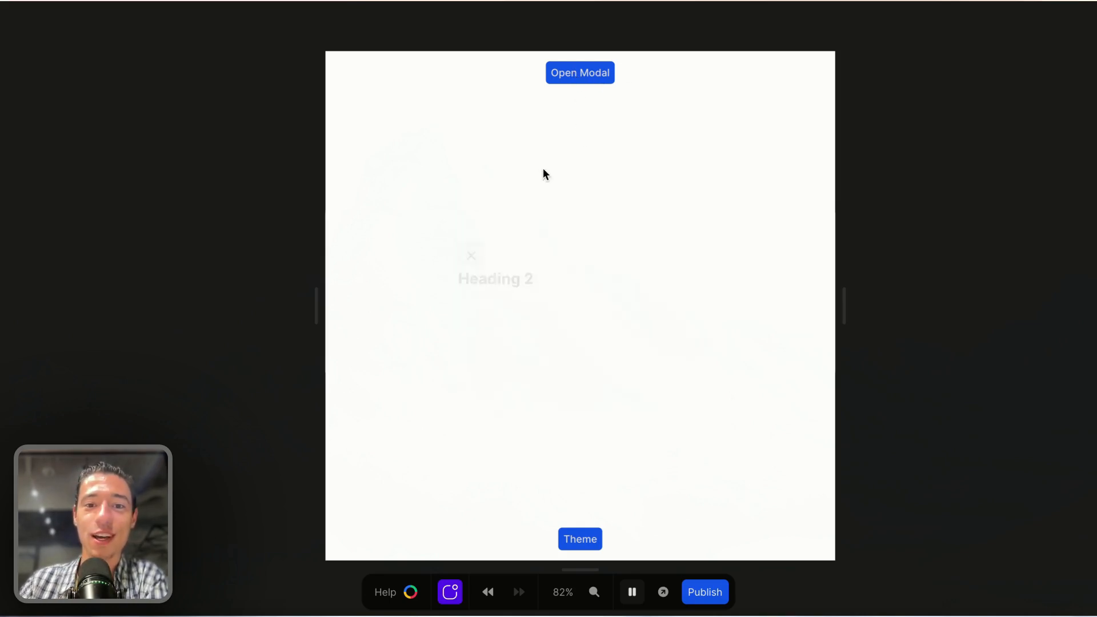
pyautogui.click(582, 77)
pyautogui.click(472, 198)
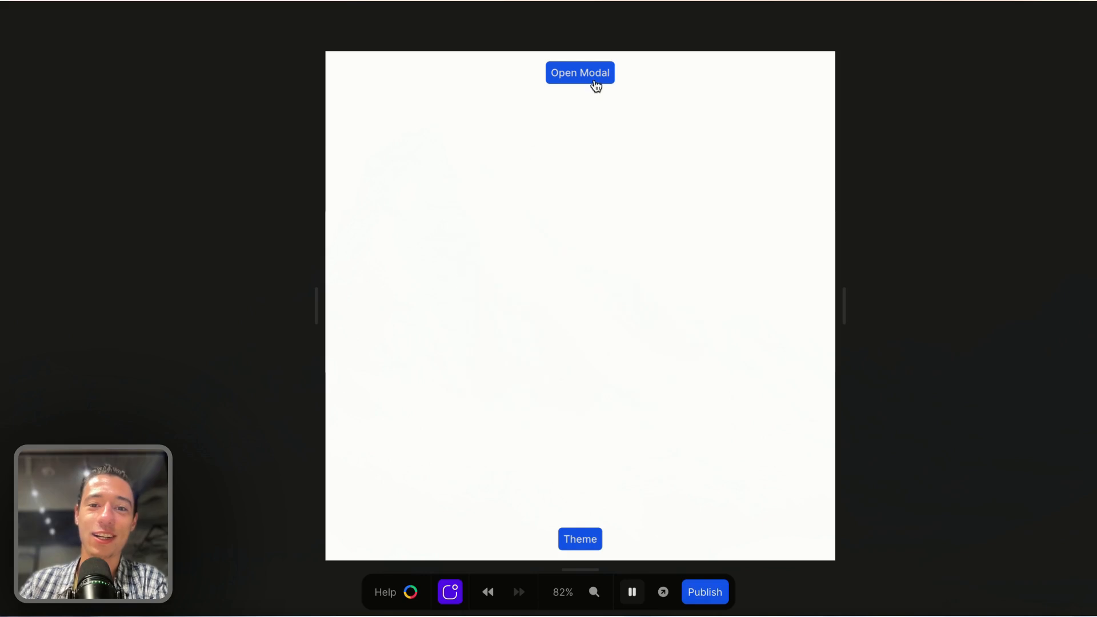
pyautogui.click(580, 78)
pyautogui.click(471, 199)
pyautogui.click(582, 70)
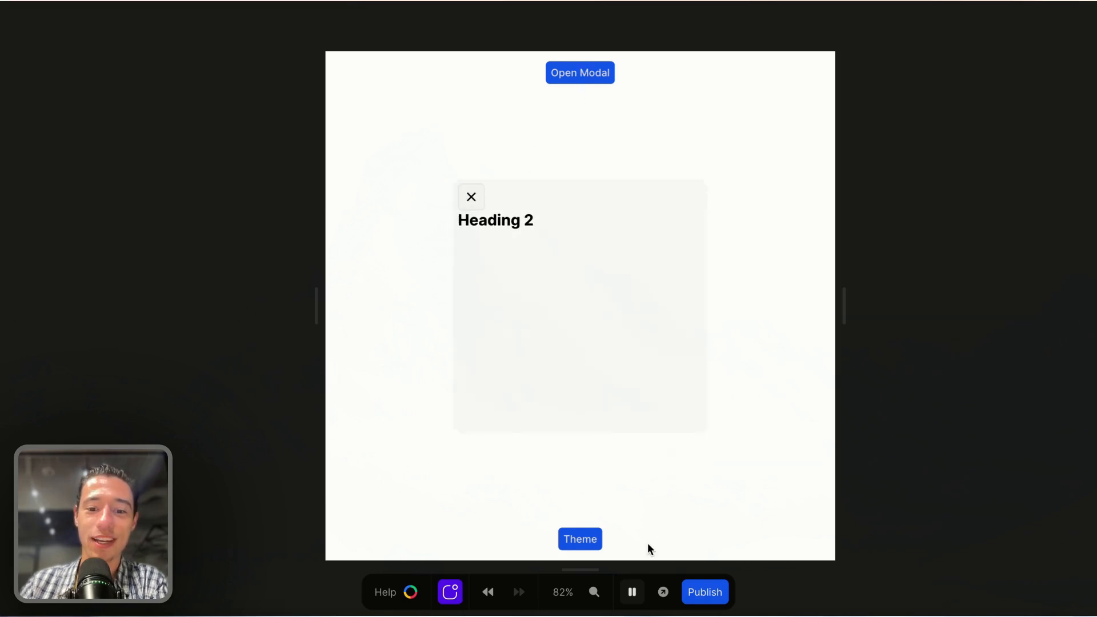
# Test closing and reopening the previewed modal in the dark theme, and again after switching back to the light theme
pyautogui.click(588, 541)
pyautogui.click(471, 197)
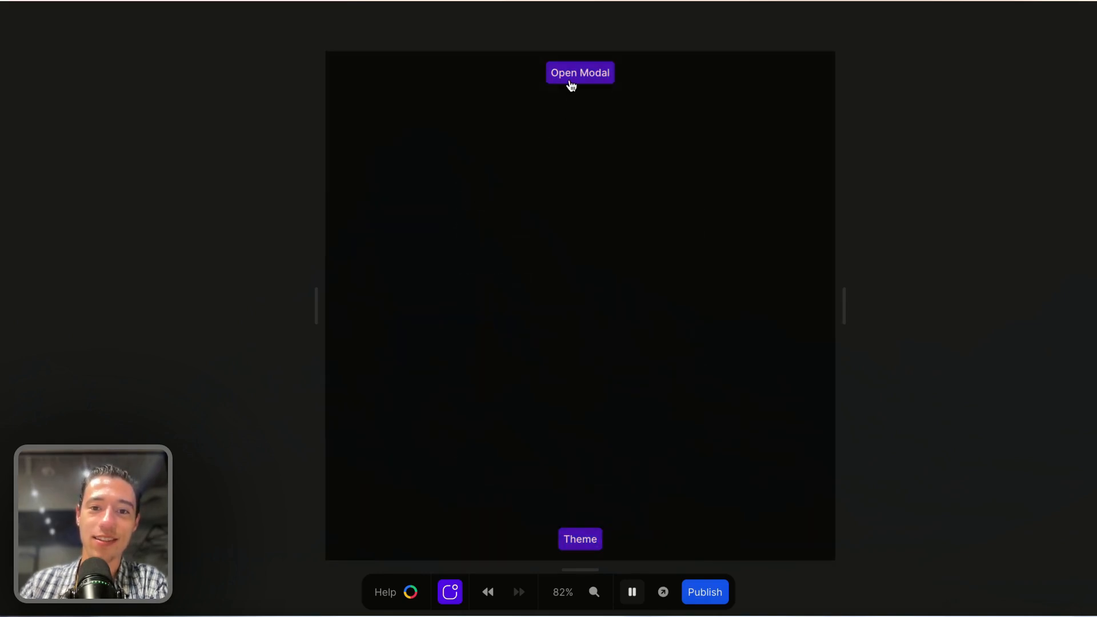
pyautogui.click(569, 80)
pyautogui.click(472, 197)
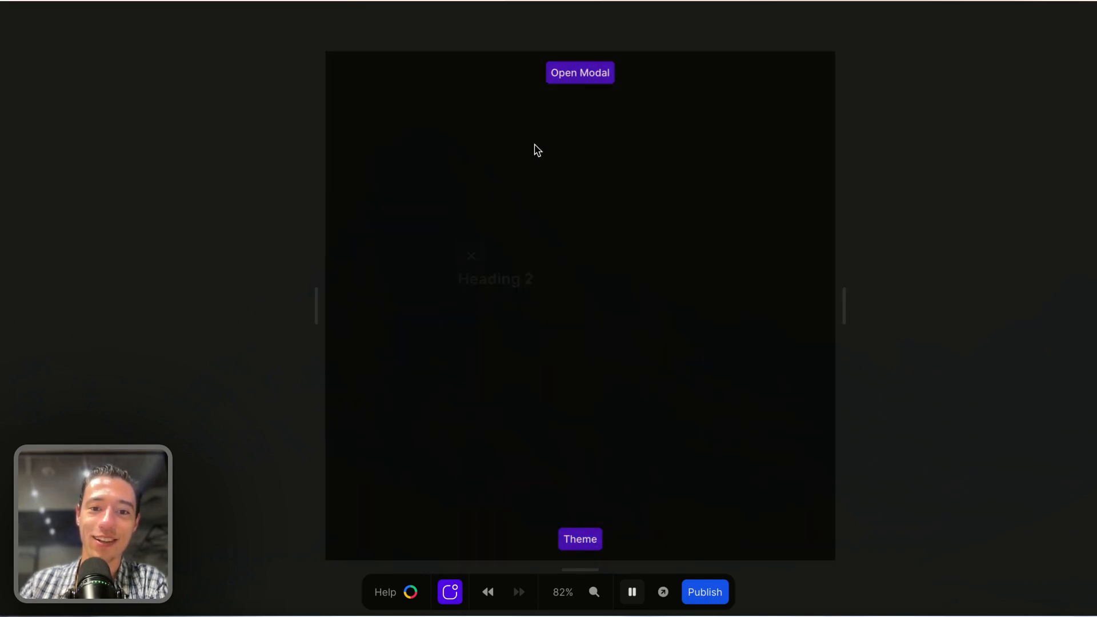
pyautogui.click(582, 74)
pyautogui.click(585, 538)
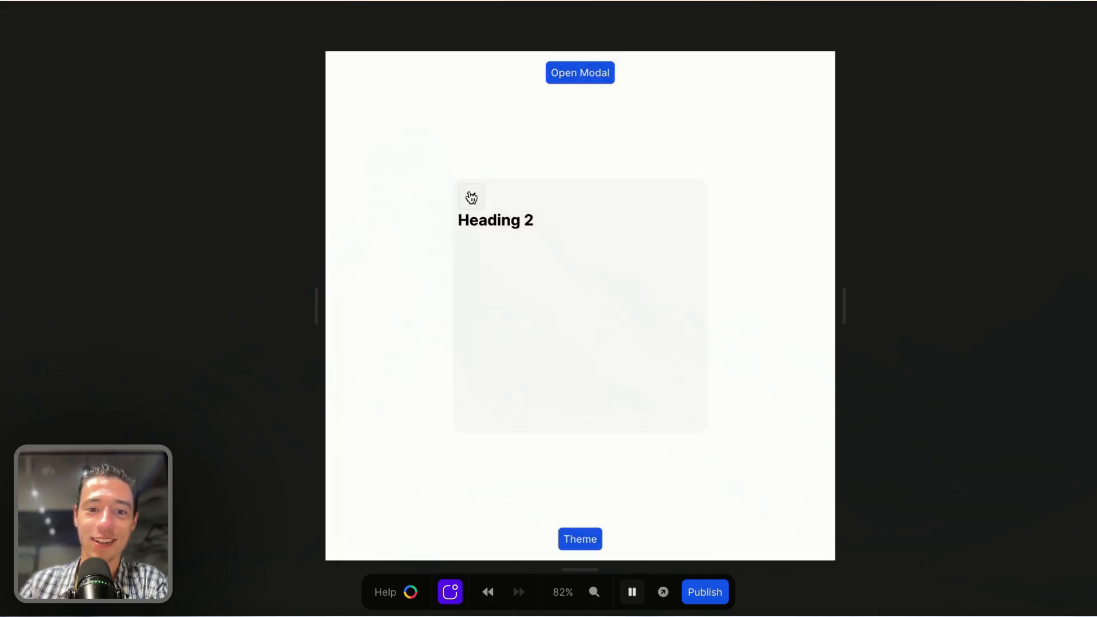
pyautogui.click(471, 197)
pyautogui.click(566, 73)
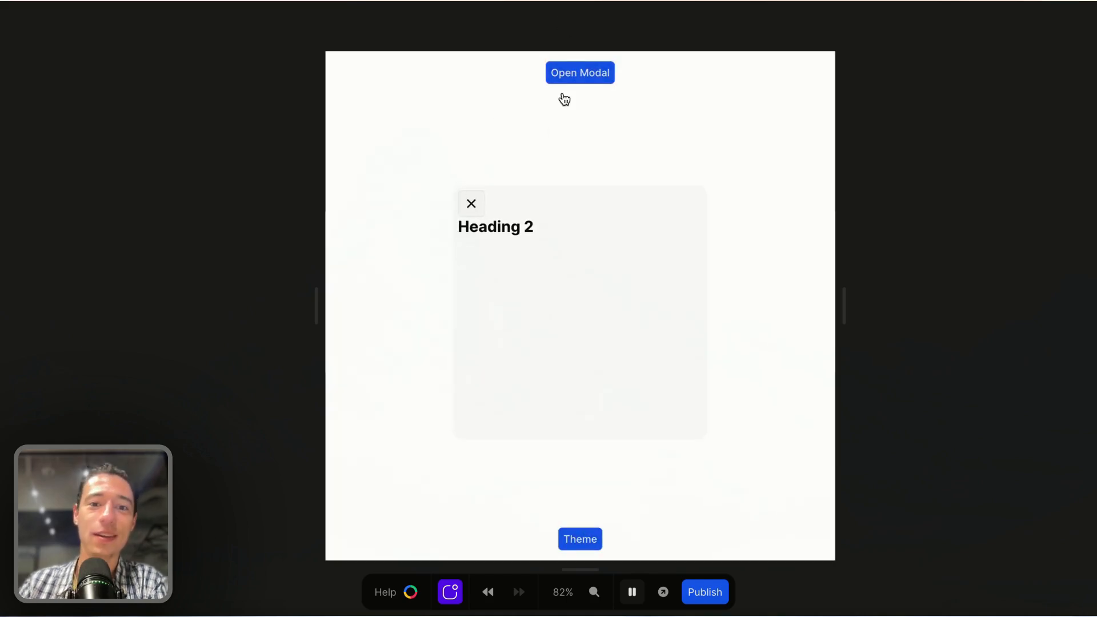
pyautogui.click(472, 198)
pyautogui.click(595, 74)
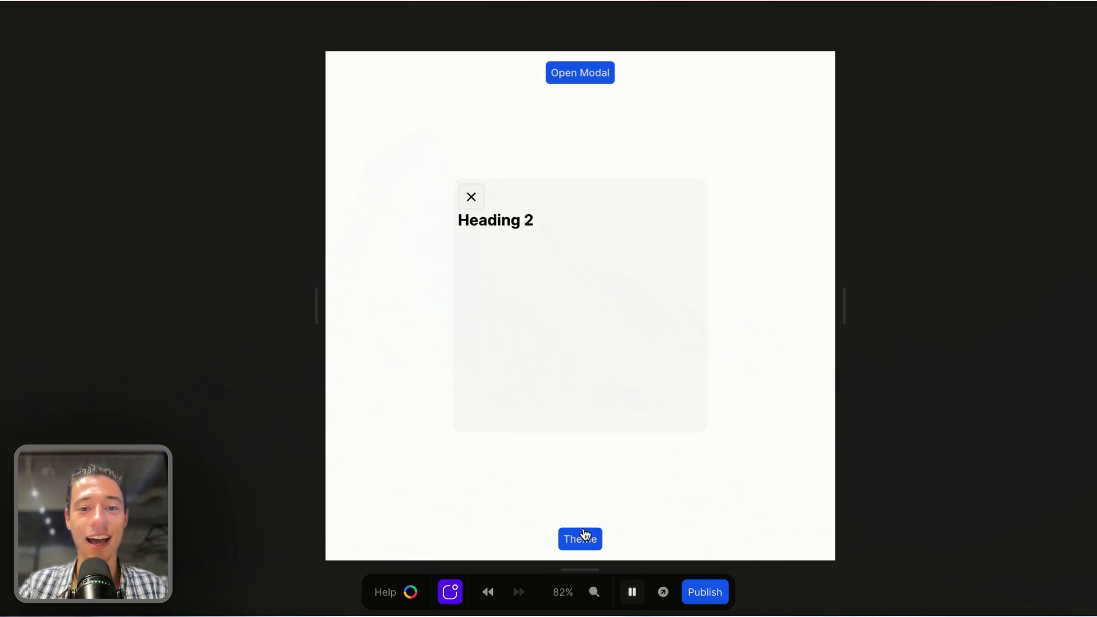
# Switch the previewed page to the dark theme and end the preview
pyautogui.click(586, 533)
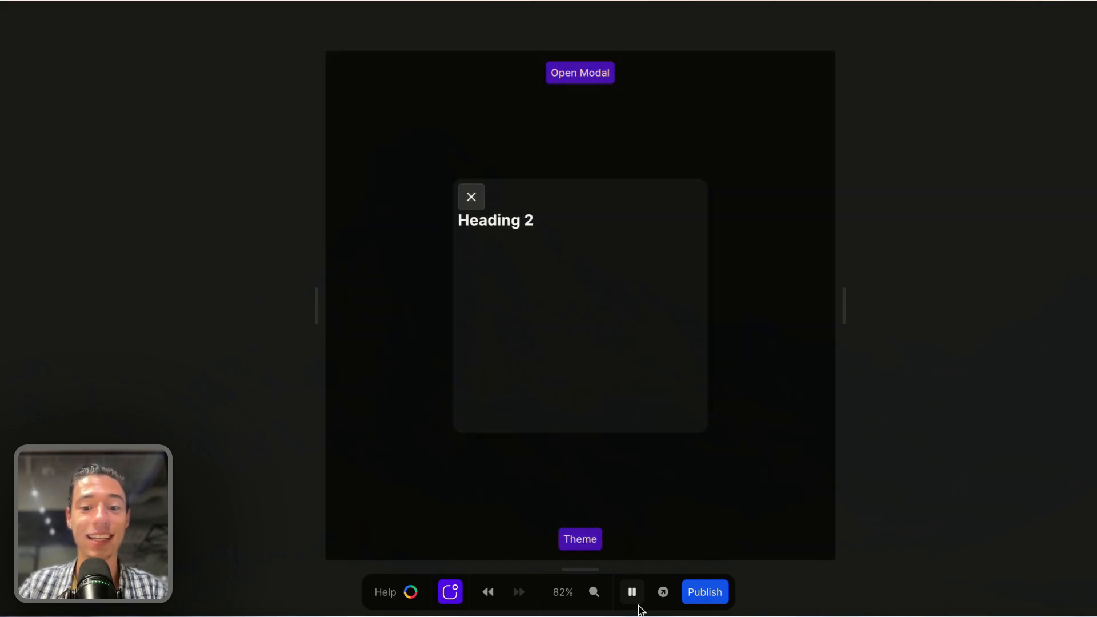
pyautogui.click(632, 592)
# Try adding a Button element inside the Open Modal button and delete the nested button
pyautogui.click(606, 75)
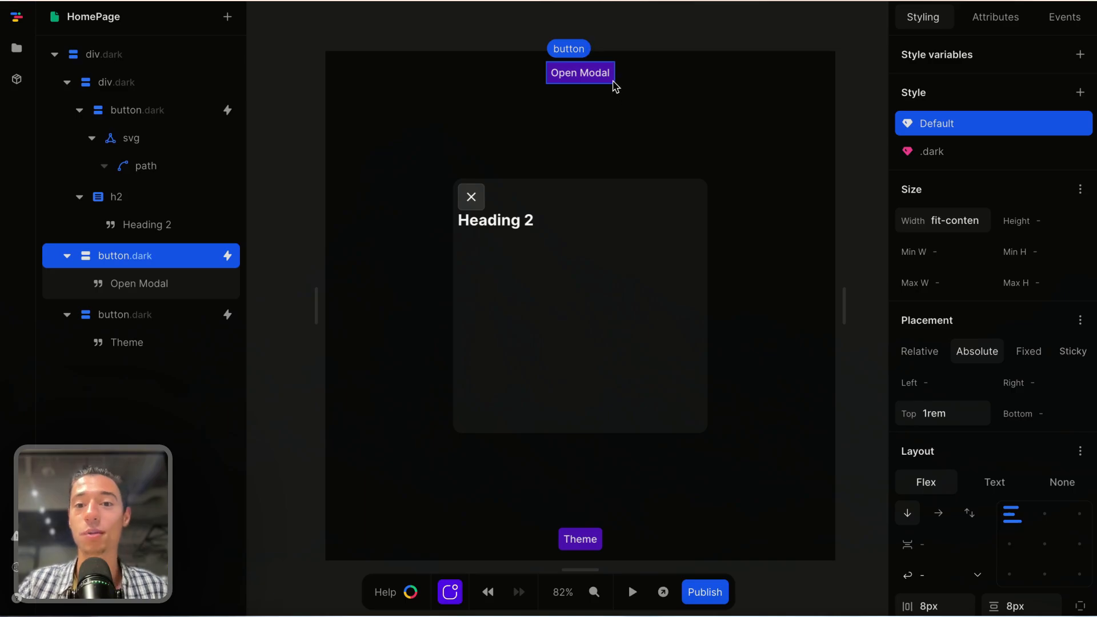
pyautogui.click(228, 17)
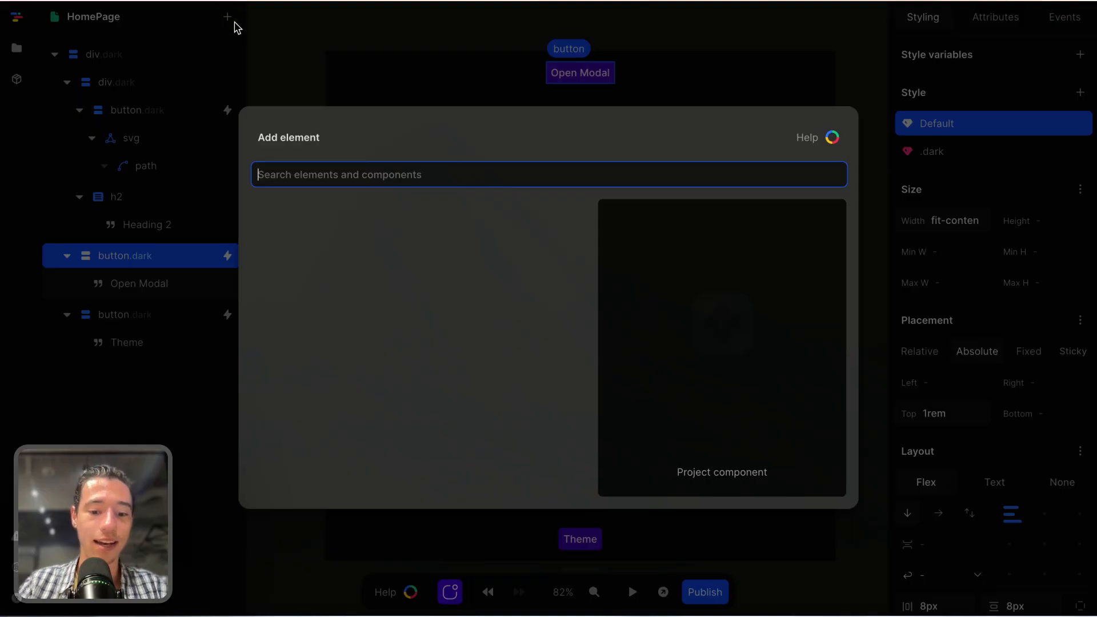
pyautogui.write('b')
pyautogui.click(274, 226)
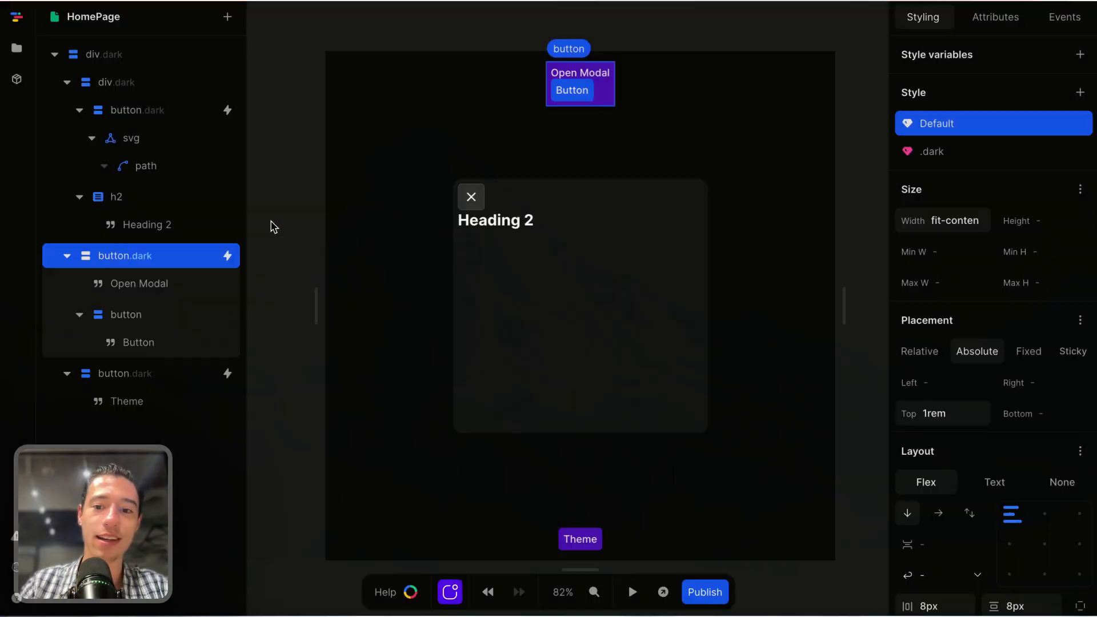
pyautogui.click(576, 90)
pyautogui.press('Delete')
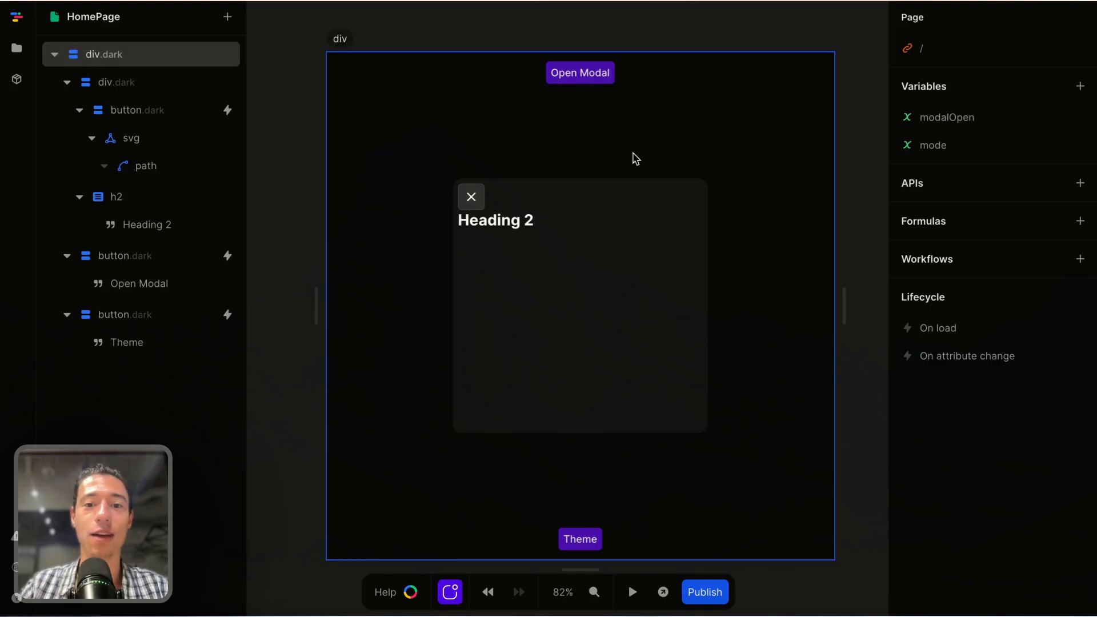
# View the Toddle Classes Course post in the NoCode ProCode community feed and return to the toddle project
pyautogui.moveTo(3, 297)
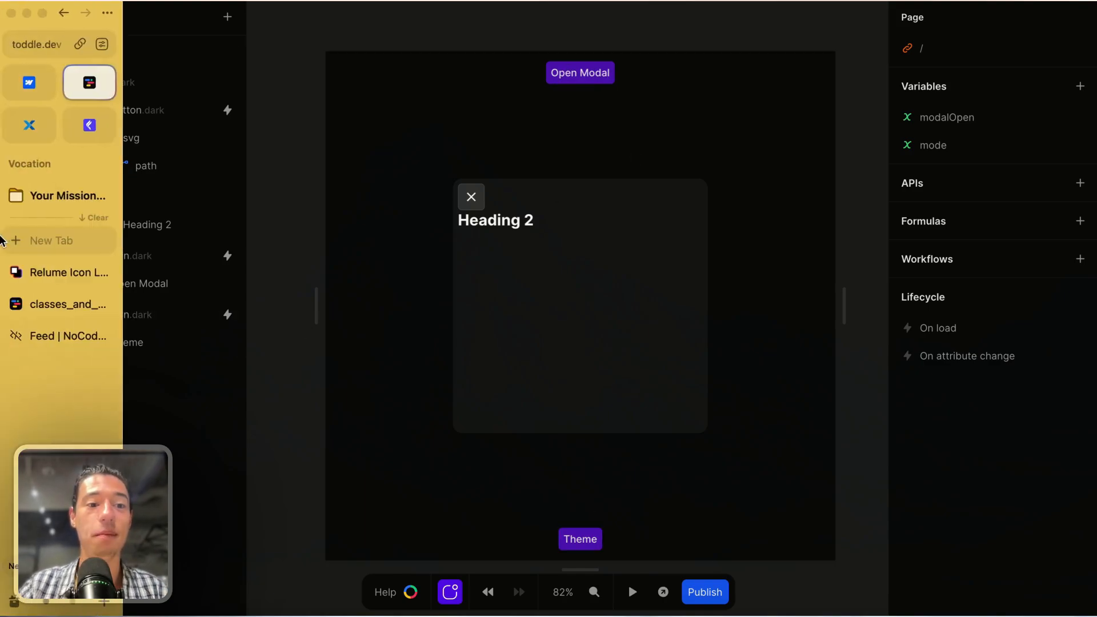
pyautogui.click(36, 310)
pyautogui.click(54, 337)
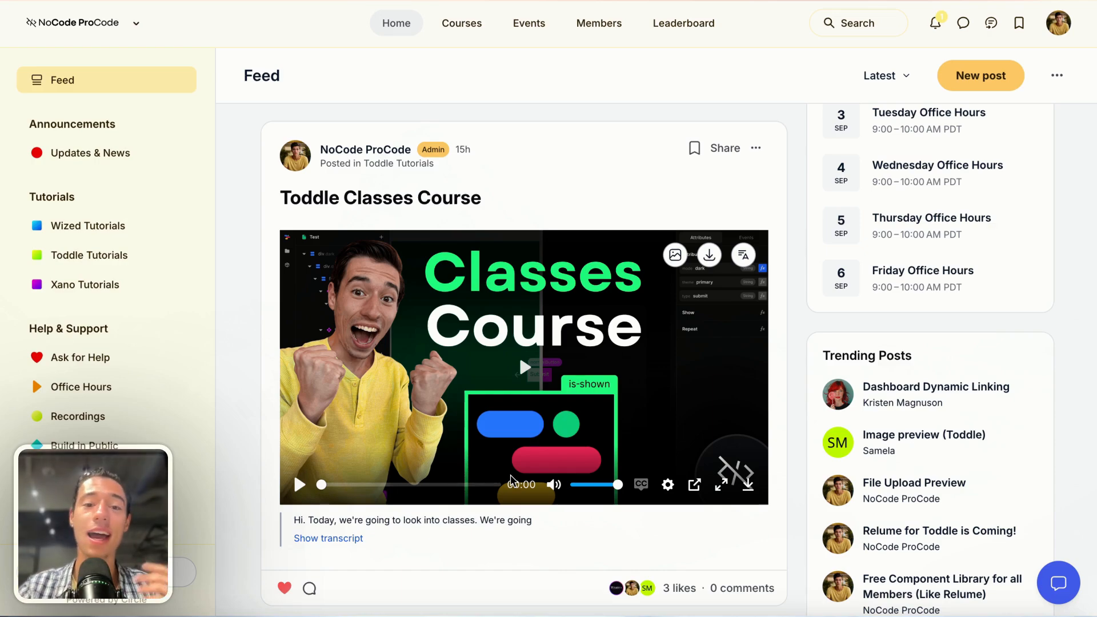
pyautogui.moveTo(91, 124)
pyautogui.click(91, 85)
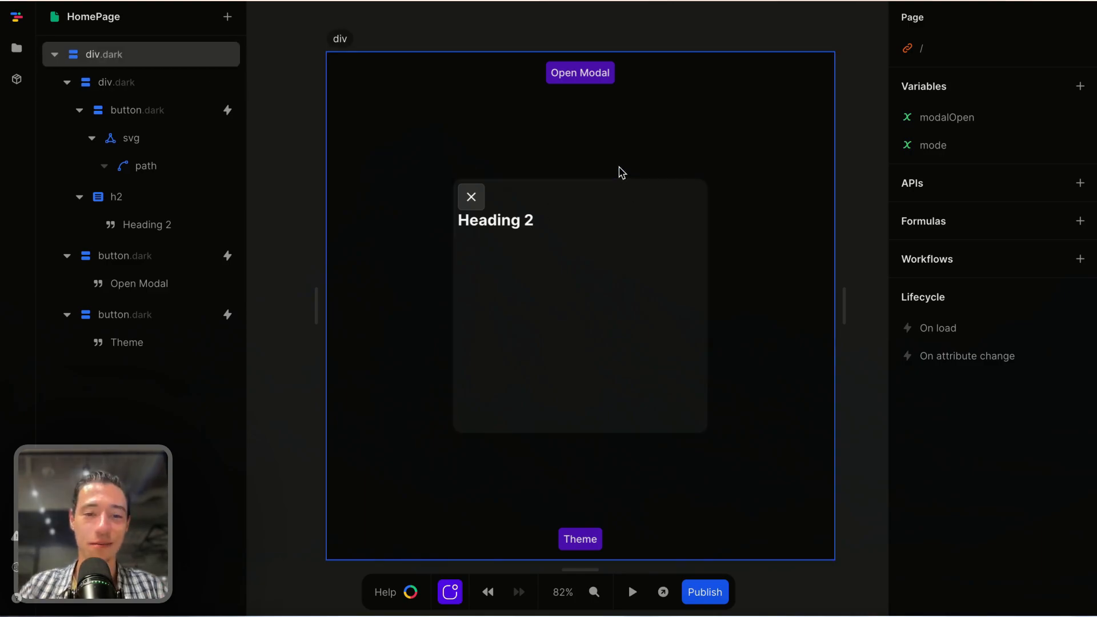
# Open the NoCode ProCode website in a new tab, view its full-access onboarding page and return to the landing page
pyautogui.moveTo(66, 362)
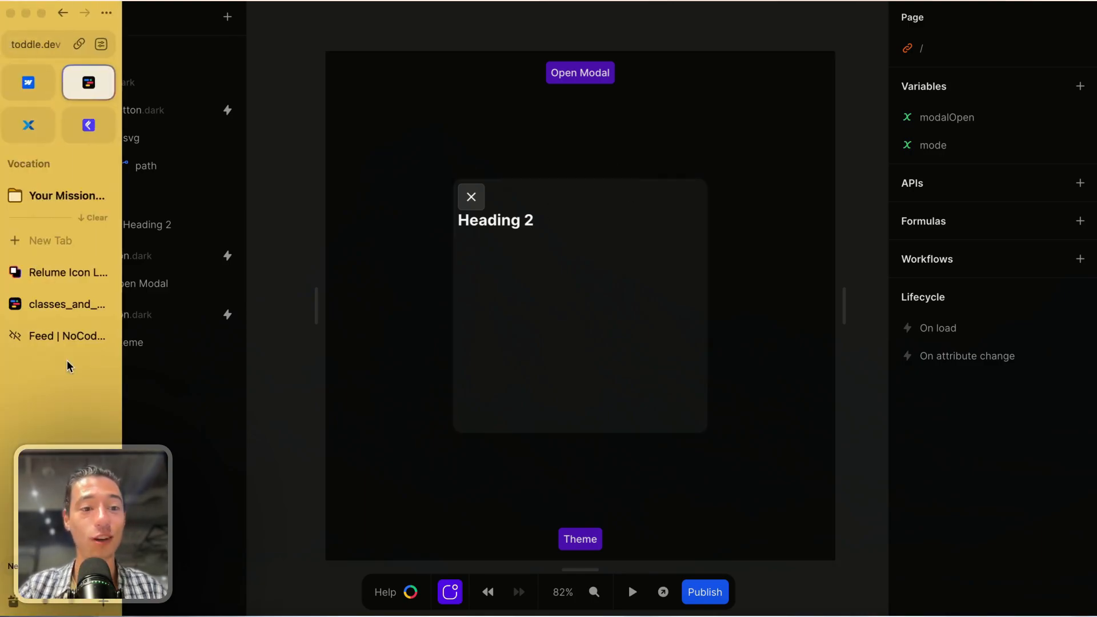
pyautogui.click(63, 240)
pyautogui.write('no')
pyautogui.press('Return')
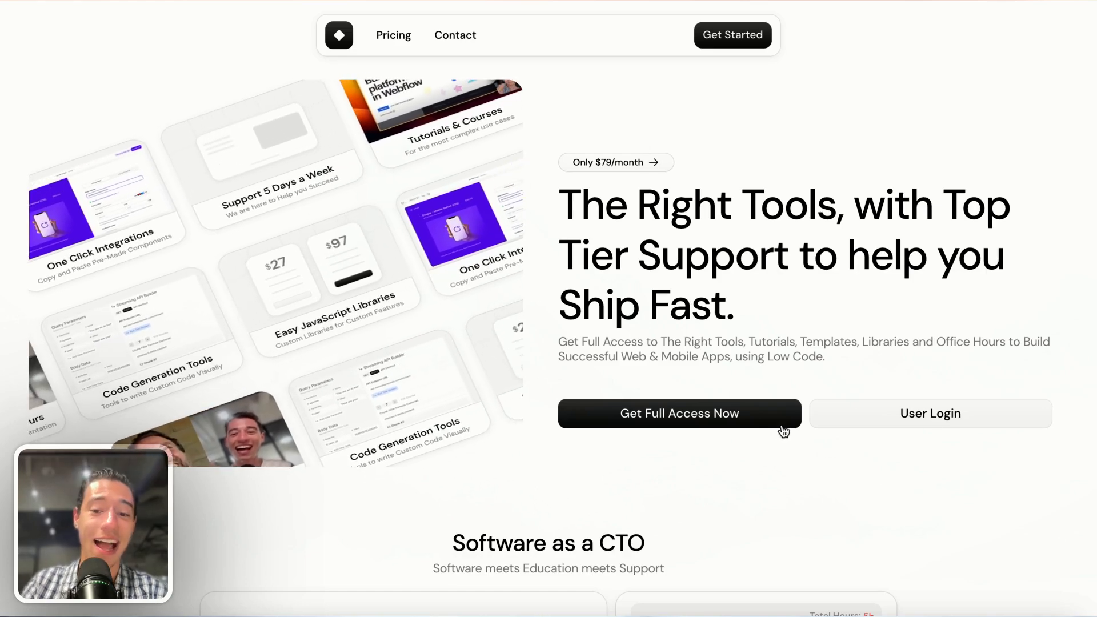
pyautogui.click(751, 421)
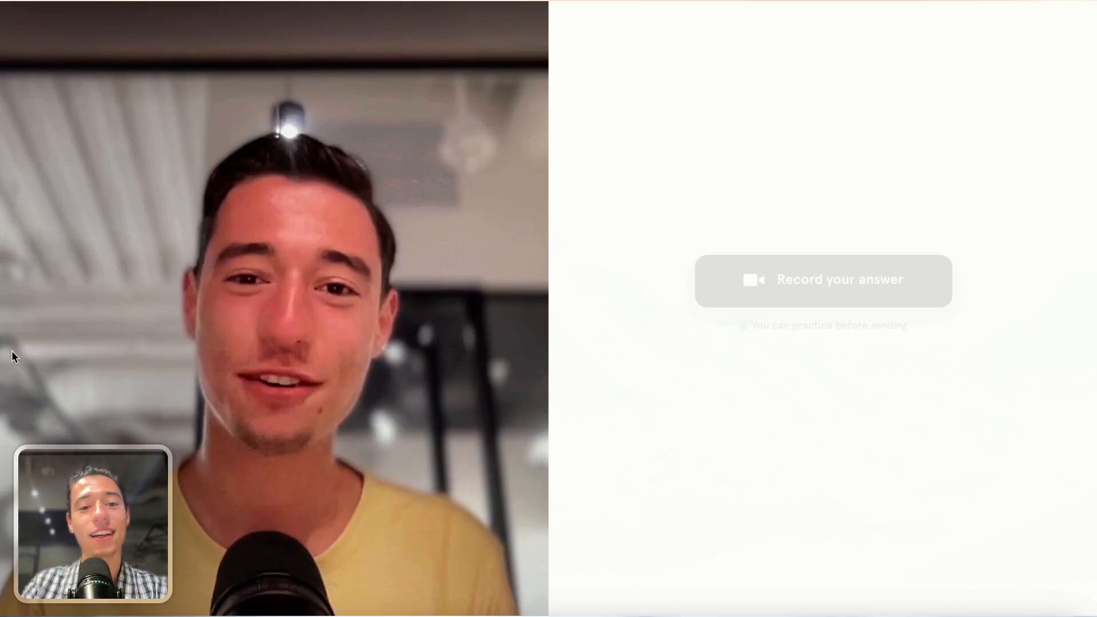
pyautogui.moveTo(3, 351)
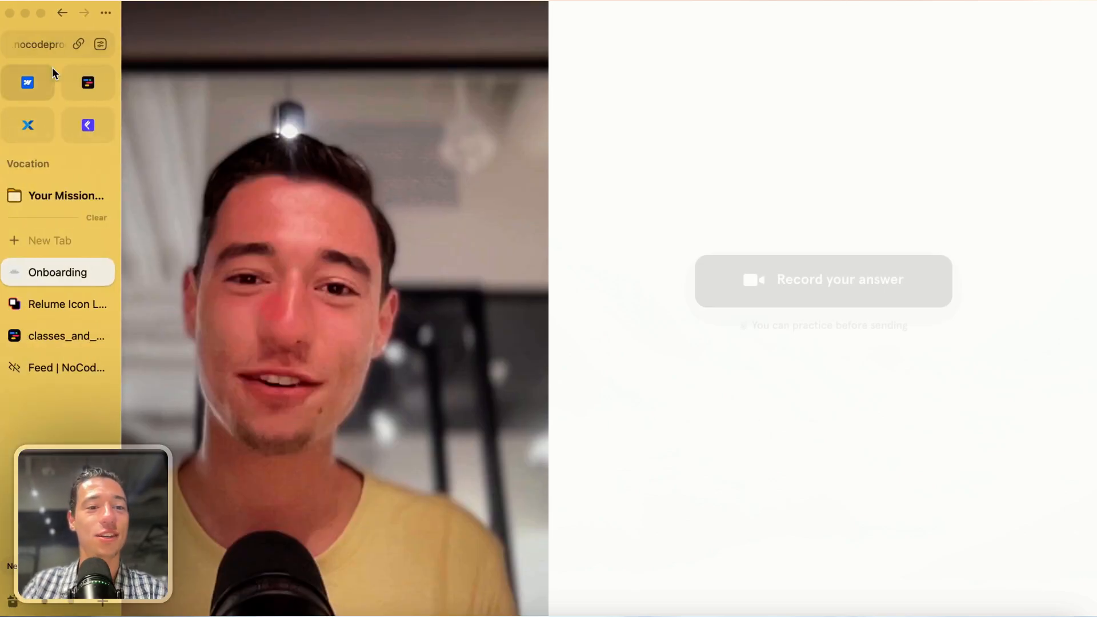
pyautogui.click(61, 14)
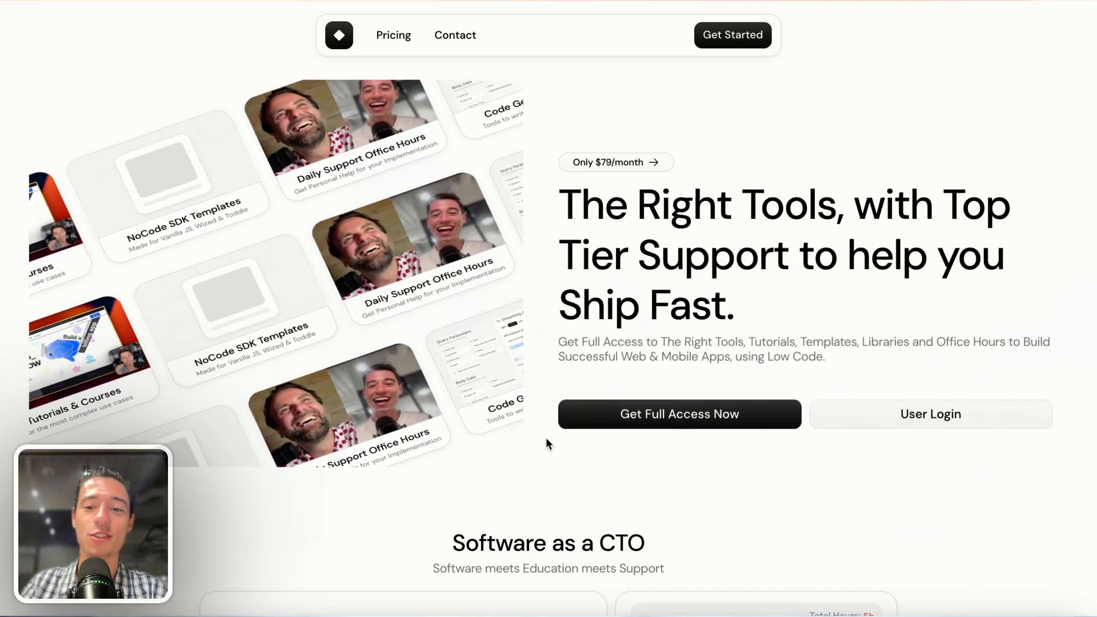